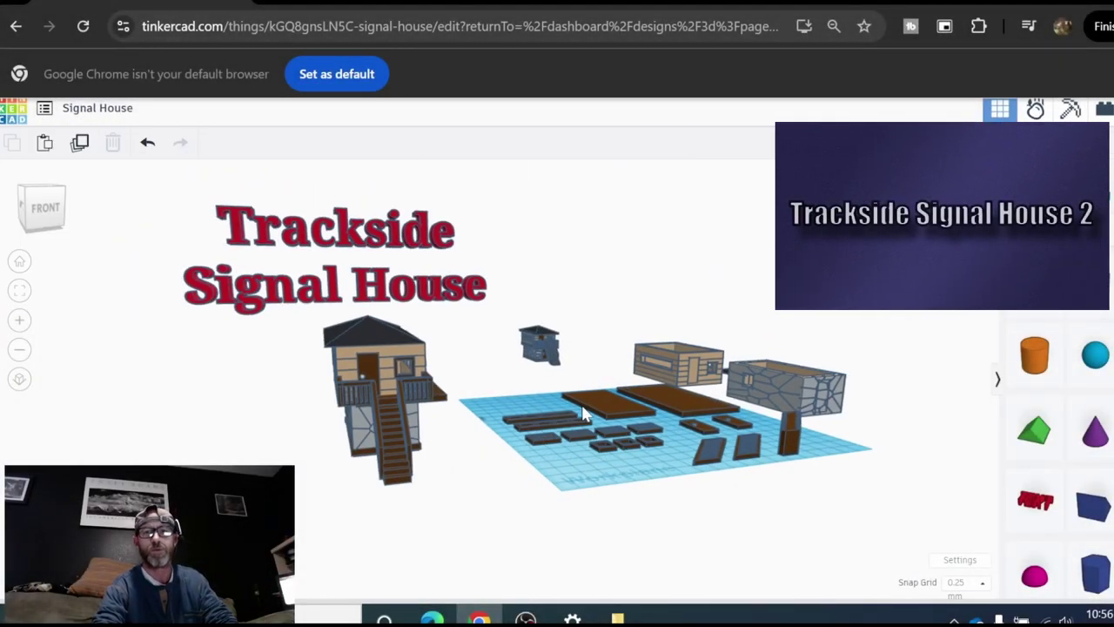
right_drag(583, 414, 610, 399)
scroll(538, 418, up, 1)
scroll(528, 395, down, 2)
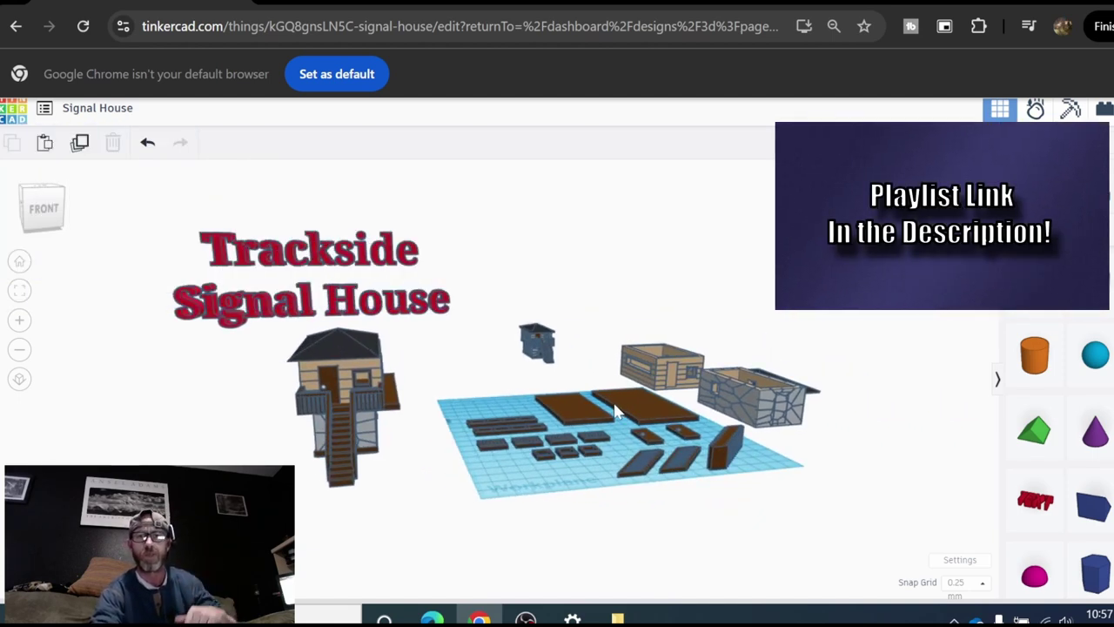
scroll(624, 424, down, 1)
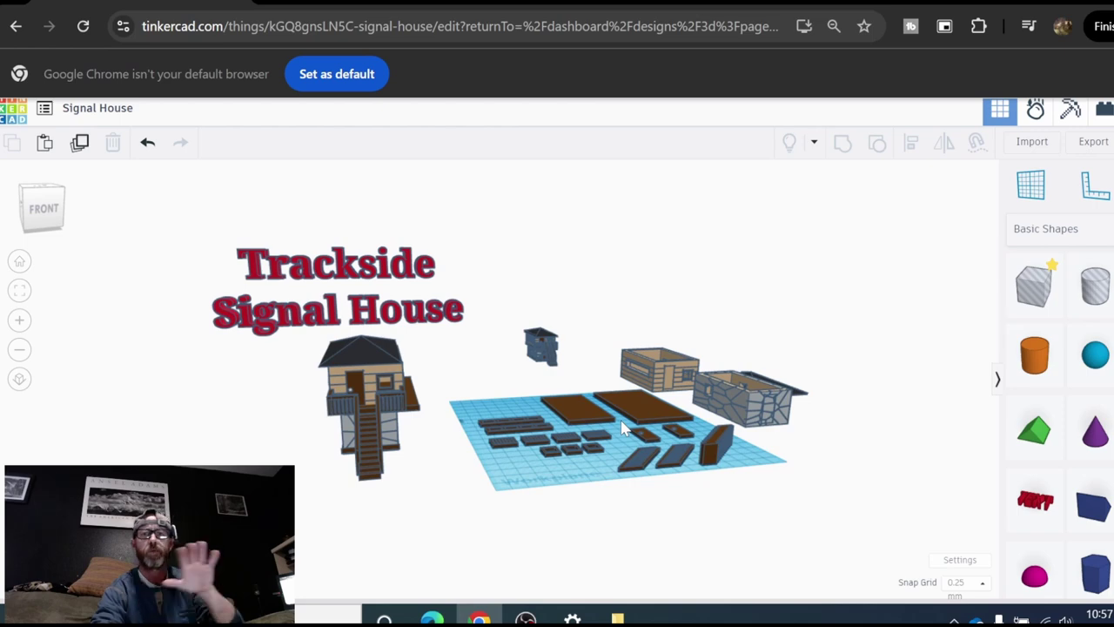
right_drag(623, 427, 571, 414)
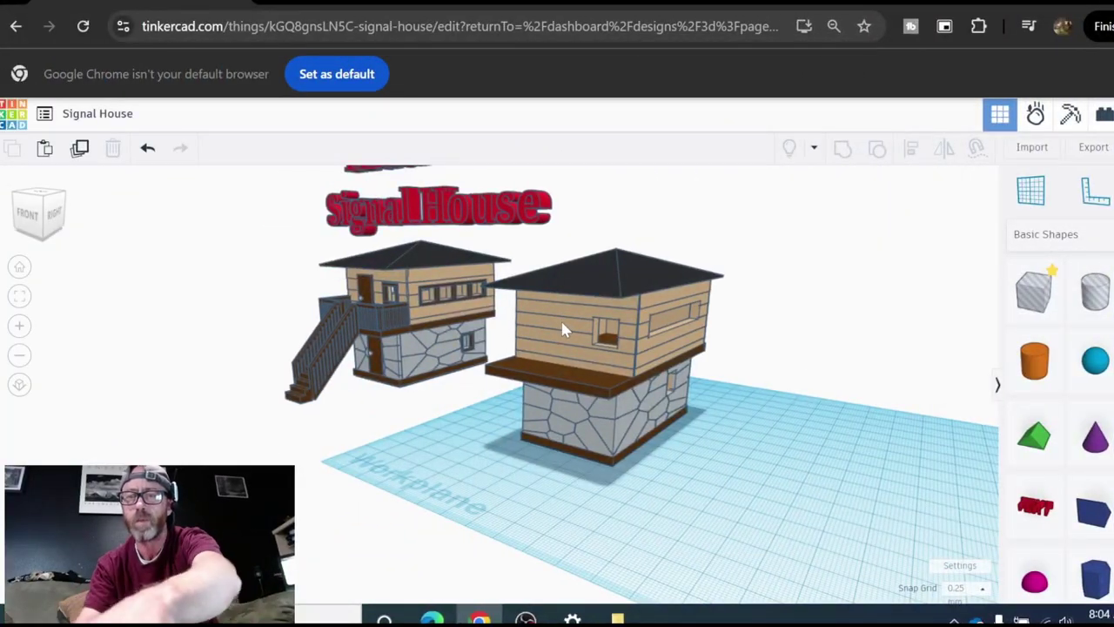
right_drag(561, 329, 879, 478)
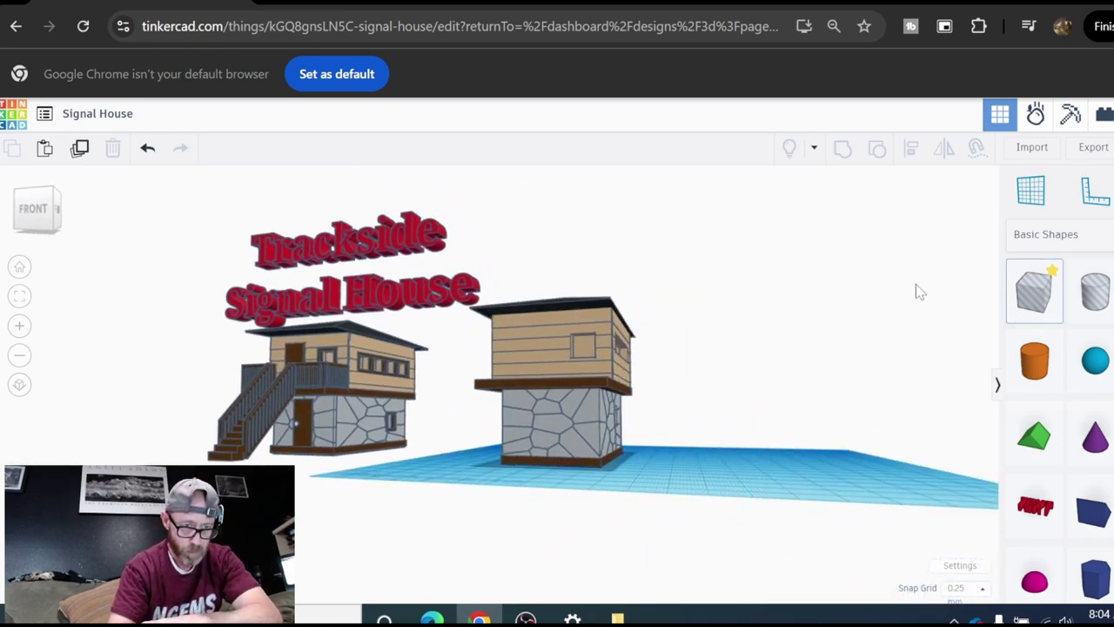
Step: Add a hole box and place it on the workplane beside the nearer signal house
click(717, 448)
right_drag(717, 448, 645, 472)
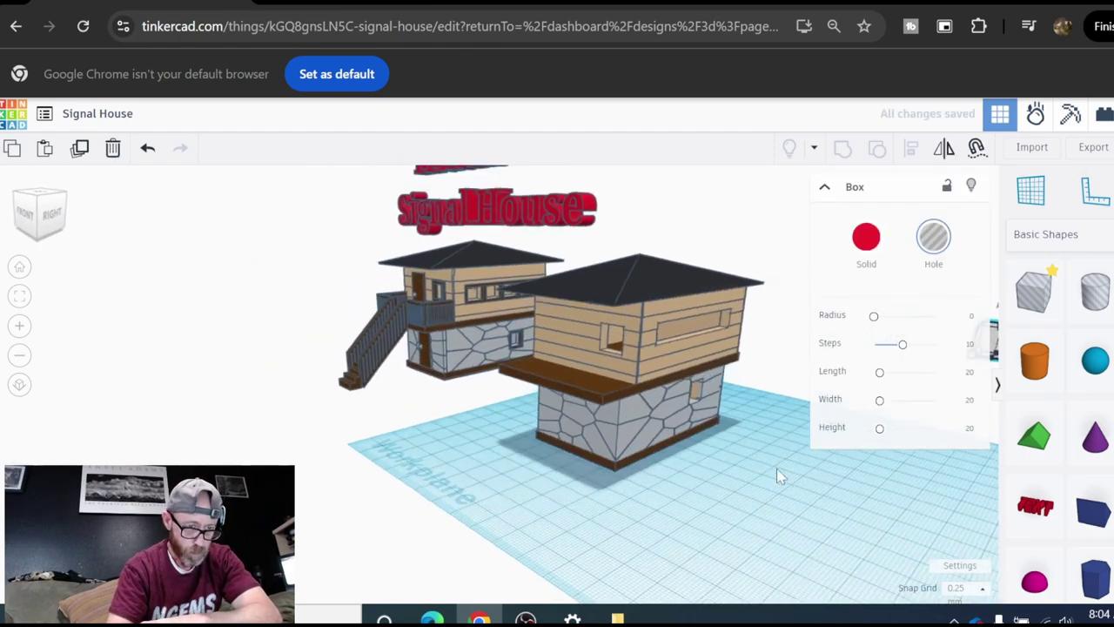
scroll(822, 462, down, 3)
middle_drag(827, 482, 599, 490)
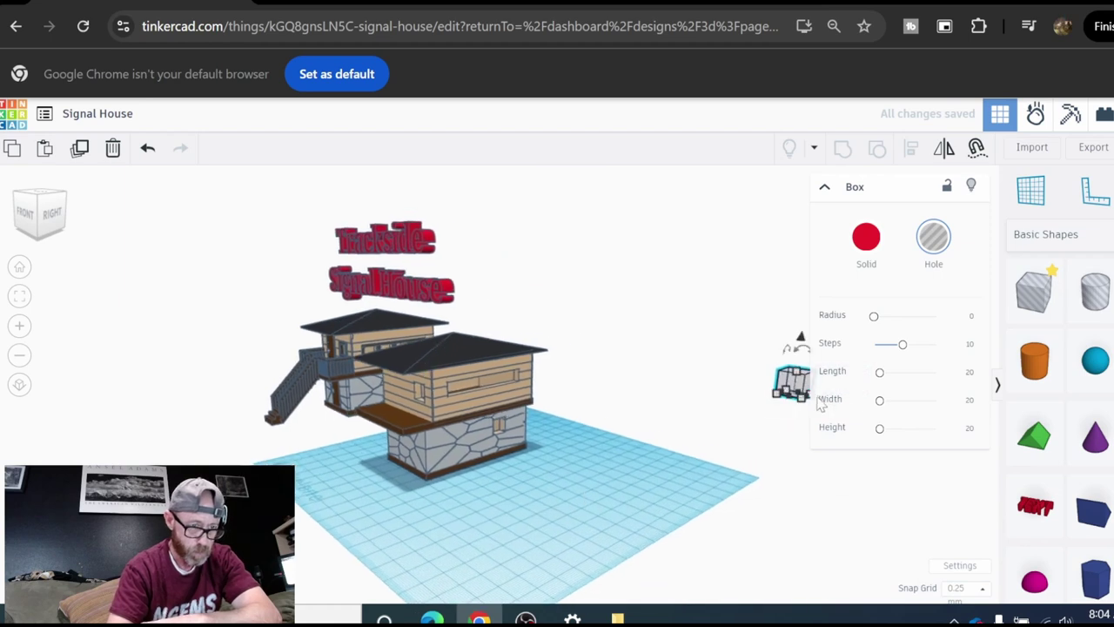
click(731, 422)
drag(783, 387, 531, 501)
Step: Set the hole box's width to 12 mm and its height to 12 mm
click(624, 550)
click(560, 526)
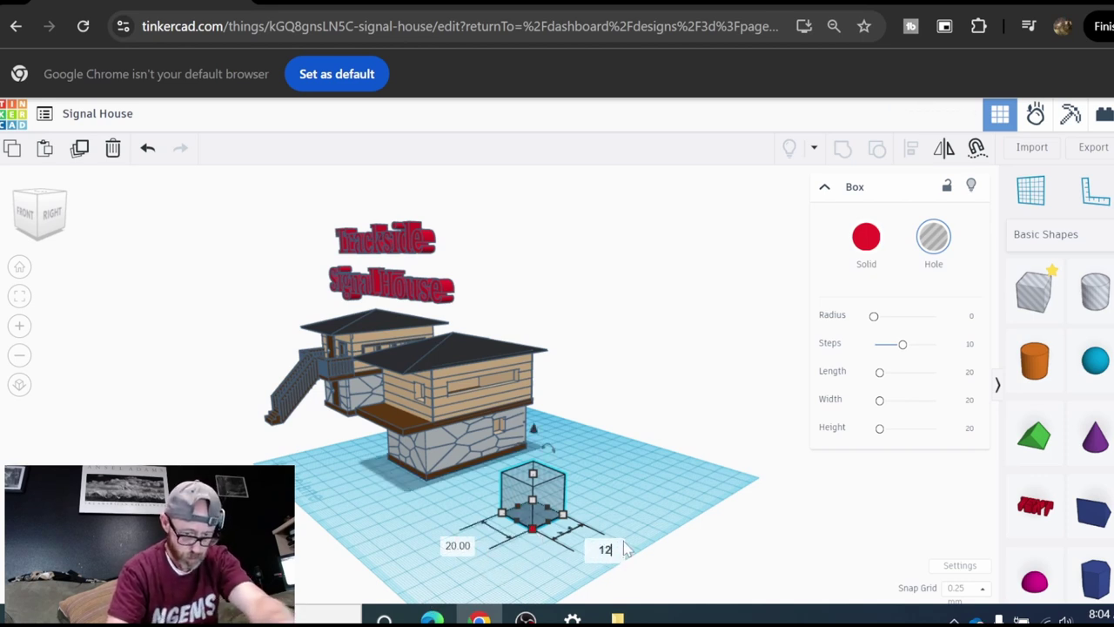
key(Return)
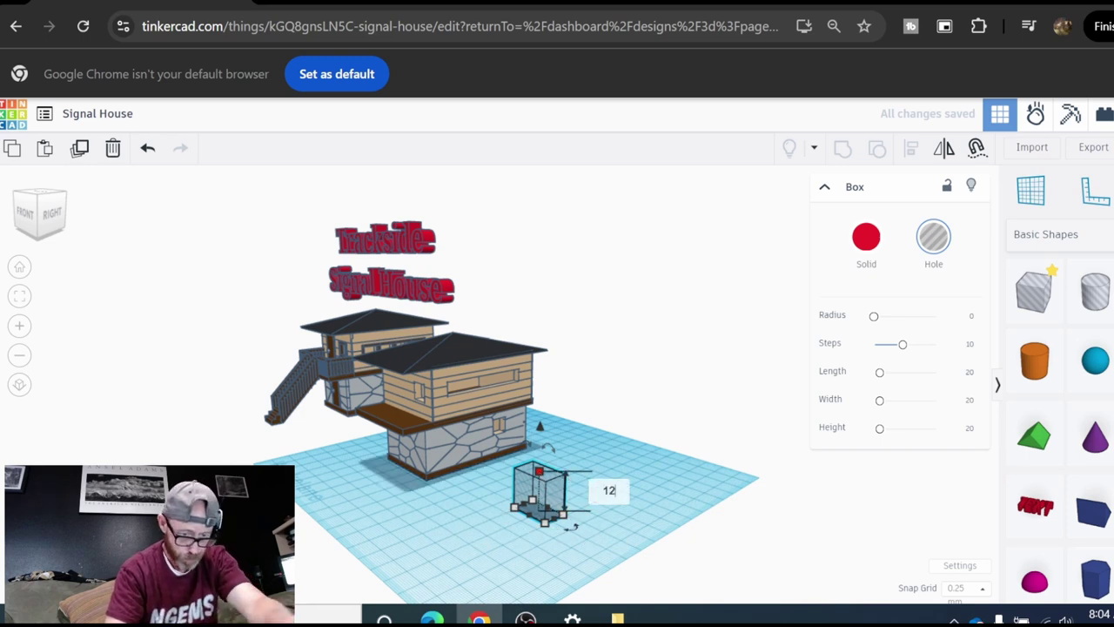
text(12)
key(Return)
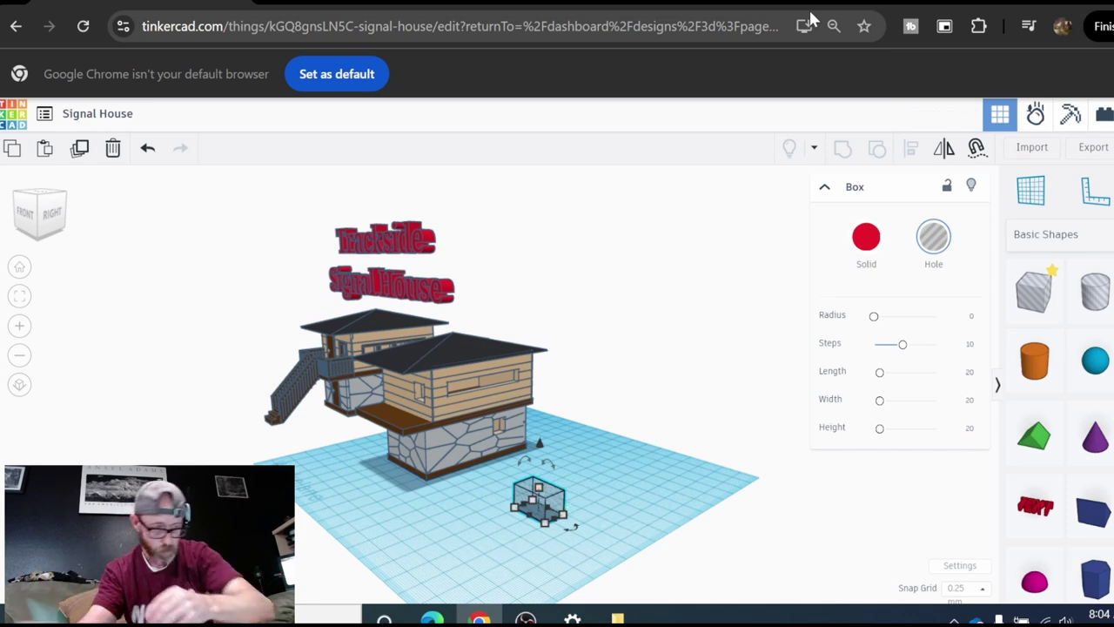
Step: Duplicate the hole box and move the copy in front of the signal house
scroll(503, 520, up, 2)
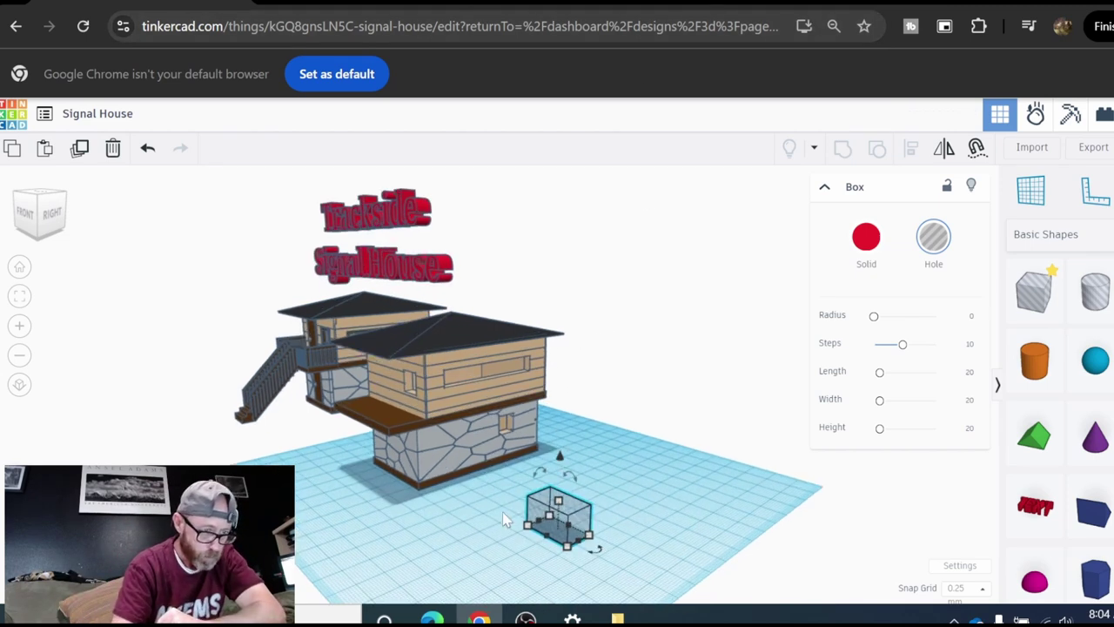
click(89, 158)
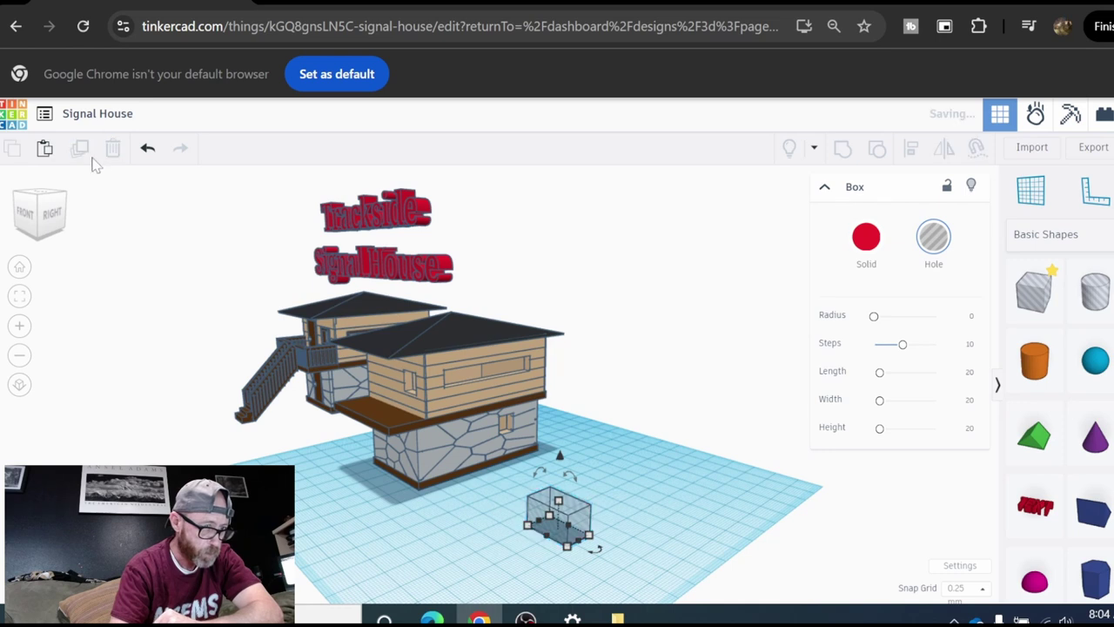
click(482, 551)
drag(567, 531, 294, 550)
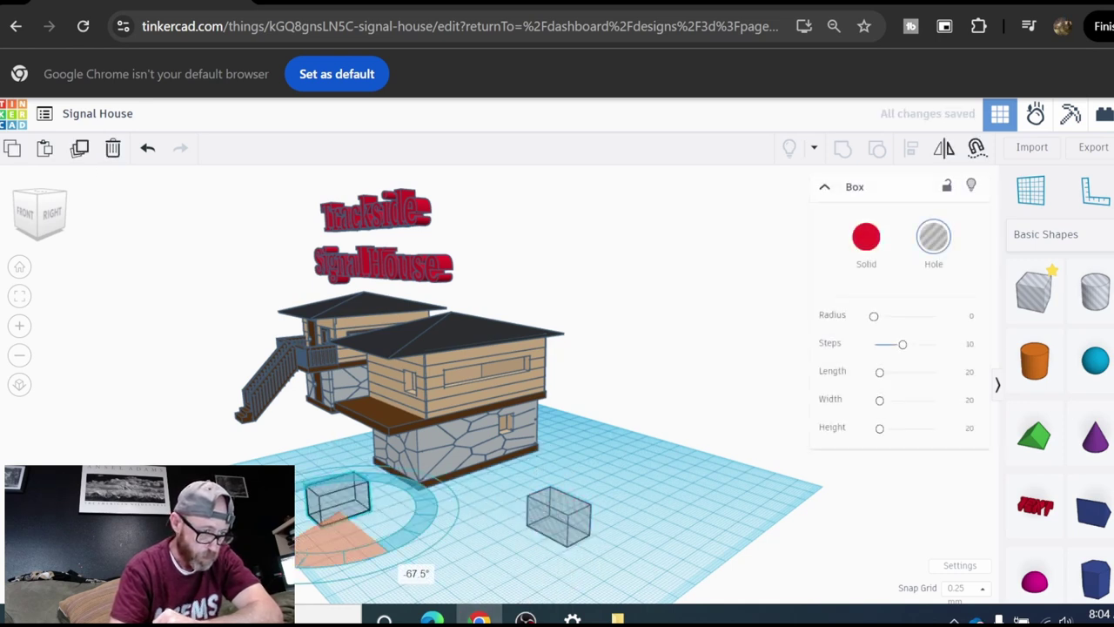
Step: Rotate the copied hole box to line up with the front wall and raise it 37.25 mm to the porch level
click(472, 531)
drag(345, 505, 376, 480)
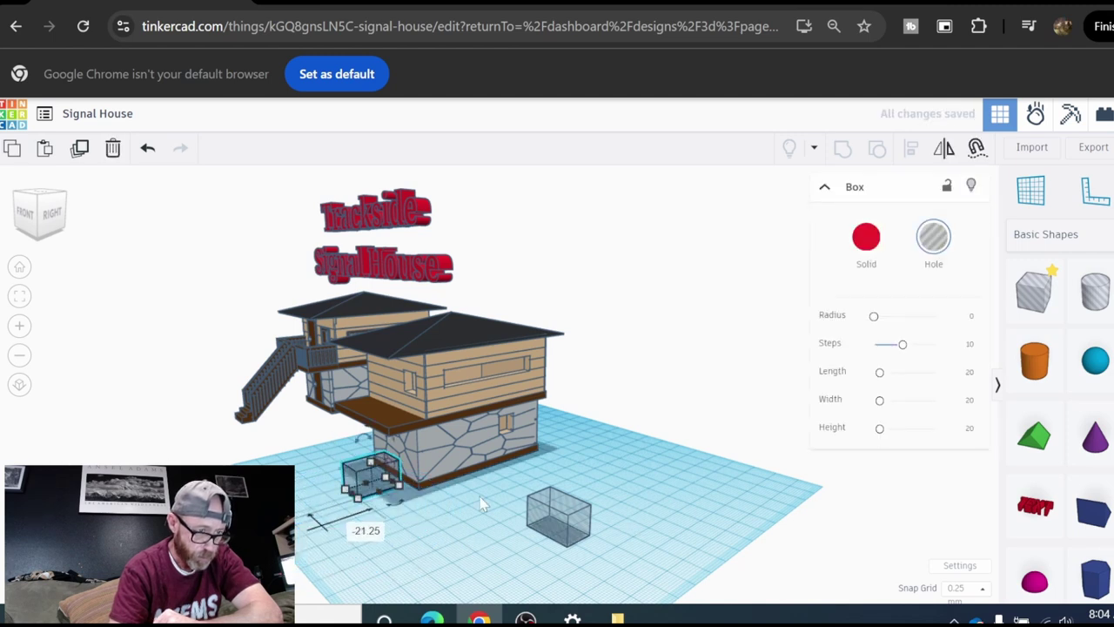
drag(372, 430, 395, 348)
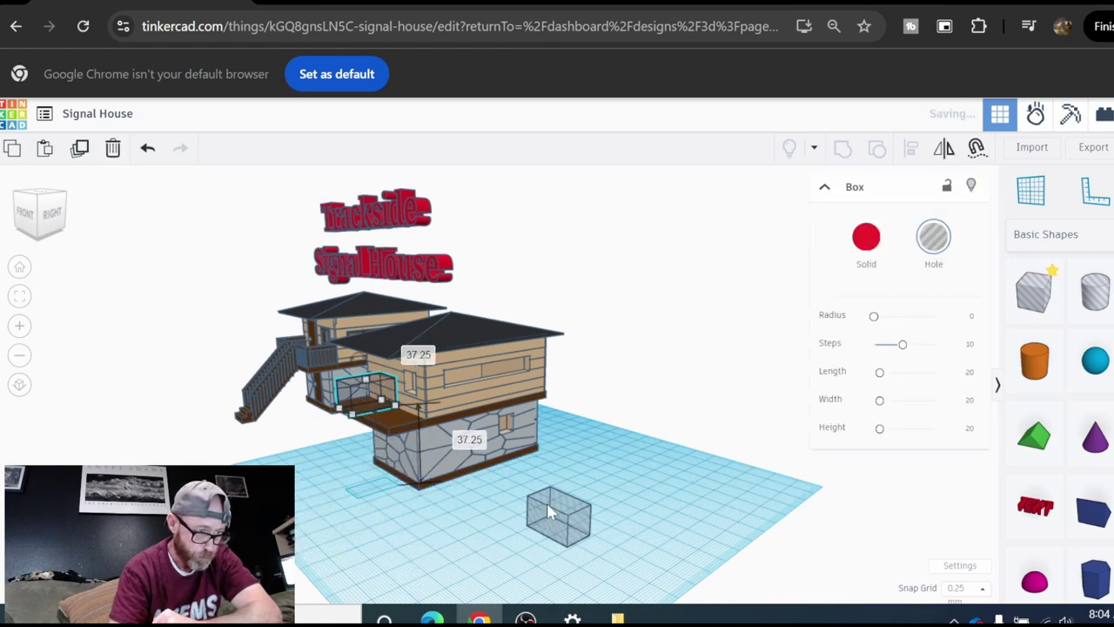
Step: Move the original hole box against the stone side wall and nudge it toward the small lower window
drag(549, 505, 499, 377)
scroll(537, 466, up, 5)
key(Down)
key(Down)
key(Down)
key(Down)
key(Down)
key(Down)
key(Down)
key(Down)
key(Down)
key(Down)
key(Down)
key(Down)
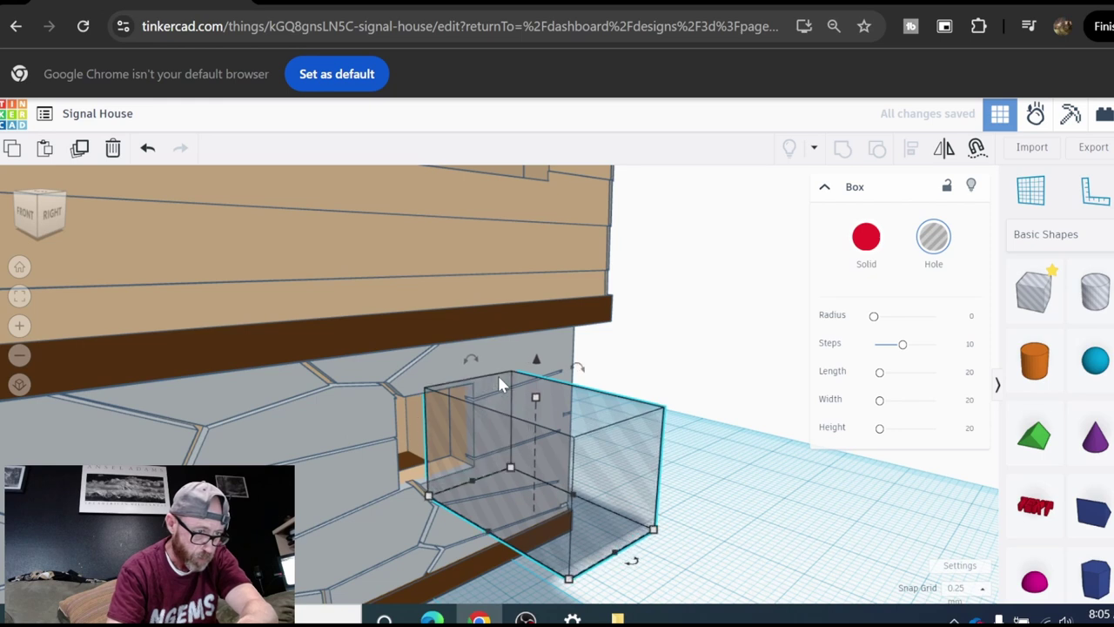
Step: Nudge the hole box along the stone wall until it covers the lower window opening
drag(509, 465, 474, 484)
click(147, 147)
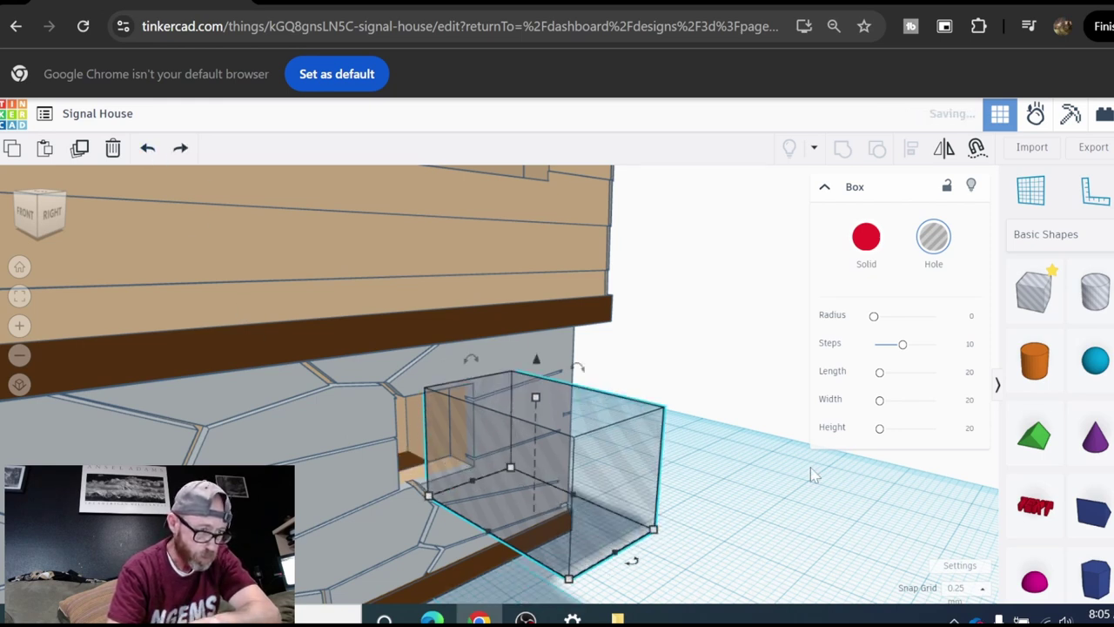
click(706, 512)
click(625, 510)
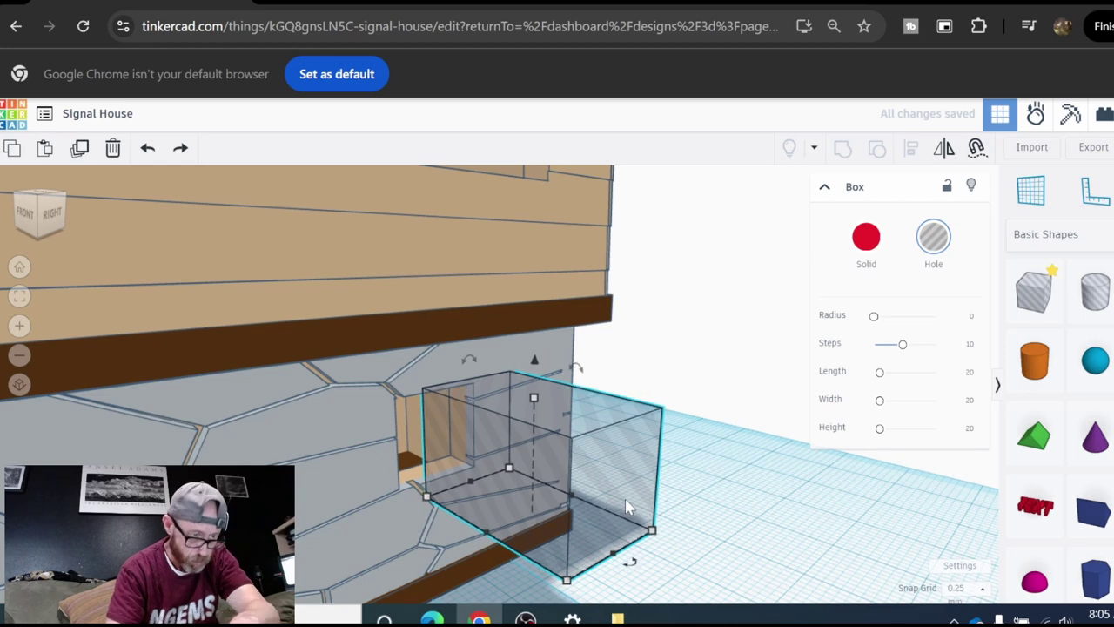
key(Left)
key(Left)
key(Left)
key(Left)
key(Left)
key(Left)
key(Left)
key(Left)
key(Left)
key(Left)
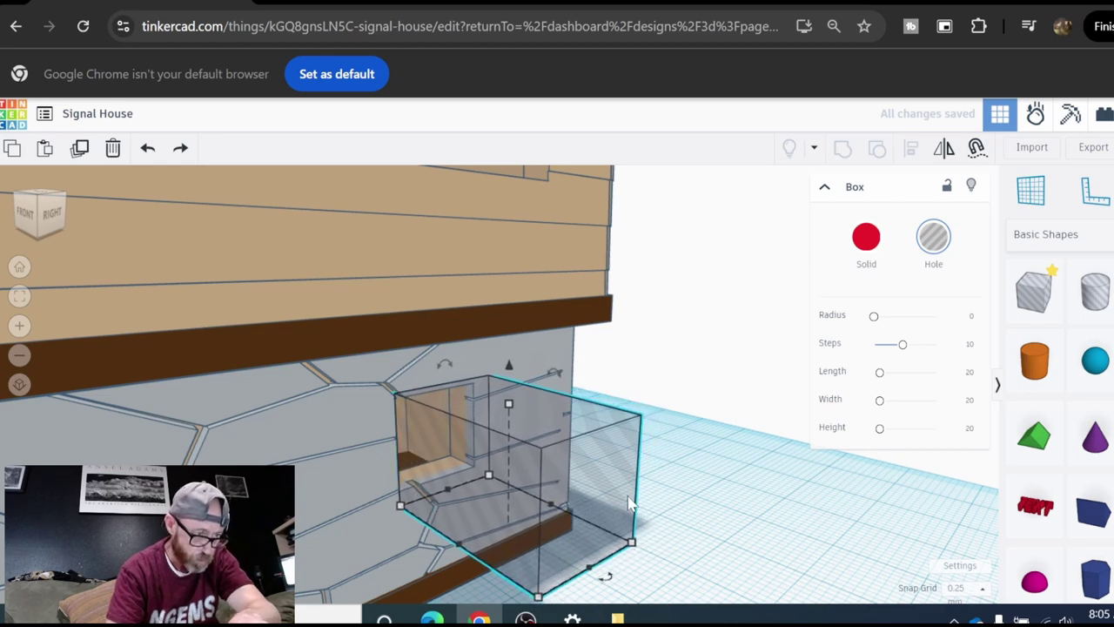
Step: Fine-tune the hole box so it surrounds the lower window and slightly overlaps the stone wall
right_drag(631, 503, 526, 498)
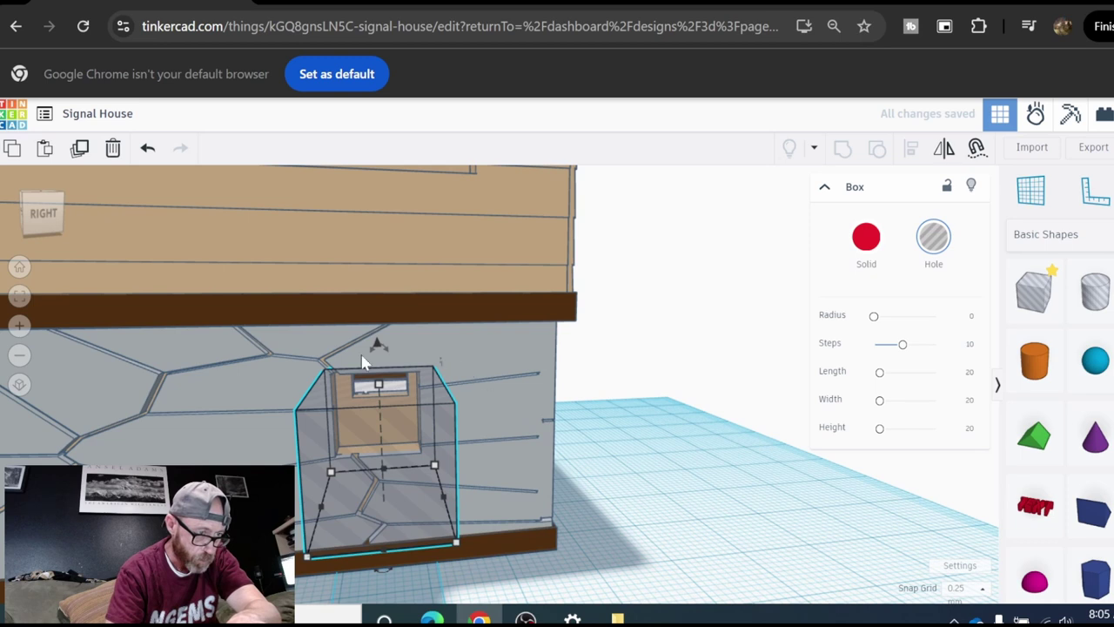
drag(376, 348, 385, 356)
key(Up)
key(Up)
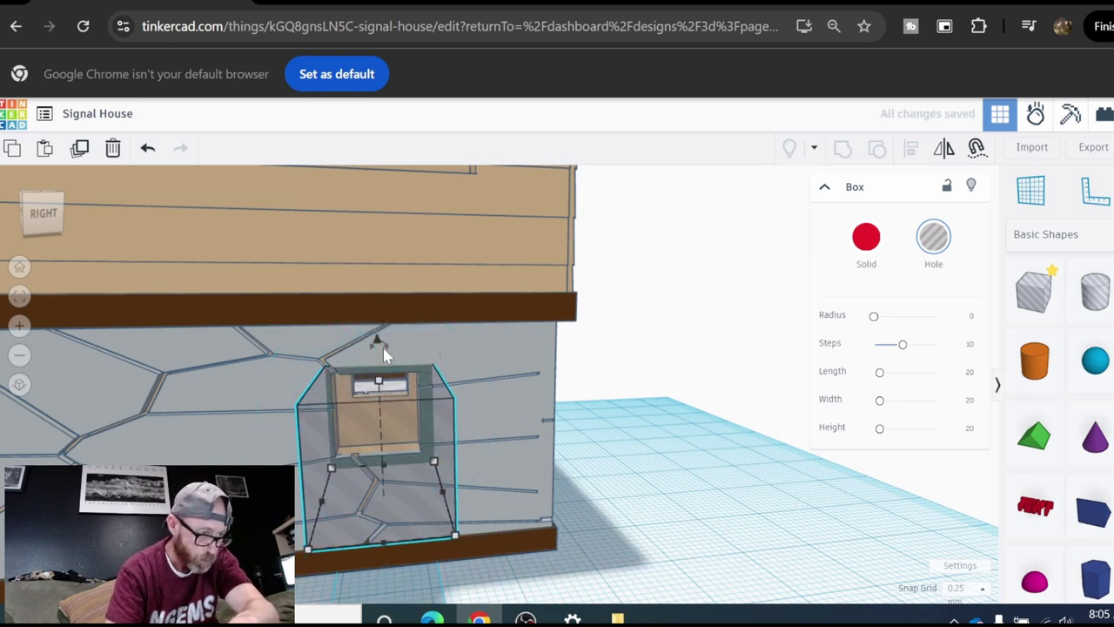
key(Left)
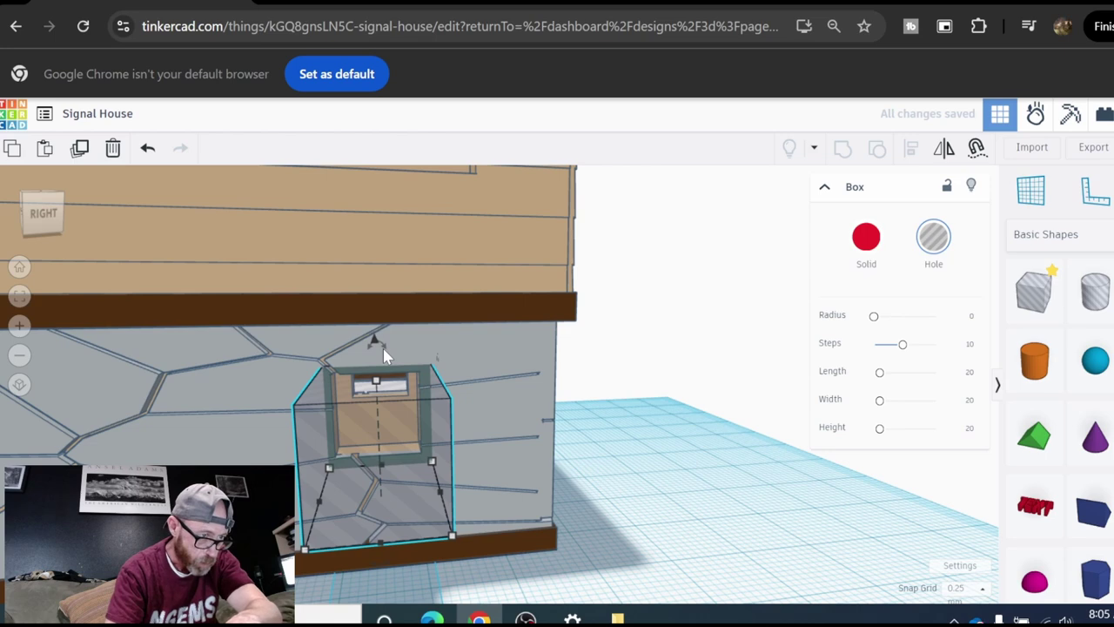
Step: Test the hole box's depth in the stone wall by nudging it outward and back in
right_drag(389, 356, 593, 349)
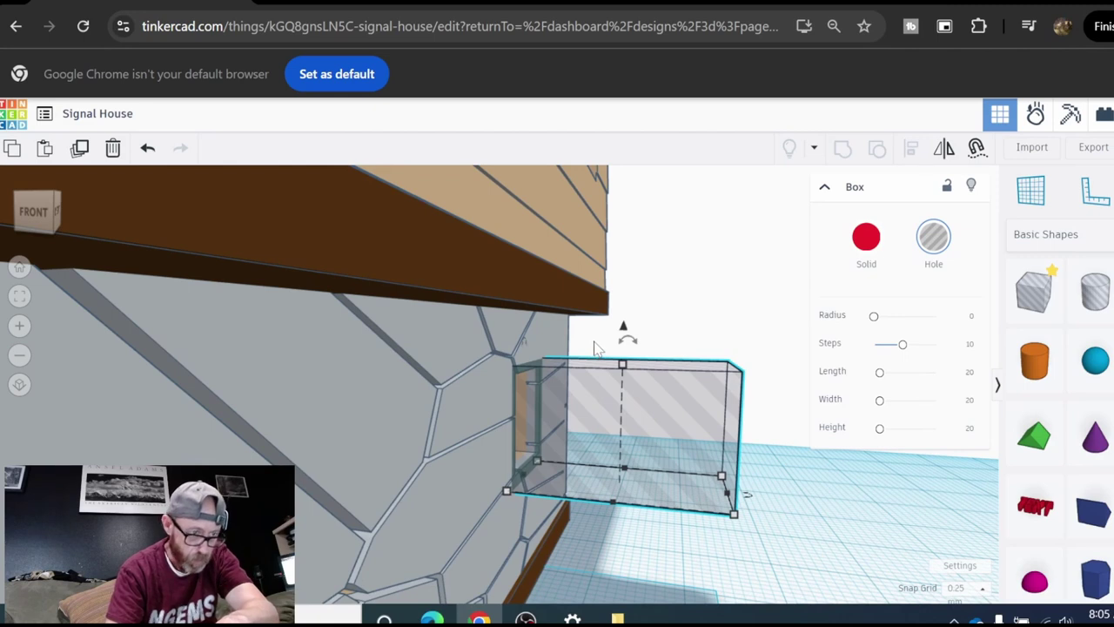
key(Right)
key(Right)
key(Right)
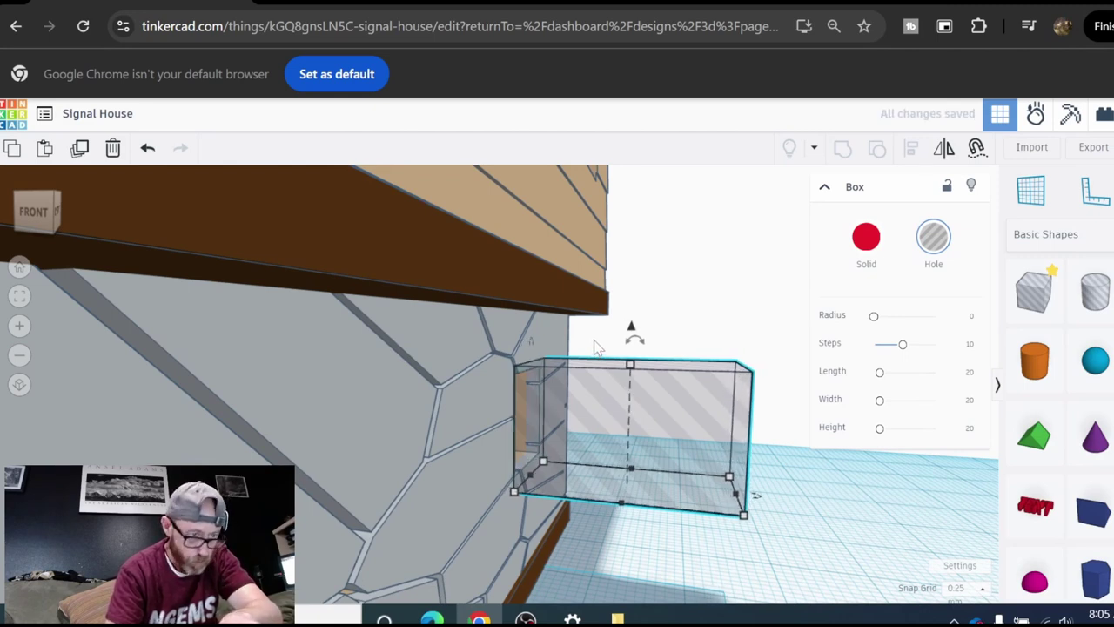
key(Left)
key(Left)
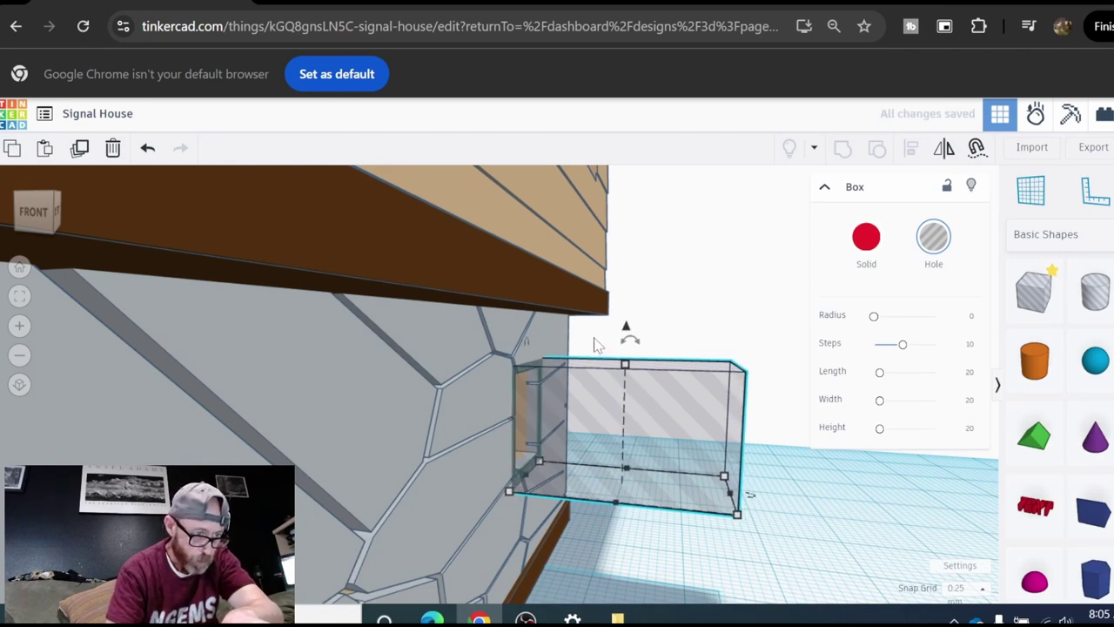
key(Left)
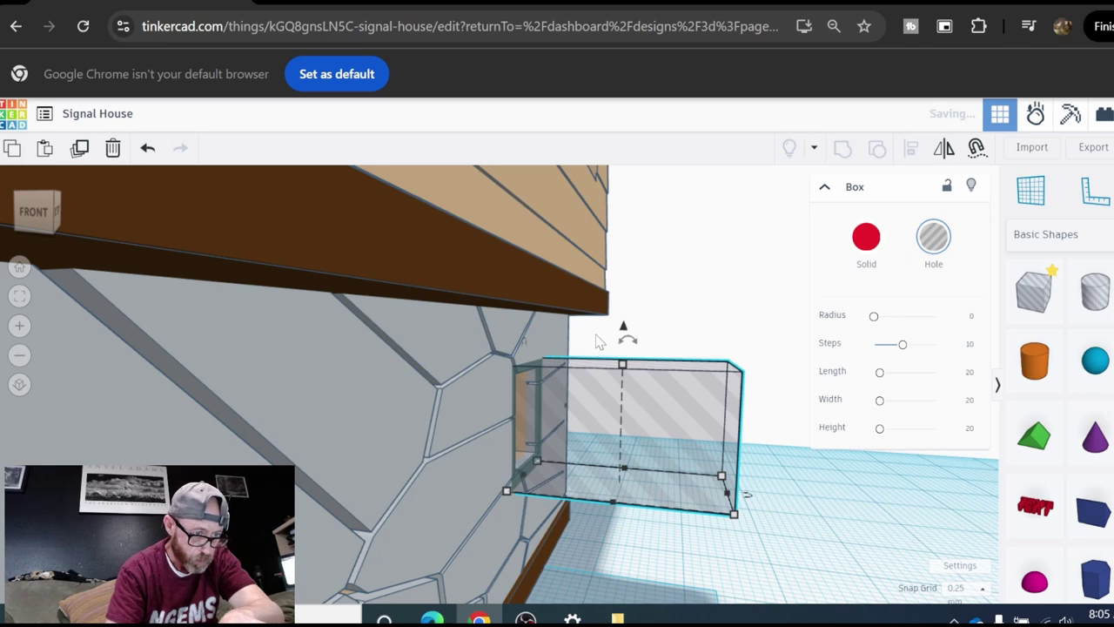
Step: Duplicate the hole box positioned at the lower window of the stone wall
right_drag(598, 341, 429, 334)
scroll(429, 333, down, 4)
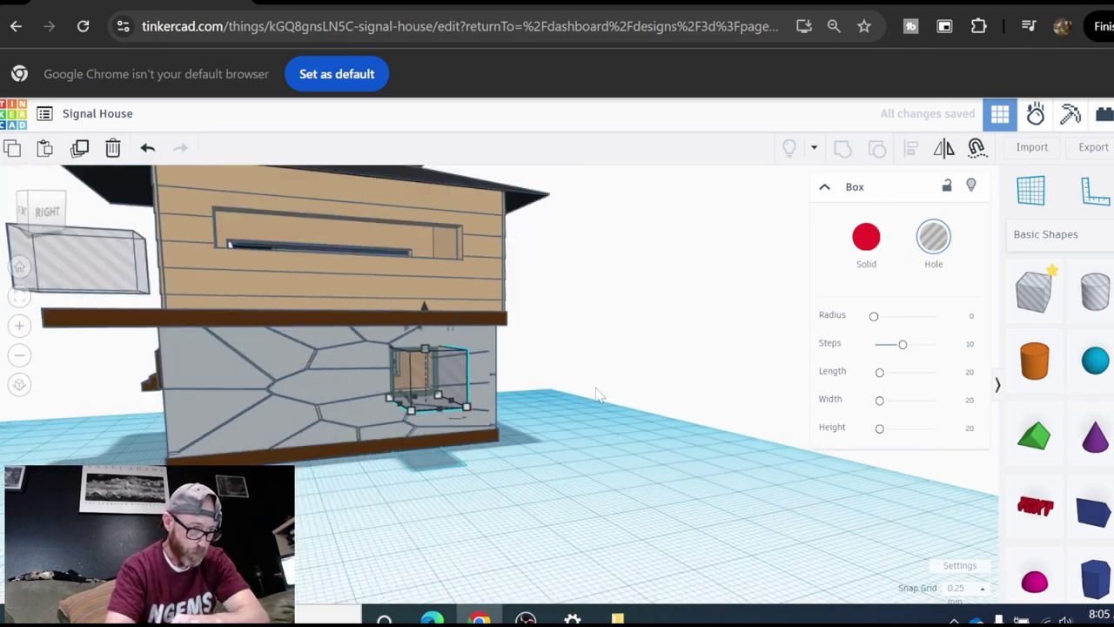
right_drag(617, 442, 626, 447)
click(571, 442)
click(460, 412)
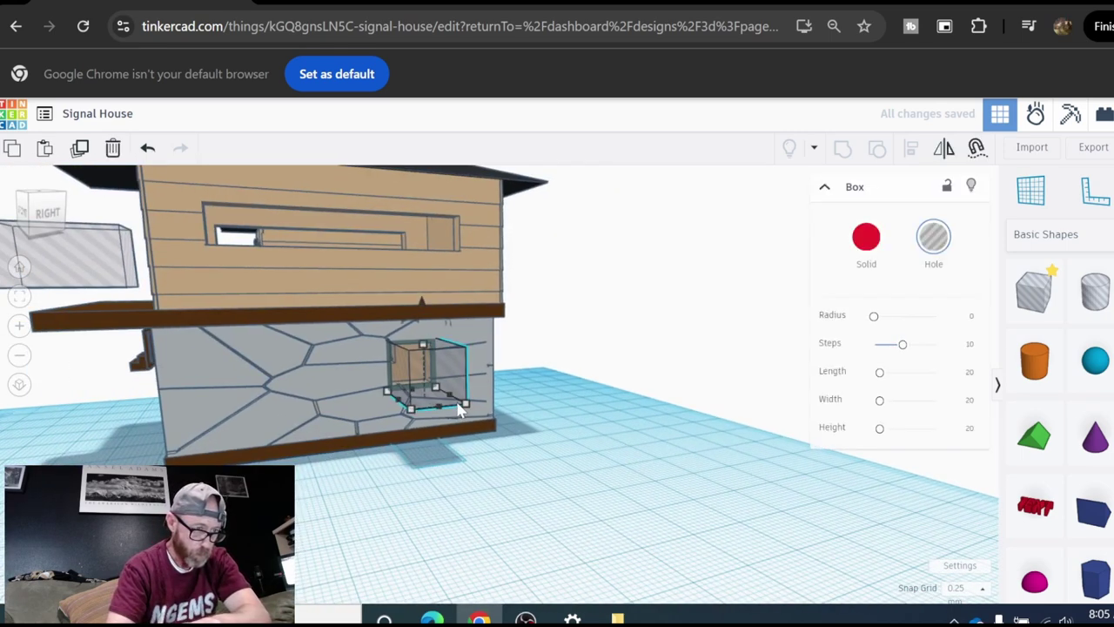
click(79, 148)
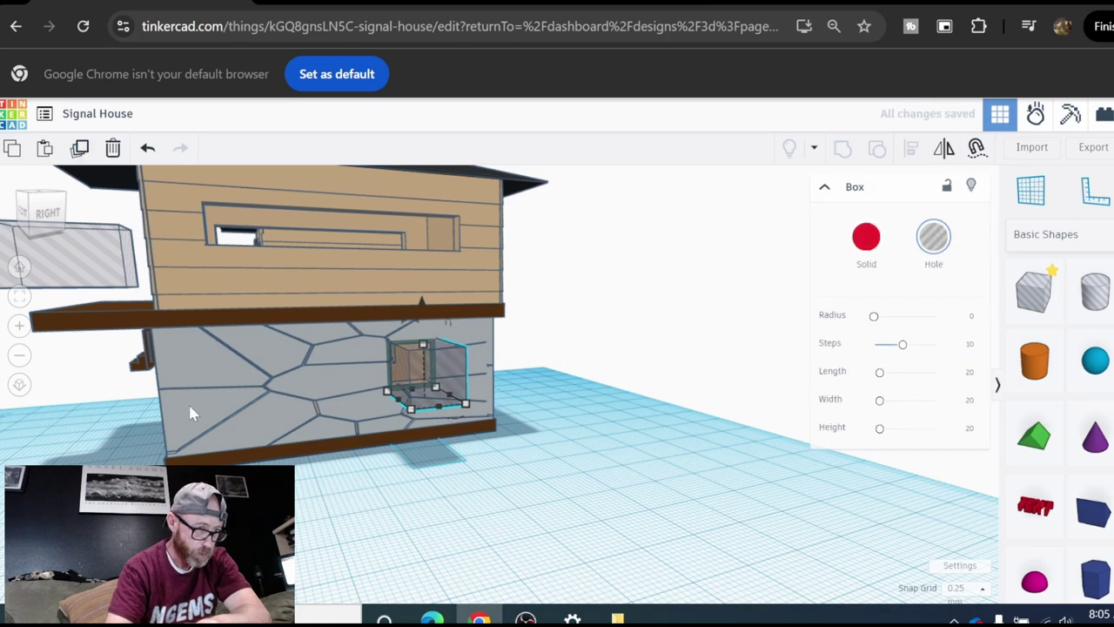
Step: Move the duplicated hole box straight through the stone level to the opposite side of the signal house
right_drag(188, 403, 472, 404)
scroll(471, 404, down, 3)
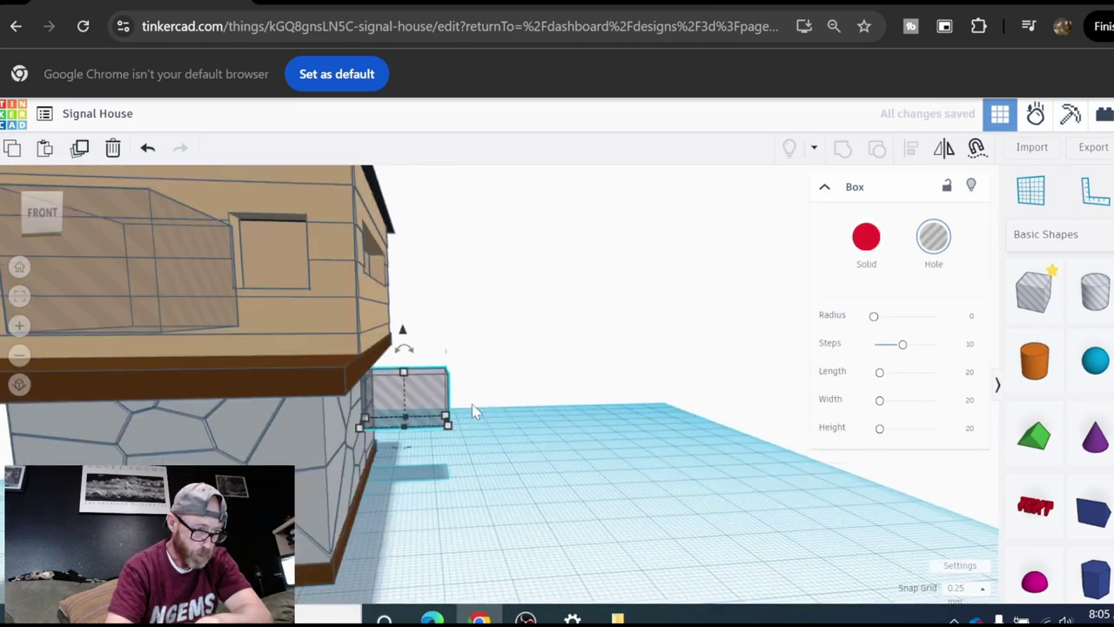
middle_drag(341, 482, 522, 475)
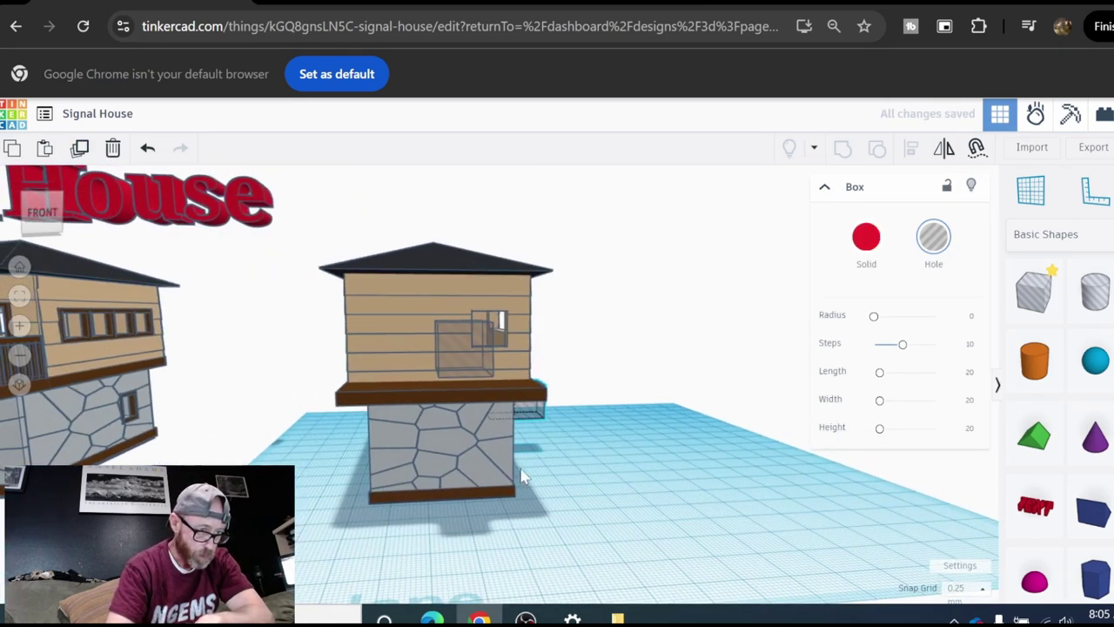
key(Left)
key(Left)
key(Left)
key(Left)
key(Left)
key(Left)
key(Left)
key(Left)
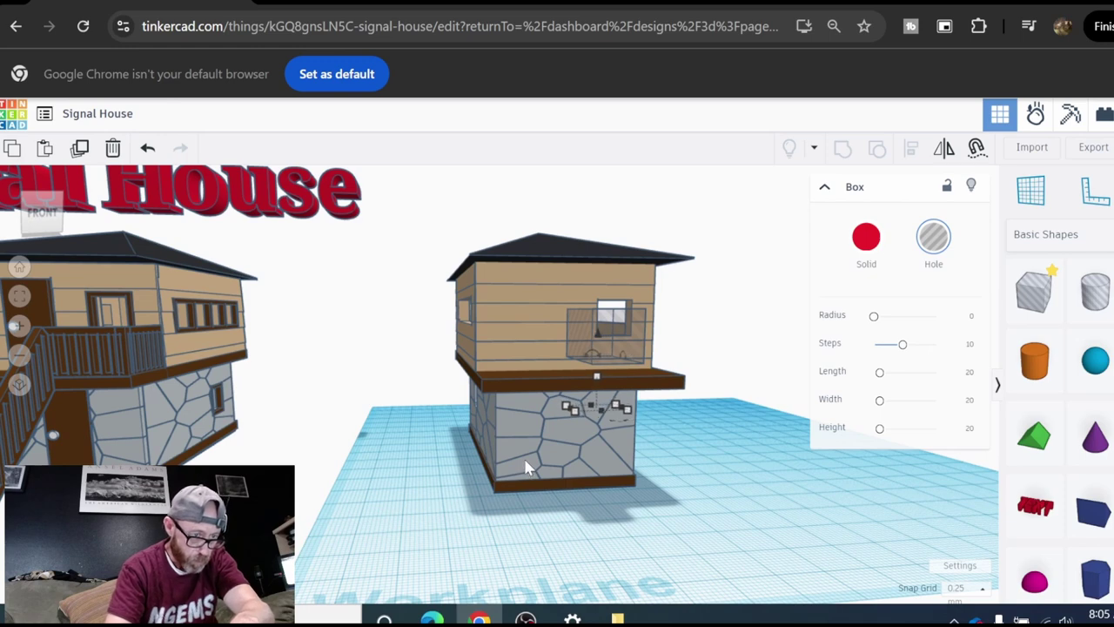
key(Left)
key(Left)
key(Left)
key(Left)
key(Left)
key(Left)
key(Left)
key(Left)
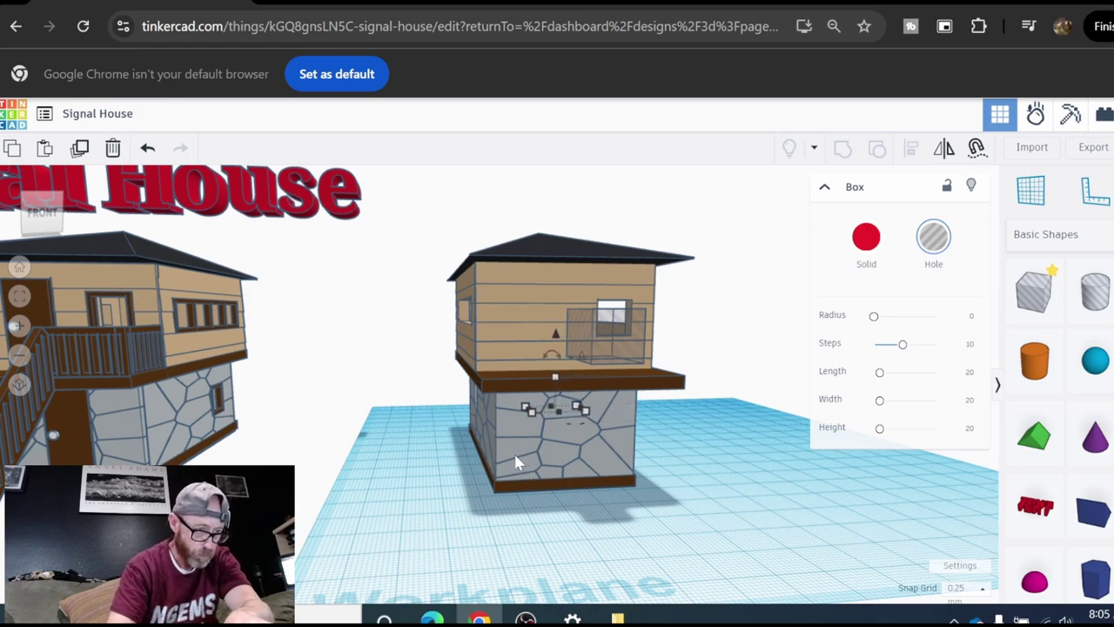
key(Left)
key(Left)
key(Left)
key(Left)
key(Left)
key(Left)
key(Left)
key(Left)
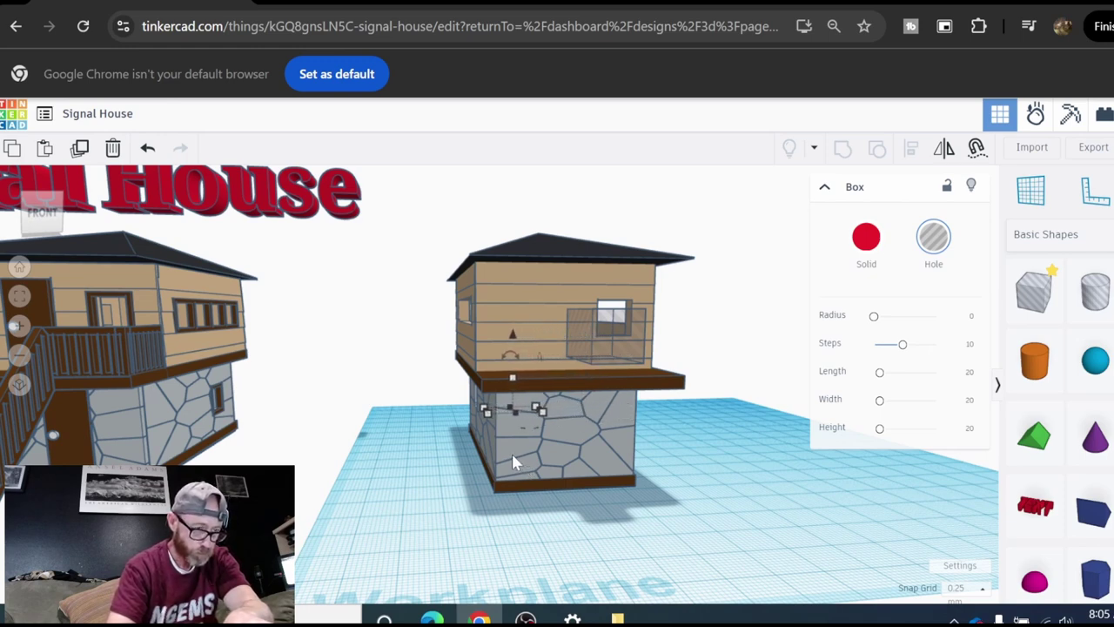
key(Left)
key(Left)
key(Left)
key(Left)
key(Left)
key(Left)
key(Left)
key(Left)
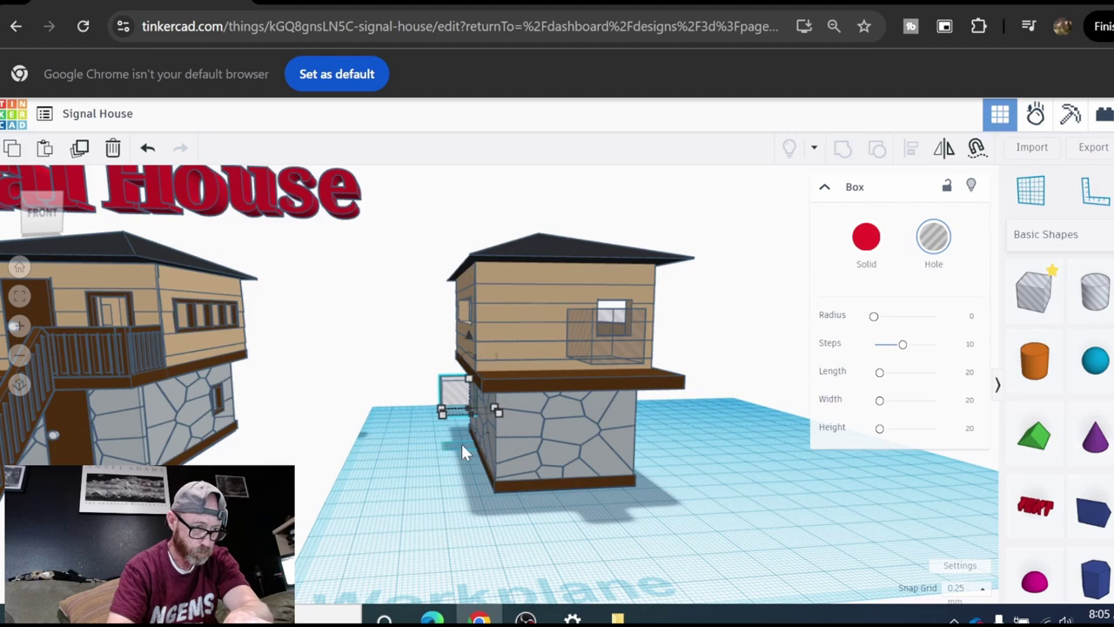
key(Left)
key(Left)
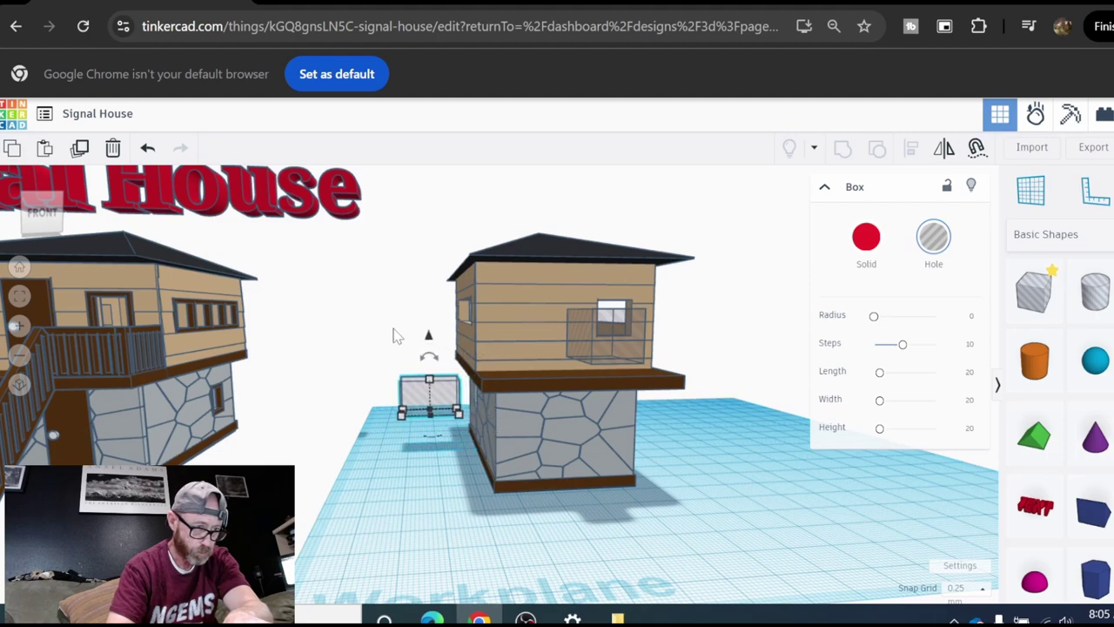
Step: Nudge the duplicated hole box inward until it slightly overlaps the stone wall around the opposite lower window
scroll(403, 323, up, 4)
right_drag(484, 327, 685, 396)
scroll(670, 479, up, 10)
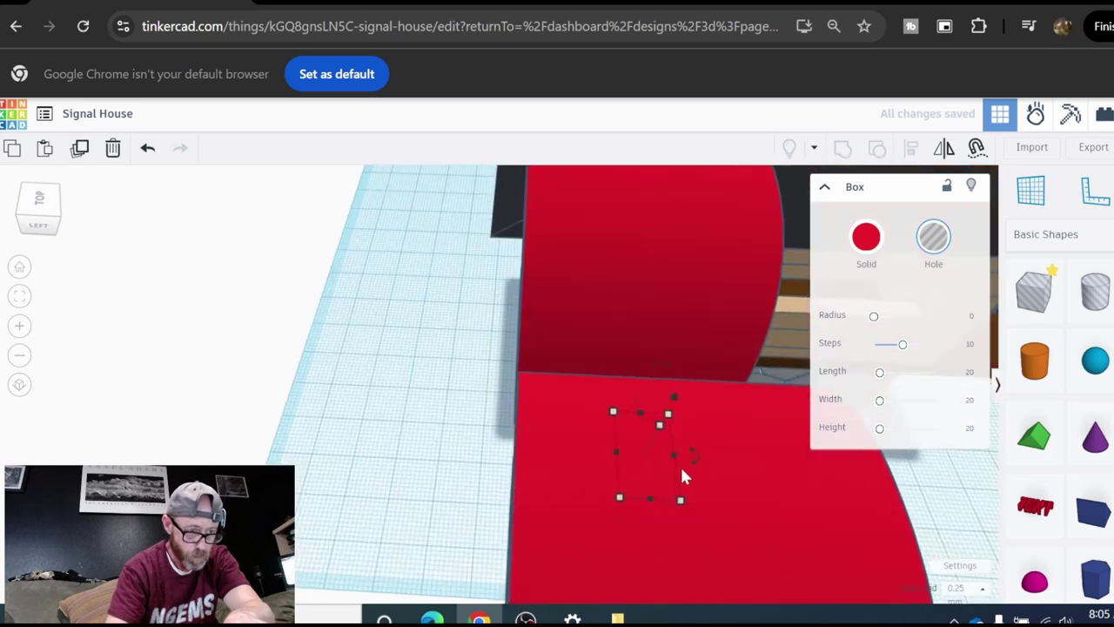
scroll(690, 433, down, 3)
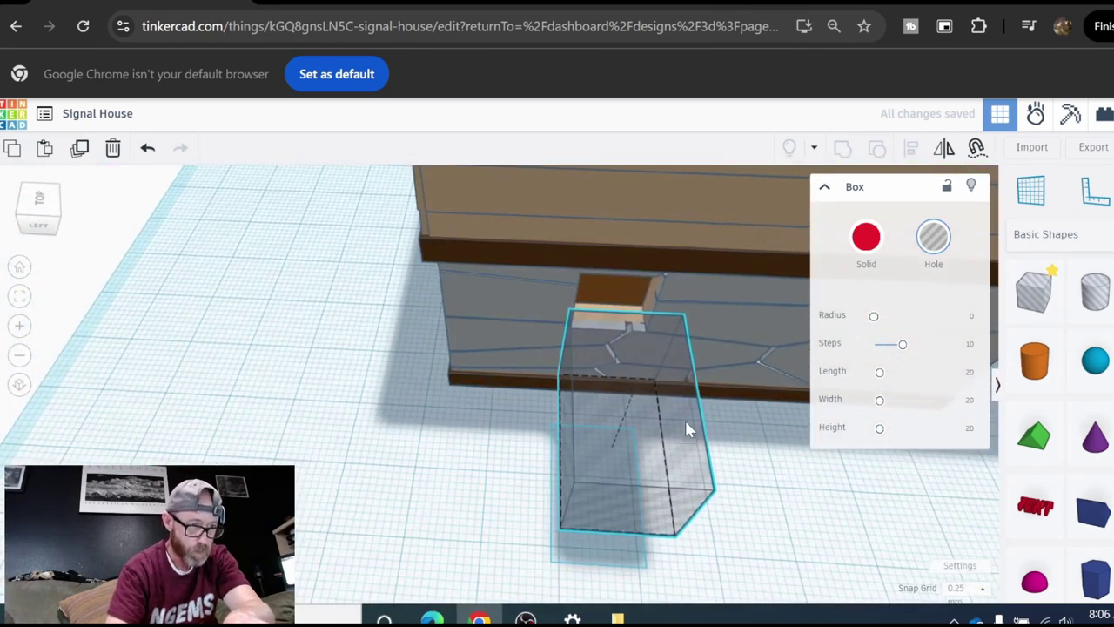
right_drag(688, 422, 693, 396)
scroll(711, 461, up, 2)
right_drag(713, 468, 710, 458)
scroll(710, 460, down, 2)
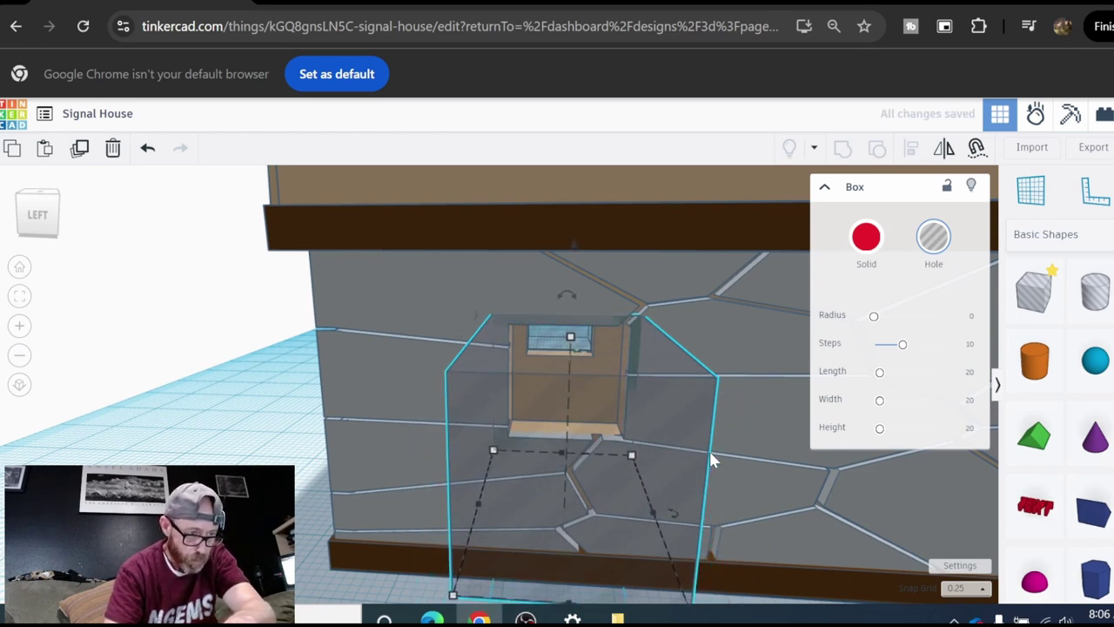
key(Up)
key(Up)
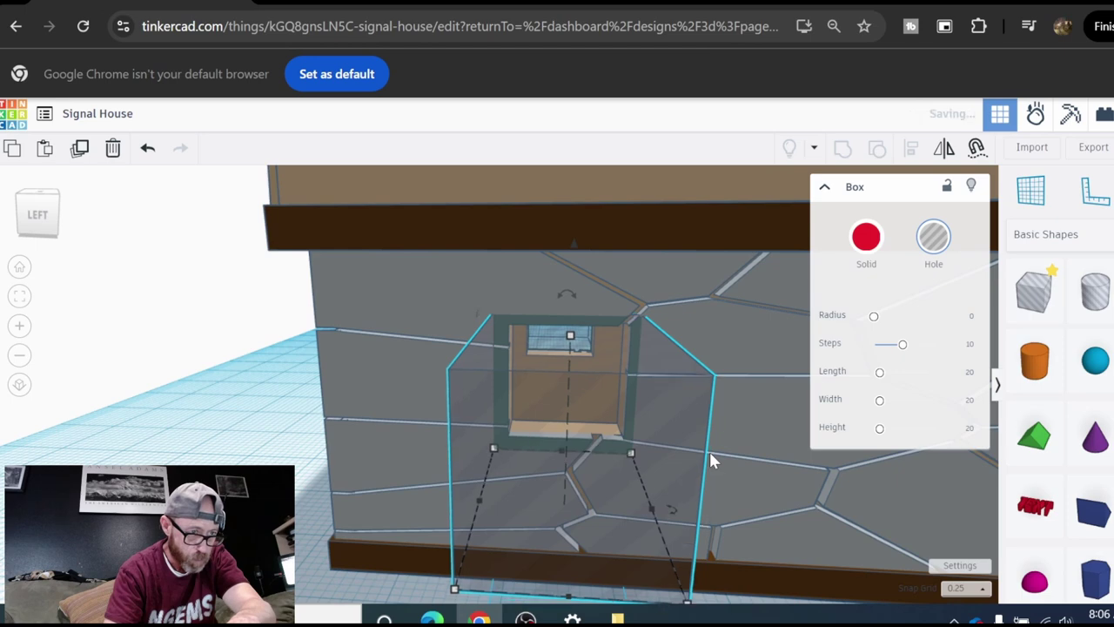
Step: Group both lower hole boxes with the stone level to cut the recesses around its two windows
scroll(639, 437, down, 5)
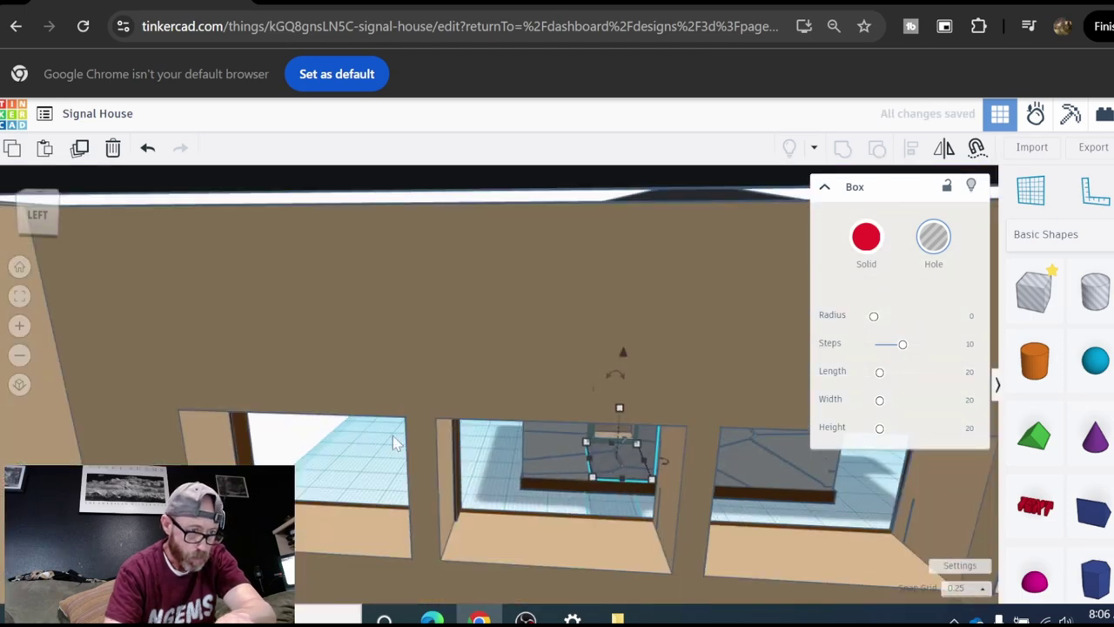
right_drag(395, 439, 789, 428)
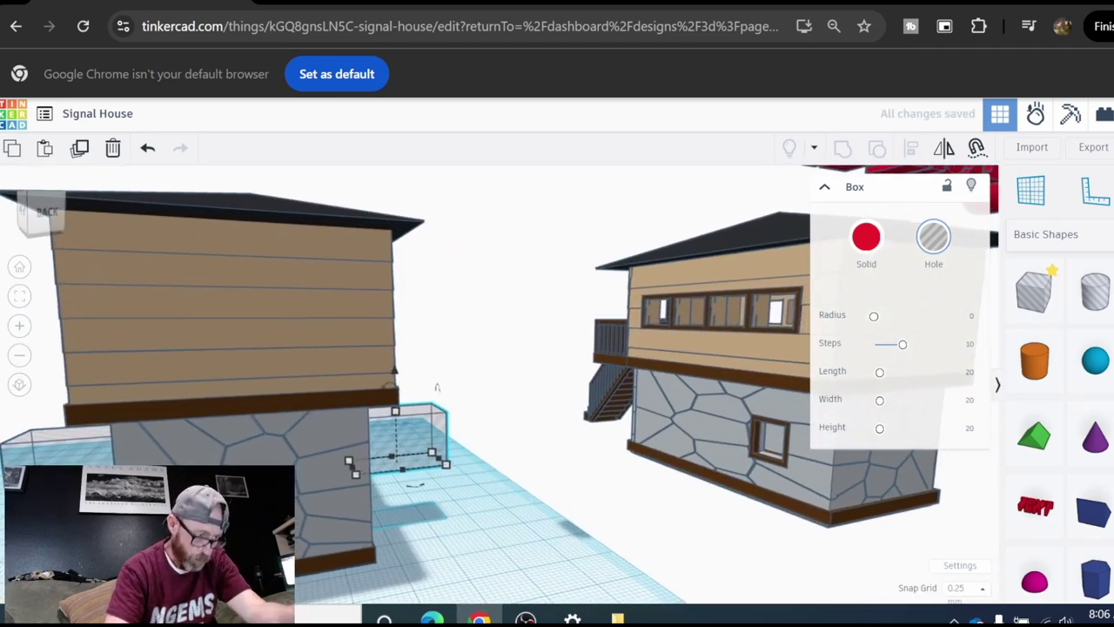
shift+click(46, 453)
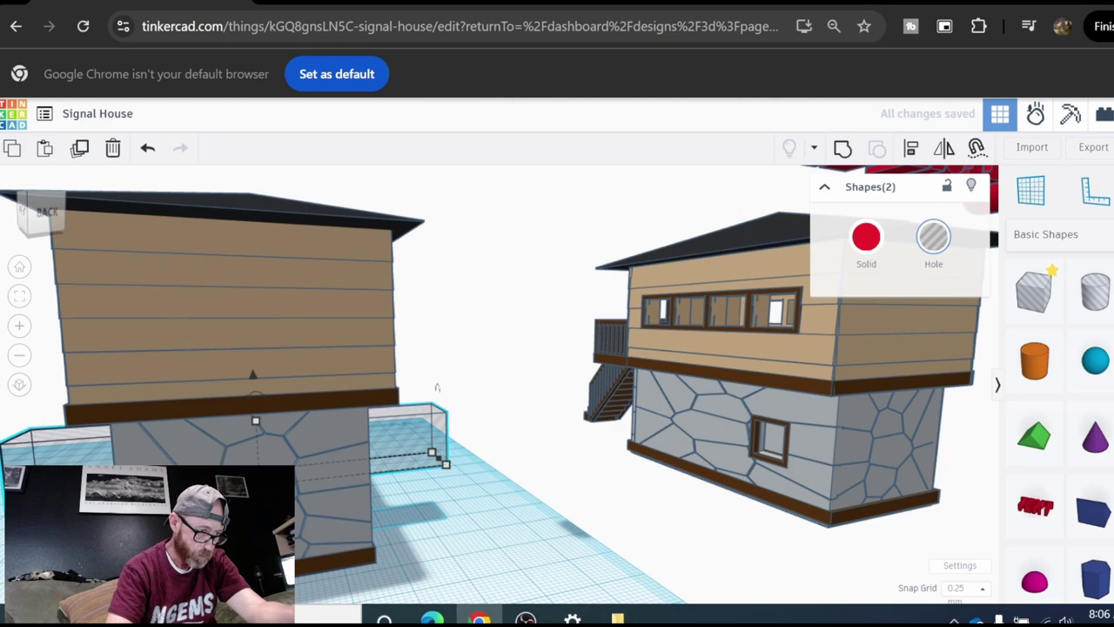
shift+click(268, 457)
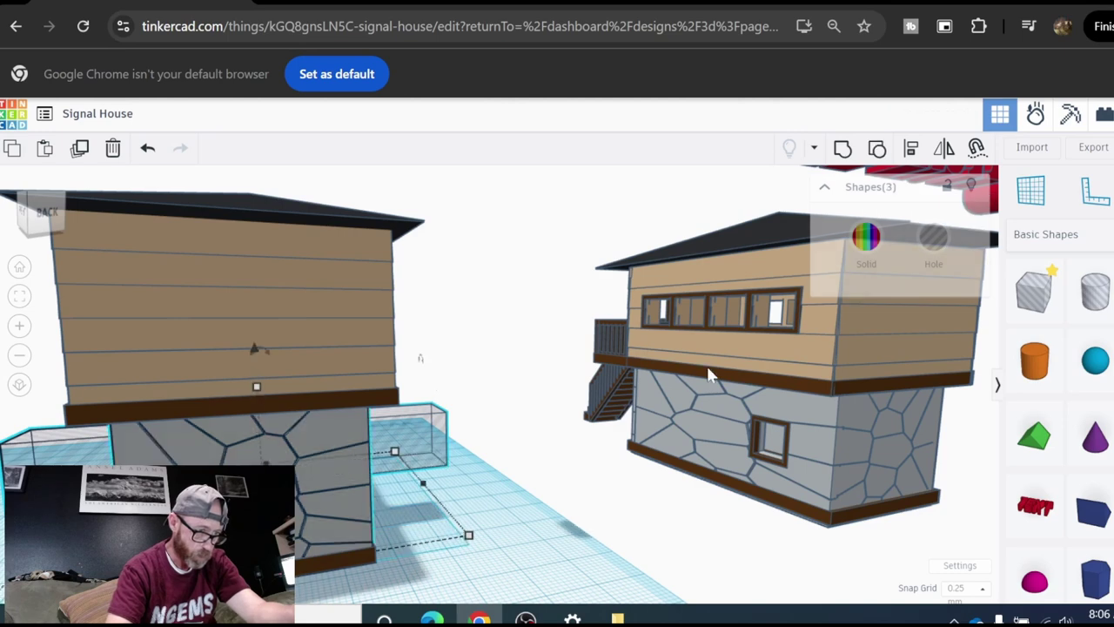
click(842, 151)
click(509, 483)
Step: Move the remaining hole box across to the upper front window and raise it 3.75 mm so it surrounds the opening
scroll(418, 487, down, 3)
right_drag(418, 487, 730, 471)
scroll(537, 470, up, 5)
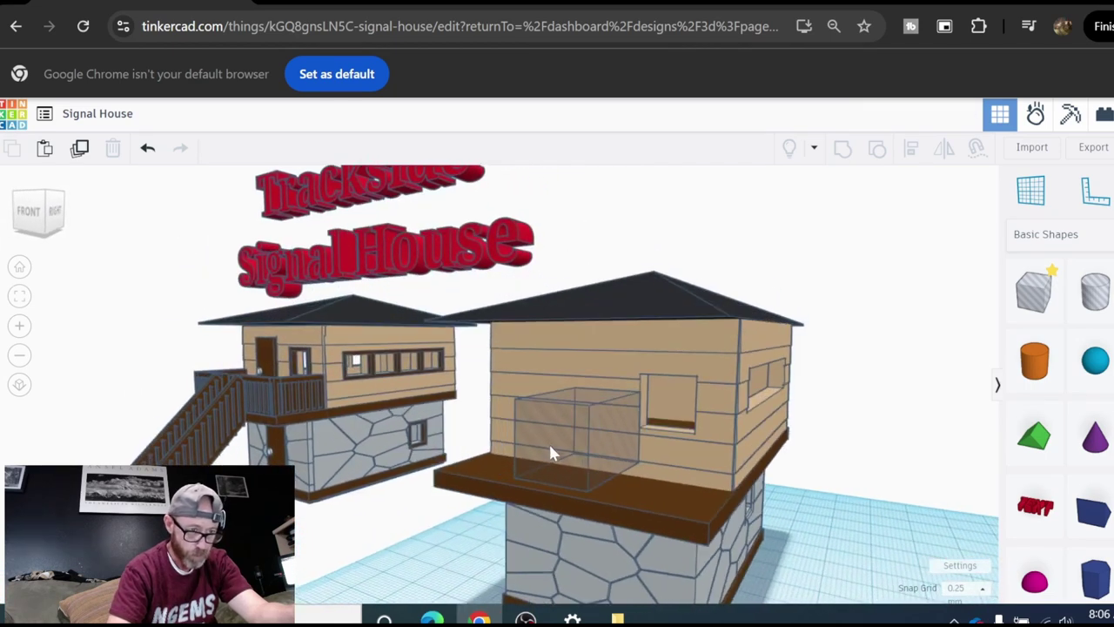
drag(550, 452, 628, 447)
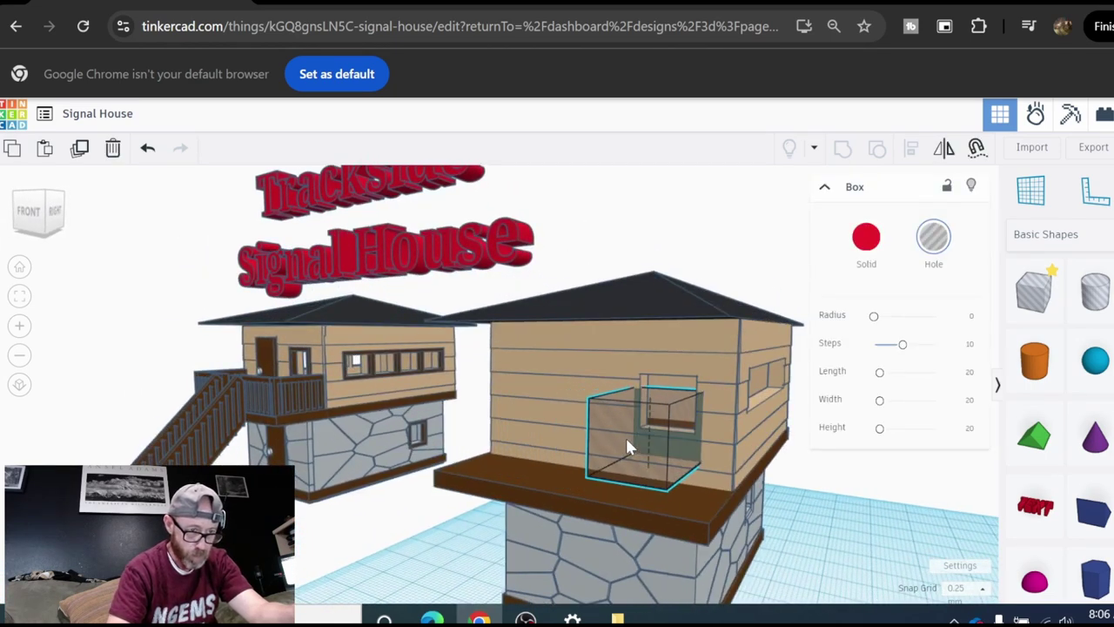
drag(649, 390, 655, 316)
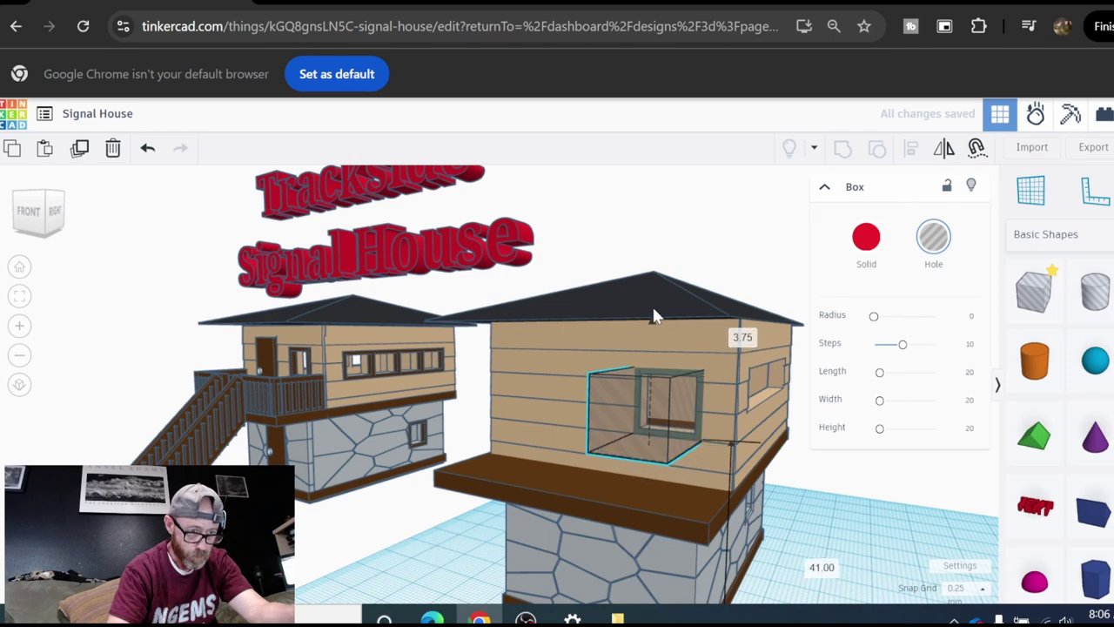
right_drag(673, 363, 734, 362)
middle_drag(755, 498, 626, 491)
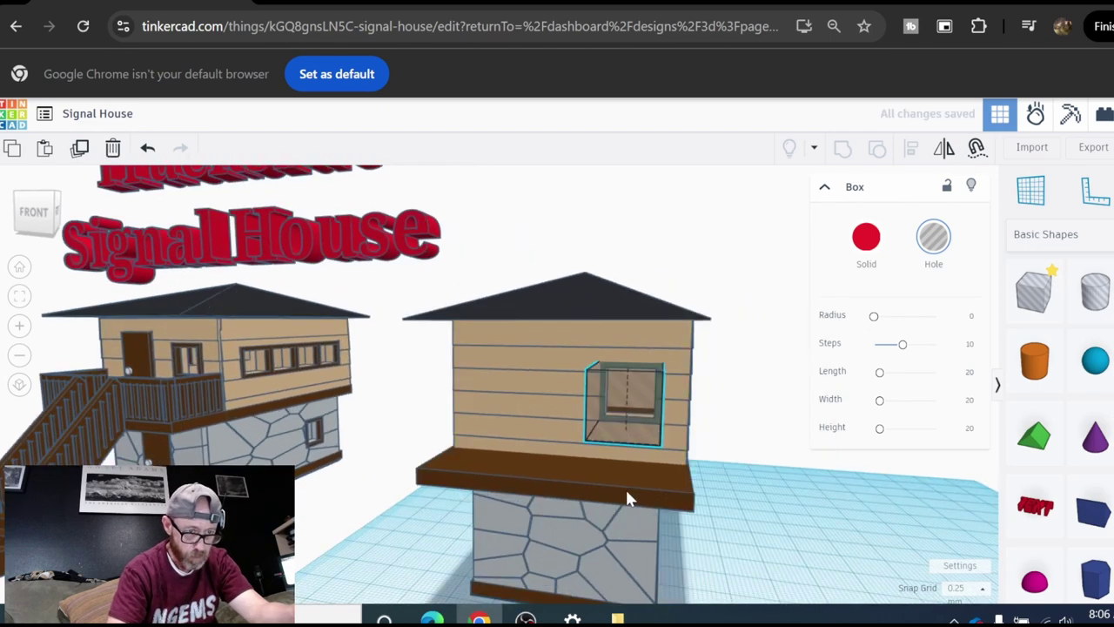
Step: Fine-tune the hole box's depth in the upper front wall by nudging it outward and back in
scroll(605, 401, up, 5)
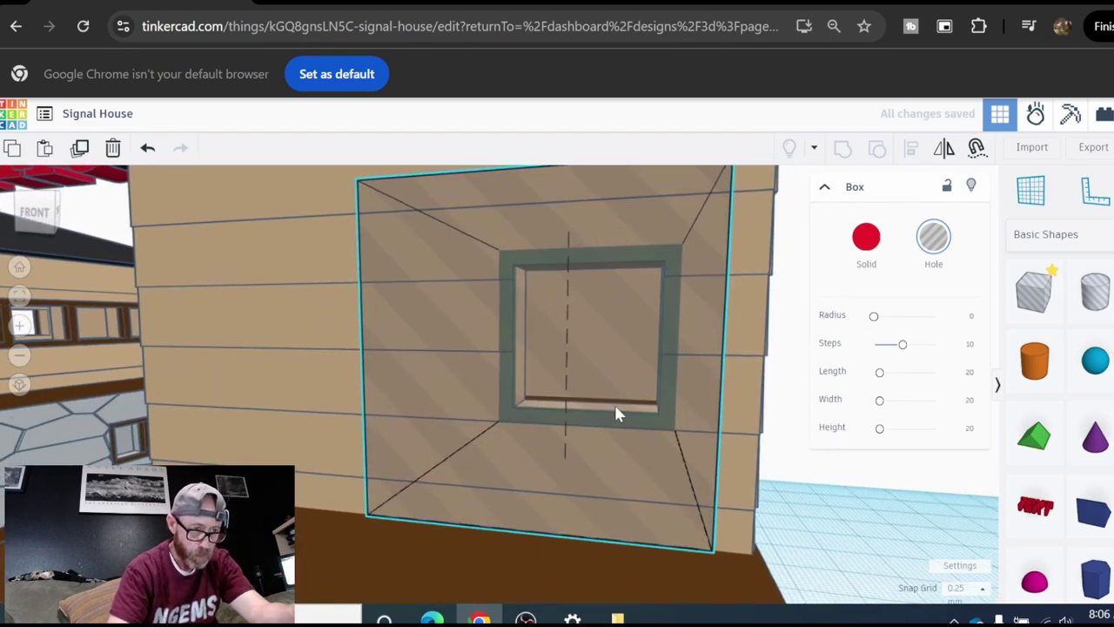
key(Down)
key(Down)
key(Down)
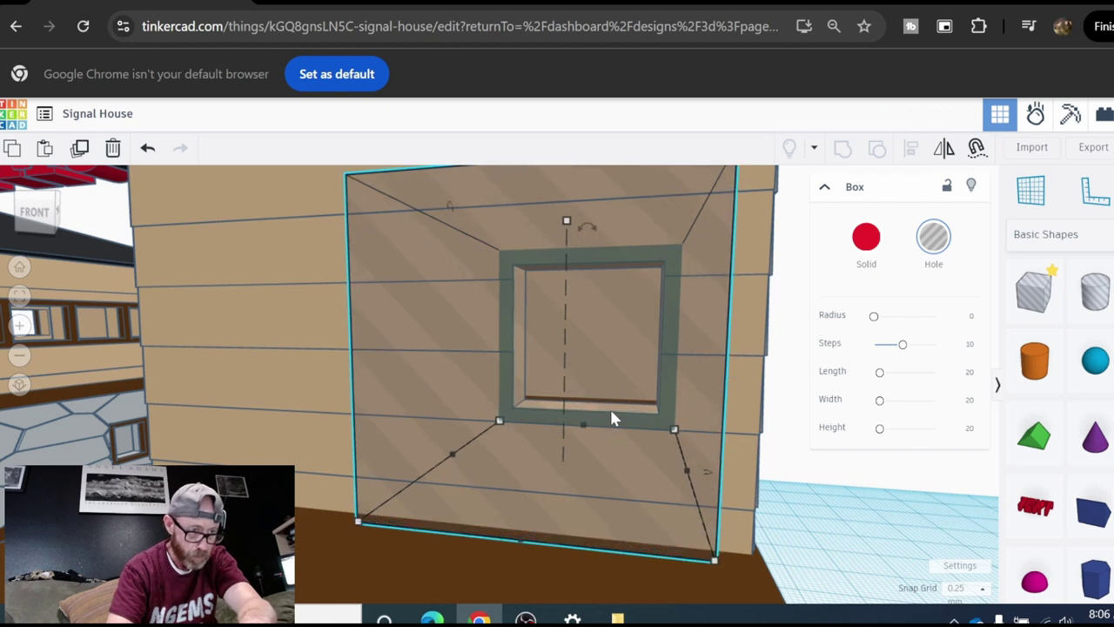
key(Up)
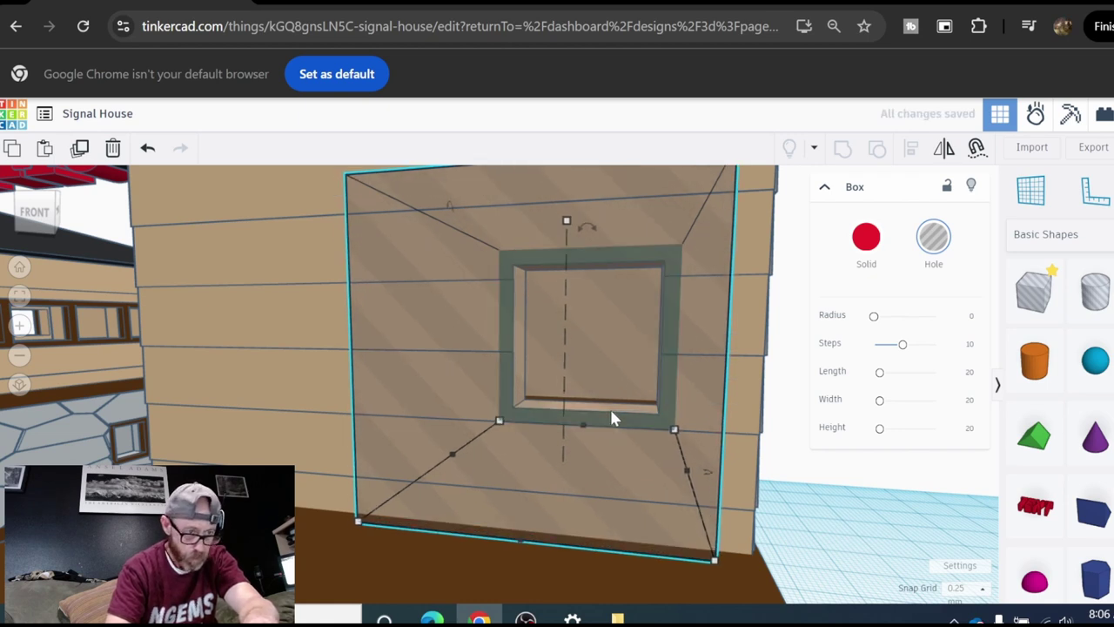
key(Up)
key(Up)
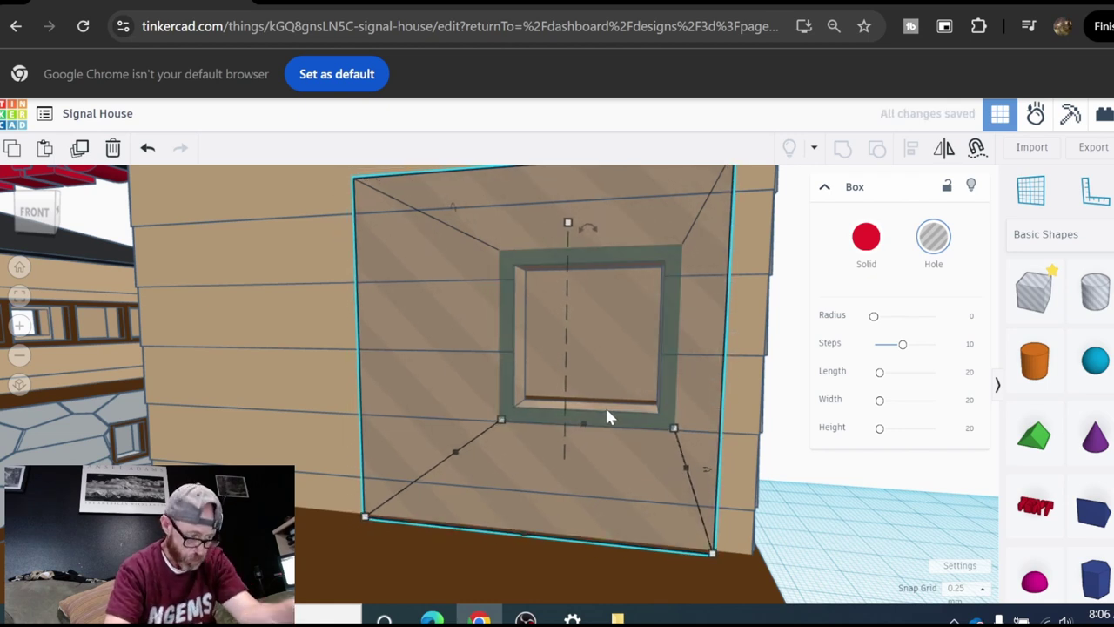
Step: Group the hole box with the upper wood-sided level to cut the recess around the front window
shift+click(318, 294)
scroll(319, 294, down, 4)
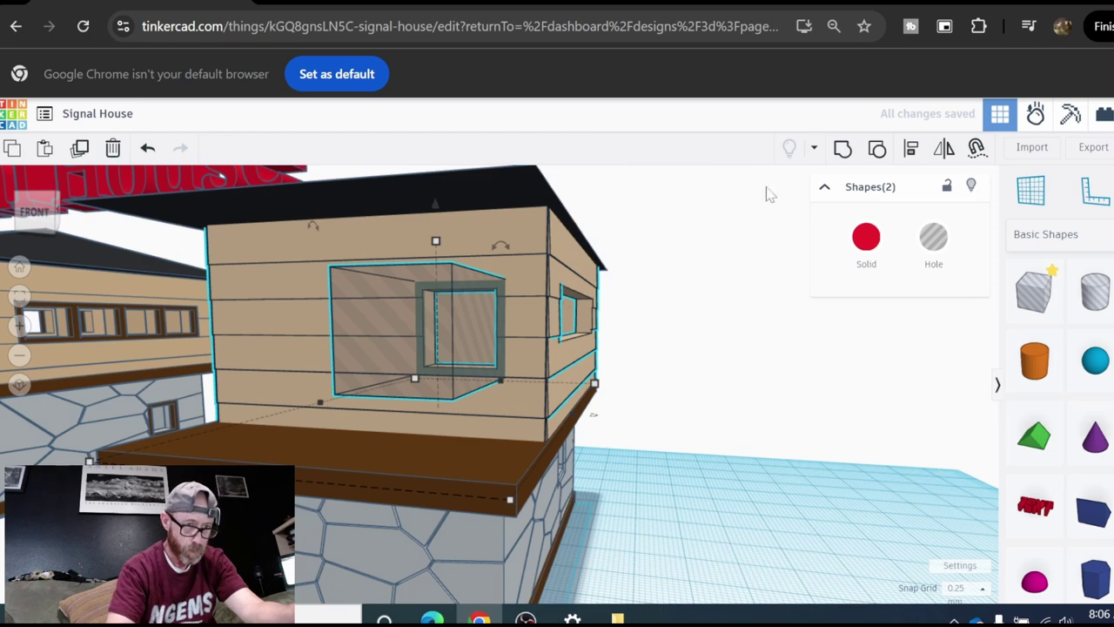
click(843, 150)
click(704, 479)
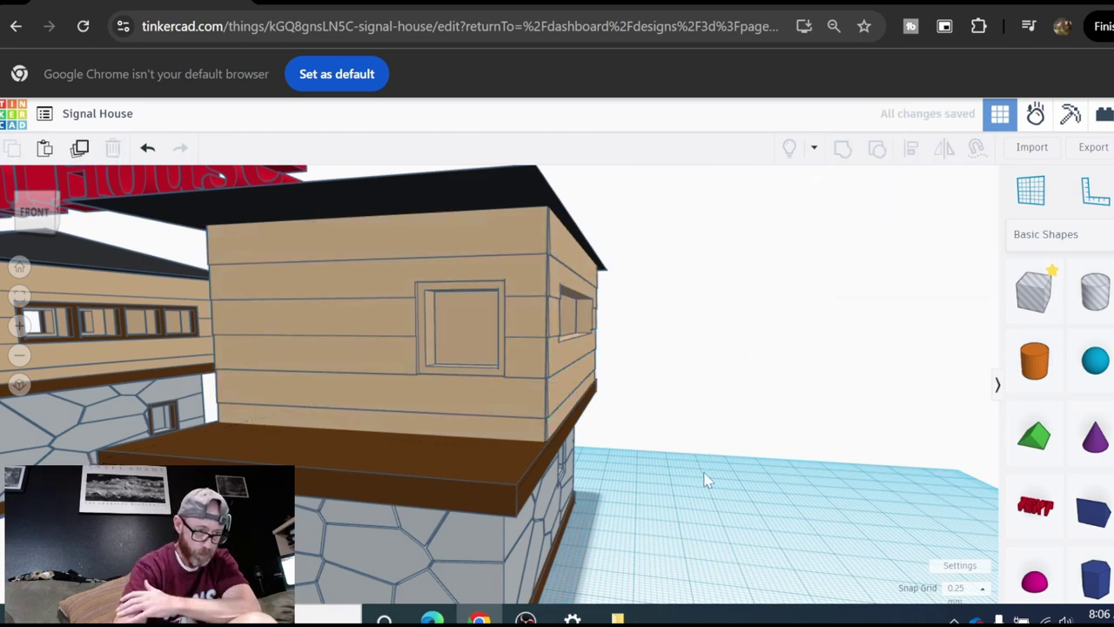
Step: Place a new hole box on the workplane in front of the signal house's long-window side
scroll(760, 456, down, 2)
right_drag(760, 456, 668, 486)
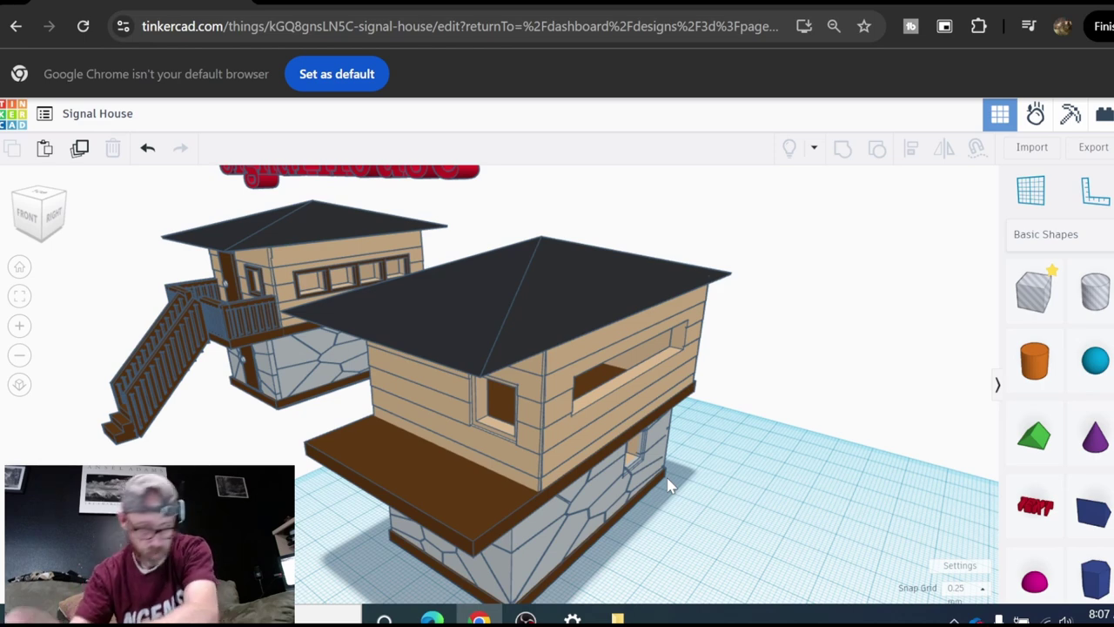
scroll(841, 269, down, 3)
right_drag(806, 349, 650, 334)
scroll(650, 335, down, 3)
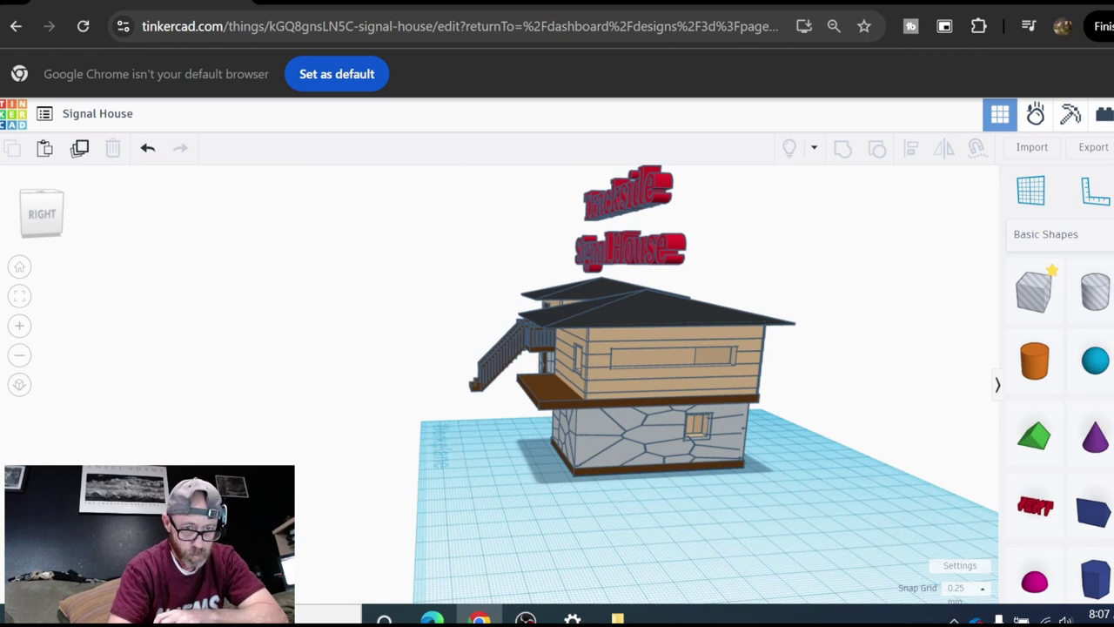
click(1034, 292)
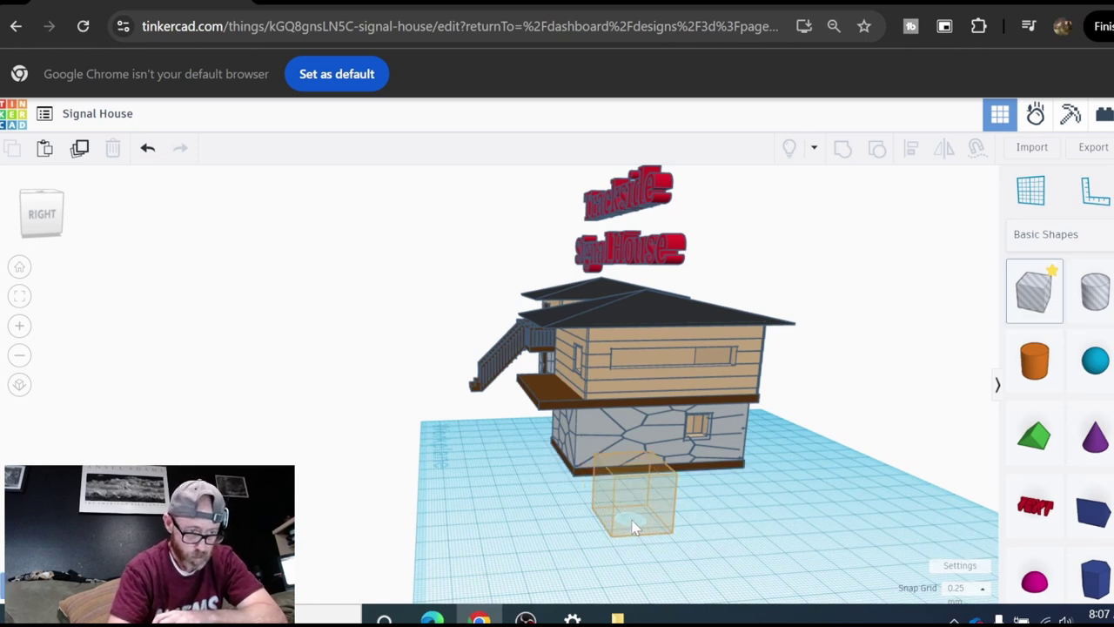
click(634, 526)
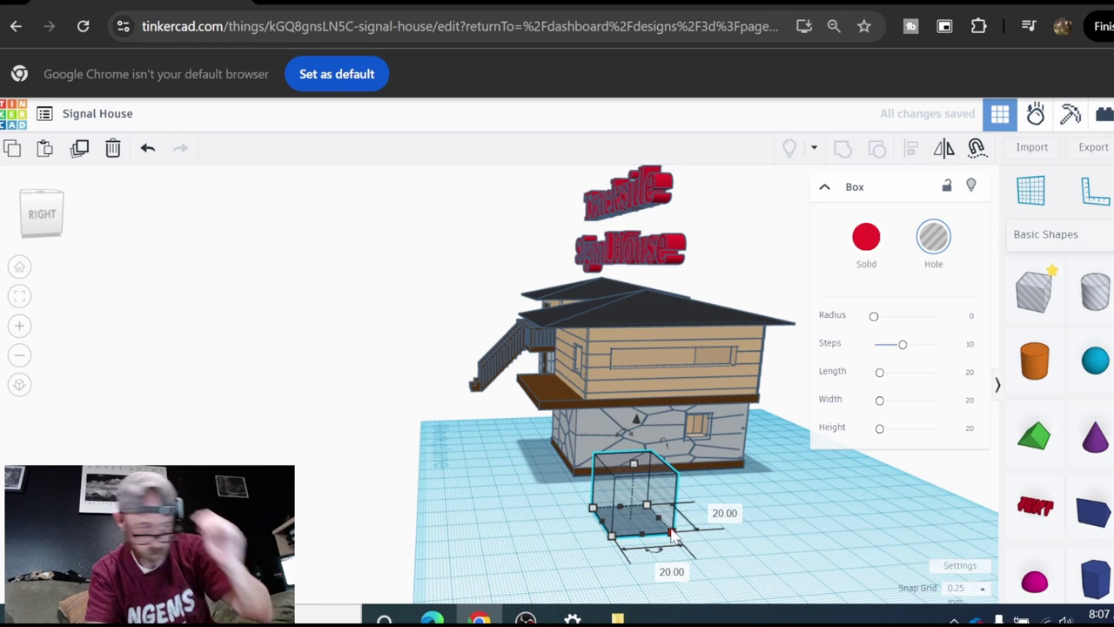
Step: Set the new hole box's length along the wall to about 53 mm and its height to 10 mm
click(667, 571)
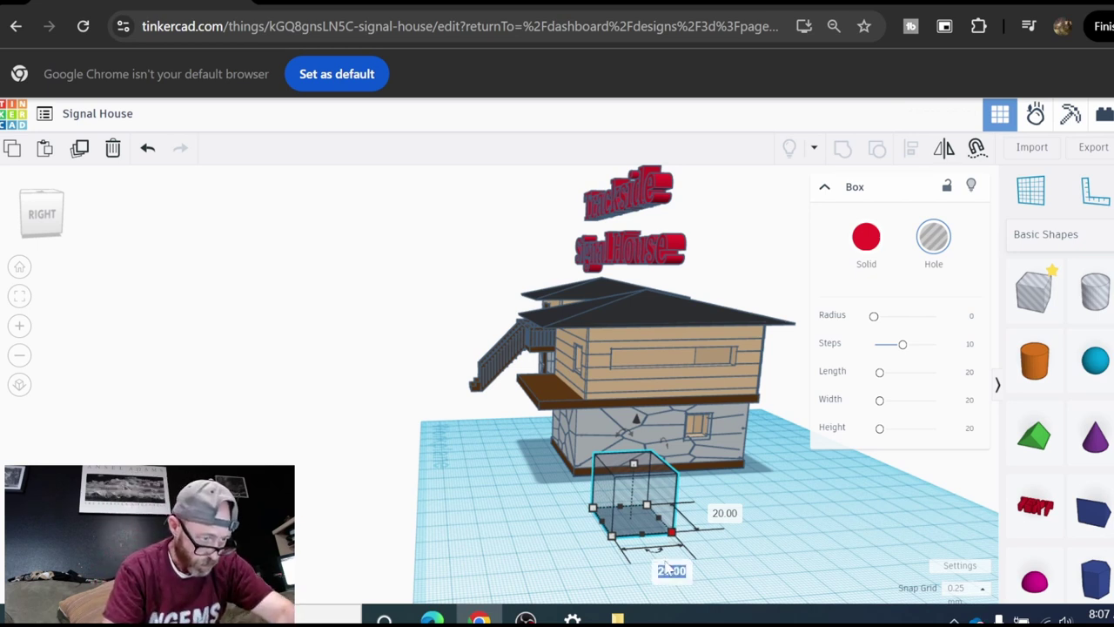
key(Return)
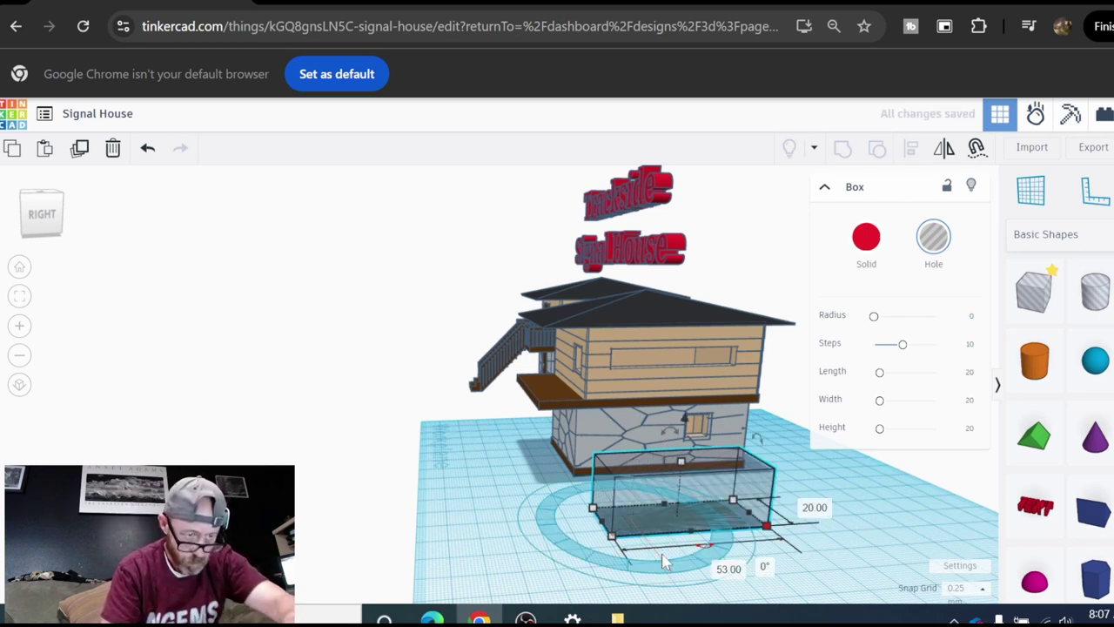
click(728, 571)
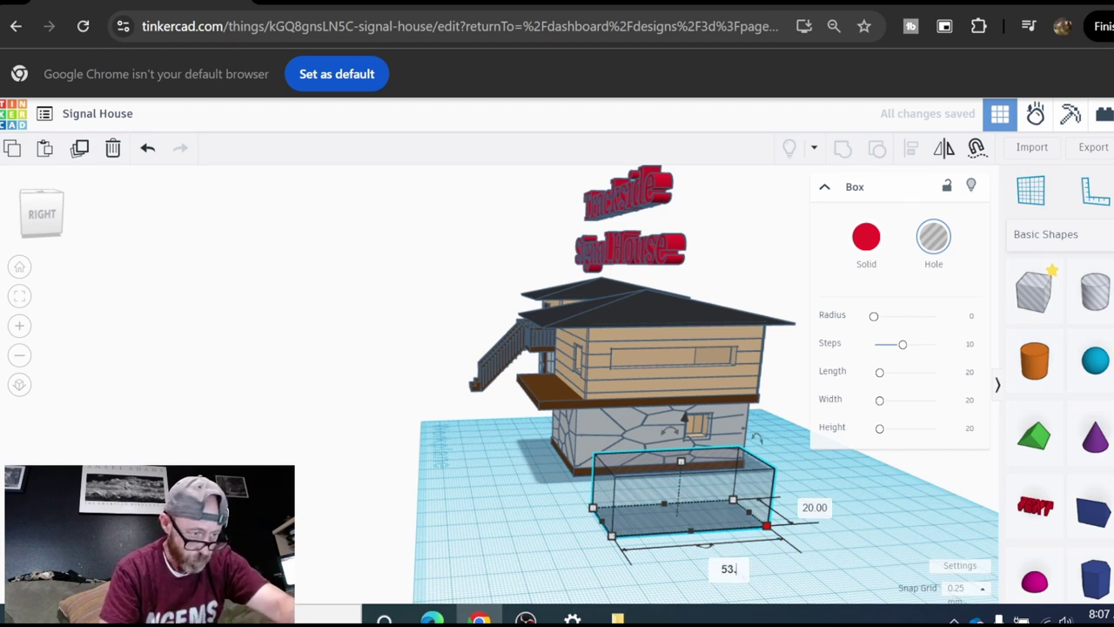
key(Return)
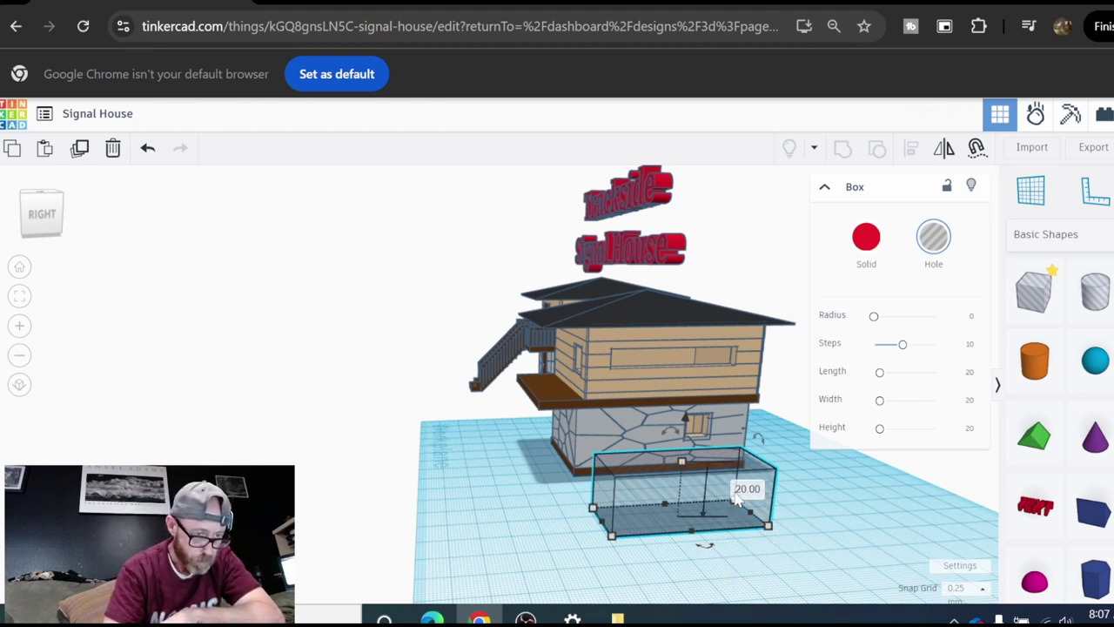
click(740, 491)
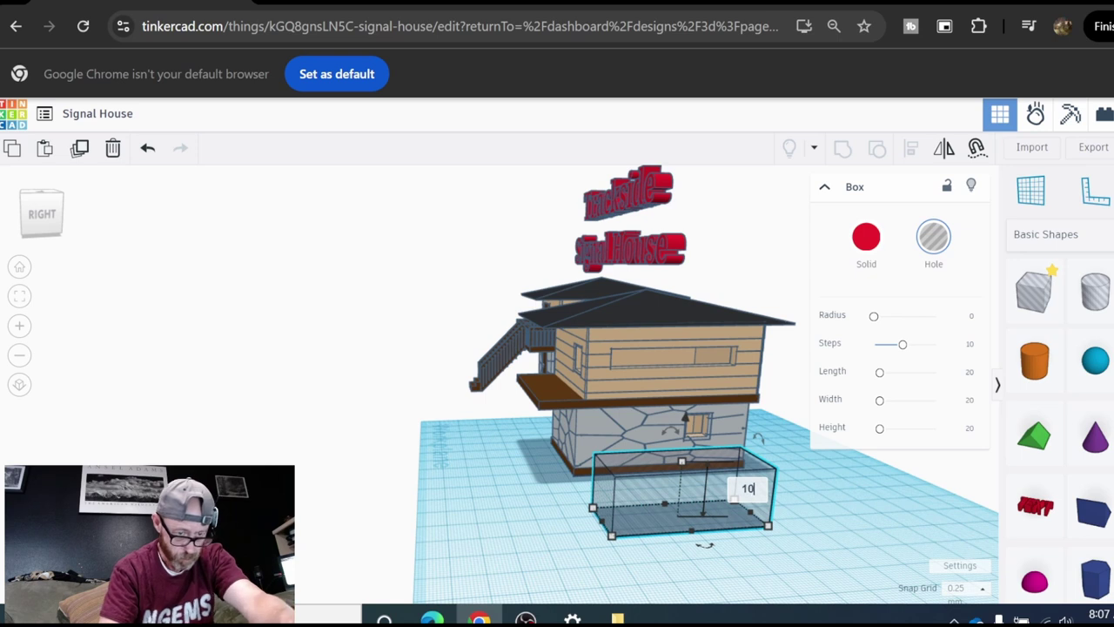
text(10)
key(Return)
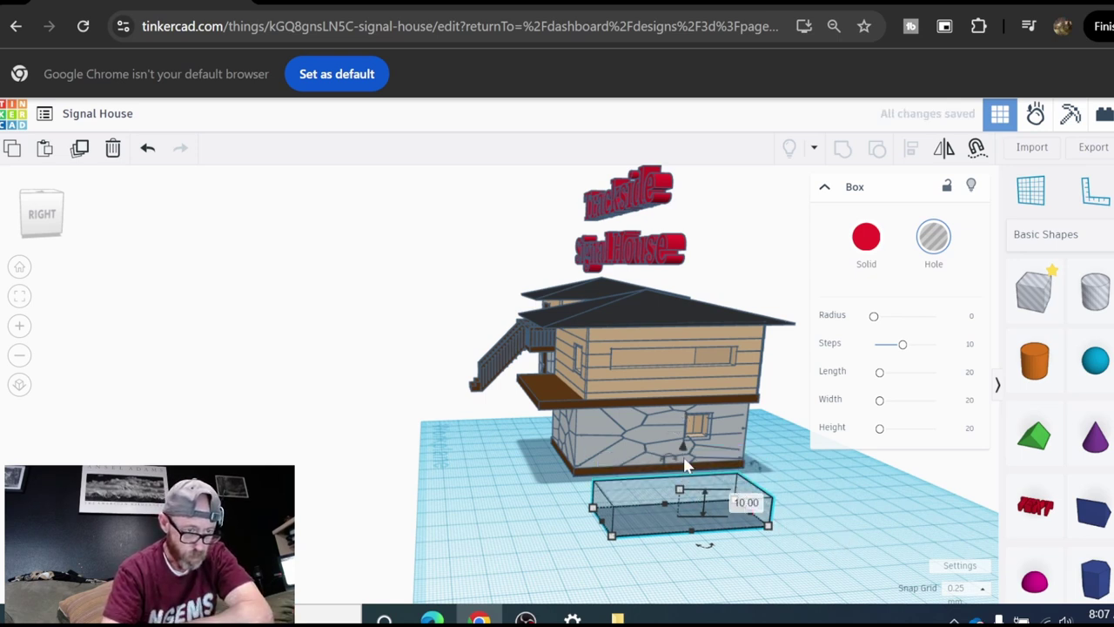
Step: Raise the long hole box to the upper level and set its elevation to about 44 mm above the workplane
drag(685, 448, 676, 320)
click(864, 472)
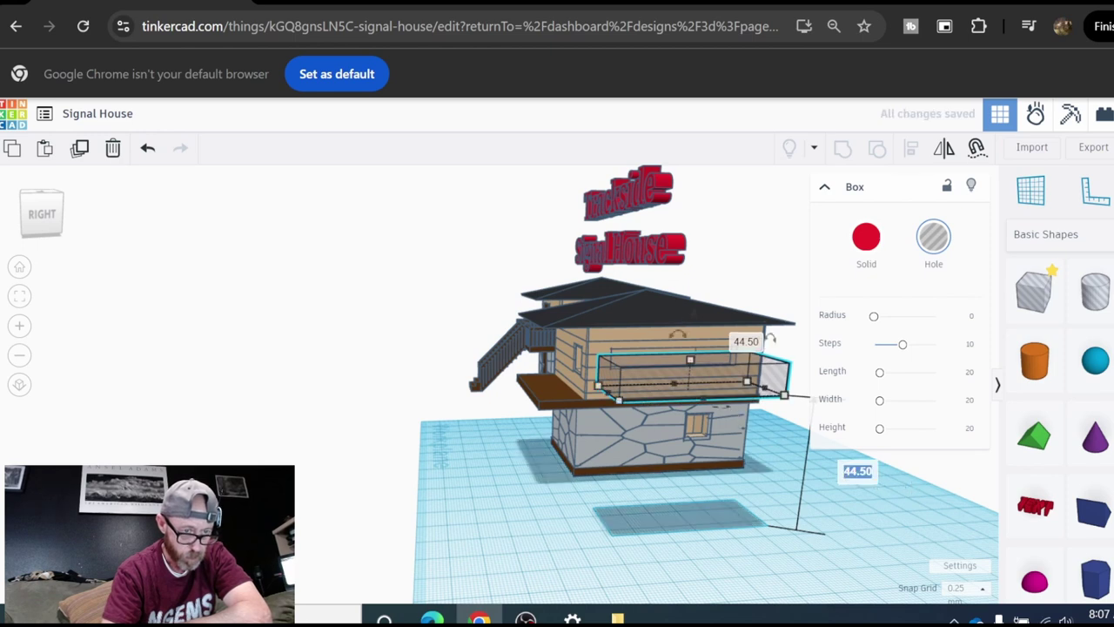
text(45)
key(Return)
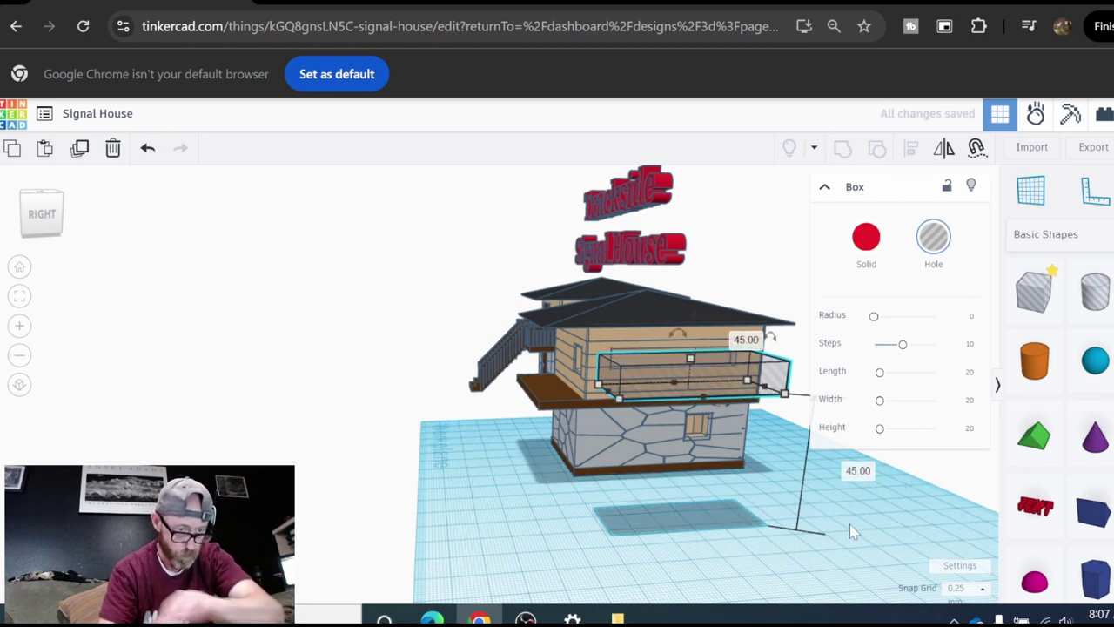
click(862, 473)
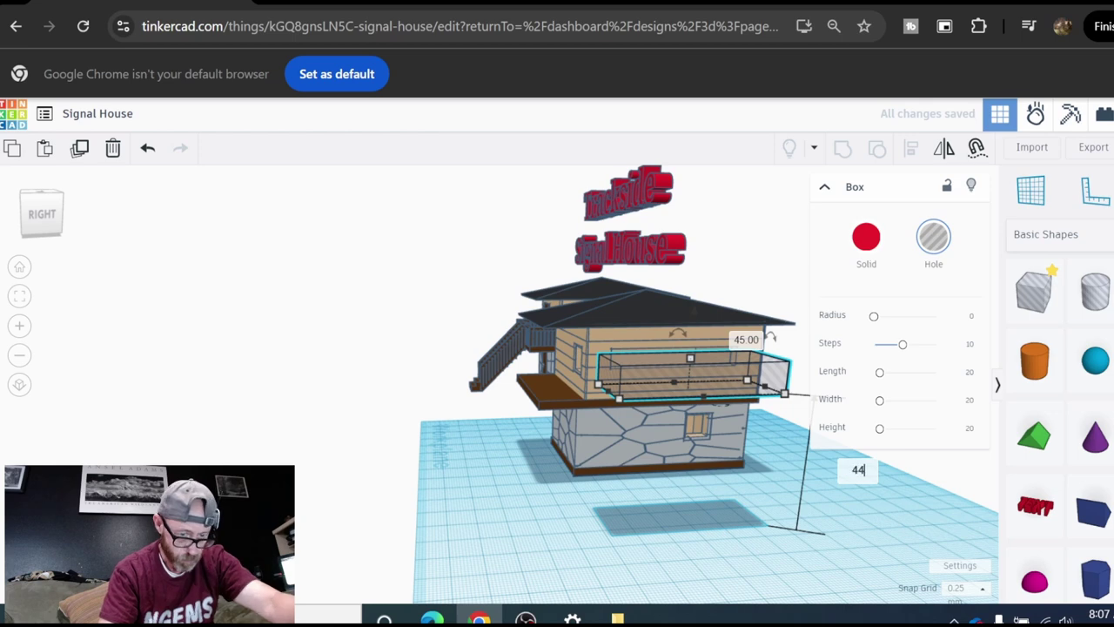
key(Return)
Step: Move the long hole box into the upper side wall so it surrounds the long window opening
scroll(726, 435, up, 2)
click(721, 545)
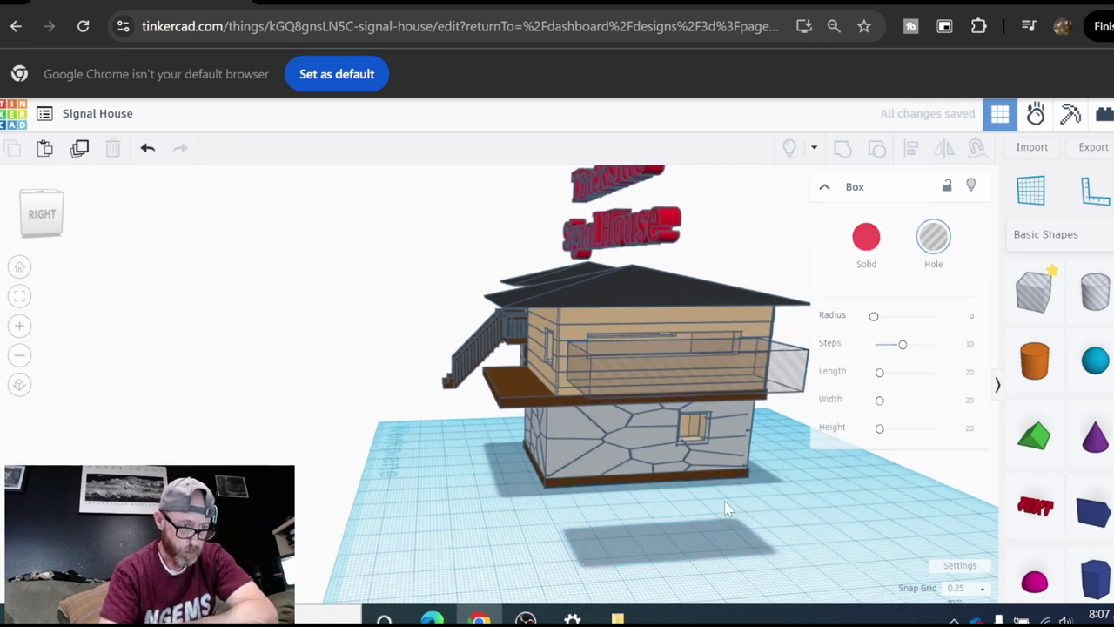
right_drag(725, 493, 696, 417)
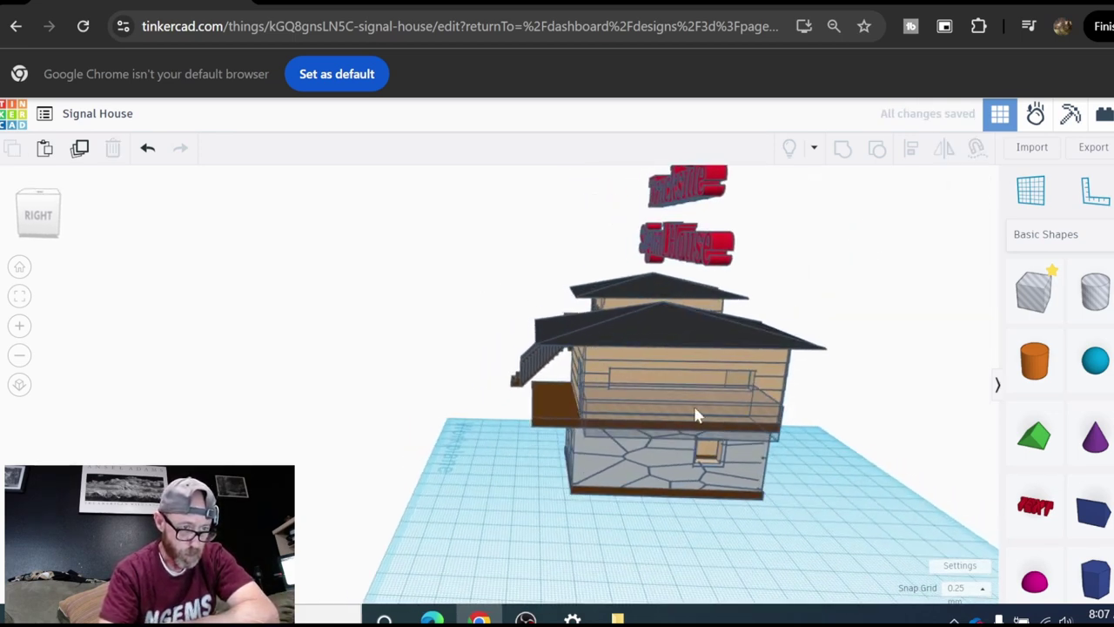
drag(695, 408, 694, 407)
scroll(710, 370, up, 2)
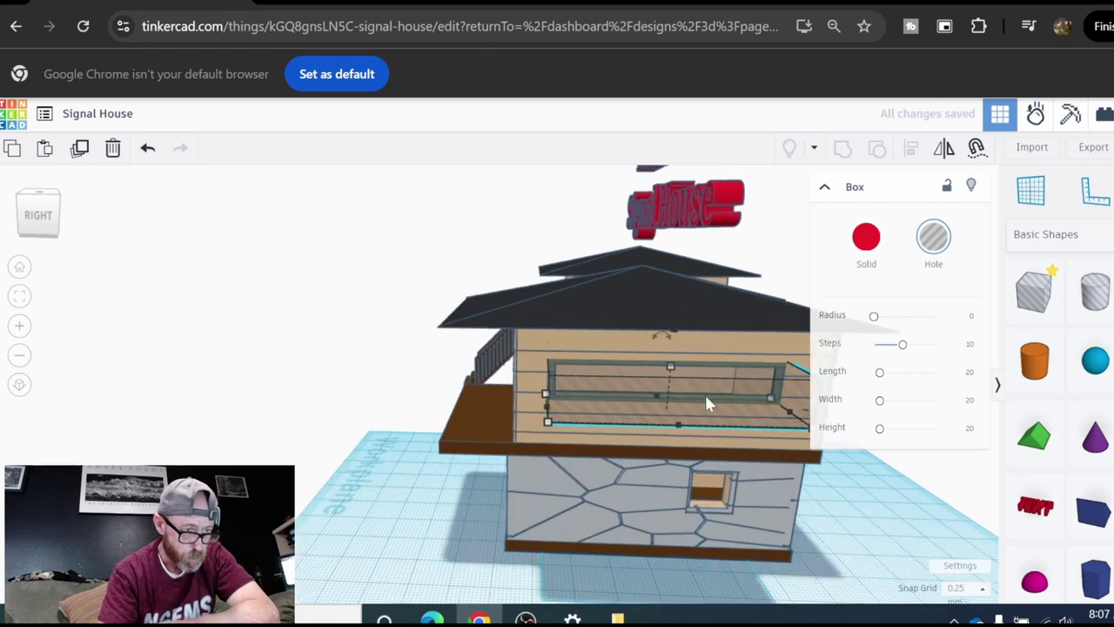
middle_drag(725, 501, 639, 502)
scroll(641, 484, up, 2)
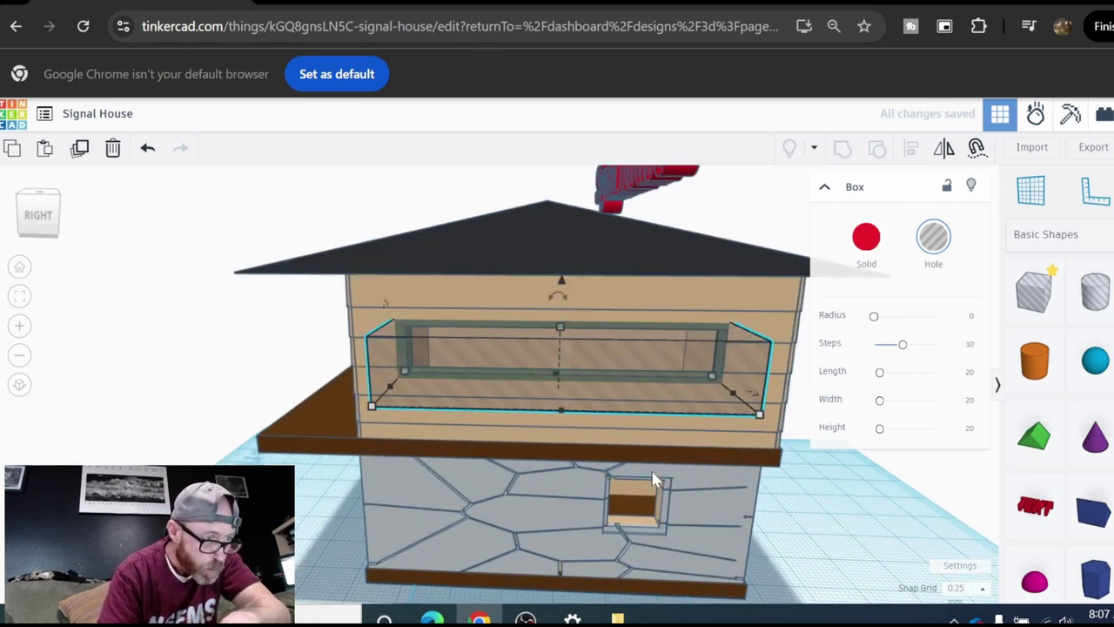
Step: Nudge the long hole box outward until it overlaps only the outer face of the upper side wall, leaving a shallow frame around the long window
key(Right)
key(Right)
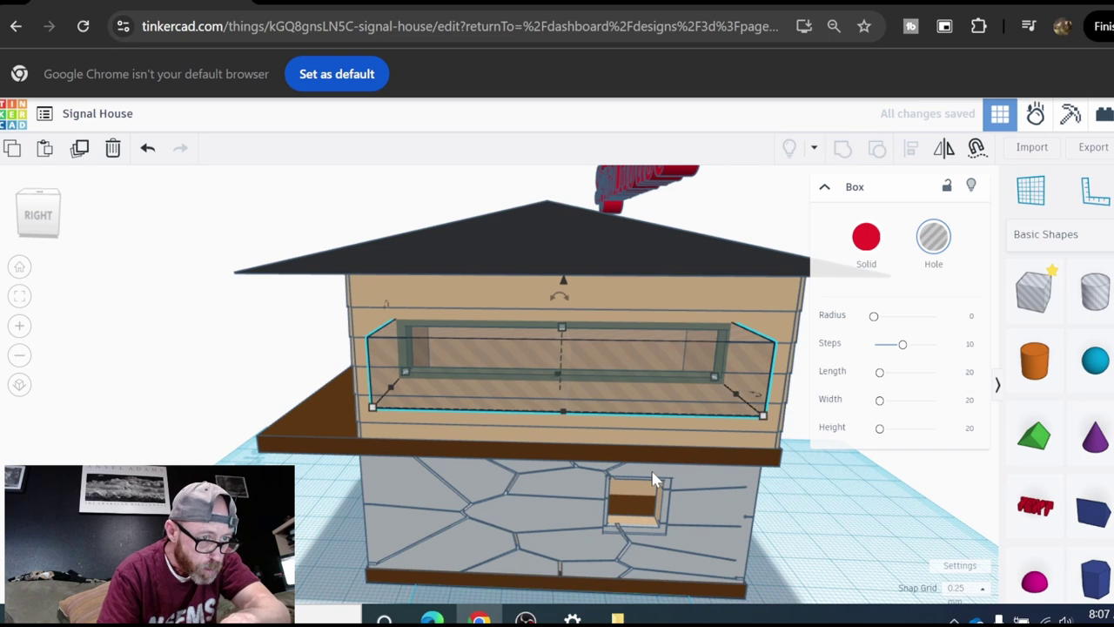
key(Down)
key(Down)
key(Down)
key(Down)
key(Down)
key(Down)
key(Down)
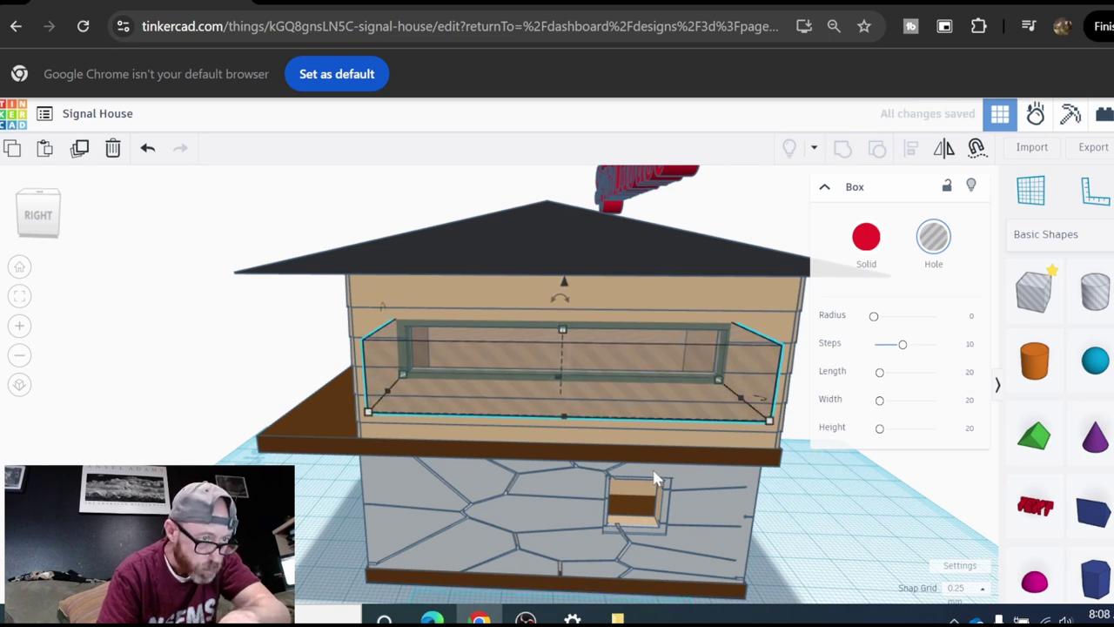
key(Down)
key(Down)
key(Down)
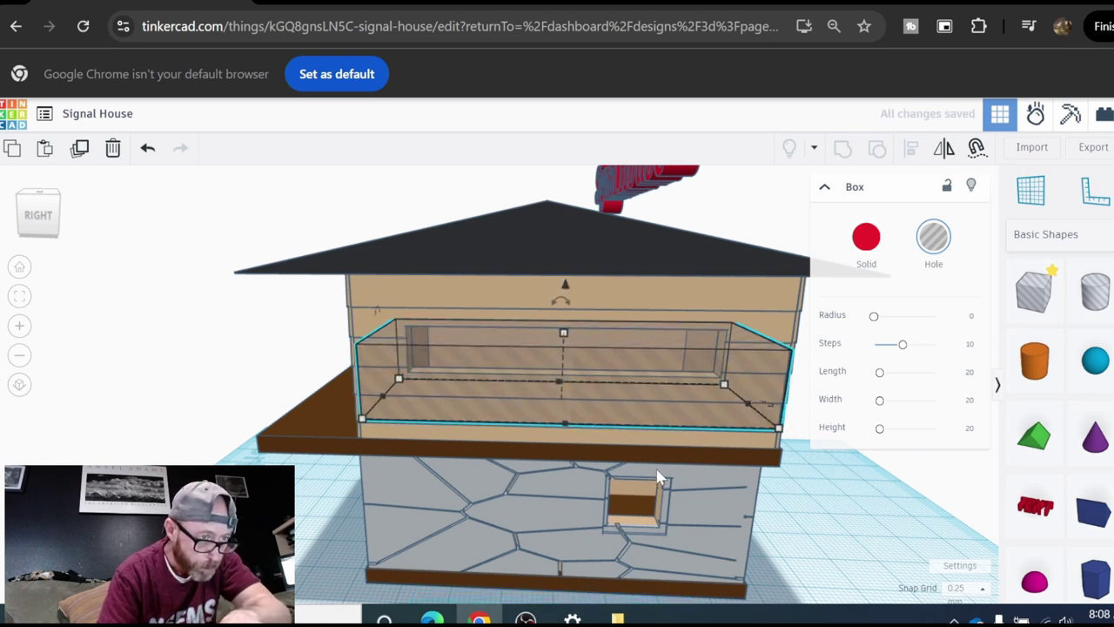
key(Up)
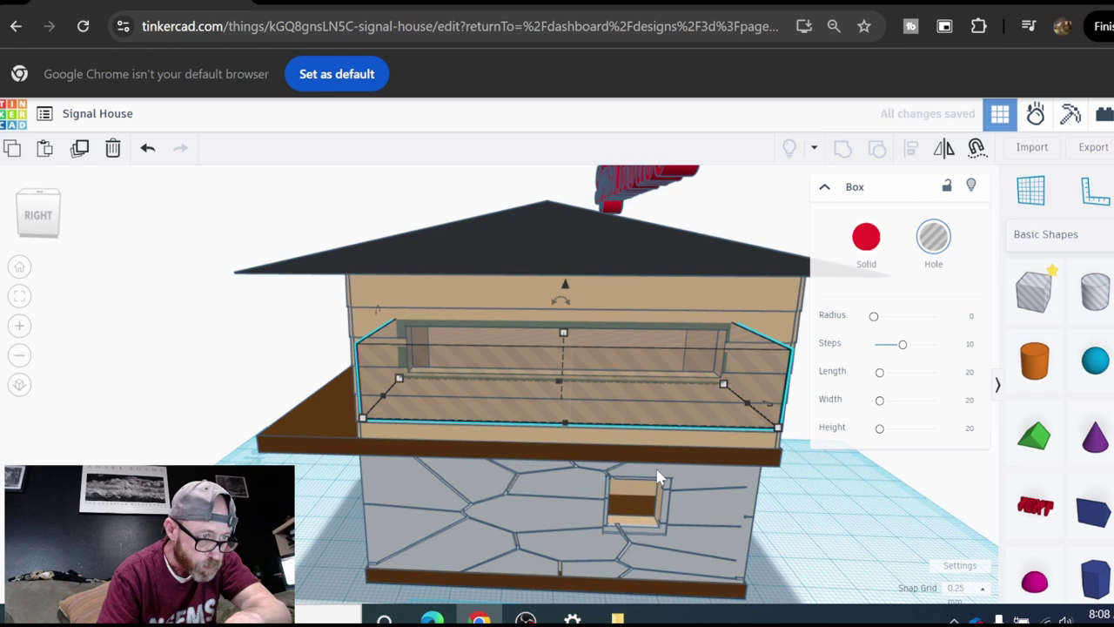
key(Up)
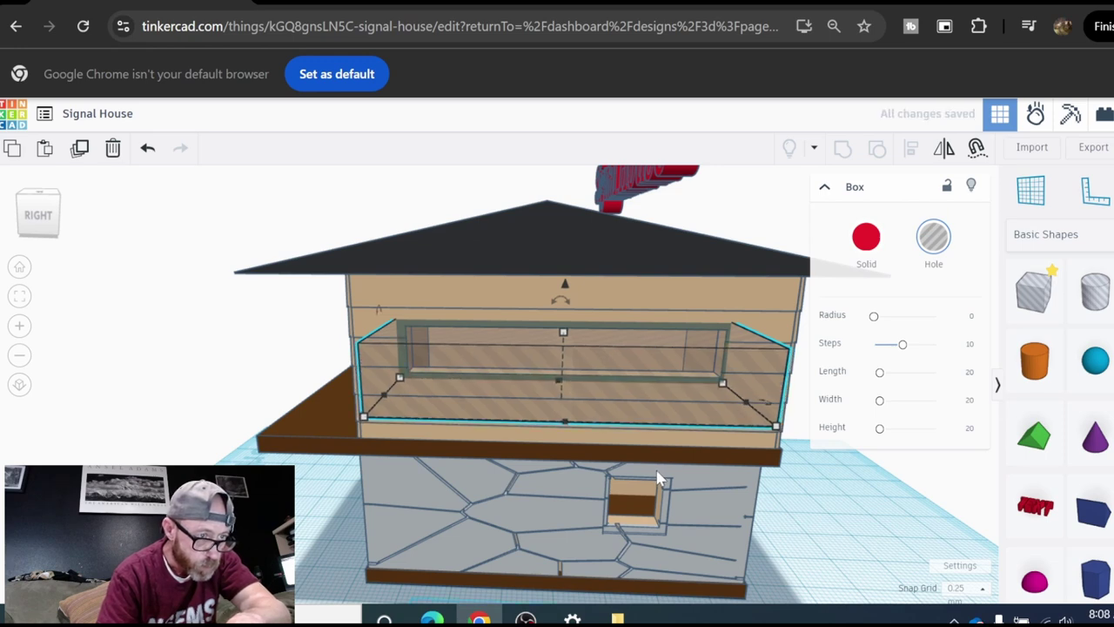
scroll(657, 380, down, 2)
scroll(722, 370, up, 1)
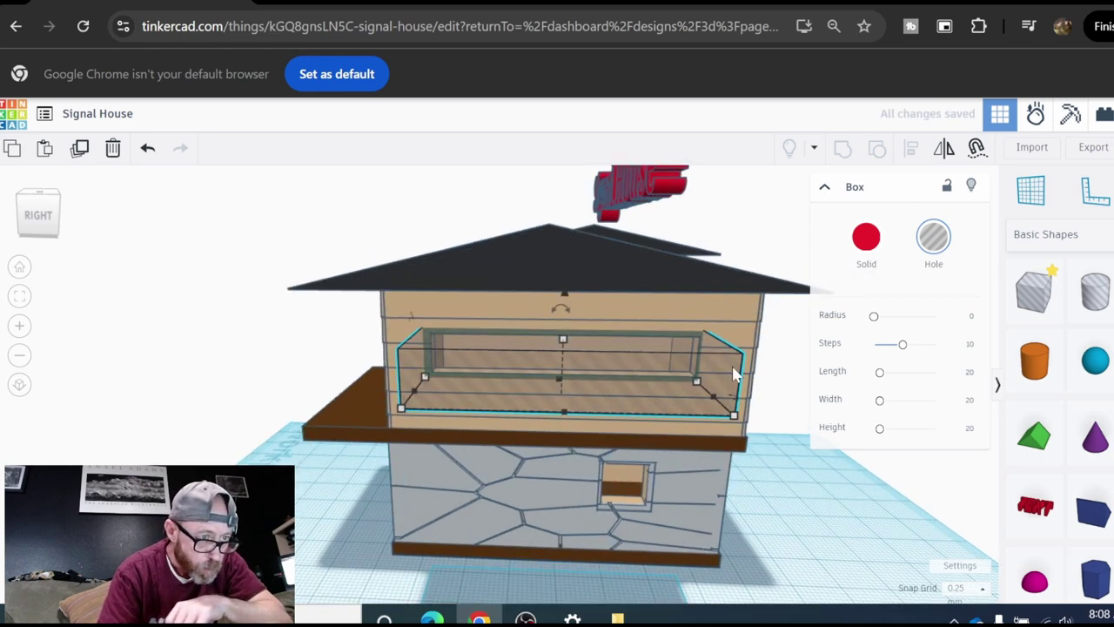
scroll(734, 374, up, 2)
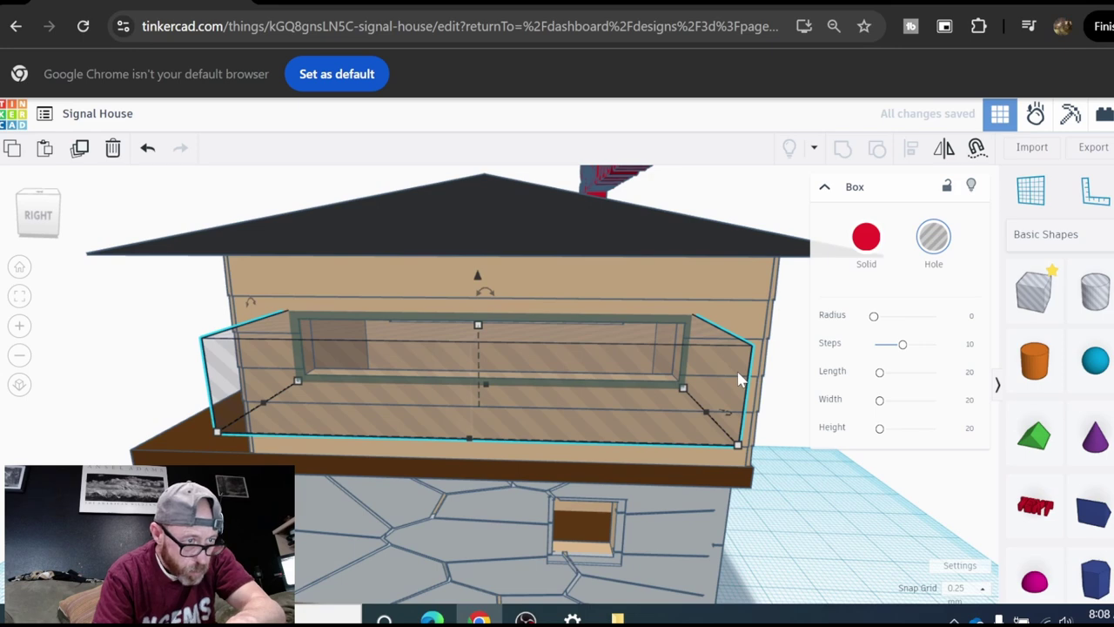
scroll(696, 402, down, 2)
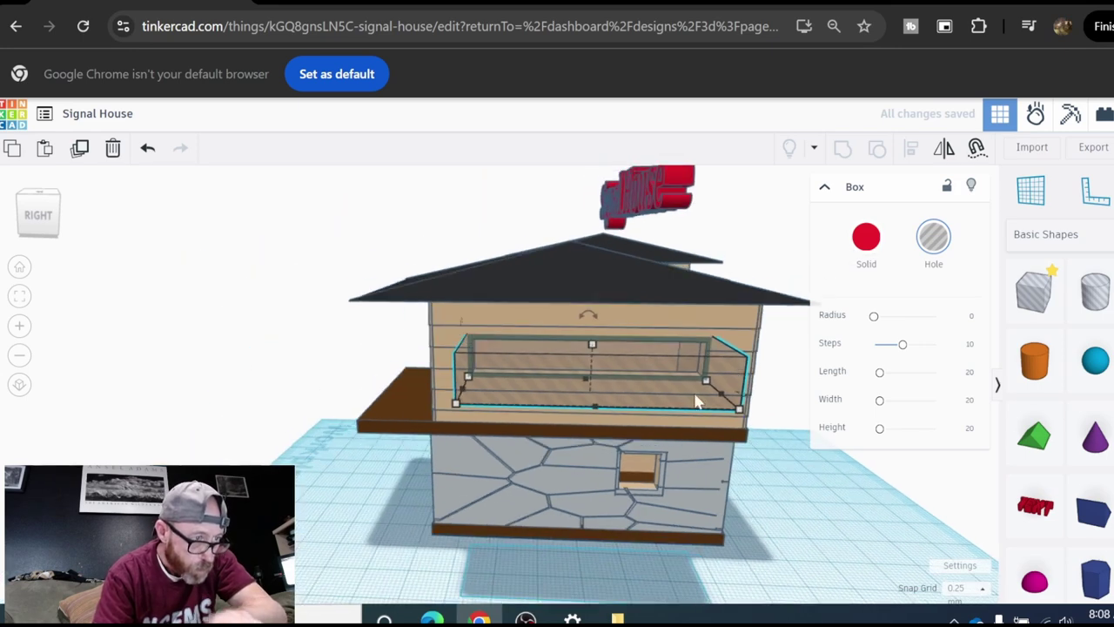
Step: Duplicate the long hole box in place
right_drag(695, 394, 818, 400)
scroll(470, 418, down, 2)
right_drag(468, 440, 684, 444)
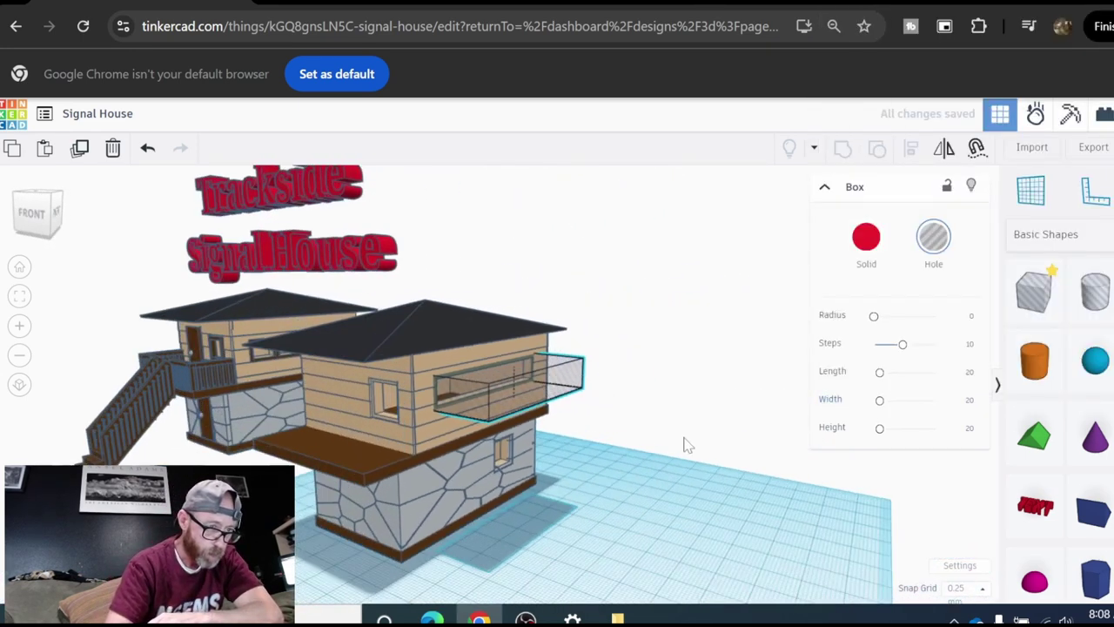
key(f)
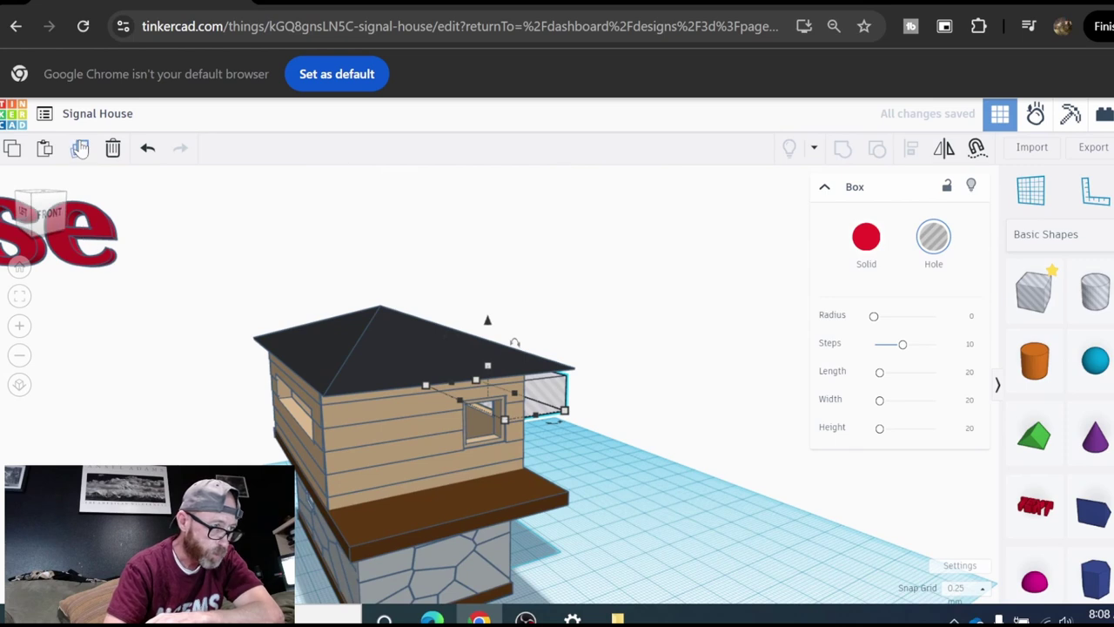
click(80, 148)
right_drag(397, 211, 356, 207)
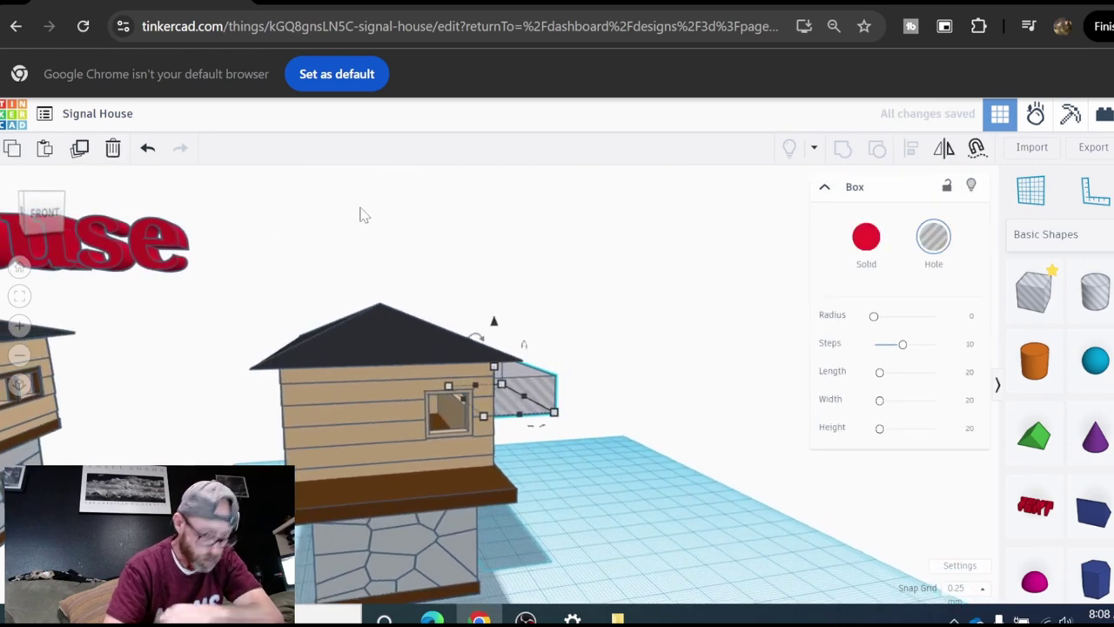
Step: Move the duplicate hole box straight through the upper level to the outside of the opposite side wall
key(Left)
key(Left)
key(Left)
key(Left)
key(Left)
key(Left)
key(Left)
key(Left)
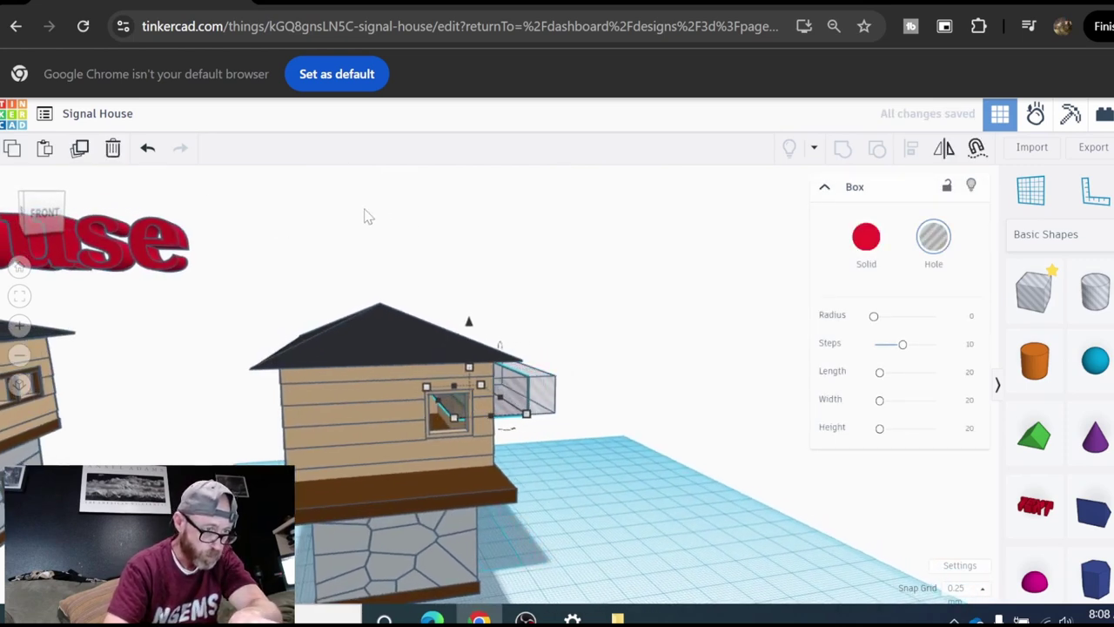
key(Left)
key(Left)
key(Left)
key(Left)
key(Left)
key(Left)
key(Left)
key(Left)
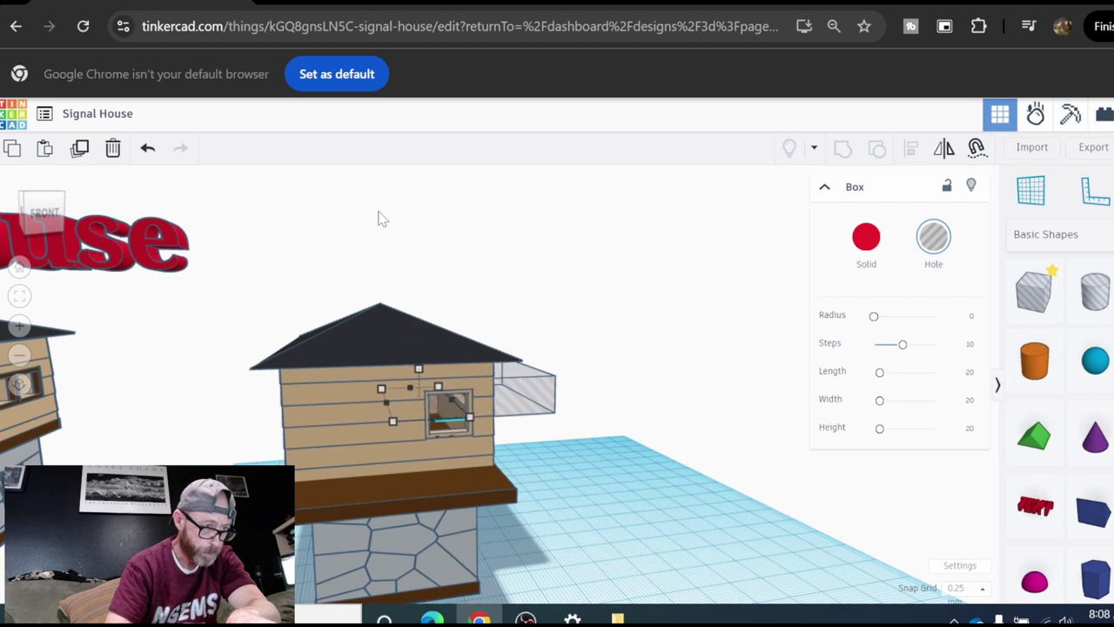
key(Left)
key(Left)
key(Left)
key(Left)
key(Left)
key(Left)
key(Left)
key(Left)
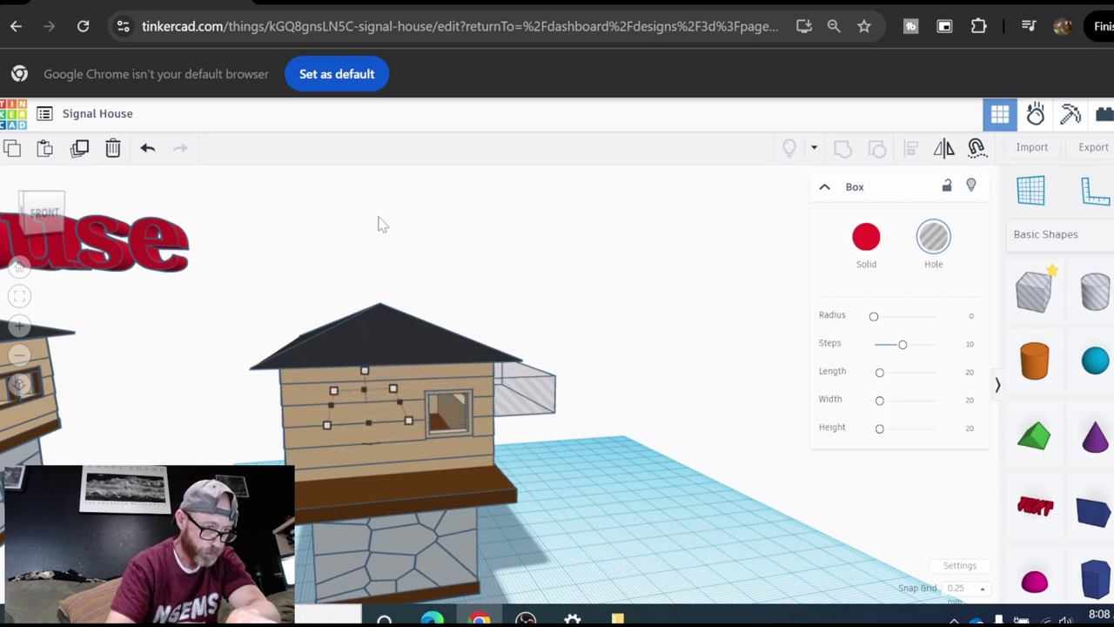
key(Left)
key(Left)
key(Left)
key(Left)
key(Left)
key(Left)
key(Left)
key(Left)
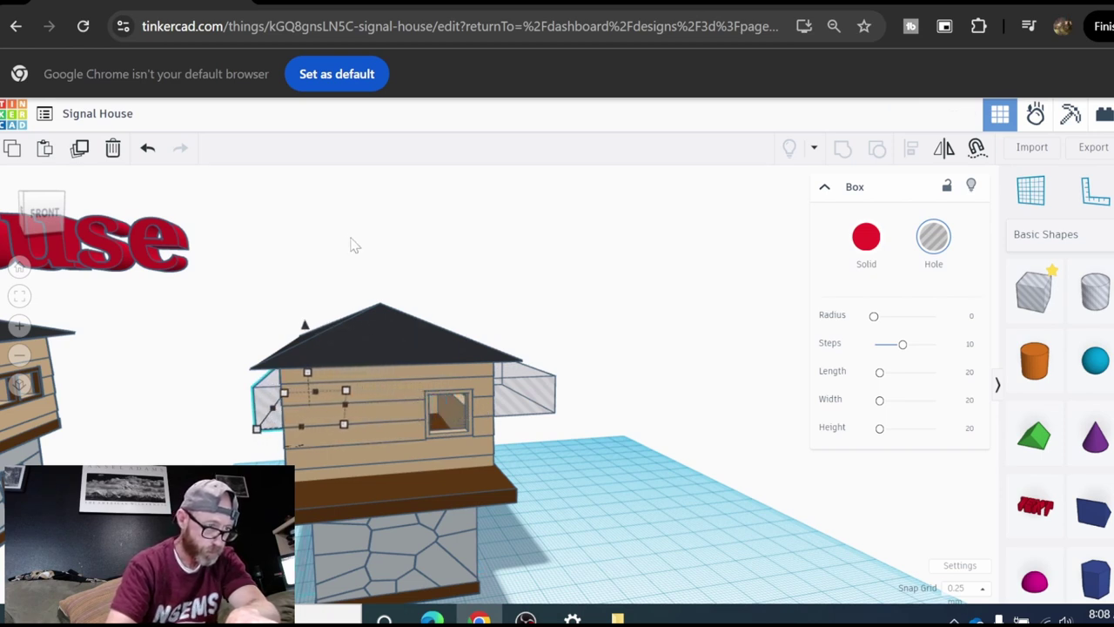
key(Left)
key(Left)
key(Left)
key(Left)
key(Left)
key(Left)
key(Left)
key(Left)
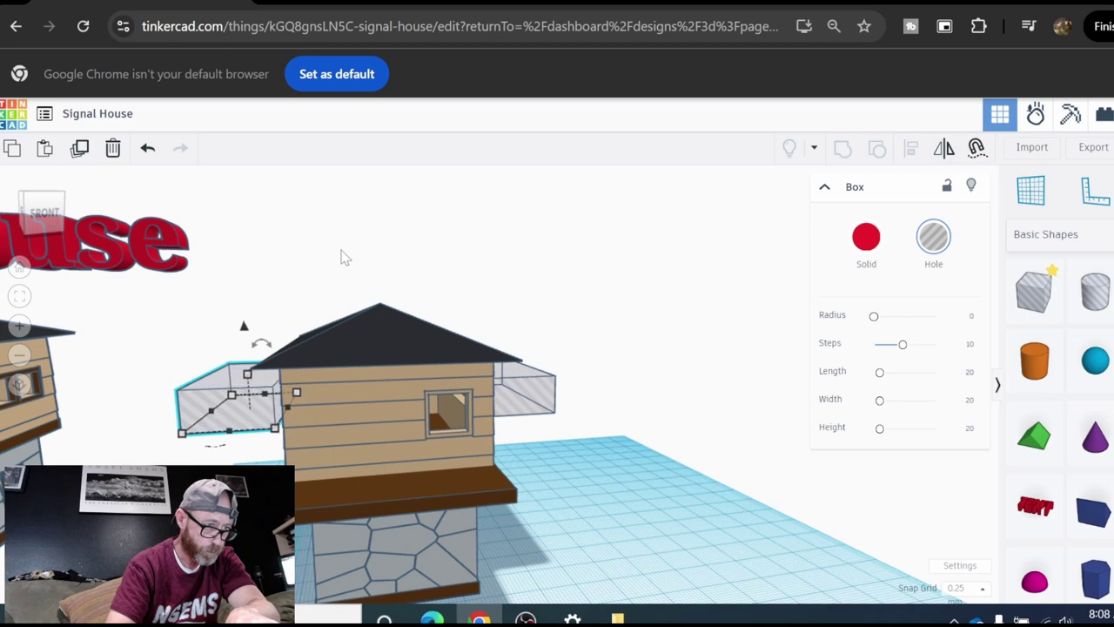
Step: Nudge the duplicate hole box inward until it shallowly overlaps the opposite upper wall's face around its long window
right_drag(341, 258, 418, 235)
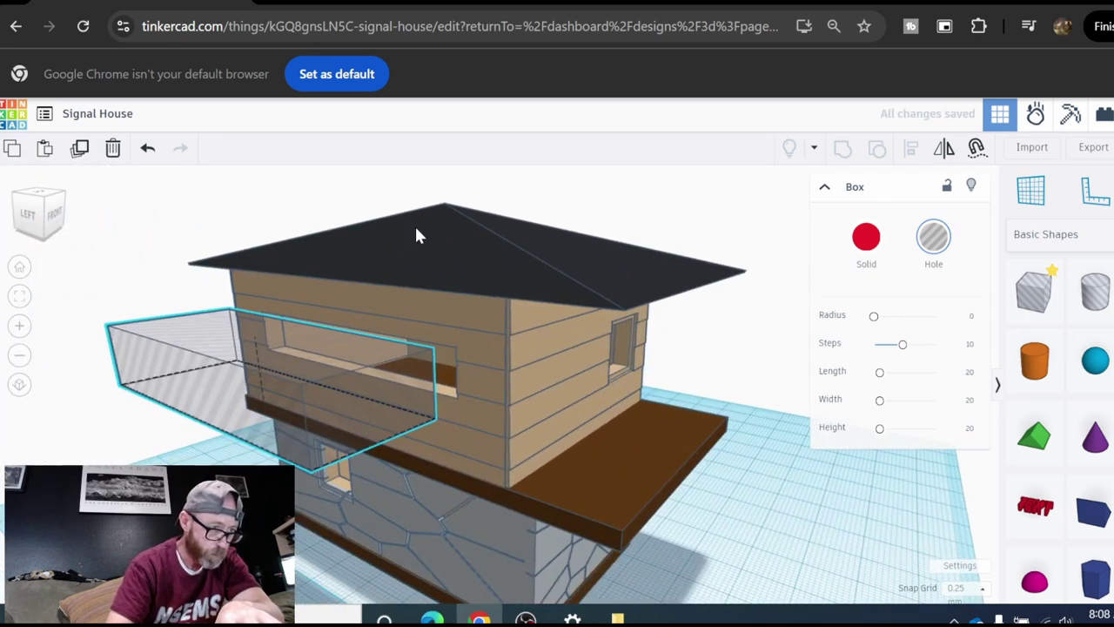
key(Right)
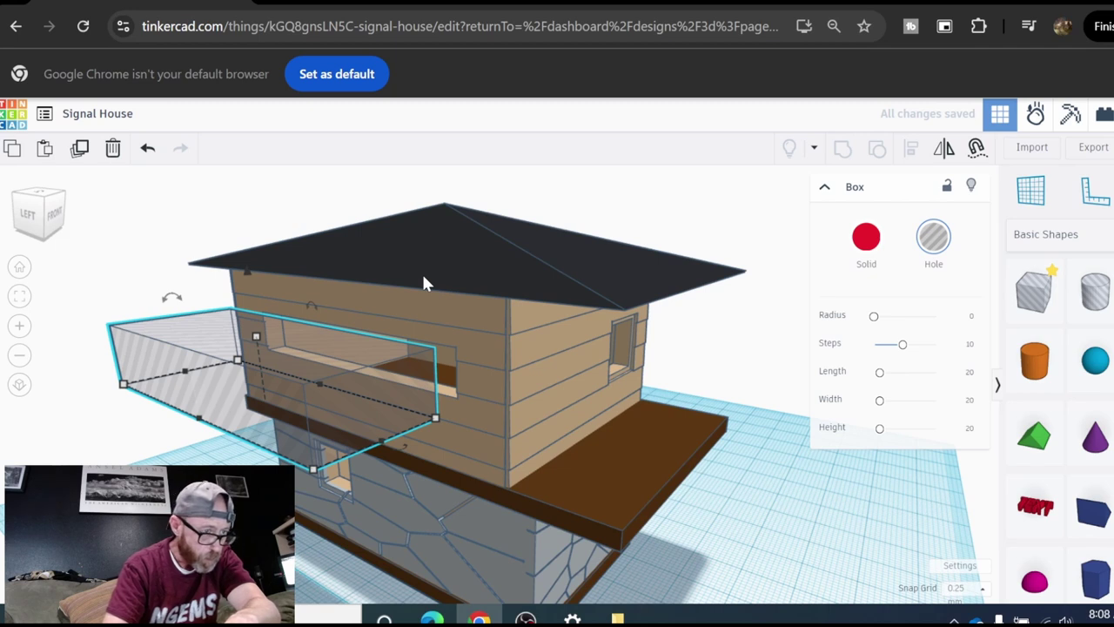
key(Right)
key(Right)
key(Right)
key(Right)
key(Right)
key(Right)
key(Right)
key(Right)
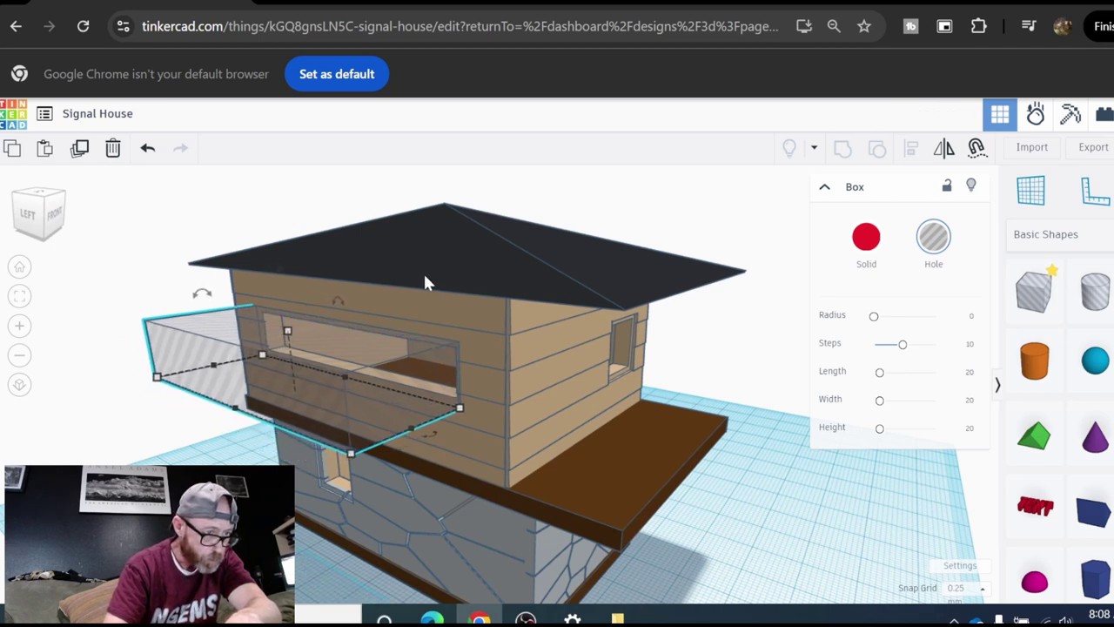
key(Right)
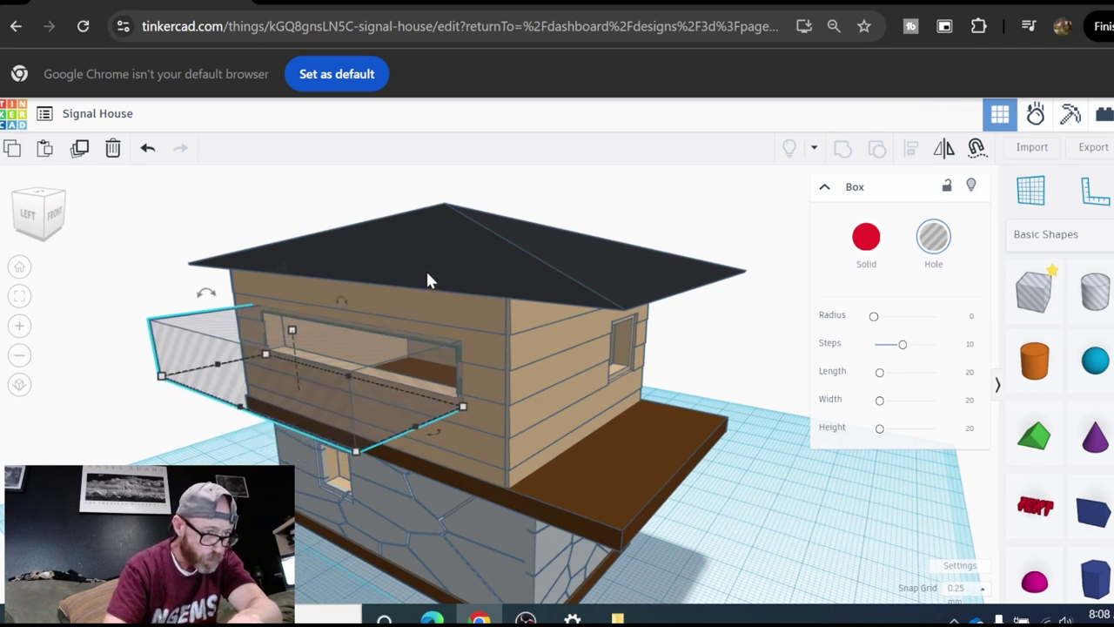
key(Right)
key(Right)
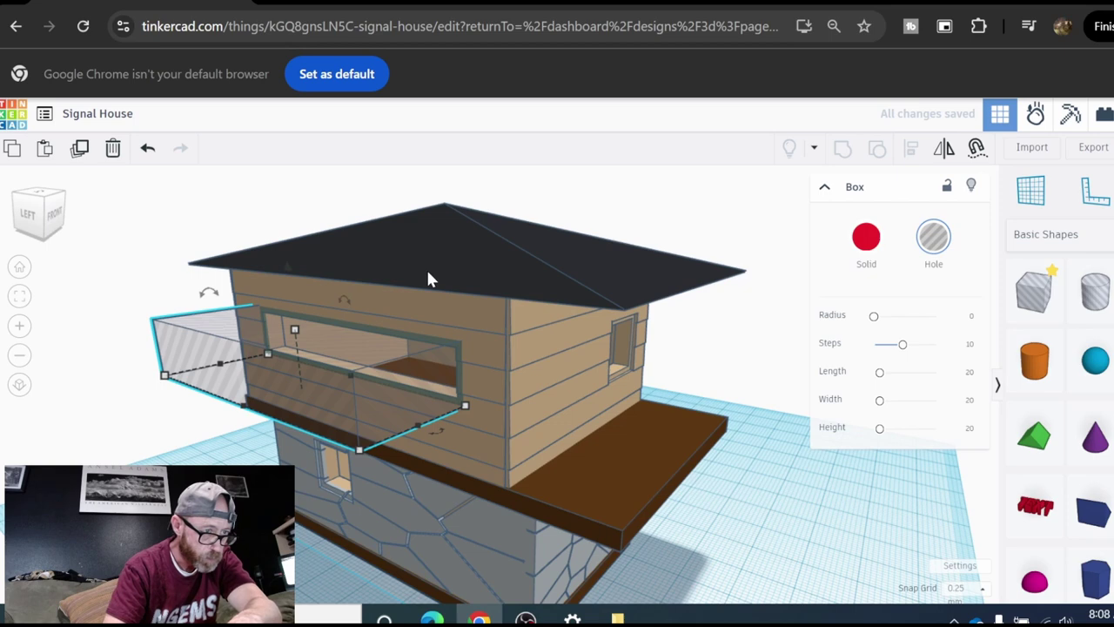
Step: Group both long hole boxes with the upper wood-sided walls to cut the recesses around the two long windows
right_drag(428, 278, 331, 309)
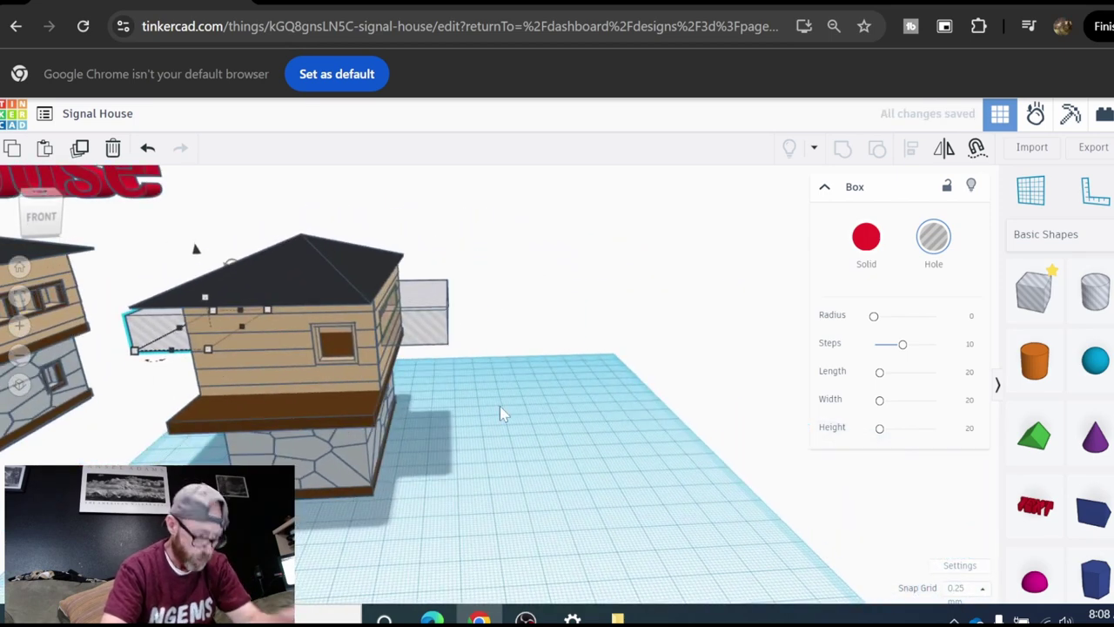
shift+click(441, 361)
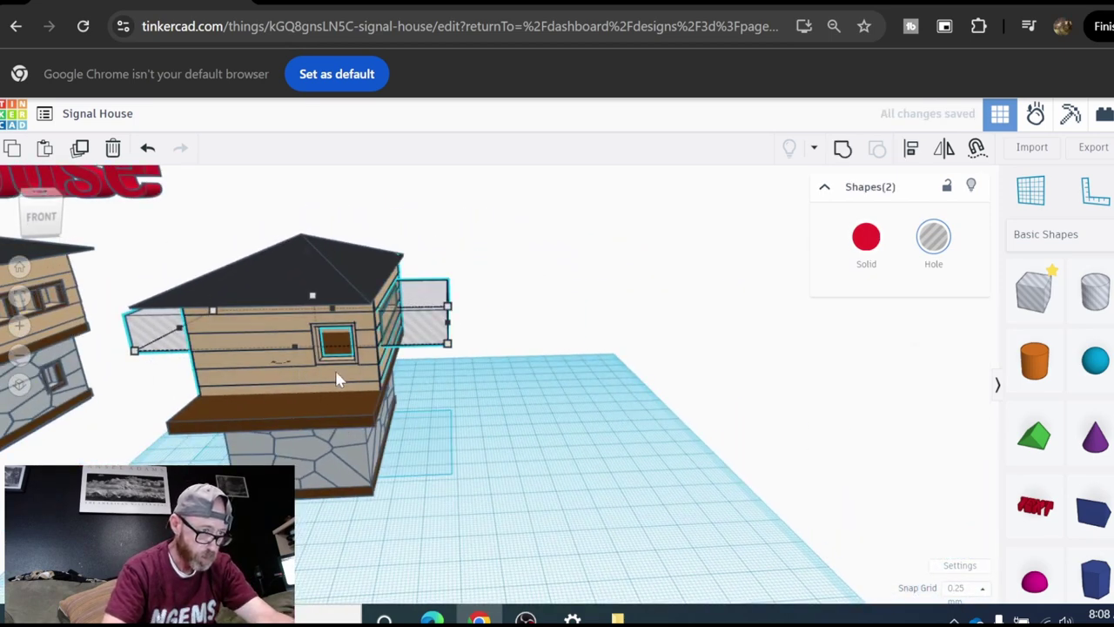
shift+click(336, 377)
click(843, 148)
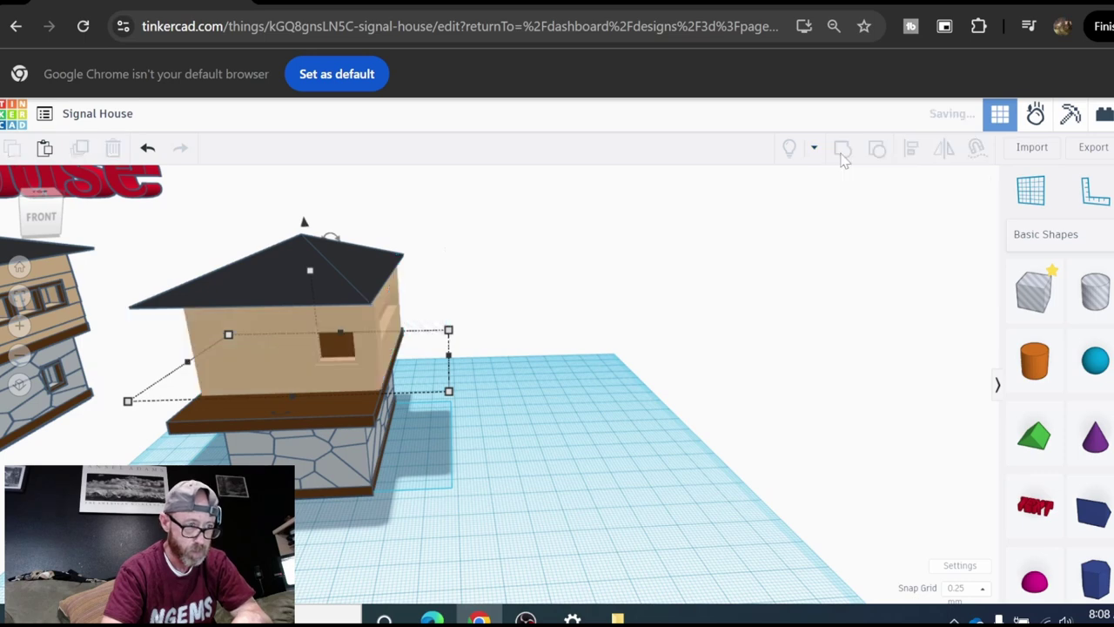
click(569, 479)
Step: Place a new hole box on the empty workplane beside the signal house
scroll(552, 410, down, 3)
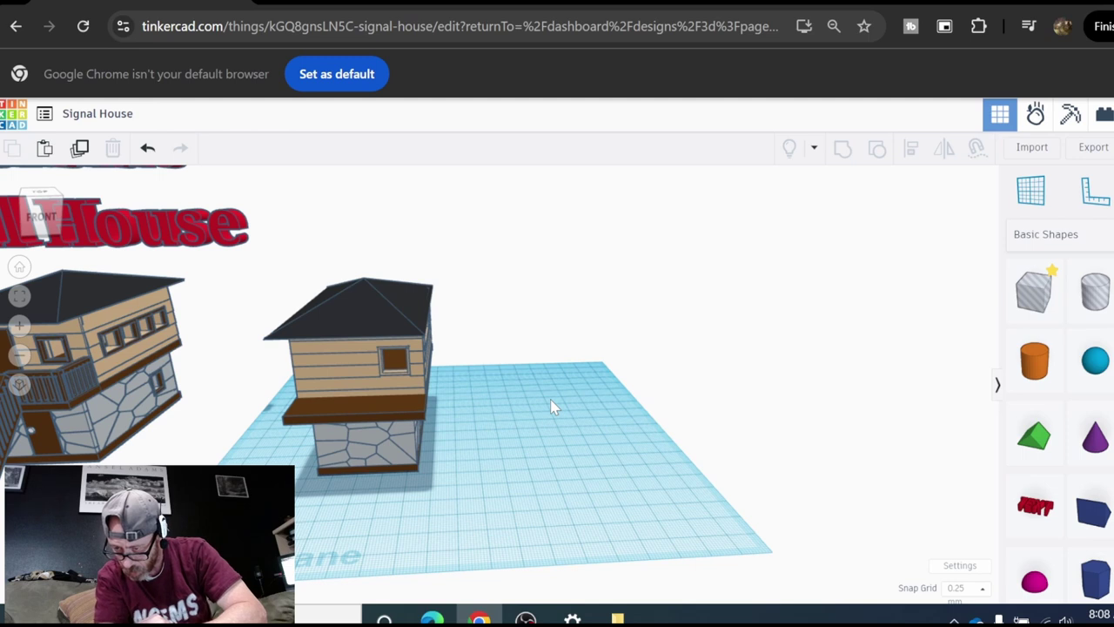
scroll(564, 420, down, 2)
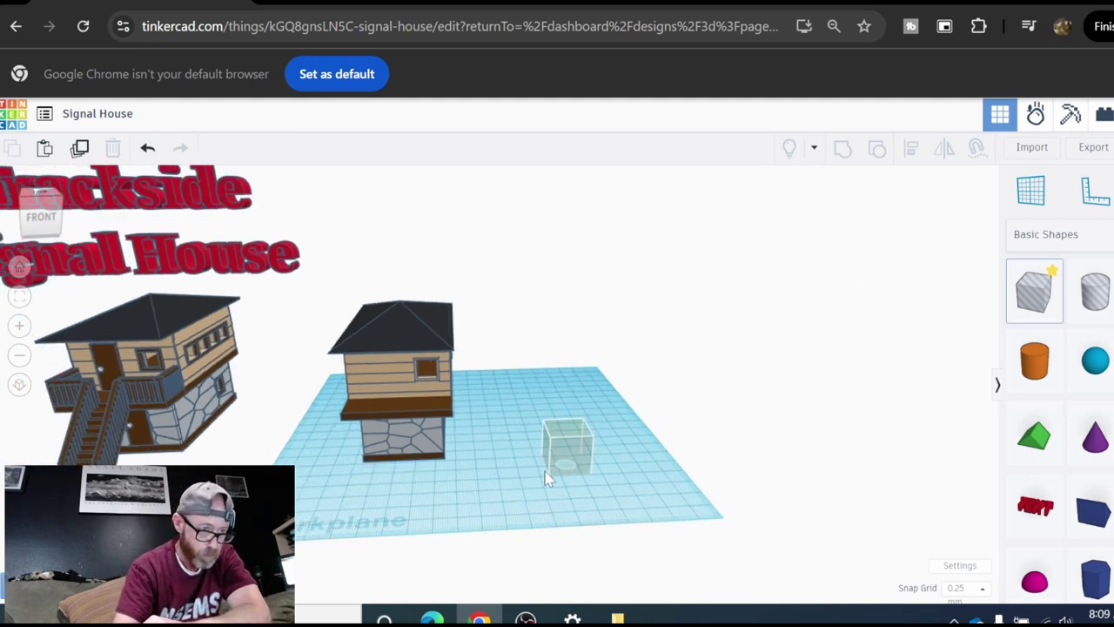
click(574, 493)
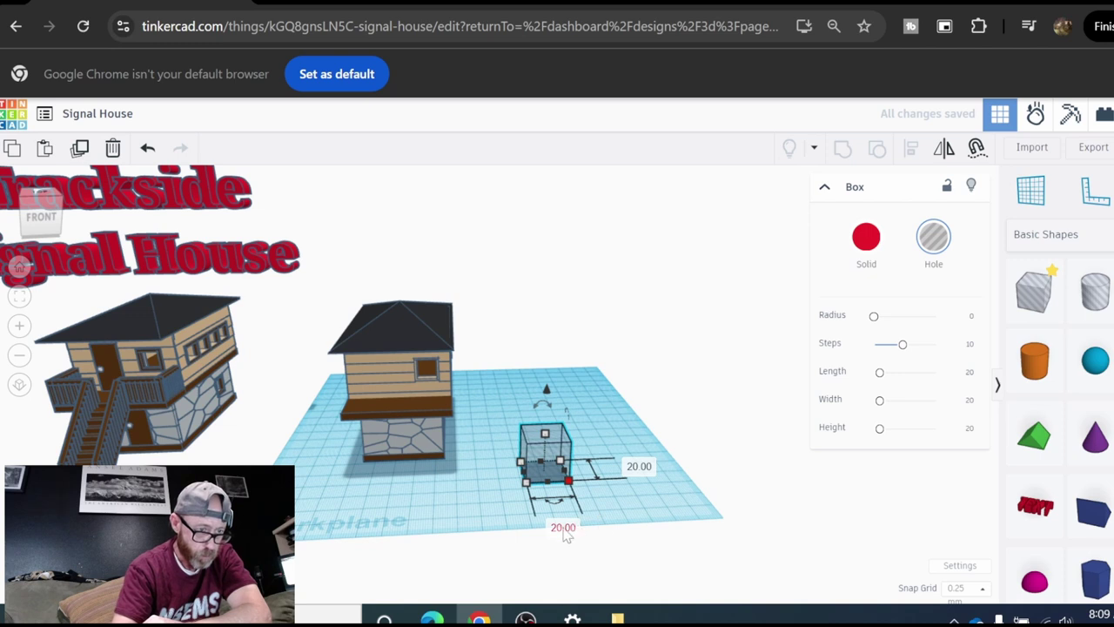
Step: Set the new hole box's height to 25 mm and its width to 12 mm, keeping its depth at 20 mm
click(564, 528)
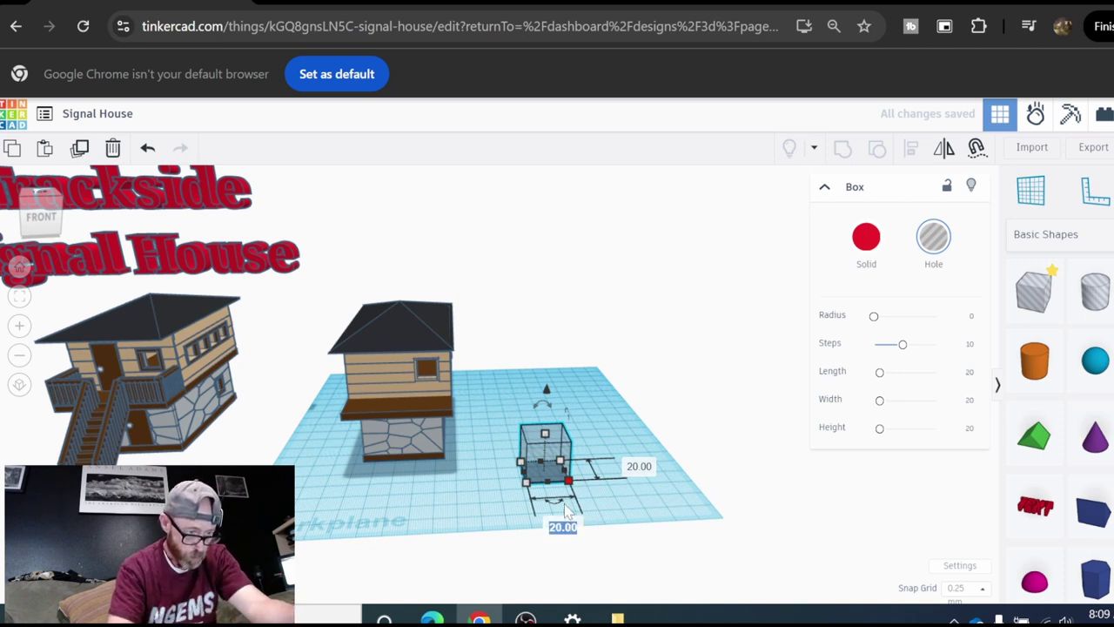
click(547, 435)
click(618, 458)
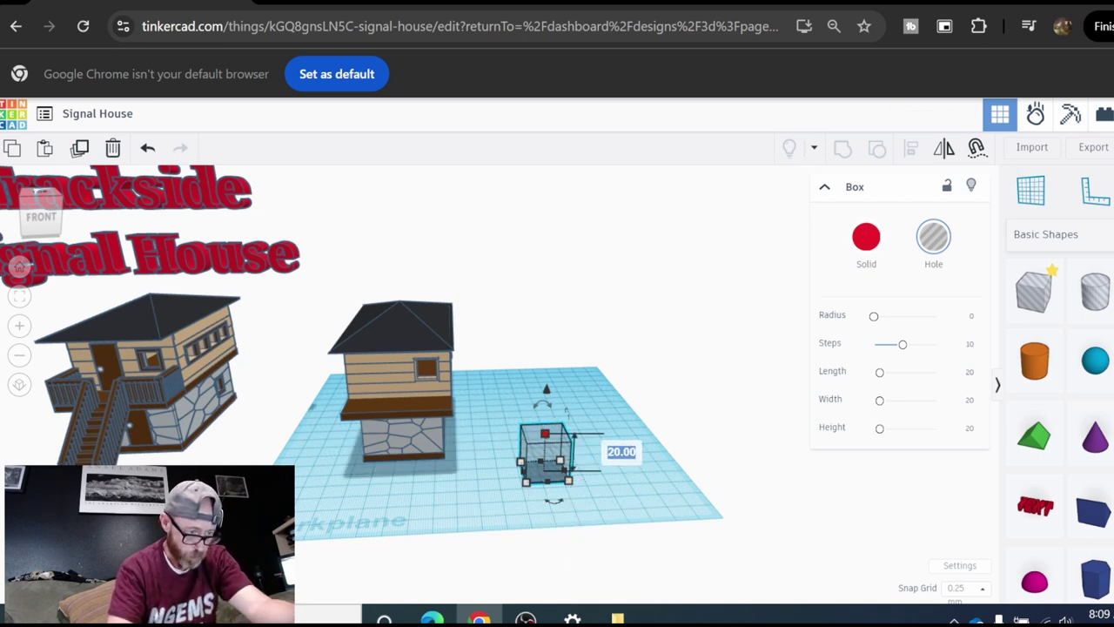
text(25)
key(Return)
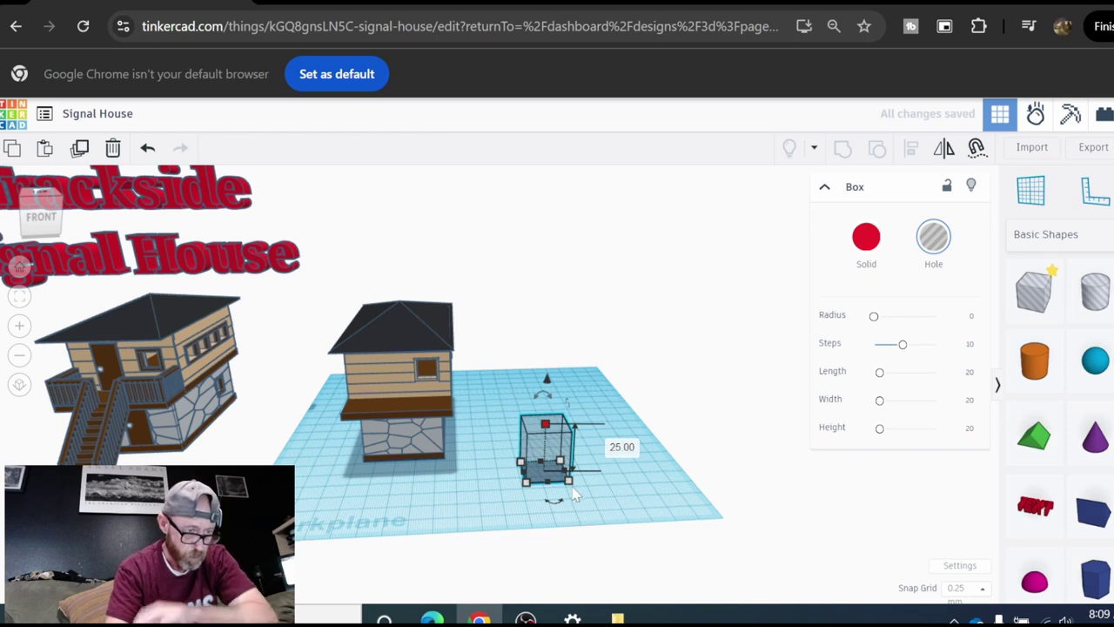
click(564, 528)
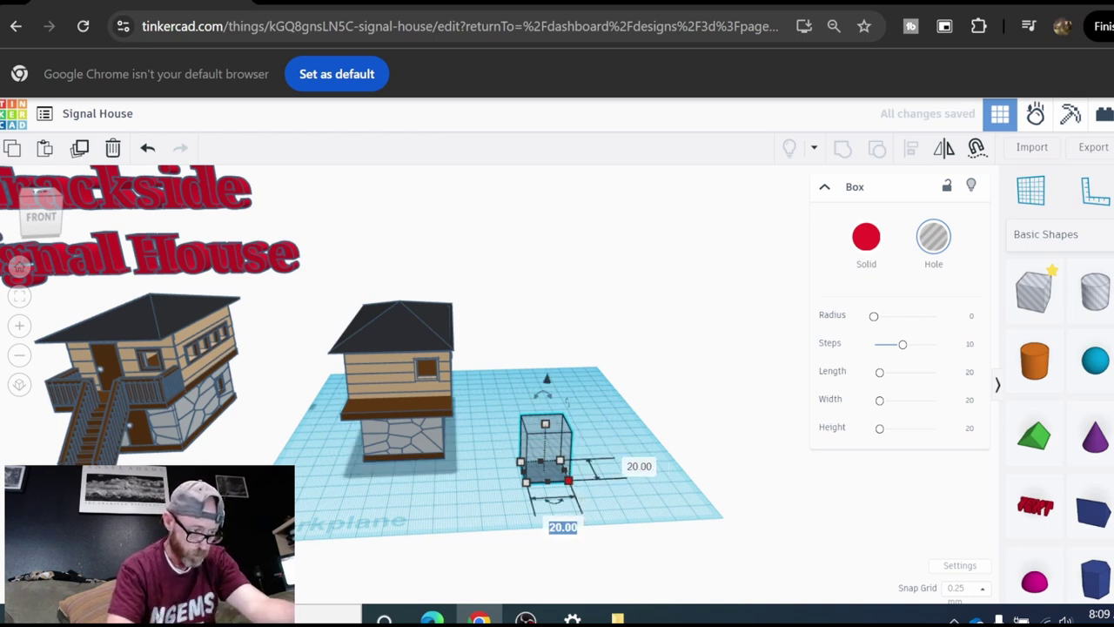
key(Return)
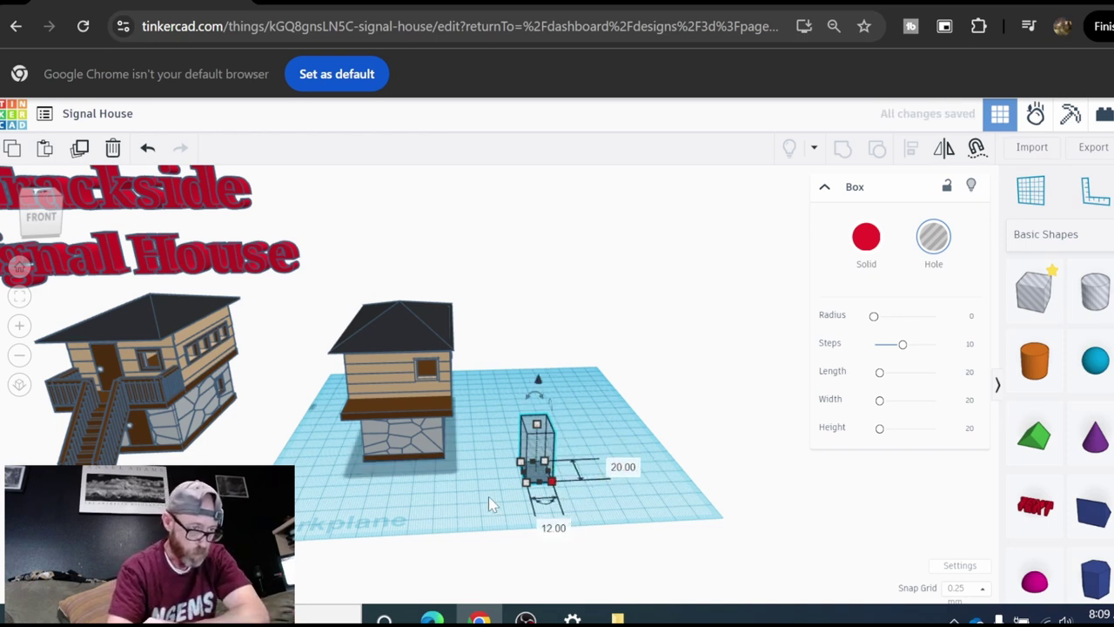
Step: Move the tall hole box to the front of the signal house's lower stone wall
click(489, 502)
drag(529, 456, 414, 423)
scroll(402, 481, up, 5)
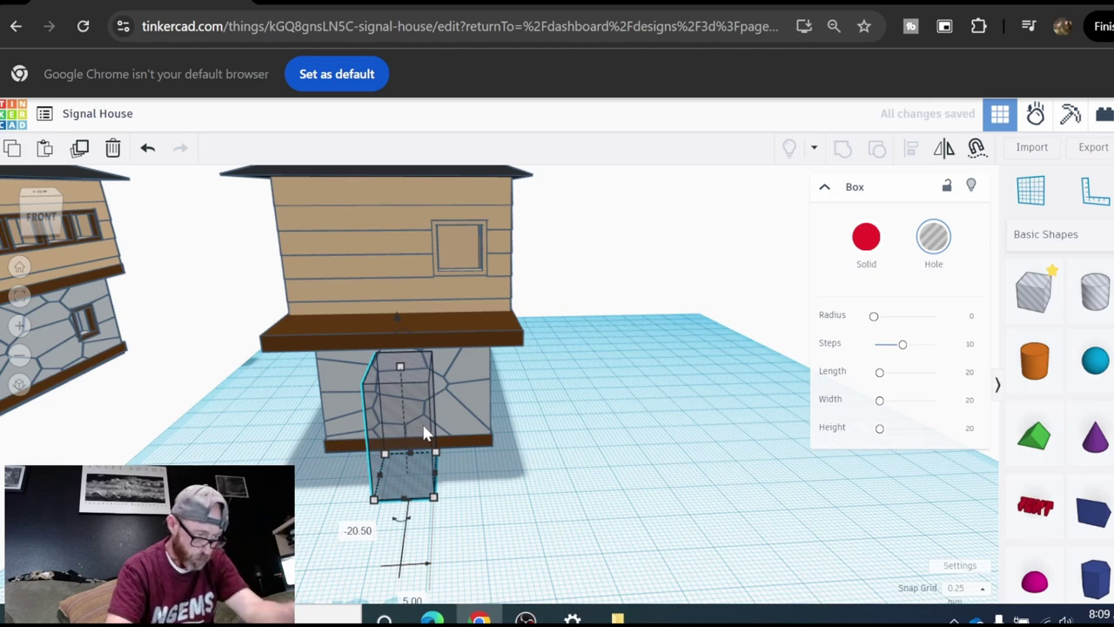
Step: Align the tall hole box to the center of the lower stone wall's width
shift+click(475, 383)
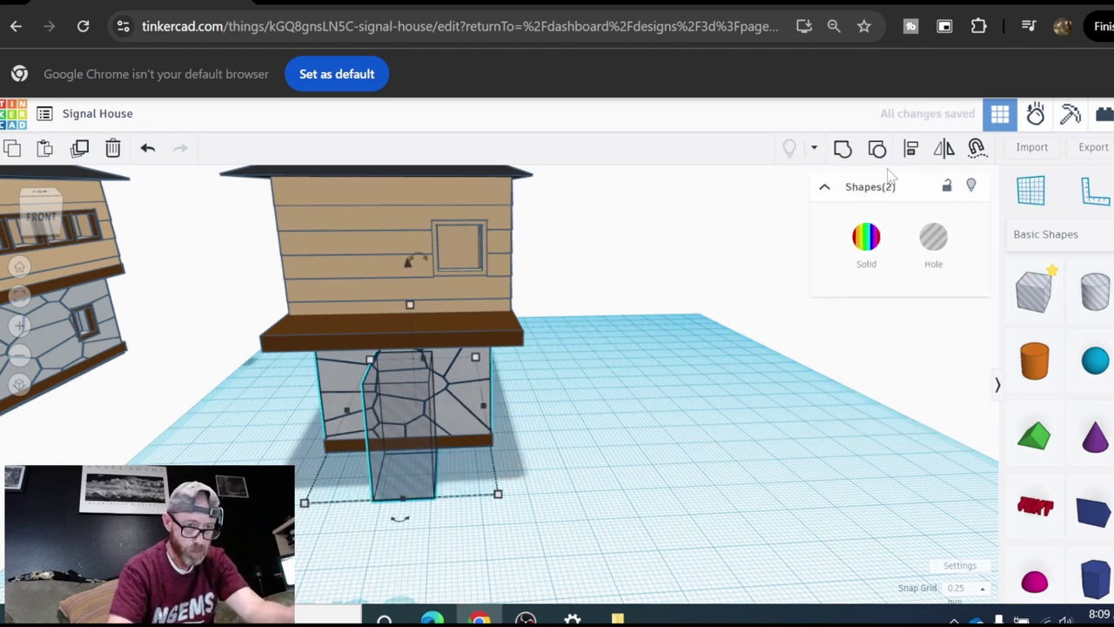
click(910, 150)
click(399, 515)
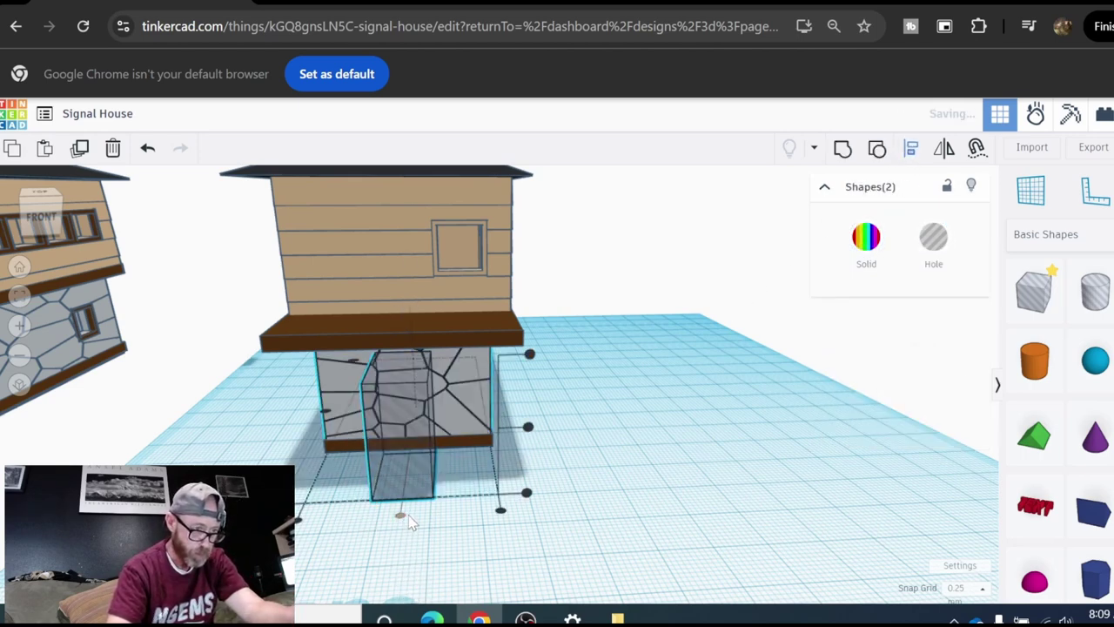
Step: Raise the tall hole box slightly above the workplane and nudge it into the front of the lower stone wall
click(533, 516)
click(420, 459)
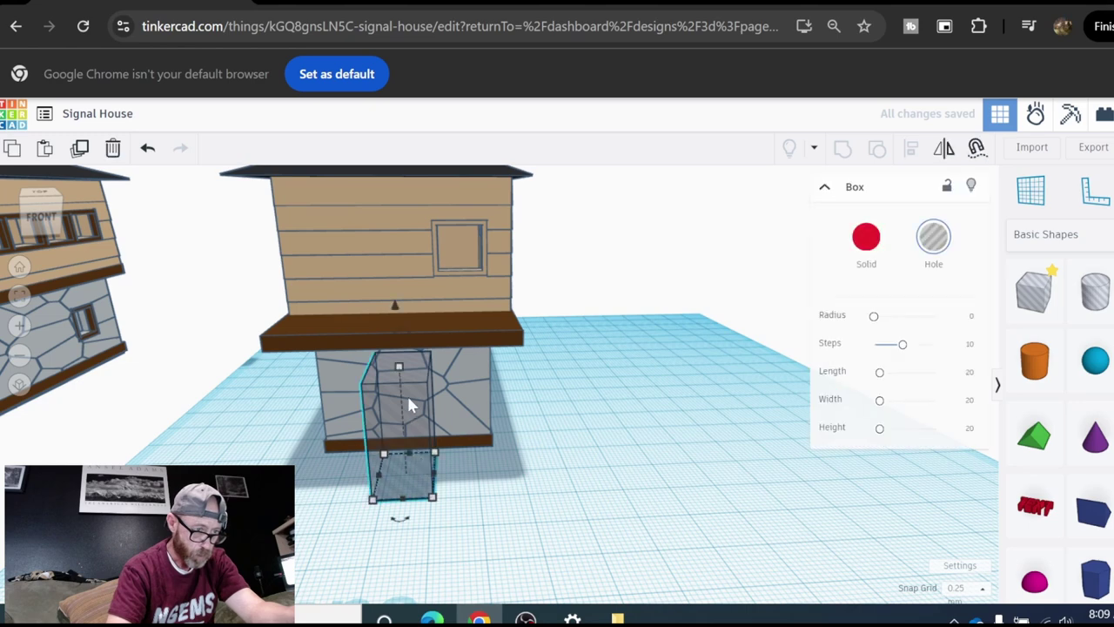
drag(394, 316, 398, 300)
scroll(474, 425, up, 2)
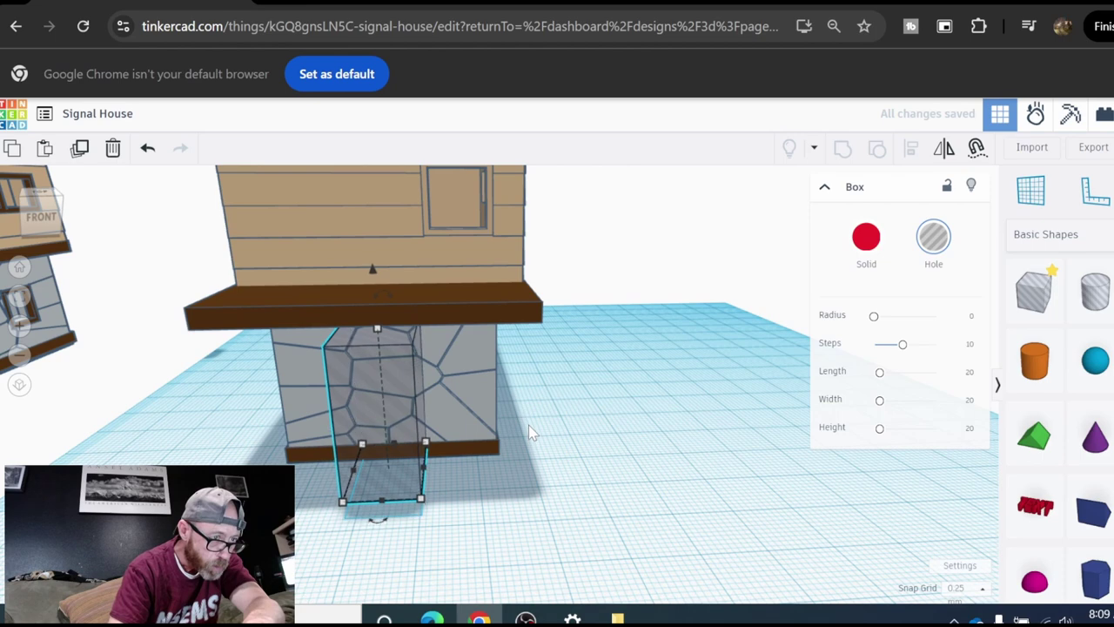
key(Up)
key(Up)
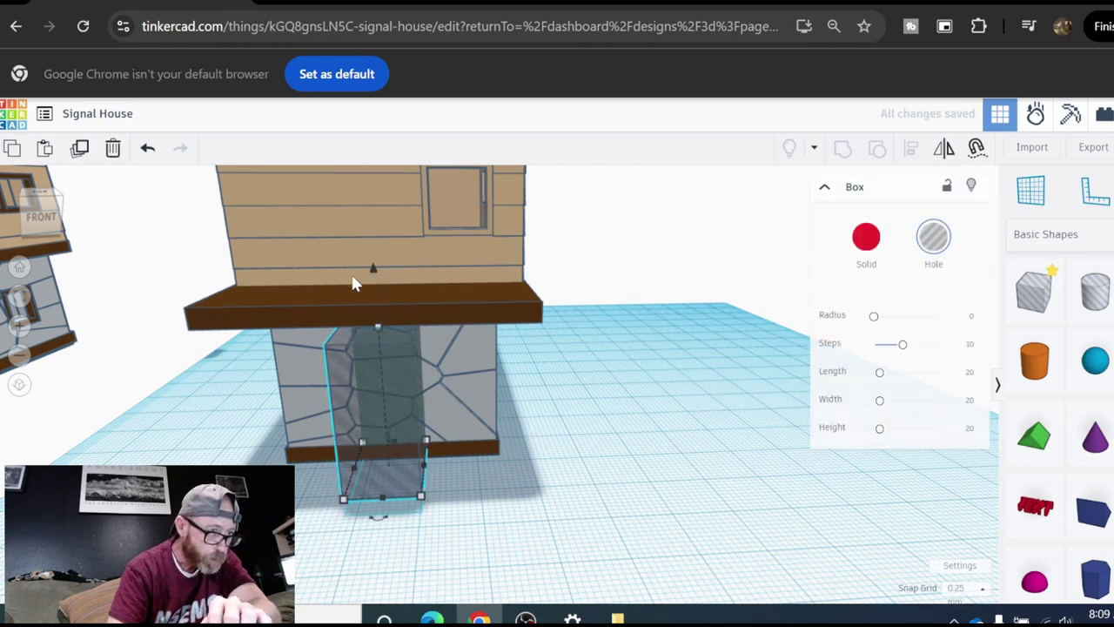
Step: Place a copy of the hole box 34.25 mm above the workplane at the upper wall, and group the original with the stone wall
drag(376, 277, 357, 52)
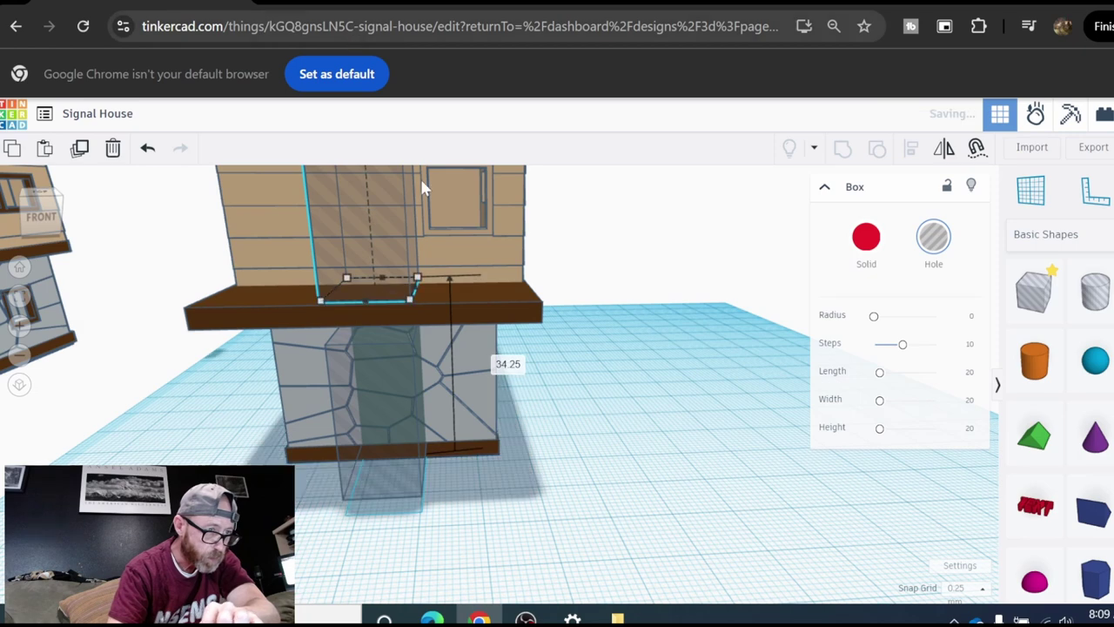
key(ctrl+z)
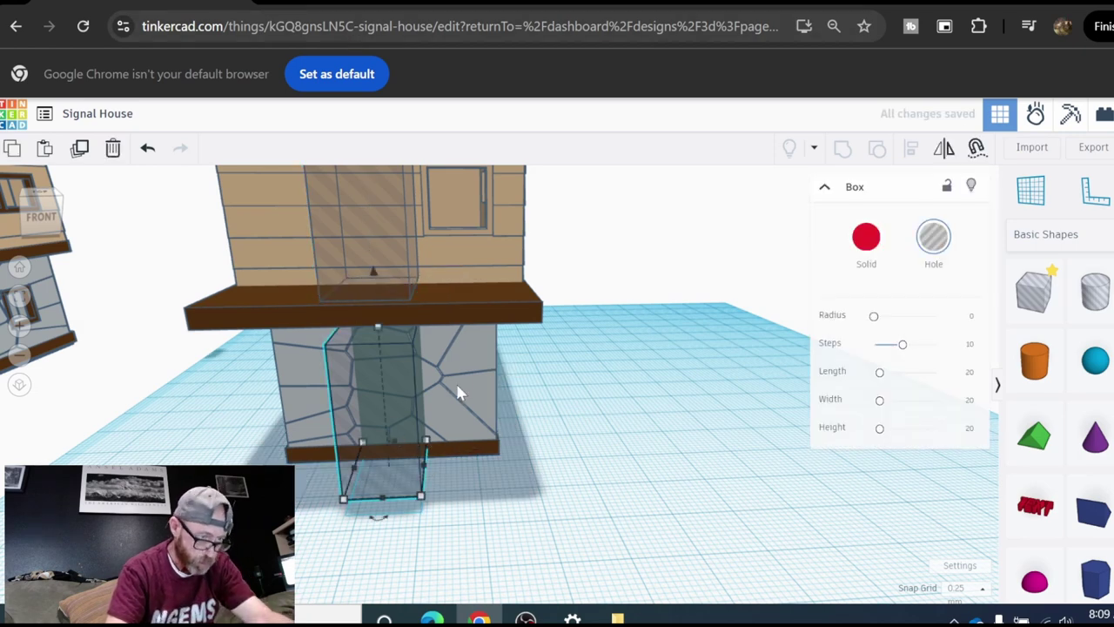
shift+click(470, 383)
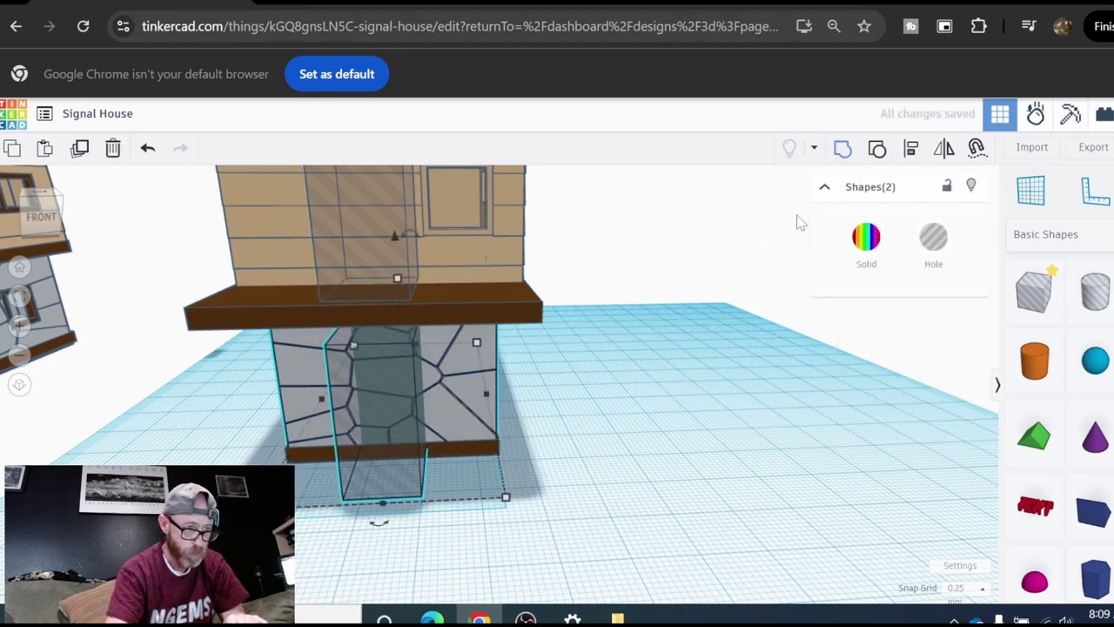
key(ctrl+g)
Step: Move the upper hole box left of the front window and into the wooden wall, and lower it by 1 mm
right_drag(627, 423, 472, 439)
click(445, 403)
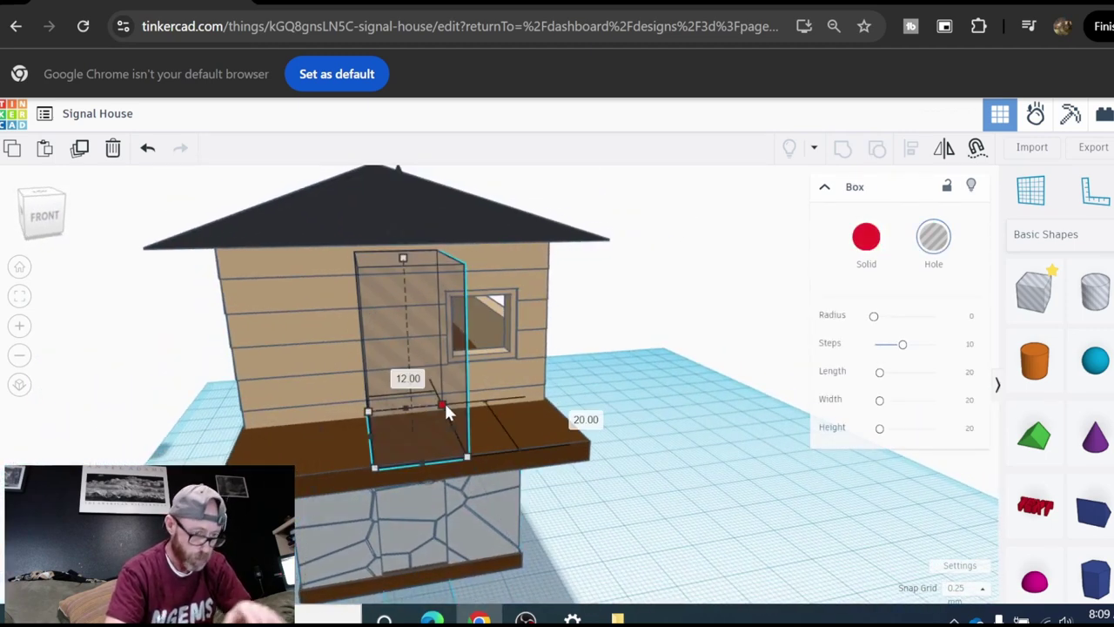
key(Left)
key(Left)
key(Left)
key(Left)
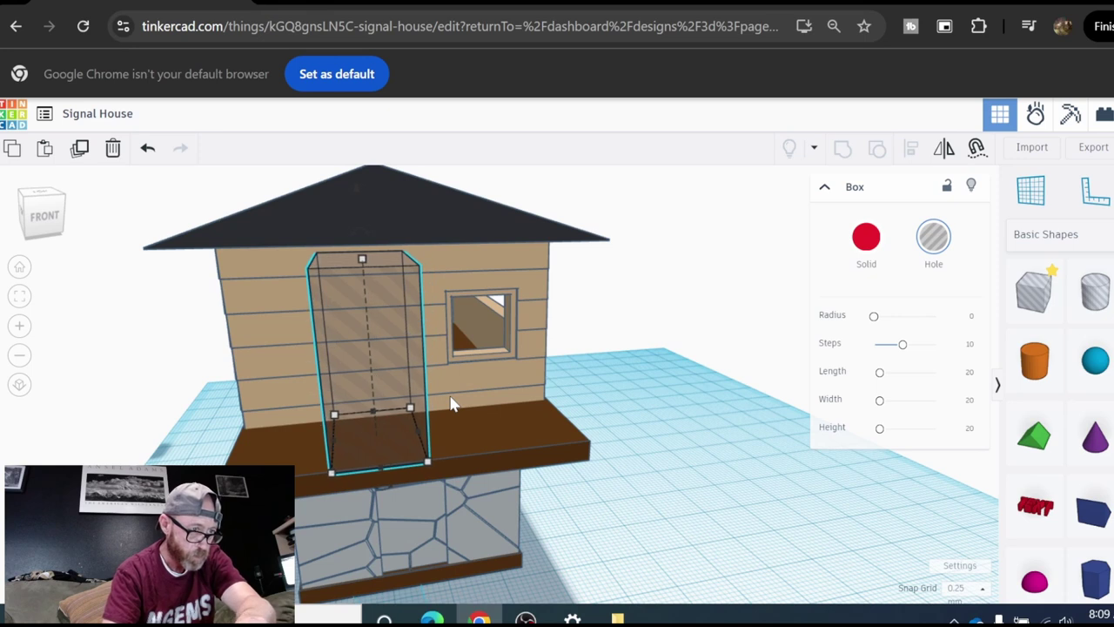
key(Left)
key(Left)
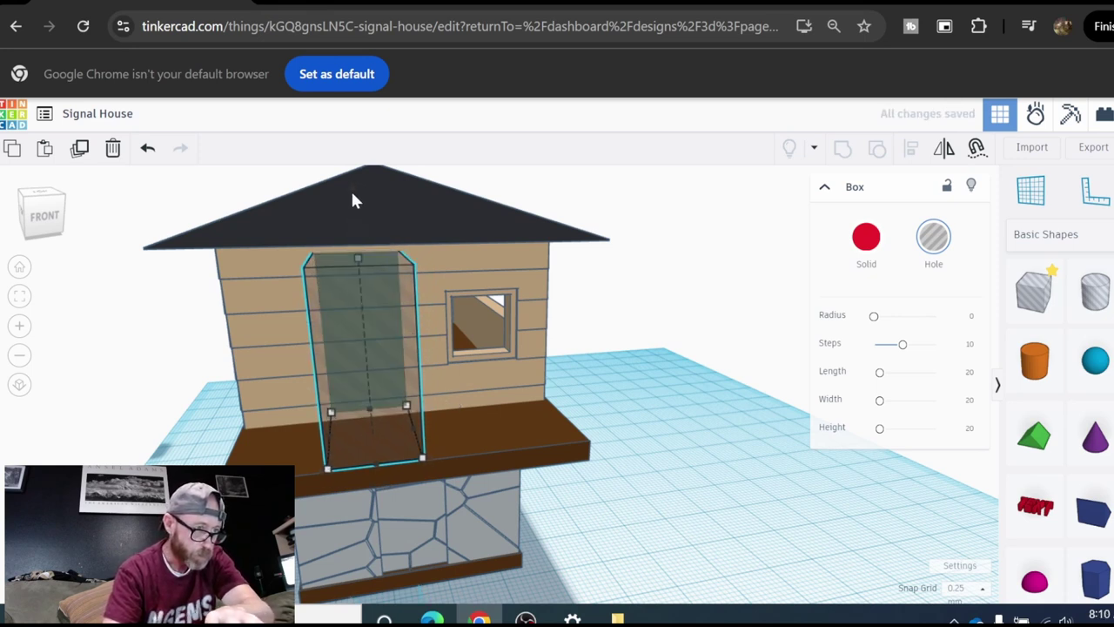
key(ctrl+Down)
key(ctrl+Down)
key(ctrl+Down)
key(ctrl+Down)
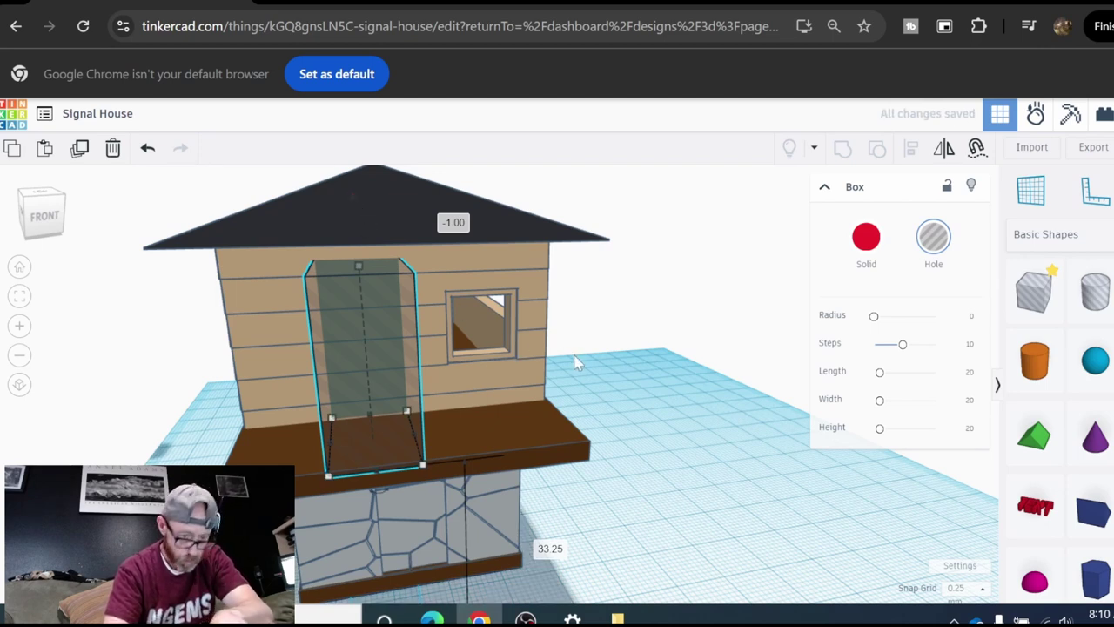
Step: Nudge the upper hole box farther left from the window and fine-tune its depth in the wooden wall
key(Left)
key(Left)
key(Left)
key(Left)
key(Left)
key(Left)
key(Left)
key(Left)
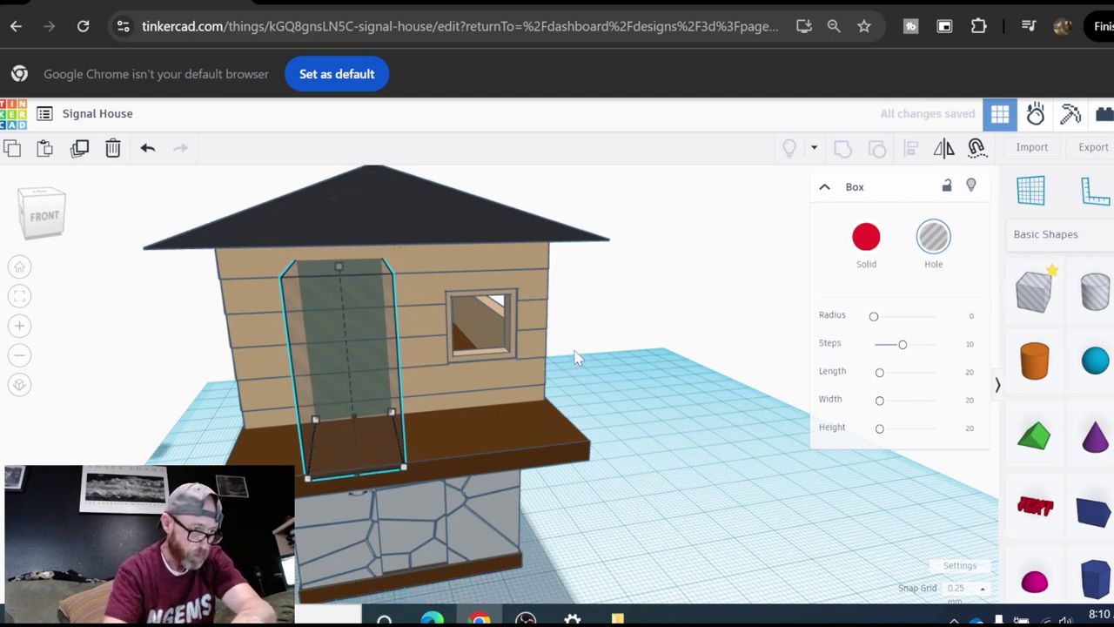
key(Left)
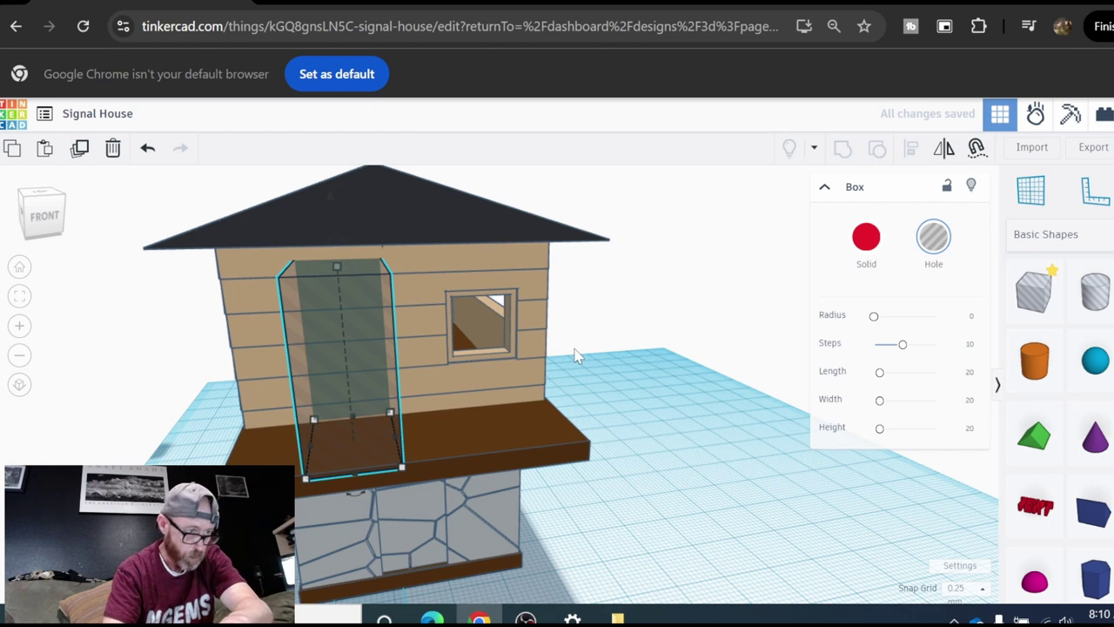
key(Right)
key(Right)
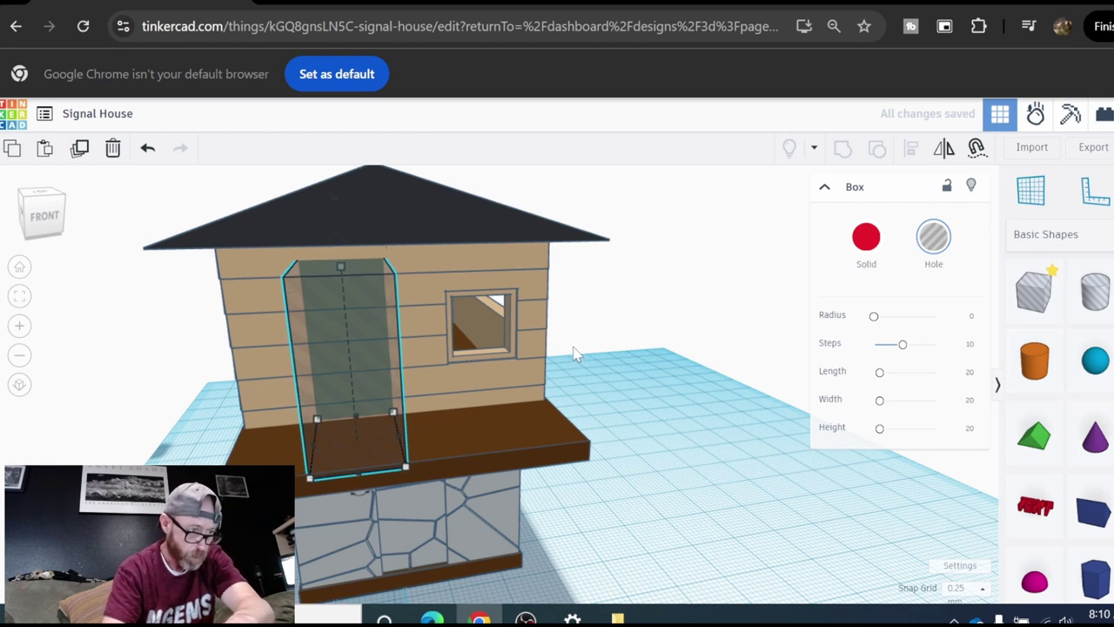
key(Down)
key(Down)
key(Up)
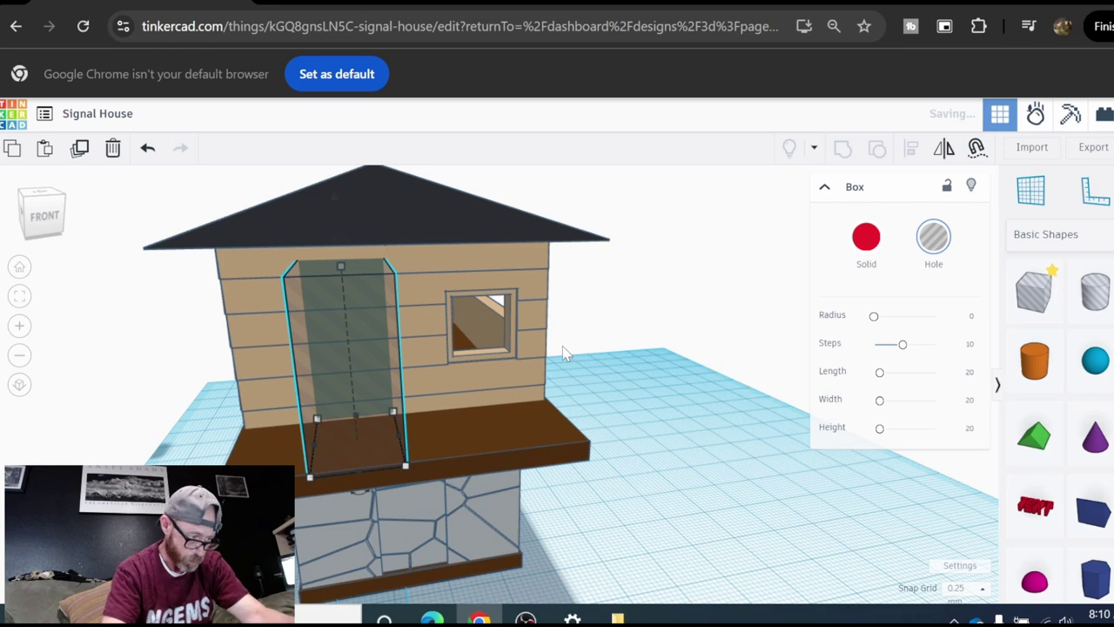
Step: Group the upper hole box with the wooden wall to cut the door recess
shift+click(264, 302)
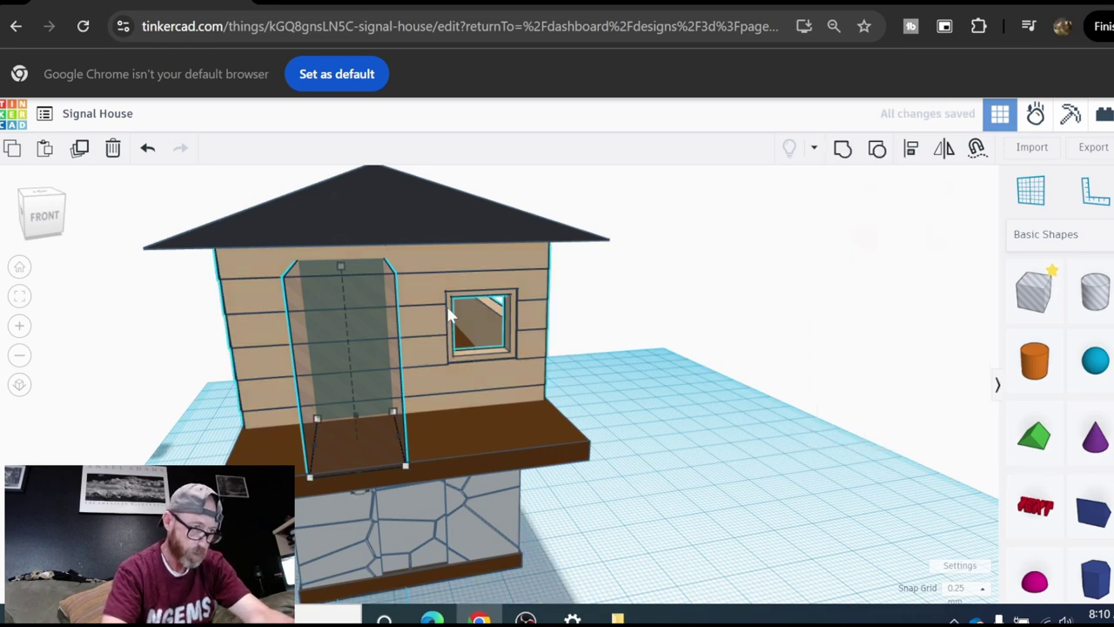
click(842, 149)
click(753, 421)
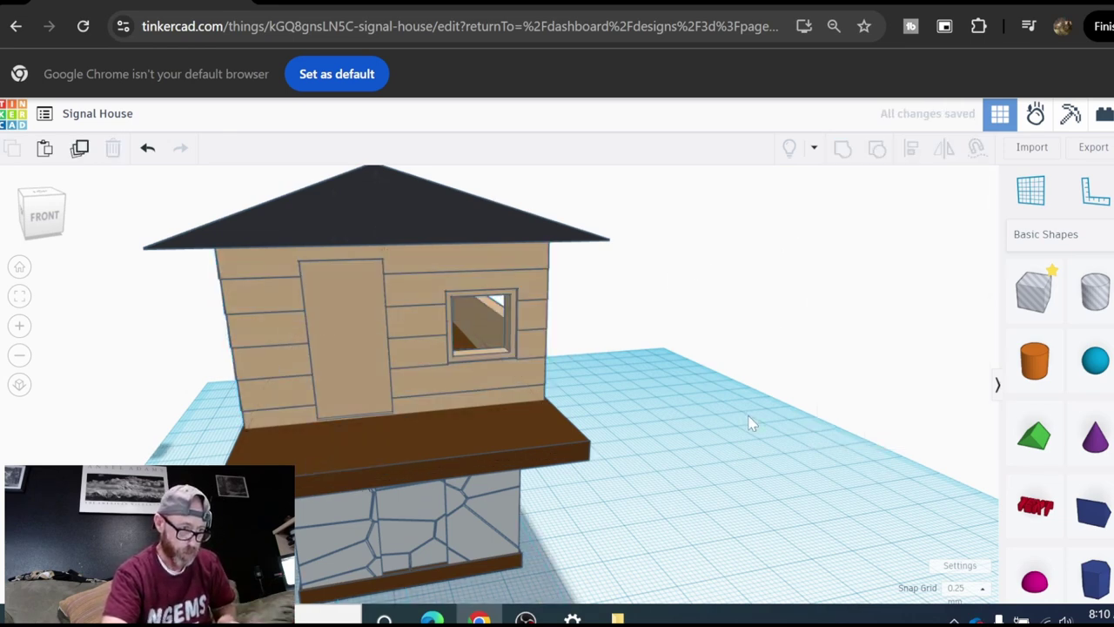
Step: Place a new solid box on the empty workplane beside the signal house
scroll(751, 415, down, 3)
right_drag(753, 411, 642, 438)
scroll(639, 438, up, 2)
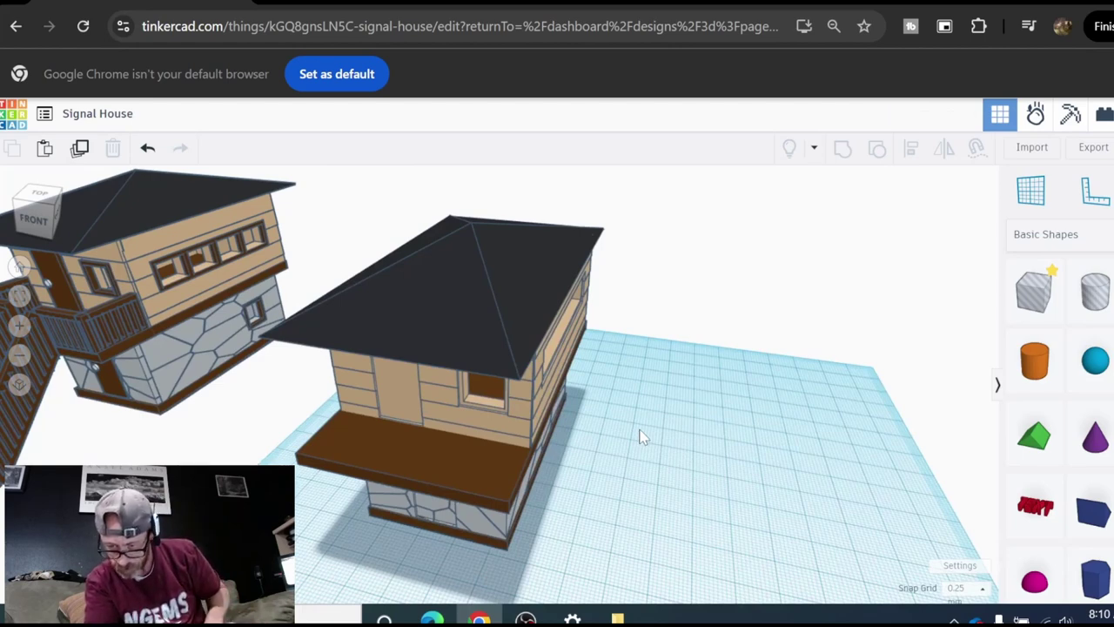
scroll(644, 430, down, 4)
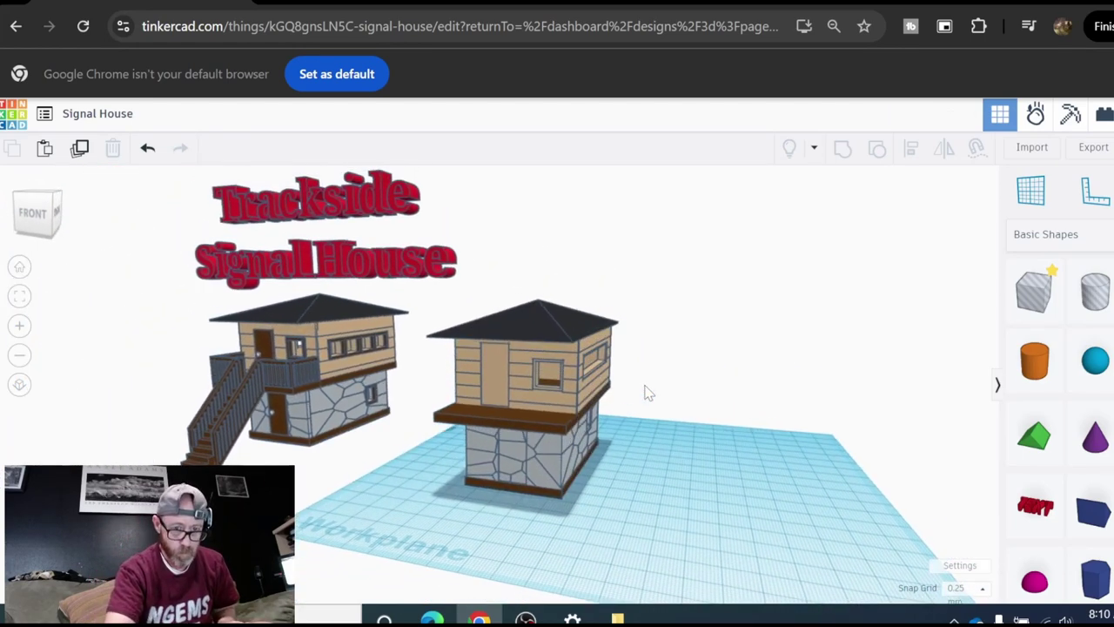
right_drag(705, 385, 655, 398)
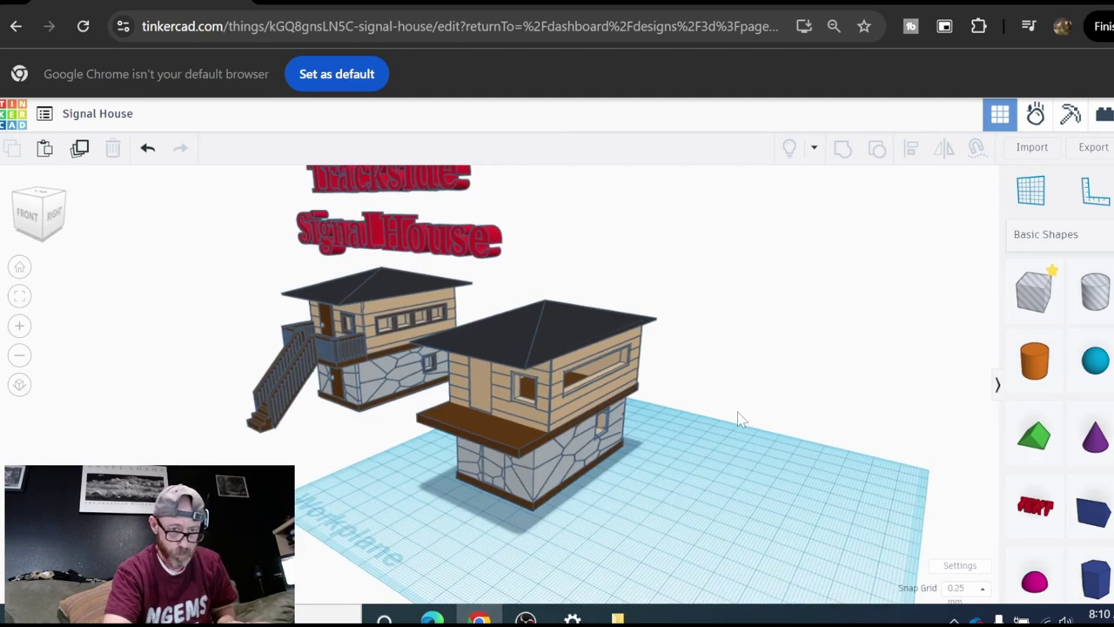
scroll(755, 450, down, 1)
middle_drag(755, 450, 725, 402)
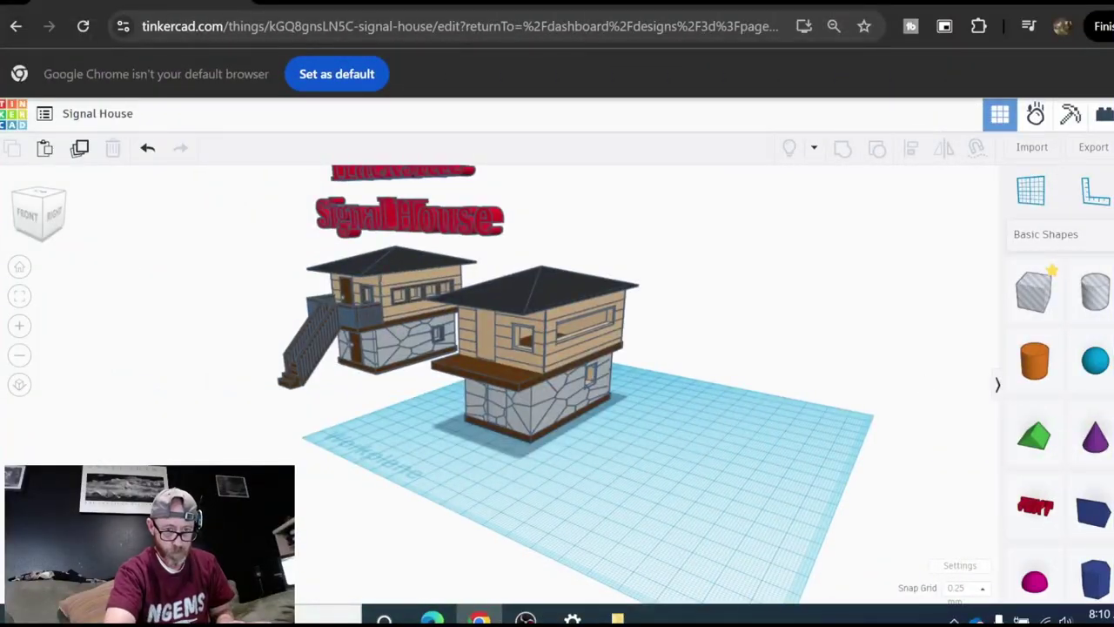
click(687, 480)
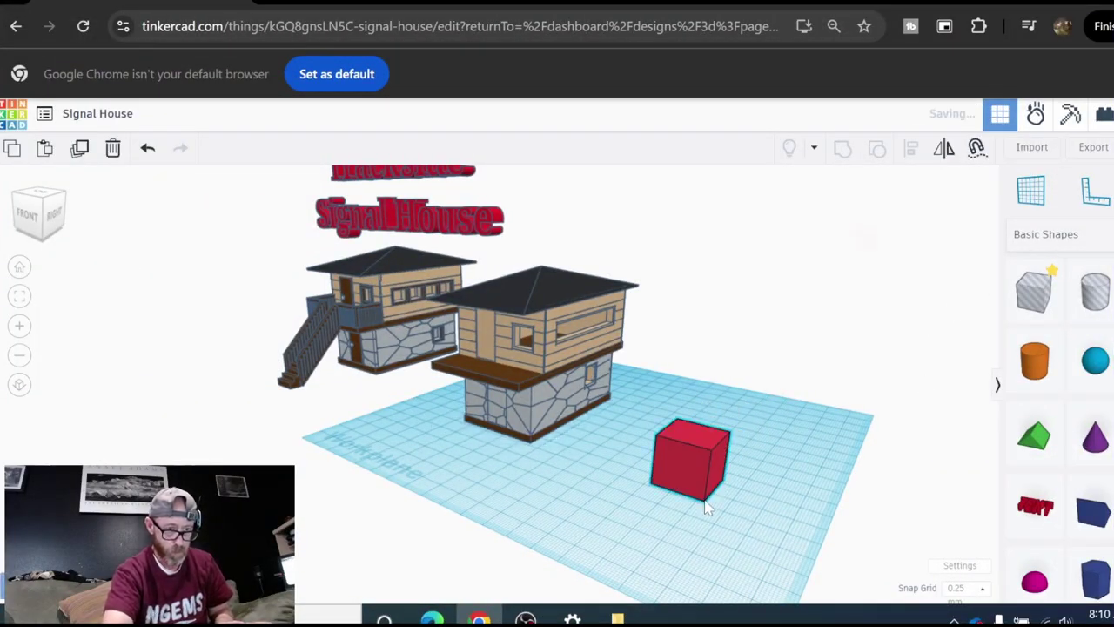
scroll(715, 500, up, 1)
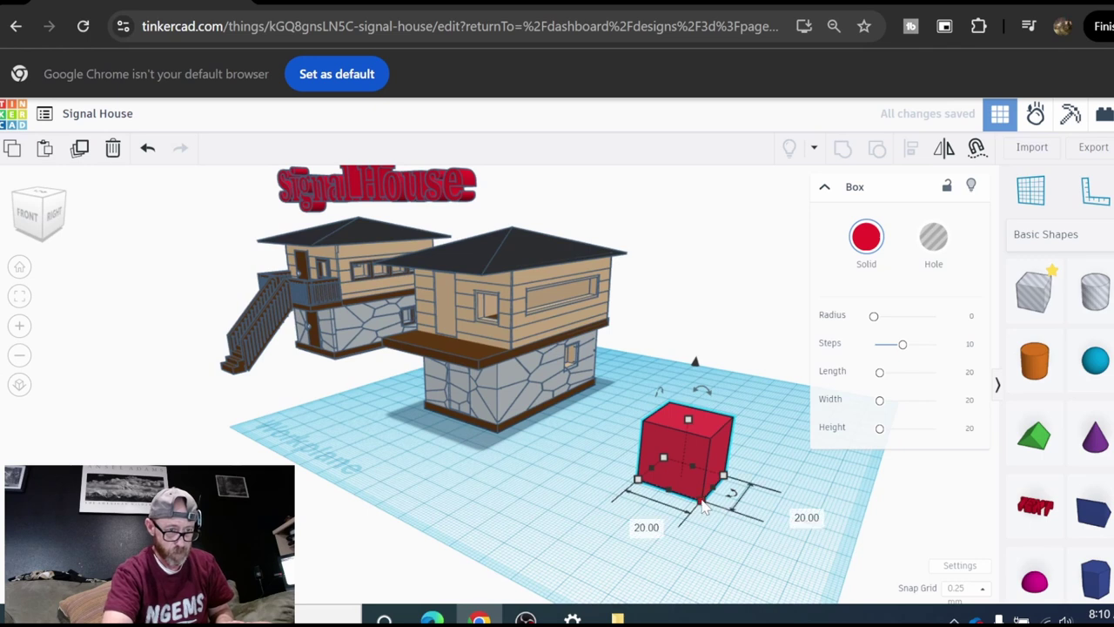
Step: Set the new box's width and length to 11 mm each and its height to 2 mm
click(634, 522)
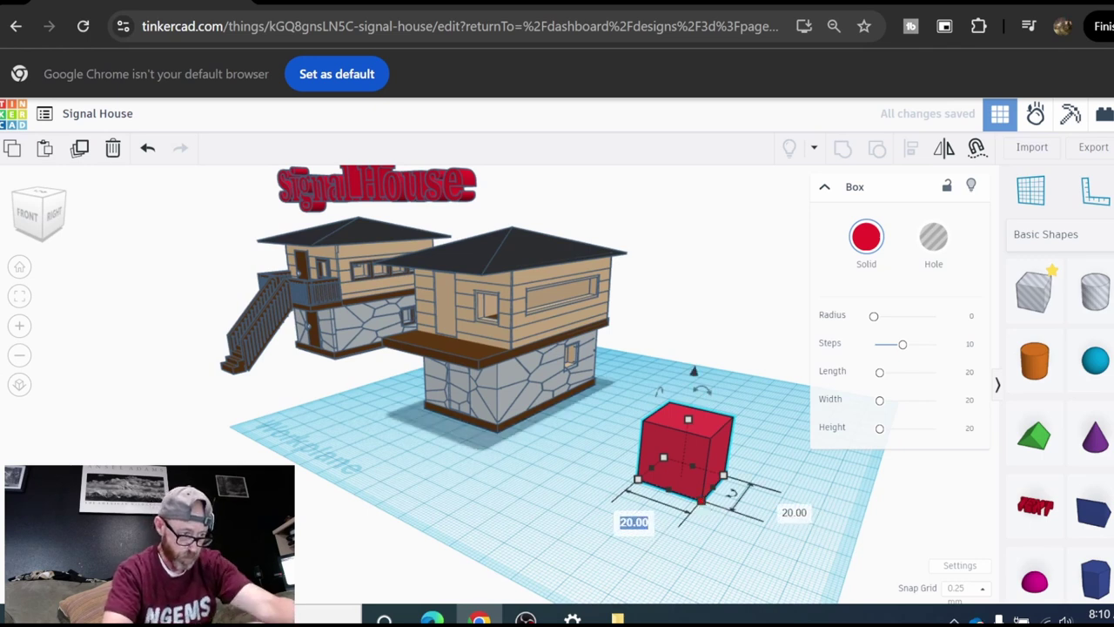
text(11)
key(Return)
click(762, 502)
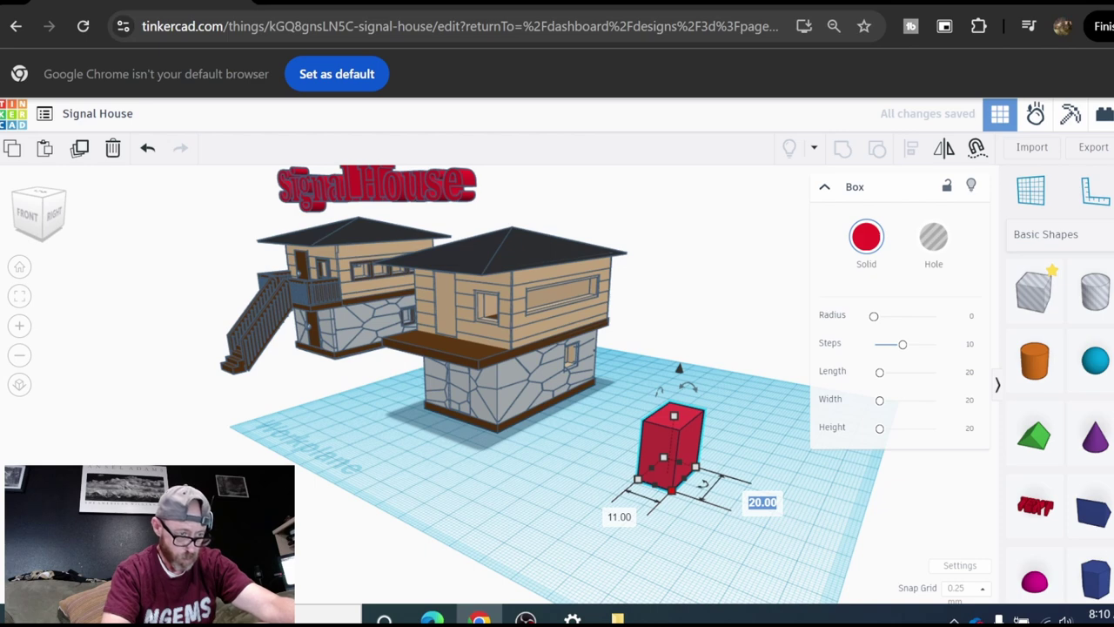
text(11)
key(Return)
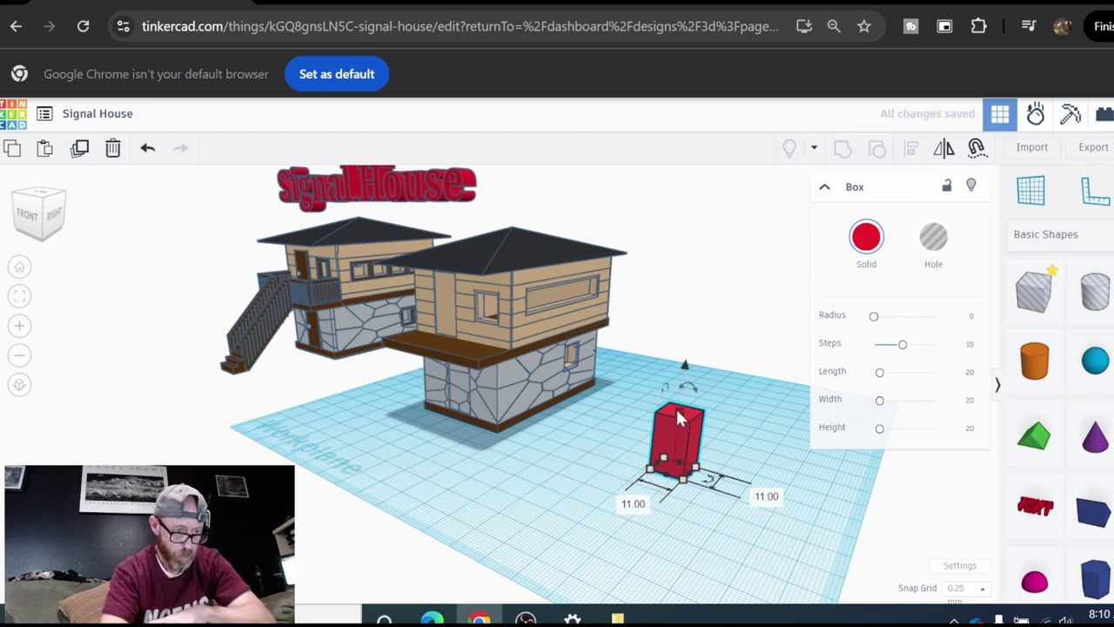
mouse_move(679, 411)
click(749, 439)
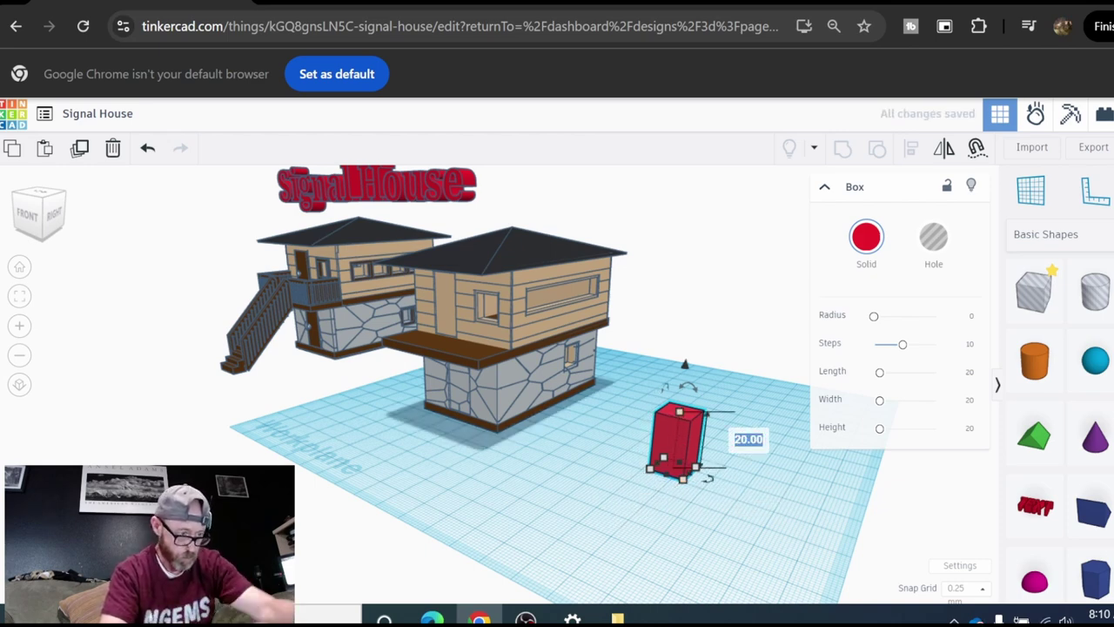
text(2)
key(Return)
Step: Color the flat 11 mm box white
scroll(731, 510, up, 5)
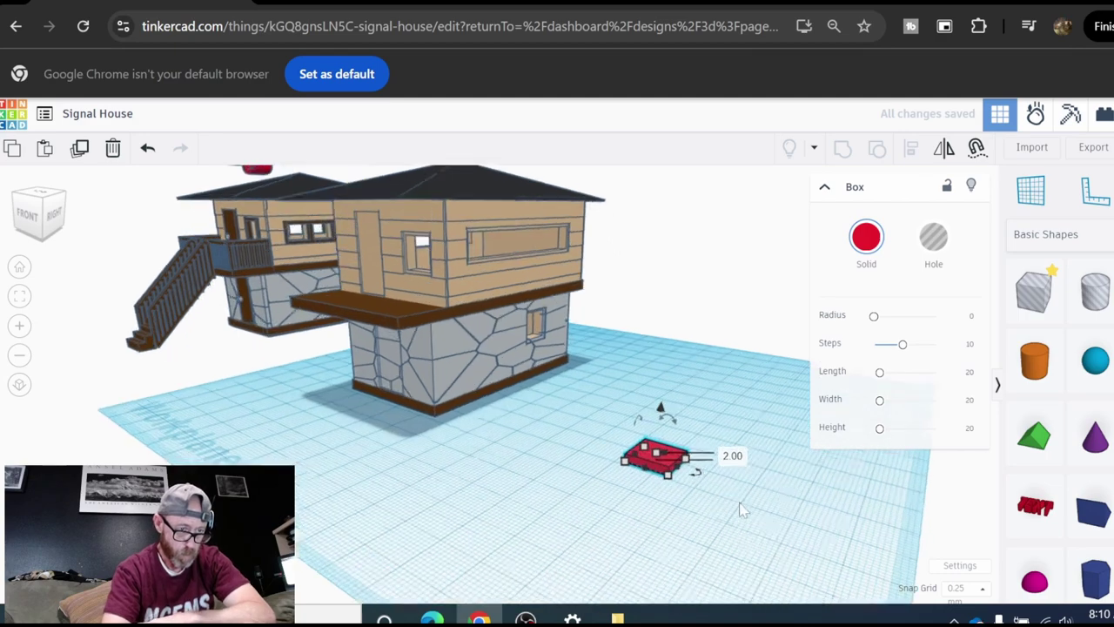
right_drag(638, 521, 549, 552)
middle_drag(552, 560, 542, 453)
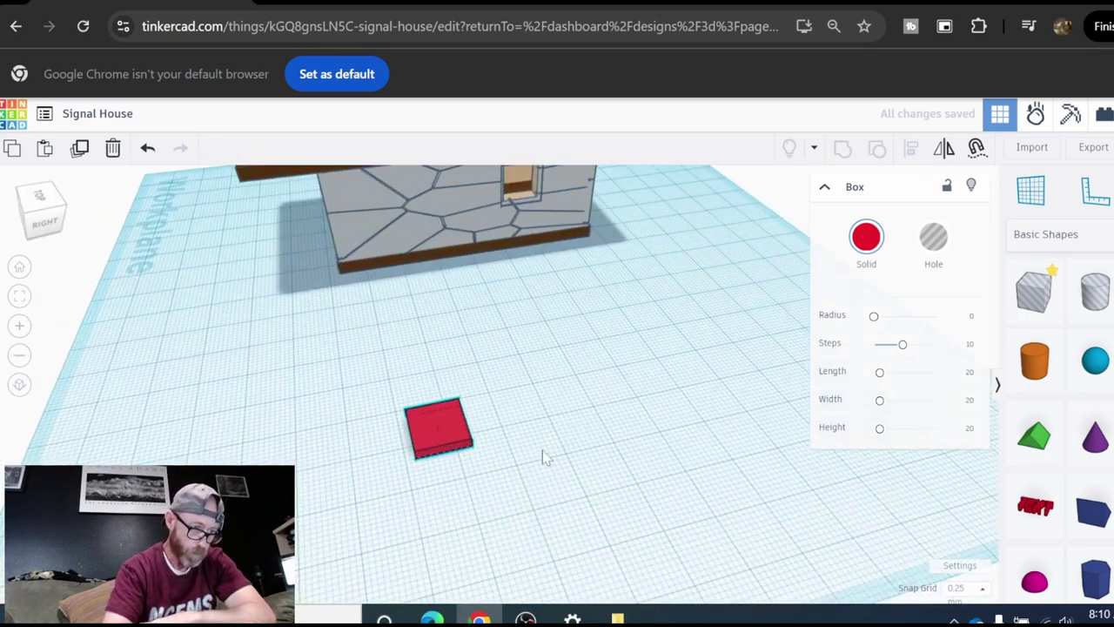
click(864, 239)
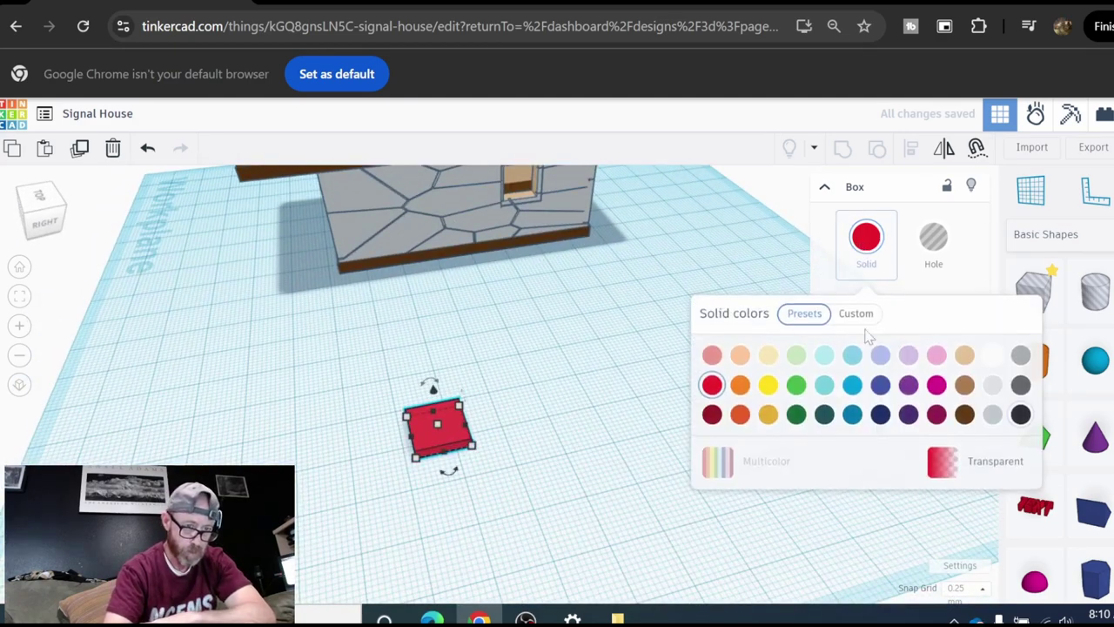
click(992, 357)
right_drag(567, 510, 571, 461)
middle_drag(571, 461, 610, 431)
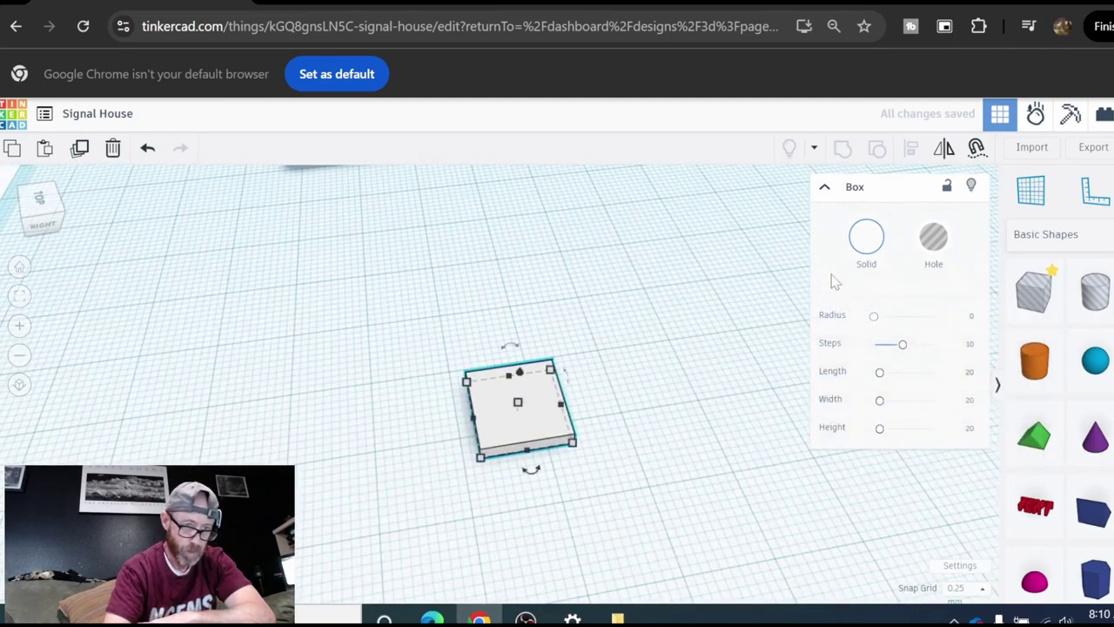
Step: Recolor the flat box dark brown, and duplicate it in place with the copy turned into a hole
click(866, 237)
click(965, 414)
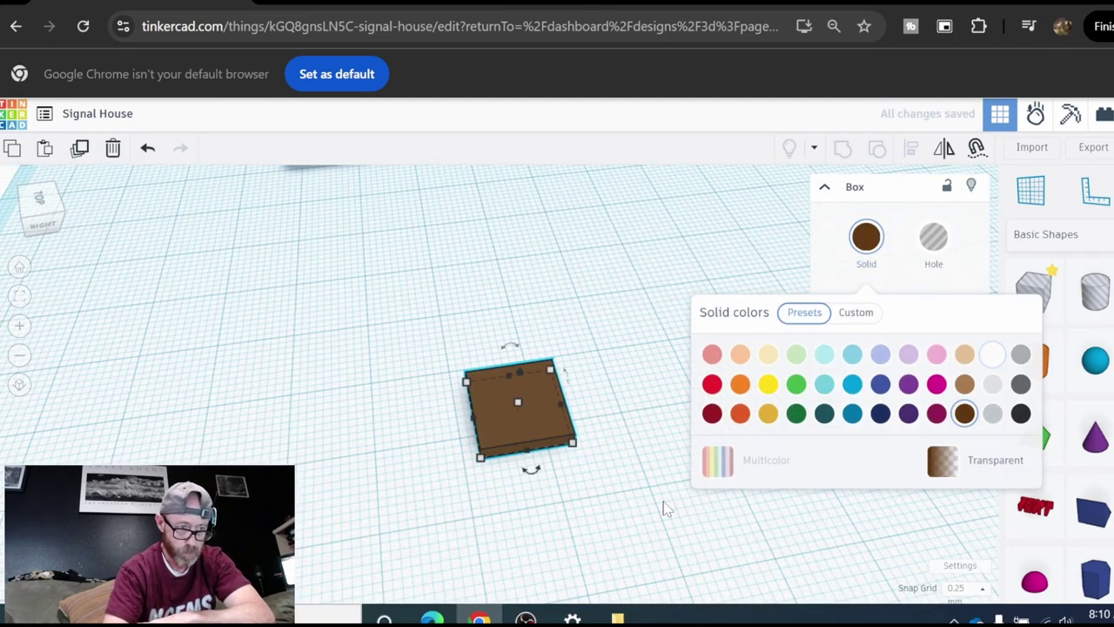
click(531, 414)
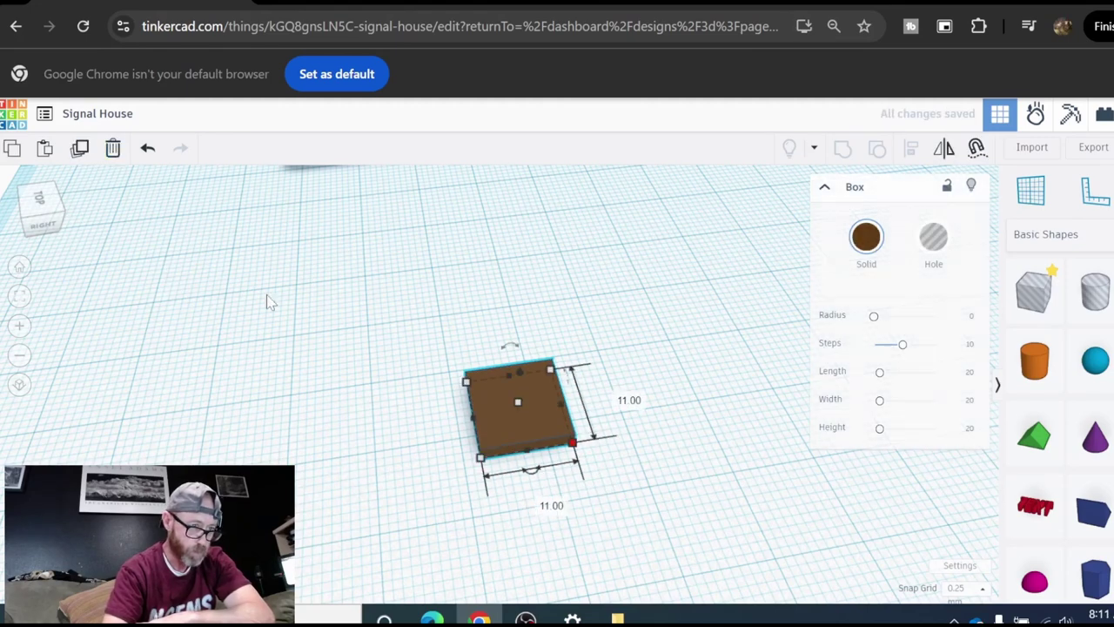
click(933, 236)
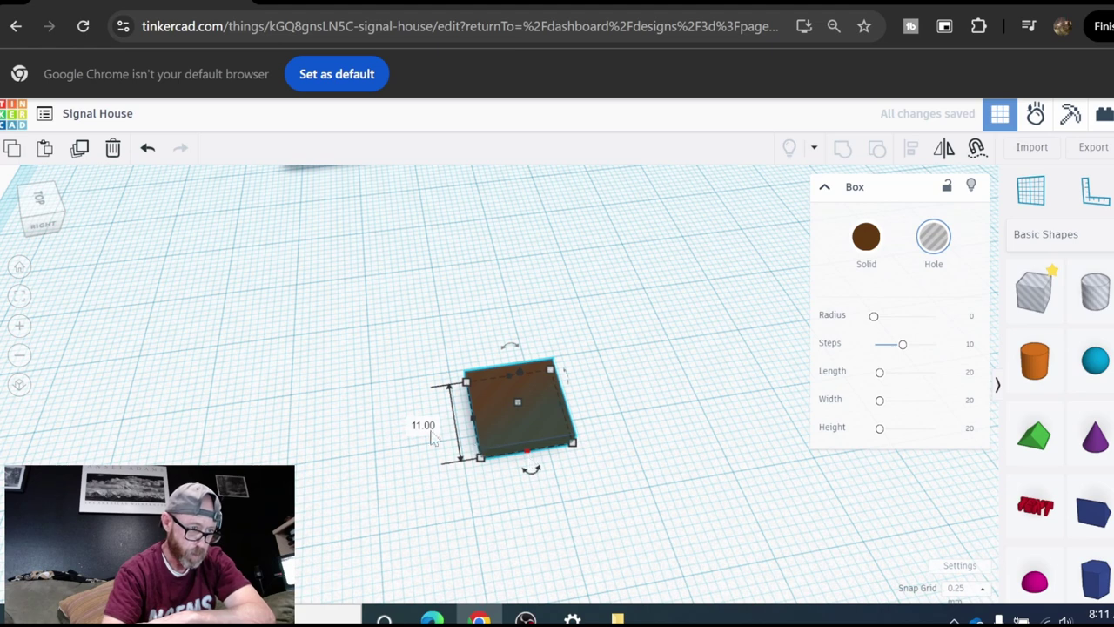
Step: Try a length of 9 mm for the hole copy, and undo the change
text(9)
key(Return)
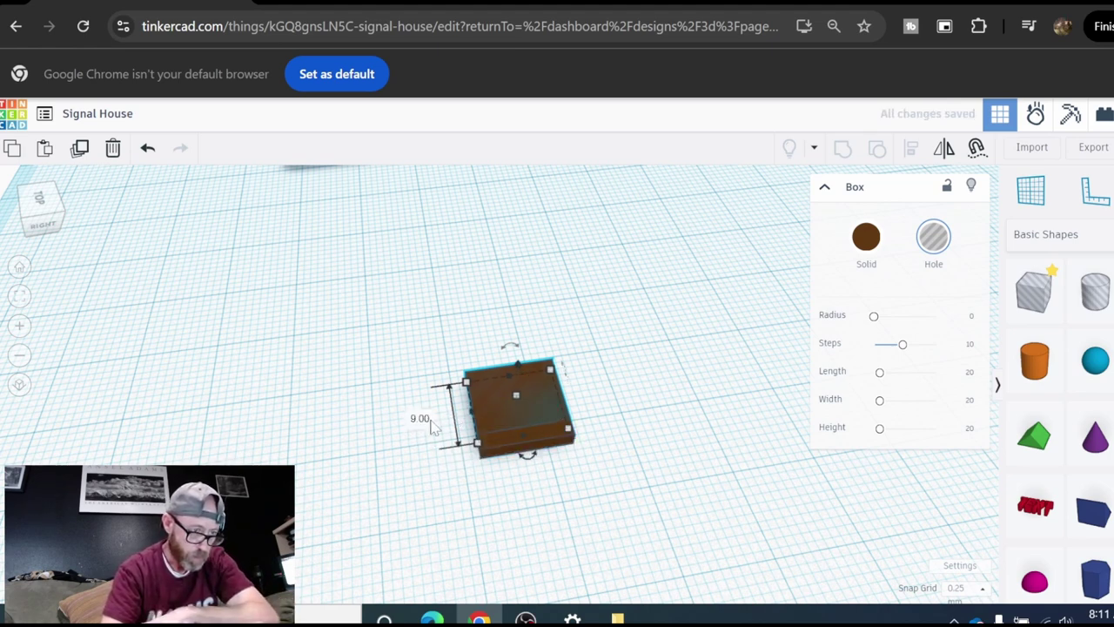
click(150, 153)
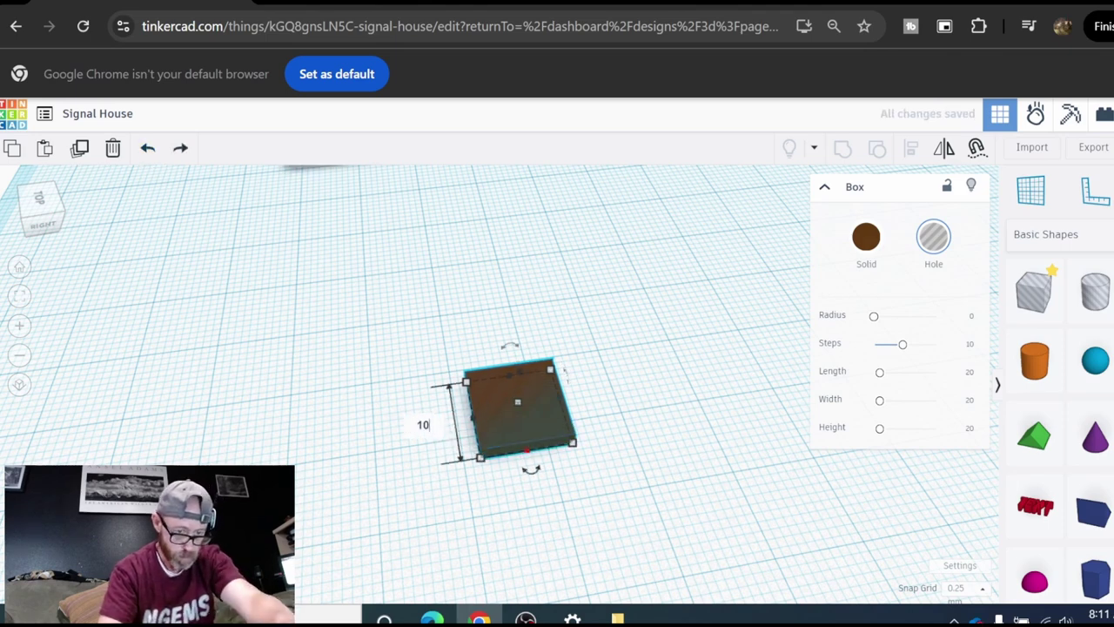
Step: Shrink the hole copy to 10 mm and then 9 mm in both directions from opposite sides, centering it within the brown box
text(10)
key(Return)
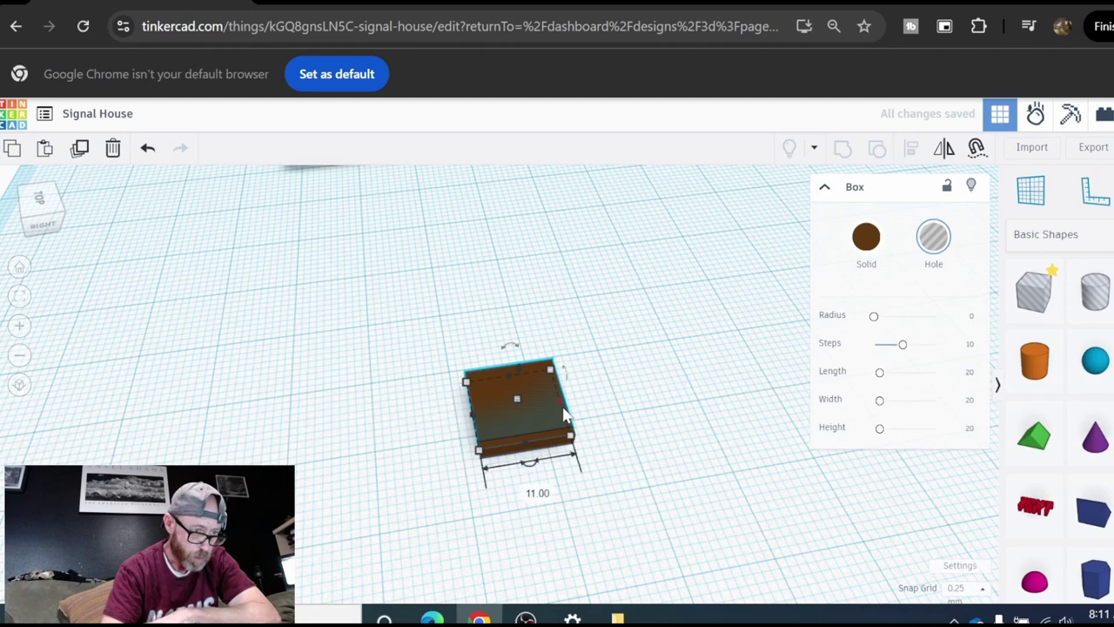
text(1)
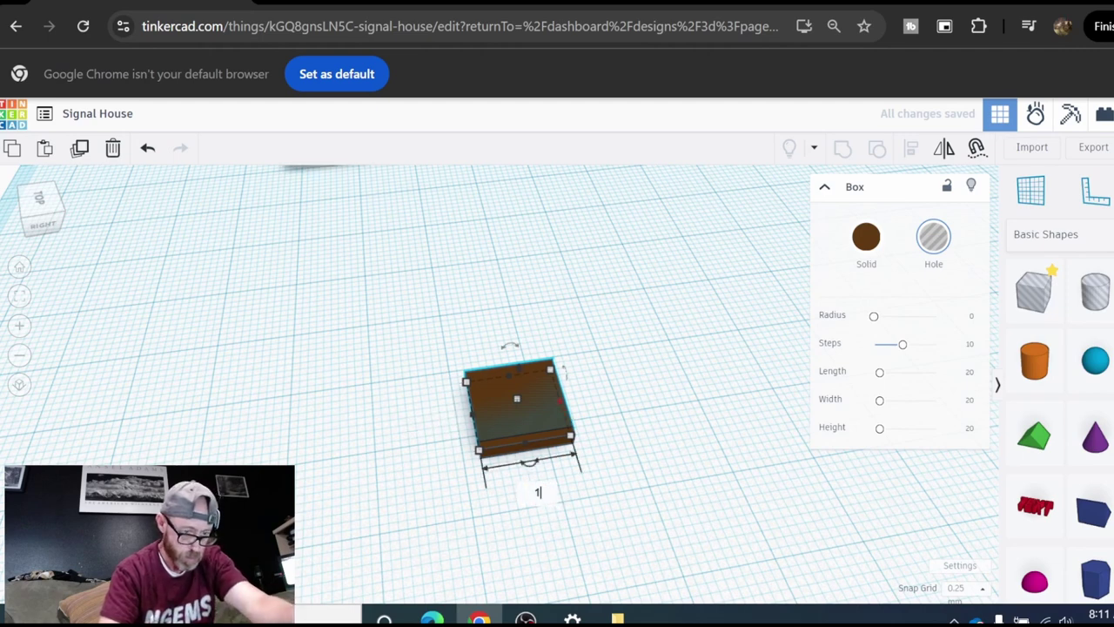
text(0)
key(Return)
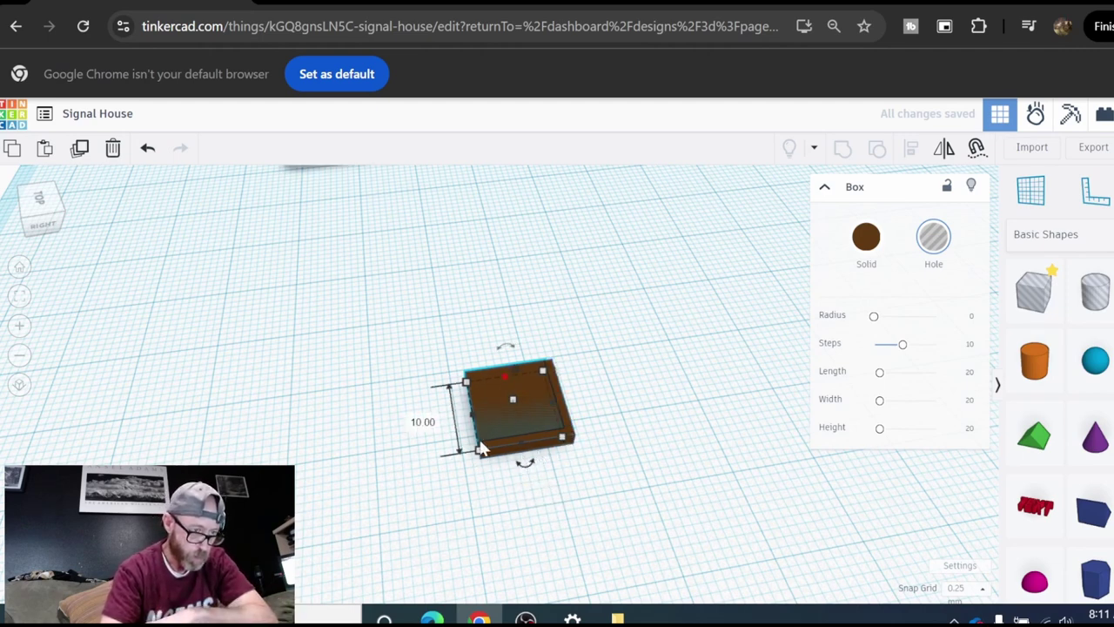
text(9)
key(Return)
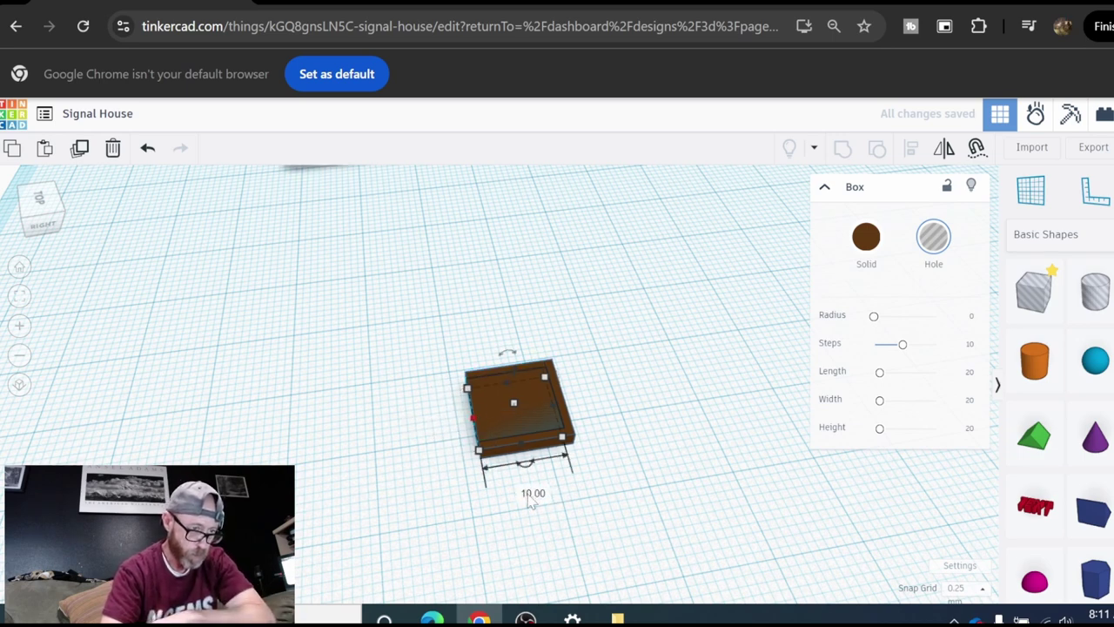
text(9)
key(Return)
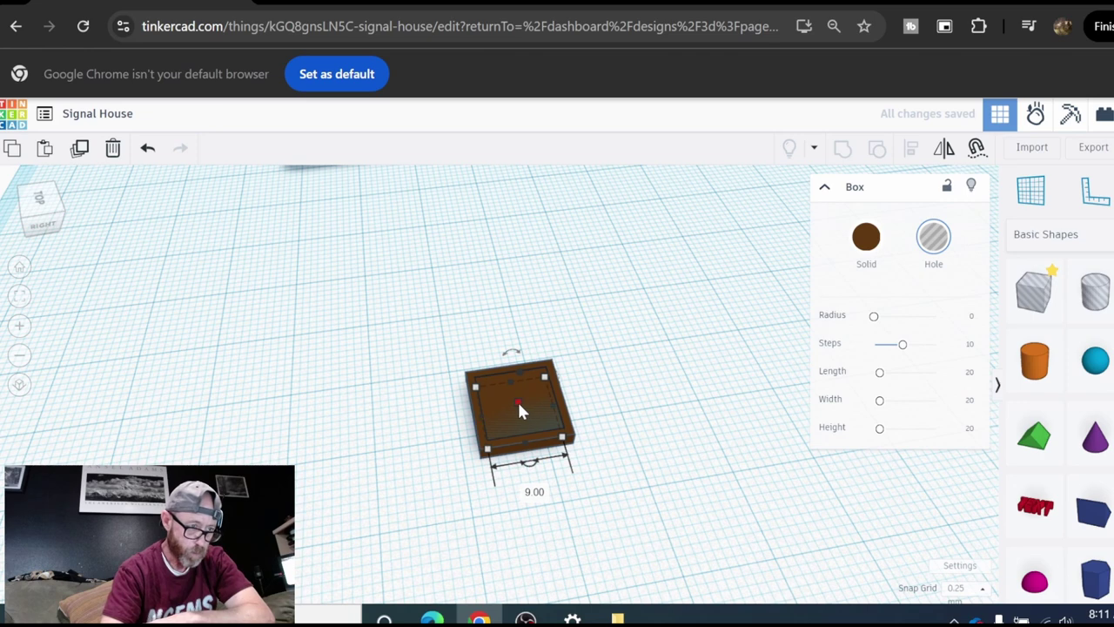
Step: Stretch the hole taller, lower it 0.25 mm below the workplane, and group it with the brown box to form an open frame
drag(518, 403, 522, 366)
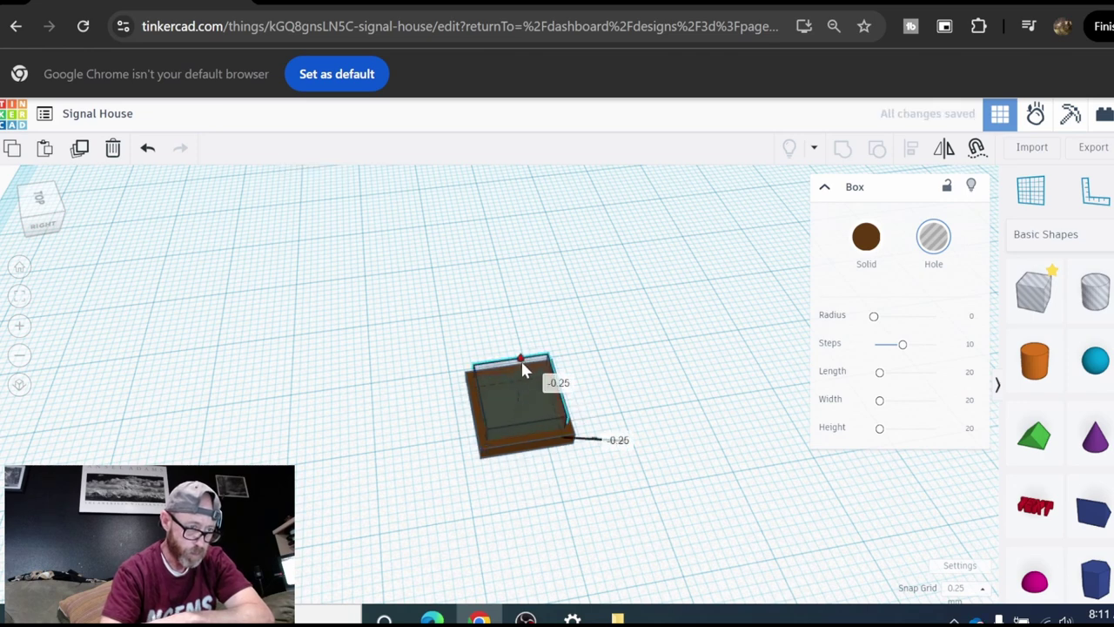
click(453, 348)
drag(458, 353, 624, 470)
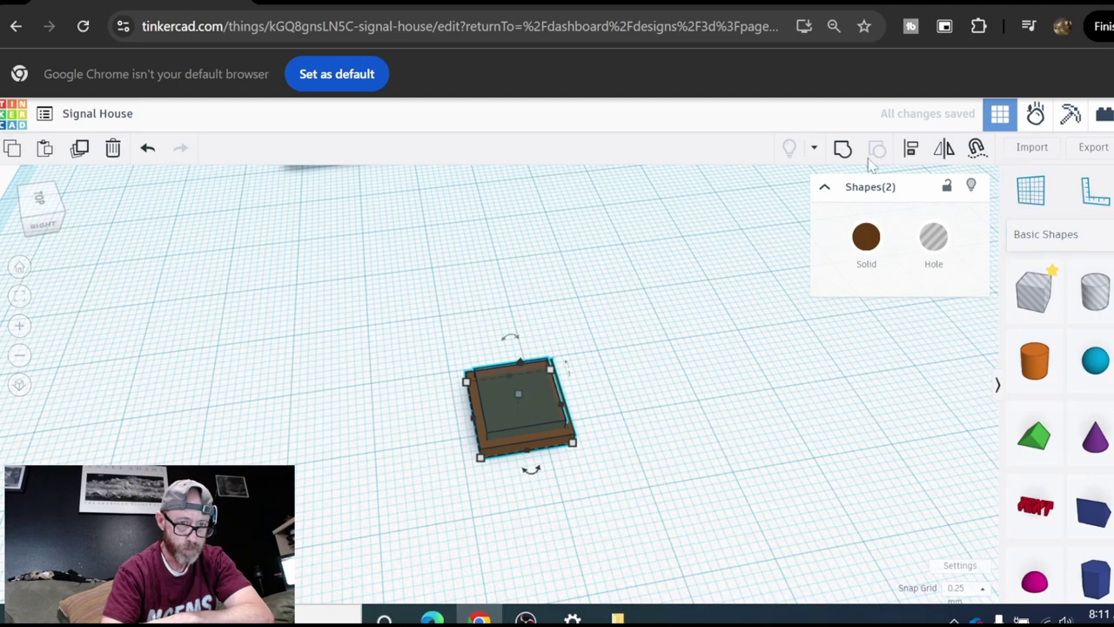
click(840, 155)
click(646, 442)
right_drag(692, 417, 716, 376)
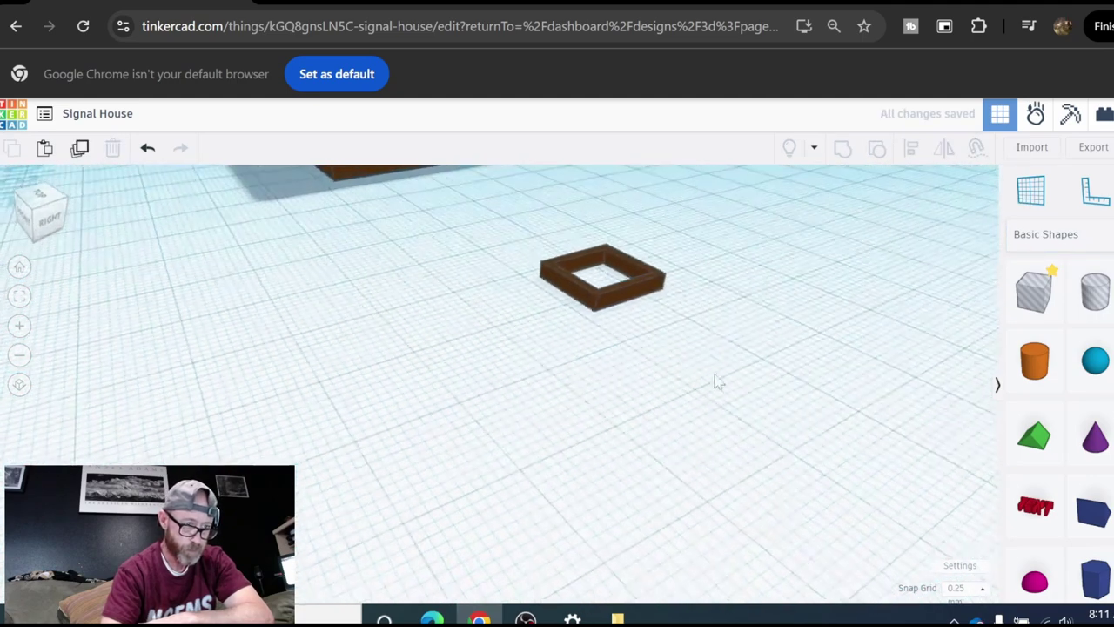
Step: Rotate the brown frame 90° so it stands upright
scroll(633, 475, down, 3)
right_drag(634, 483, 662, 352)
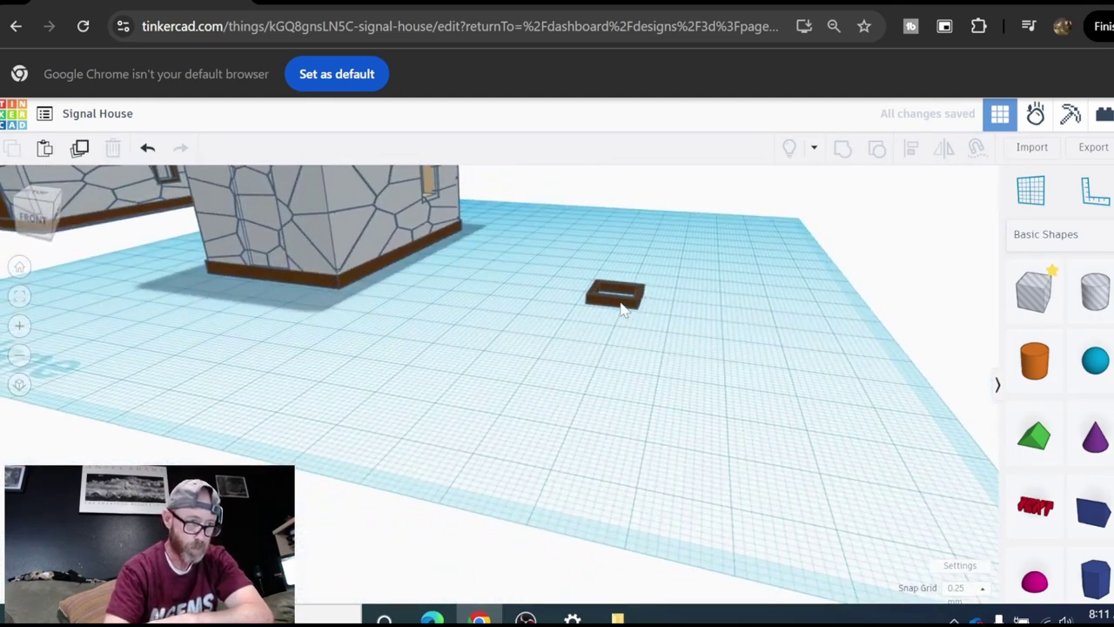
click(623, 289)
drag(623, 258, 666, 275)
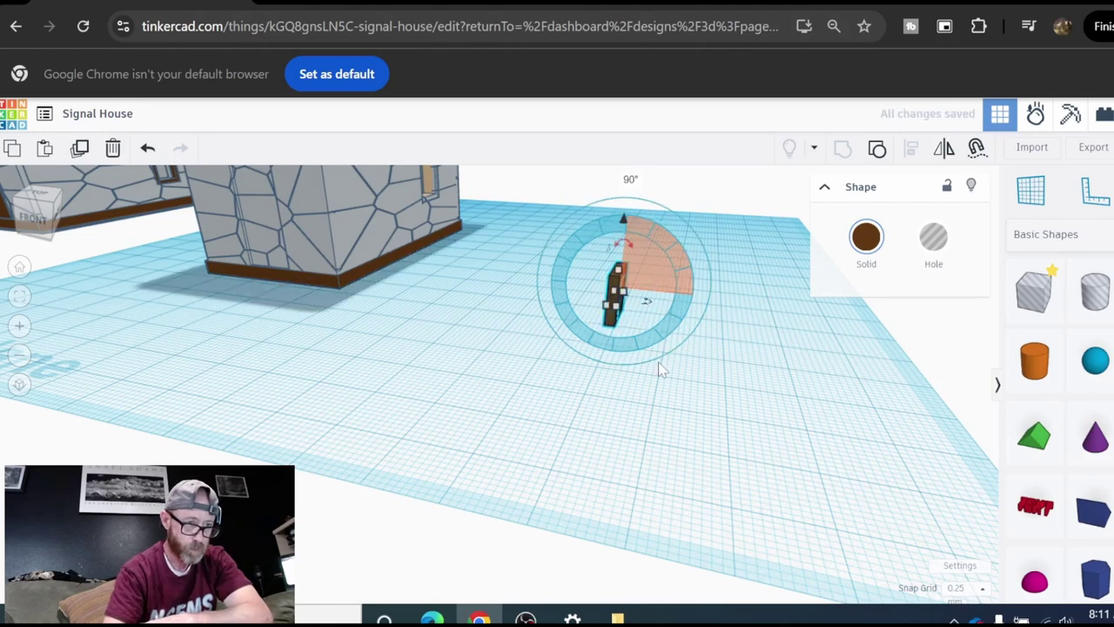
click(659, 368)
Step: Move the upright frame closer to the building and raise it 9 mm above the workplane
drag(611, 309, 531, 307)
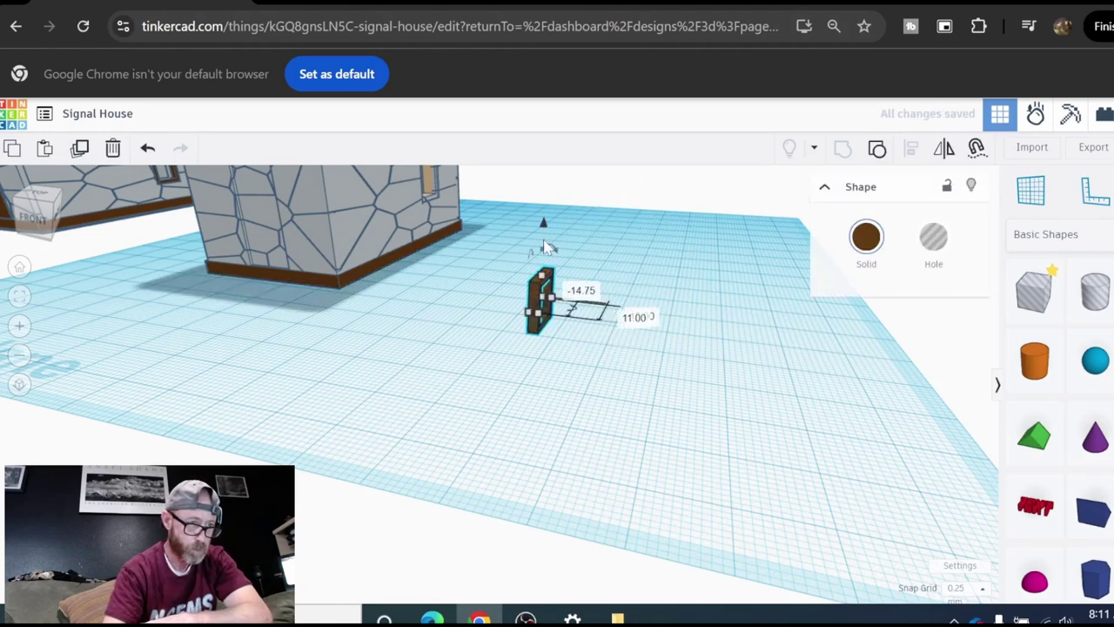
drag(544, 227, 544, 166)
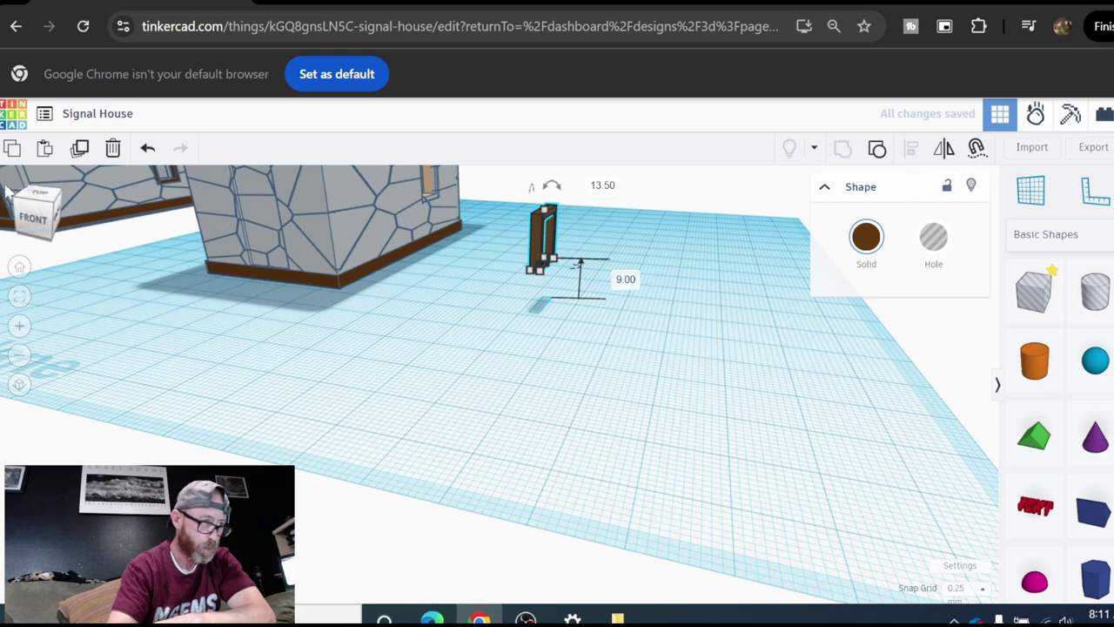
click(355, 328)
right_drag(355, 328, 603, 383)
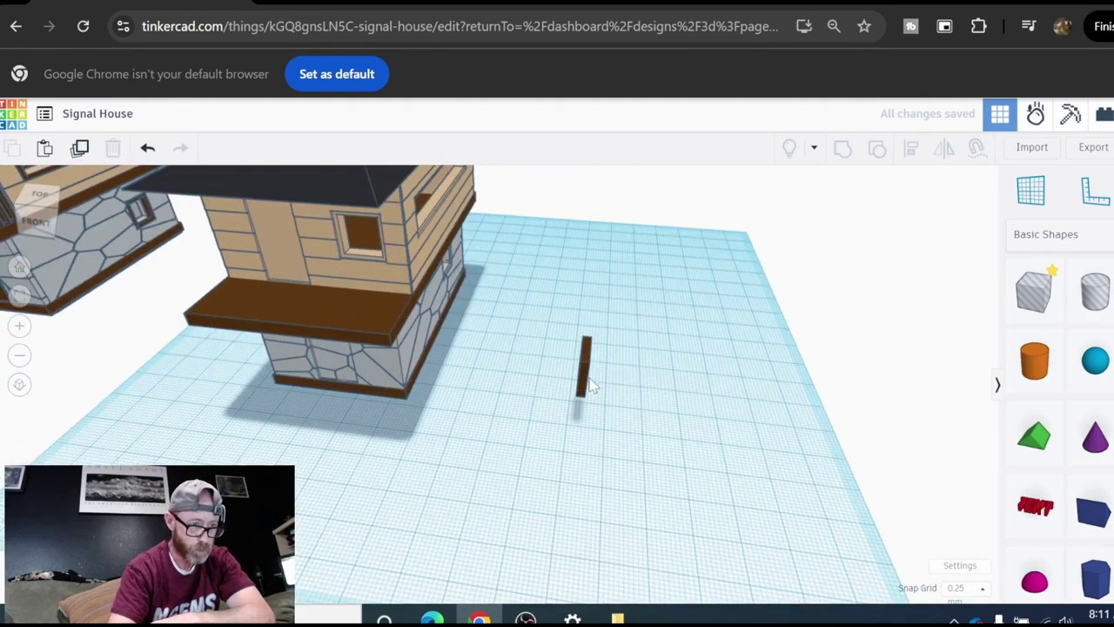
Step: Duplicate the frame, turn the copy to face the front wall, and raise it to 35.50 mm near the upper front window
drag(585, 382, 331, 466)
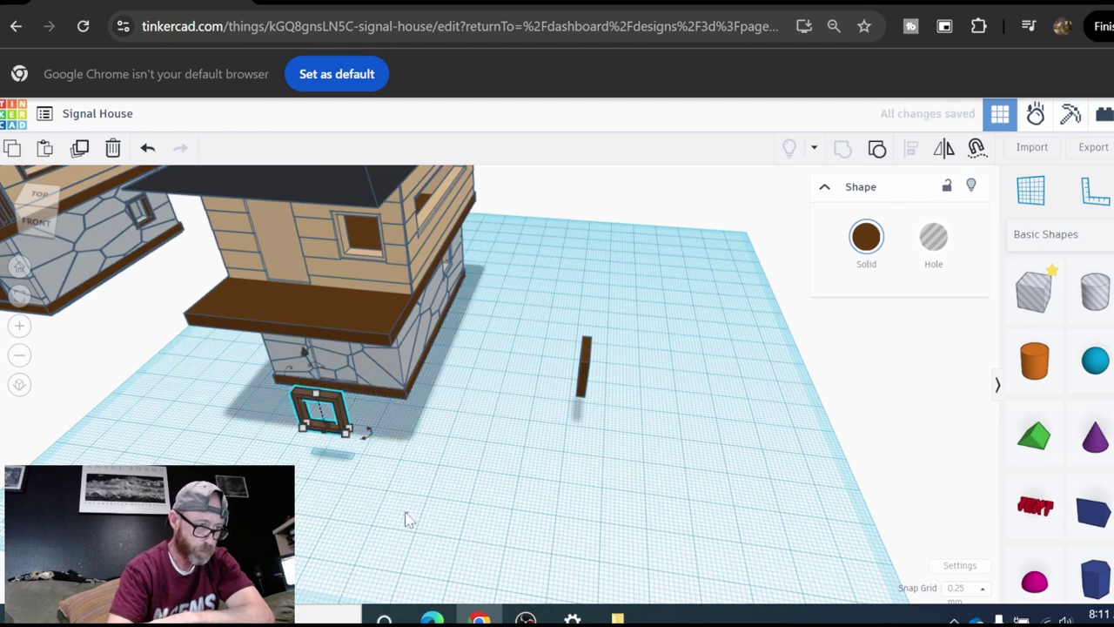
drag(321, 410, 371, 344)
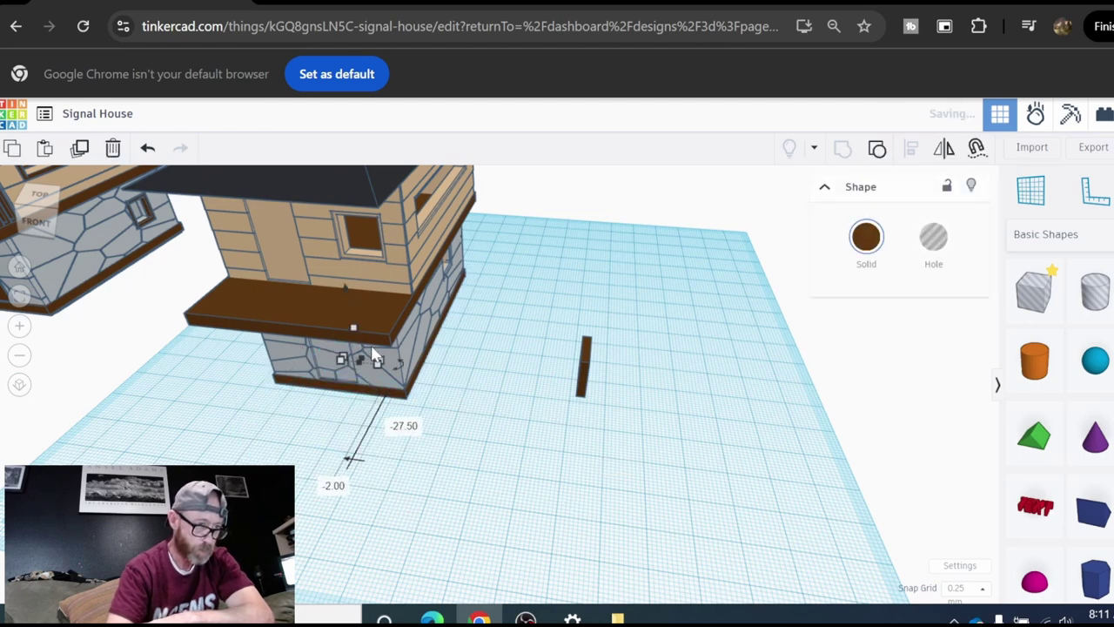
drag(343, 286, 349, 202)
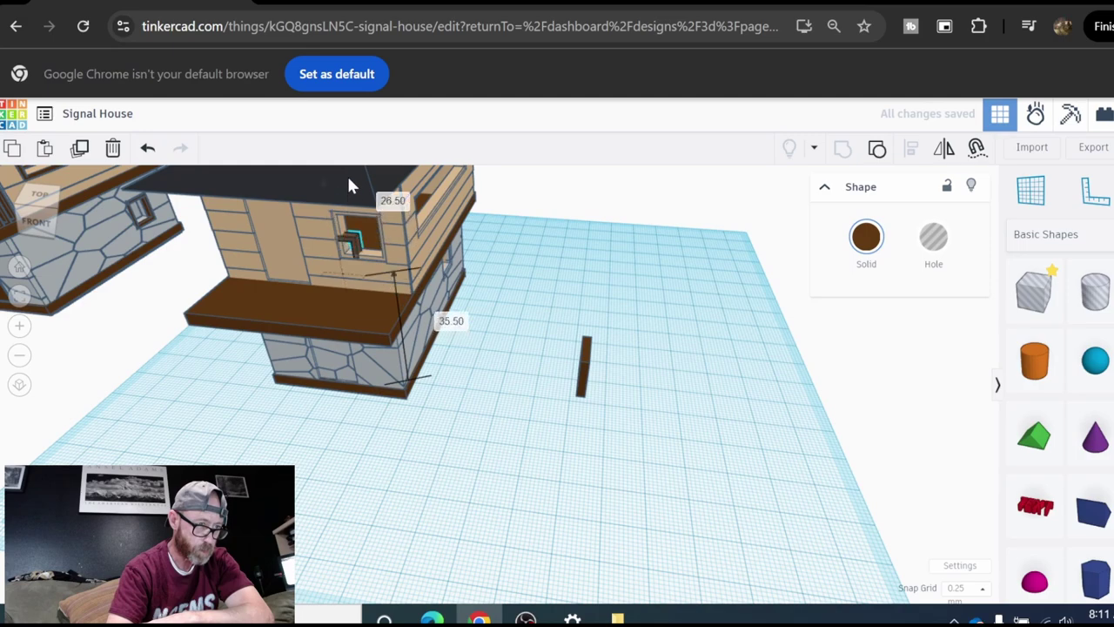
scroll(383, 248, up, 4)
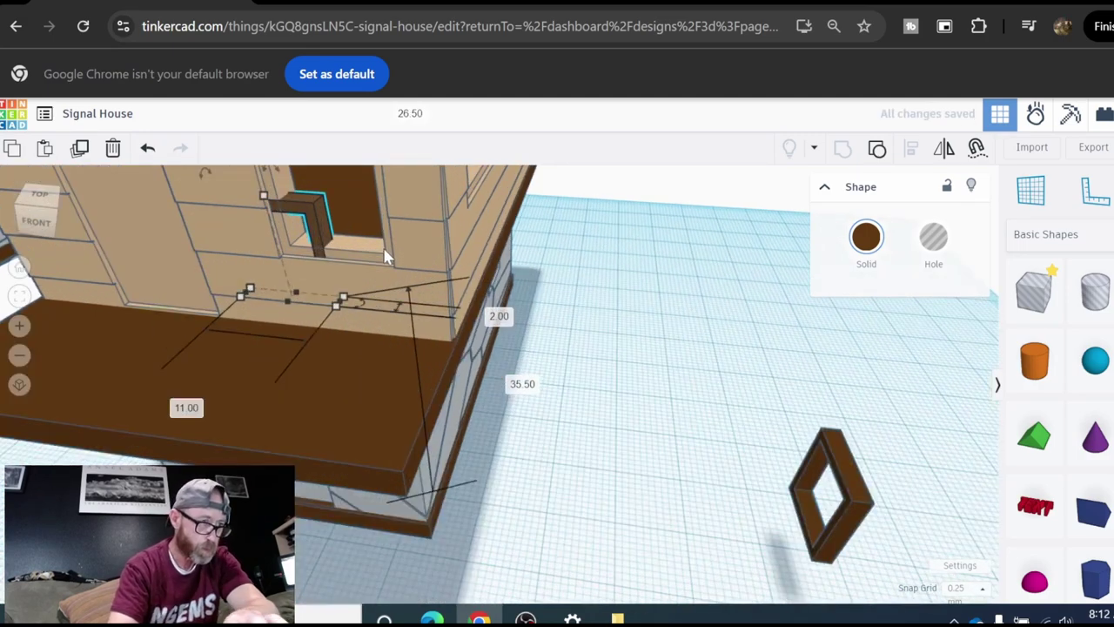
Step: Shift the frame copy sideways into the upper front window opening and raise it to 41.50 mm so it fits
right_drag(394, 266, 531, 378)
key(Right)
key(Right)
key(Right)
key(Right)
key(Right)
key(Right)
key(Right)
key(Right)
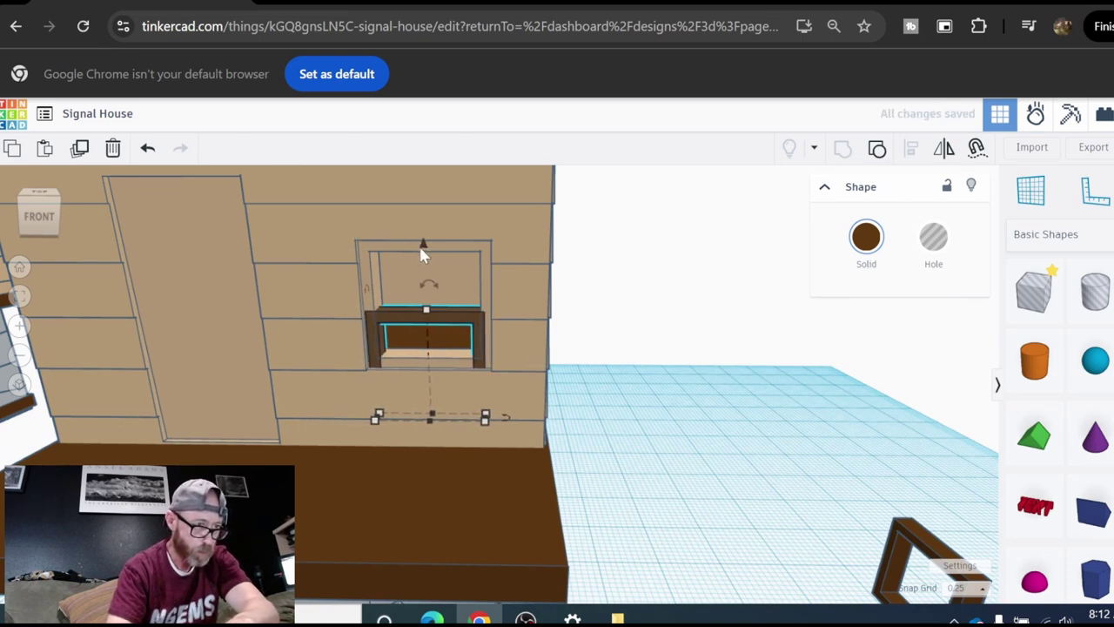
drag(424, 243, 420, 168)
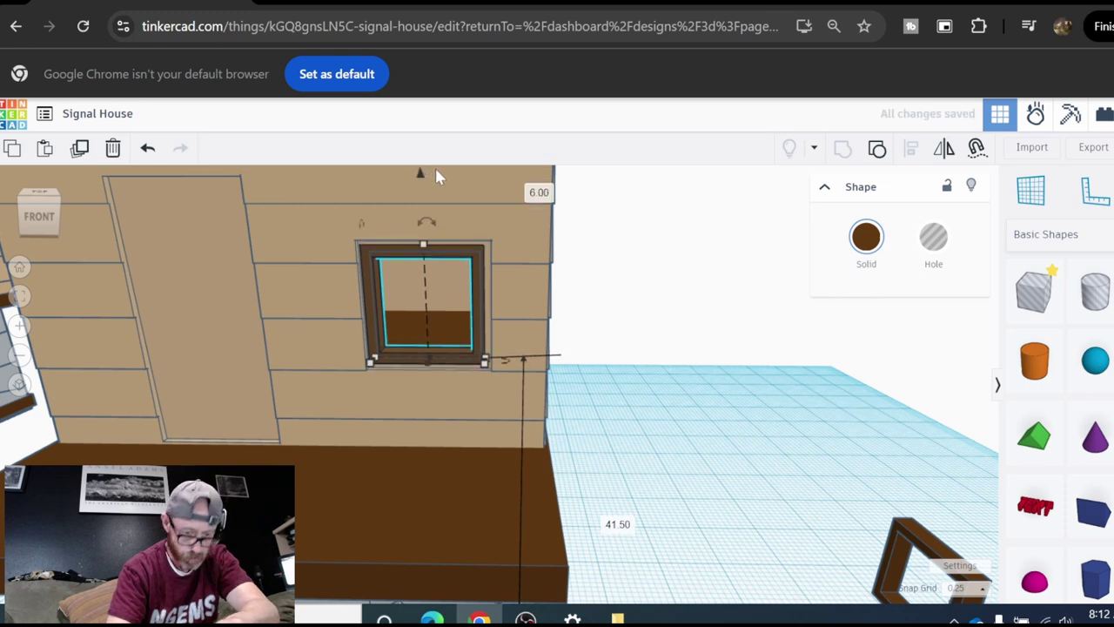
key(Right)
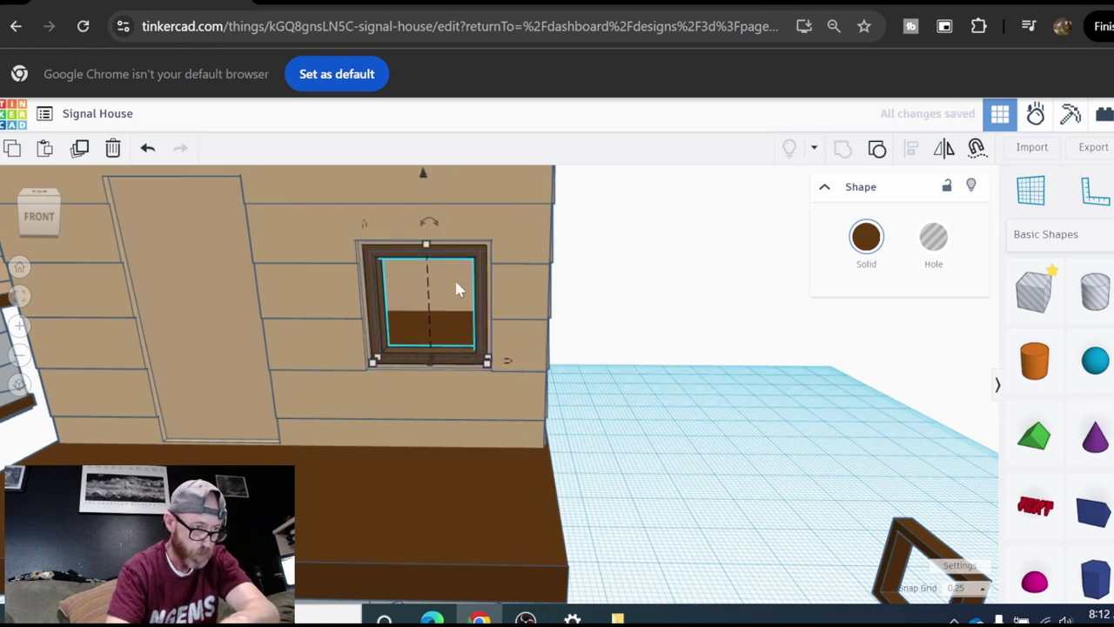
click(672, 364)
Step: Move the original frame to the lower window opening in the right stone wall and raise it to 13.75 mm
right_drag(670, 356, 537, 366)
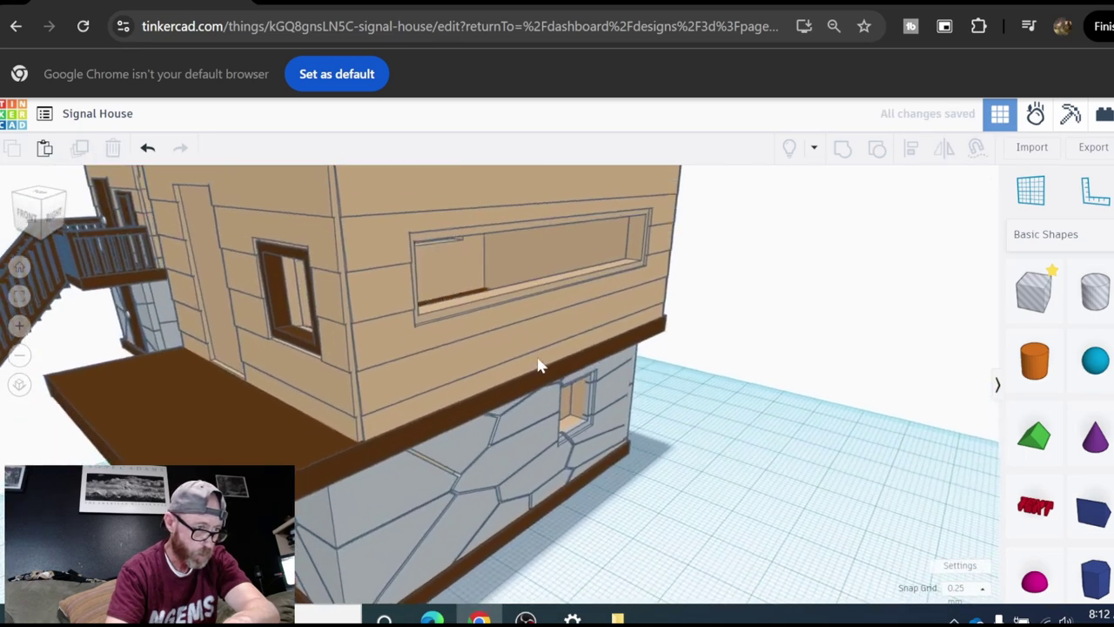
scroll(539, 364, down, 6)
drag(615, 499, 550, 380)
scroll(580, 371, up, 5)
scroll(581, 371, up, 3)
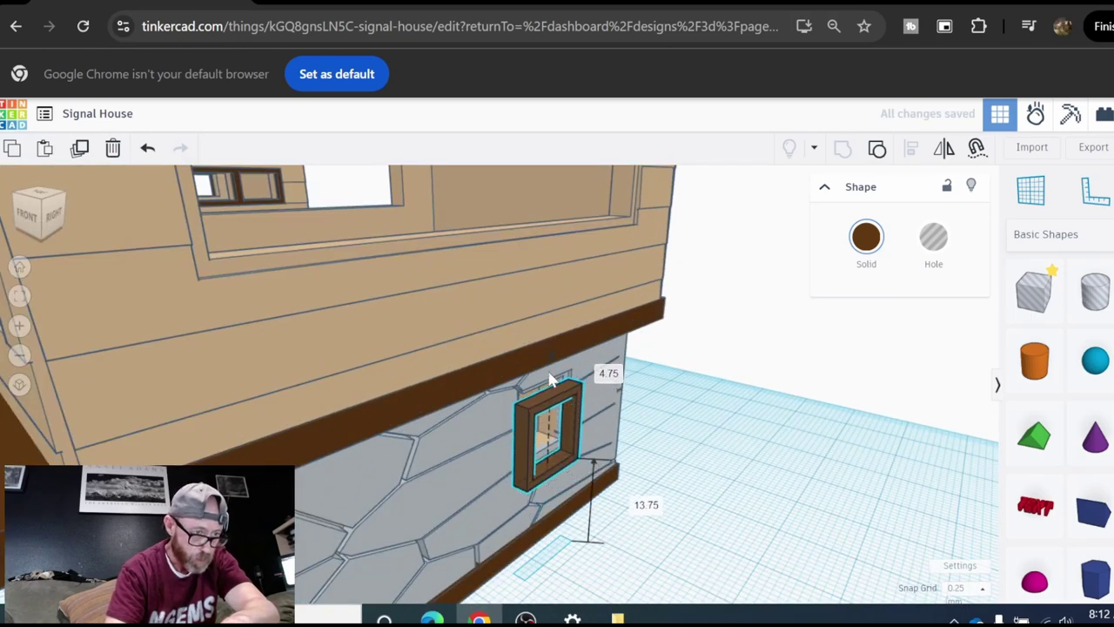
scroll(550, 380, up, 5)
Step: Fine-tune the frame's height and nudge it until it lines up with the lower right-wall window opening
drag(478, 424, 493, 357)
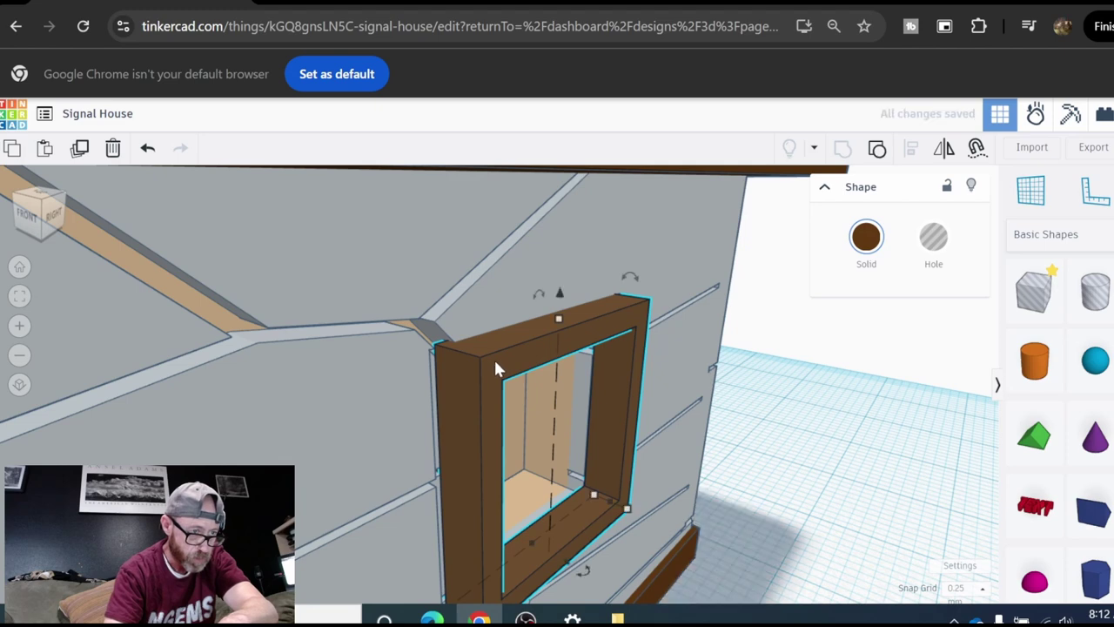
scroll(489, 353, down, 5)
scroll(544, 338, up, 2)
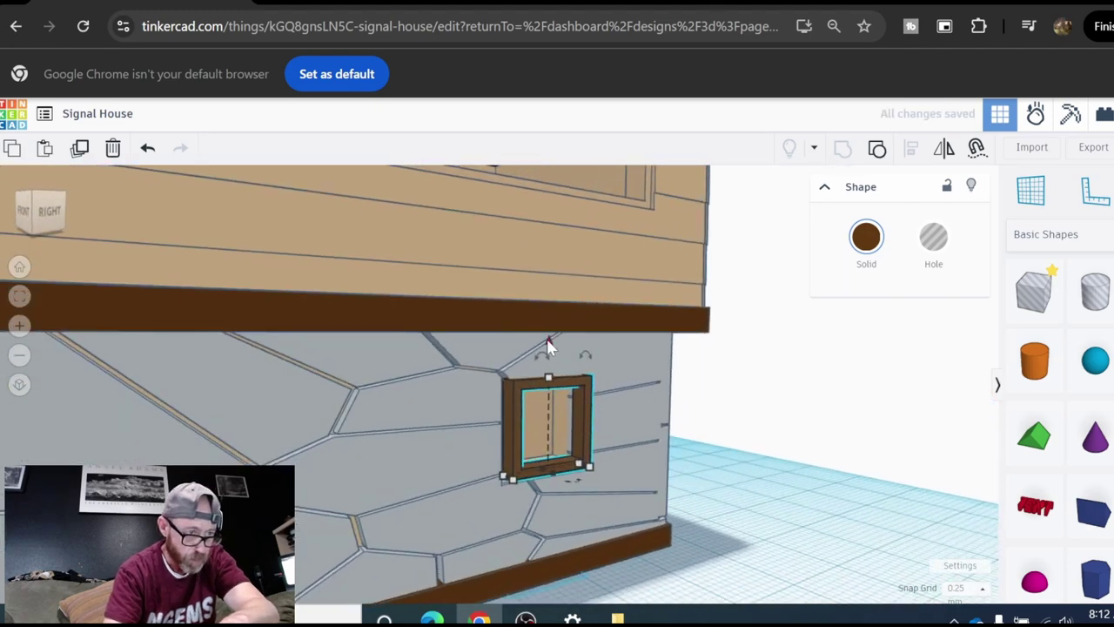
scroll(550, 383, up, 3)
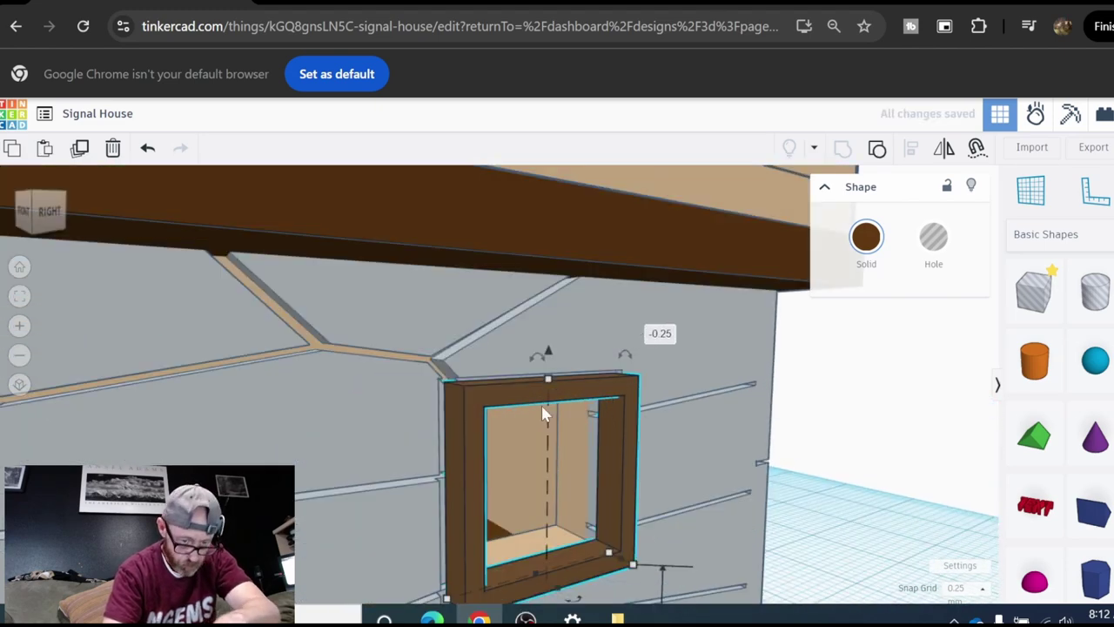
key(Up)
key(Up)
key(Up)
scroll(546, 396, down, 2)
scroll(550, 396, down, 3)
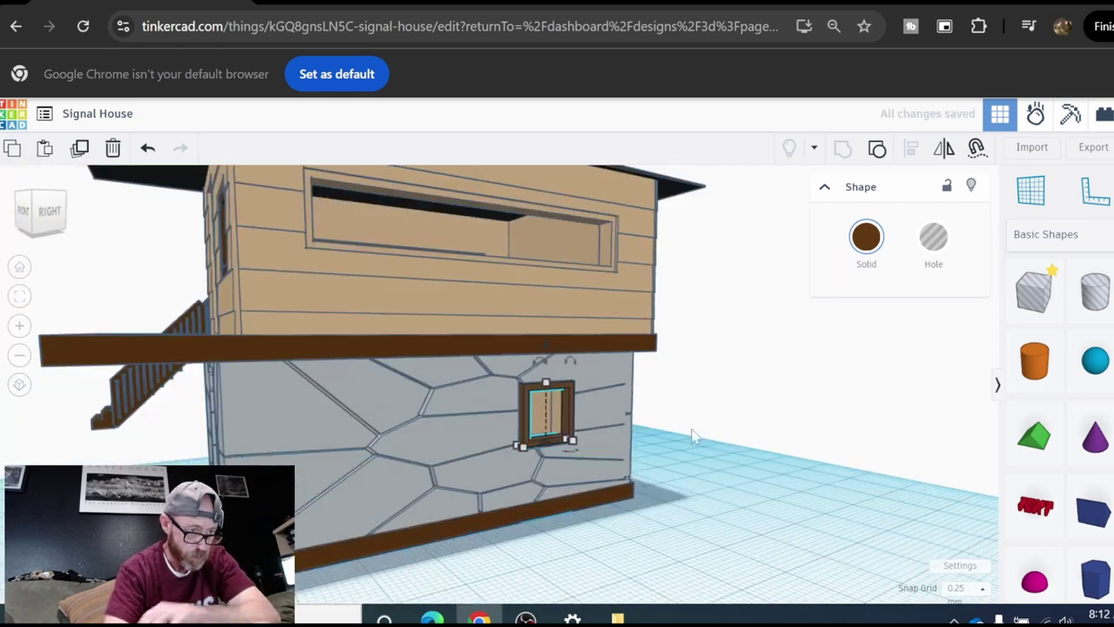
Step: Duplicate the lower right-wall window frame in place
click(587, 458)
click(541, 445)
scroll(542, 446, down, 3)
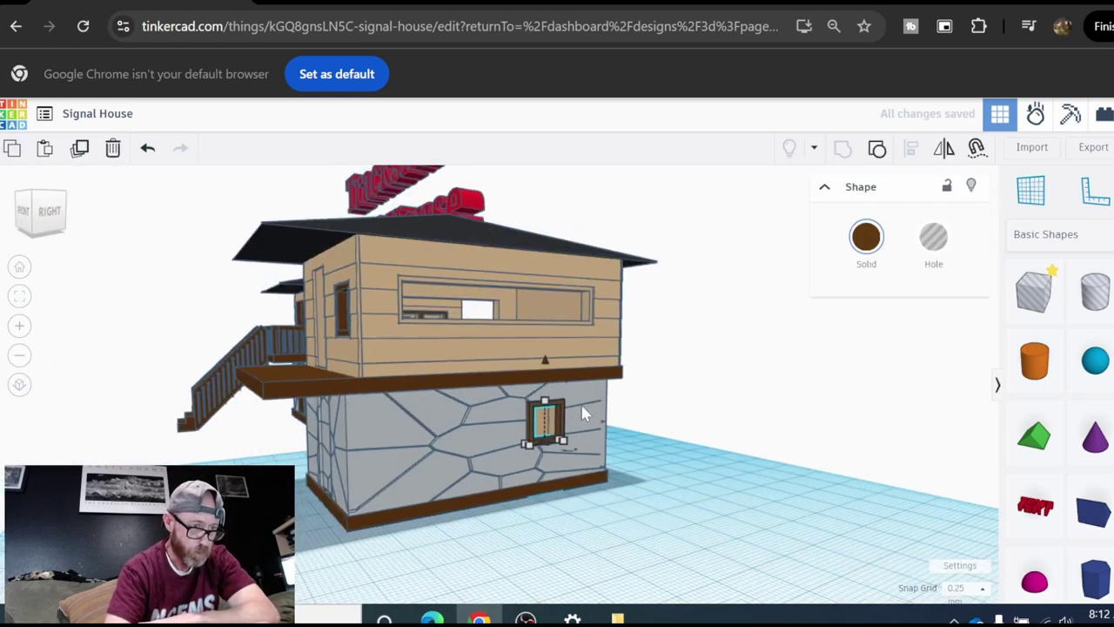
right_drag(541, 446, 597, 409)
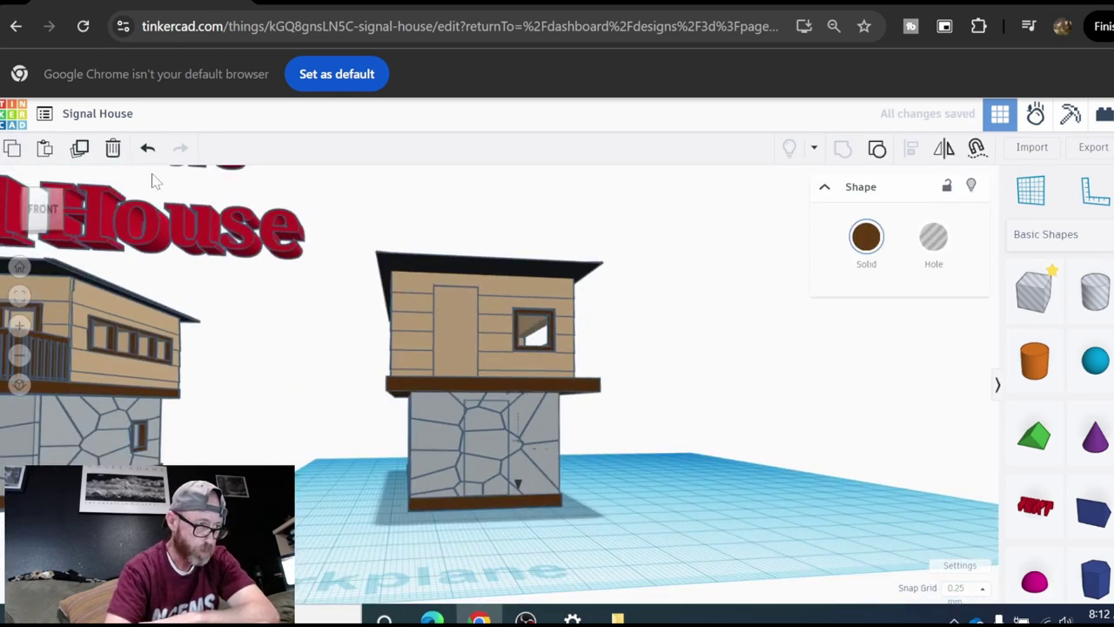
click(82, 150)
right_drag(212, 294, 422, 466)
Step: Move the duplicate frame across the building until it fills the lower window opening in the left stone wall
scroll(413, 481, up, 10)
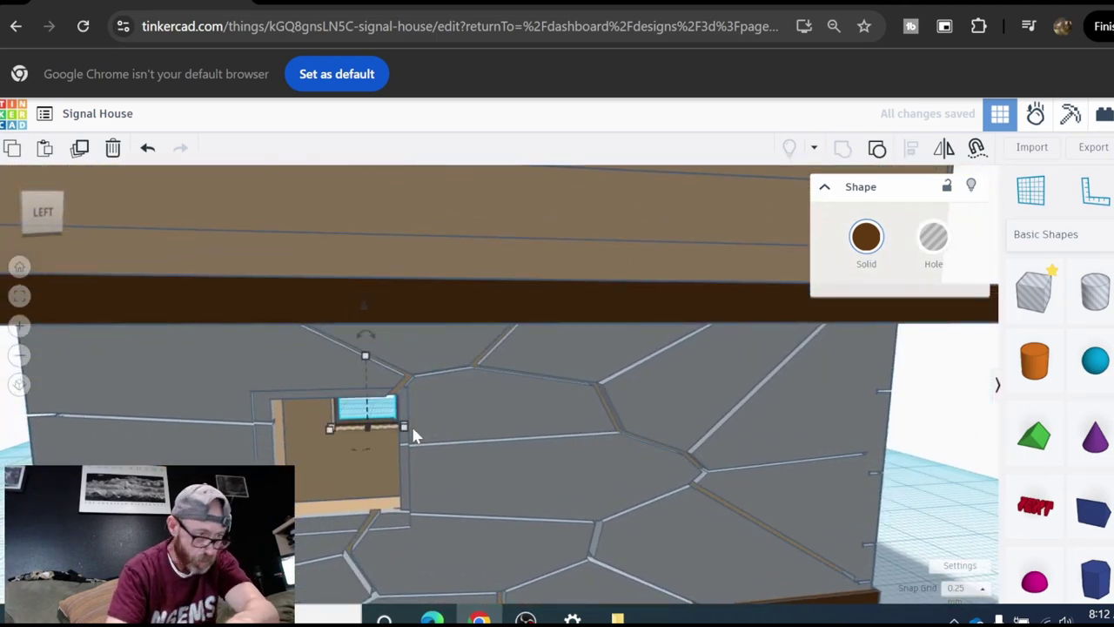
key(Down)
key(Down)
key(Down)
key(Down)
key(Down)
key(Down)
key(Down)
key(Down)
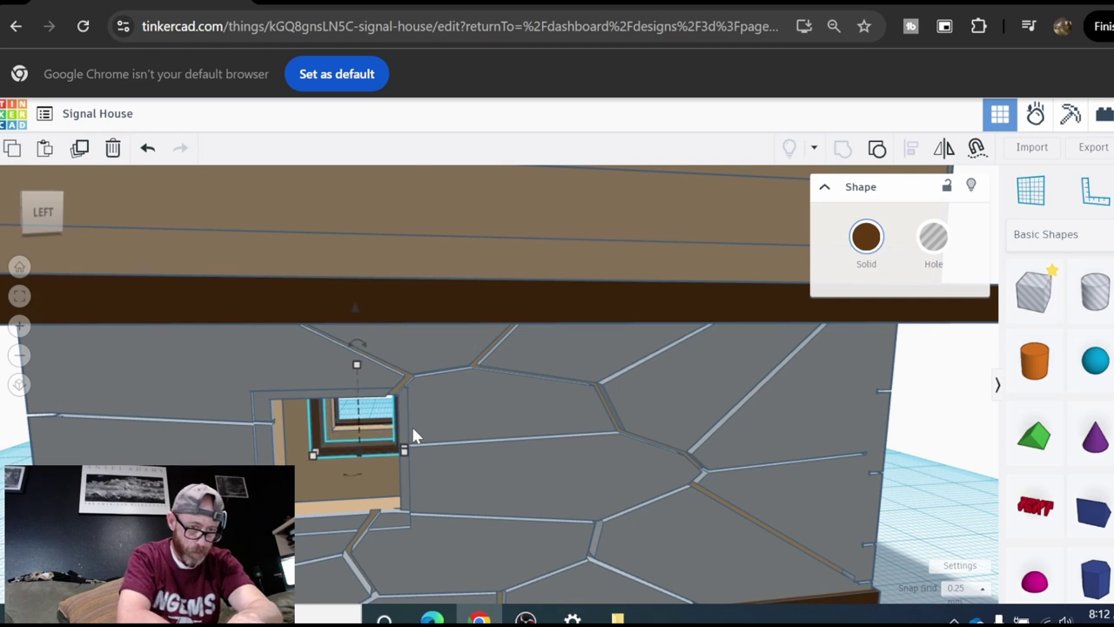
key(Down)
key(Down)
key(Down)
key(Down)
key(Down)
key(Down)
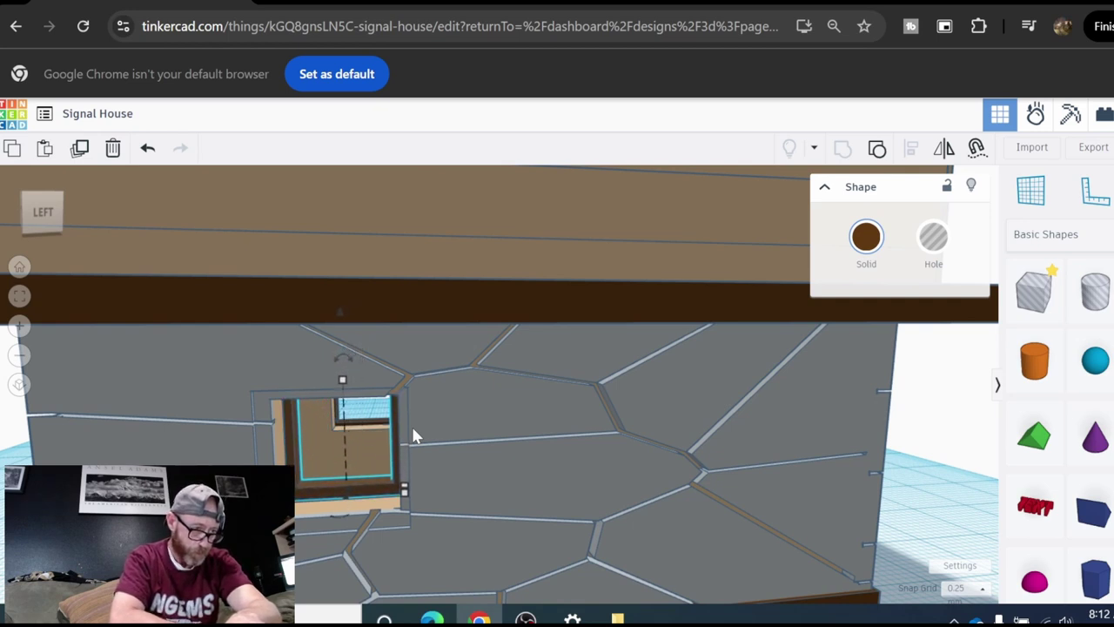
key(Down)
key(Down)
key(Down)
key(Down)
key(Down)
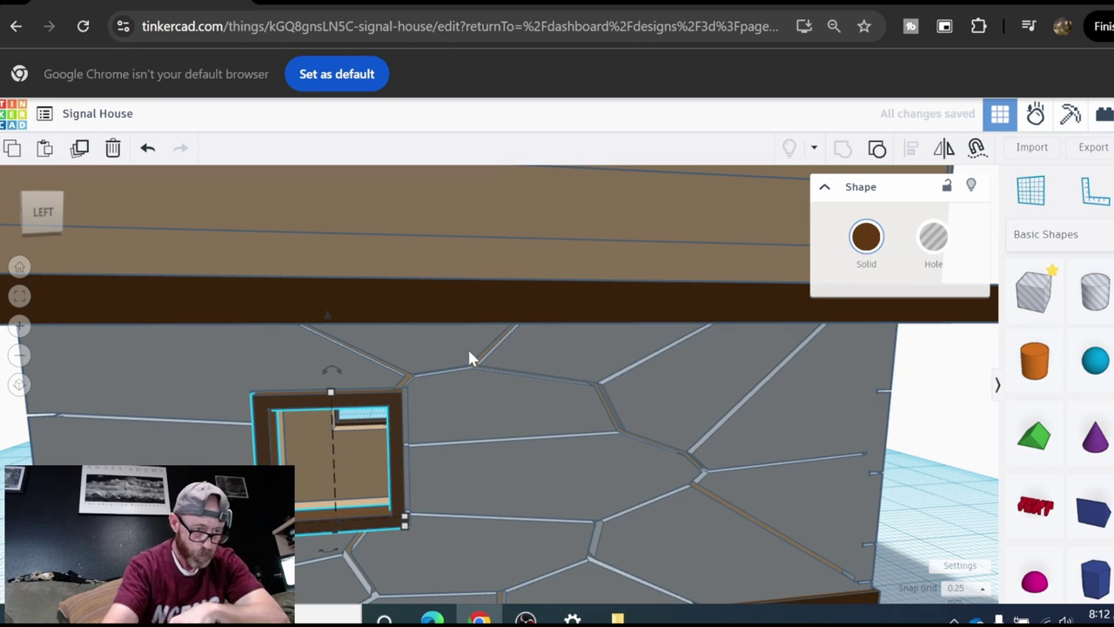
Step: Examine the framed window row on the side of the finished signal house as a reference
scroll(429, 398, down, 1)
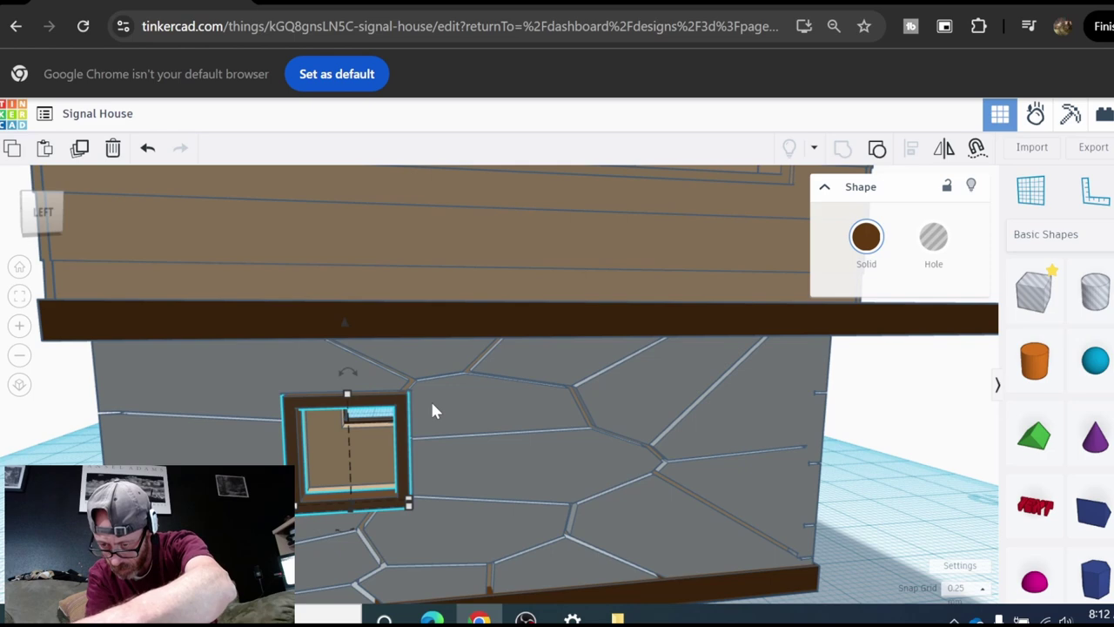
scroll(440, 402, up, 3)
scroll(749, 433, down, 3)
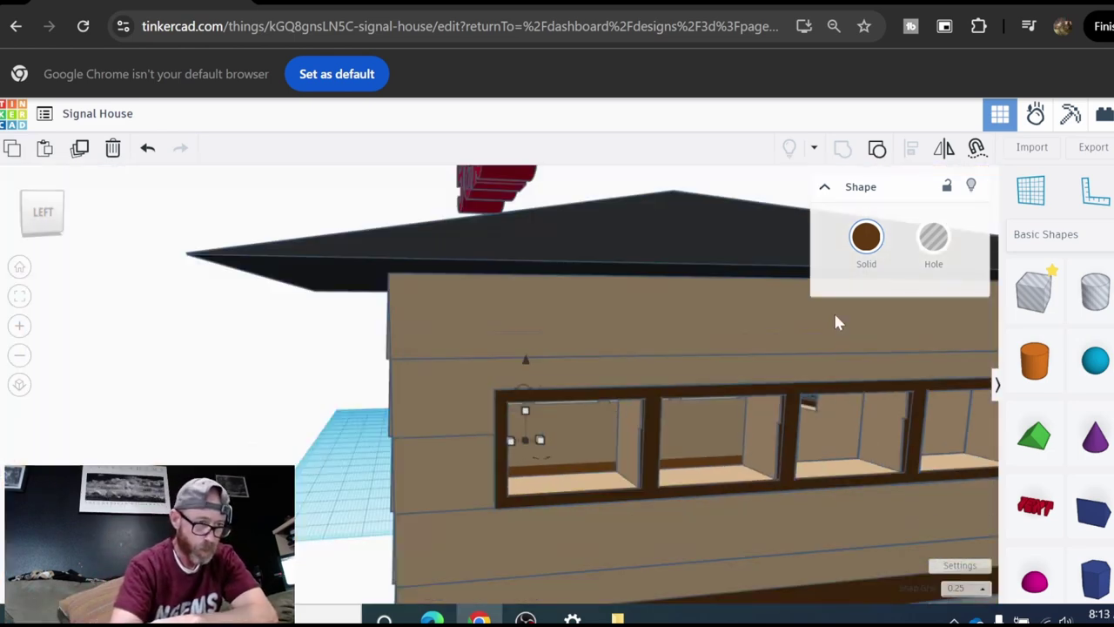
right_drag(834, 310, 564, 327)
scroll(624, 370, down, 2)
scroll(625, 369, down, 5)
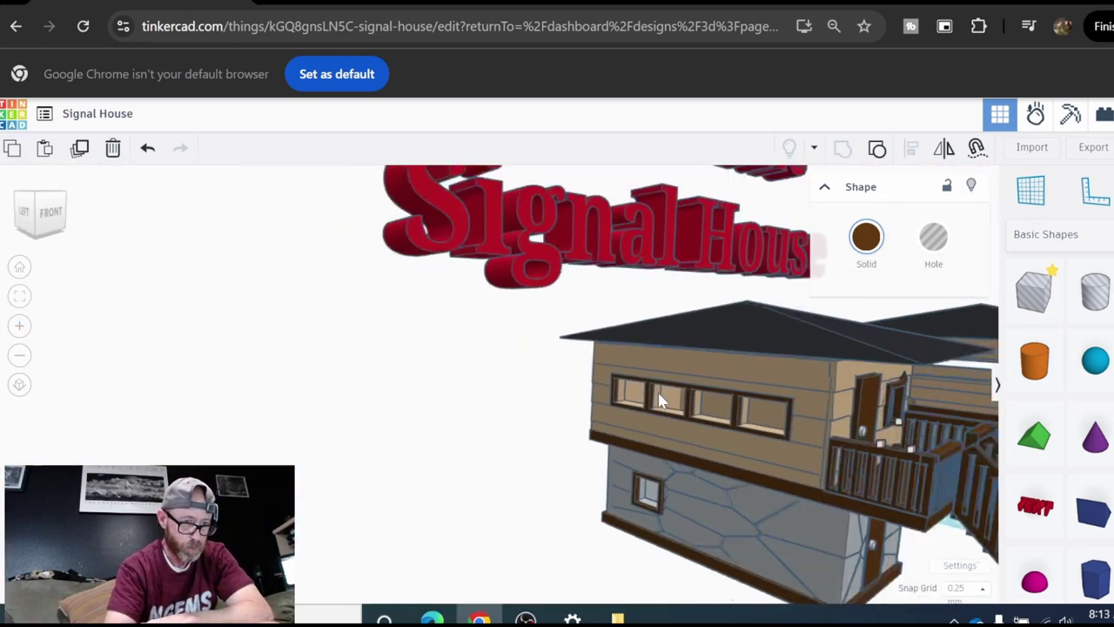
Step: Place a solid box beside the unfinished signal house and size it 2 mm wide, about 52 mm long and 9 mm high
middle_drag(803, 409, 608, 373)
right_drag(607, 372, 375, 379)
scroll(714, 474, up, 1)
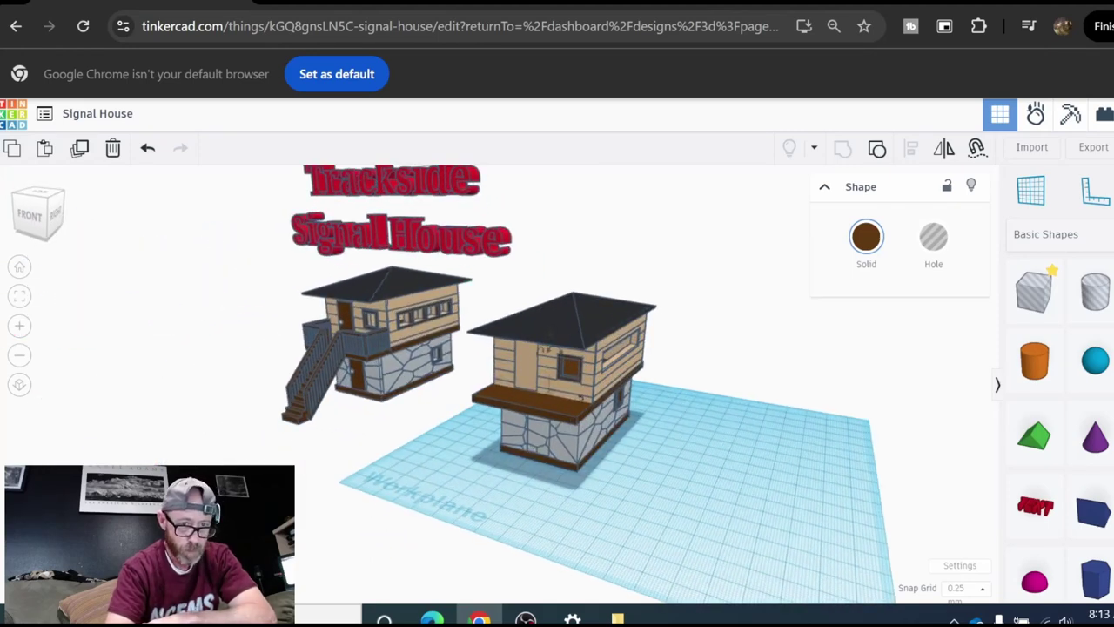
drag(1111, 292, 678, 501)
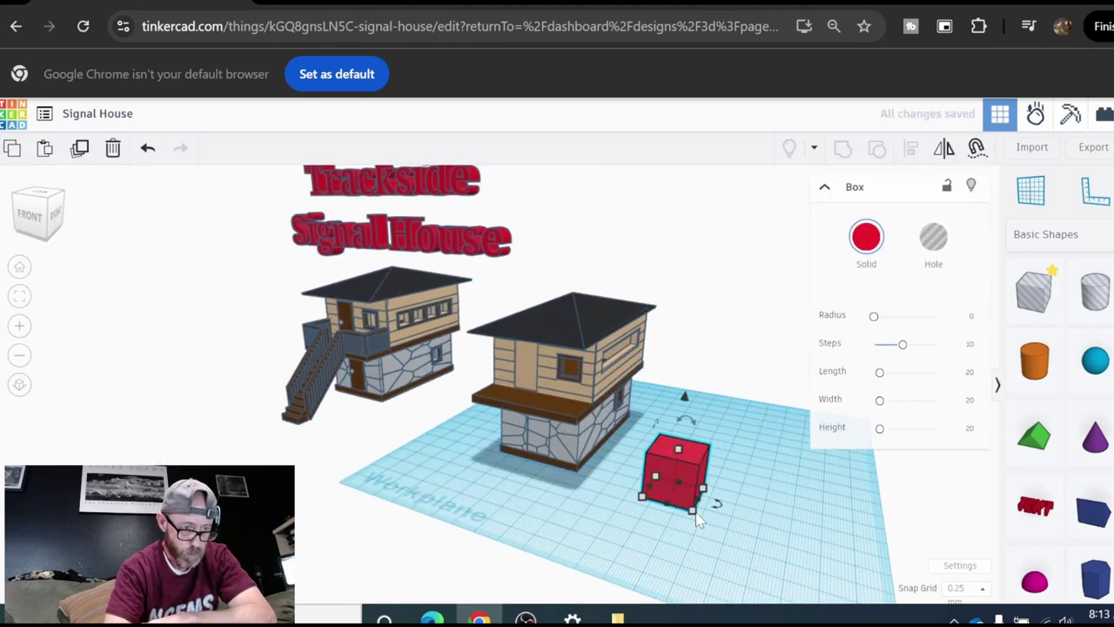
mouse_move(695, 513)
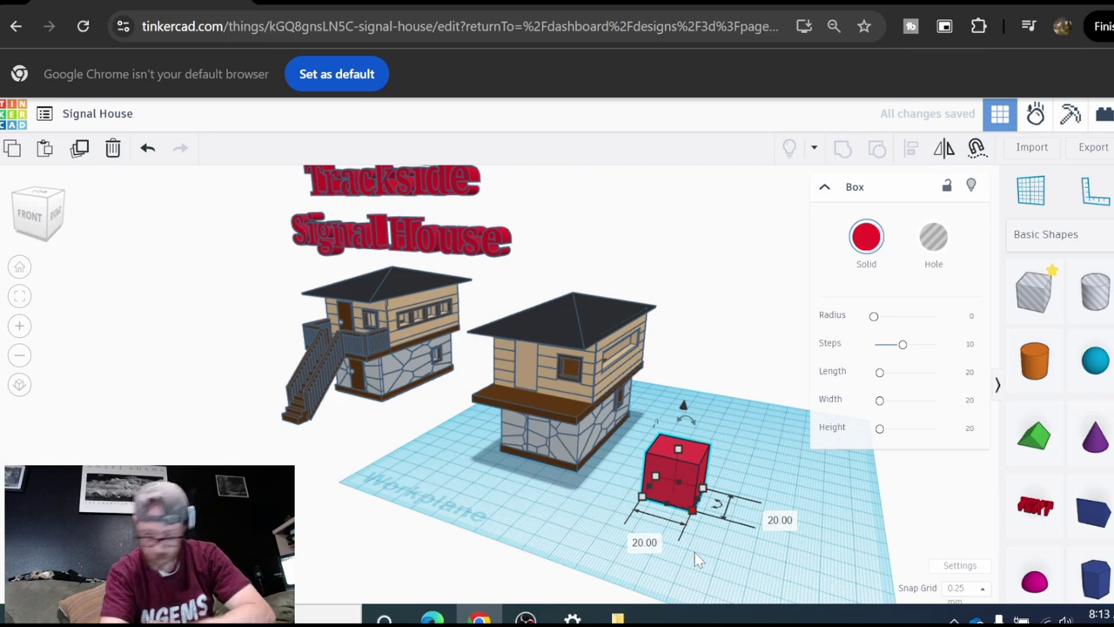
click(643, 544)
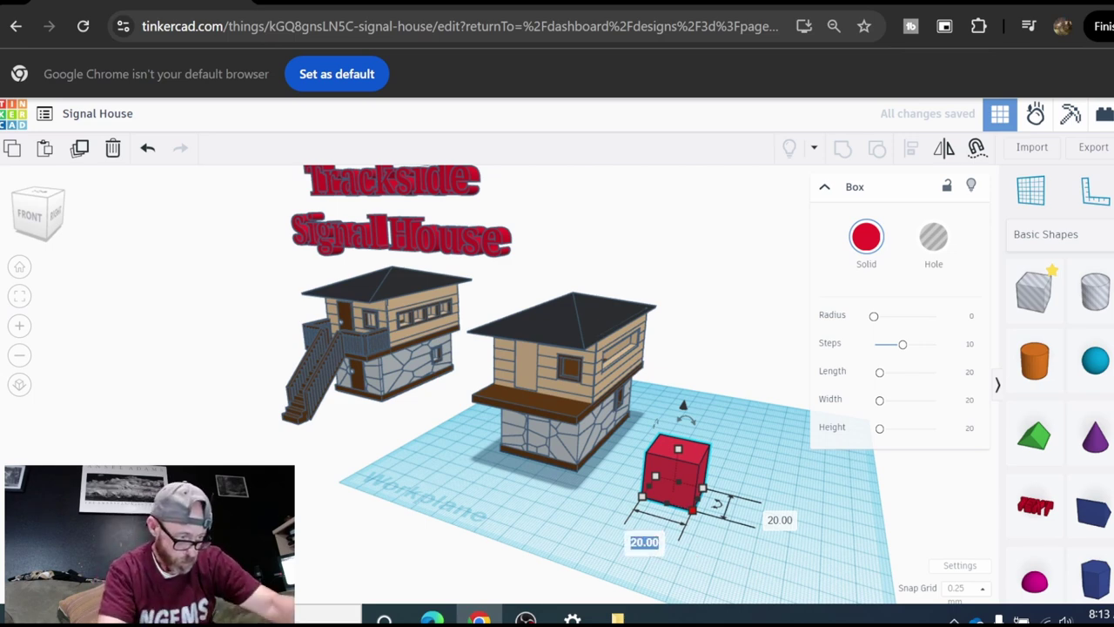
text(2)
key(Return)
click(730, 510)
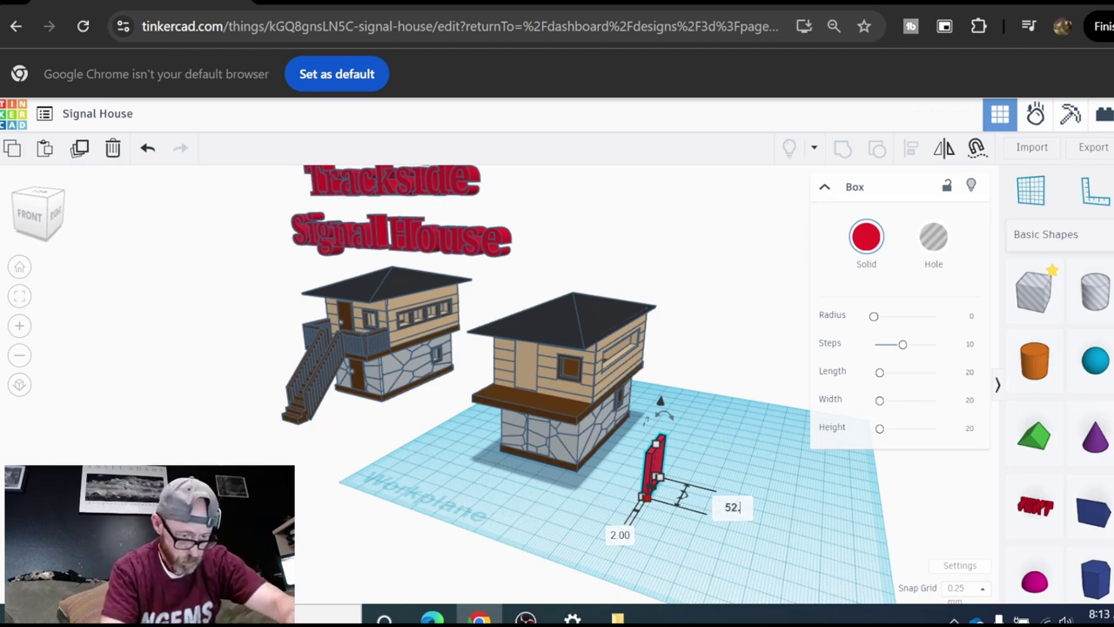
key(Return)
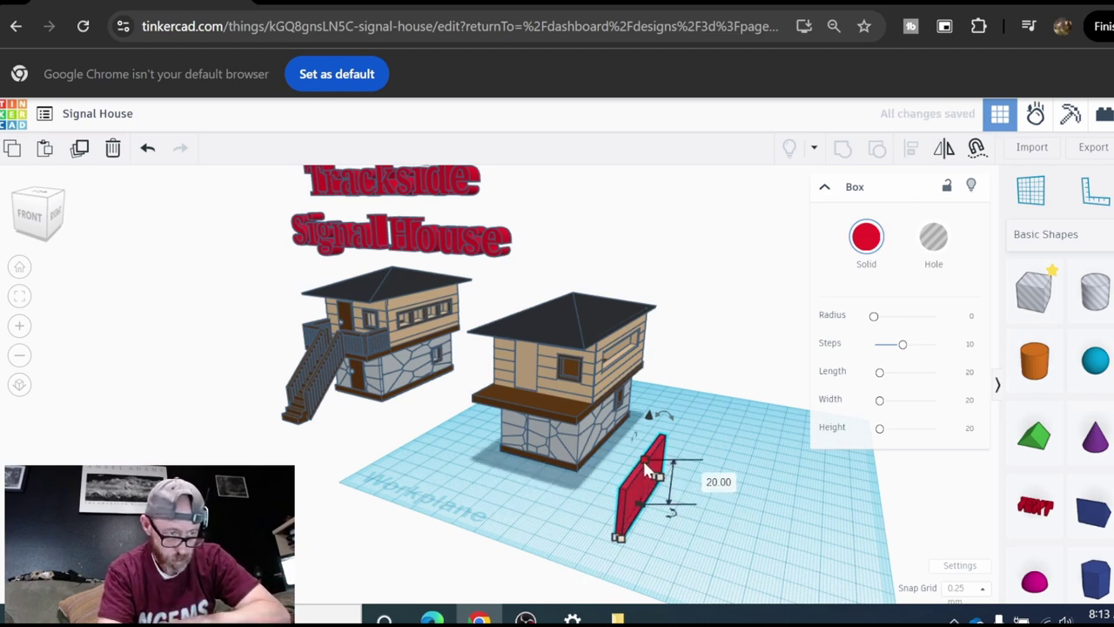
click(718, 481)
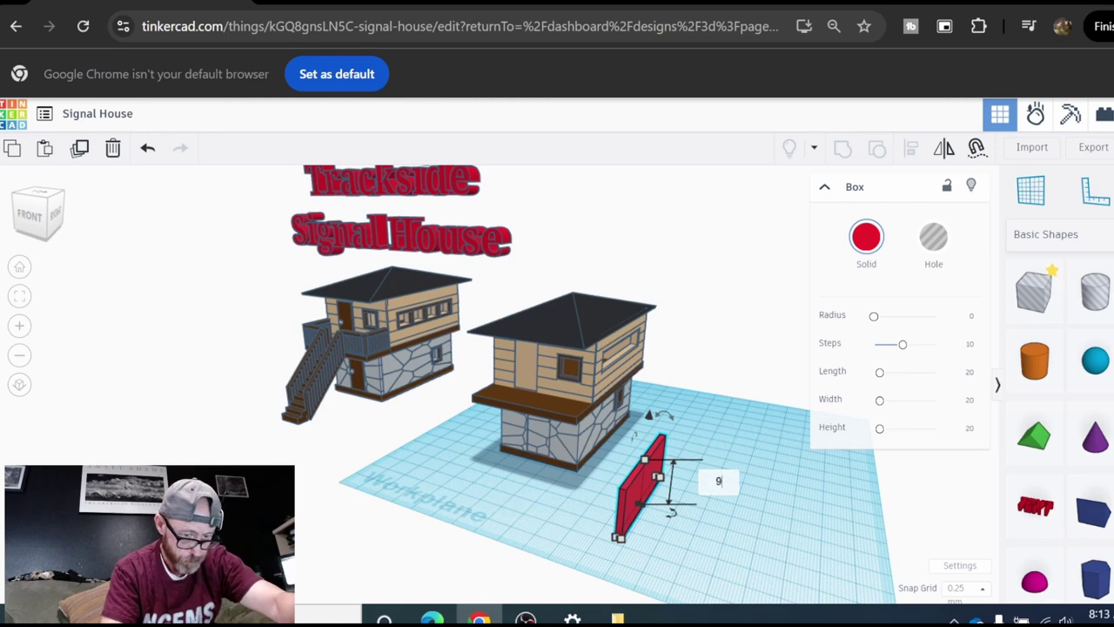
key(Return)
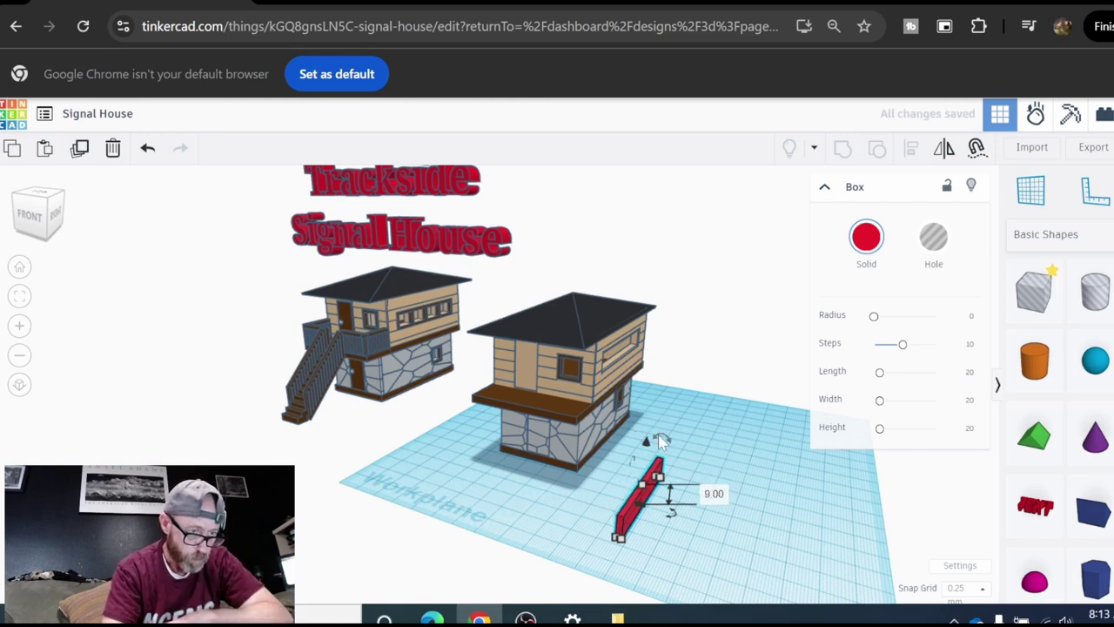
Step: Lay the long thin box flat on the workplane and colour it dark brown
drag(661, 440, 640, 465)
click(862, 240)
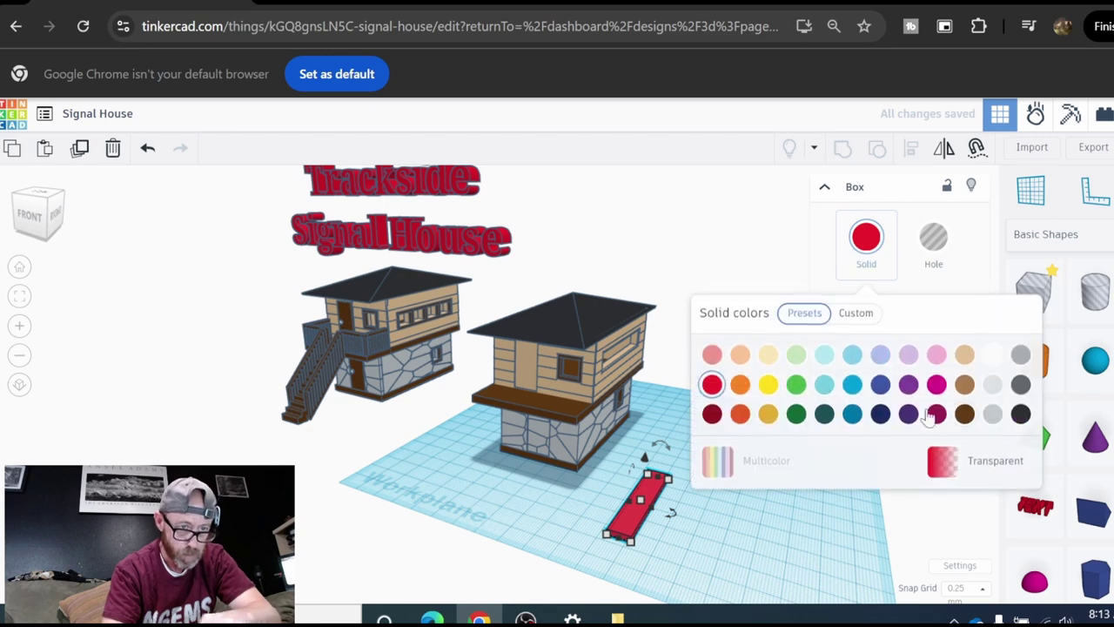
click(965, 410)
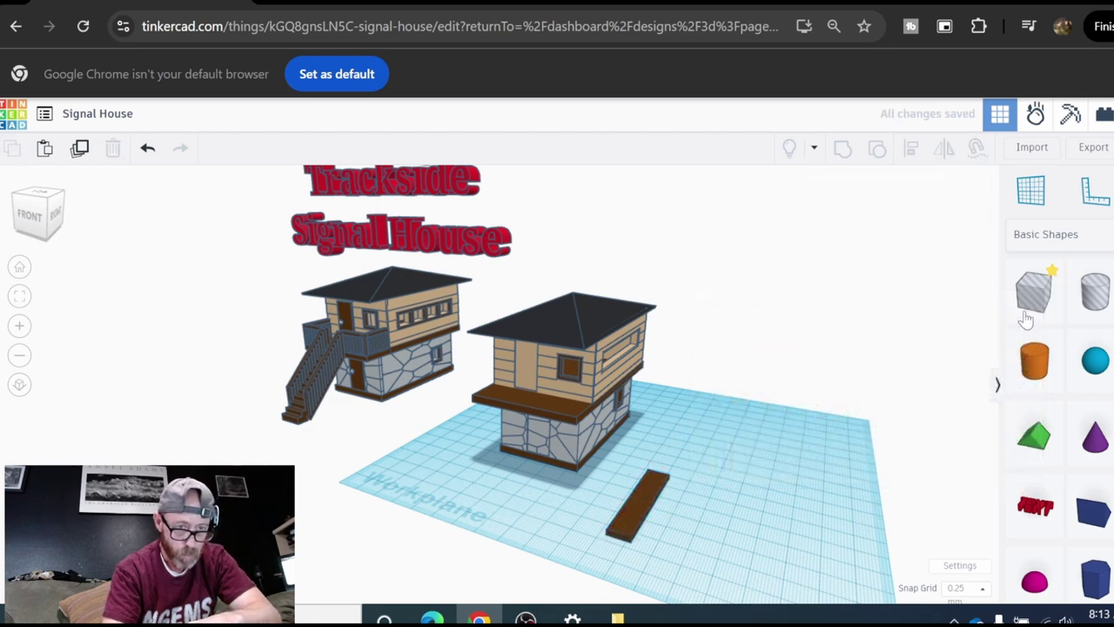
Step: Add a hole box beside the brown board and set its footprint to 11 mm by 7 mm
drag(1034, 291, 740, 536)
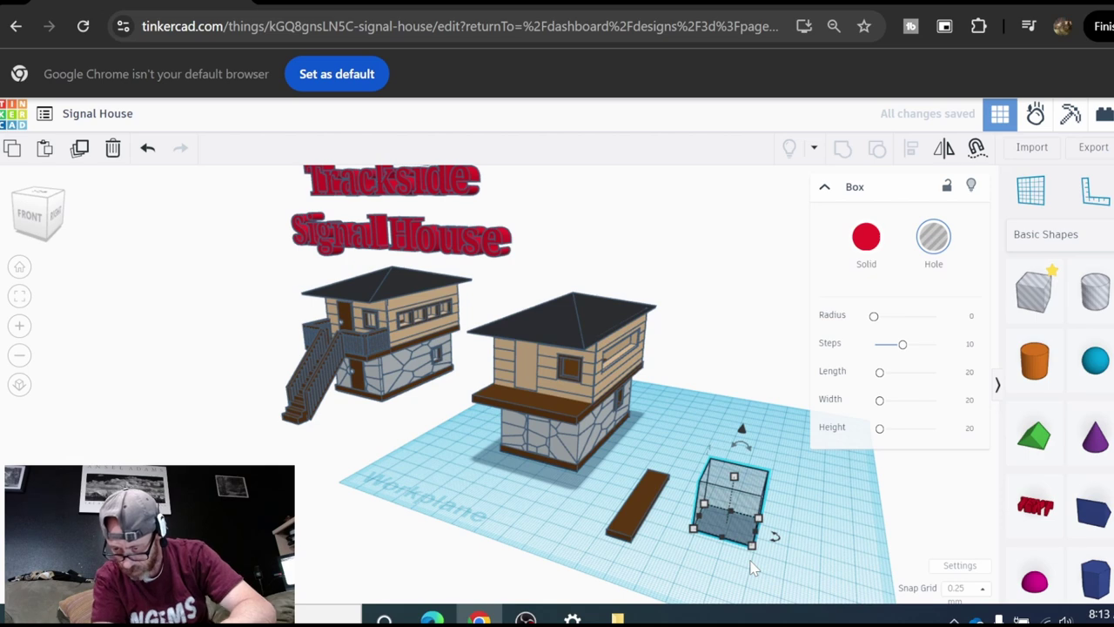
right_drag(725, 503, 485, 538)
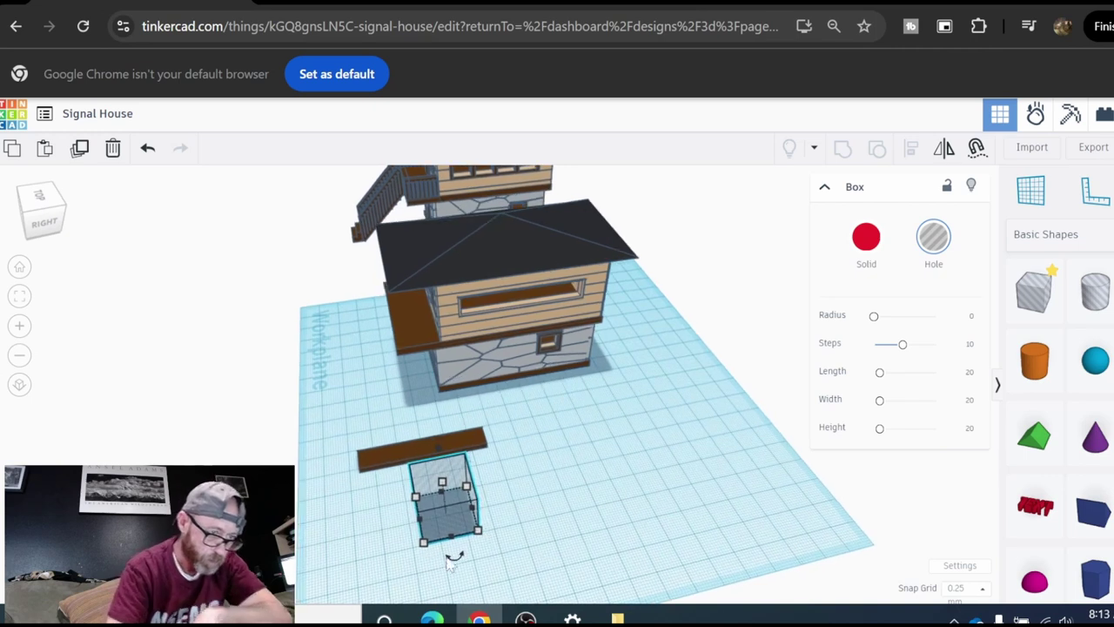
click(473, 593)
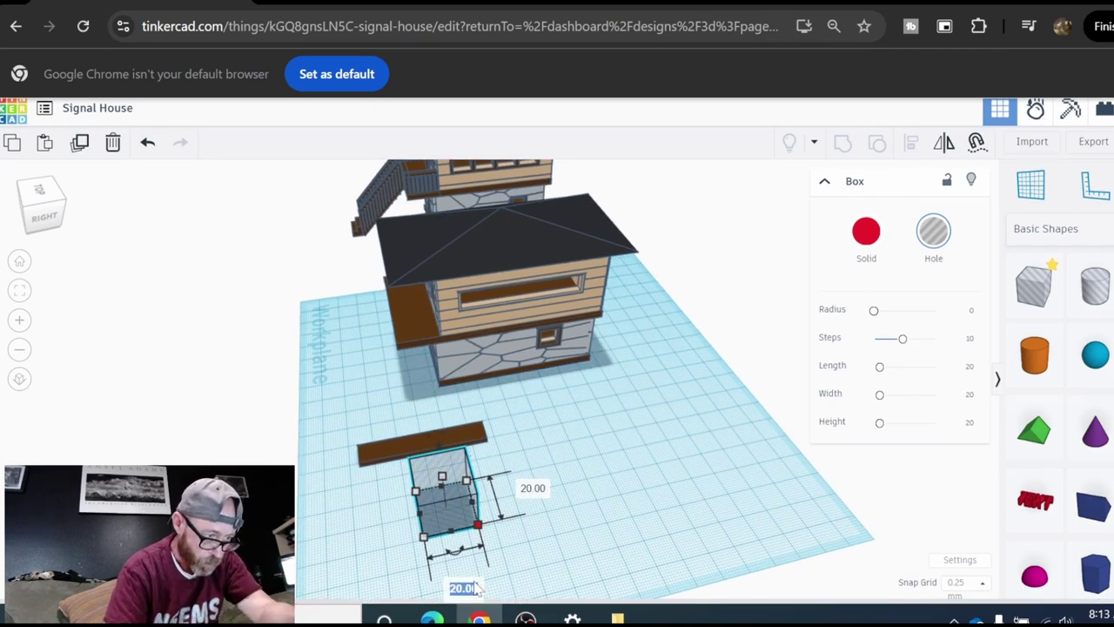
key(Return)
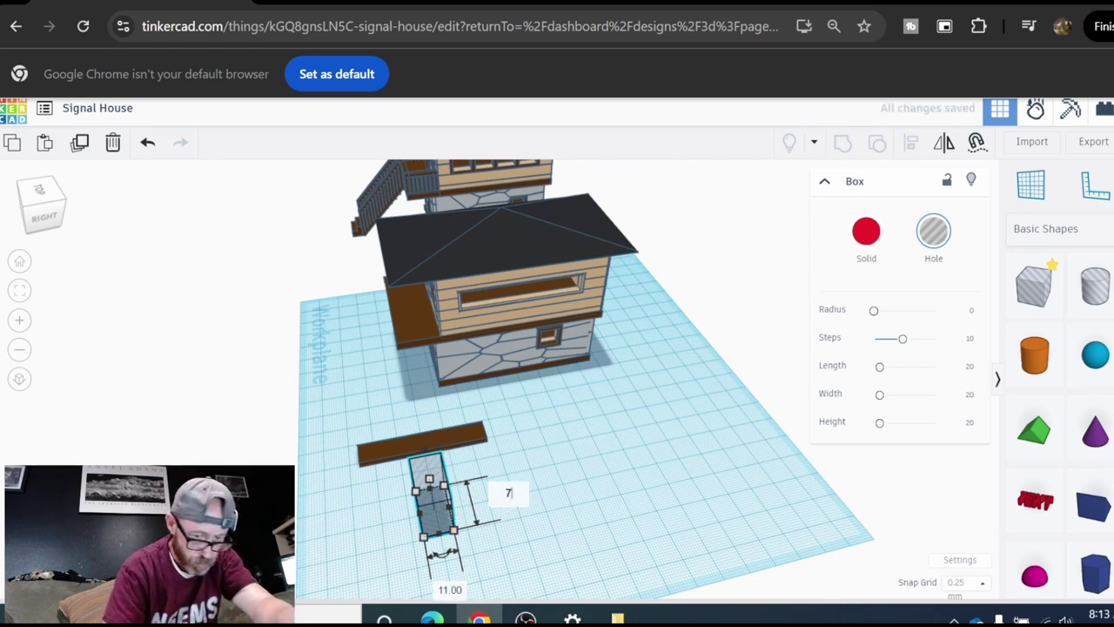
key(Return)
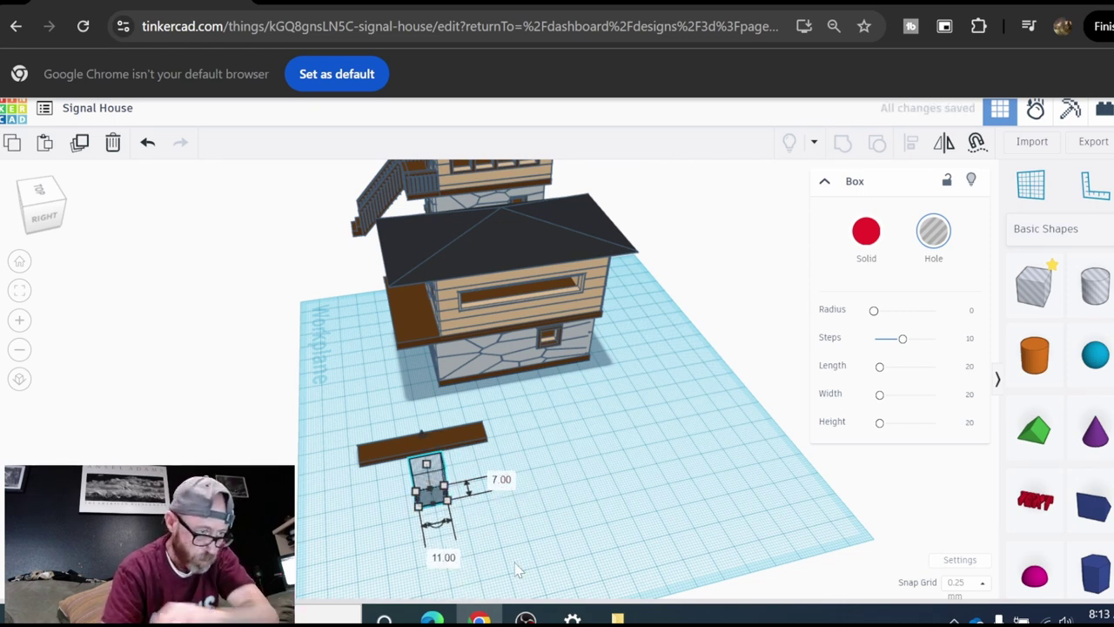
Step: Move the hole box onto one end of the brown board and centre it across the board's width
click(473, 549)
scroll(383, 440, up, 2)
drag(444, 500, 362, 439)
scroll(362, 439, up, 5)
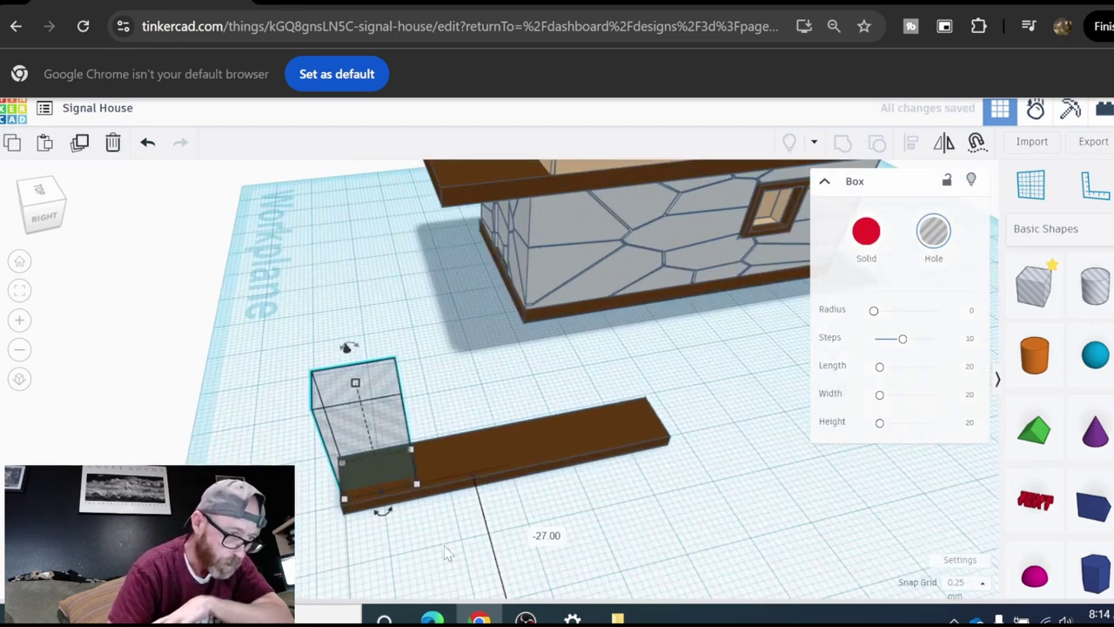
shift+click(480, 464)
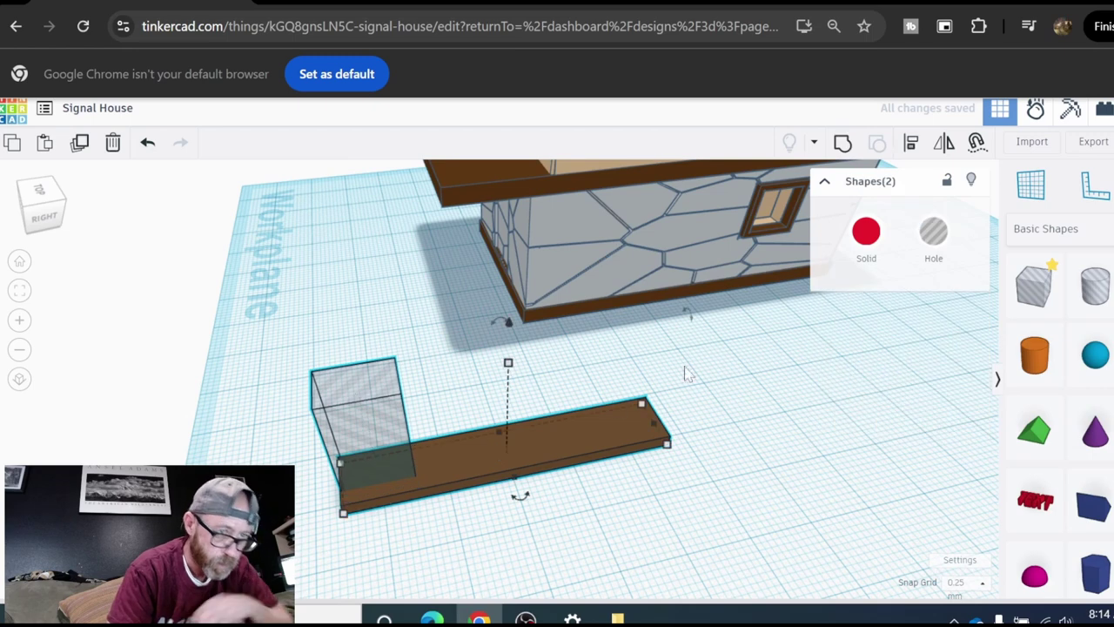
click(914, 144)
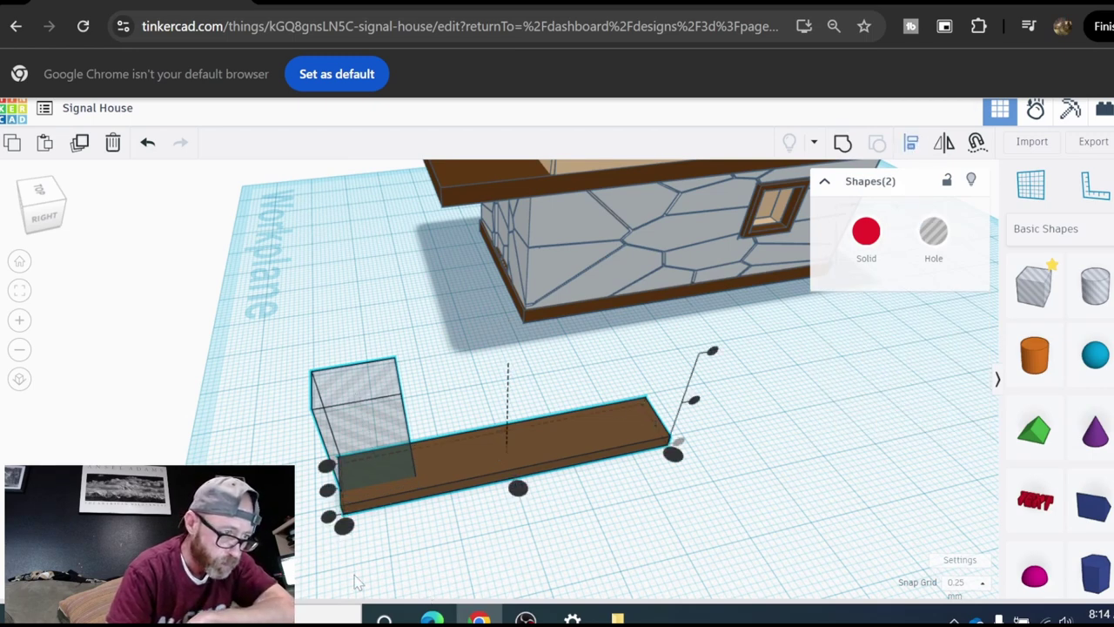
click(327, 490)
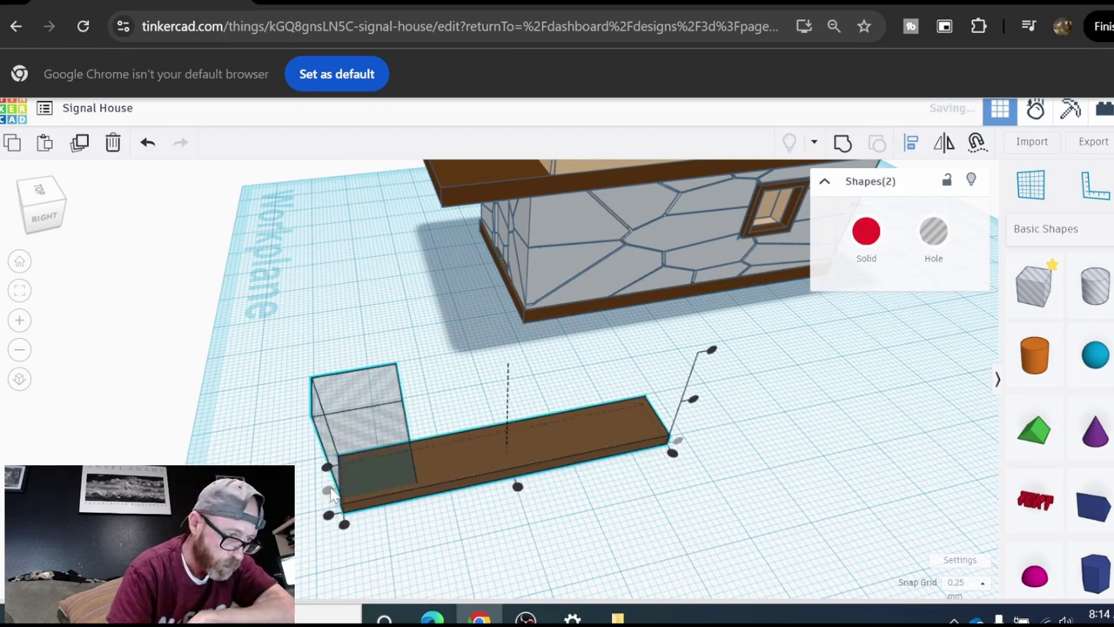
click(425, 545)
Step: Nudge the hole box inward along the board to leave a thin frame border at the end
click(372, 475)
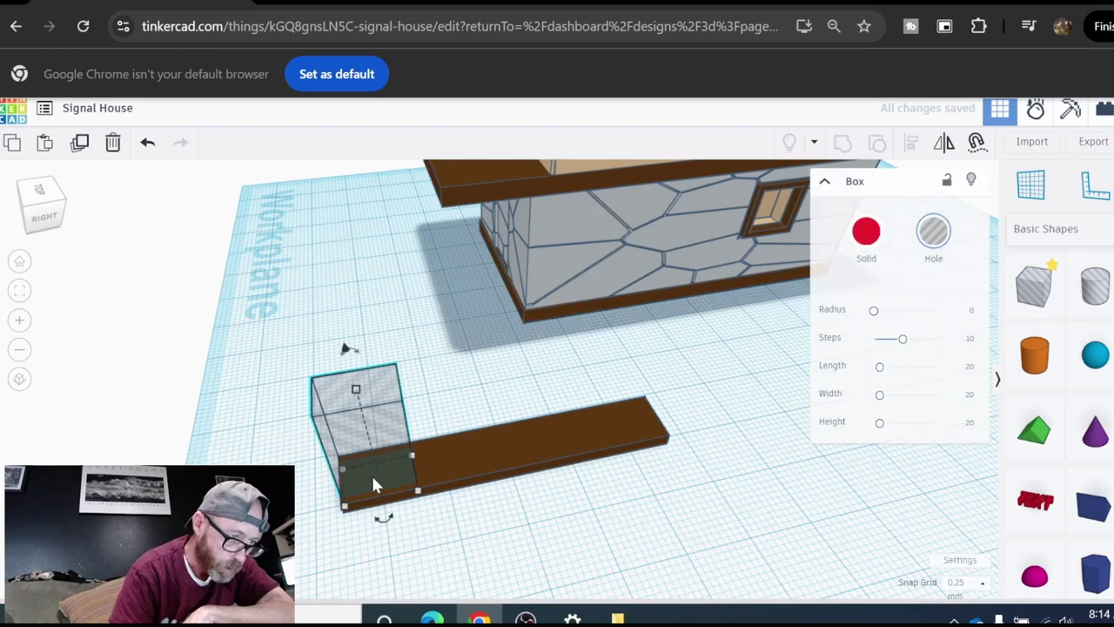
key(Right)
key(Right)
key(Right)
key(Right)
key(Right)
key(Right)
key(Right)
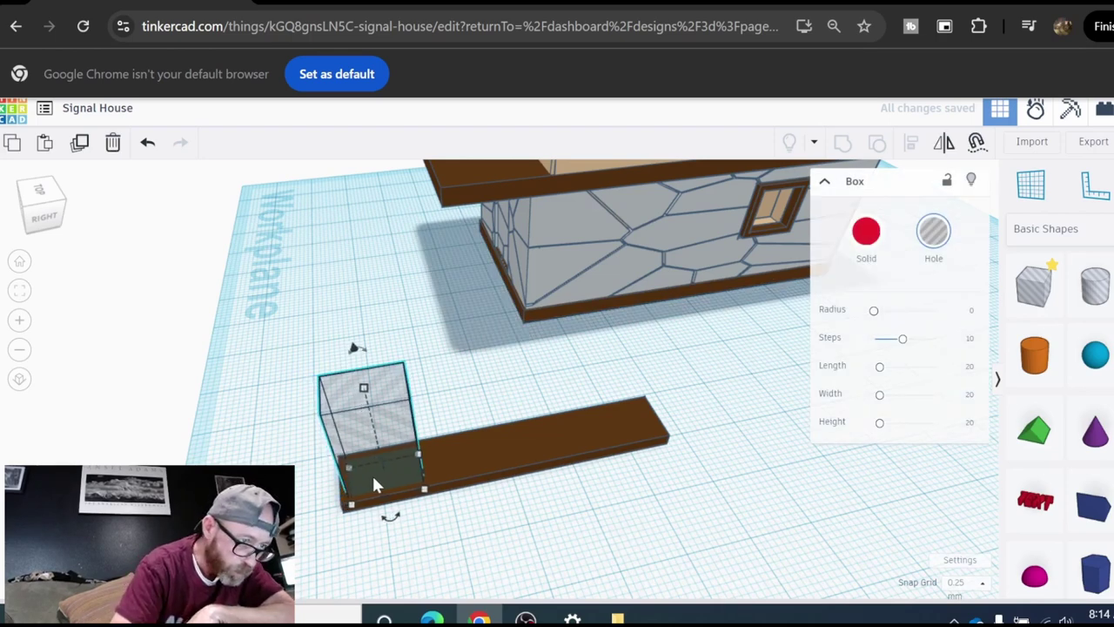
click(531, 528)
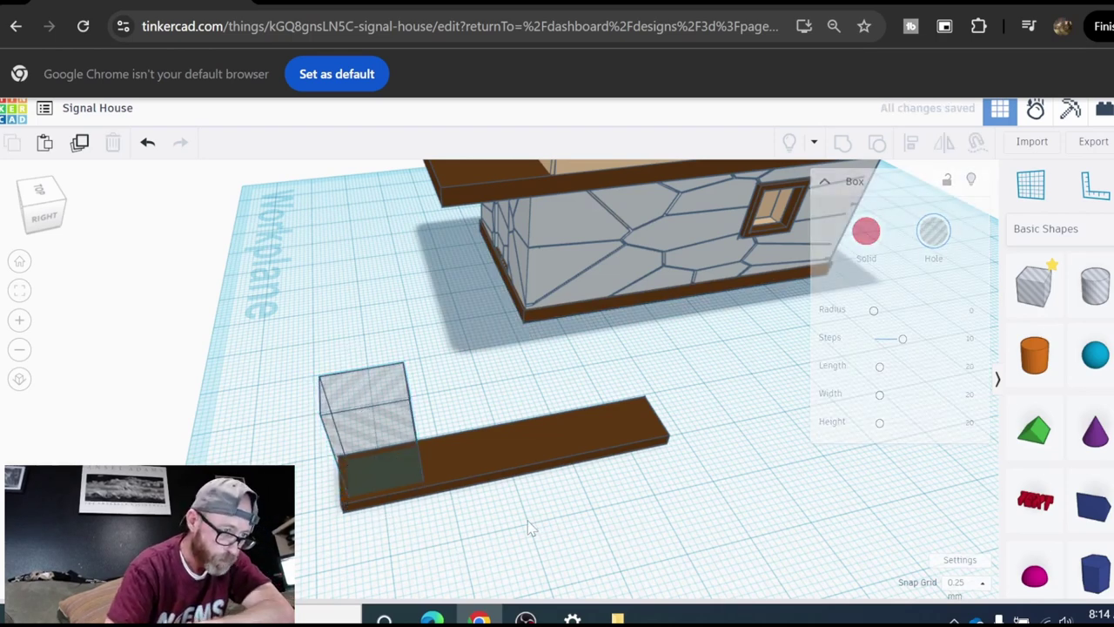
Step: Duplicate the hole box and shift the copy along the board, leaving a narrow bar between the two holes
click(401, 474)
click(79, 144)
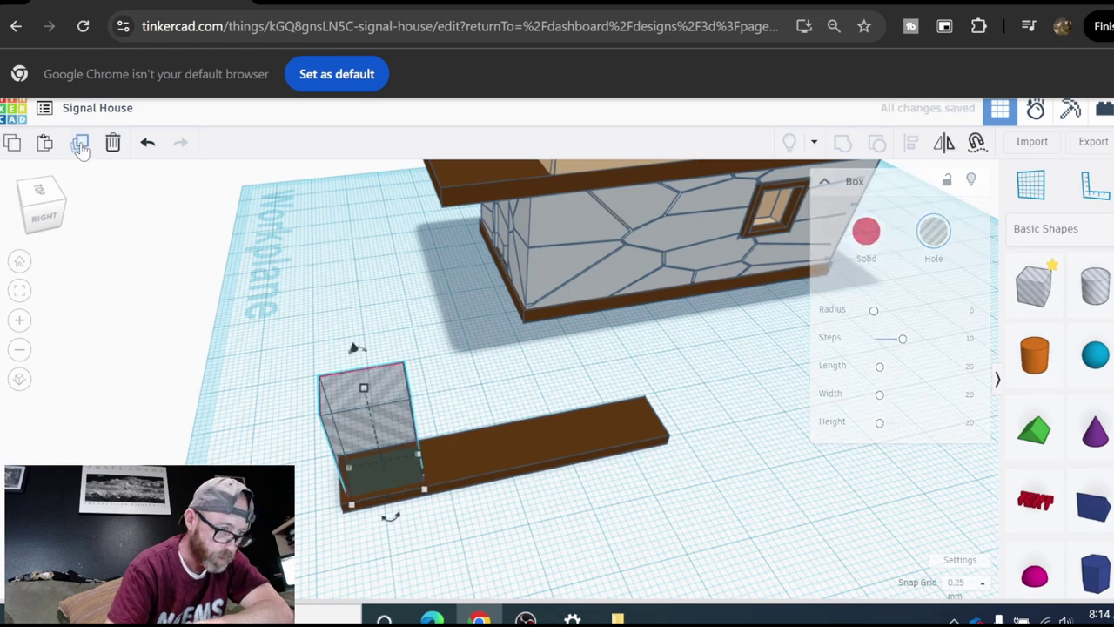
key(Right)
key(Right)
key(Right)
key(Right)
key(Right)
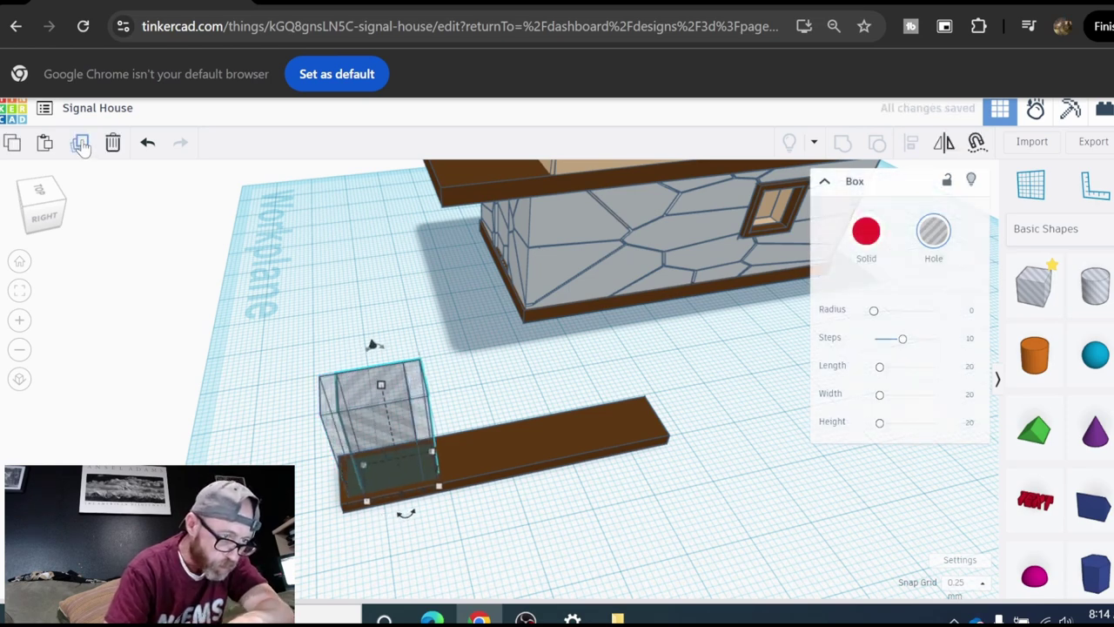
key(Right)
key(Right)
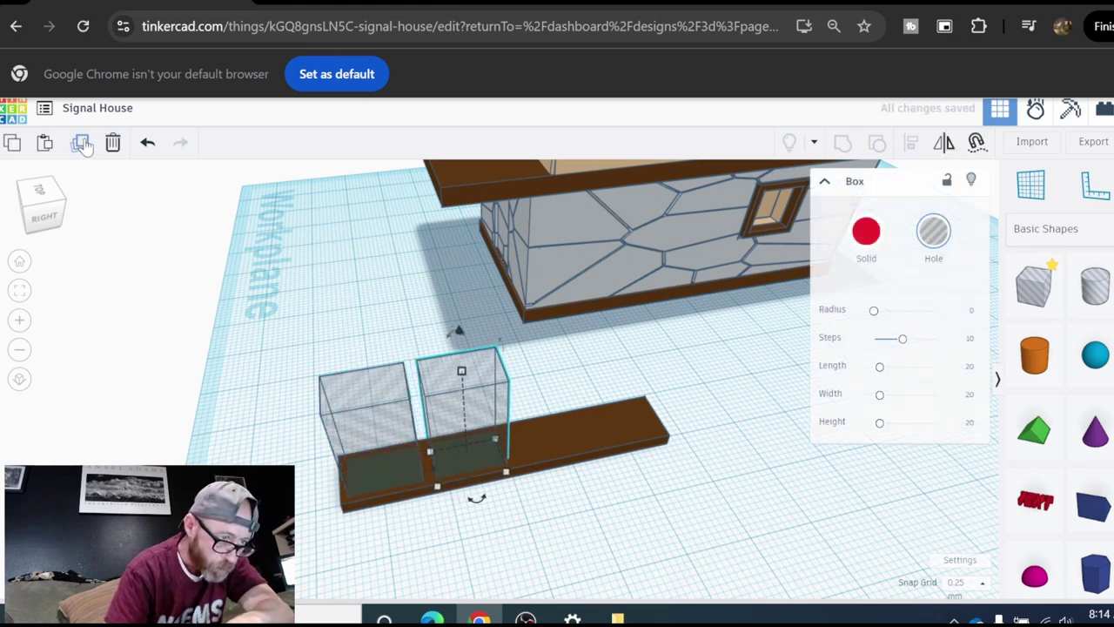
key(Left)
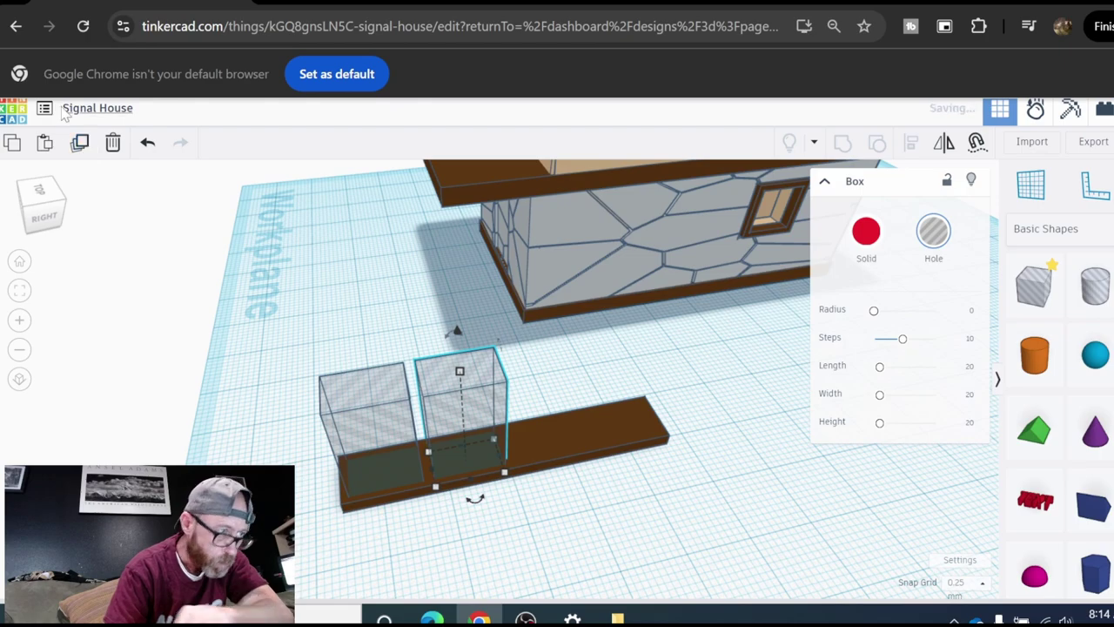
Step: Repeat the spaced duplication twice to make a row of four hole boxes along the board
click(81, 144)
click(81, 143)
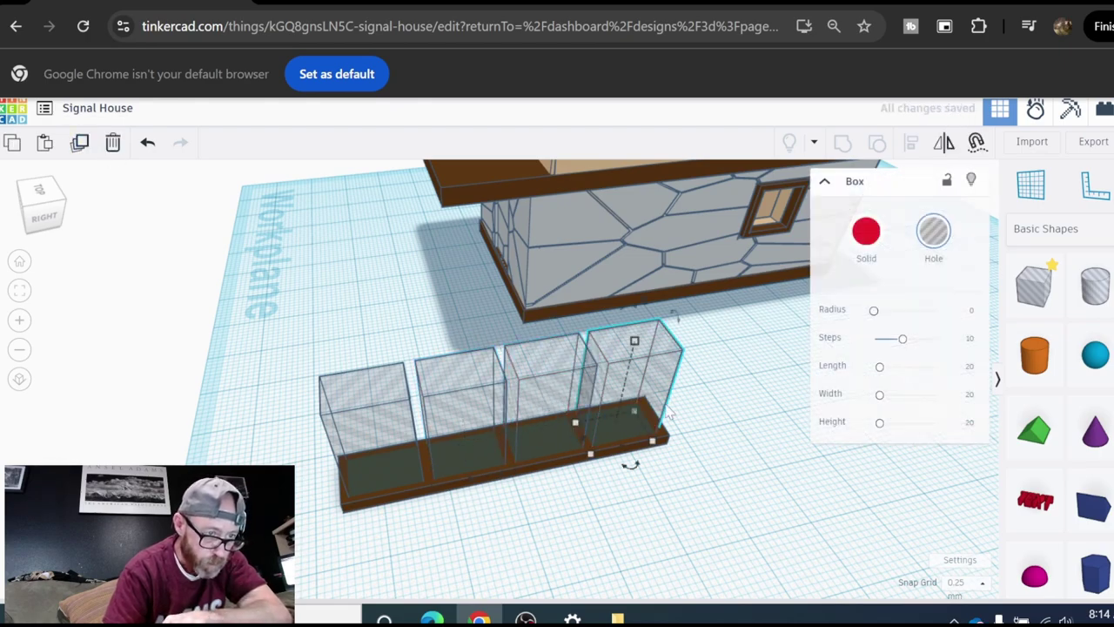
scroll(648, 407, up, 3)
right_drag(649, 402, 616, 459)
scroll(616, 459, down, 4)
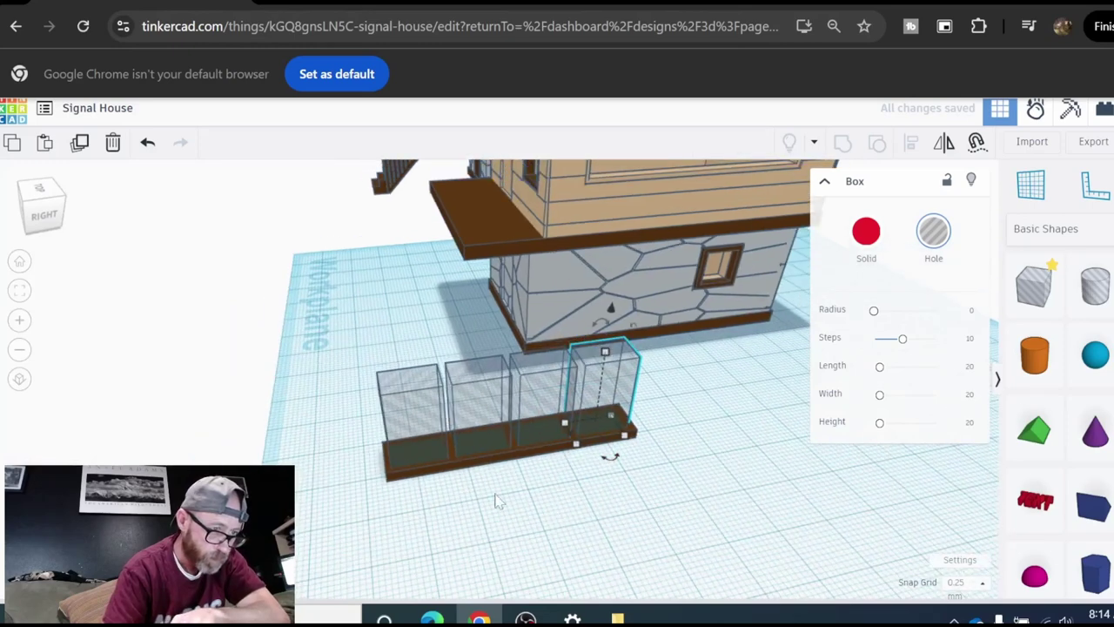
Step: Select all four hole boxes and lower them slightly so they cut completely through the board
click(497, 499)
click(399, 422)
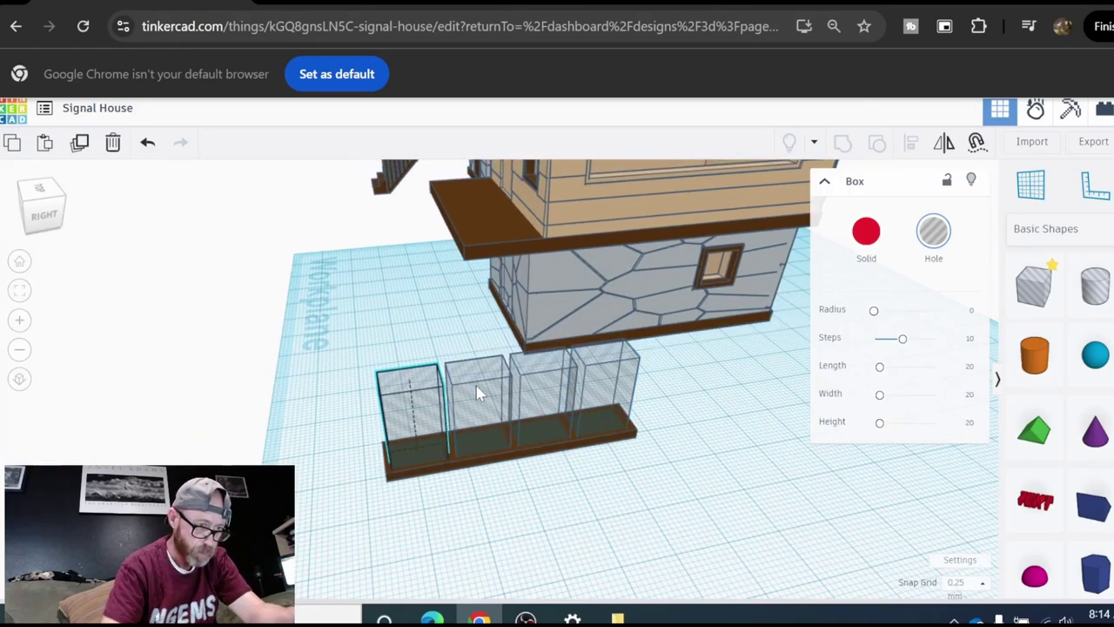
shift+click(544, 389)
shift+click(615, 376)
shift+click(548, 364)
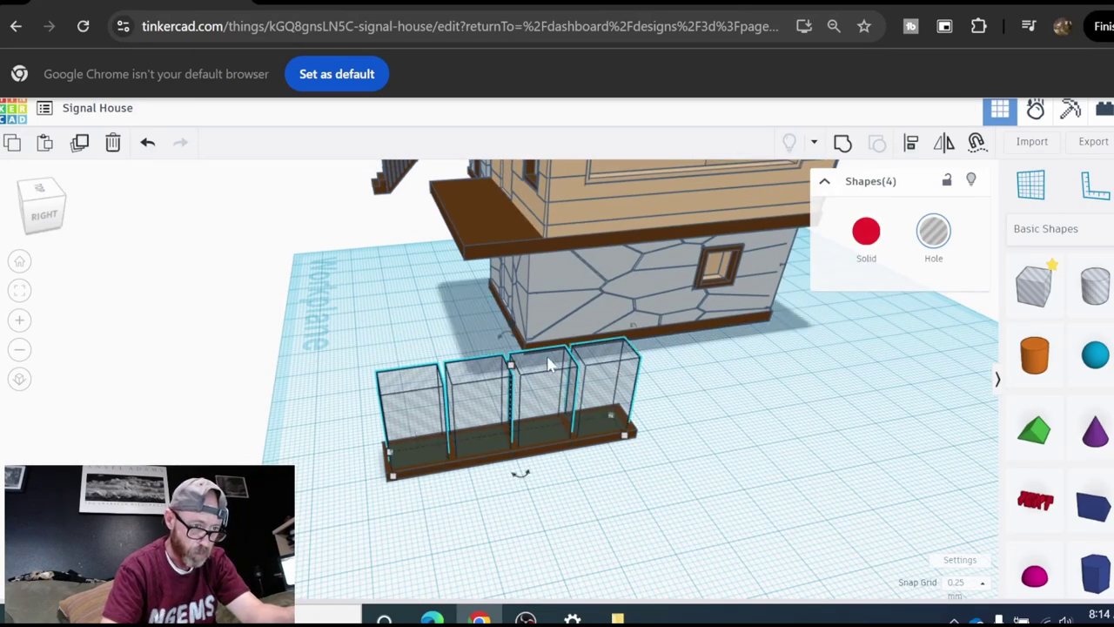
drag(514, 331, 513, 339)
Step: Group the board with its four hole boxes and stand the resulting four-pane frame upright
right_drag(575, 509, 567, 535)
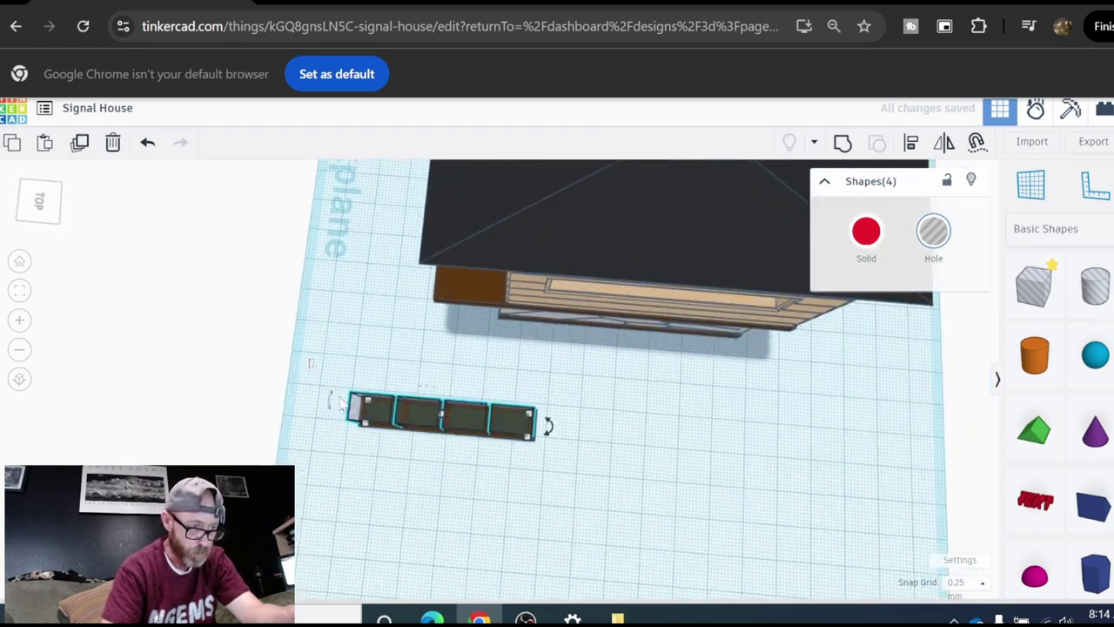
drag(309, 358, 614, 492)
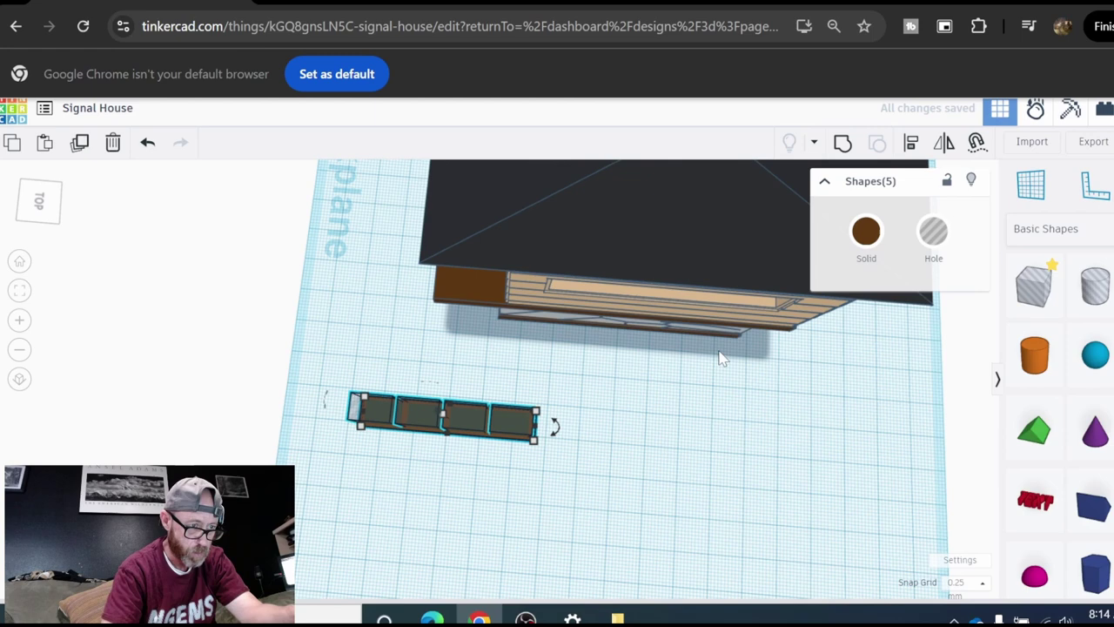
click(843, 144)
right_drag(647, 458, 552, 473)
mouse_move(552, 473)
mouse_down()
mouse_move(573, 509)
mouse_move(562, 474)
mouse_up()
click(644, 484)
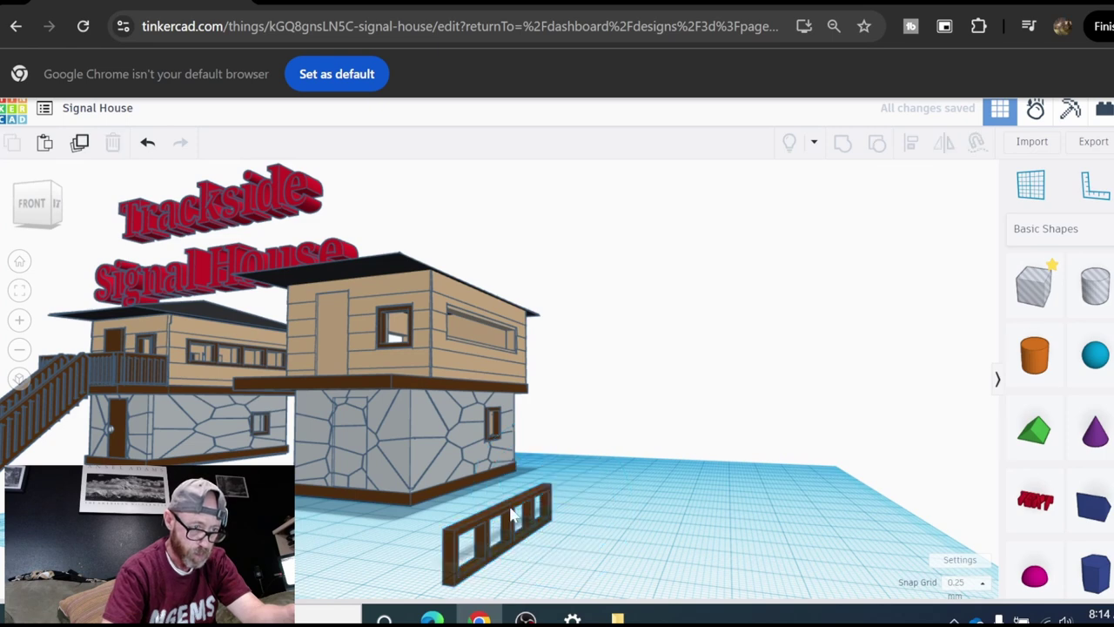
Step: Move the four-pane frame against the side wall and raise it 44.75 mm above the workplane into the long upper opening
click(505, 514)
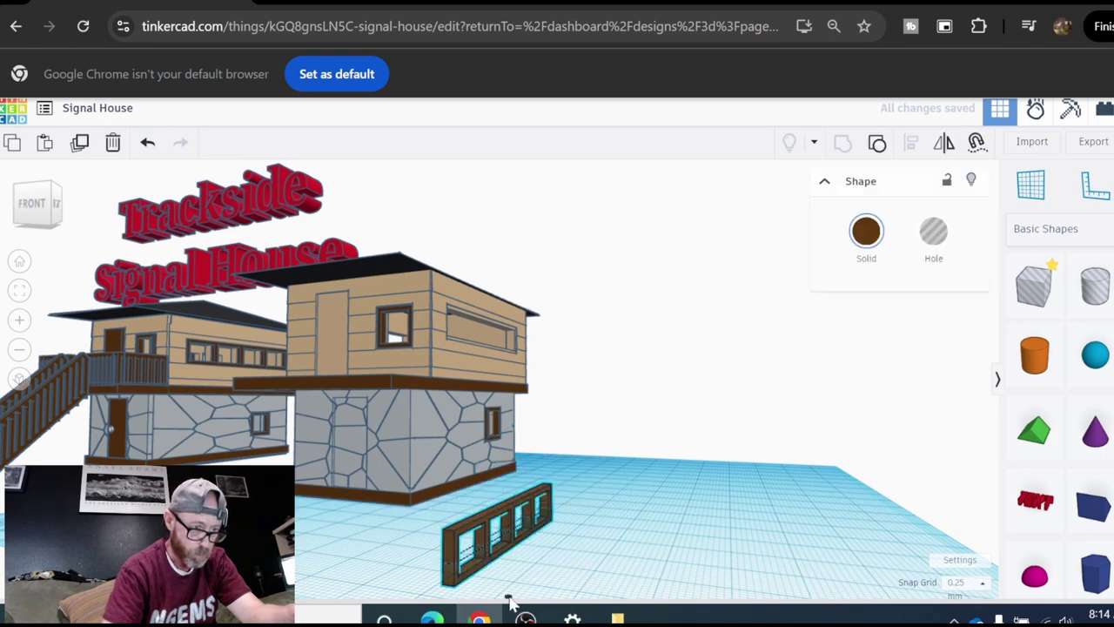
drag(510, 599, 533, 417)
right_drag(532, 418, 468, 446)
drag(435, 422, 505, 288)
right_drag(505, 287, 647, 278)
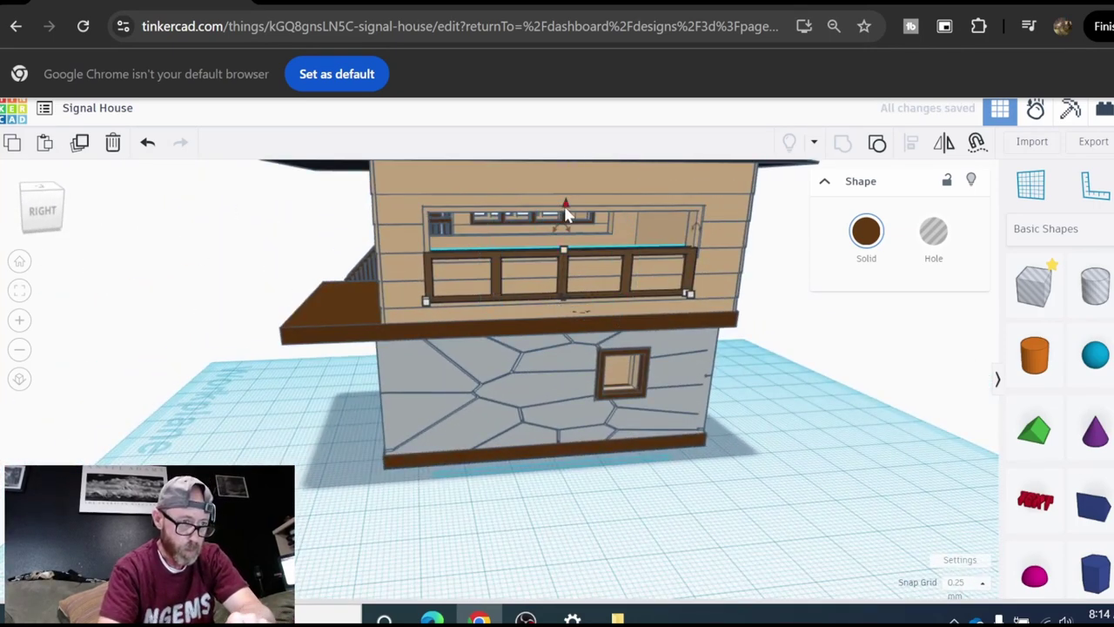
drag(566, 213, 574, 166)
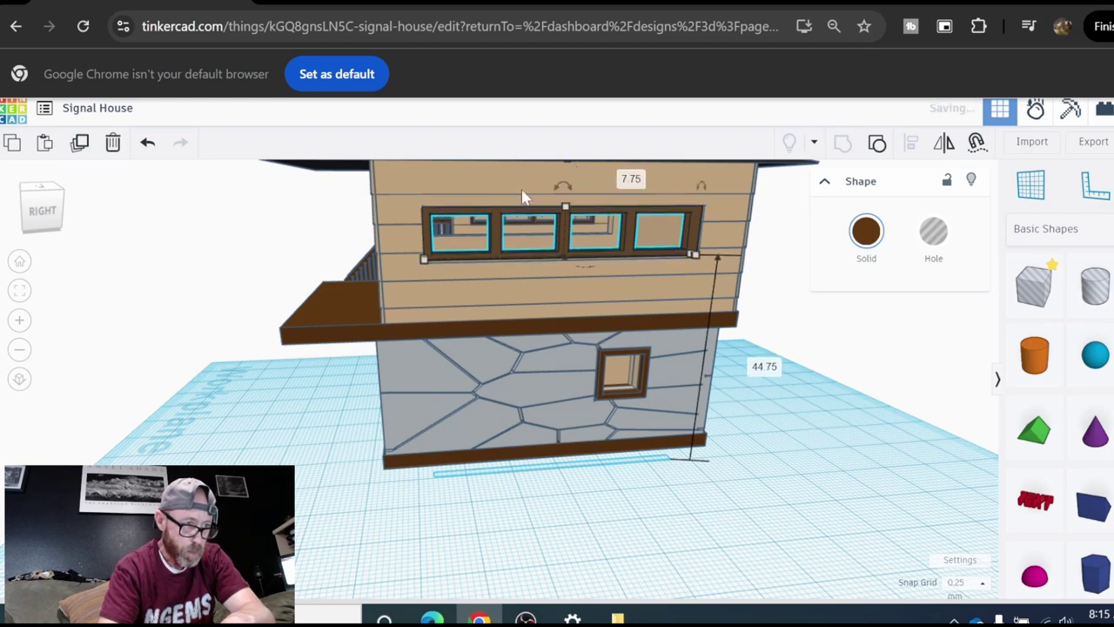
right_drag(522, 196, 682, 220)
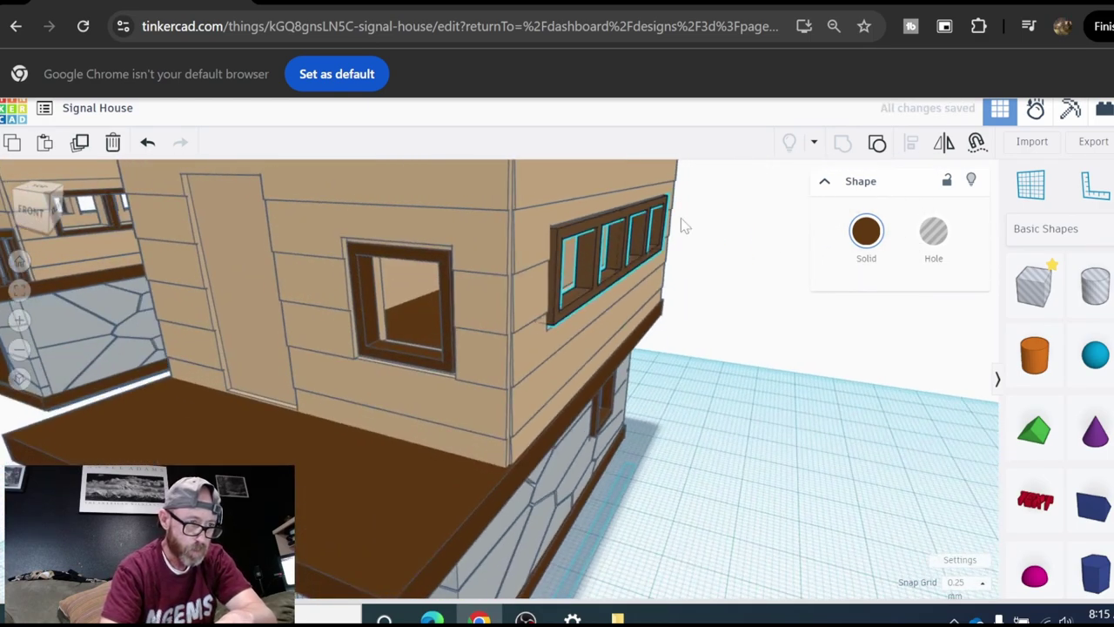
click(681, 218)
scroll(582, 252, down, 5)
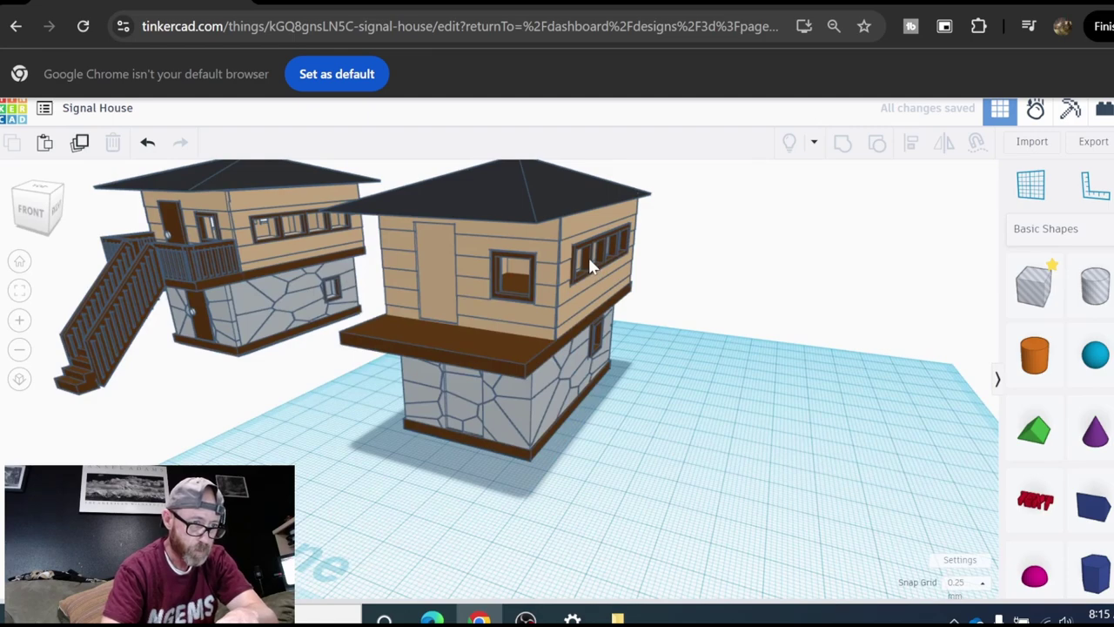
Step: Duplicate the four-pane frame and shift the copy straight across the house into the long opening of the opposite wall
click(590, 266)
click(85, 147)
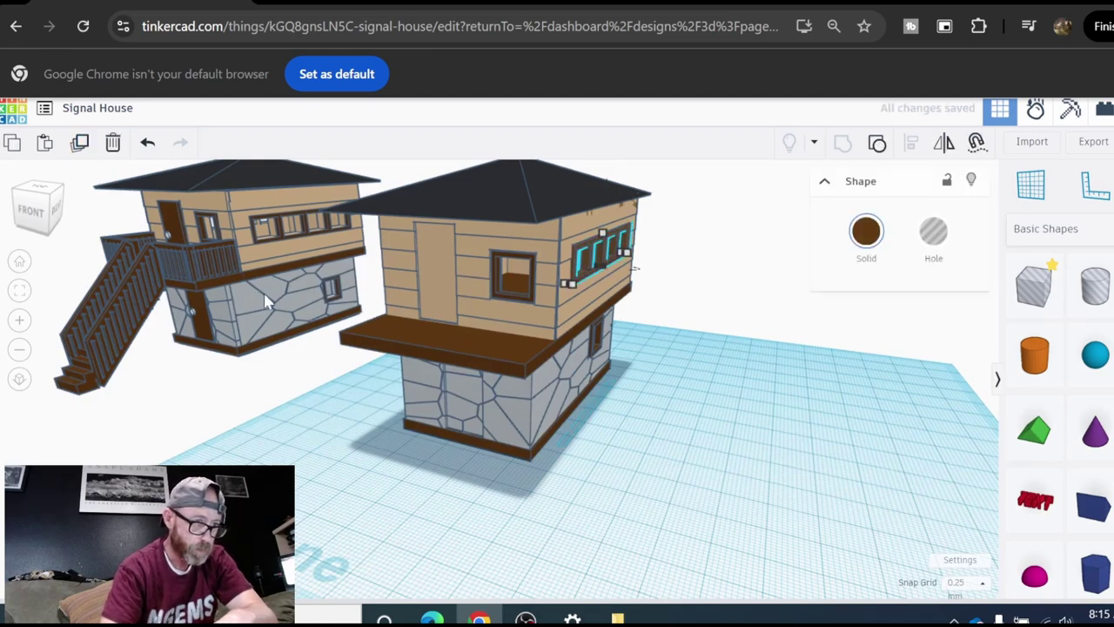
right_drag(266, 298, 644, 283)
scroll(419, 270, up, 4)
right_drag(418, 277, 462, 261)
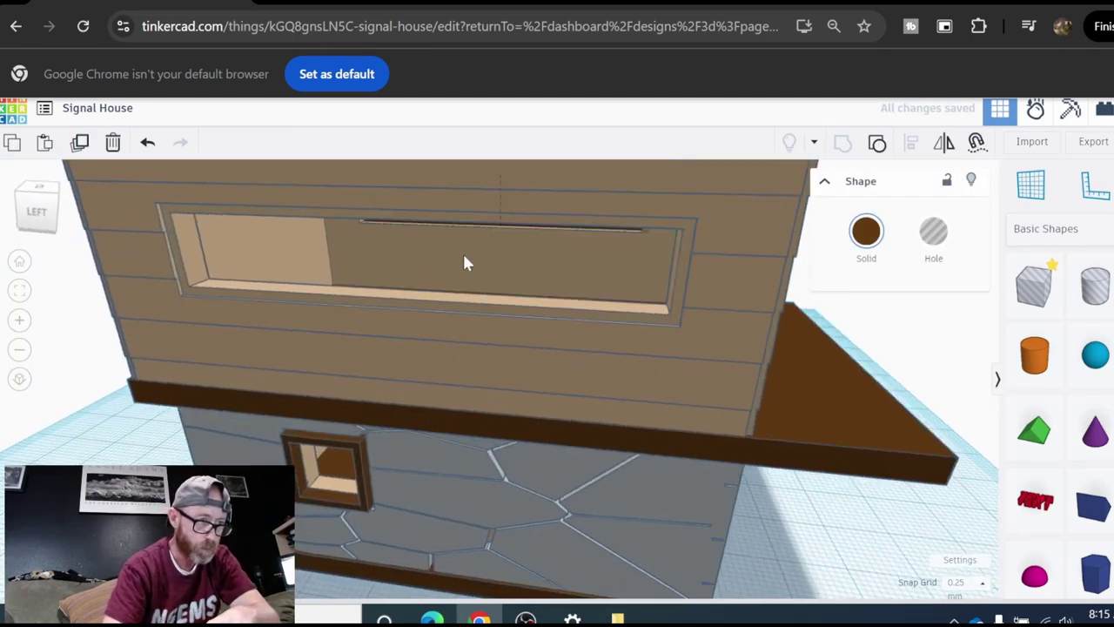
scroll(465, 261, down, 3)
scroll(529, 351, up, 4)
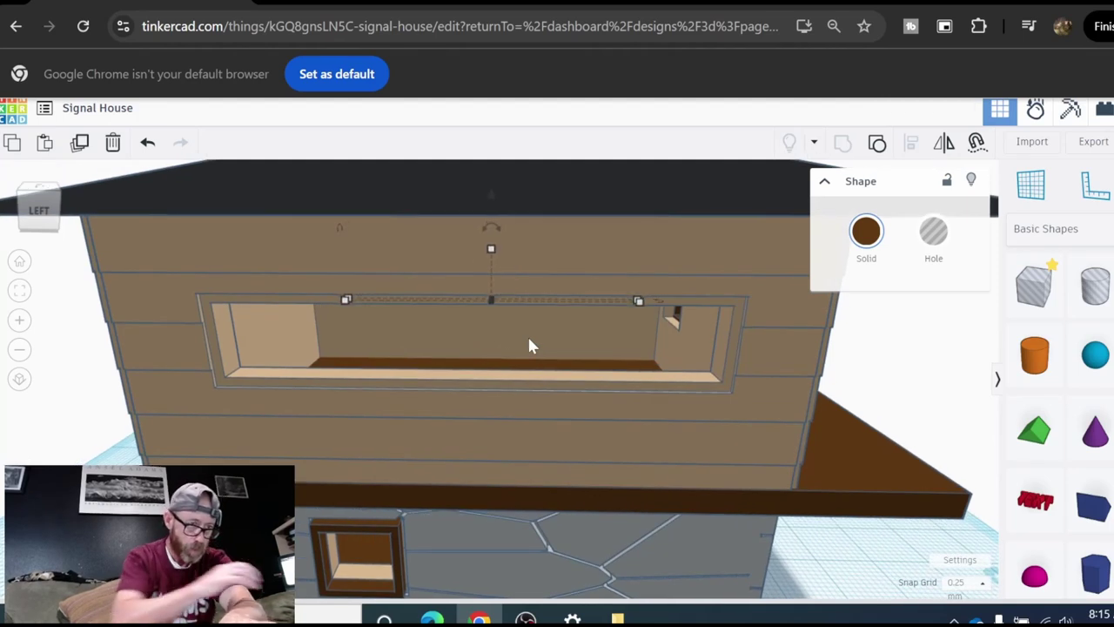
key(Down)
key(Down)
key(Down)
key(Down)
key(Down)
key(Down)
key(Down)
key(Down)
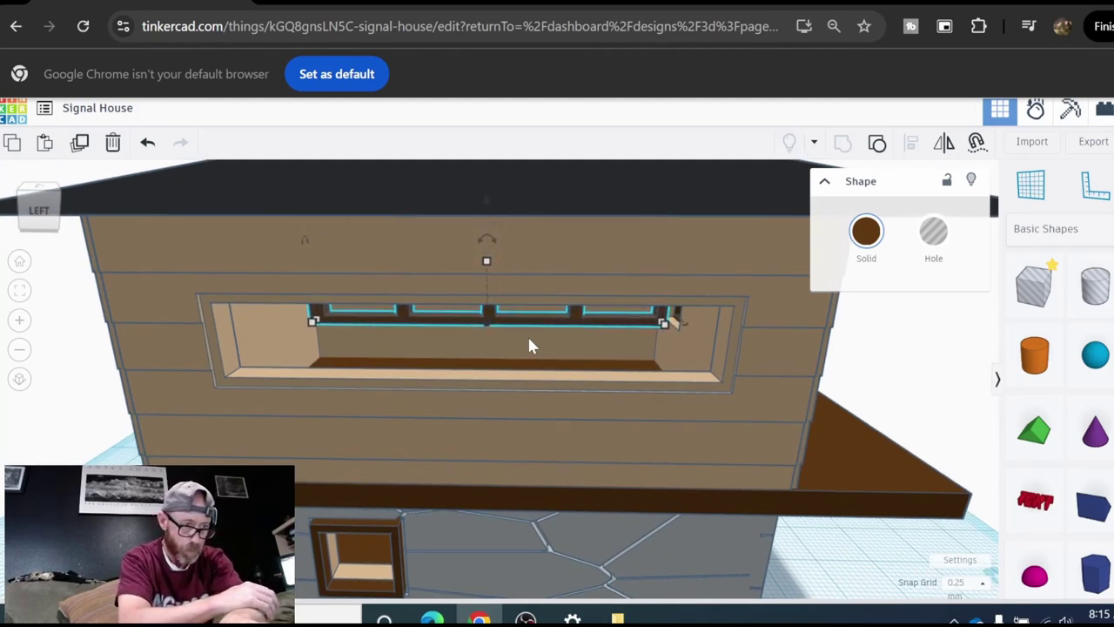
key(Down)
key(Down)
key(Down)
key(Down)
key(Down)
key(Down)
key(Down)
key(Down)
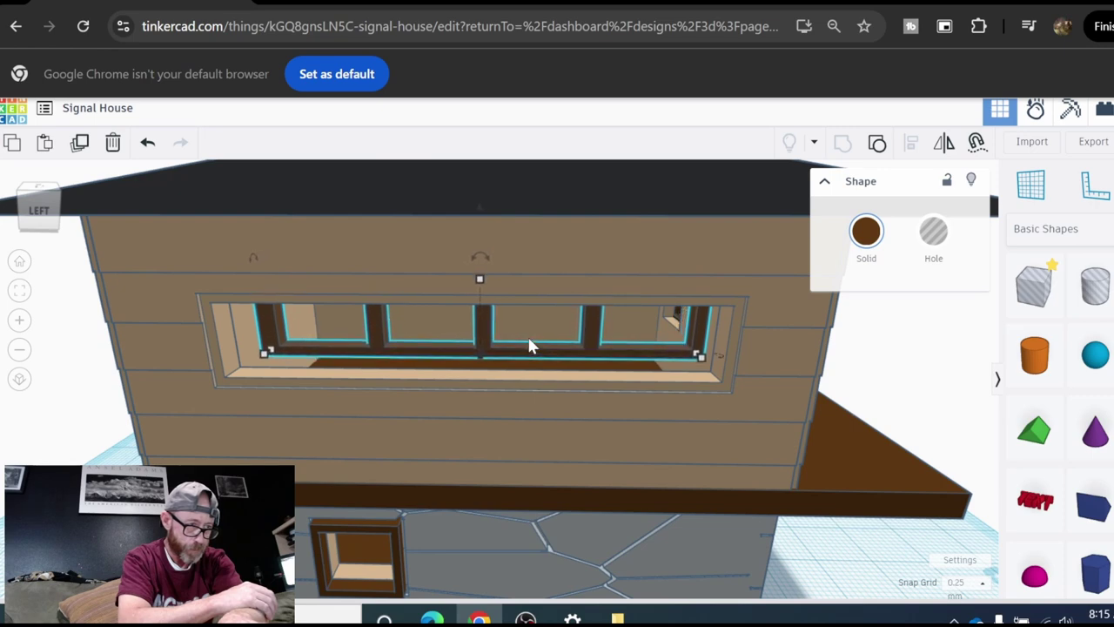
key(Down)
key(Down)
key(Down)
key(Down)
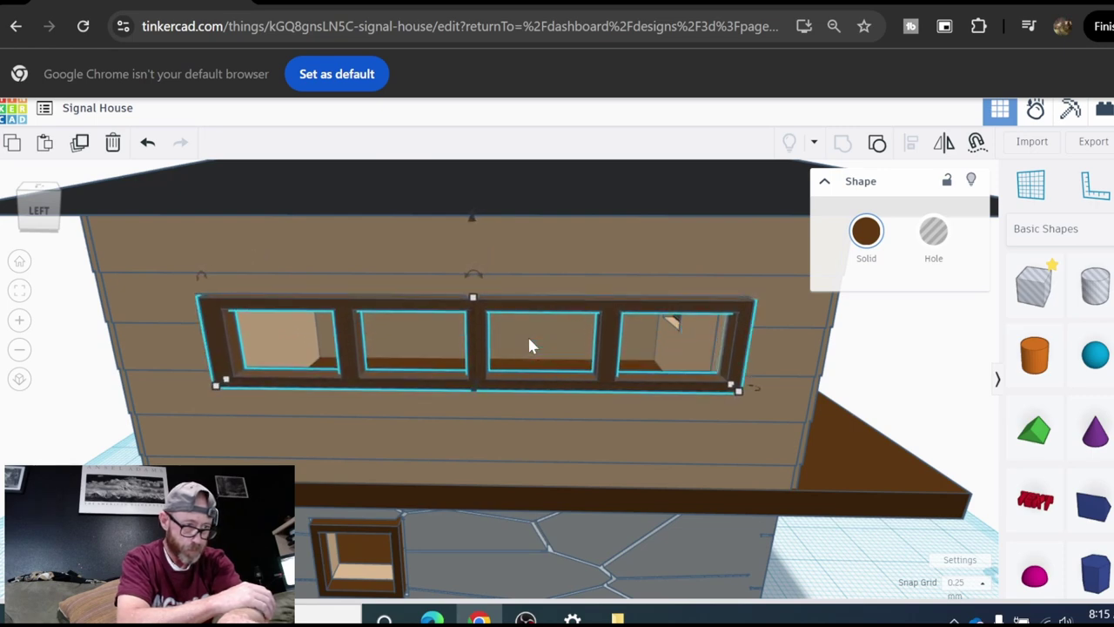
right_drag(529, 346, 594, 304)
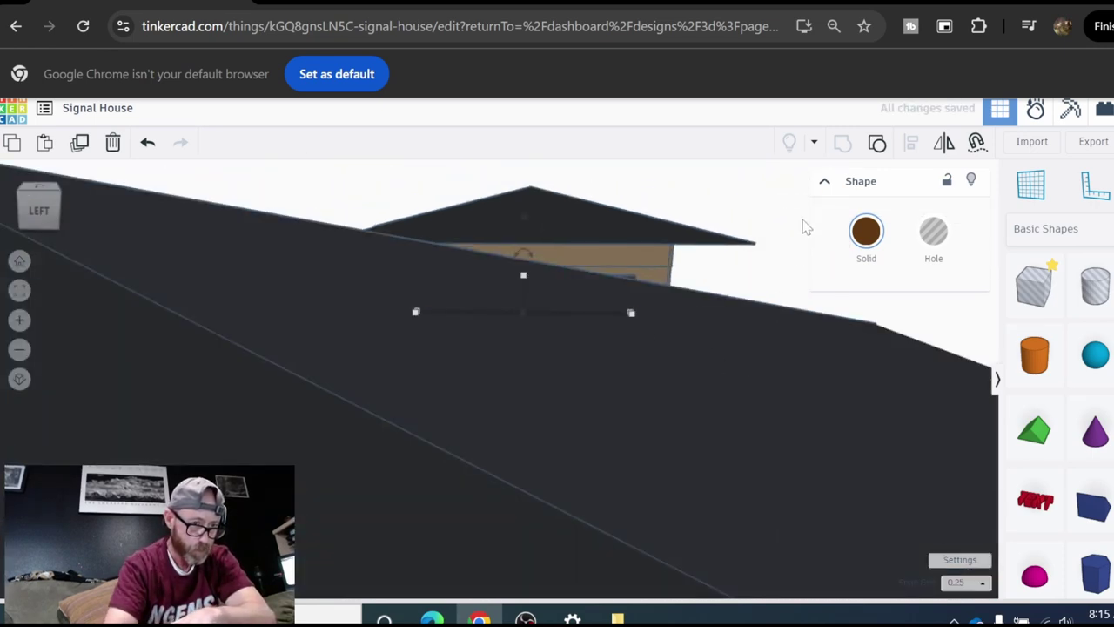
click(707, 213)
right_drag(707, 213, 550, 327)
scroll(550, 326, down, 5)
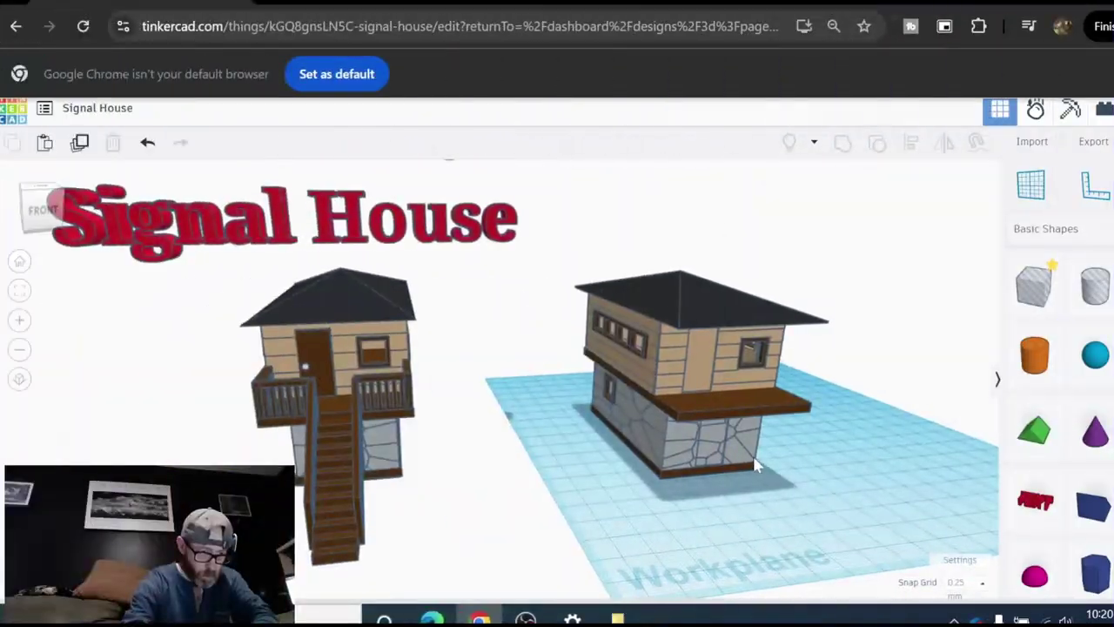
Step: Select the ground-floor door on the finished reference house and check its dimensions
right_drag(510, 403, 321, 389)
scroll(605, 433, up, 3)
scroll(322, 391, up, 5)
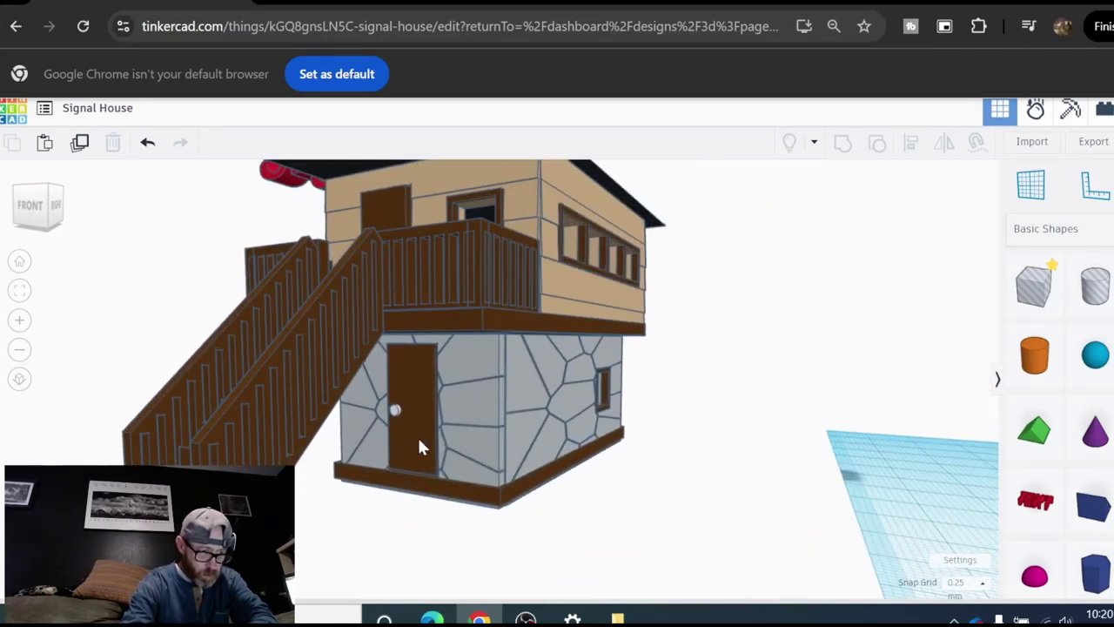
click(417, 436)
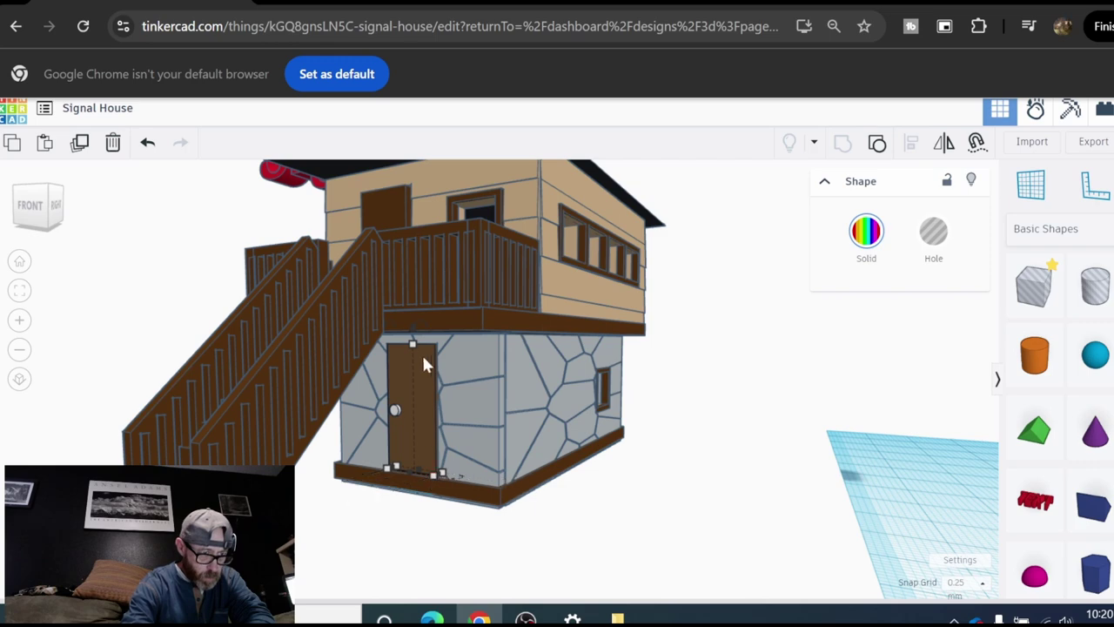
scroll(729, 489, down, 5)
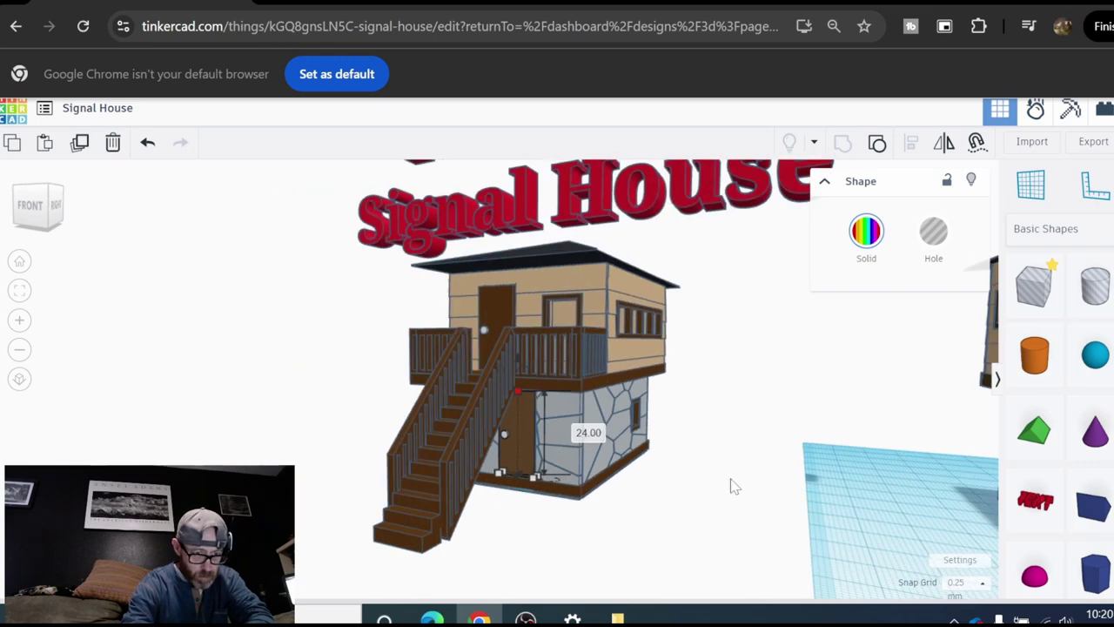
middle_drag(741, 480, 387, 421)
scroll(541, 410, down, 3)
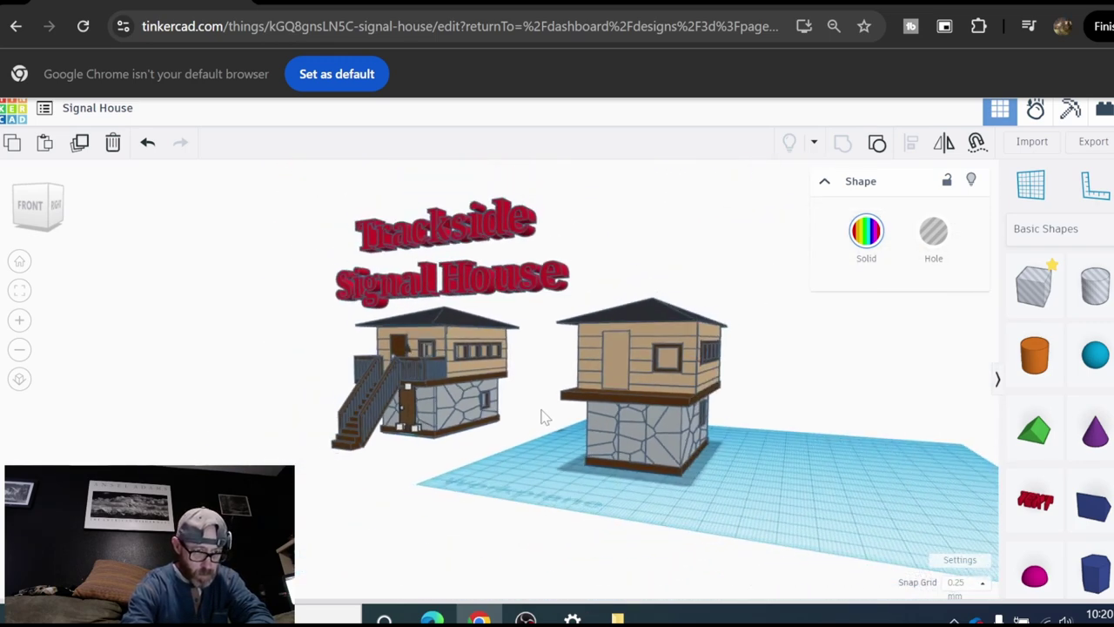
right_drag(540, 410, 617, 411)
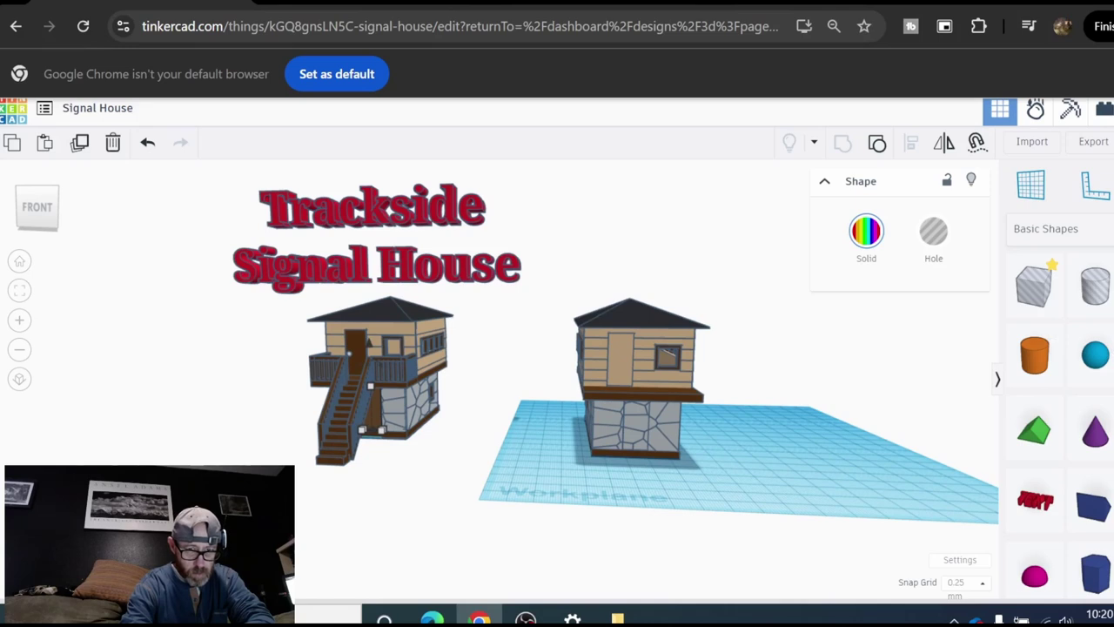
Step: Add a box in front of the new house and size it as a door 11 mm wide, 2 mm thick and 24 mm tall
drag(1034, 286, 660, 483)
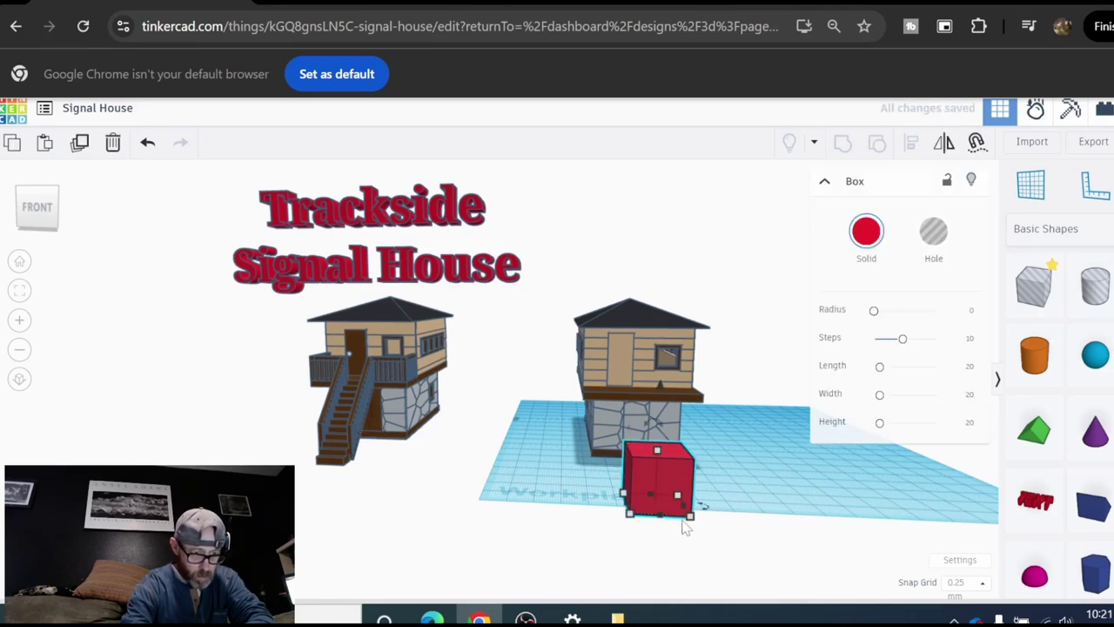
mouse_move(692, 520)
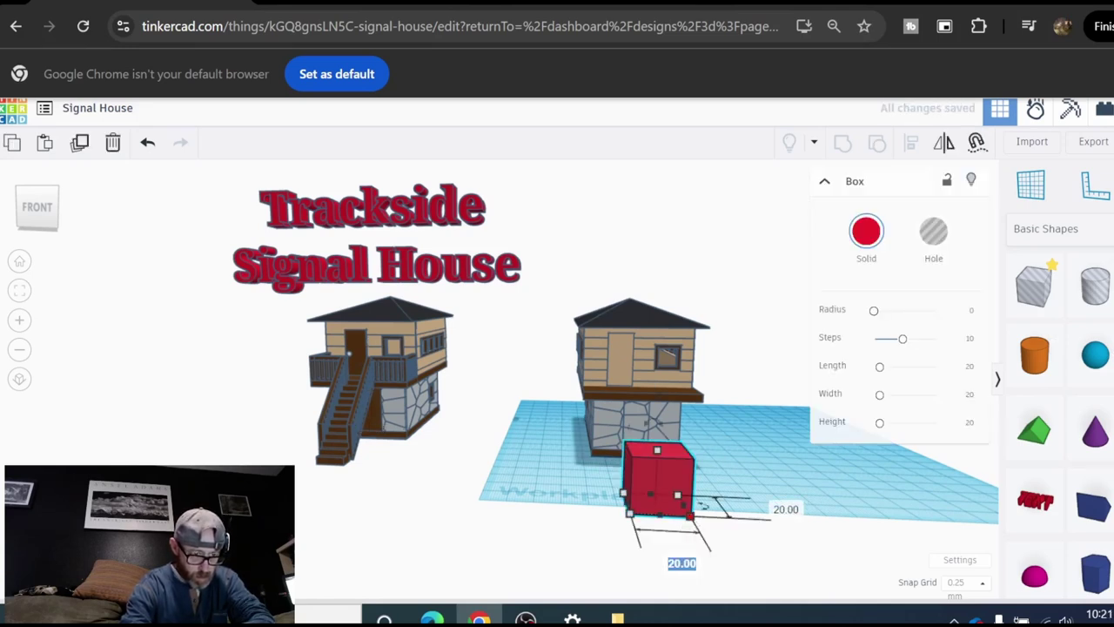
key(Return)
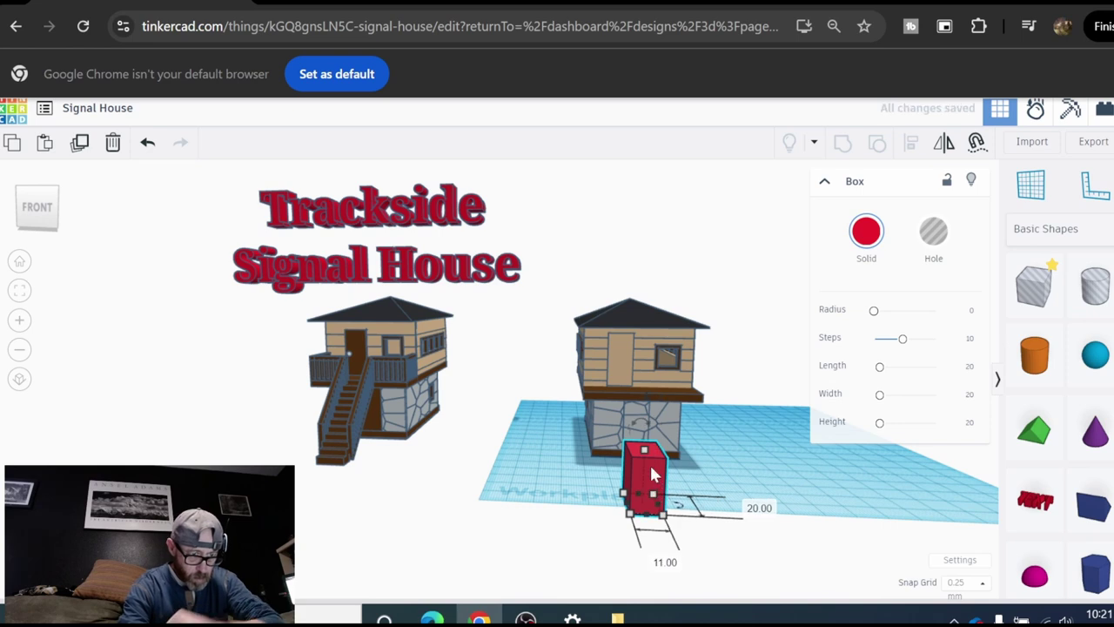
mouse_move(645, 453)
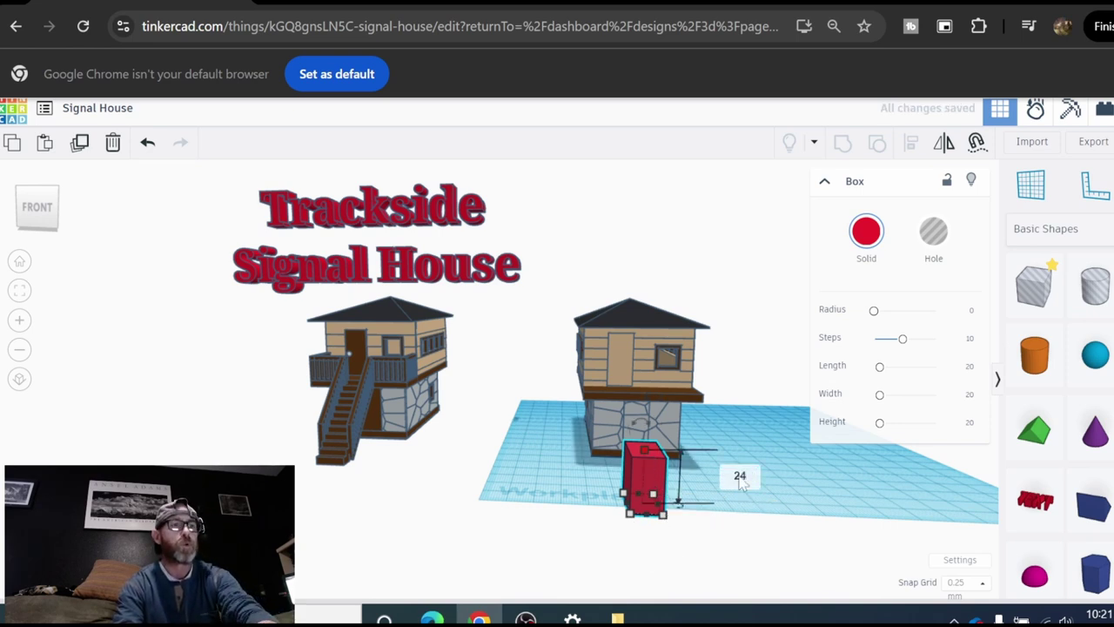
key(Return)
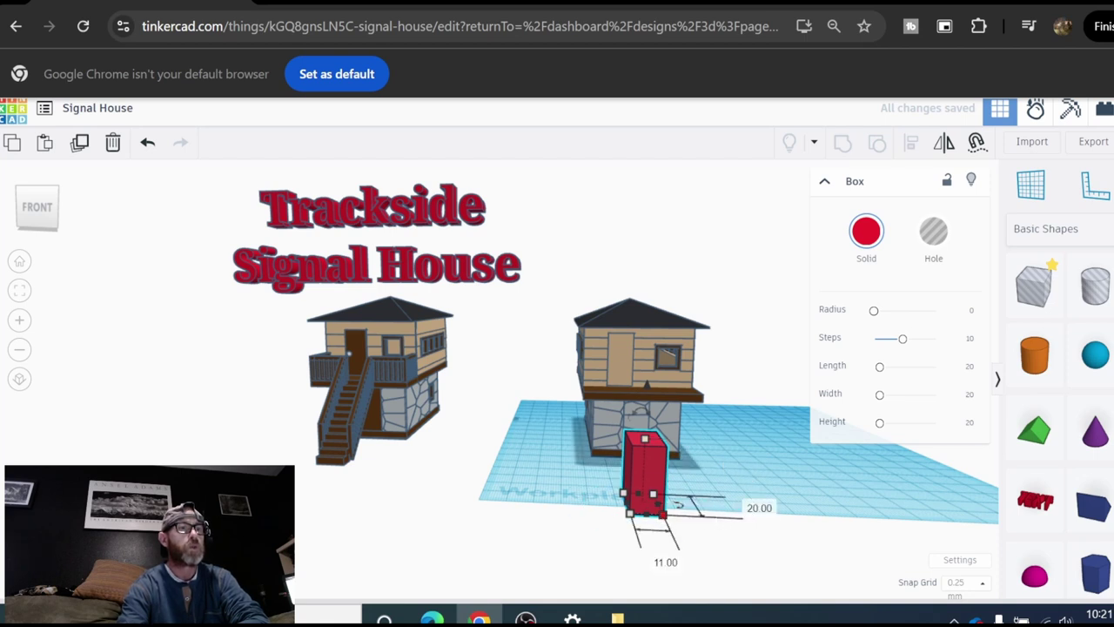
click(749, 509)
text(2)
key(Return)
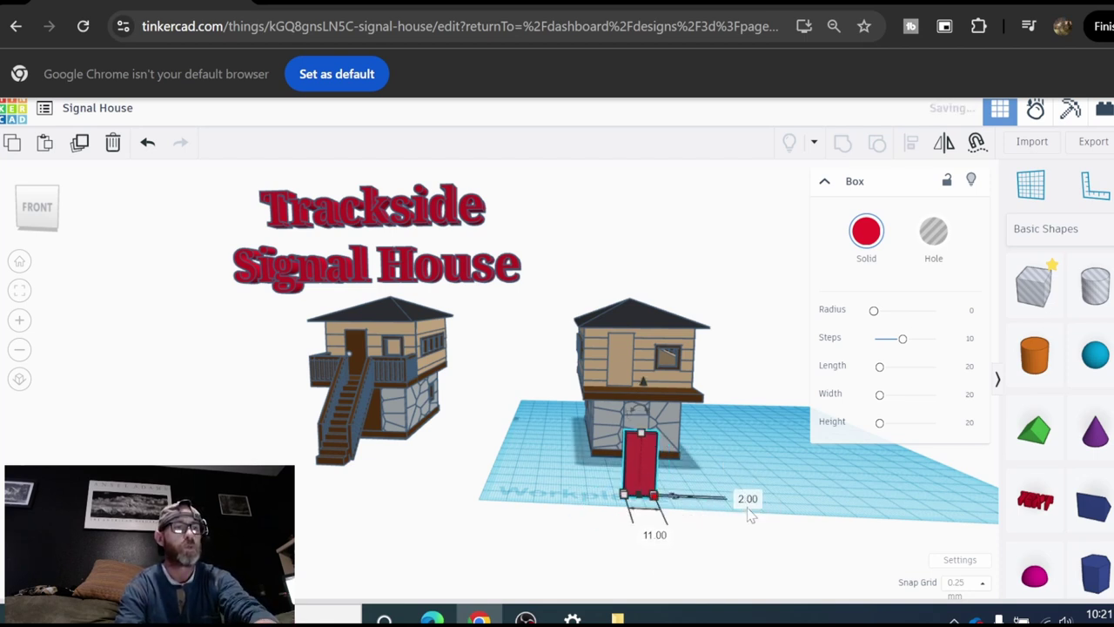
click(746, 528)
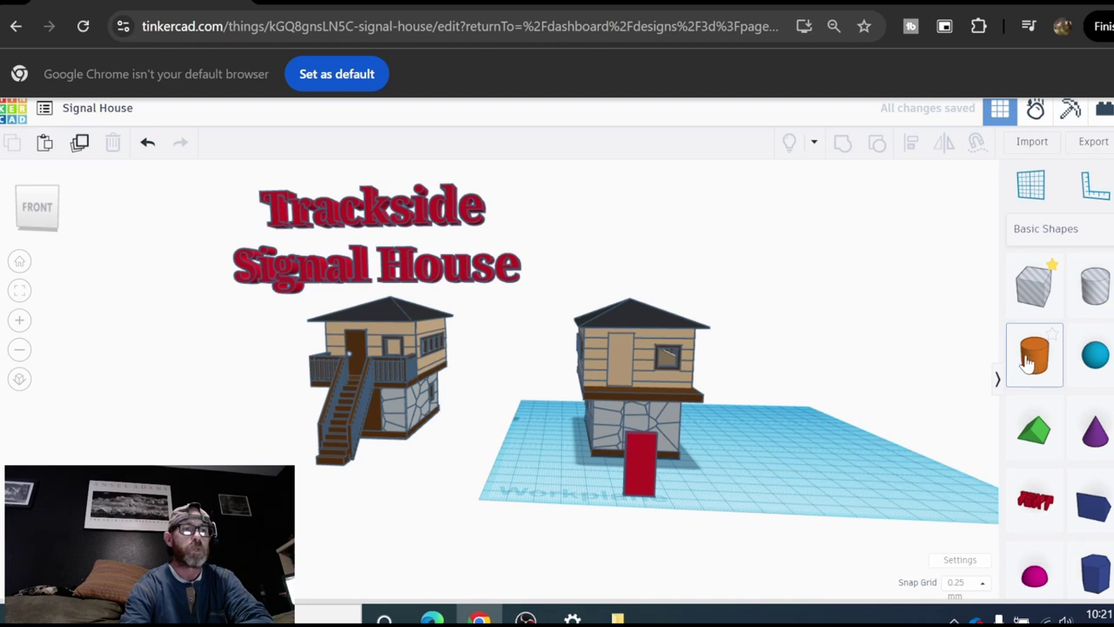
Step: Place a cylinder beside the door box and colour the door box dark brown
drag(1034, 357, 726, 488)
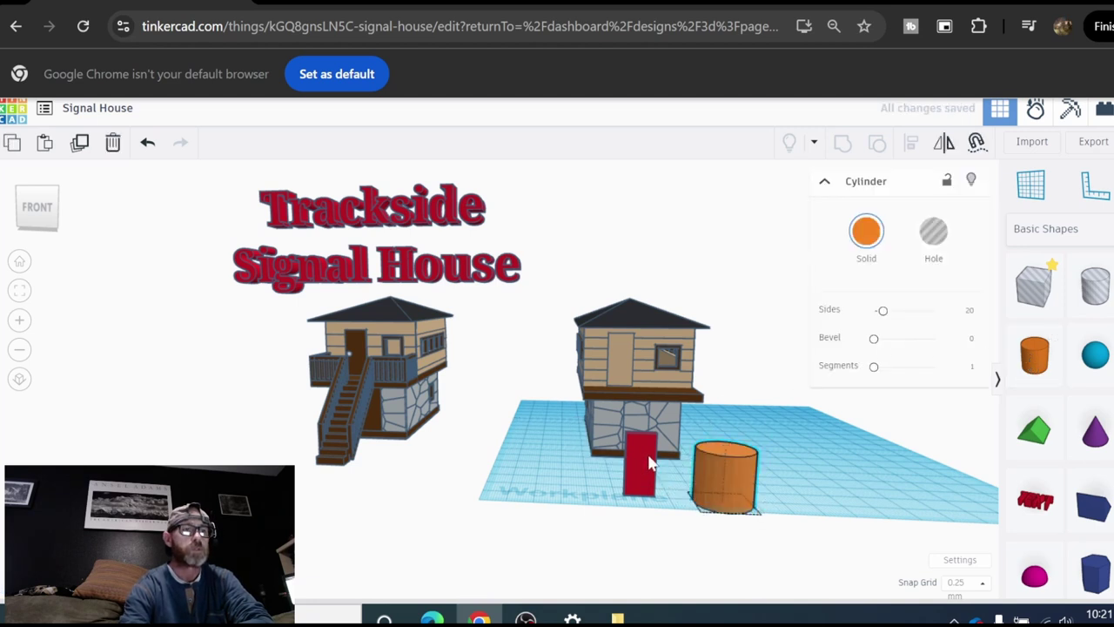
click(649, 464)
click(866, 230)
click(964, 410)
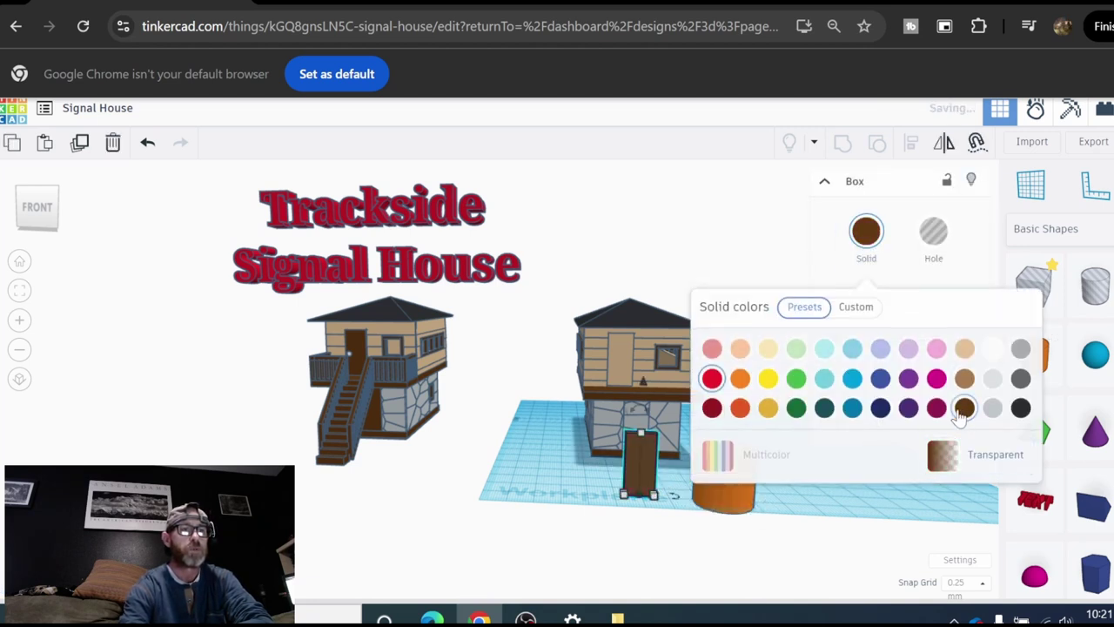
click(694, 572)
Step: Set the cylinder's length and width to 2 mm each and shorten its height to doorknob size
click(722, 497)
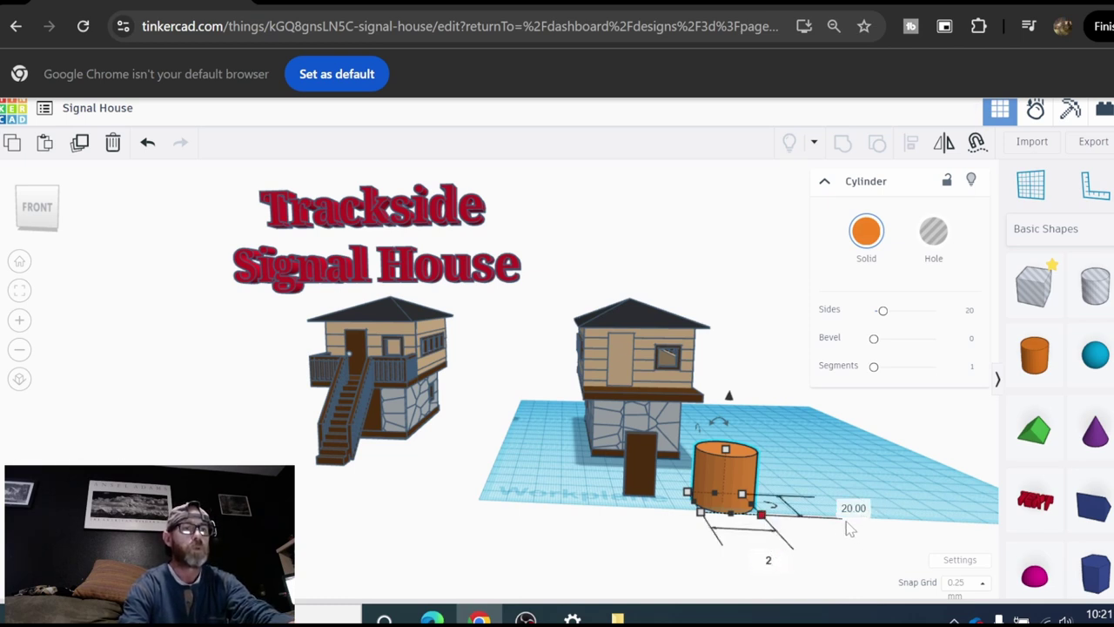
key(Return)
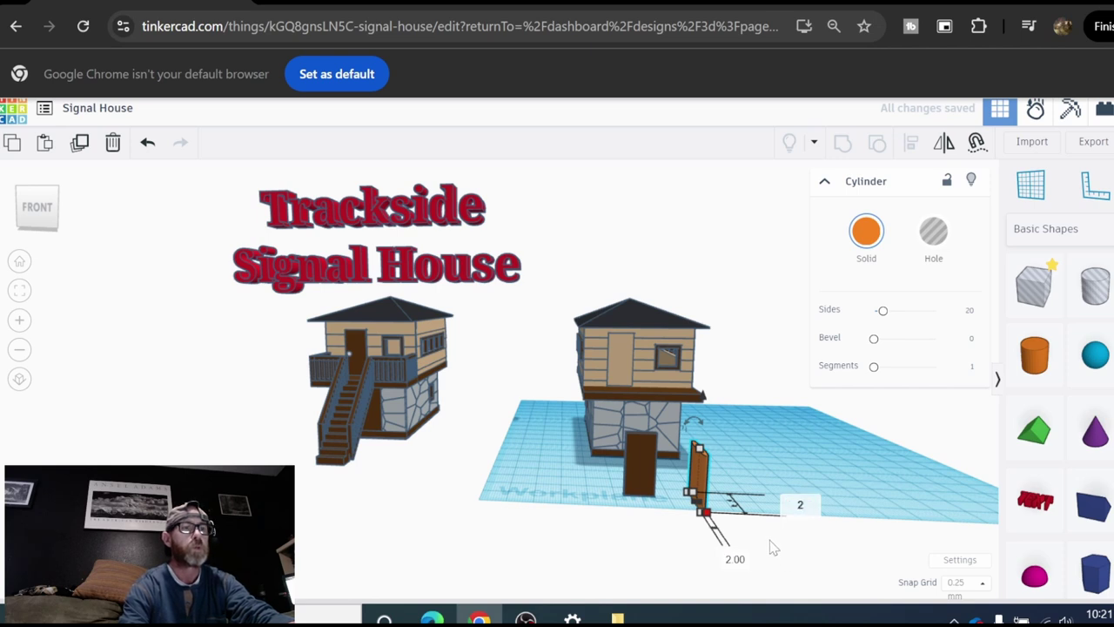
text(2)
key(Return)
mouse_move(696, 451)
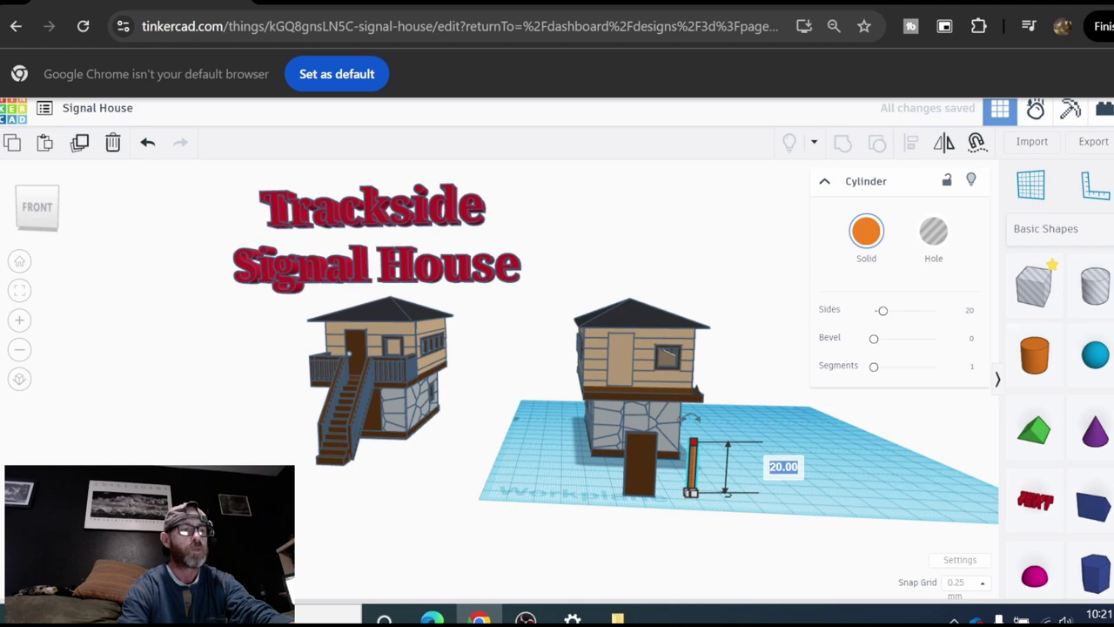
key(Return)
scroll(731, 528, up, 5)
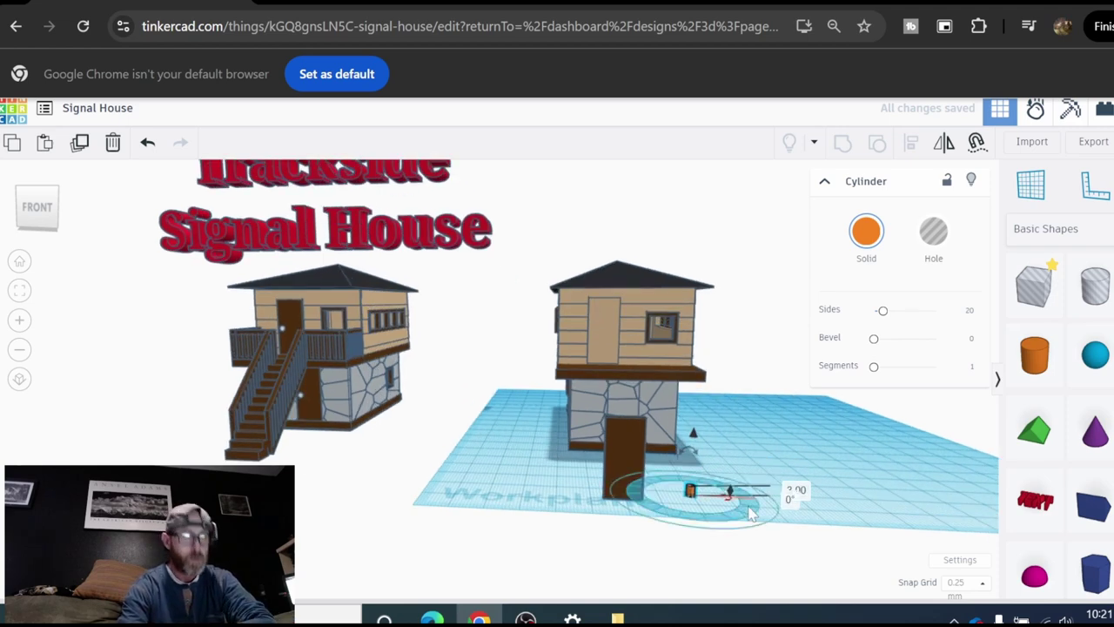
Step: Rotate the small cylinder 90° so it lies on its side, pointing through the door's thickness
right_drag(732, 528, 798, 497)
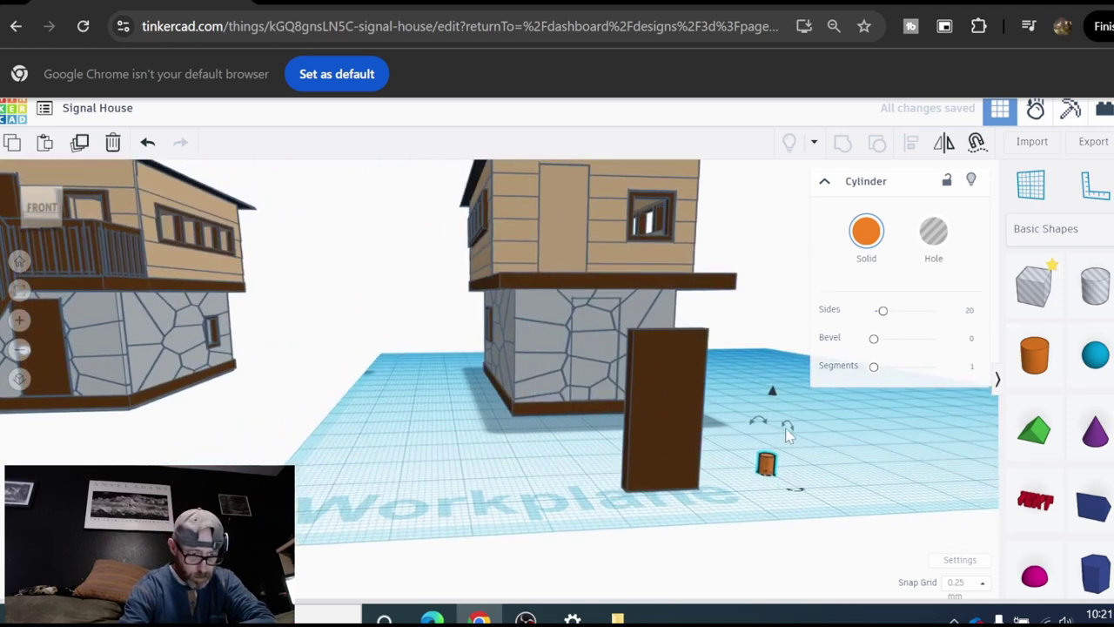
mouse_move(796, 431)
drag(797, 431, 821, 478)
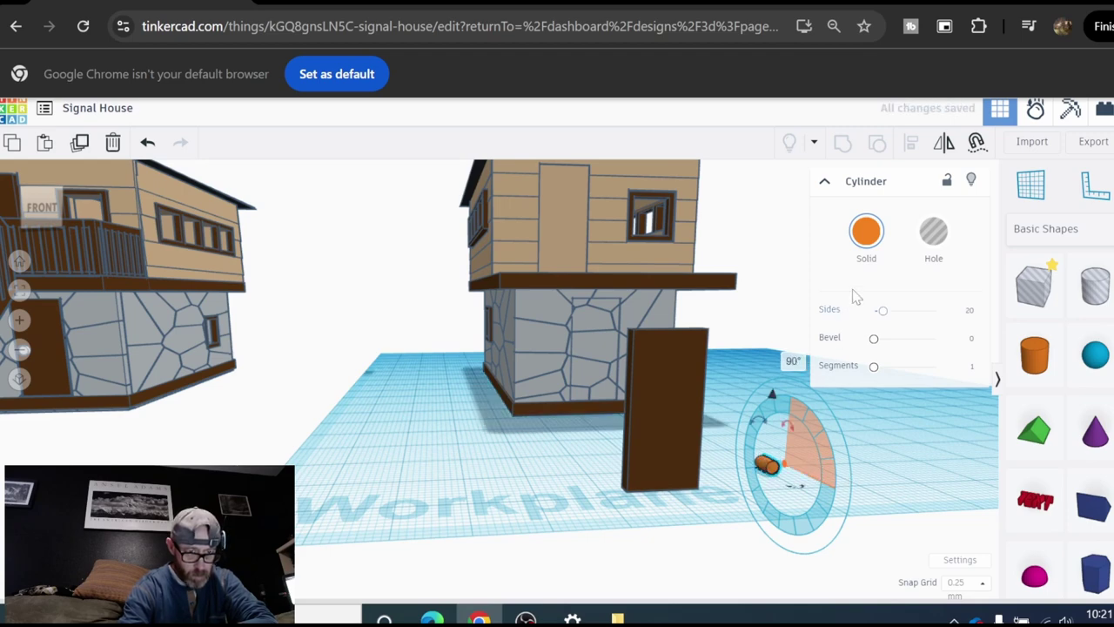
Step: Colour the small cylinder light grey and place it against the front of the brown door near its base
click(867, 232)
click(994, 409)
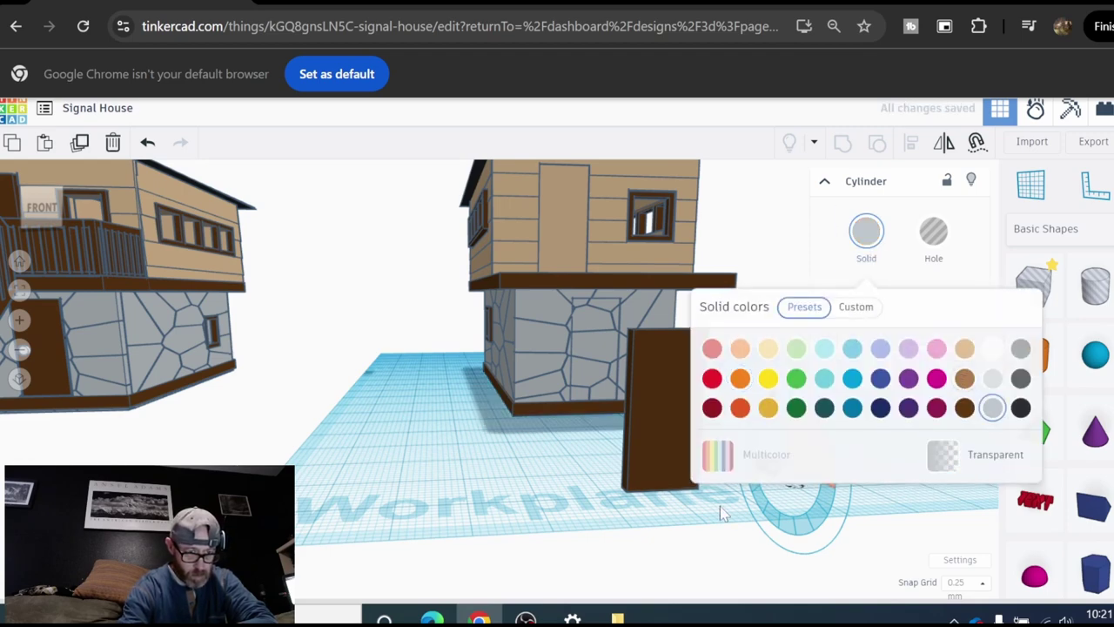
drag(687, 486, 649, 473)
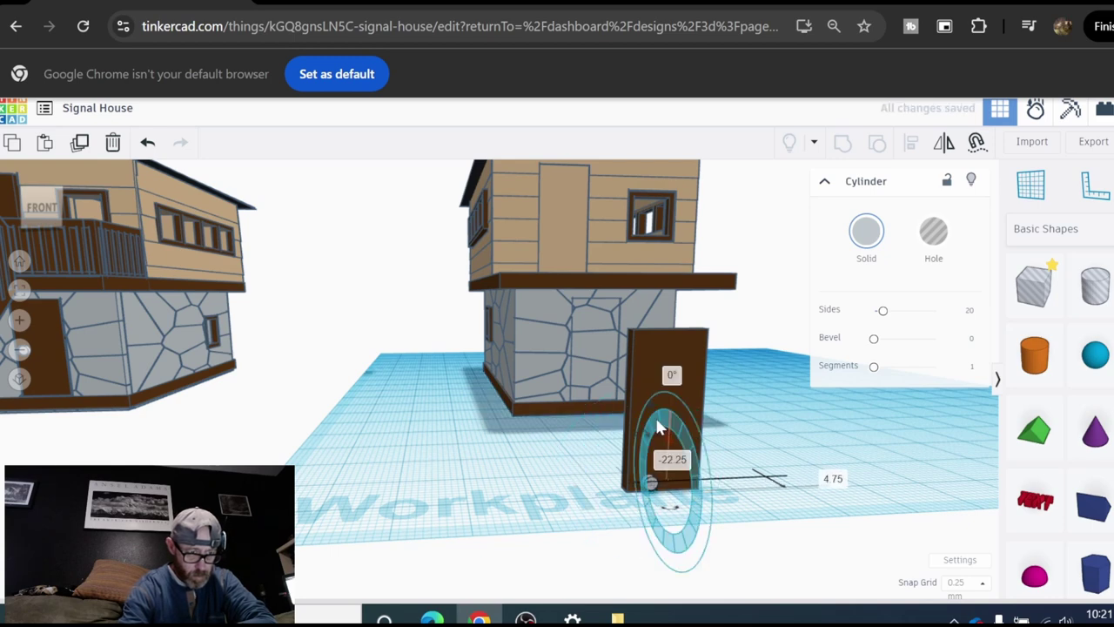
drag(654, 401, 654, 339)
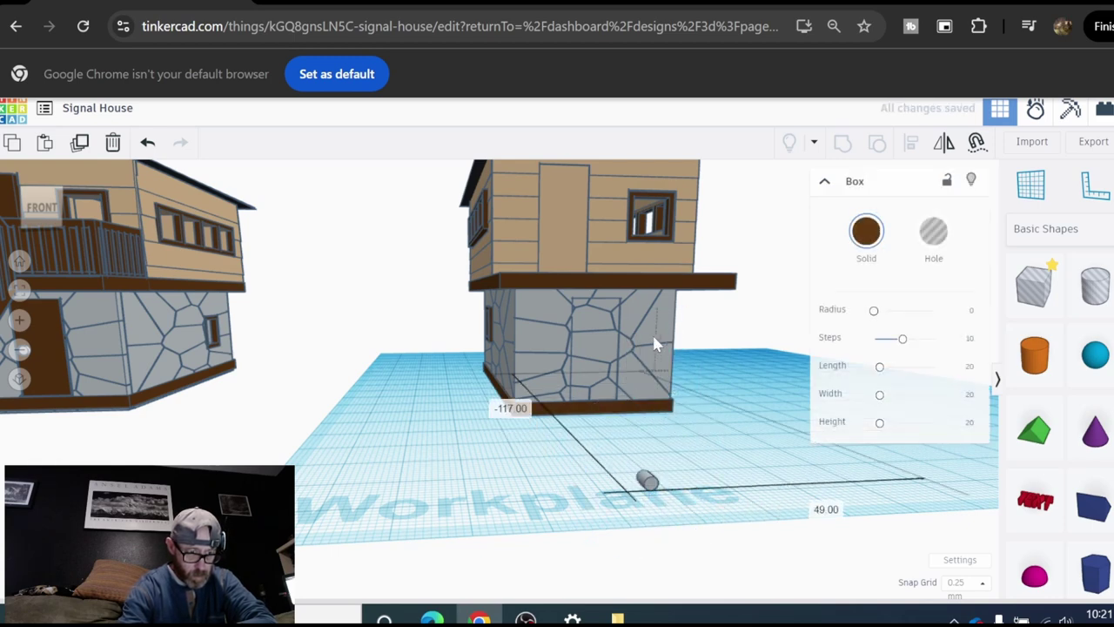
click(150, 144)
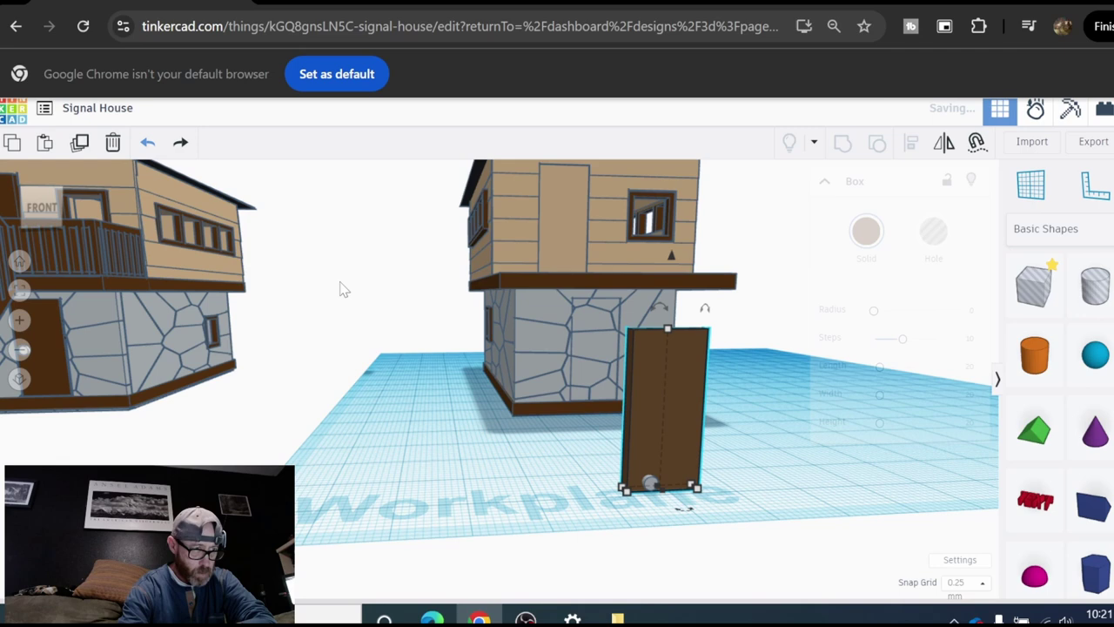
Step: Raise the grey knob to about the door's mid-height and nudge it left towards the door's edge
click(786, 506)
right_drag(760, 505, 412, 470)
scroll(509, 483, up, 3)
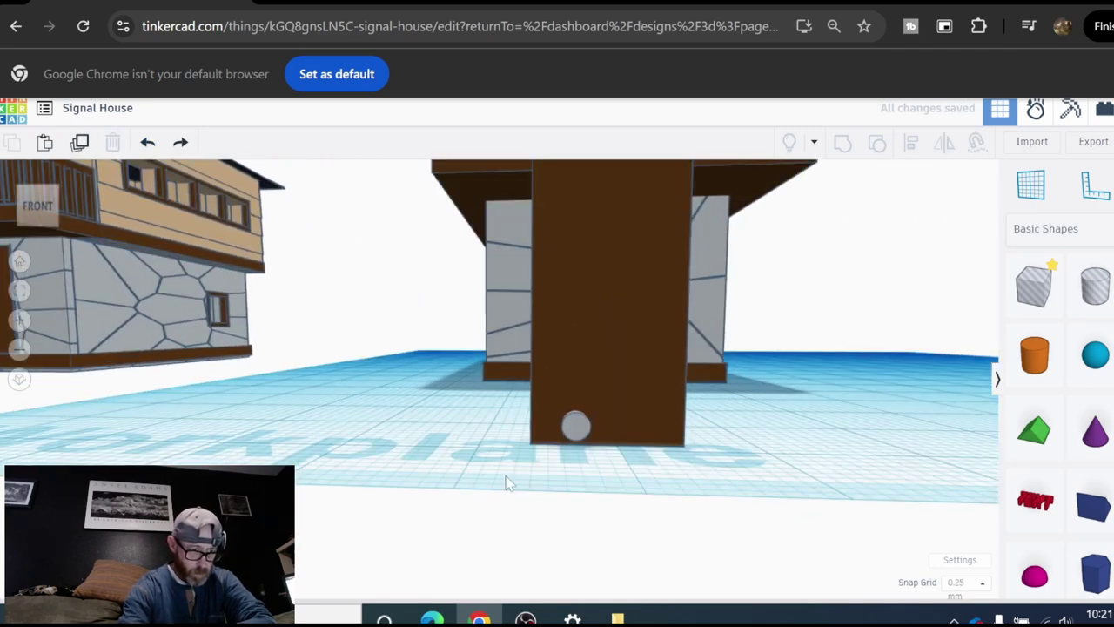
click(573, 430)
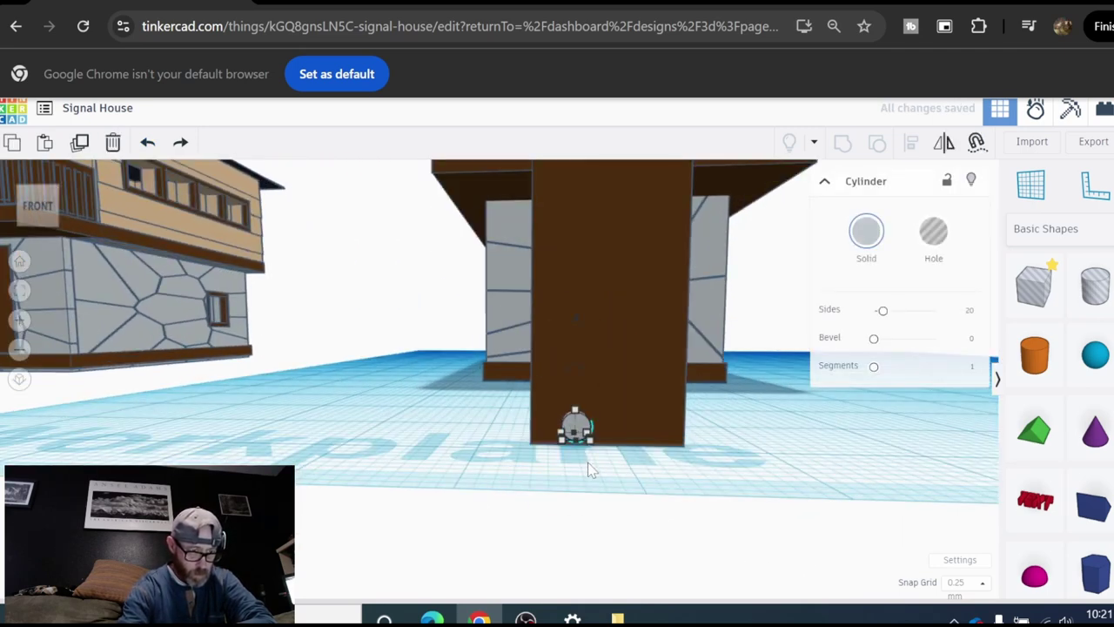
scroll(586, 475, down, 2)
scroll(585, 475, up, 4)
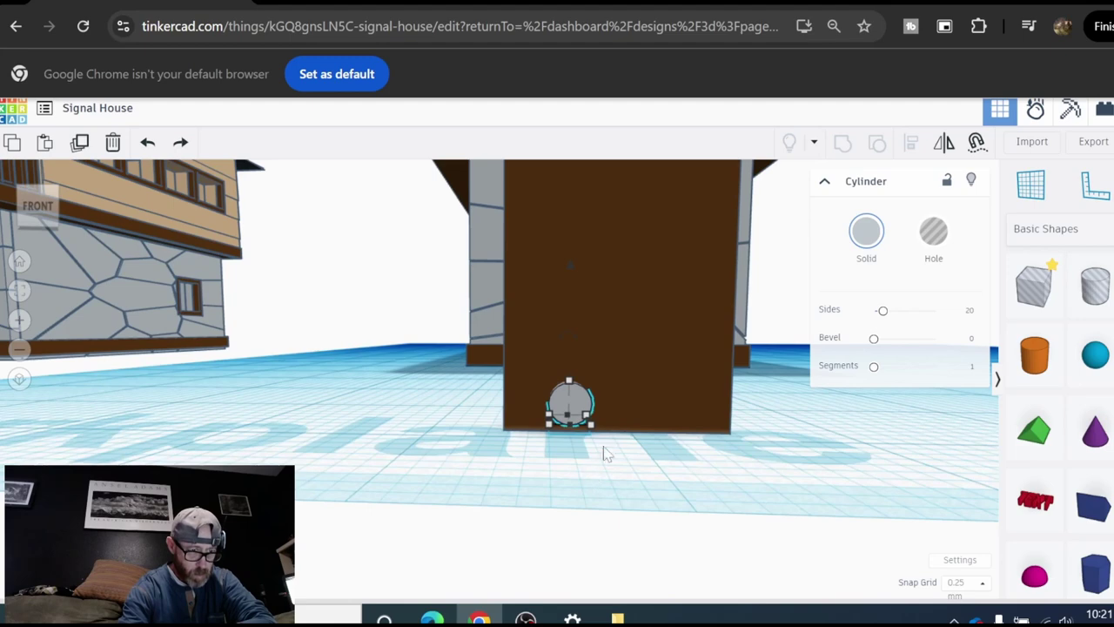
scroll(625, 431, down, 1)
right_drag(616, 459, 615, 475)
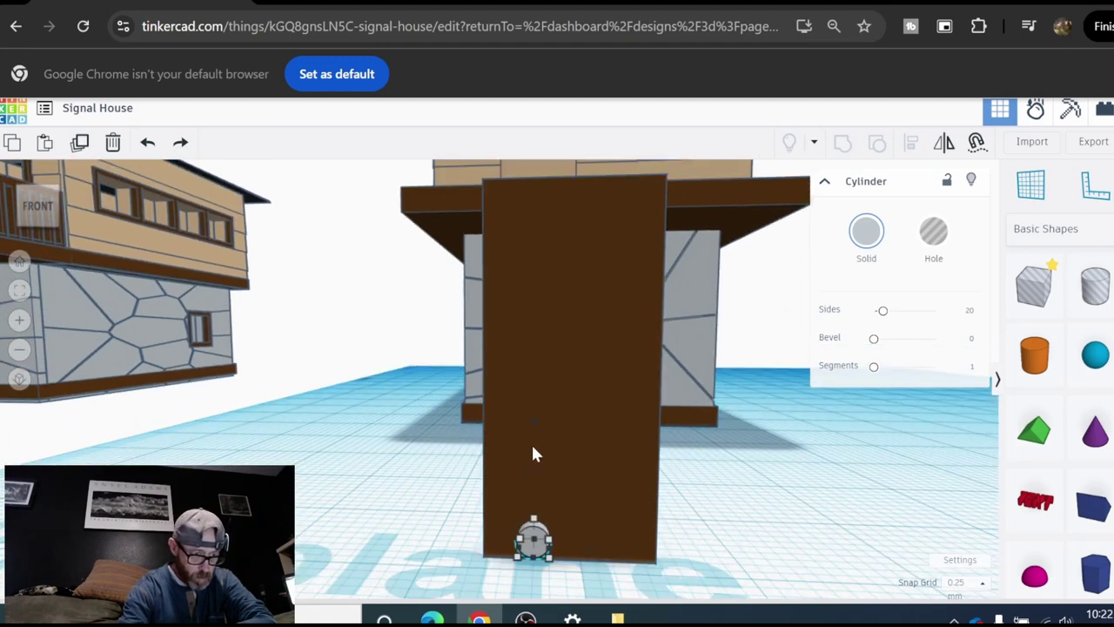
drag(533, 424, 528, 259)
key(Left)
key(Left)
key(Left)
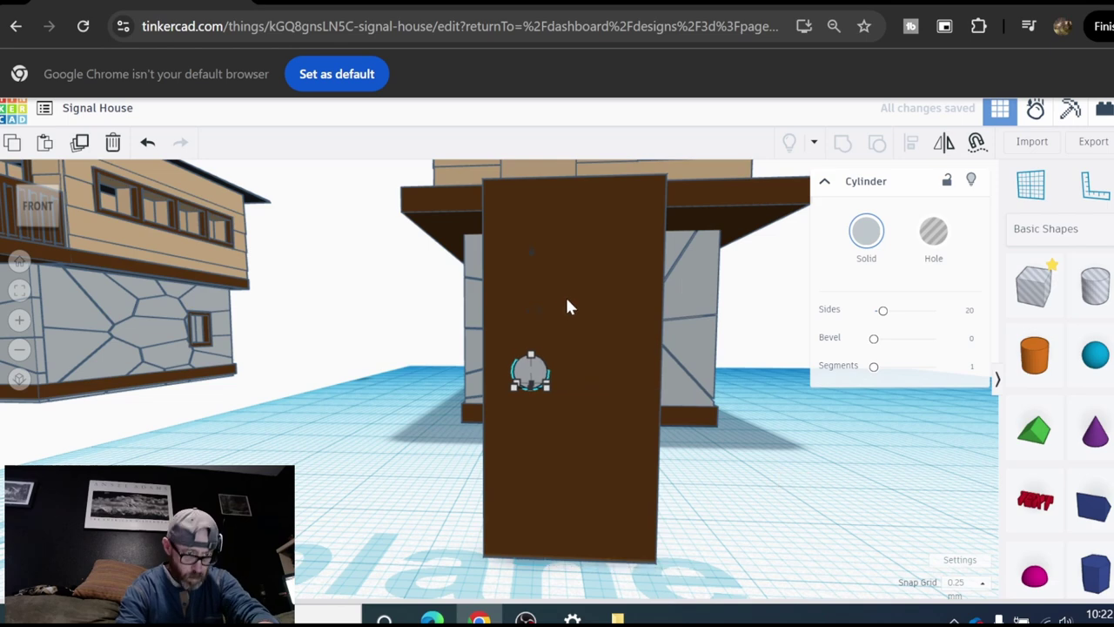
click(411, 459)
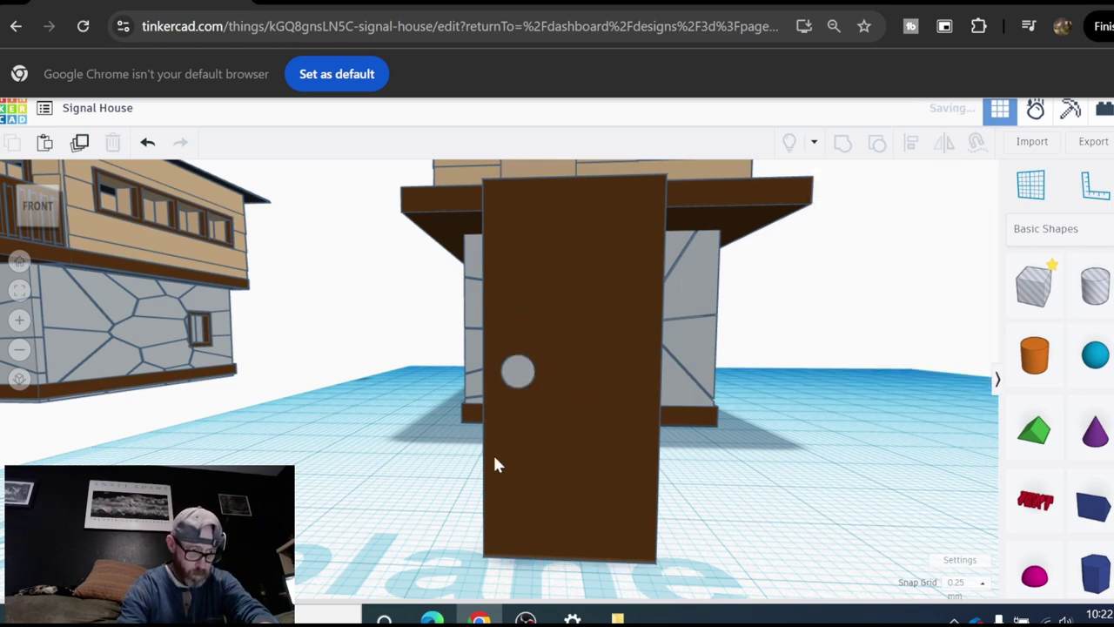
Step: Group the knob with the door and make the group multicolour to keep the brown and grey
click(514, 383)
shift+click(585, 448)
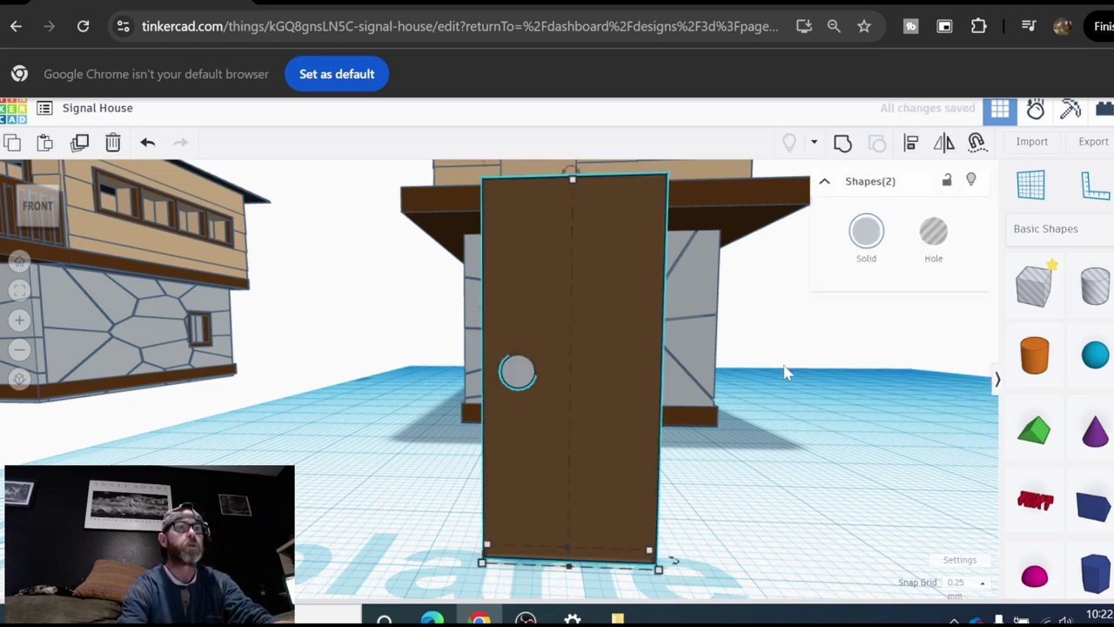
click(844, 146)
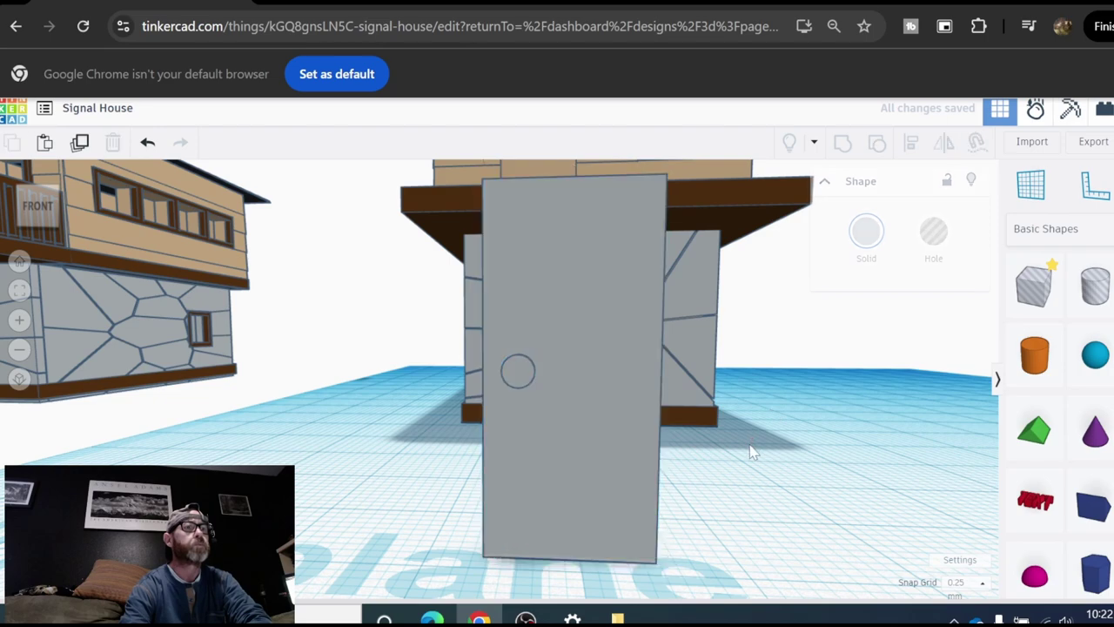
click(866, 233)
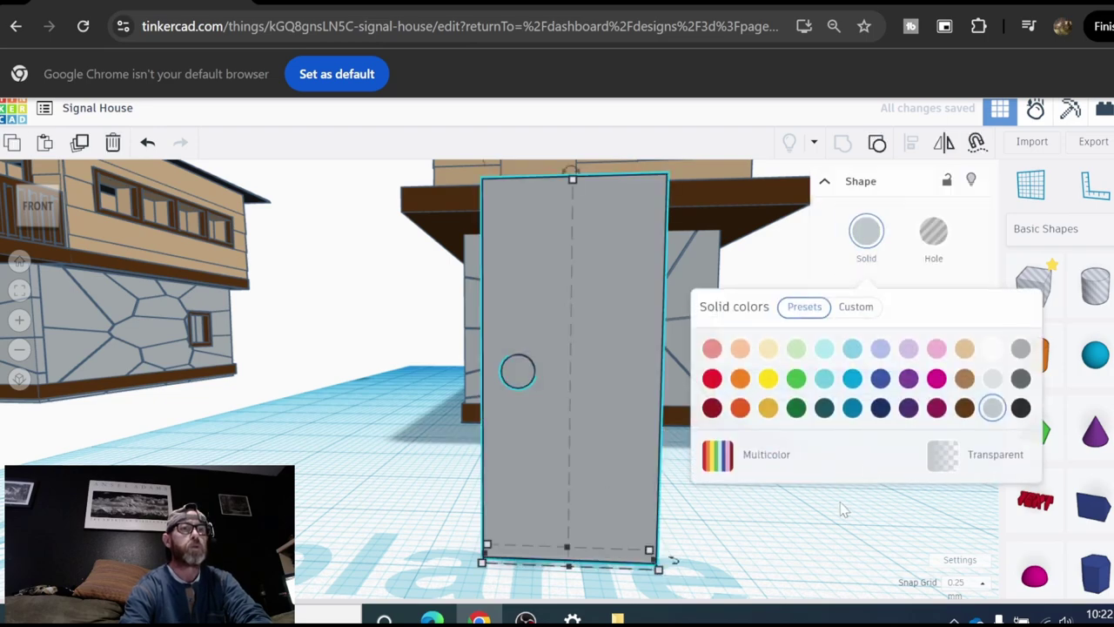
click(790, 469)
Step: Move the finished door back to the front wall of the new house's ground floor
click(386, 460)
scroll(460, 418, down, 4)
right_drag(462, 418, 607, 472)
drag(606, 472, 556, 398)
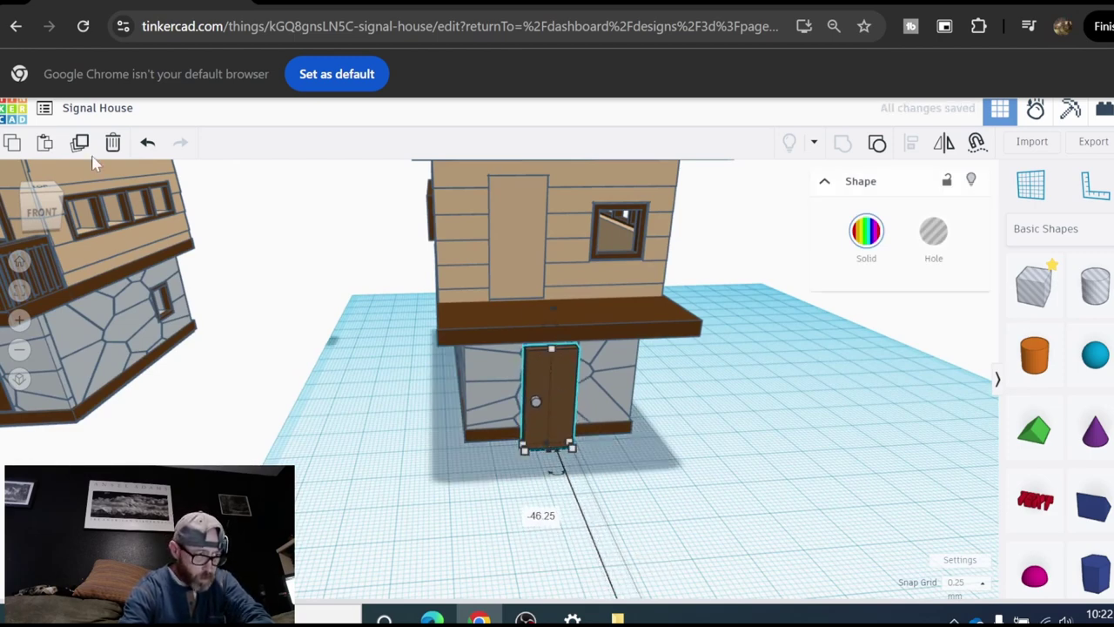
Step: Duplicate the door and raise the copy to the upper floor above the deck
key(ctrl+d)
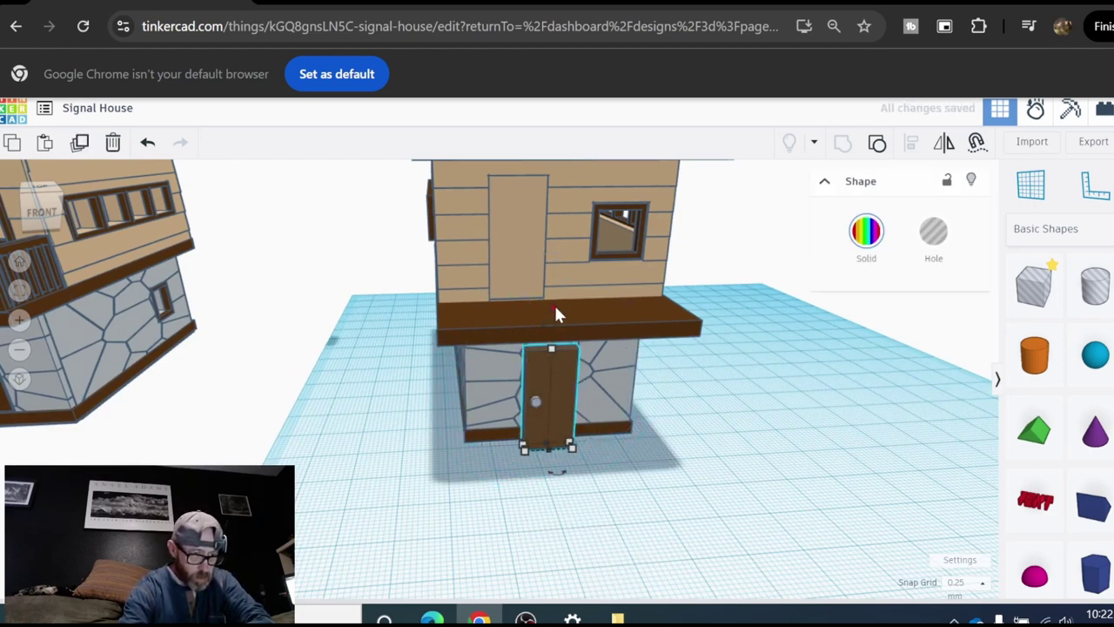
drag(554, 305, 535, 159)
click(553, 494)
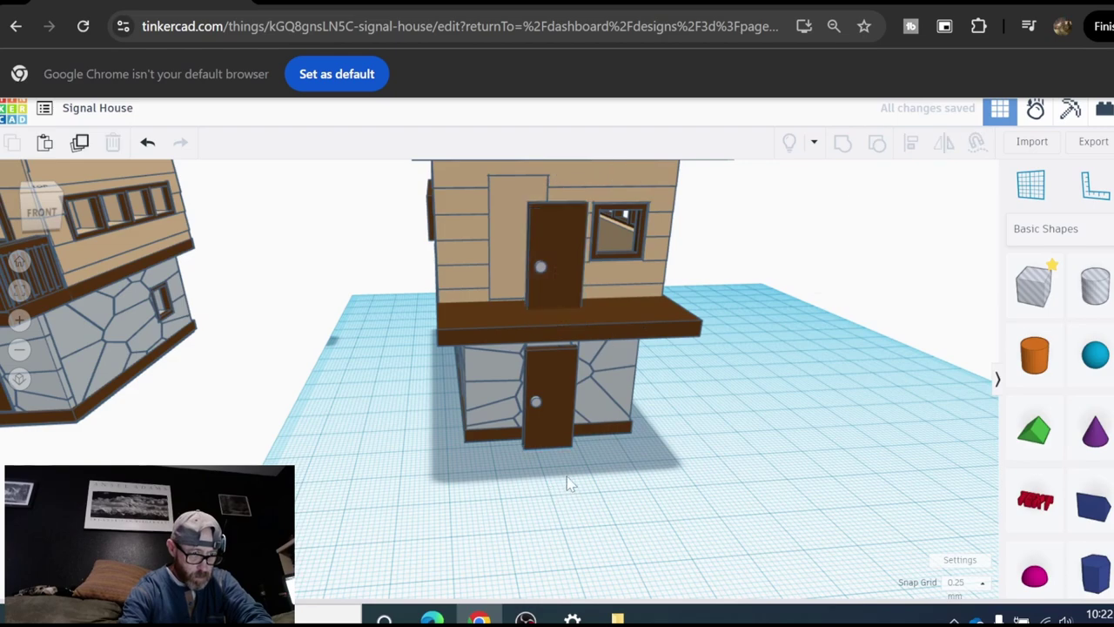
Step: Raise the ground-floor door 3.25 mm and move it back into the doorway of the stone wall
scroll(567, 476, up, 5)
middle_drag(609, 415, 599, 490)
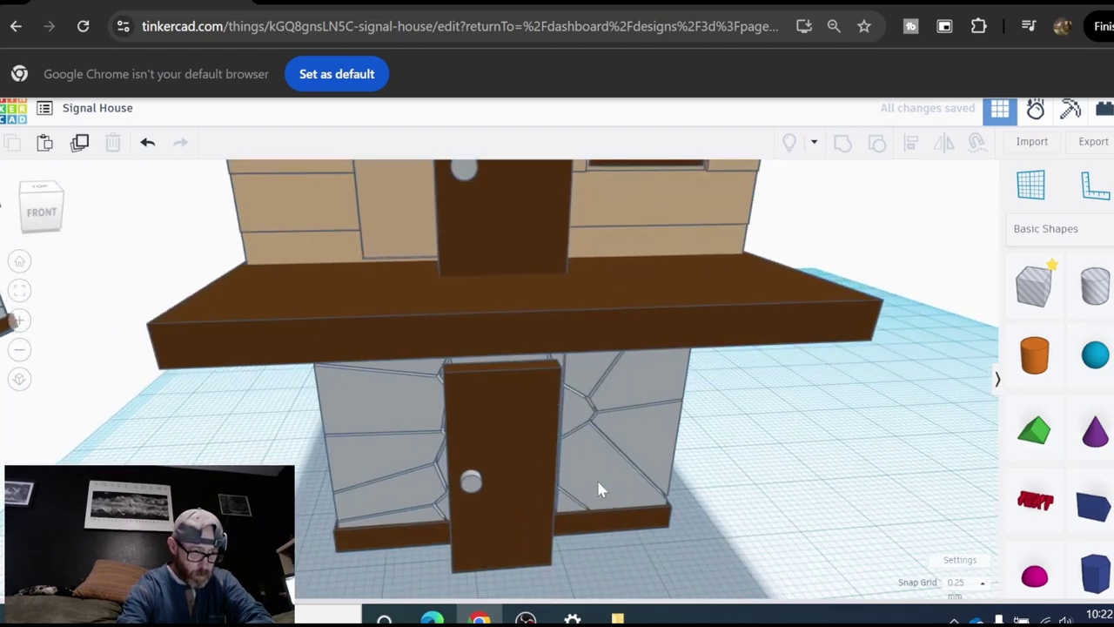
click(509, 481)
right_drag(582, 512, 581, 479)
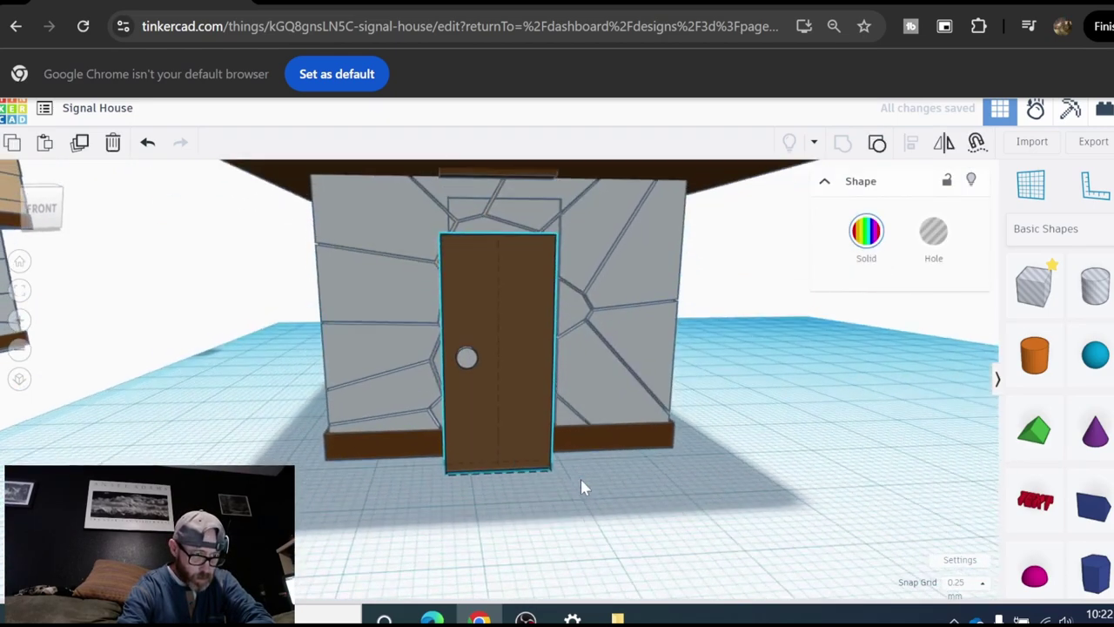
middle_drag(594, 375, 594, 427)
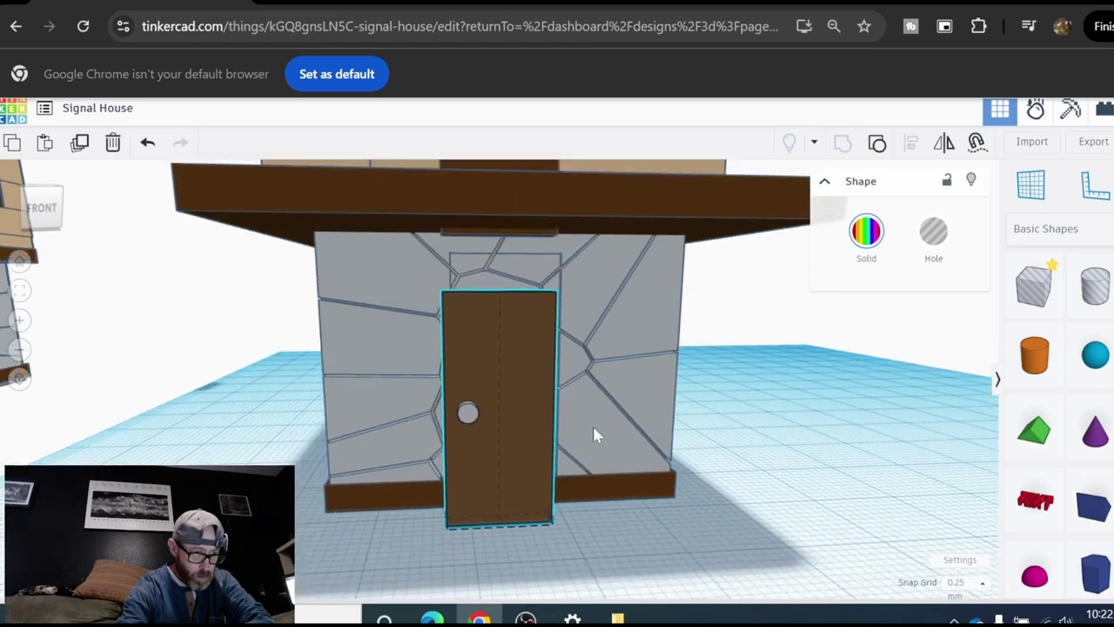
drag(500, 254, 499, 207)
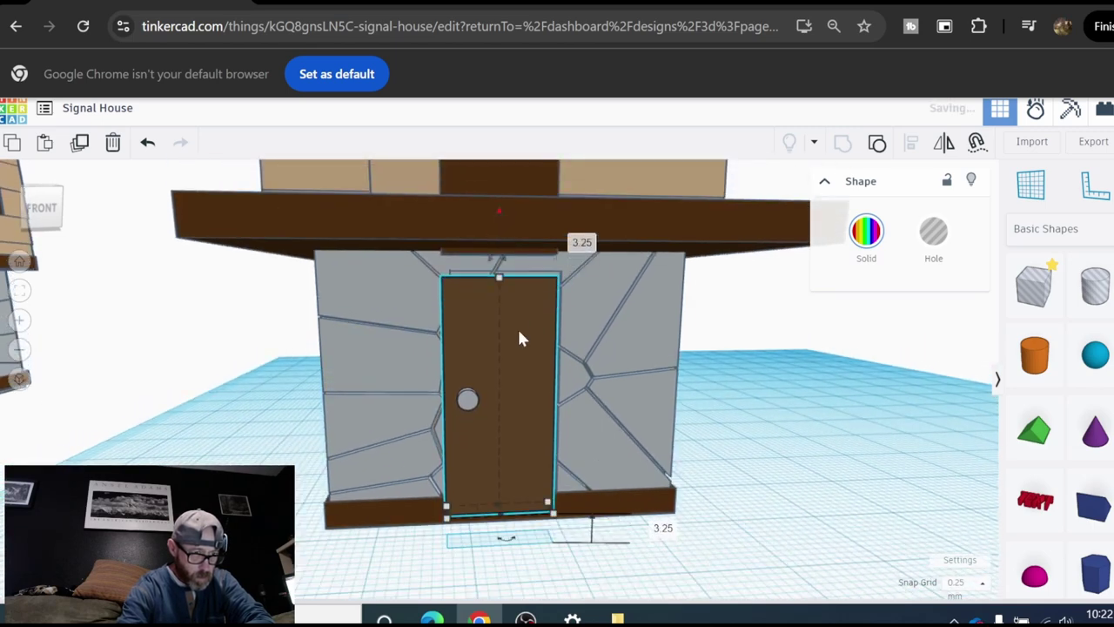
drag(534, 390, 531, 396)
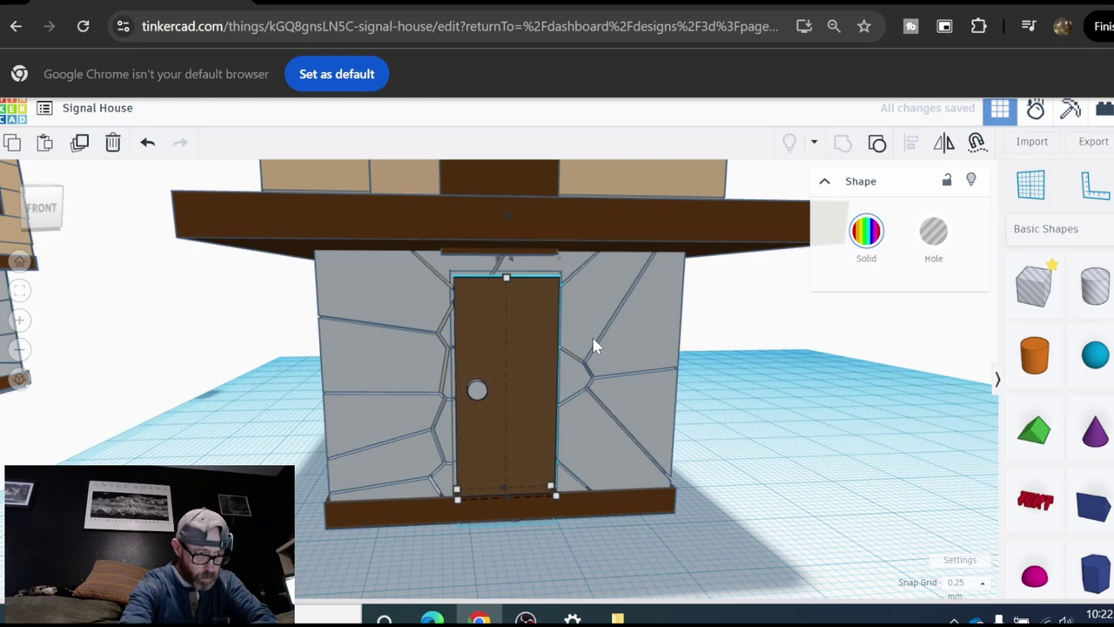
key(Right)
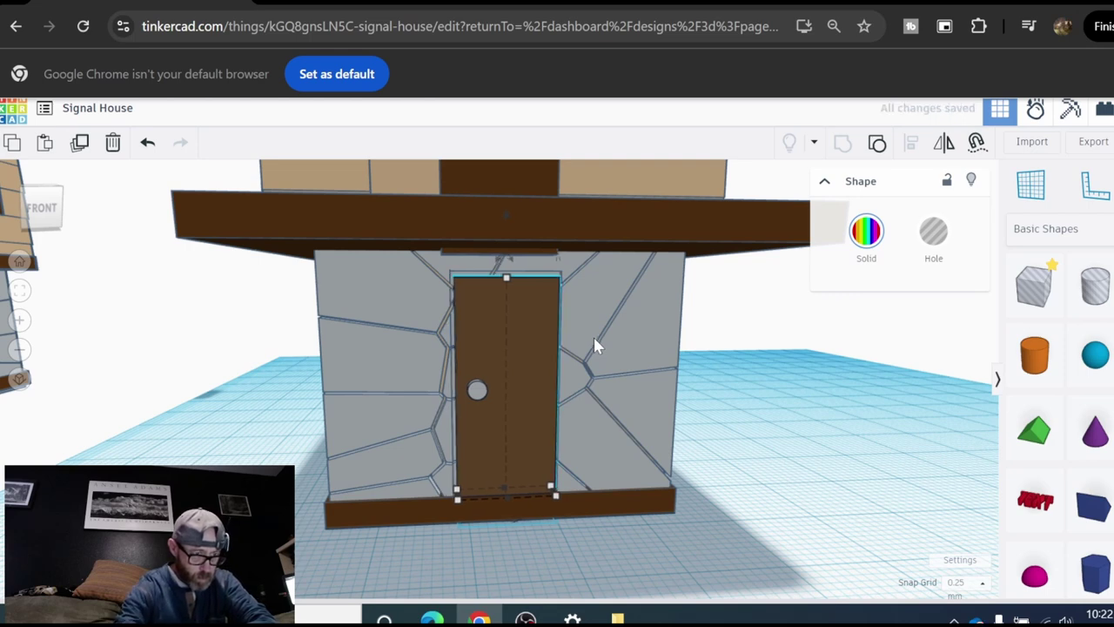
click(568, 522)
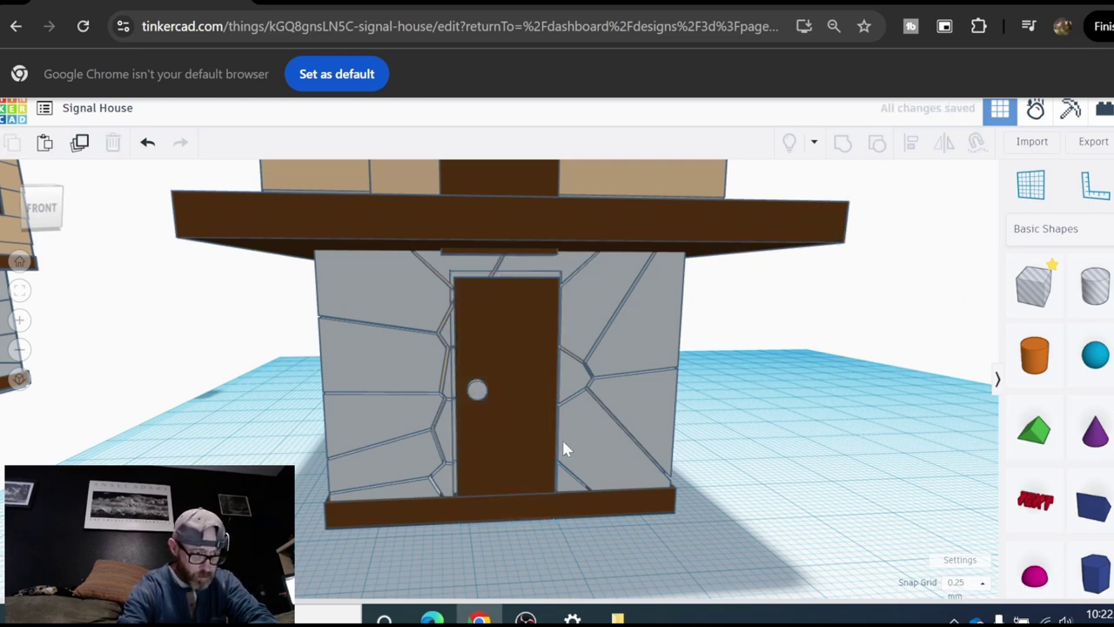
Step: Raise the ground-floor door slightly to refine its fit within the stone doorway
scroll(565, 447, down, 3)
click(514, 364)
scroll(515, 357, up, 2)
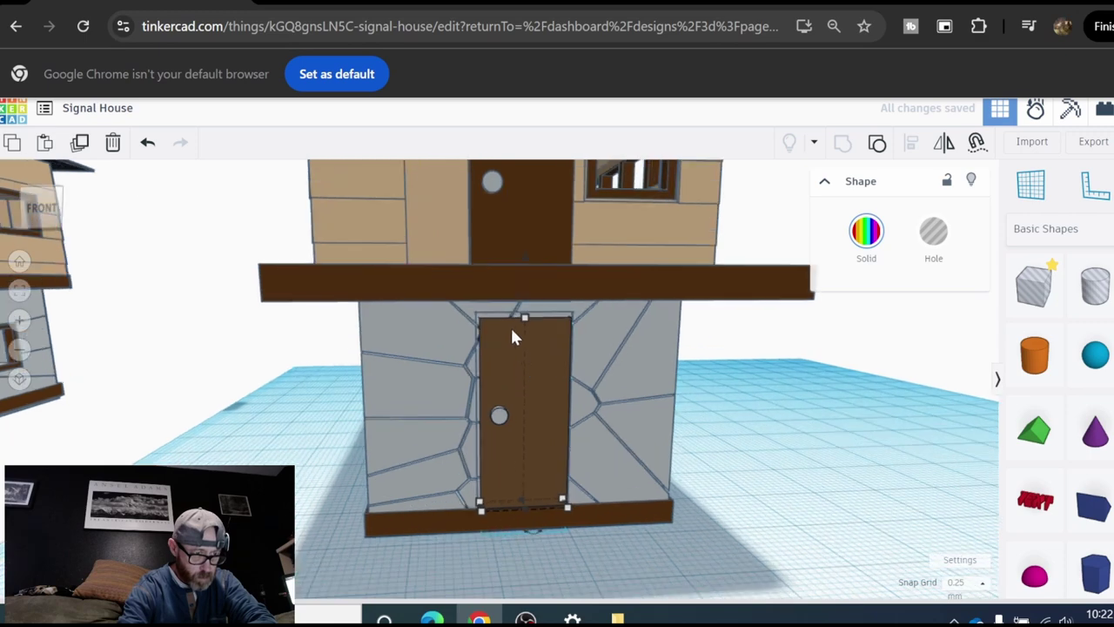
drag(524, 253, 540, 262)
click(729, 522)
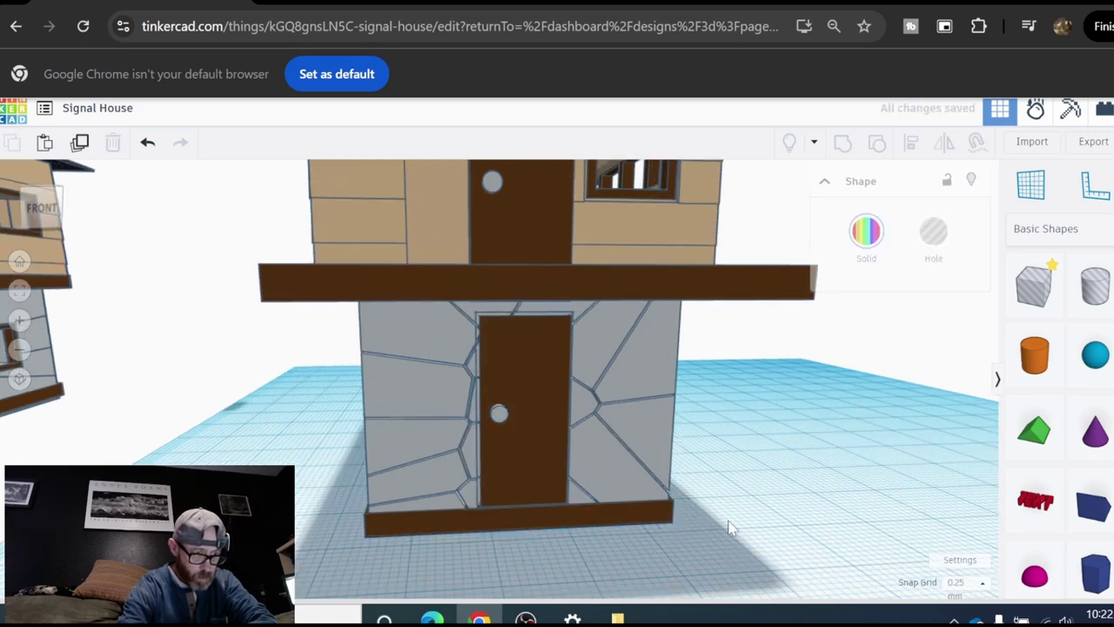
Step: Move the duplicated door sideways and back into the blank doorway in the upper floor's plank wall
scroll(729, 521, down, 3)
middle_drag(697, 403, 691, 498)
right_drag(694, 505, 641, 487)
scroll(601, 486, up, 3)
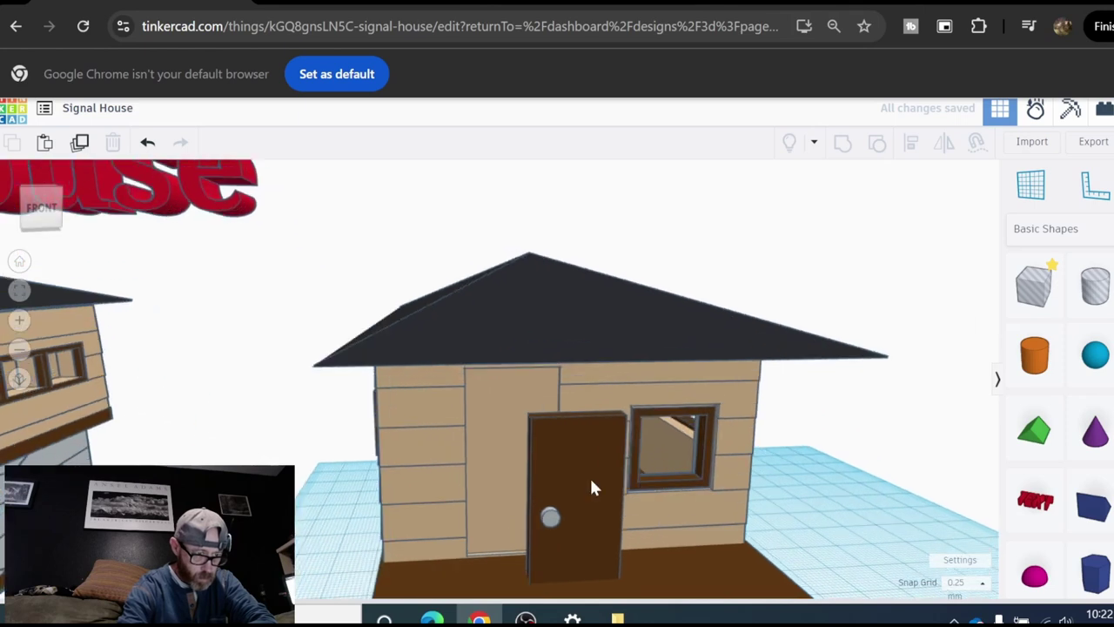
click(588, 477)
drag(592, 483, 530, 473)
key(Left)
key(Left)
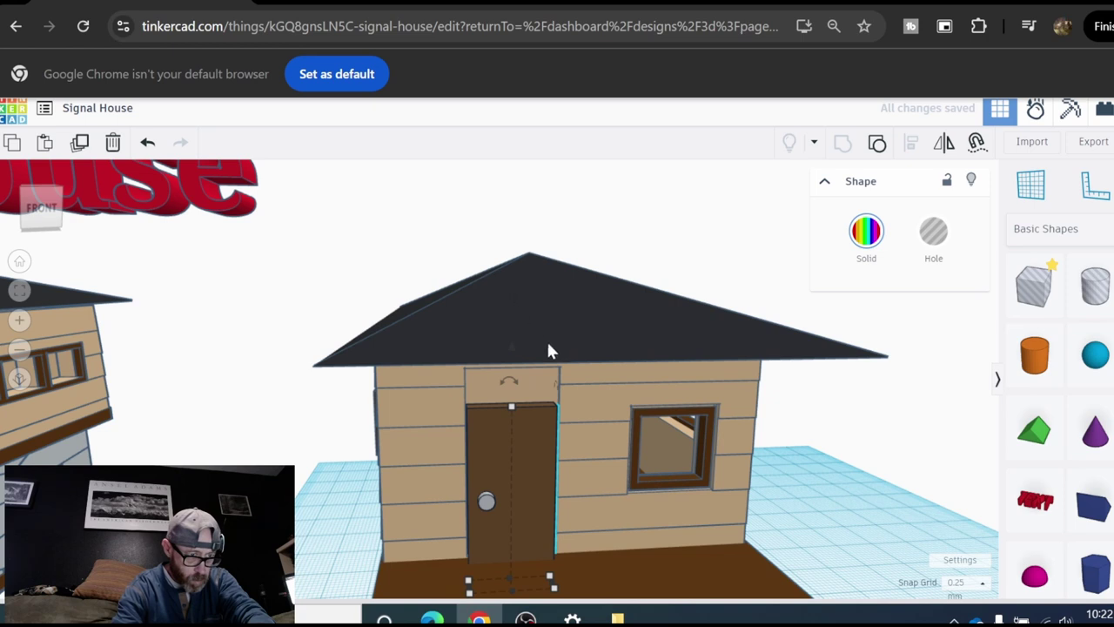
Step: Raise the upper-floor door 4.25 mm so its base sits level with the deck
right_drag(548, 347, 537, 313)
drag(520, 301, 530, 274)
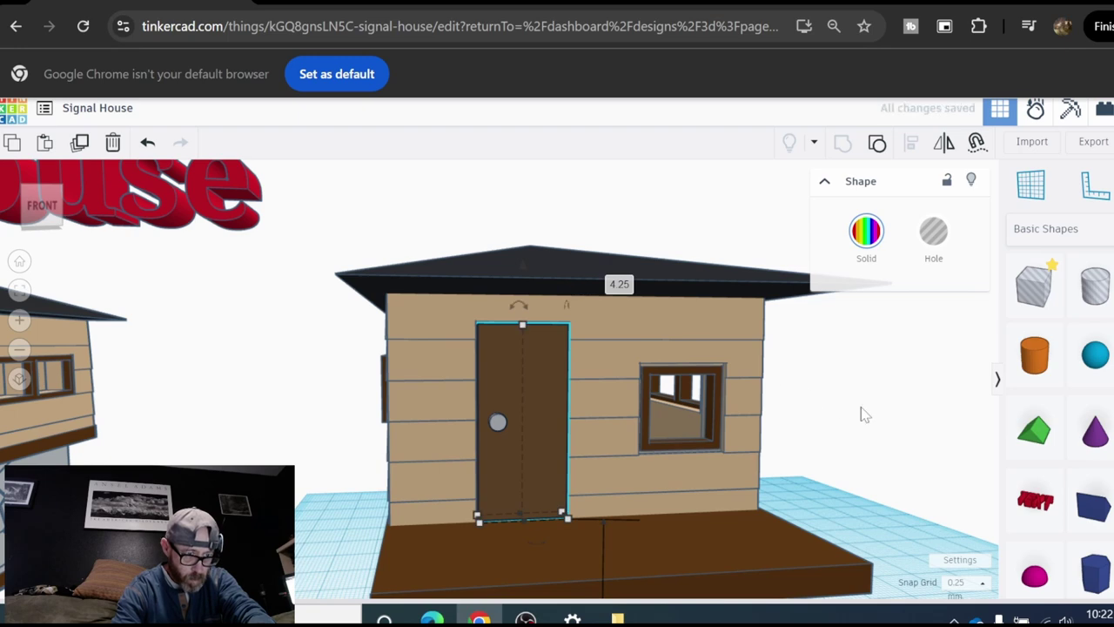
click(801, 417)
scroll(805, 416, down, 3)
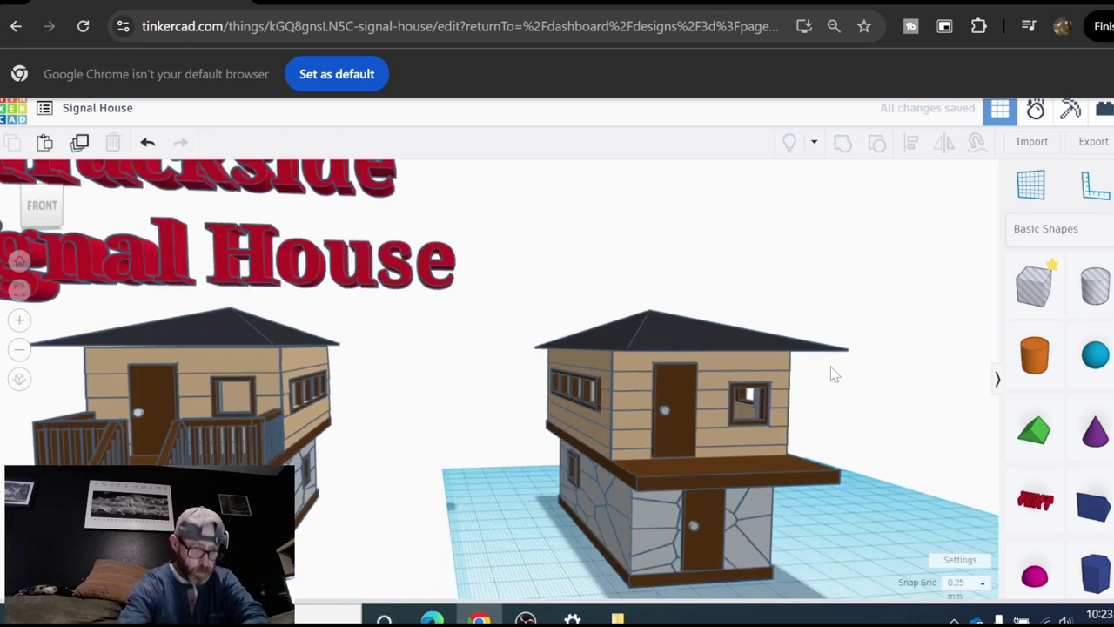
scroll(766, 377, down, 1)
scroll(728, 380, down, 3)
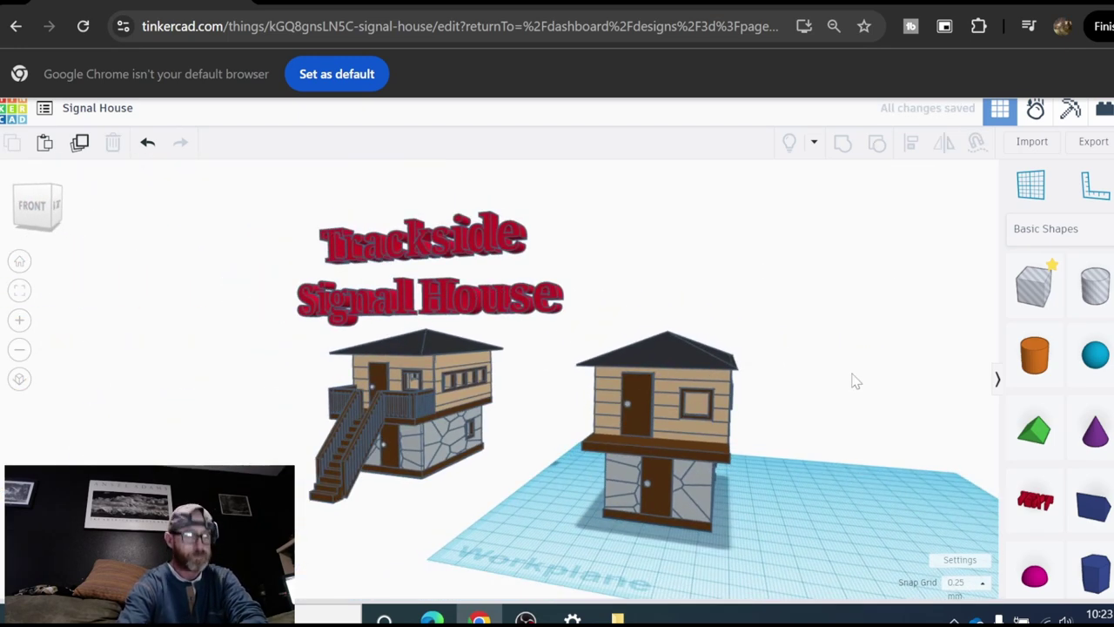
right_drag(853, 378, 819, 394)
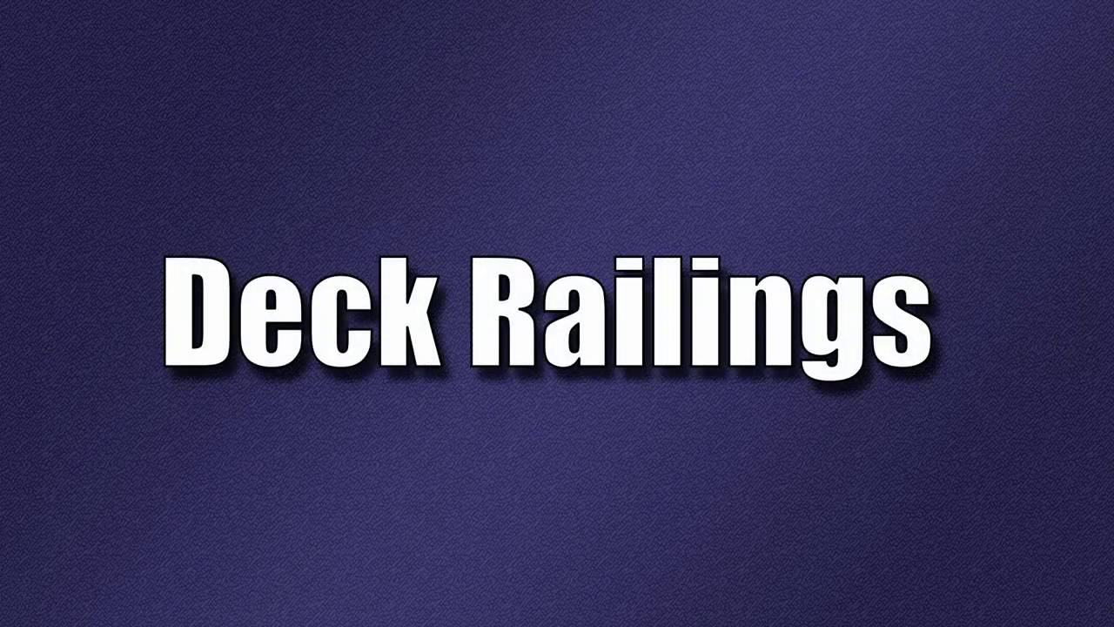
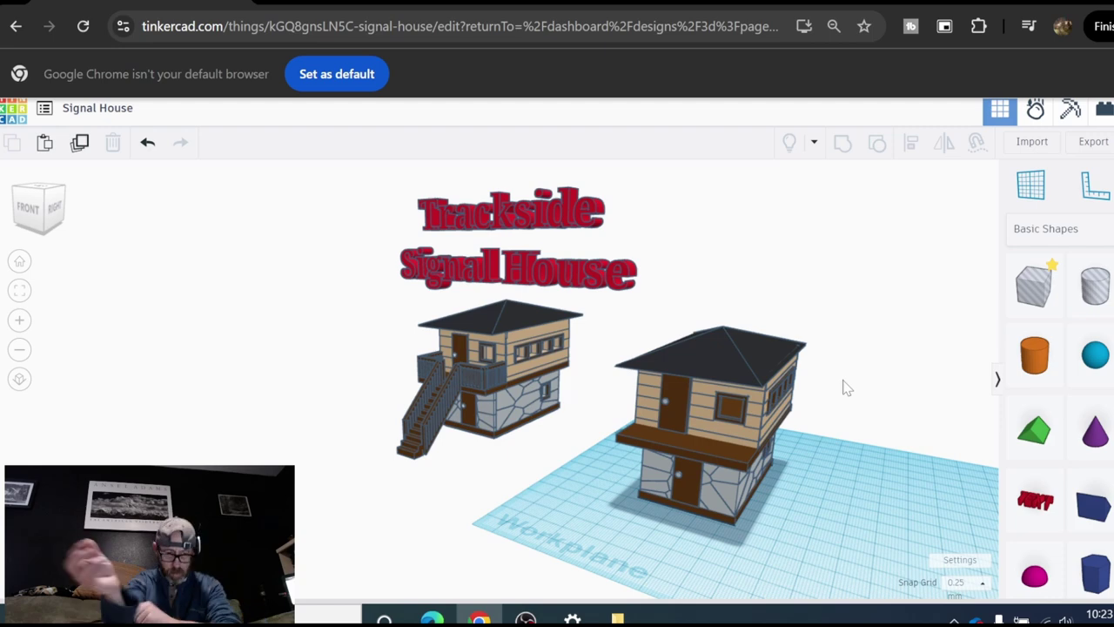
Step: Add a box to the workplane in front of the new house and colour it dark brown
right_drag(560, 266, 929, 322)
drag(1033, 284, 682, 427)
scroll(682, 427, up, 1)
click(867, 231)
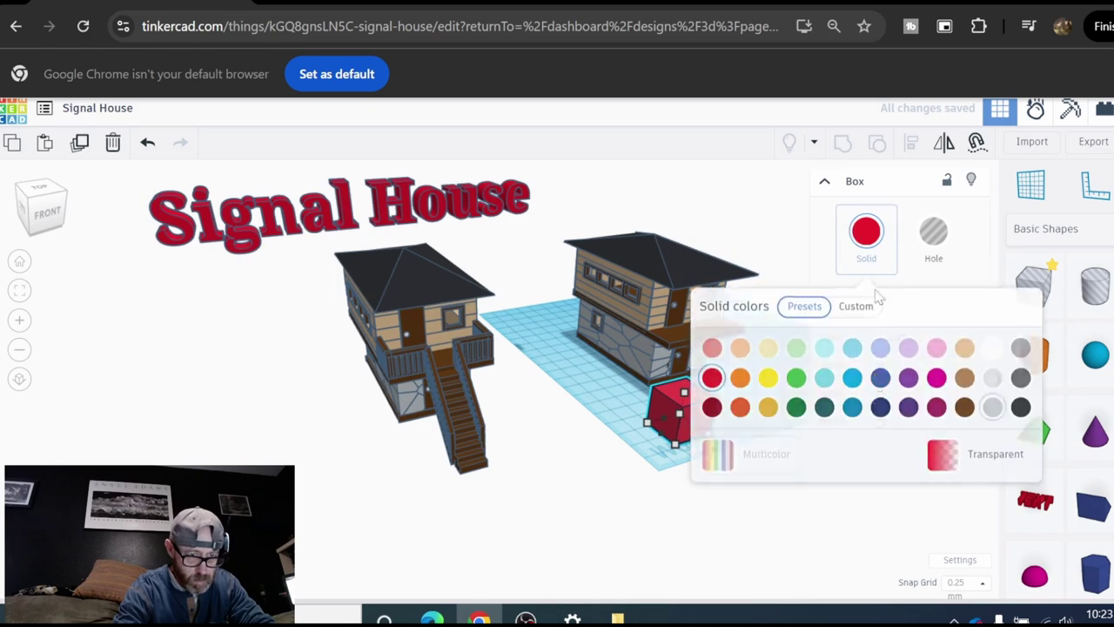
click(964, 407)
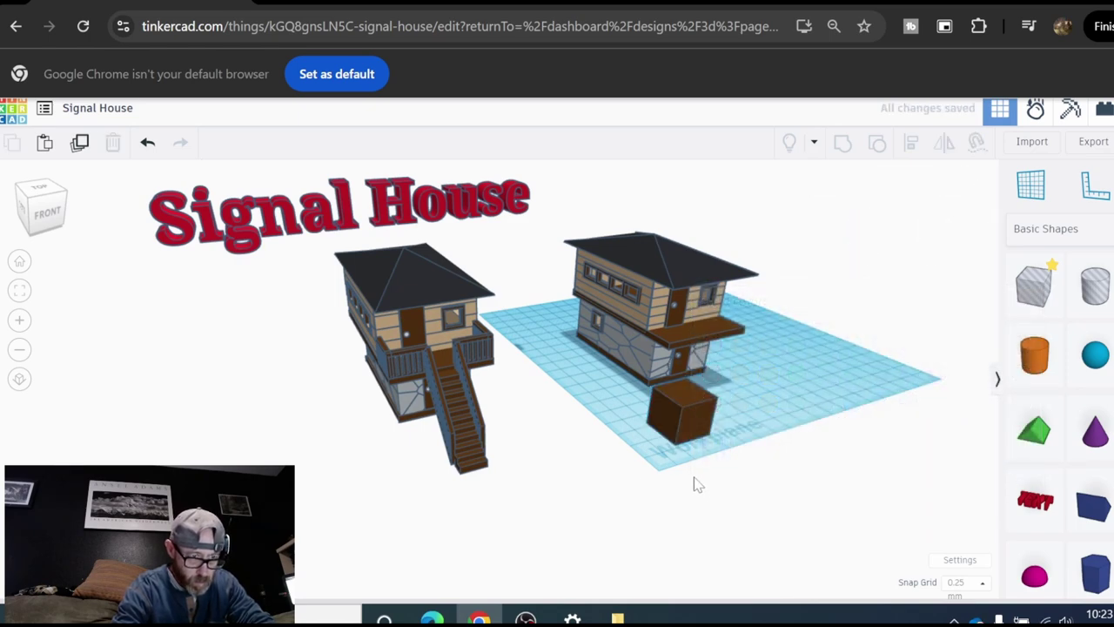
scroll(667, 406, up, 3)
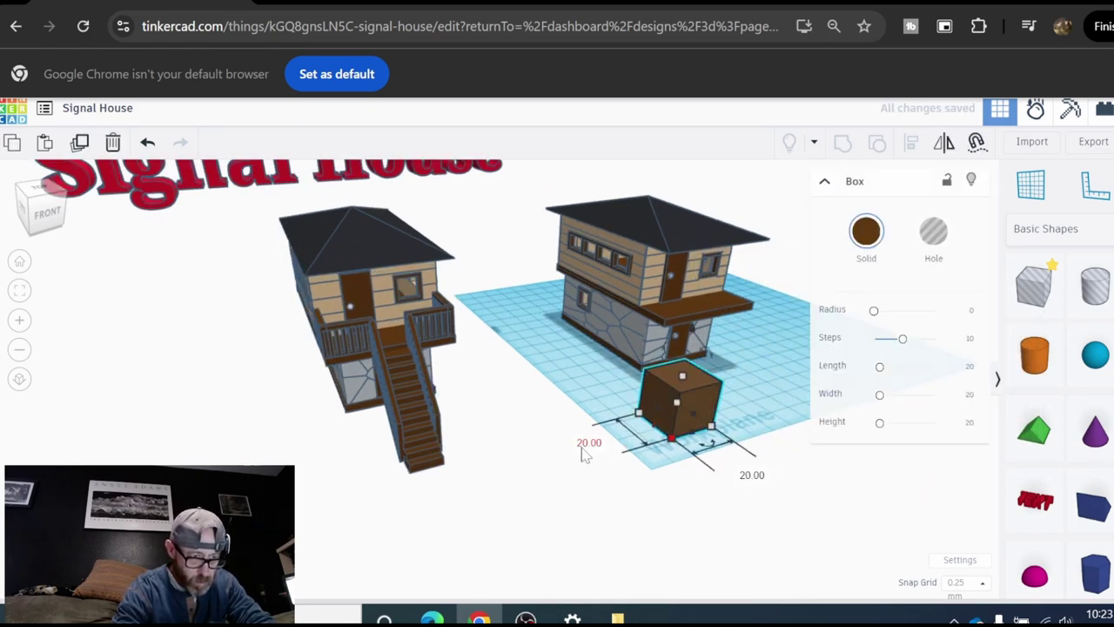
Step: Set the brown box's base dimensions to 18.5 mm by 2 mm to make a thin railing panel
click(588, 442)
text(18)
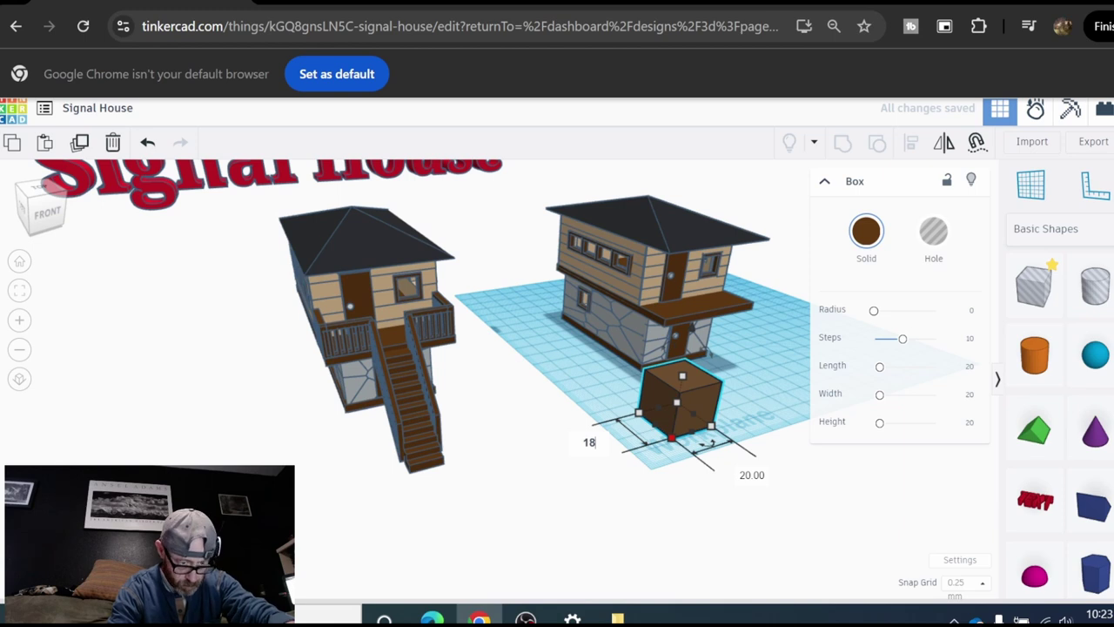
text(.5)
key(Return)
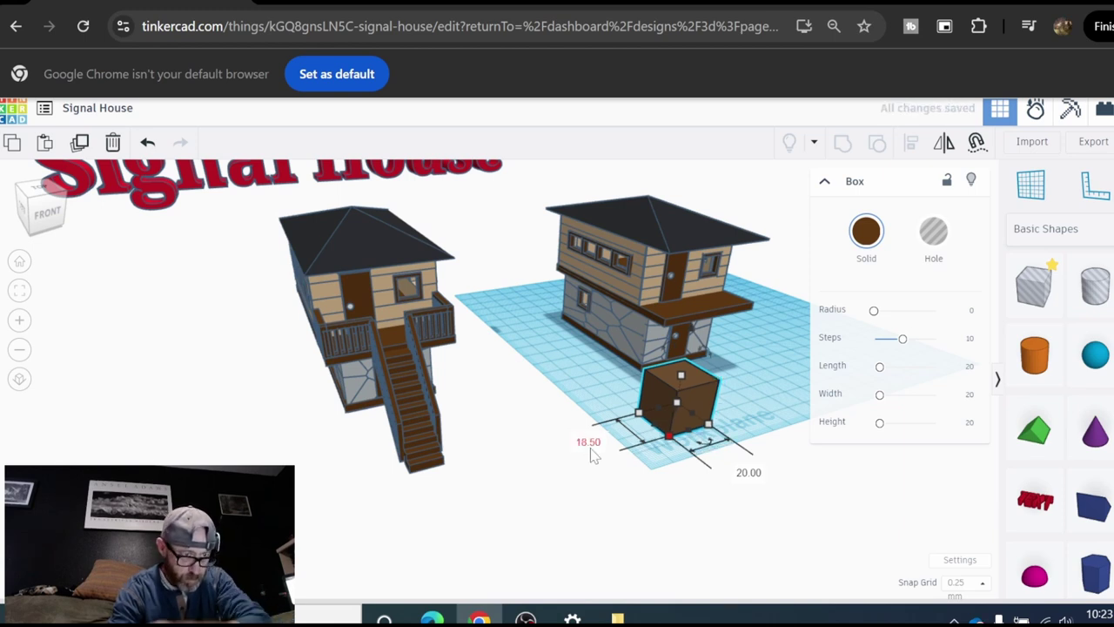
click(679, 493)
scroll(679, 454, up, 1)
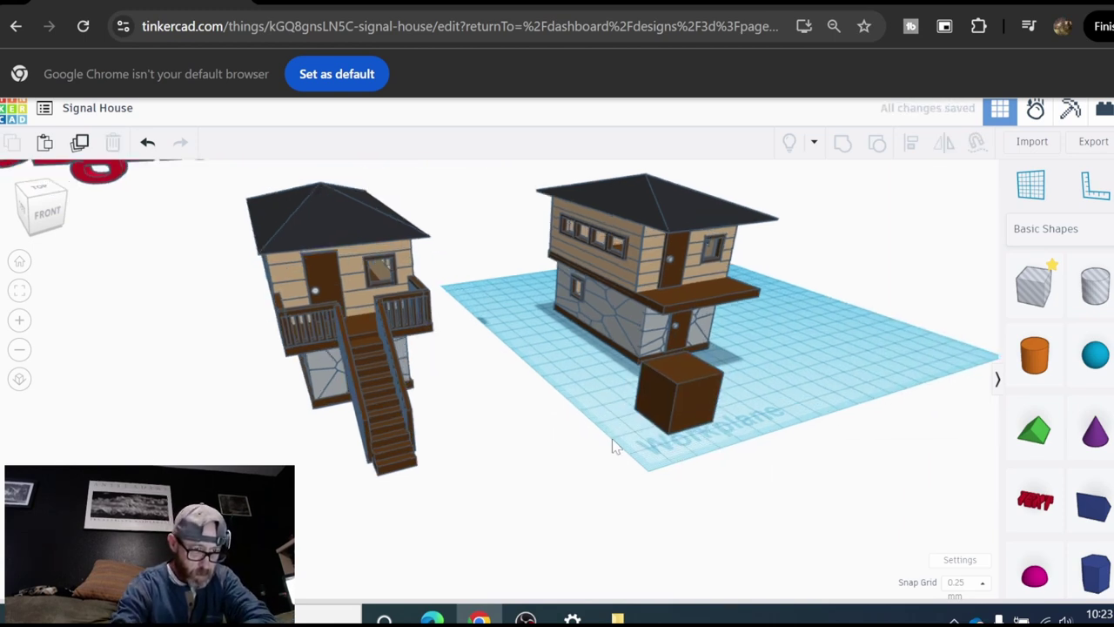
scroll(612, 445, up, 1)
click(718, 370)
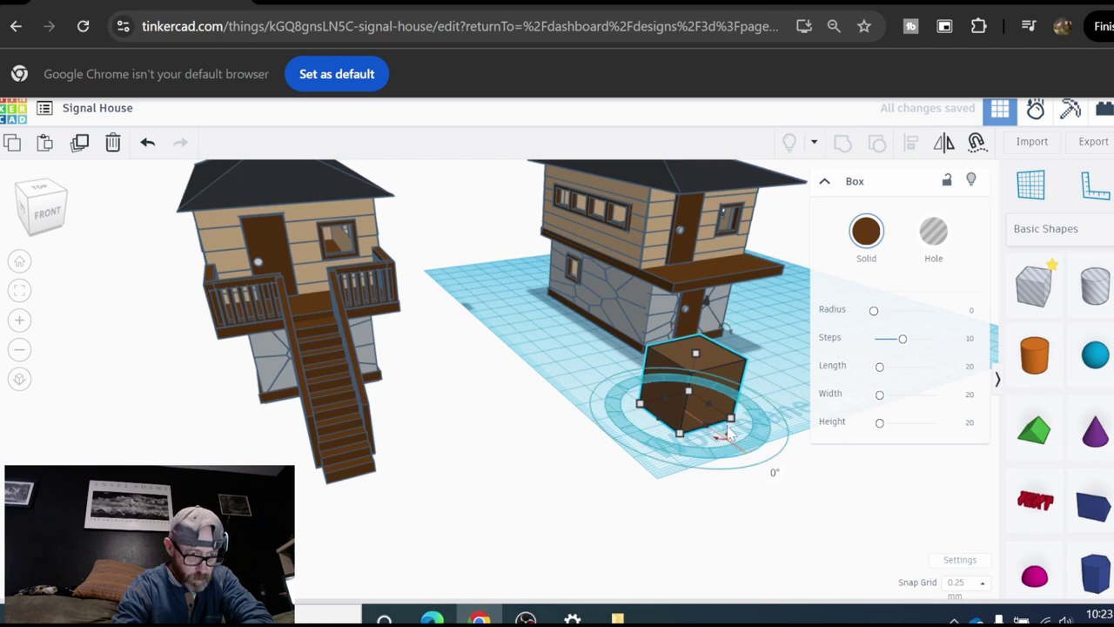
mouse_move(730, 418)
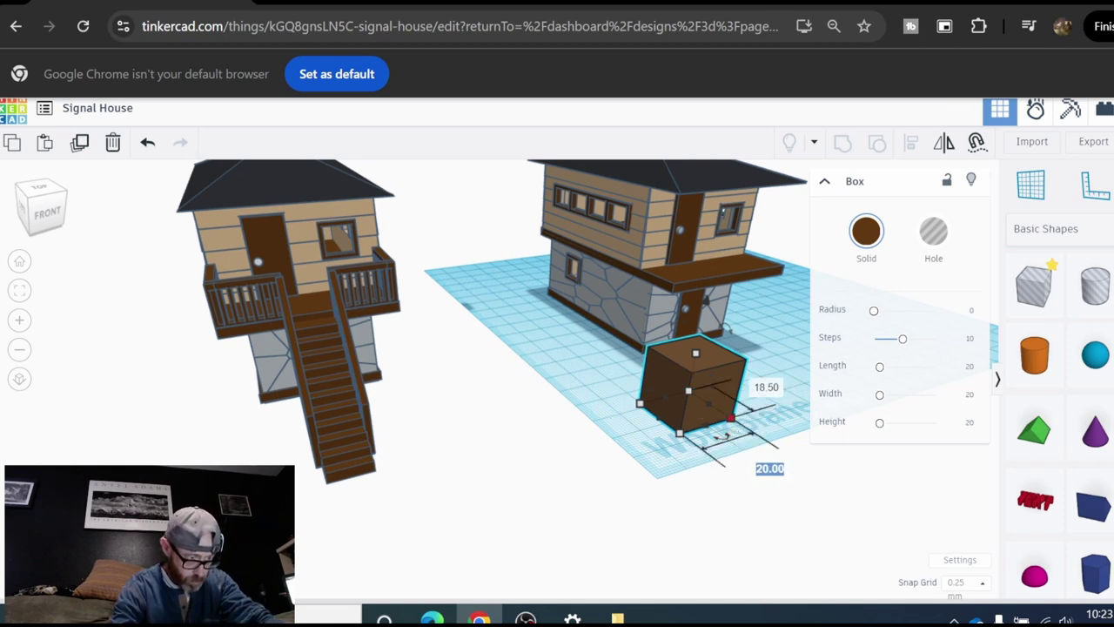
key(Return)
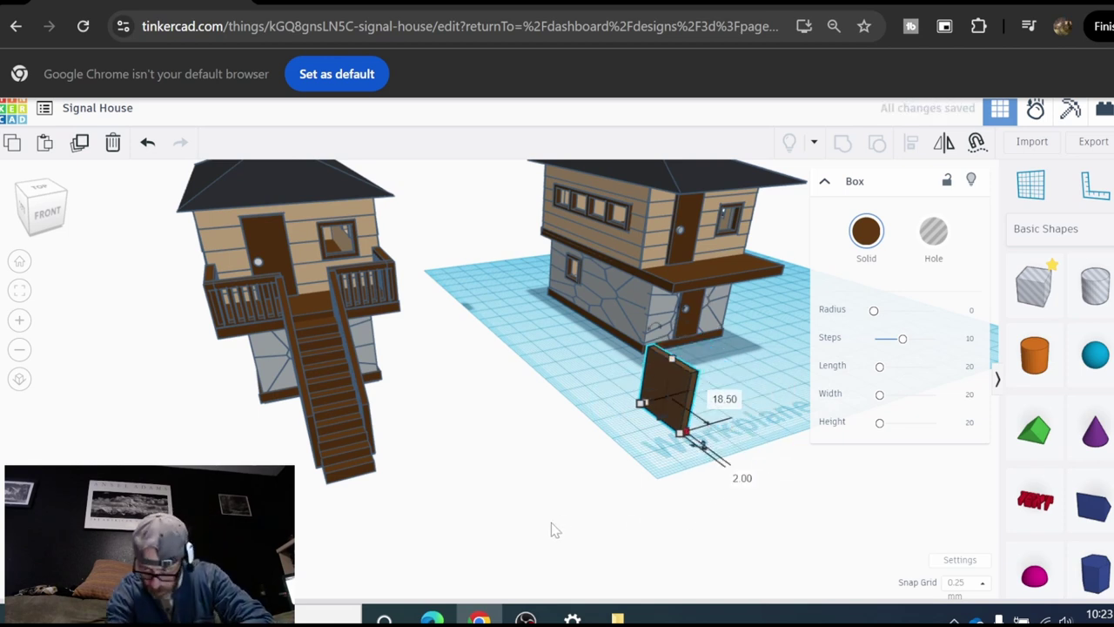
Step: Set the thin brown railing panel's height to 12 mm
click(551, 522)
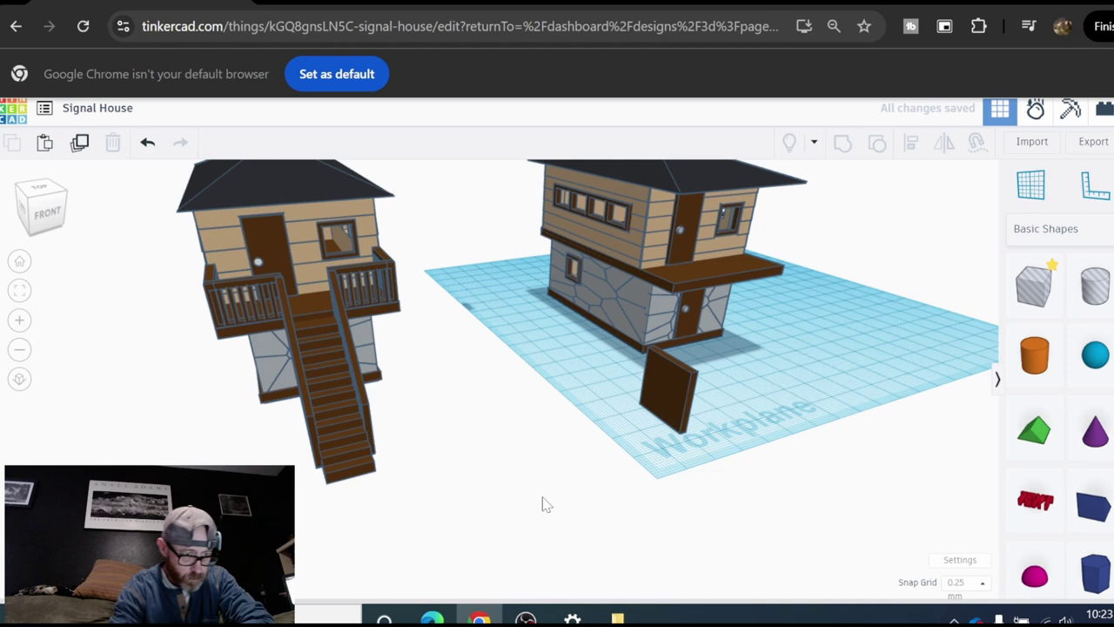
click(662, 365)
click(746, 387)
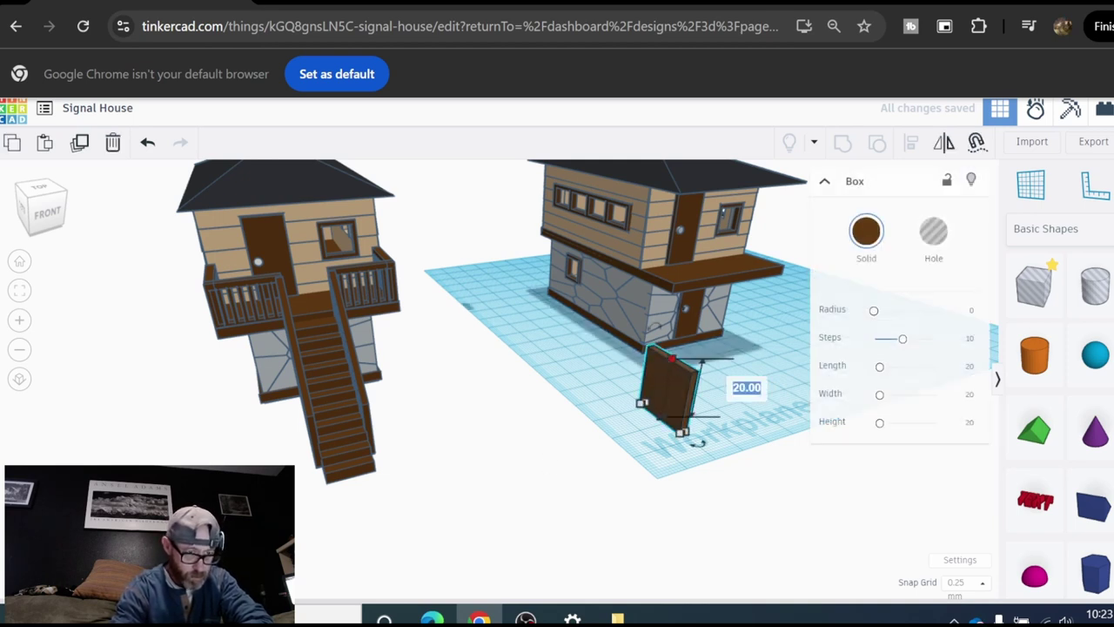
key(Return)
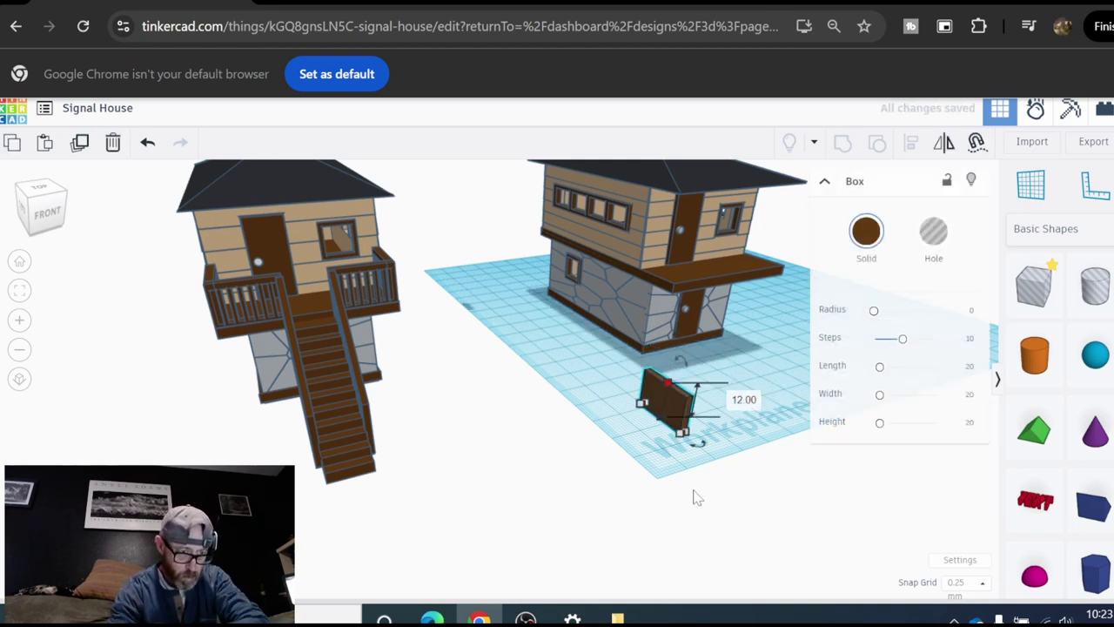
Step: Rotate the brown railing panel -90° so it lies flat on the workplane
click(661, 422)
click(661, 416)
drag(672, 443, 720, 418)
right_drag(655, 426, 735, 424)
drag(756, 334, 802, 392)
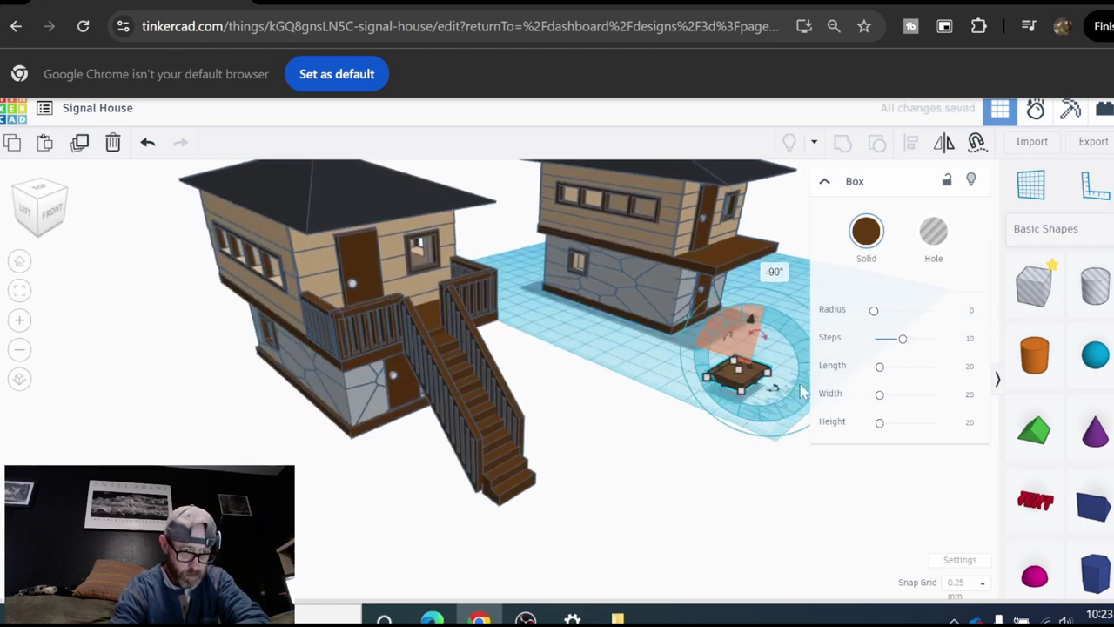
click(775, 472)
Step: Add a hole box beside the flat brown panel and set its base to 1.5 mm wide by 10 mm deep
right_drag(770, 473, 645, 488)
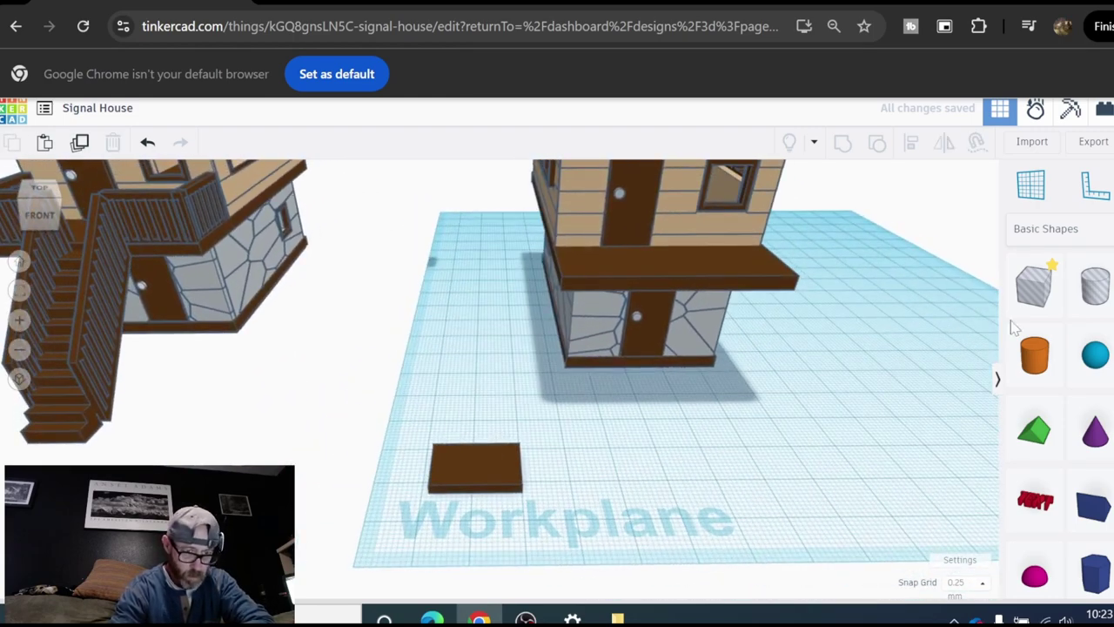
drag(1034, 287, 672, 523)
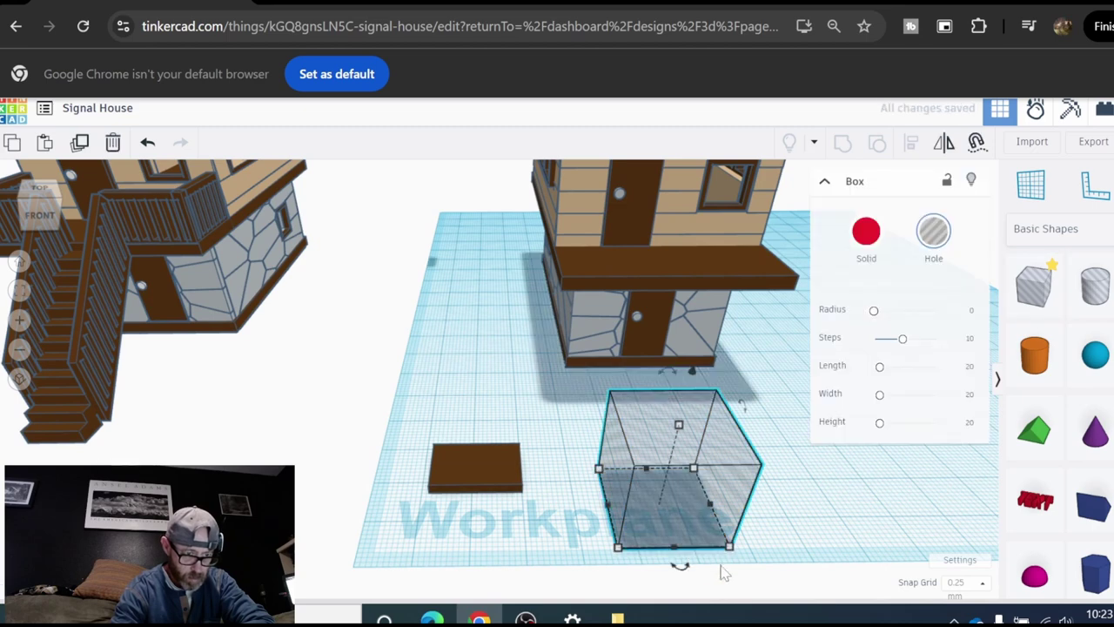
scroll(736, 558, down, 3)
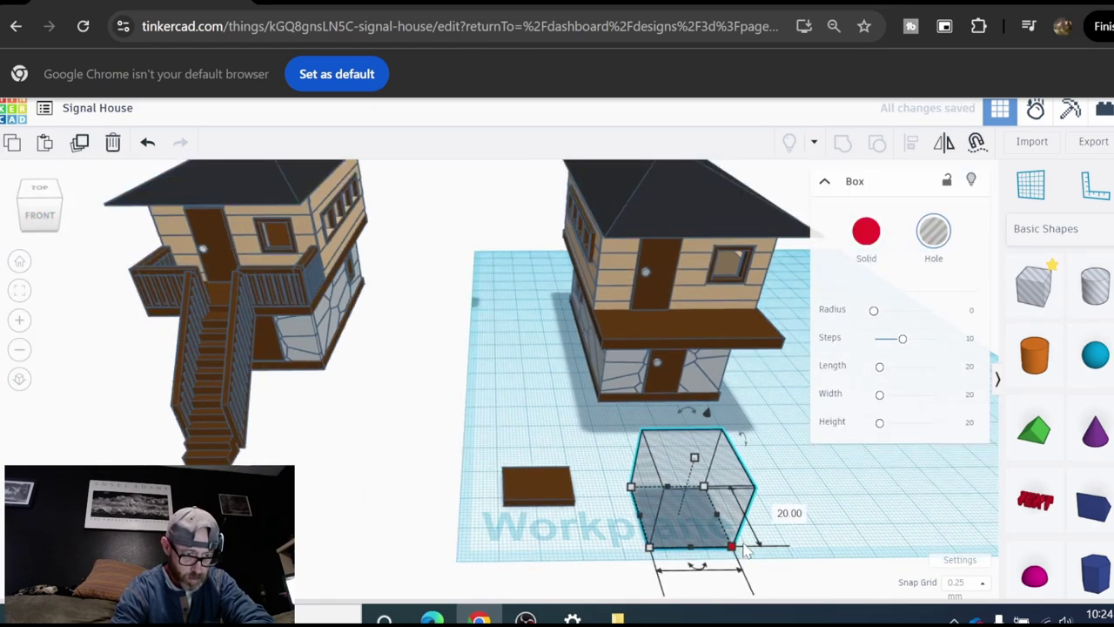
middle_drag(725, 507, 712, 491)
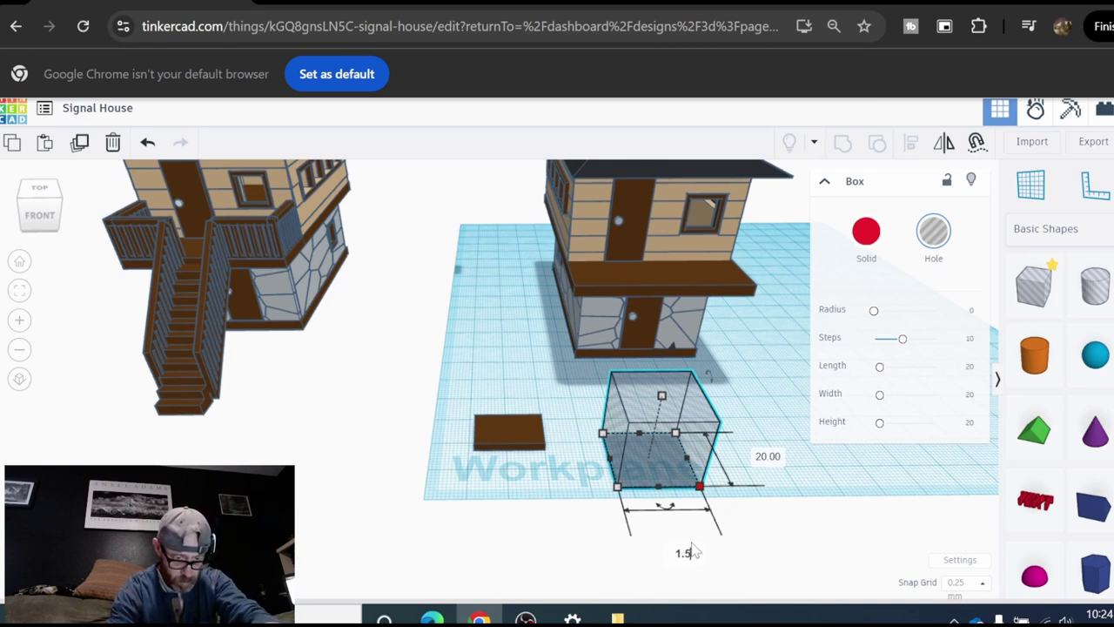
key(Return)
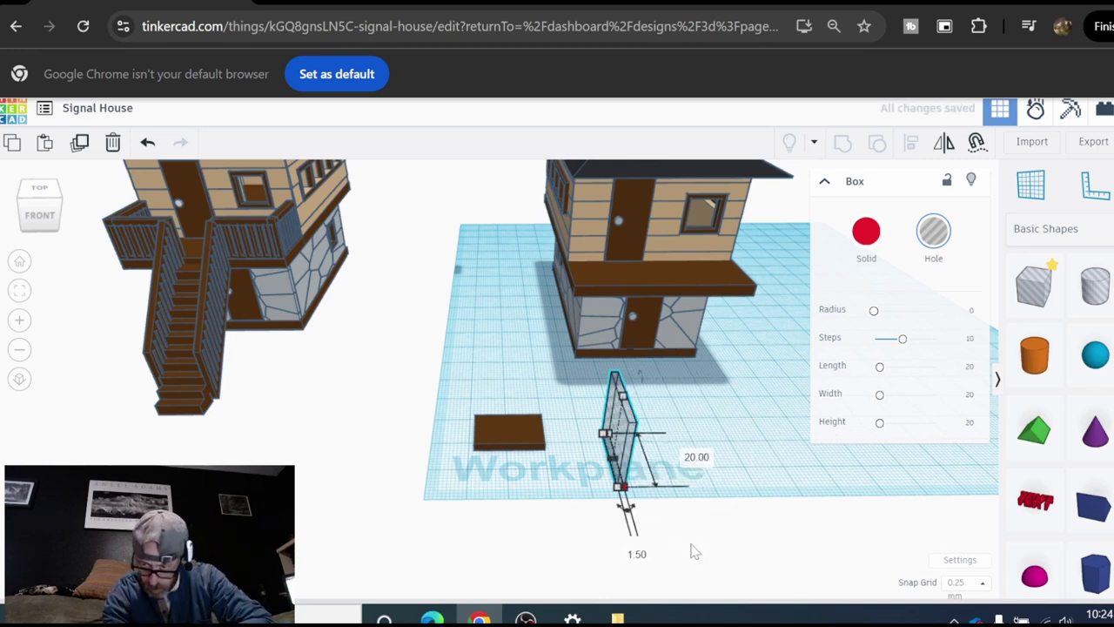
click(690, 459)
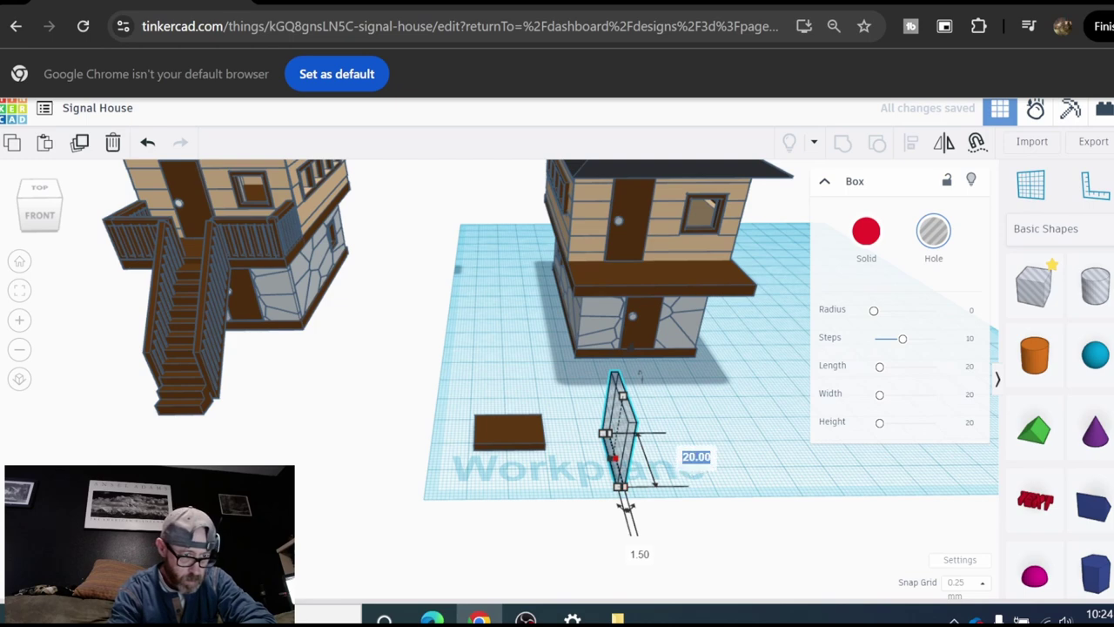
text(10)
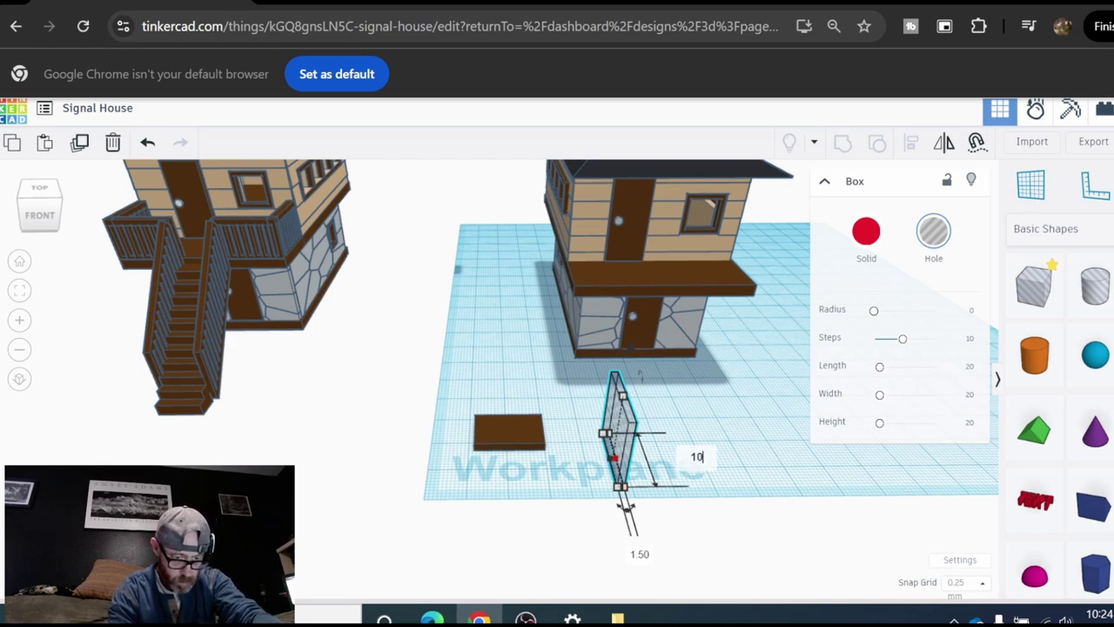
key(Return)
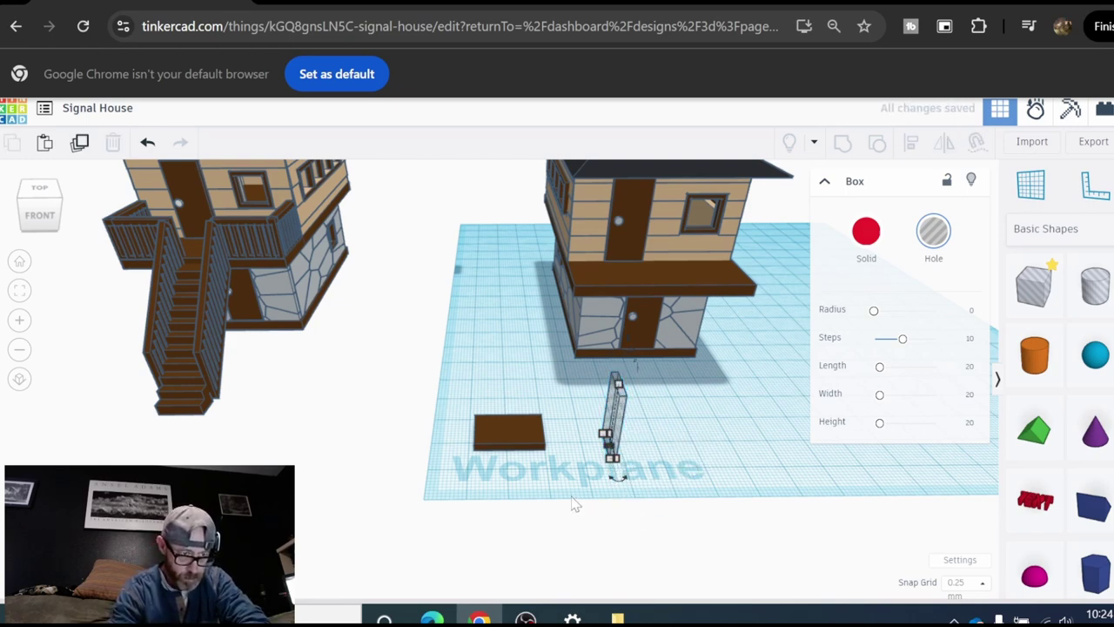
click(572, 503)
Step: Move the narrow hole box onto the brown panel, near one of its short ends
scroll(566, 498, down, 4)
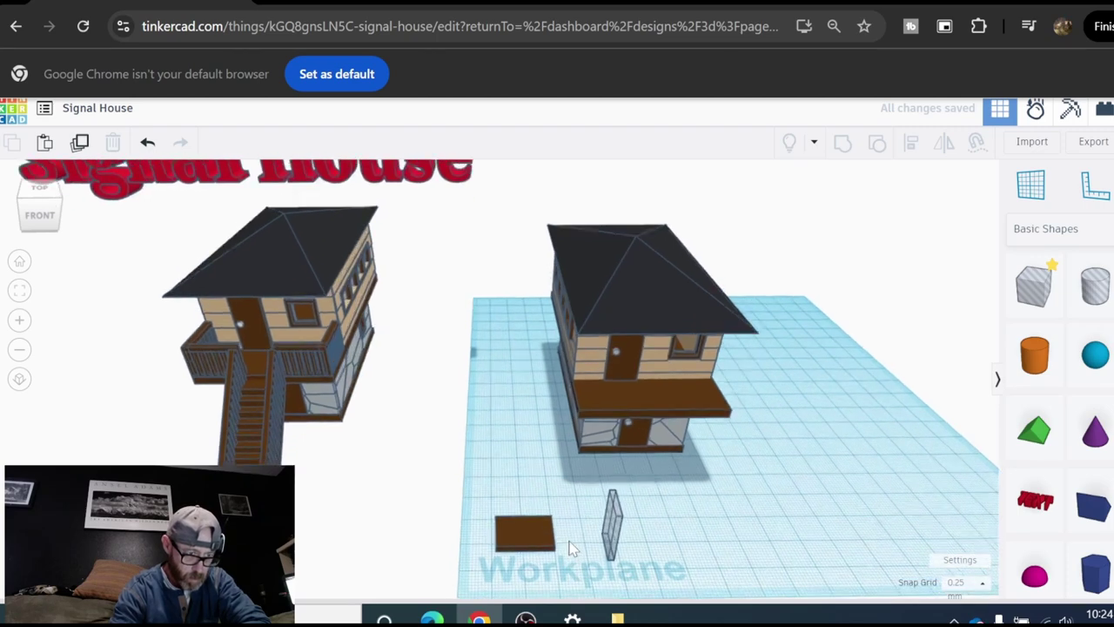
scroll(571, 553, up, 5)
drag(670, 551, 412, 508)
scroll(444, 526, up, 3)
scroll(454, 508, up, 4)
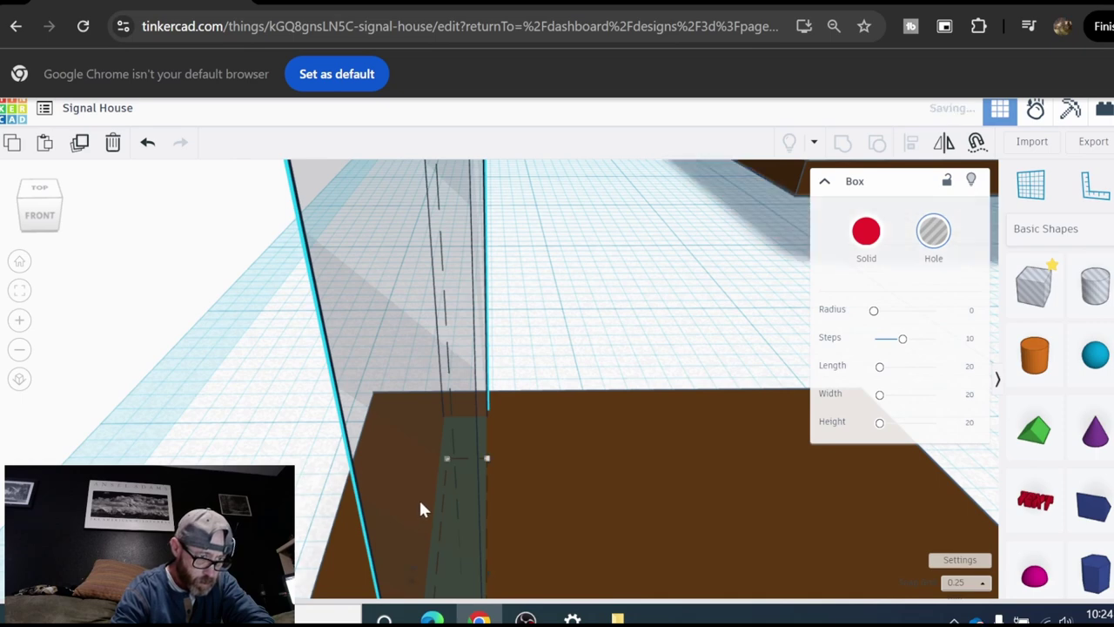
scroll(419, 497, down, 5)
Step: Align the hole box and the brown panel to each other's centre in the front-to-back direction
shift+click(537, 514)
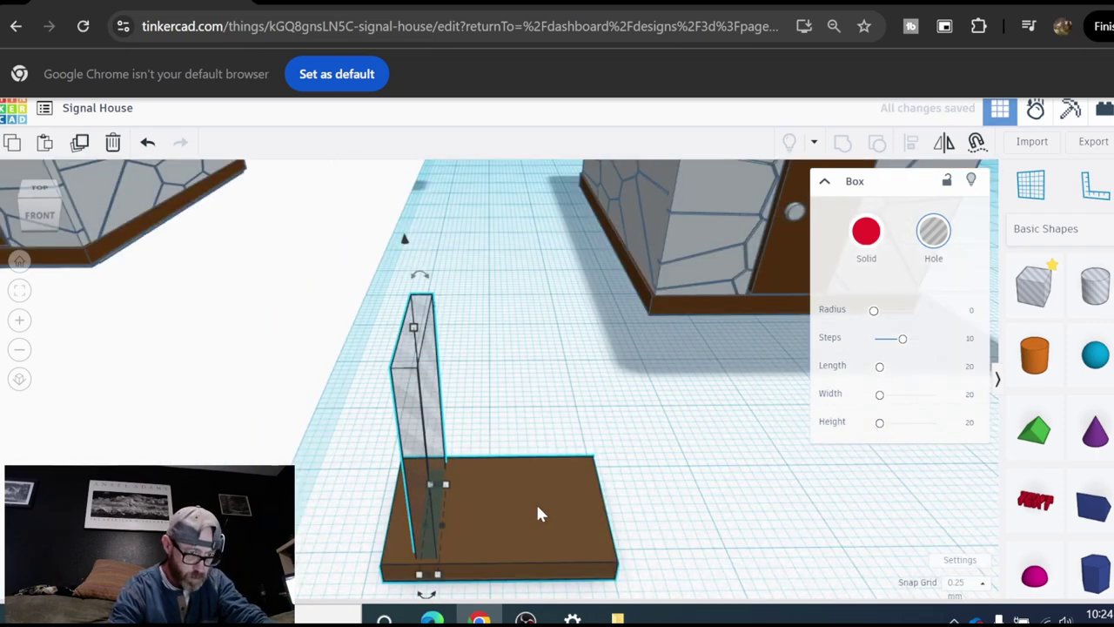
click(908, 143)
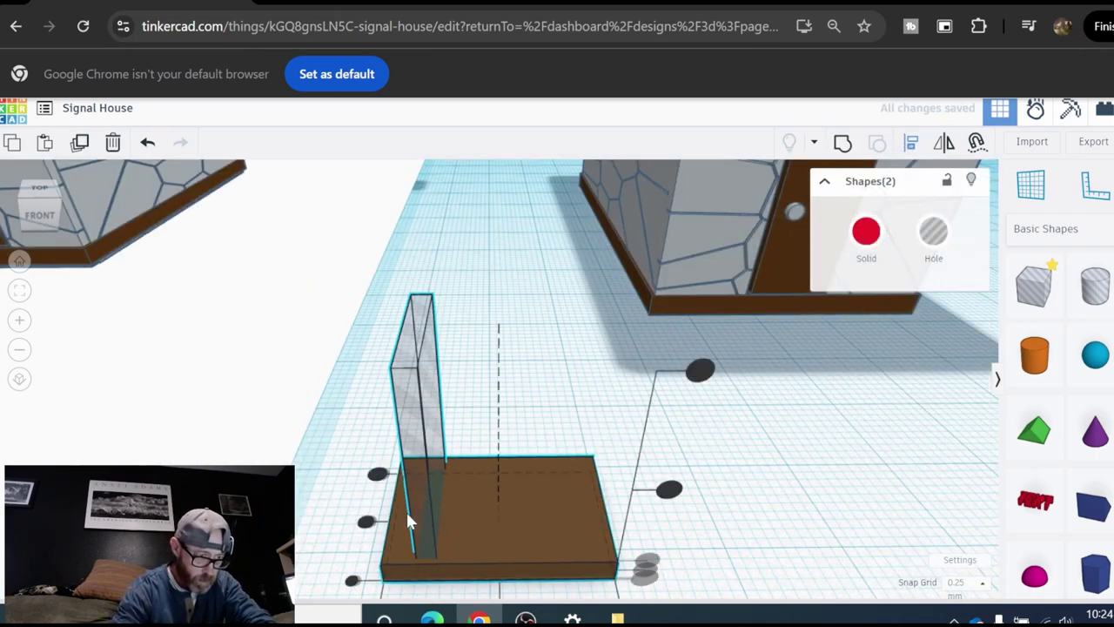
click(366, 523)
click(341, 529)
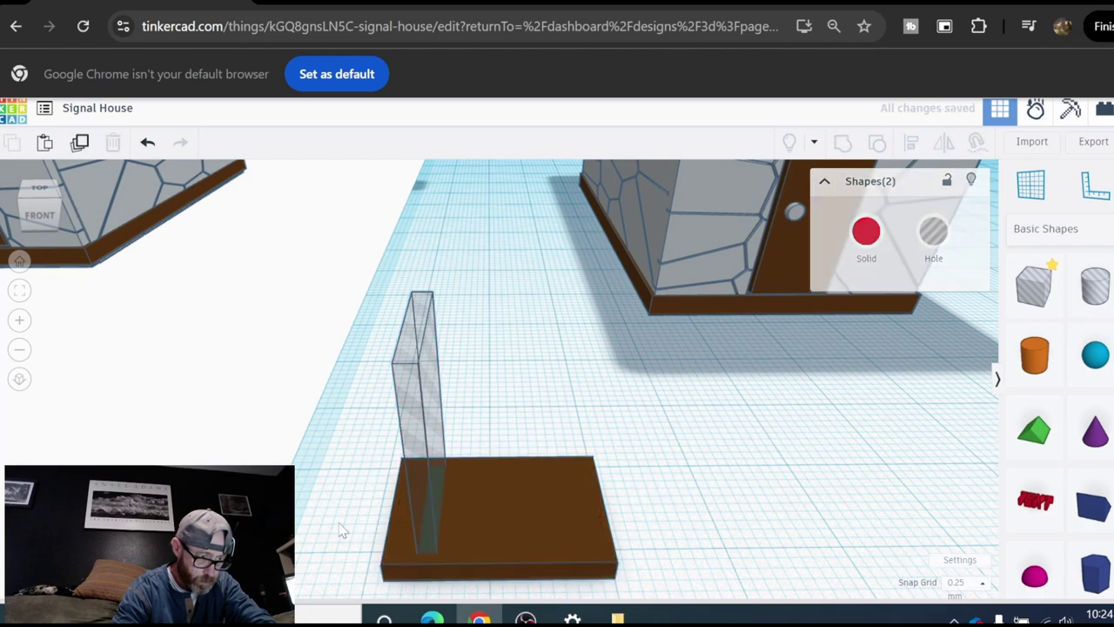
Step: Select only the narrow hole box standing in the brown panel
mouse_move(413, 513)
right_down()
mouse_move(462, 505)
mouse_move(428, 517)
right_up()
click(403, 472)
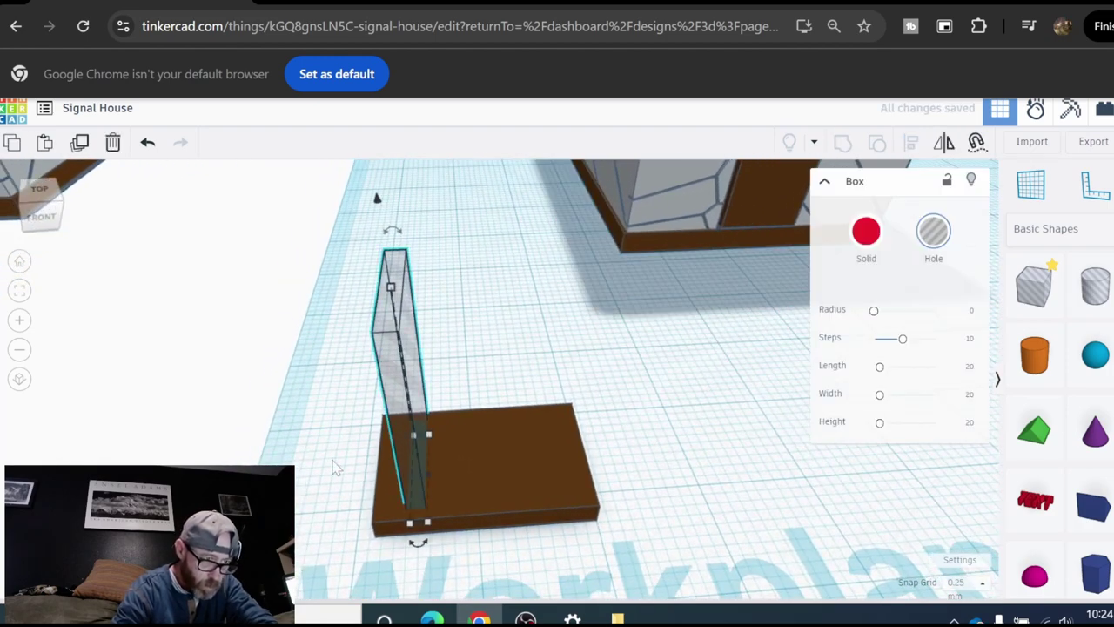
Step: Nudge the tall hole box left along the brown base so it sits just inside the base's left end
key(Left)
key(Left)
key(Left)
key(Left)
key(Left)
key(Left)
key(Left)
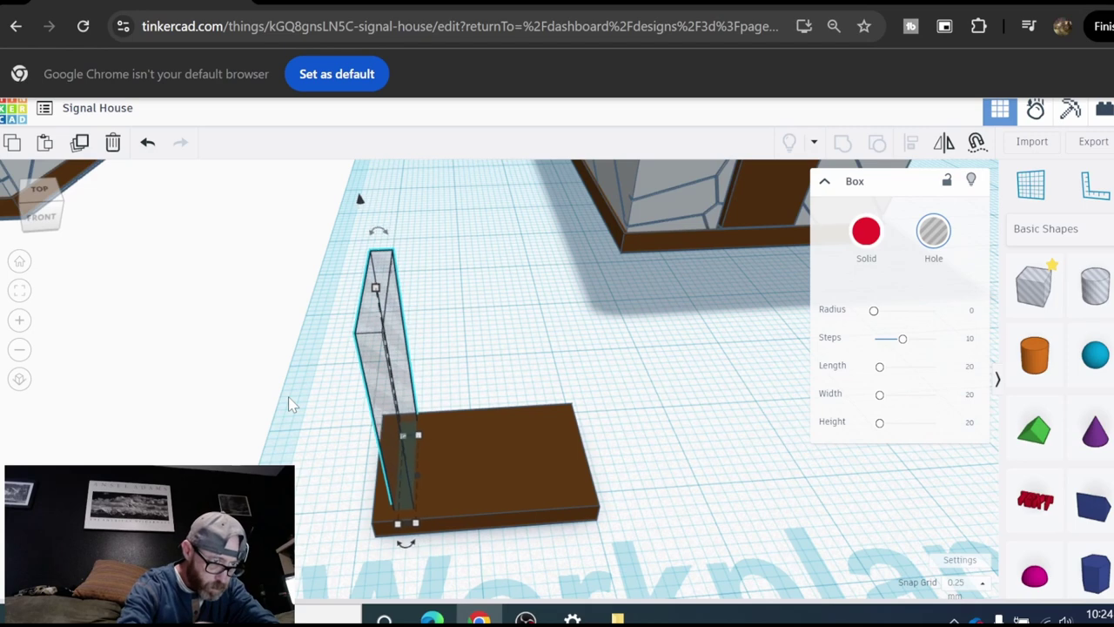
key(Left)
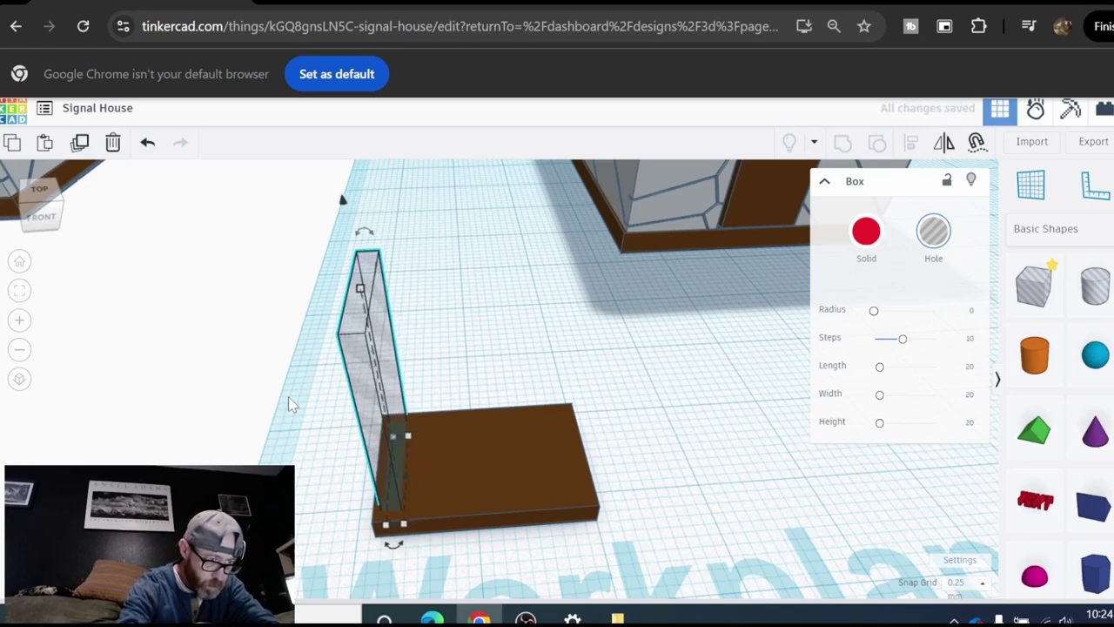
key(Right)
click(212, 334)
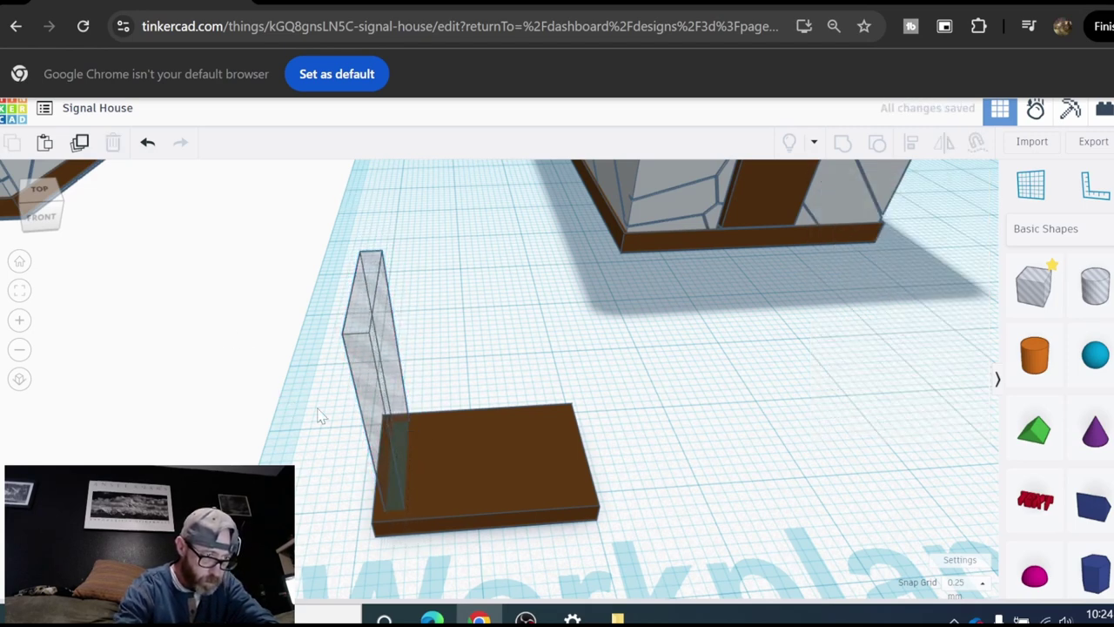
Step: Duplicate the hole box and offset the copy to the right, leaving a narrow gap between the two
click(378, 405)
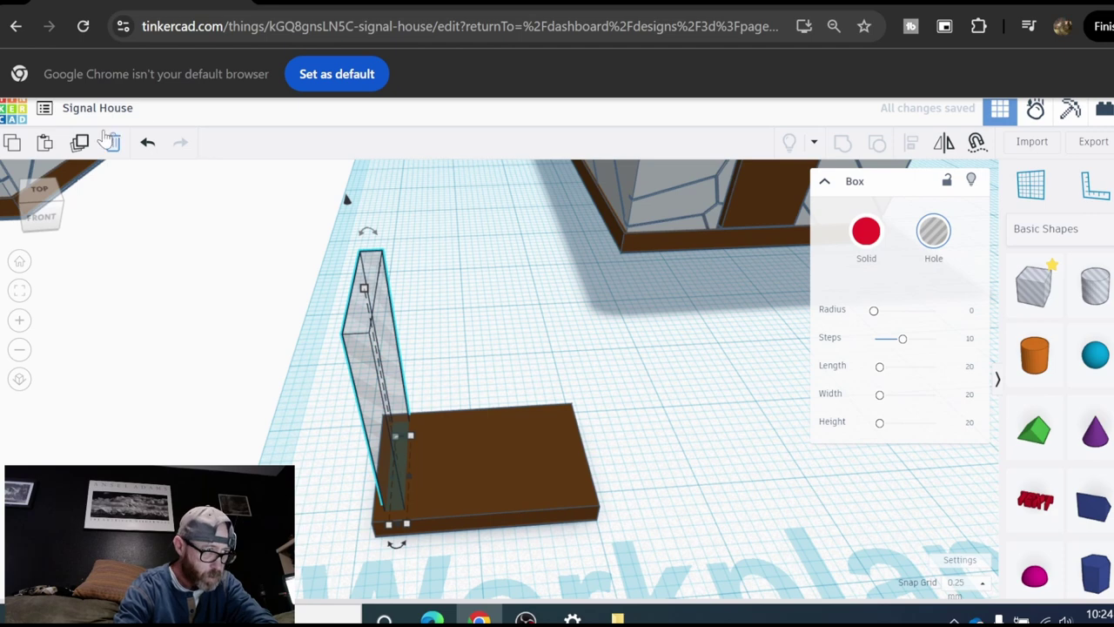
click(80, 144)
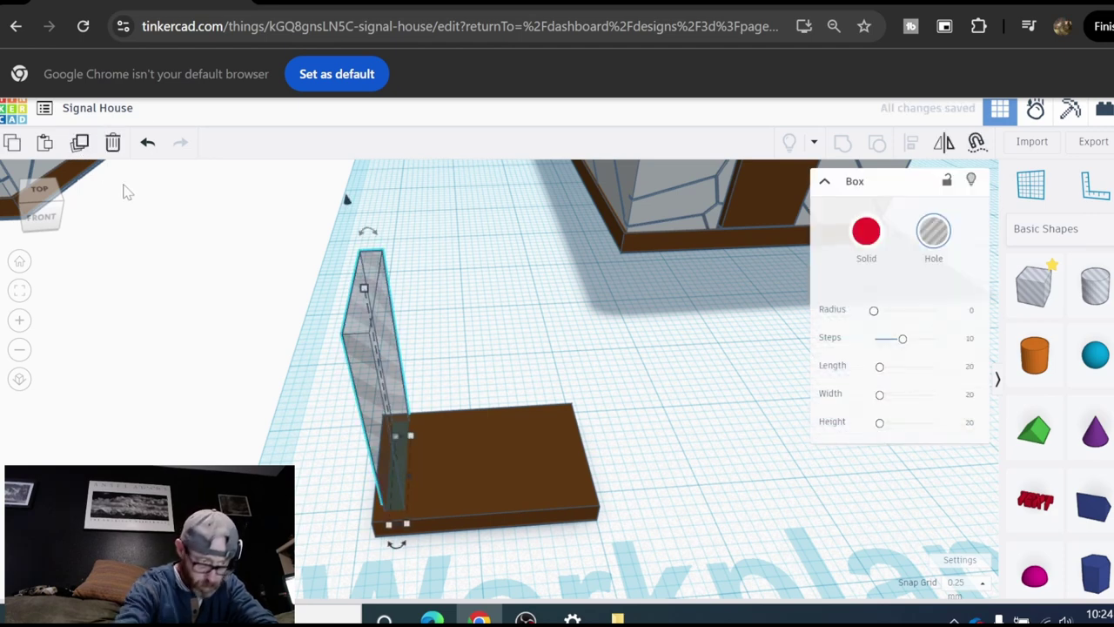
key(Right)
key(Right)
key(Right)
key(Right)
key(Right)
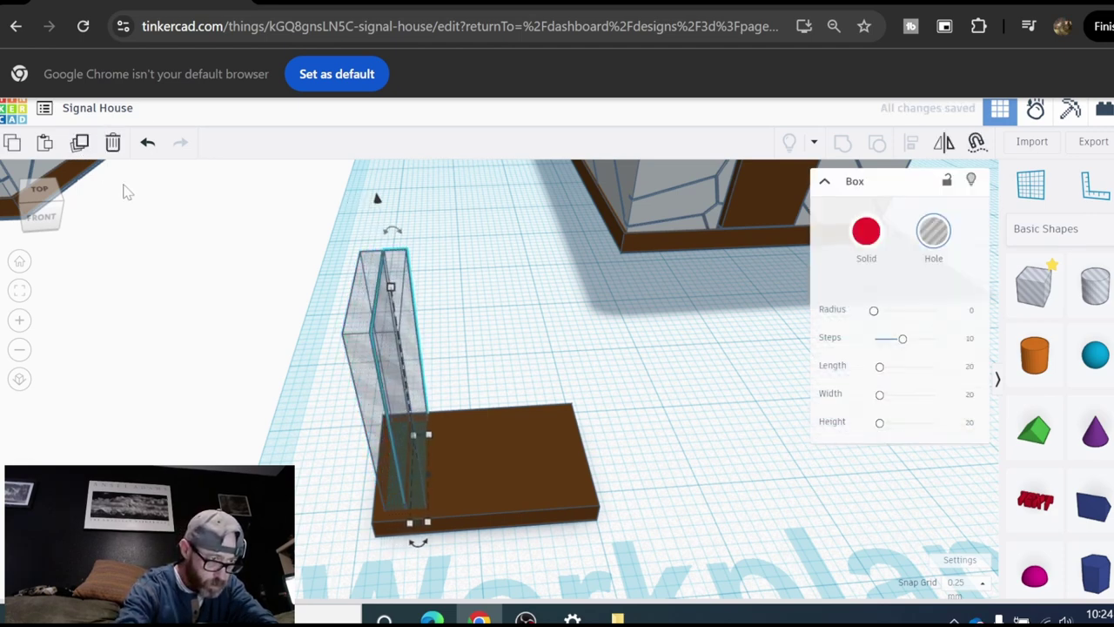
key(Left)
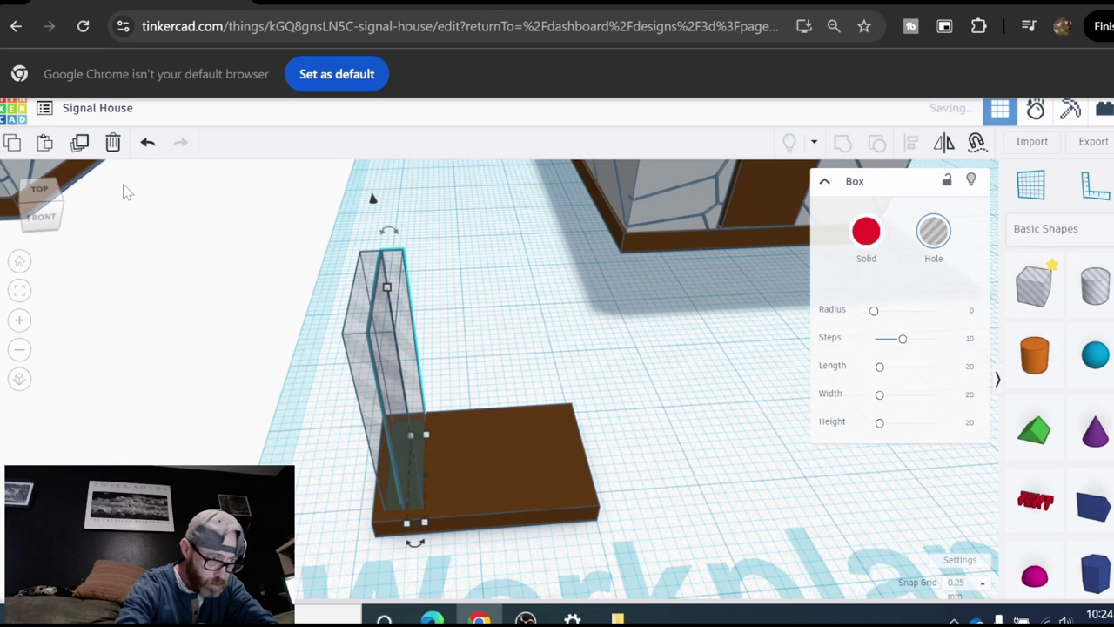
key(Right)
key(Right)
key(Right)
key(Right)
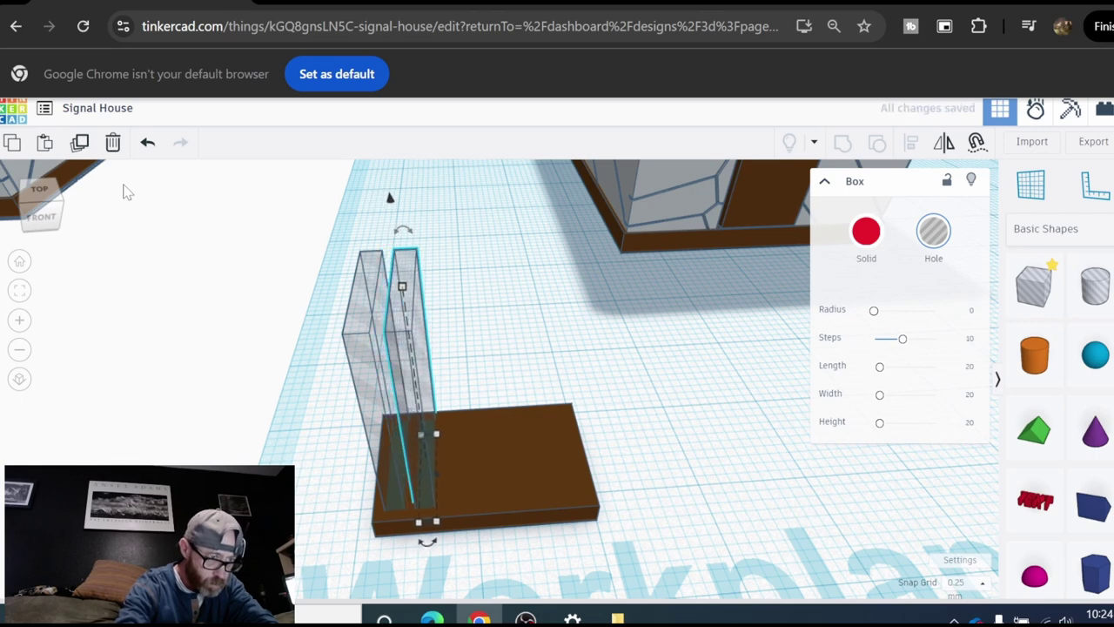
key(Right)
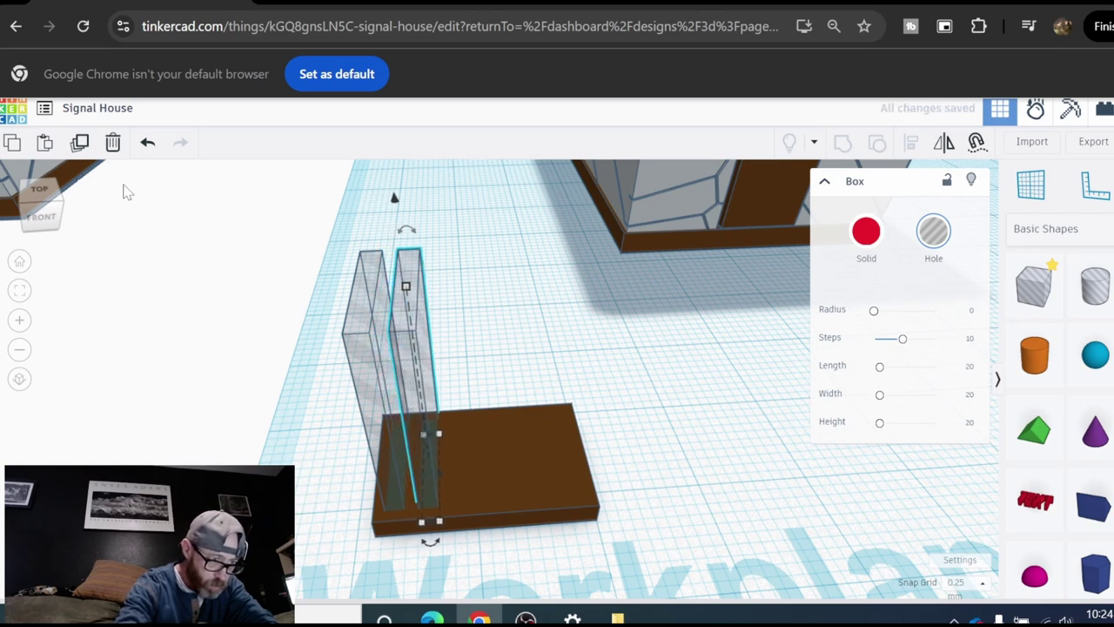
Step: Repeat the spaced duplication to add five more hole boxes across the length of the brown base
right_drag(367, 472, 401, 502)
middle_drag(402, 494, 406, 481)
scroll(406, 481, down, 3)
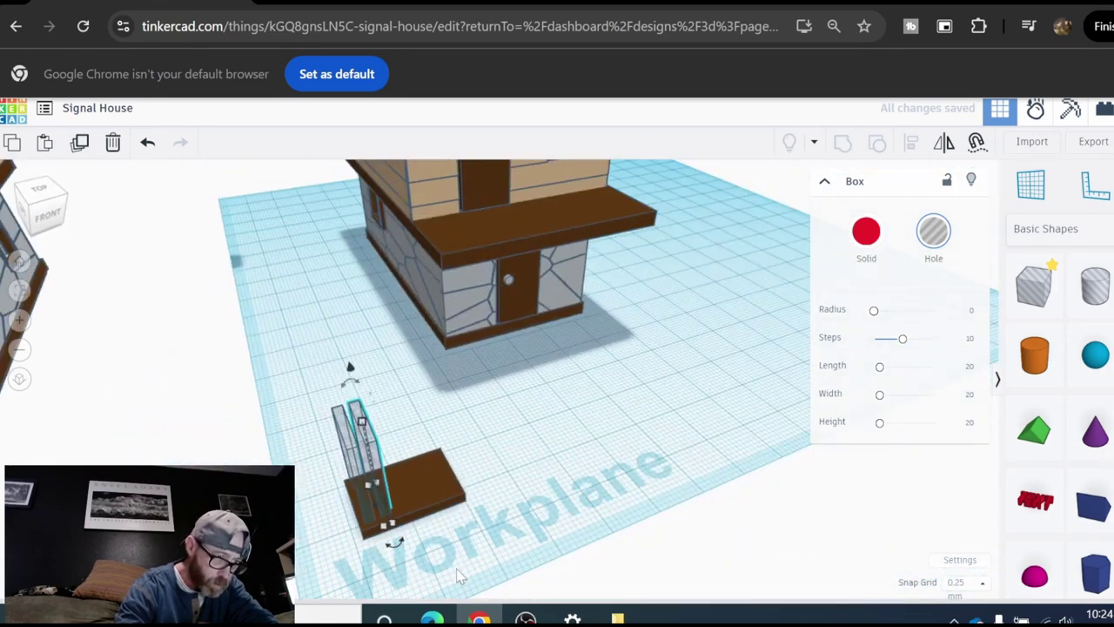
middle_drag(454, 566, 463, 462)
scroll(464, 331, up, 3)
right_drag(494, 329, 480, 338)
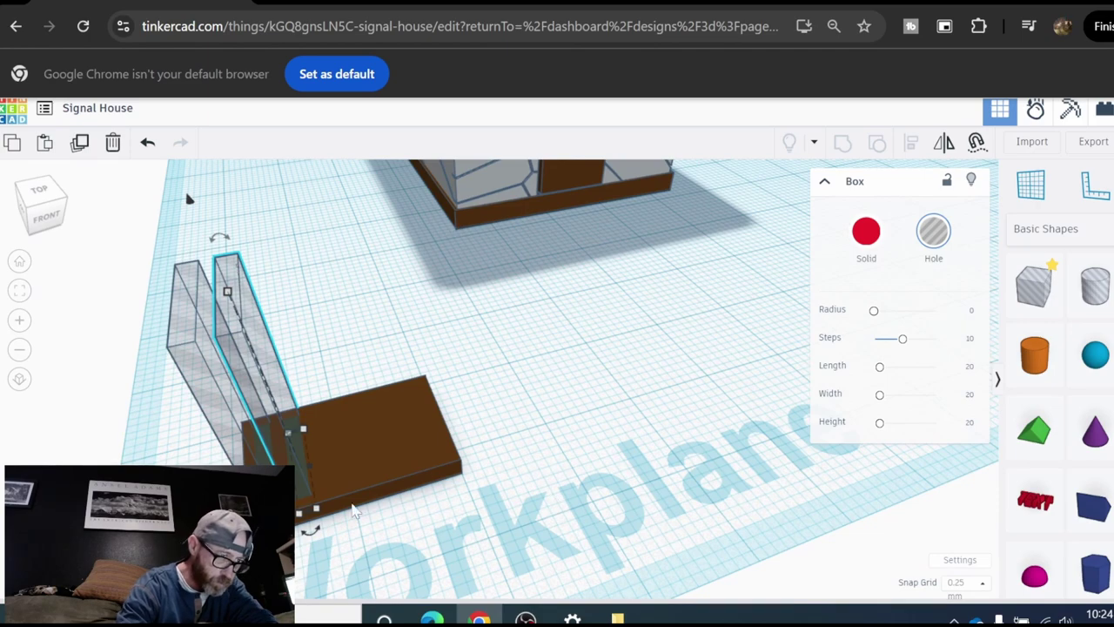
scroll(186, 196, up, 3)
scroll(149, 235, down, 5)
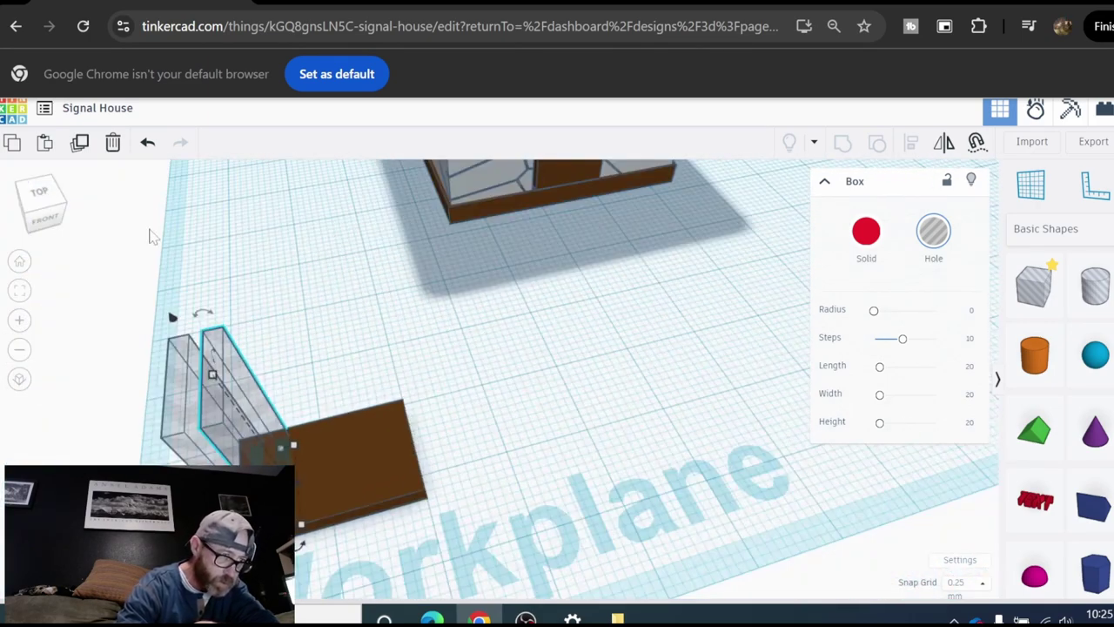
click(80, 142)
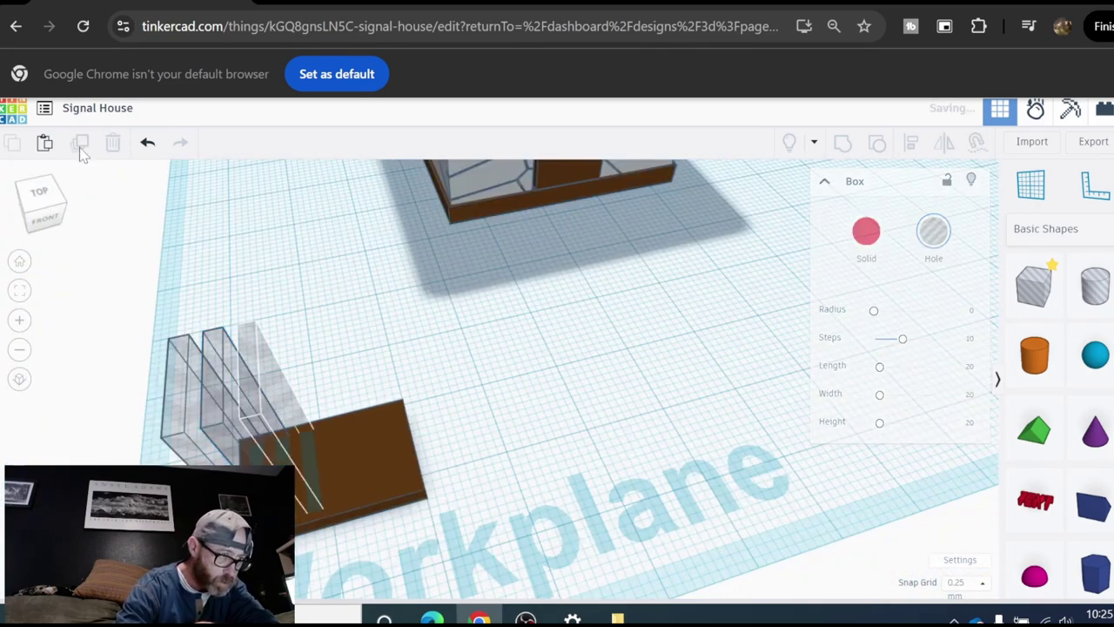
click(79, 142)
click(79, 142)
click(79, 142)
click(79, 142)
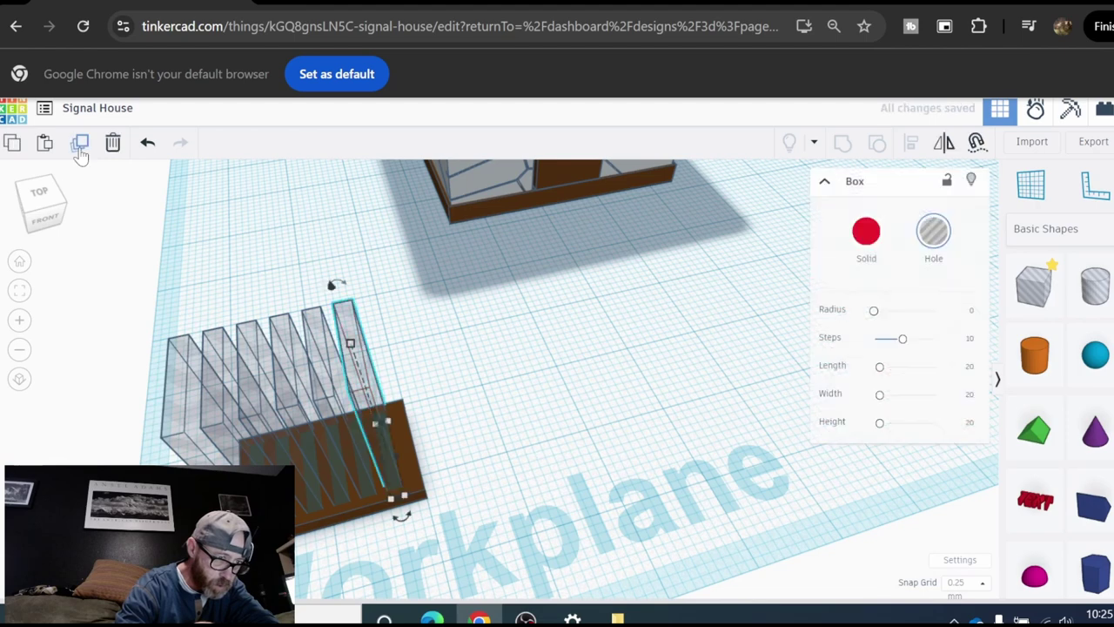
click(79, 150)
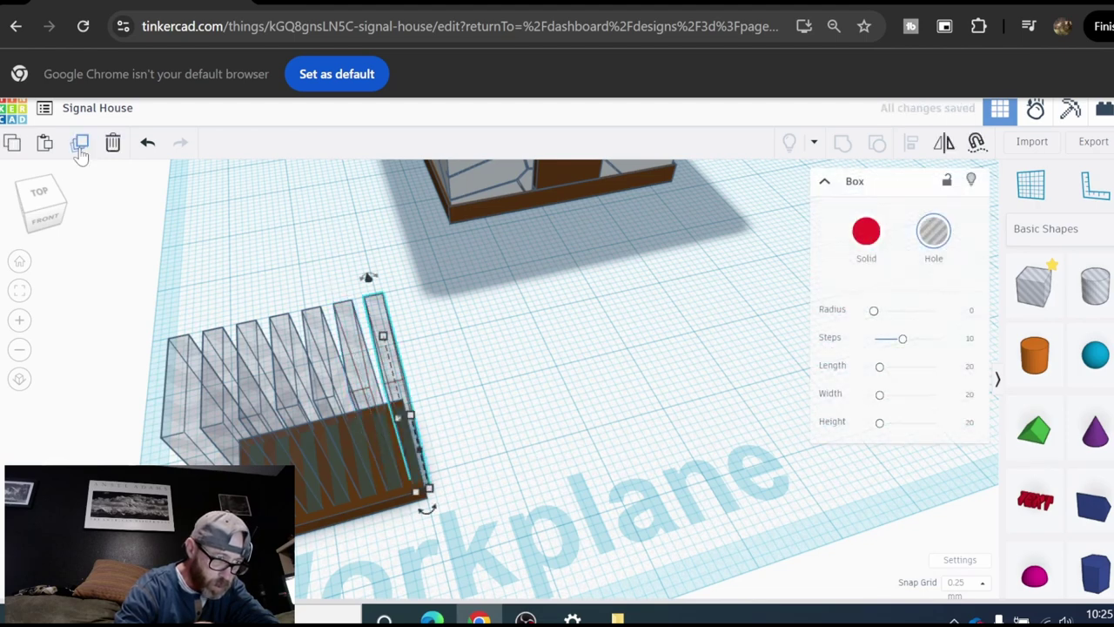
Step: Undo the row of duplicated hole boxes until only the original at the base's left end remains
click(146, 144)
click(147, 143)
click(146, 144)
click(147, 143)
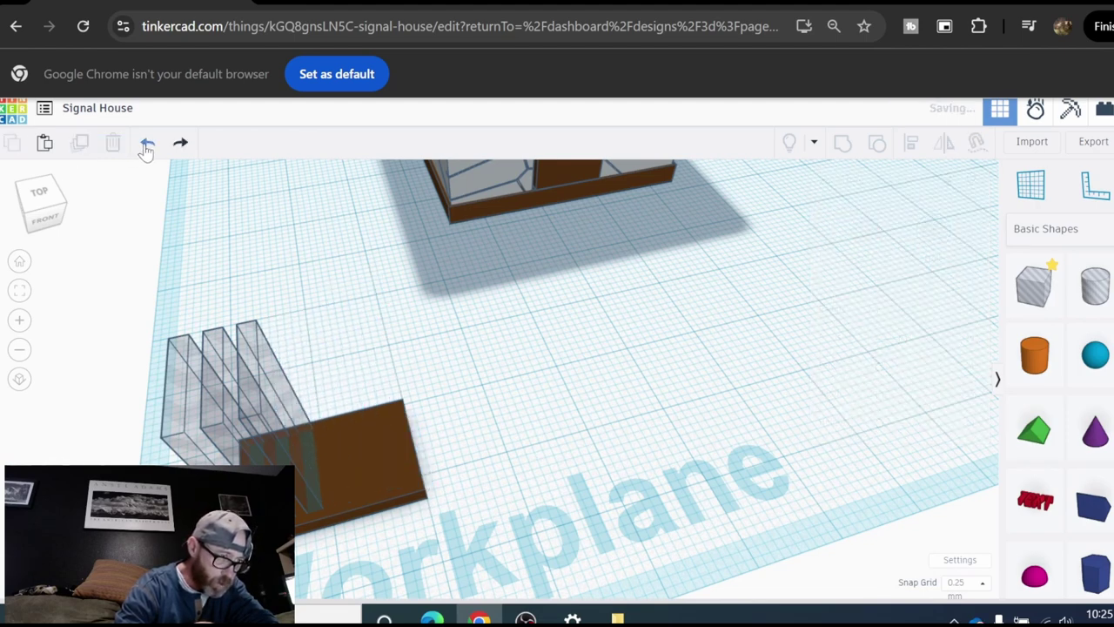
click(146, 143)
click(147, 143)
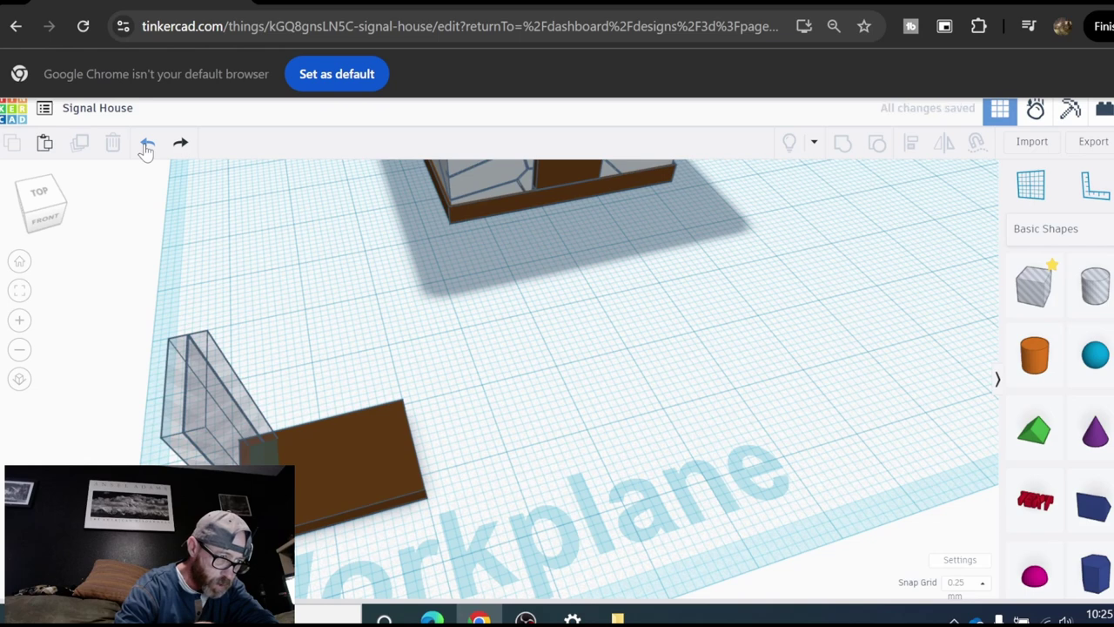
click(258, 454)
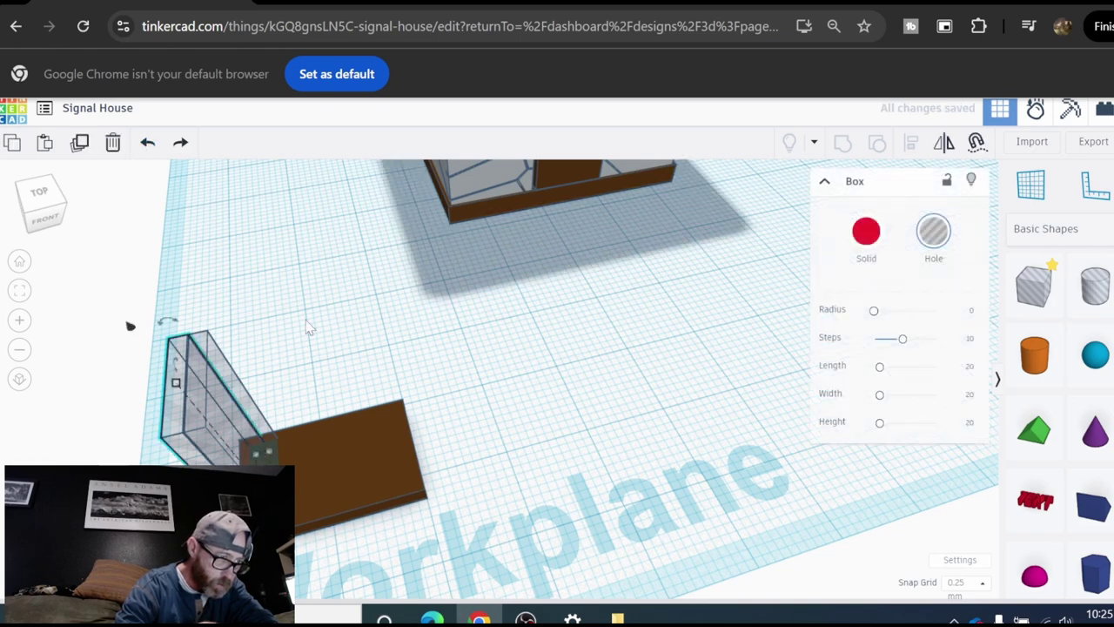
click(223, 246)
click(146, 144)
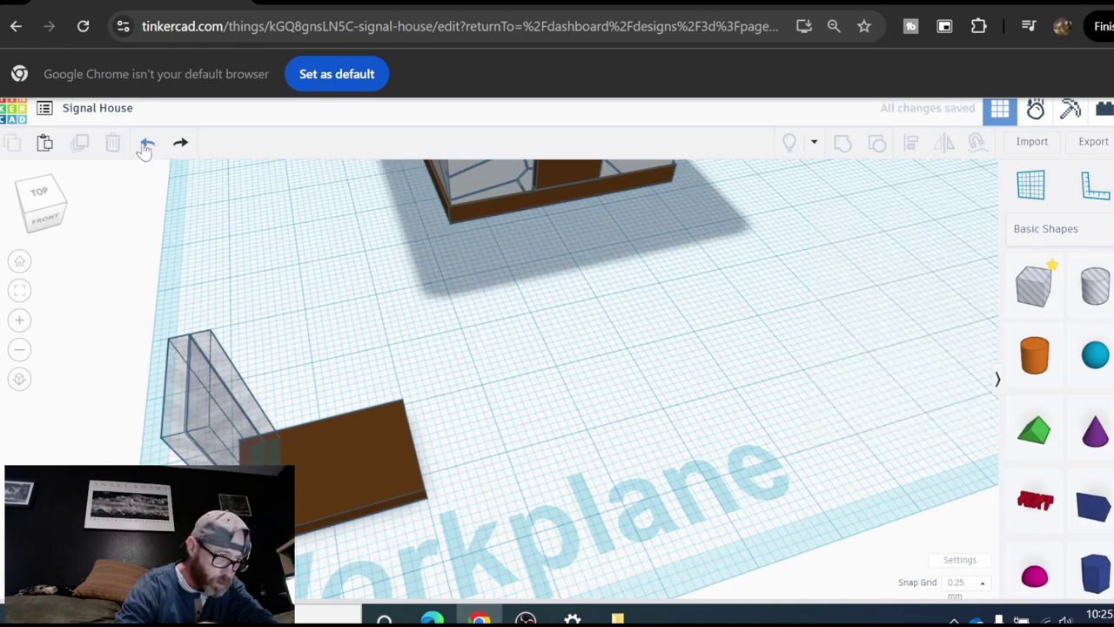
click(146, 143)
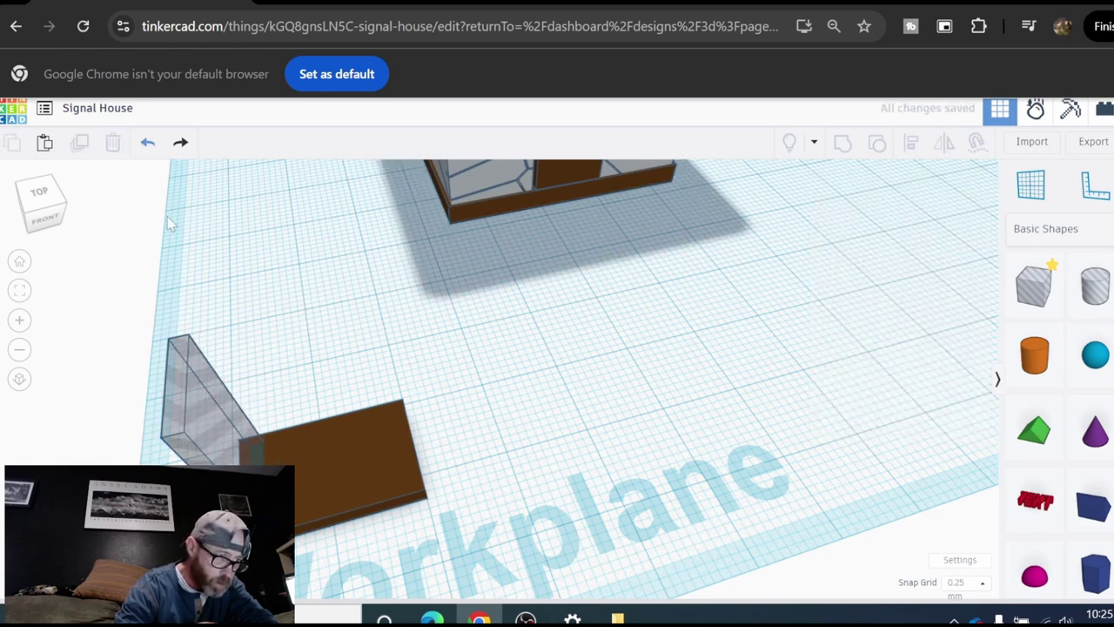
click(146, 144)
Step: Duplicate the original hole box again and shift the copy right until it stands directly beside the original
click(214, 425)
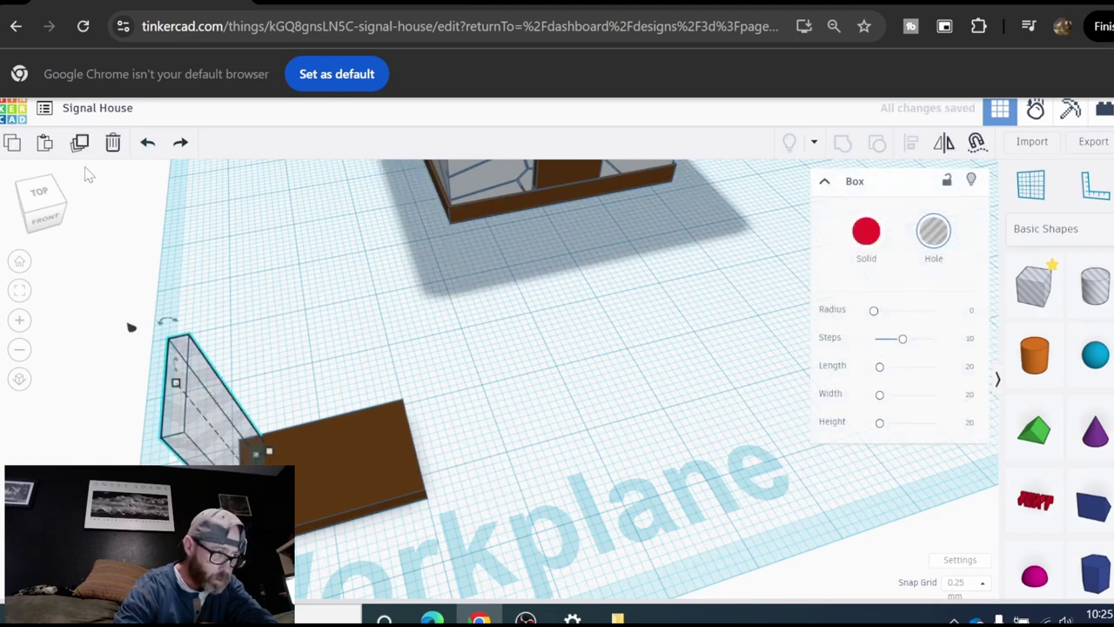
click(78, 143)
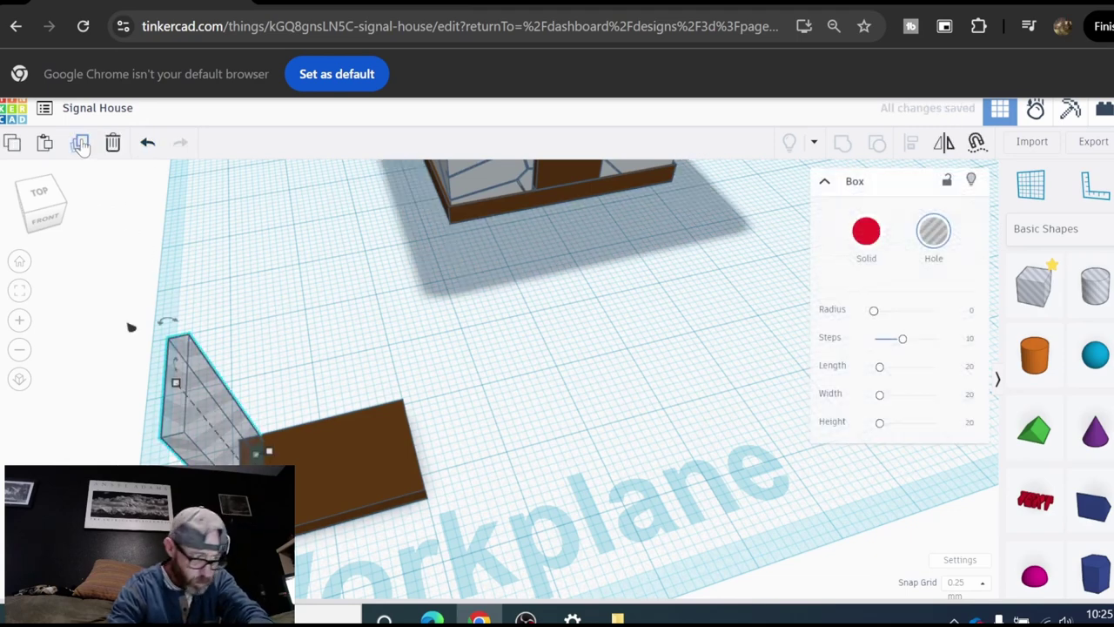
key(Right)
key(Right)
key(Right)
key(Right)
key(Right)
key(Right)
key(Right)
key(Right)
key(Right)
key(Right)
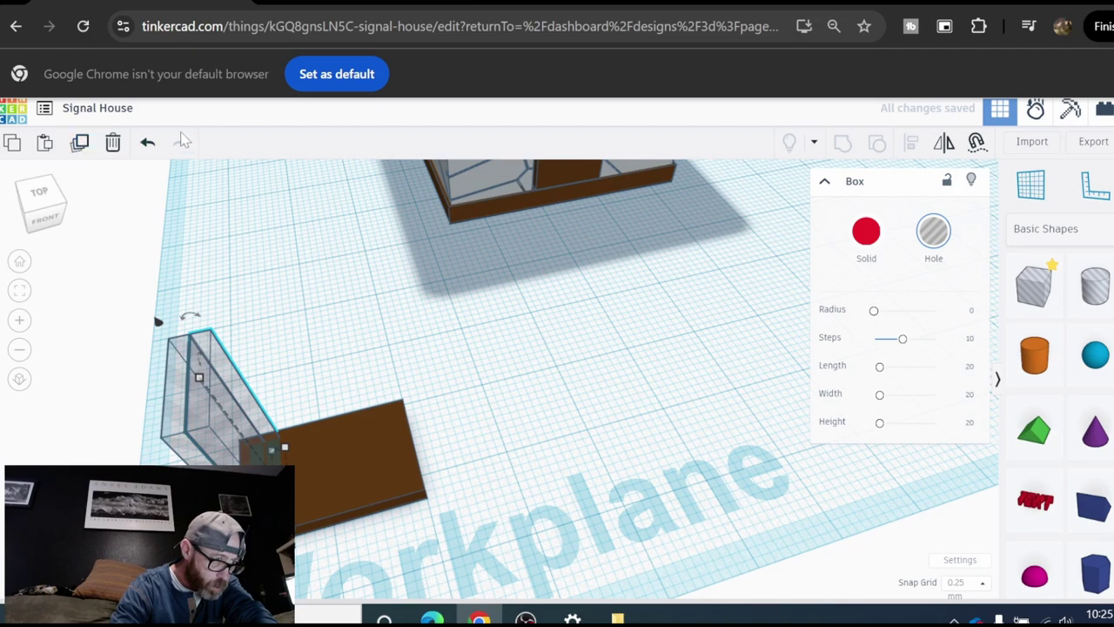
Step: Move the copied hole box farther right to widen its gap to the original, and duplicate it once more
scroll(253, 304, up, 3)
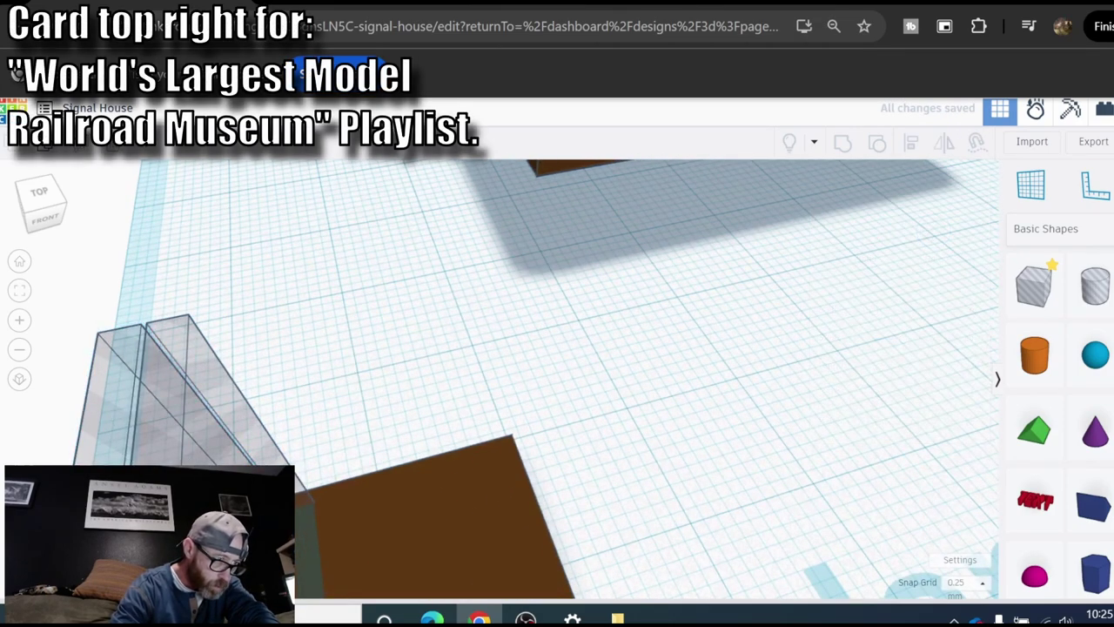
click(269, 385)
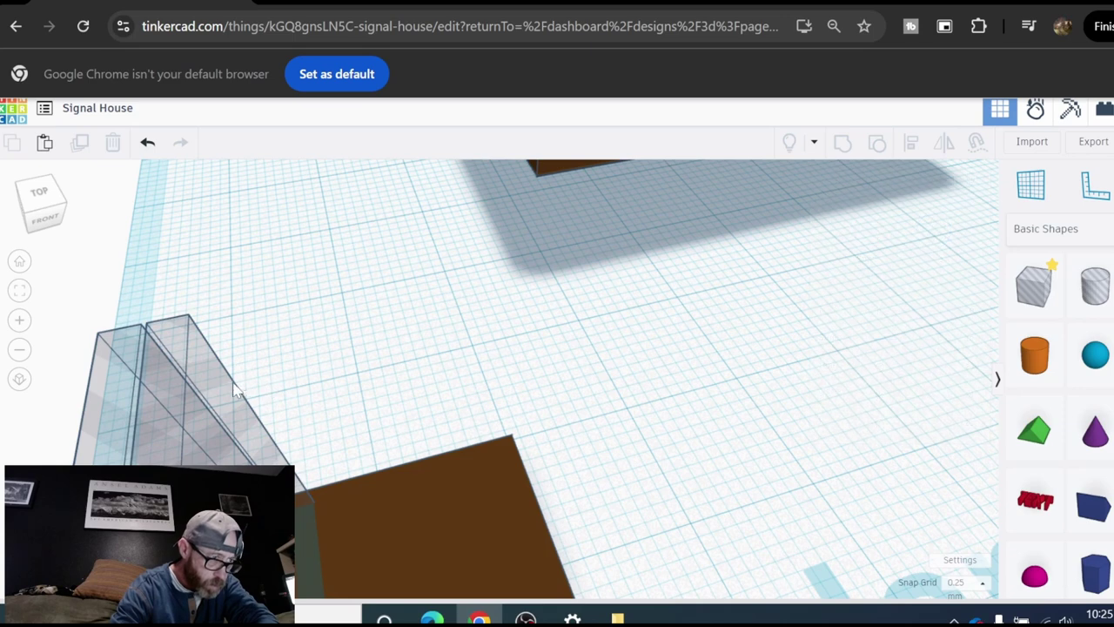
click(228, 391)
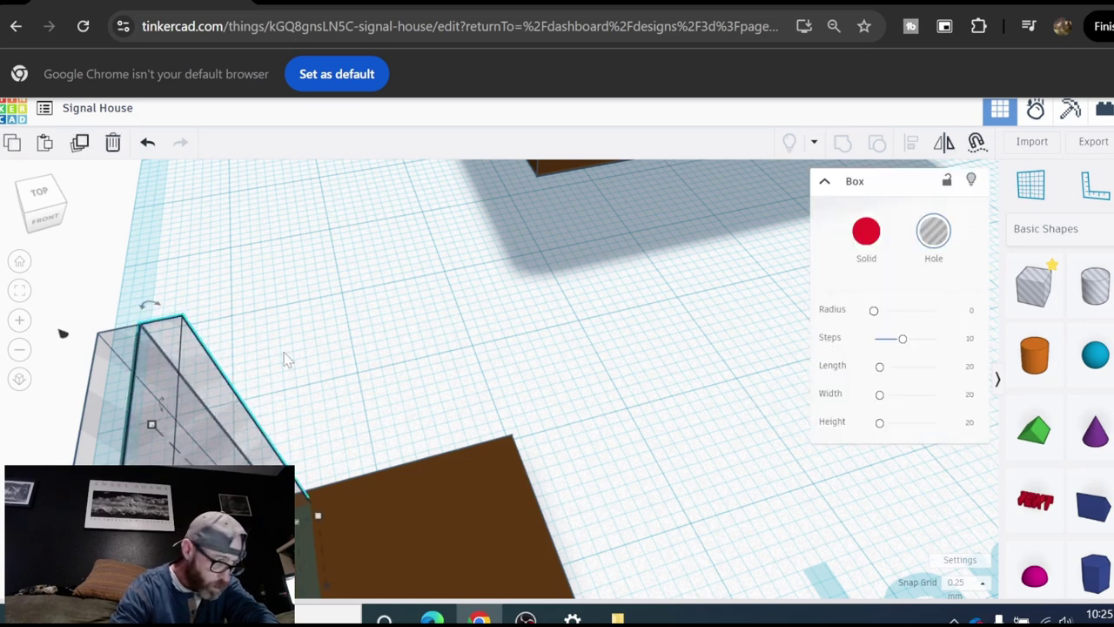
scroll(355, 394, down, 3)
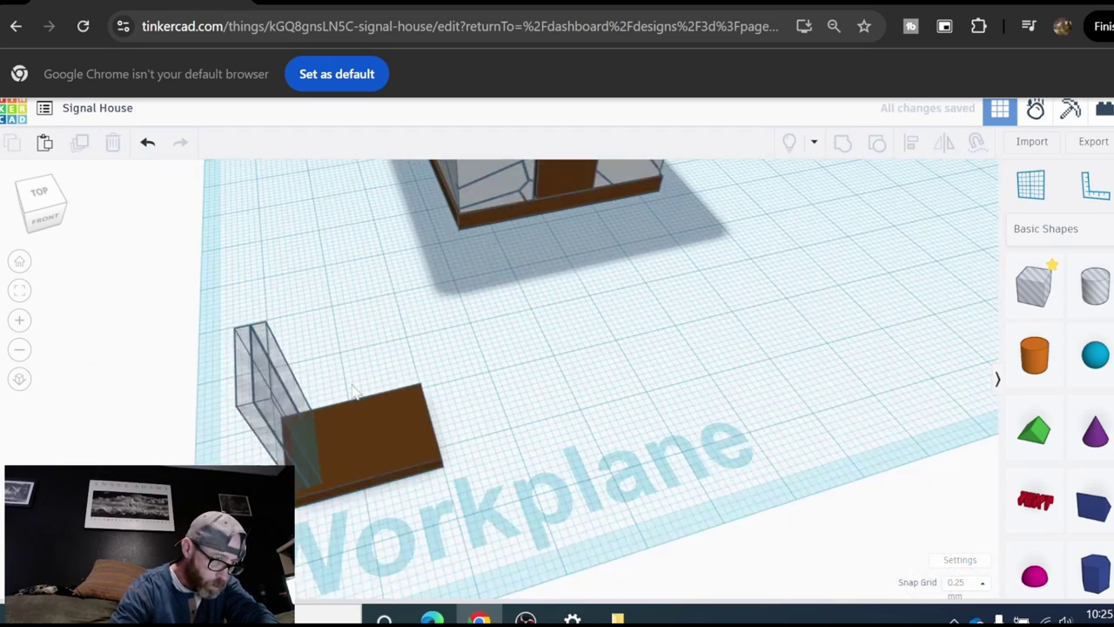
click(295, 409)
click(338, 367)
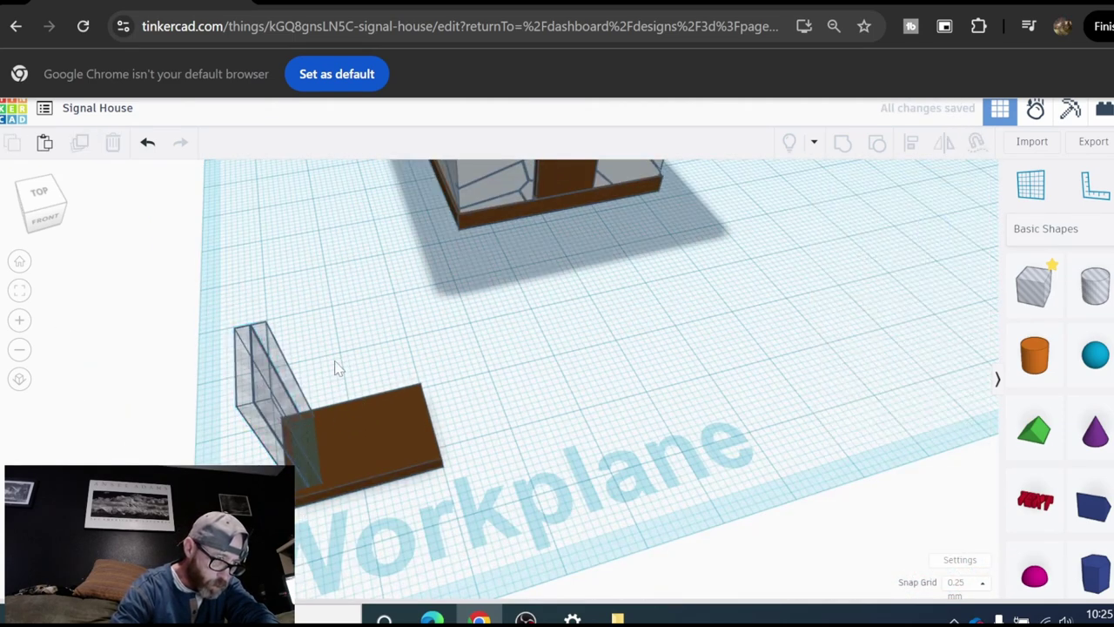
click(293, 388)
key(Right)
key(Right)
key(Right)
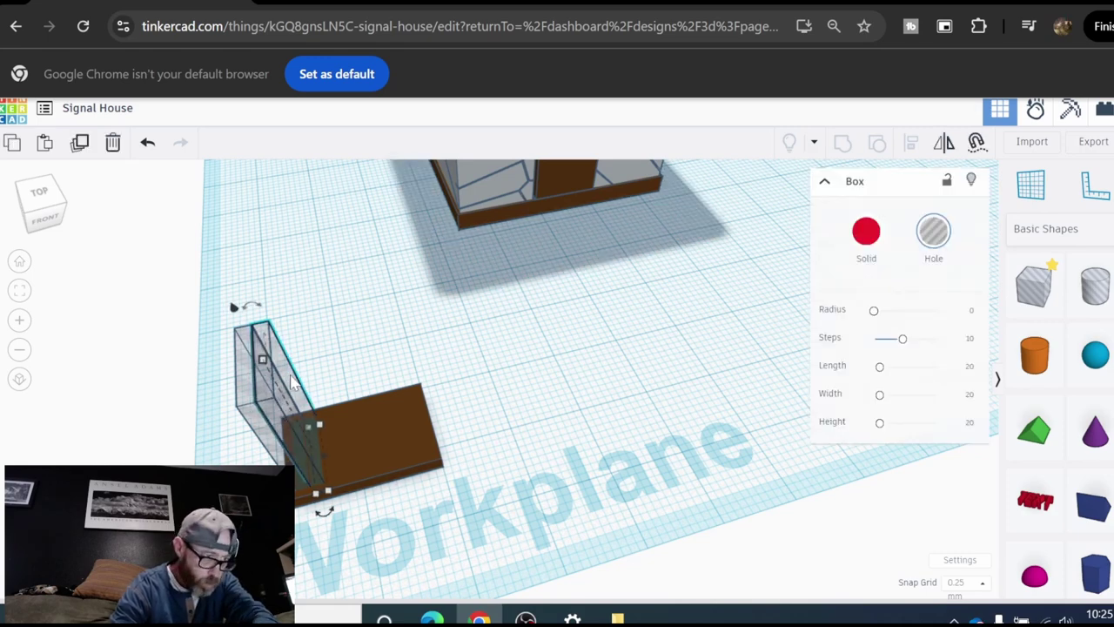
scroll(262, 514, up, 3)
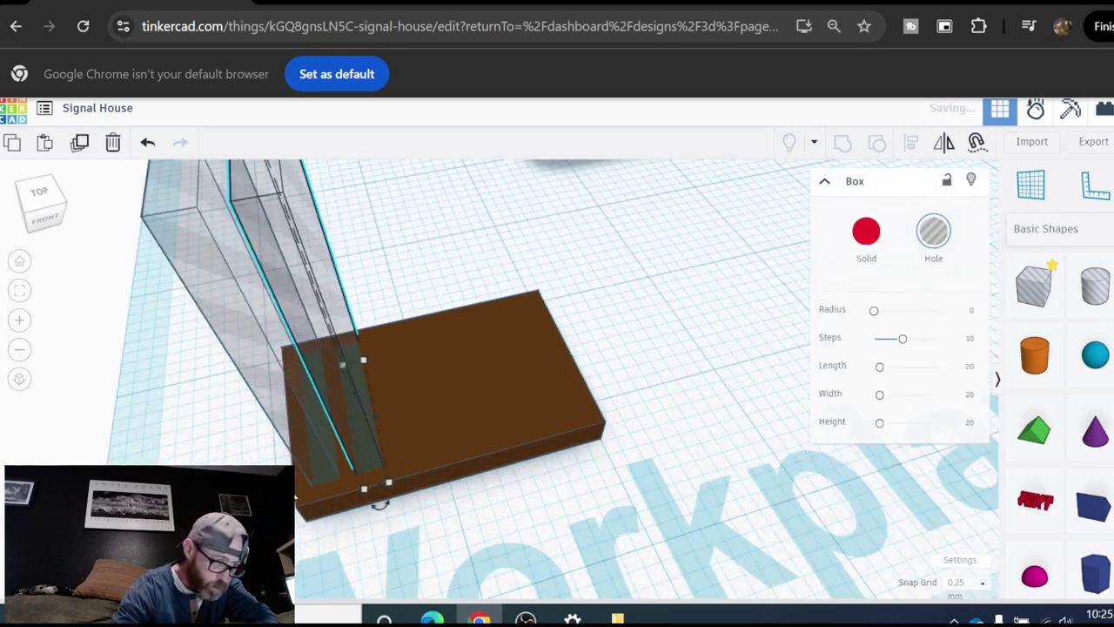
middle_drag(266, 544, 301, 488)
scroll(294, 415, down, 3)
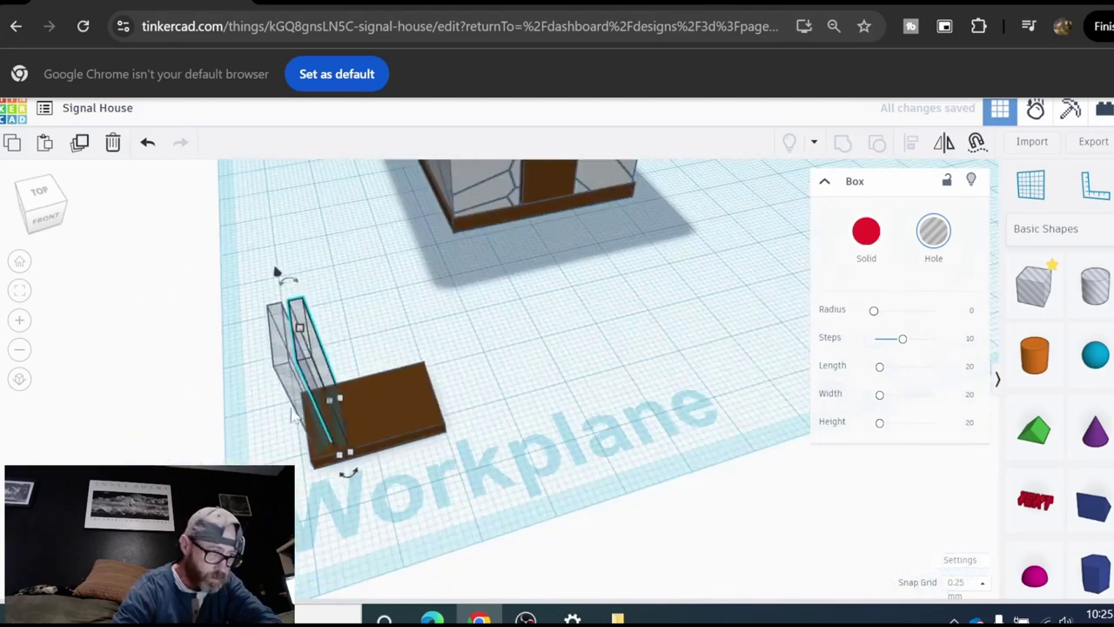
click(79, 142)
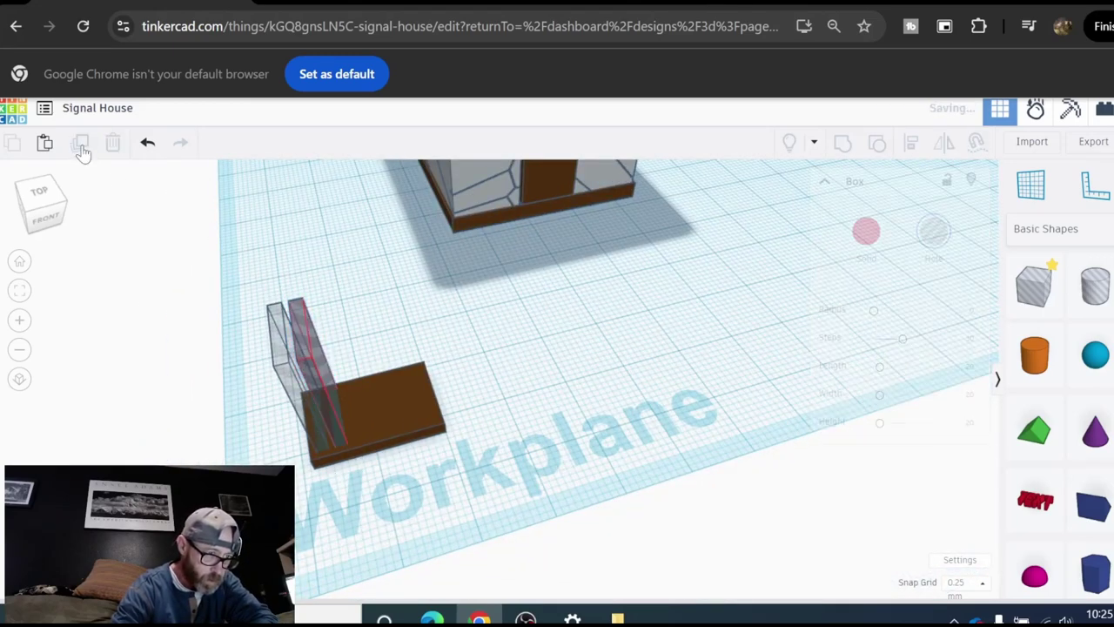
Step: Undo the latest duplicates and moves back to the single original hole box, and select that box
click(146, 144)
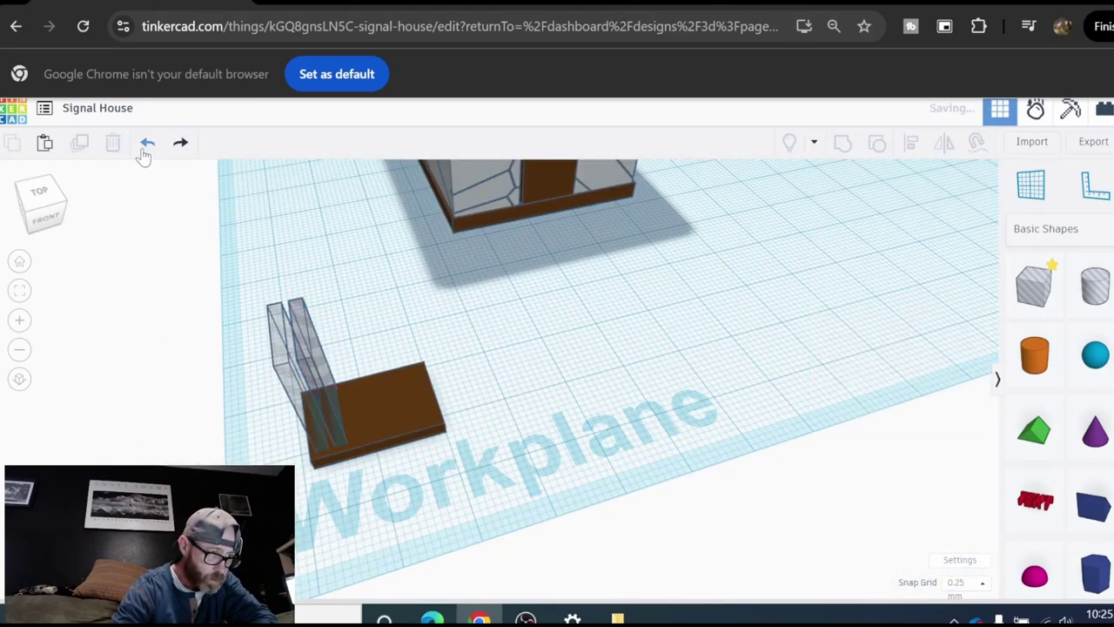
click(142, 150)
click(143, 149)
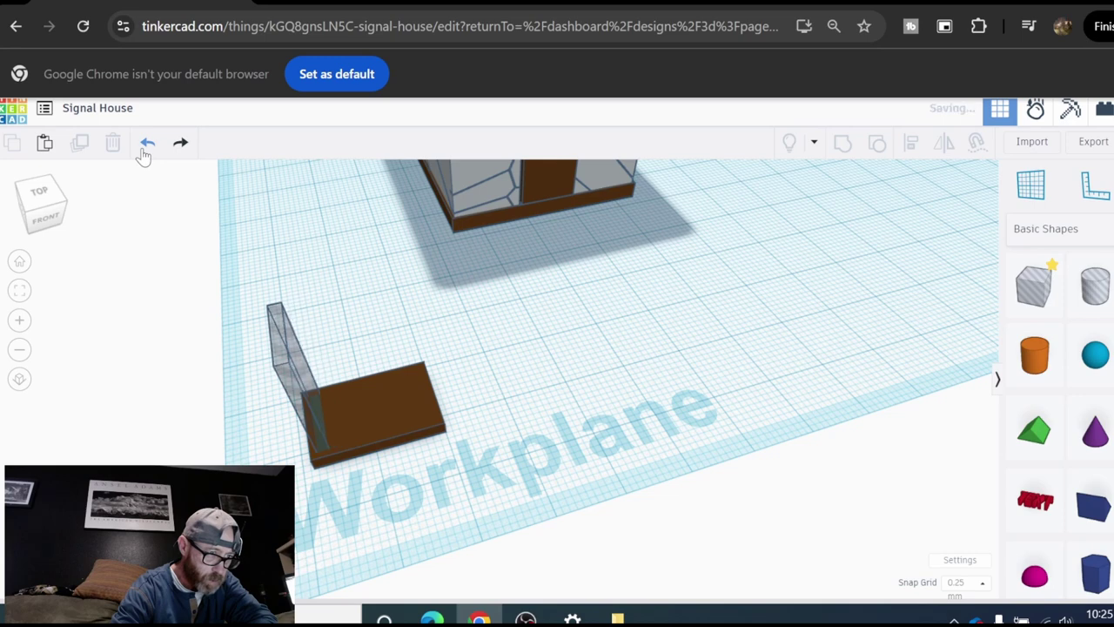
click(143, 150)
click(292, 387)
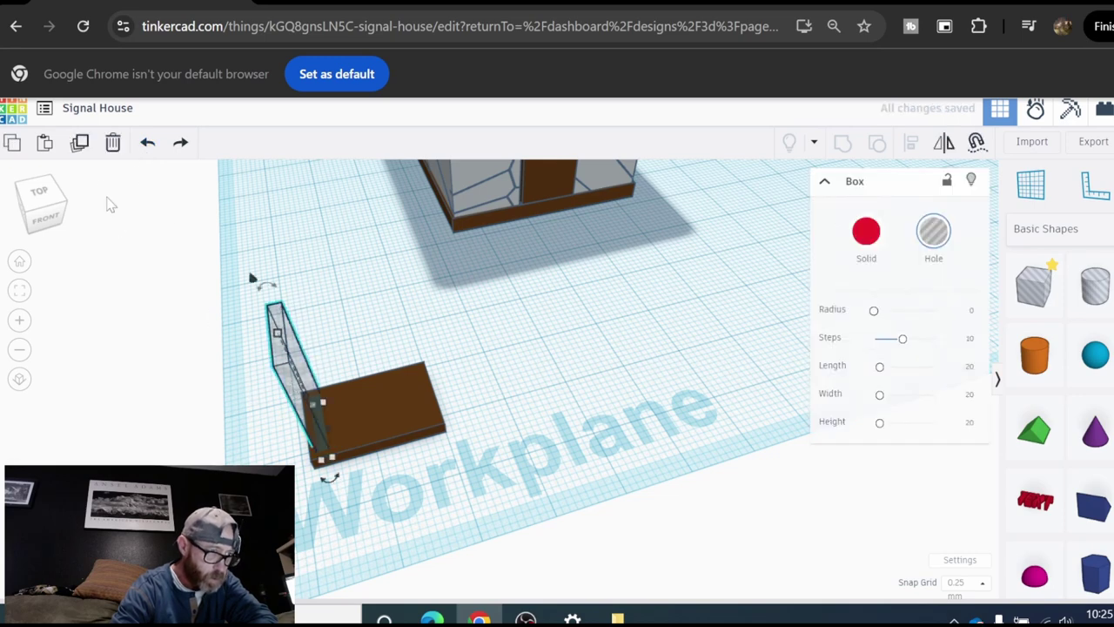
Step: Duplicate the original hole box and shift the copy right until a narrow strip of base separates the two boxes
click(80, 148)
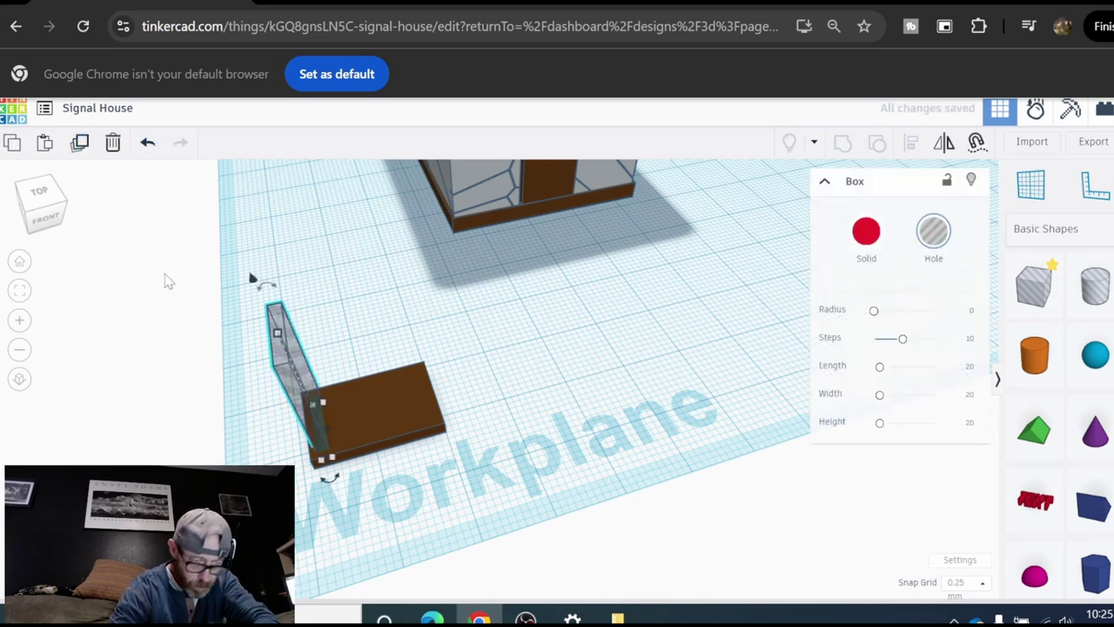
scroll(170, 287, up, 2)
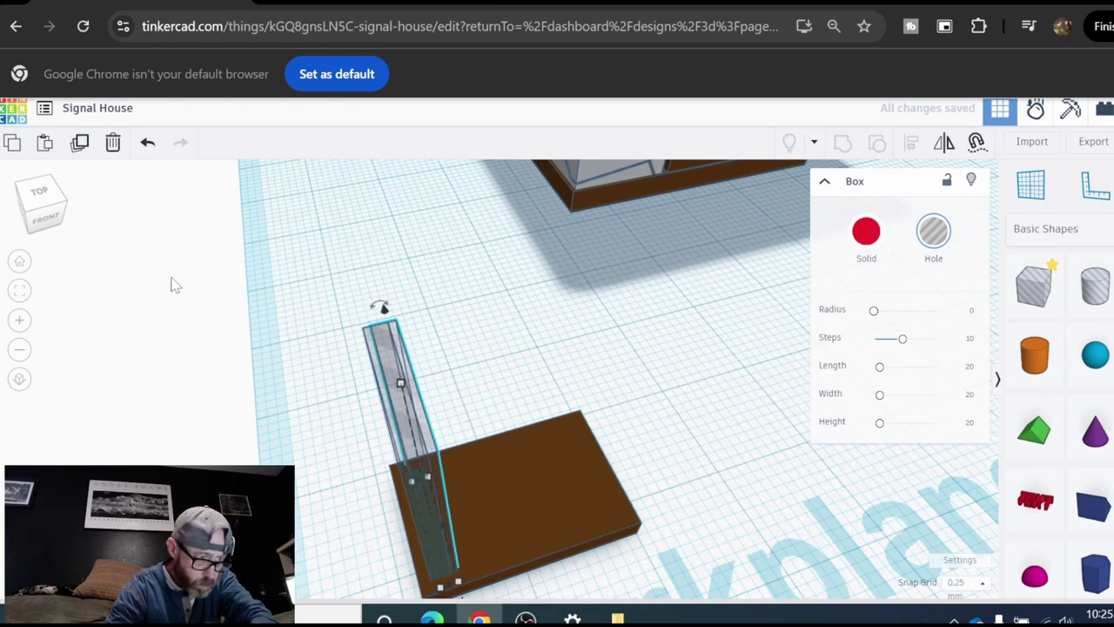
key(Right)
key(Right)
key(Right)
key(Right)
key(Right)
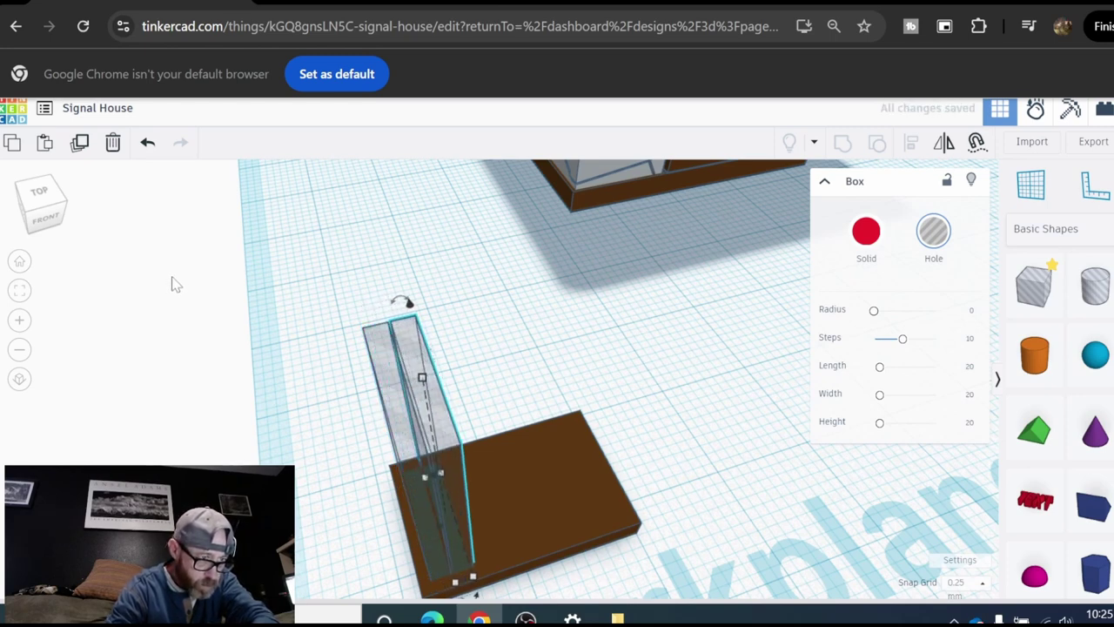
key(Left)
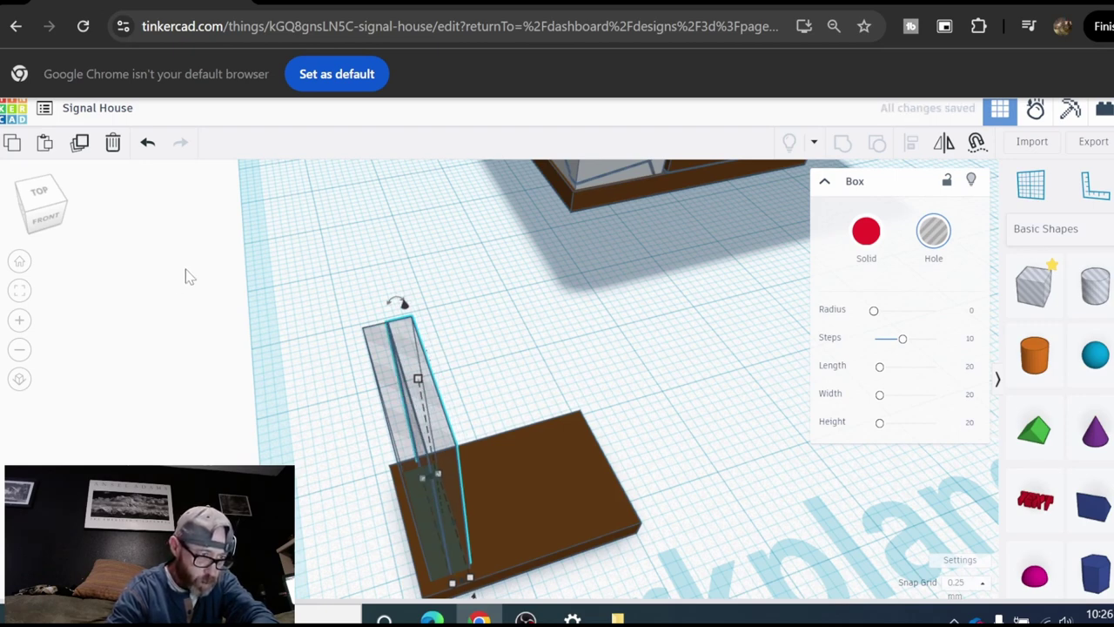
key(Right)
key(Right)
key(Right)
key(Right)
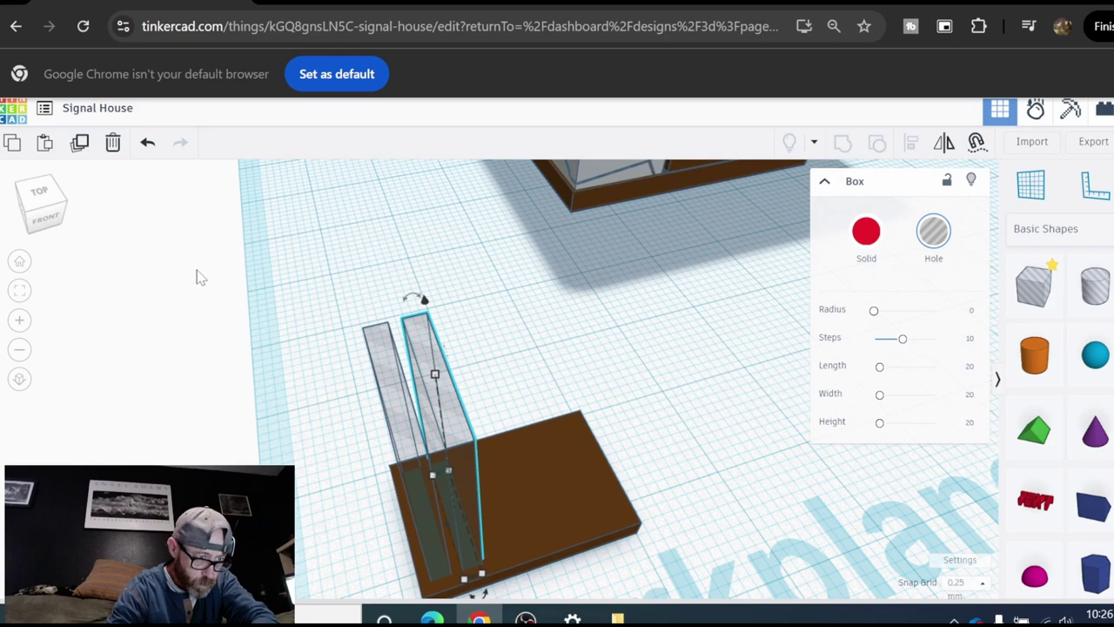
Step: Repeat the spaced duplicate five times so seven hole boxes span the brown base
click(80, 146)
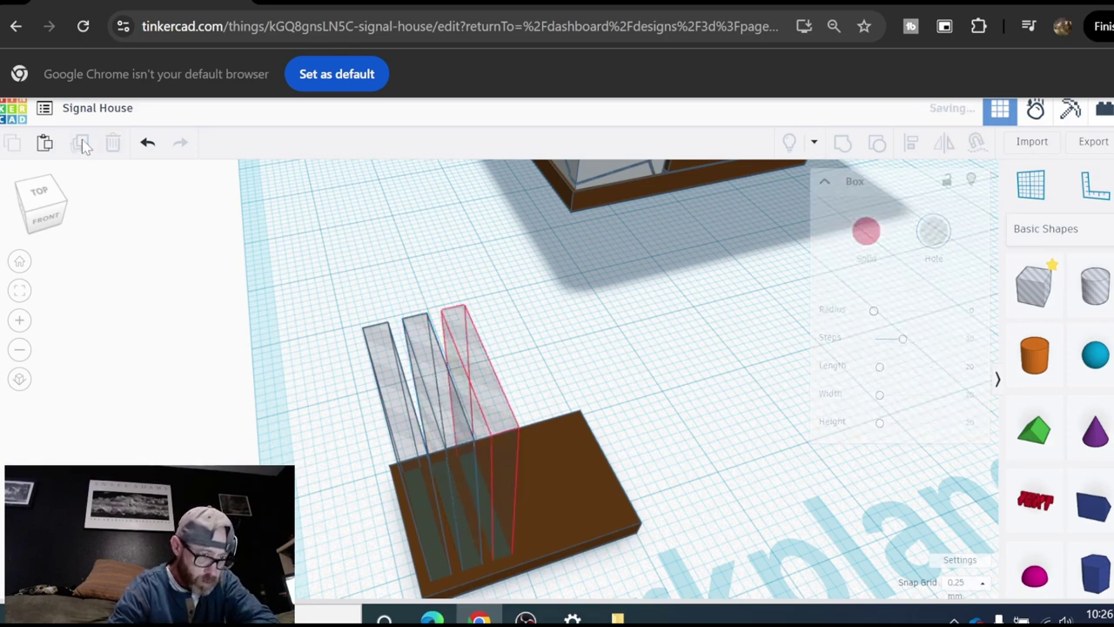
click(80, 147)
click(80, 146)
click(80, 146)
click(80, 146)
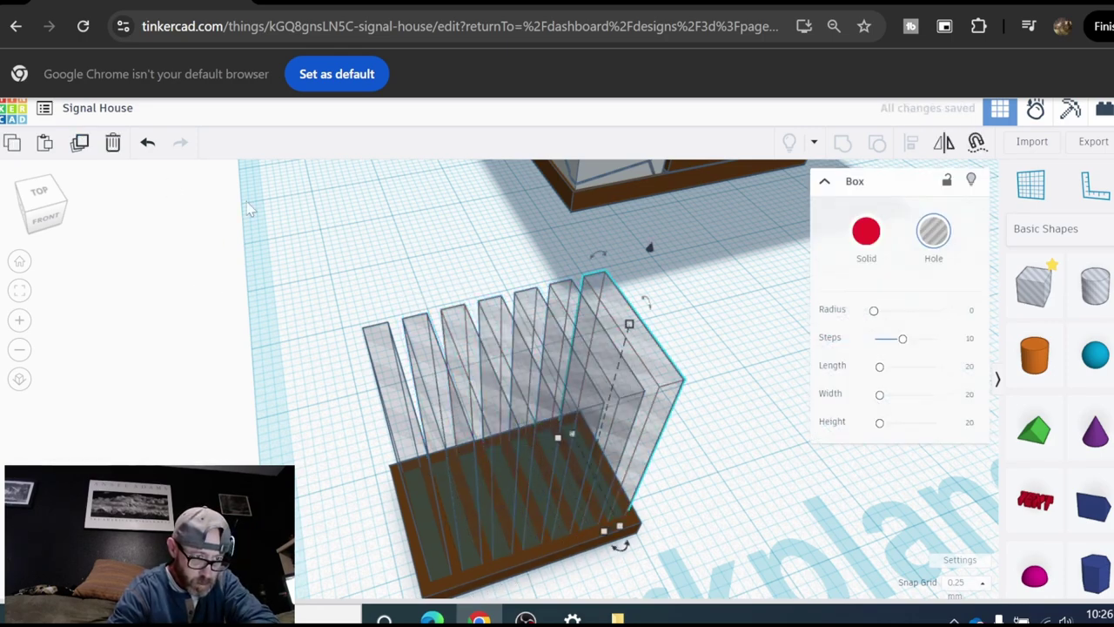
Step: Select the brown base with all seven hole boxes and group them to cut the slots
click(698, 368)
scroll(701, 374, down, 3)
right_drag(686, 380, 275, 369)
drag(275, 370, 535, 529)
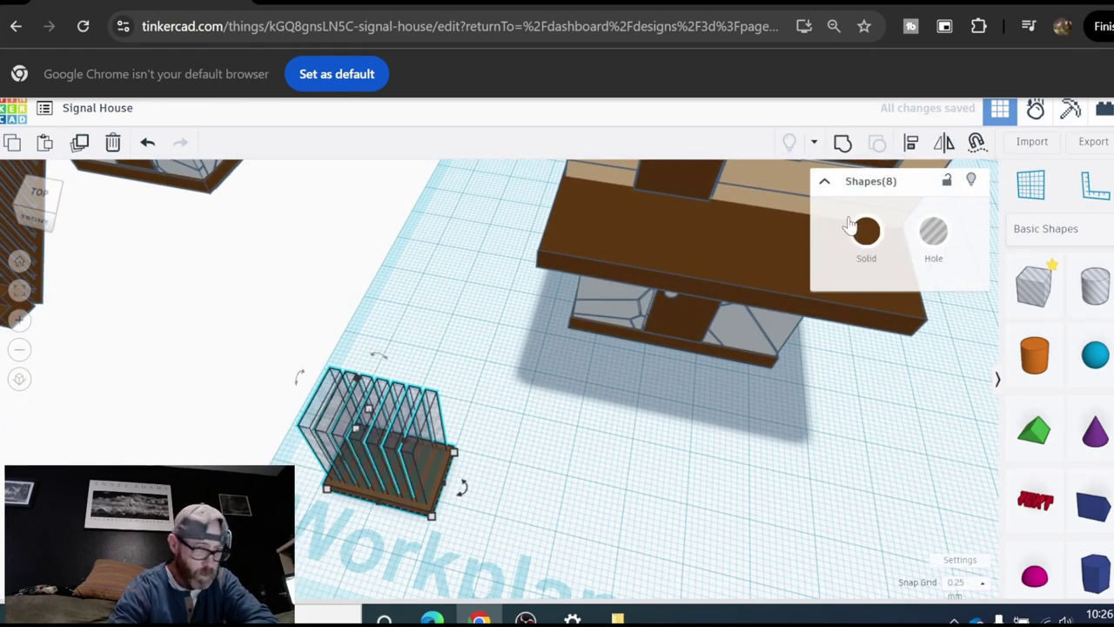
click(842, 144)
click(529, 511)
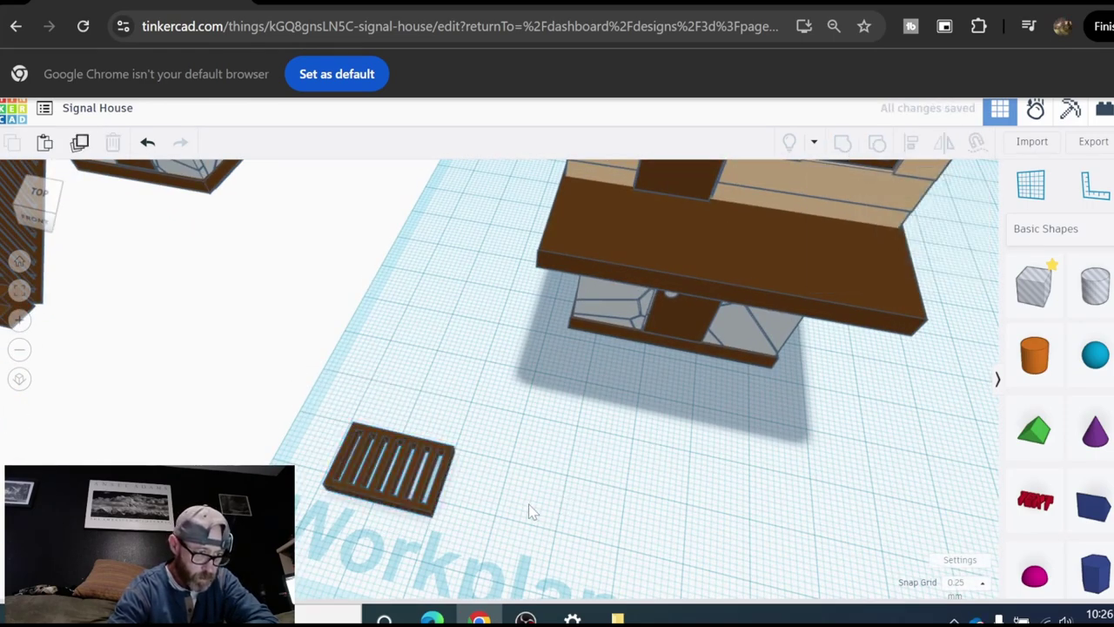
Step: Rotate the flat slotted panel so it stands upright on its long edge as a railing
right_drag(529, 510, 676, 373)
click(679, 377)
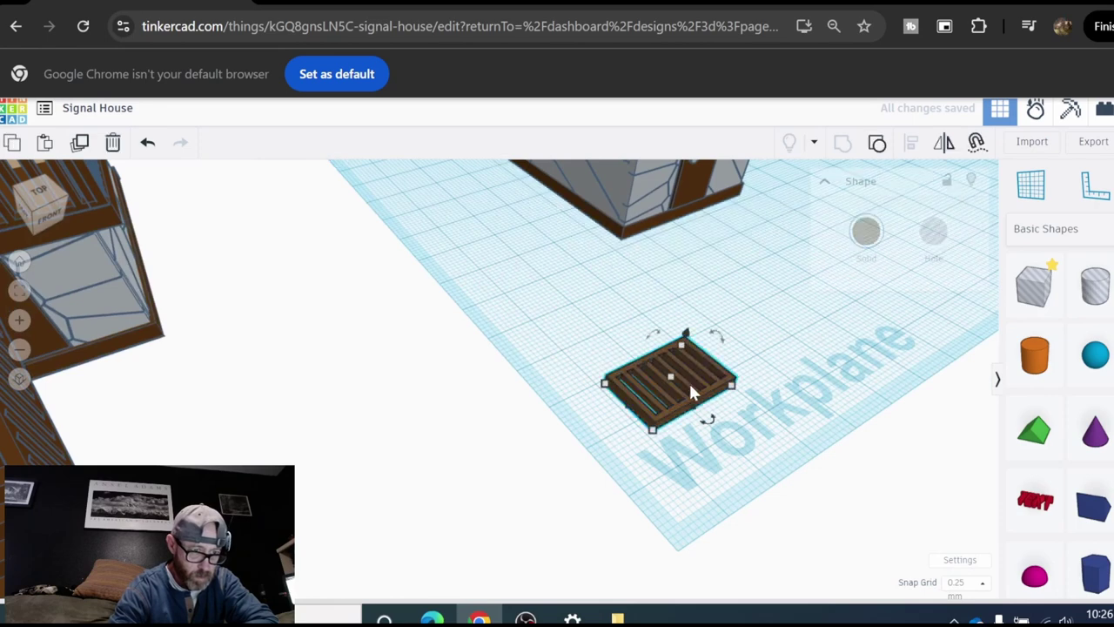
drag(715, 342, 748, 397)
click(709, 483)
Step: Move the upright railing closer to the house and turn it 90° to run front to back
right_drag(710, 483, 659, 484)
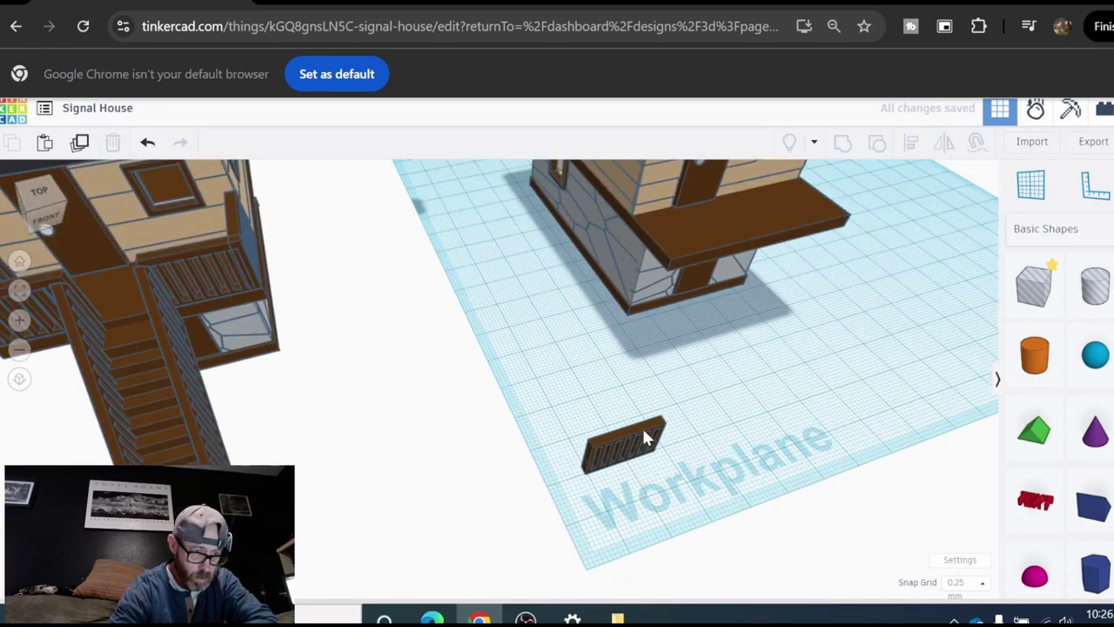
drag(642, 428, 633, 333)
drag(630, 380, 592, 367)
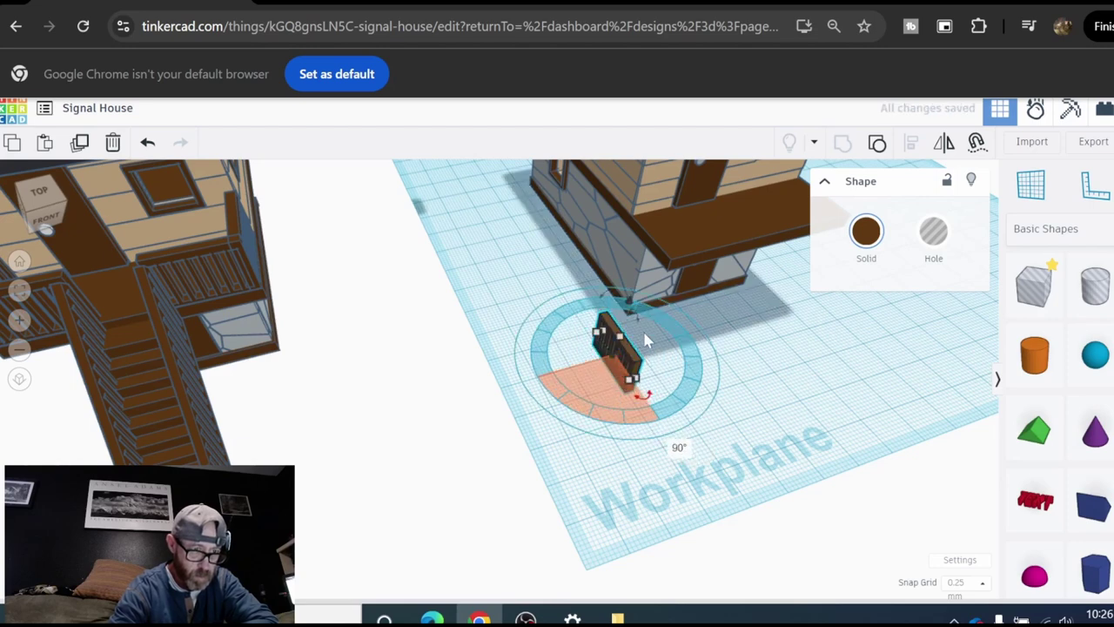
Step: Raise the railing to about 32.75 mm above the workplane and place it along the balcony floor's left edge
drag(646, 342, 659, 265)
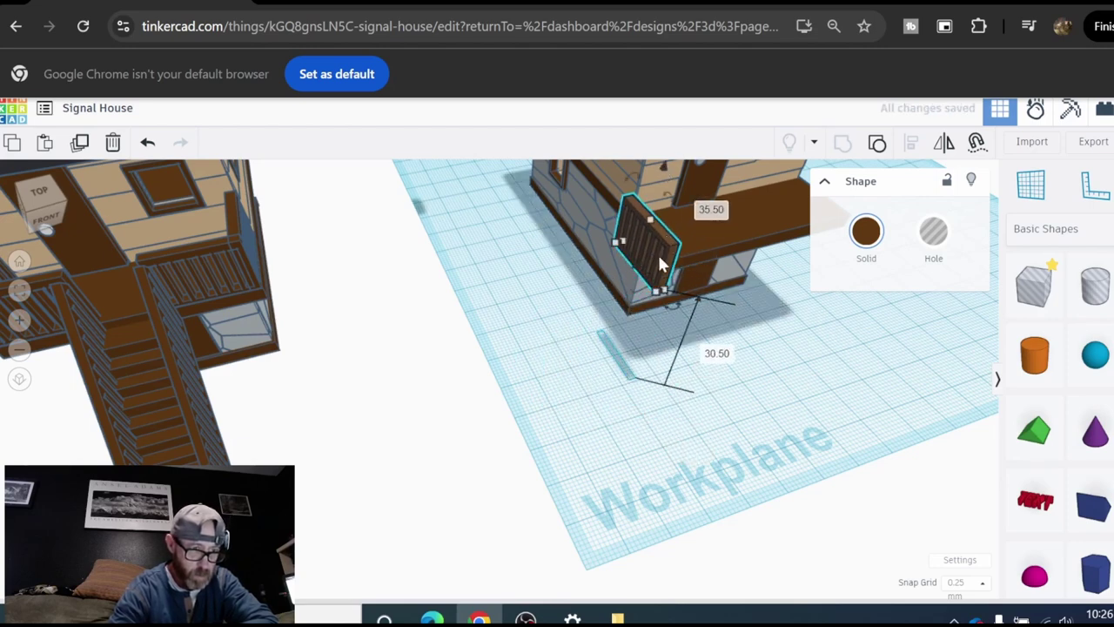
right_drag(659, 266, 639, 350)
drag(639, 350, 689, 300)
right_drag(716, 299, 712, 394)
drag(592, 353, 646, 212)
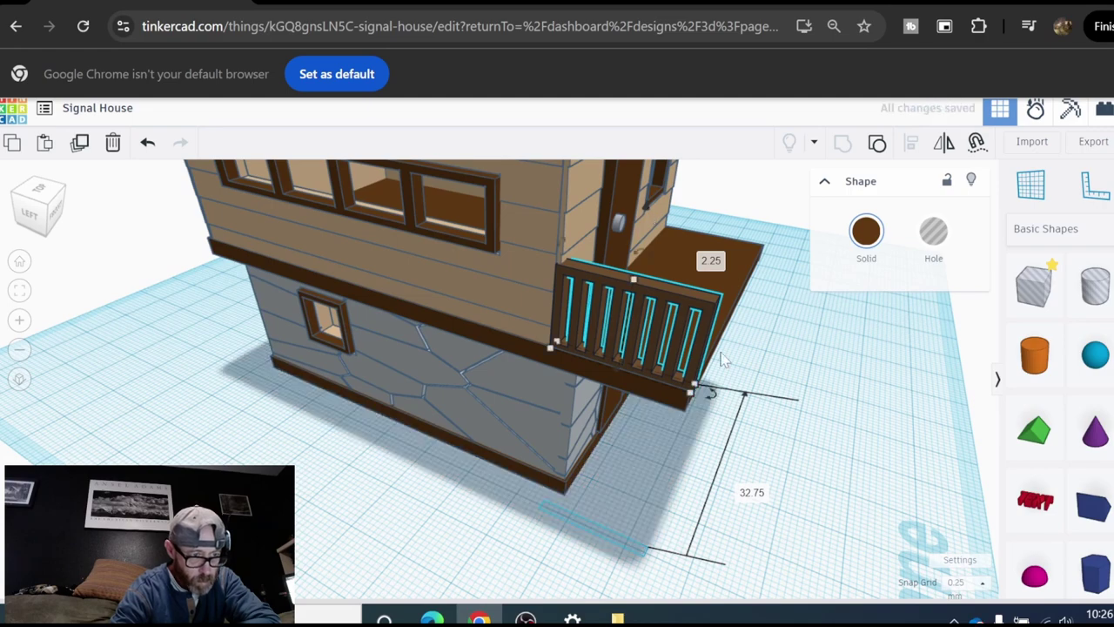
Step: Set the left railing's length to 18 mm, shortening it at the end next to the house wall
click(816, 444)
scroll(692, 407, up, 2)
right_drag(719, 411, 752, 491)
click(503, 274)
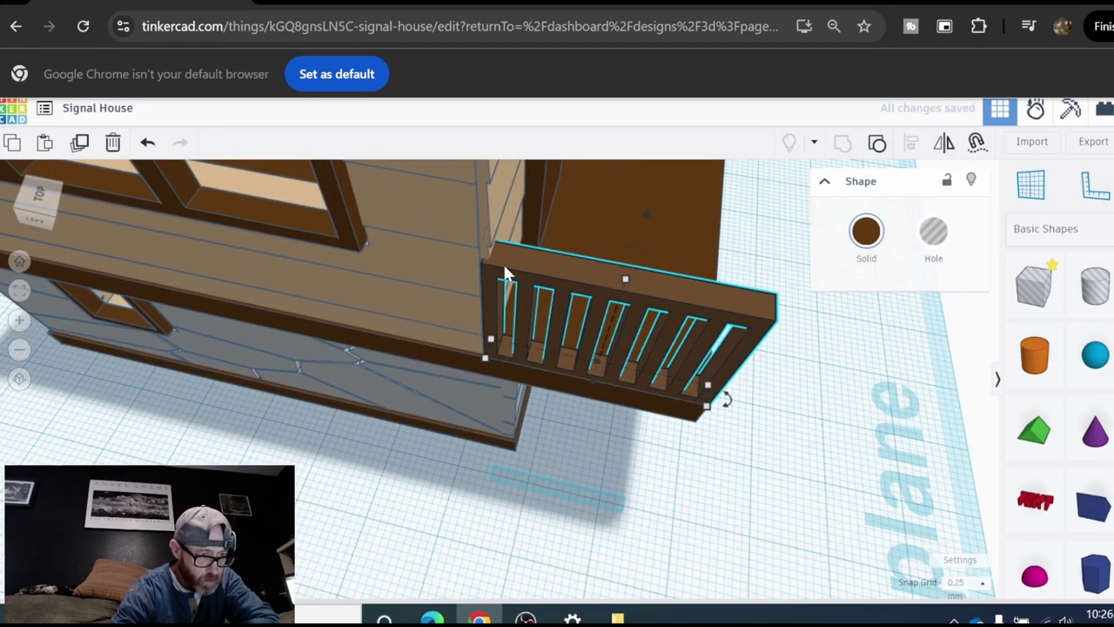
mouse_move(487, 347)
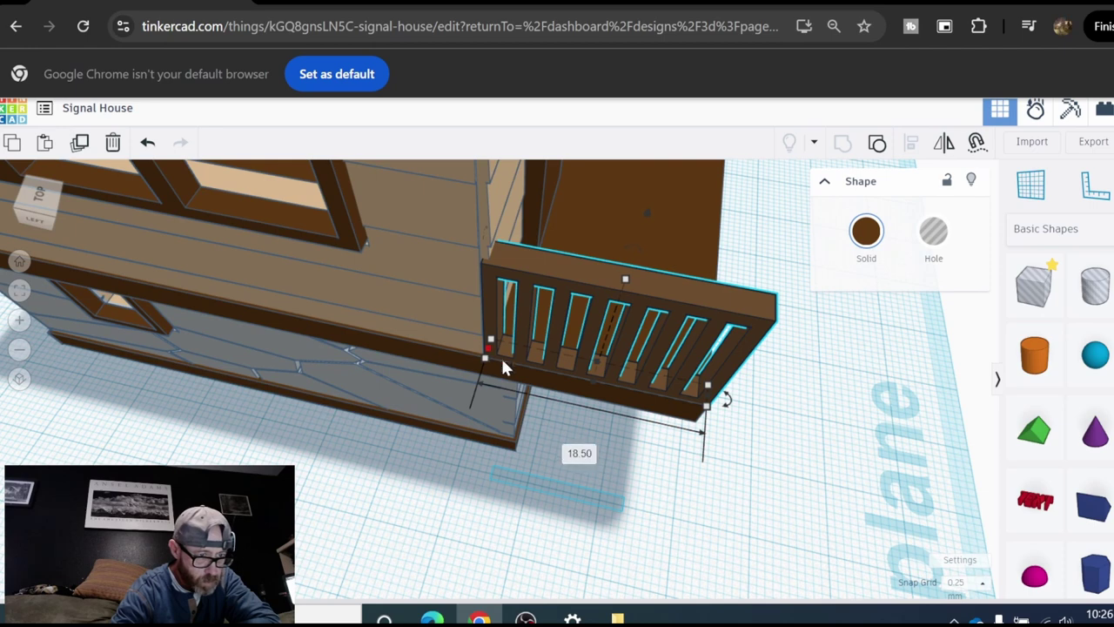
click(579, 452)
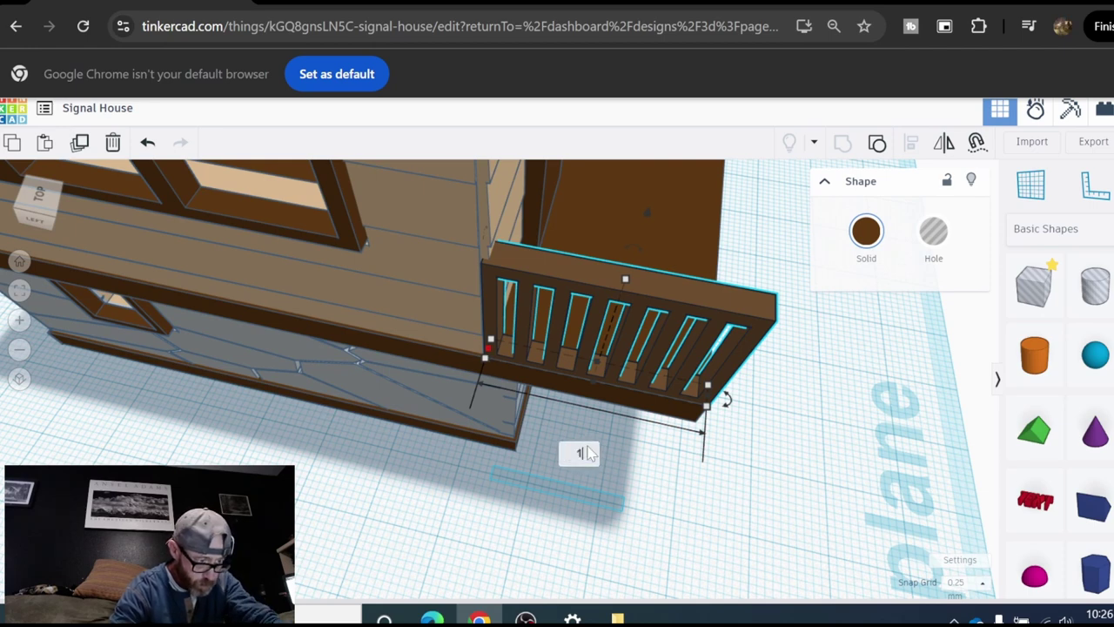
text(18)
key(Return)
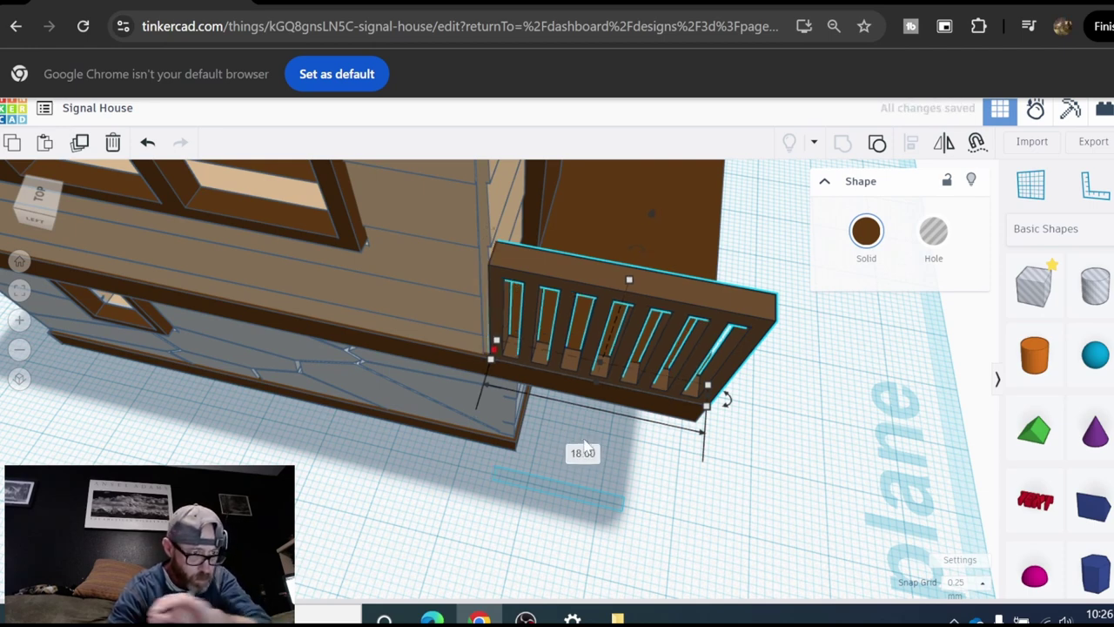
Step: Duplicate the left railing and shift the copy across the balcony to its right end
click(540, 502)
right_drag(645, 471, 379, 446)
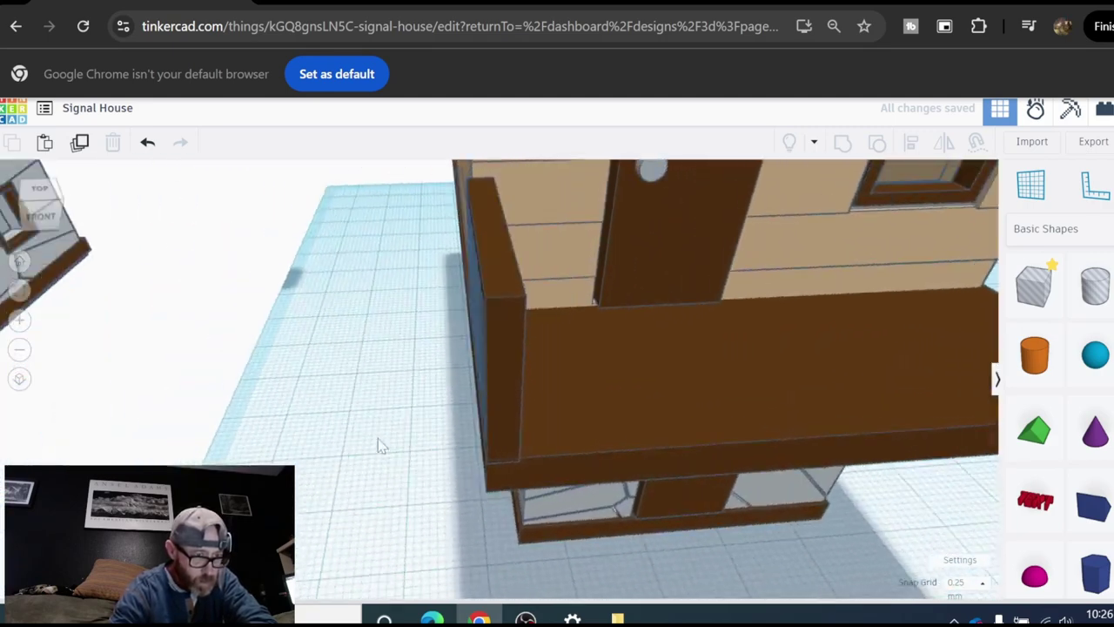
scroll(378, 442, down, 5)
click(402, 404)
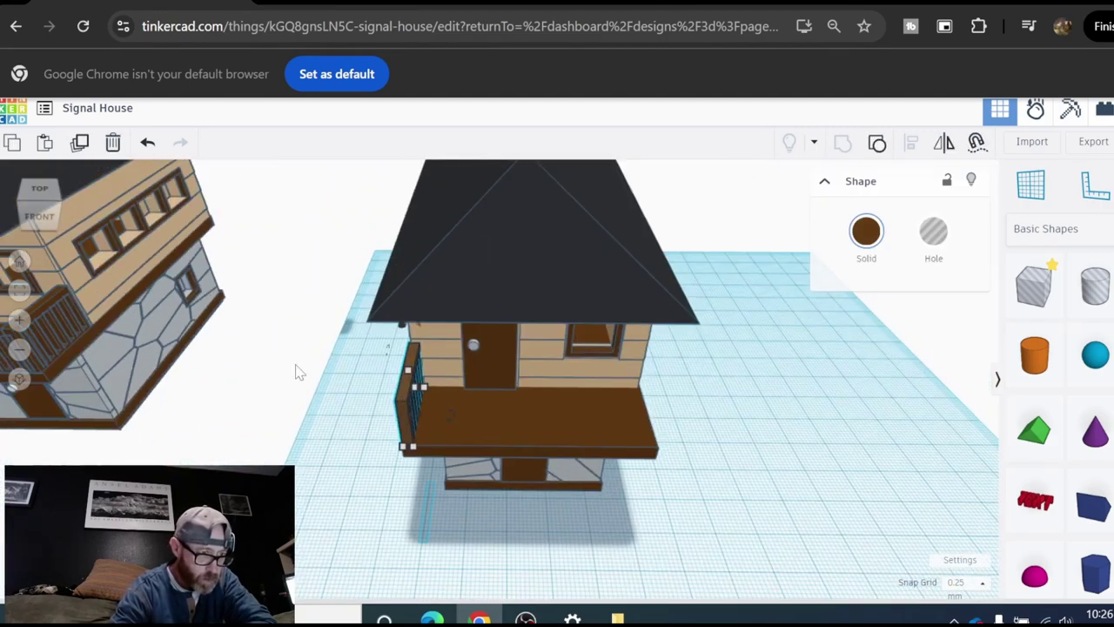
click(80, 143)
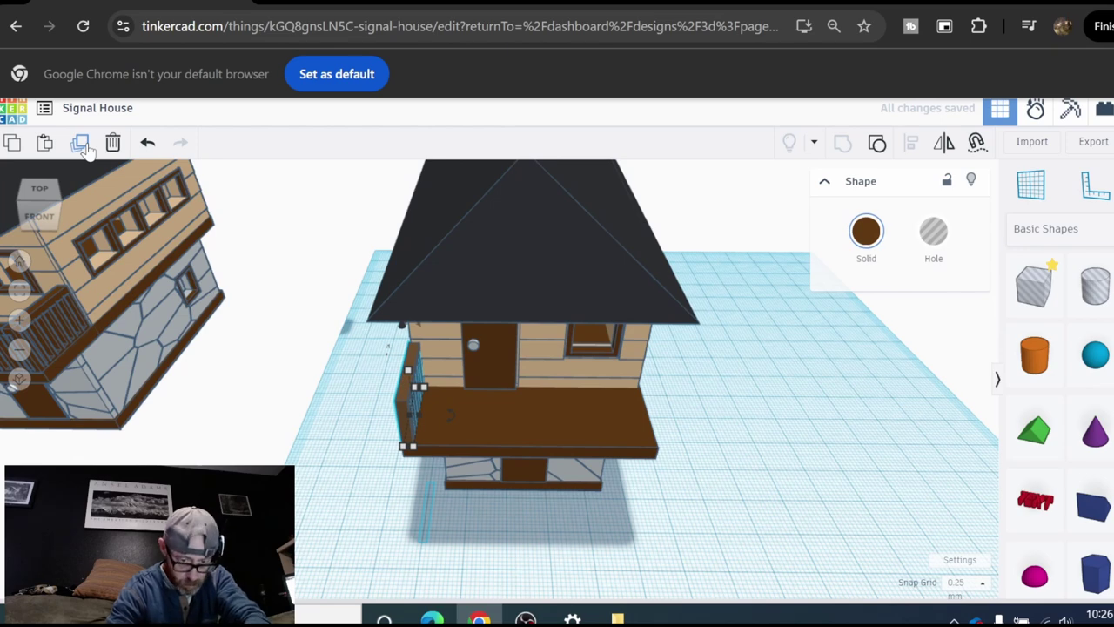
key(Right)
key(Right)
key(Right)
key(Right)
key(Right)
key(Right)
key(Right)
key(Right)
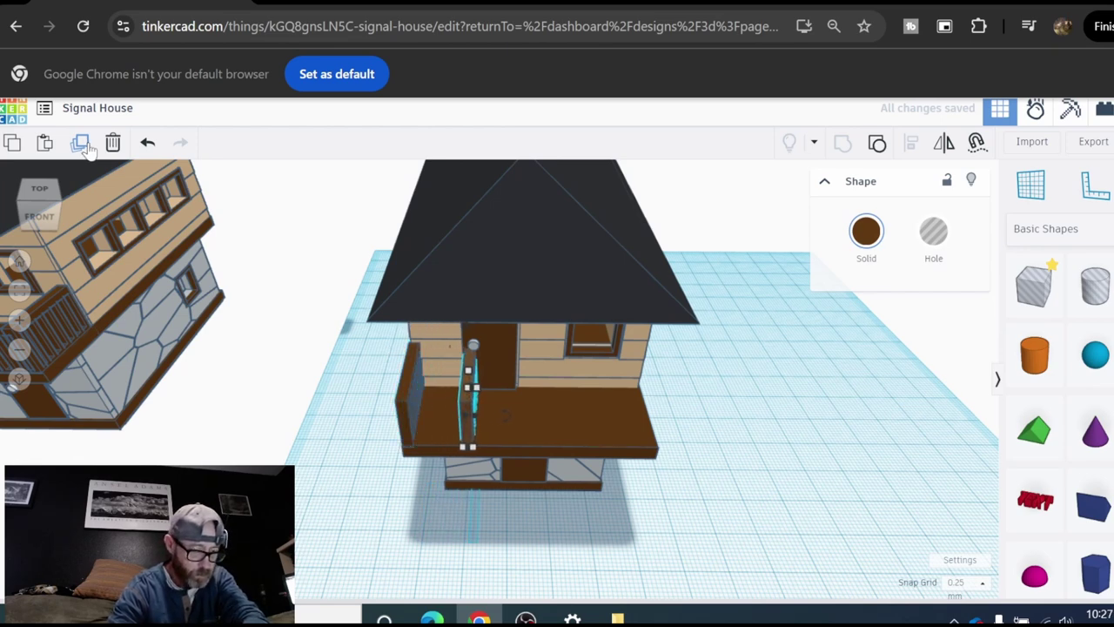
key(Right)
key(Right)
key(Right)
key(Right)
key(Right)
key(Right)
key(Right)
key(Right)
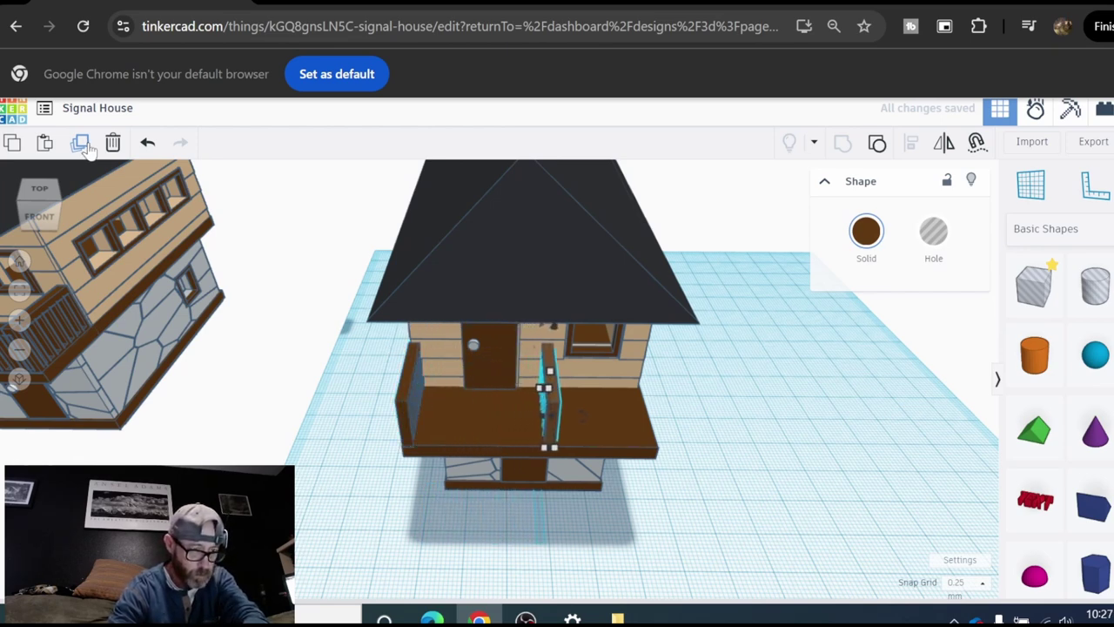
key(Right)
key(Right)
key(Right)
key(Right)
key(Right)
key(Right)
key(Right)
key(Right)
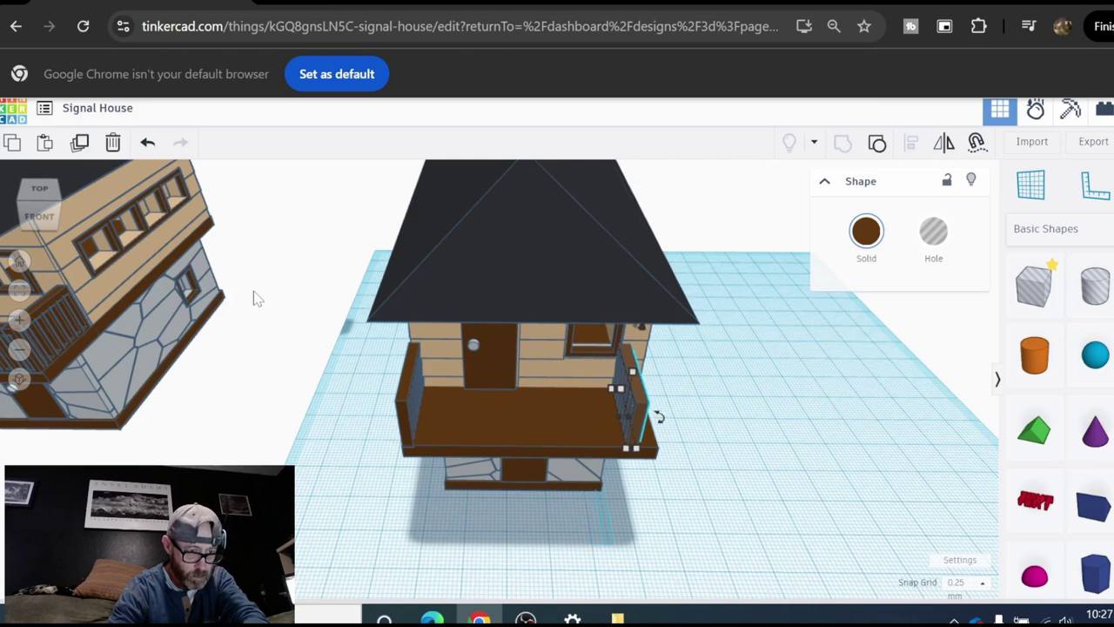
Step: Nudge the right railing slightly outward to align it with the balcony's right edge
scroll(764, 510, up, 3)
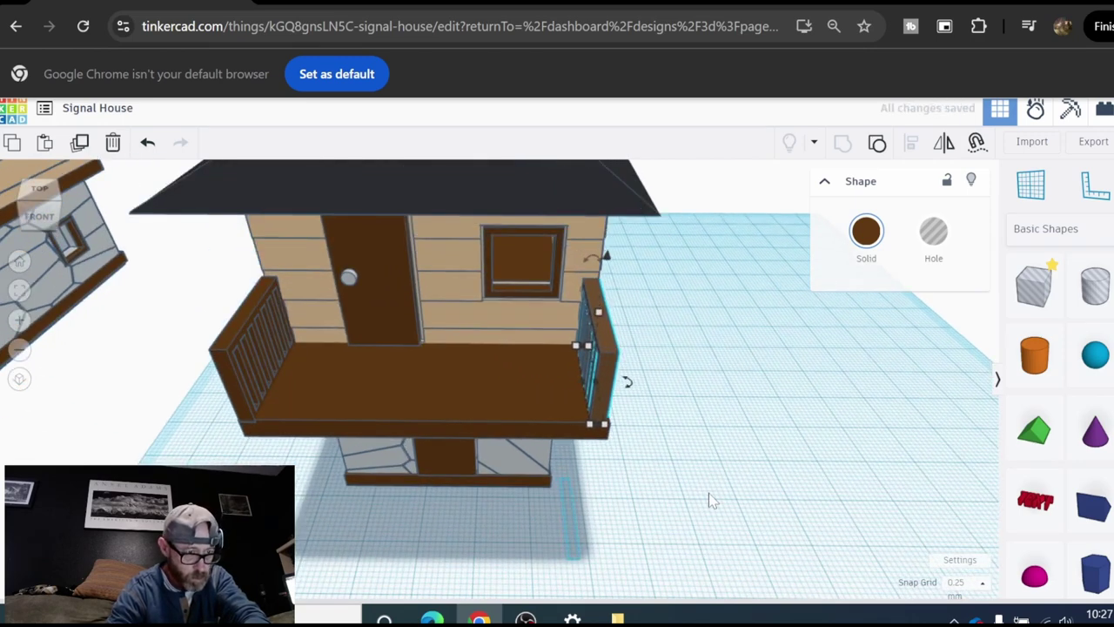
click(707, 492)
right_drag(707, 492, 638, 491)
click(458, 397)
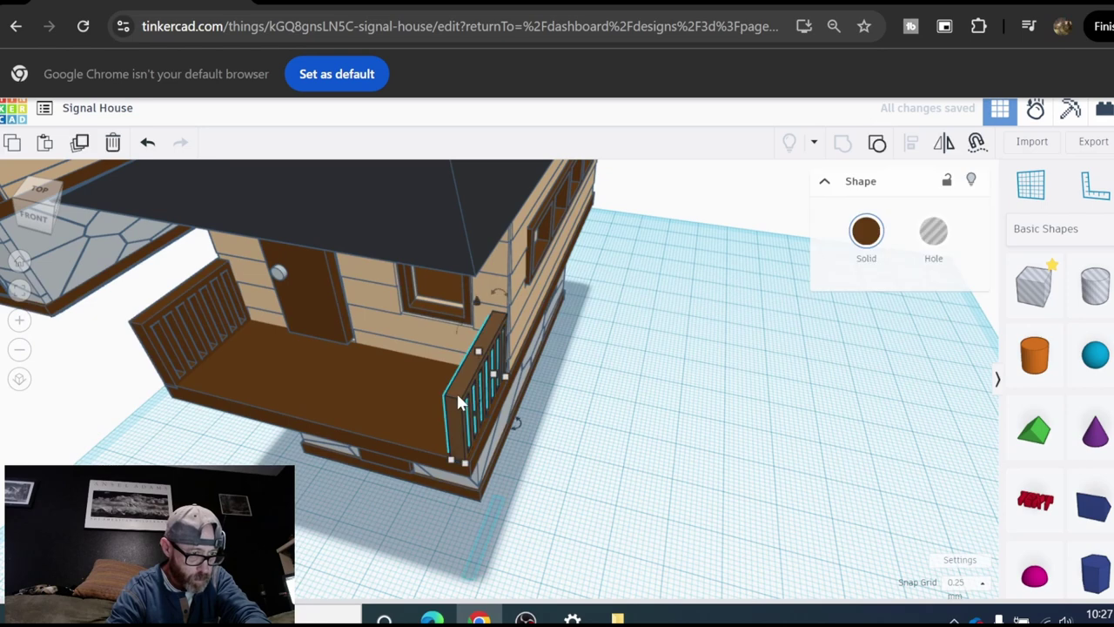
click(587, 490)
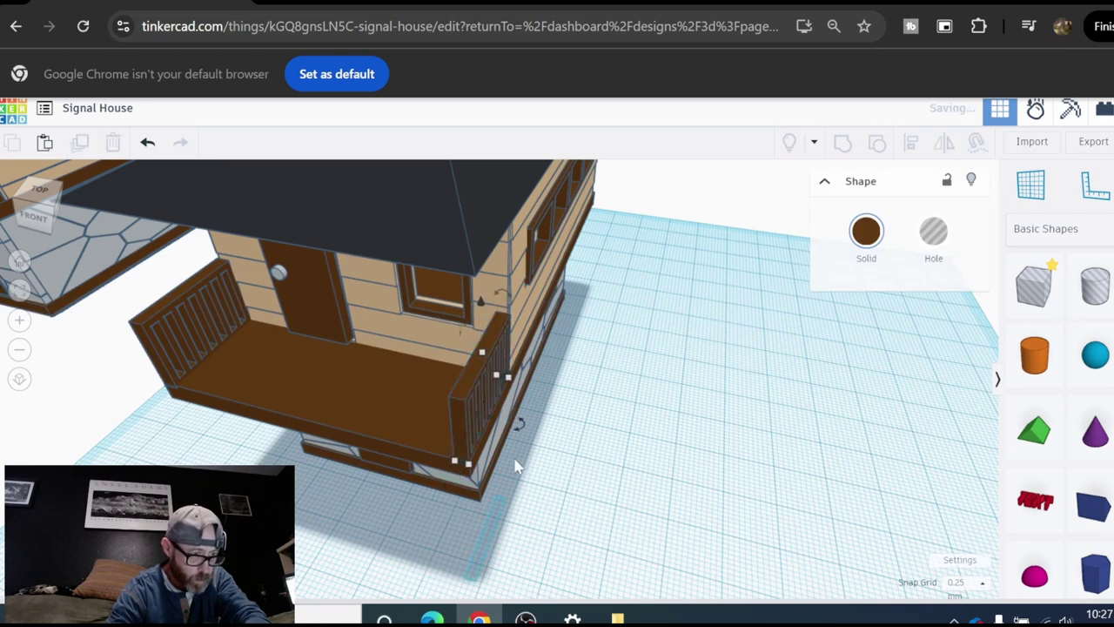
Step: Duplicate the right railing and rotate the copy to run parallel to the balcony's front edge
click(463, 421)
click(80, 142)
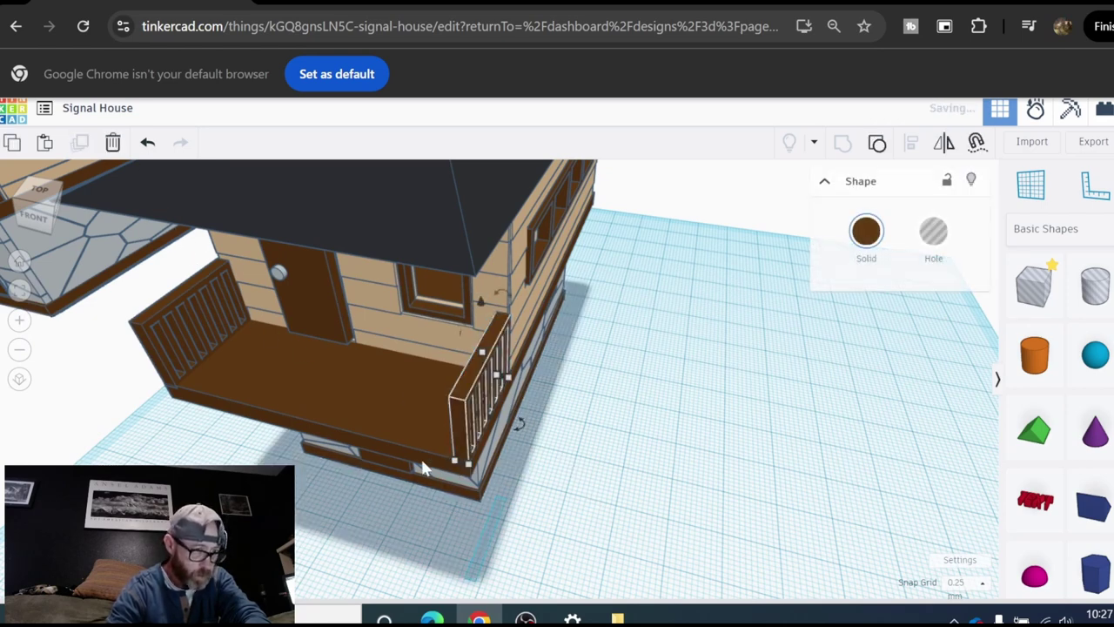
drag(519, 424, 613, 415)
click(618, 418)
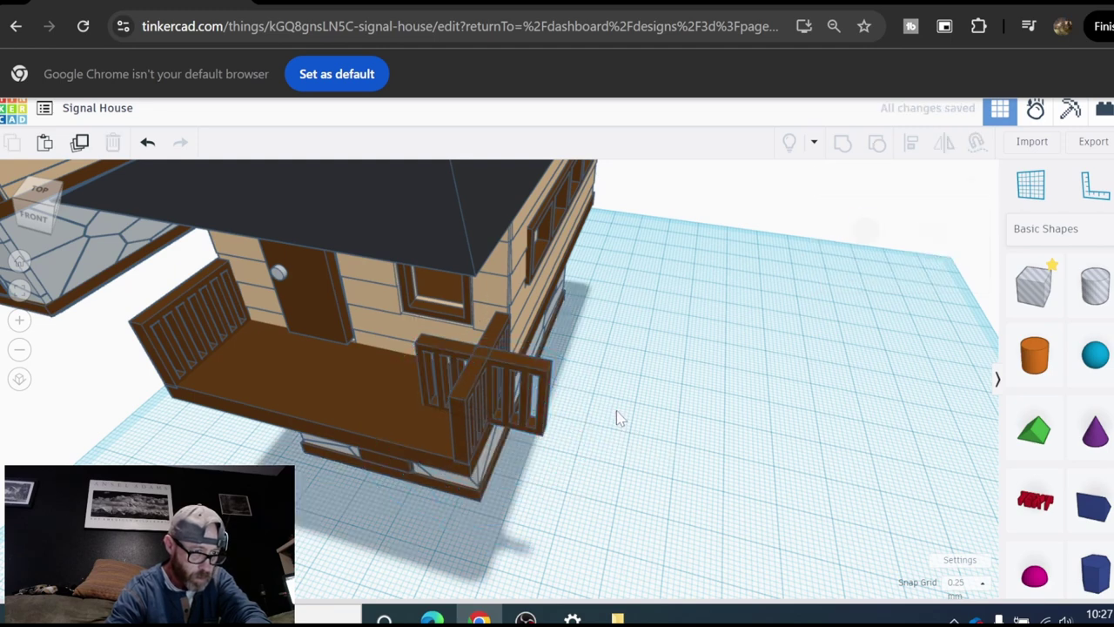
Step: Move the rotated railing copy to the balcony's front edge so it meets the right railing at the corner
drag(537, 376, 470, 400)
scroll(470, 396, up, 3)
right_drag(482, 396, 507, 448)
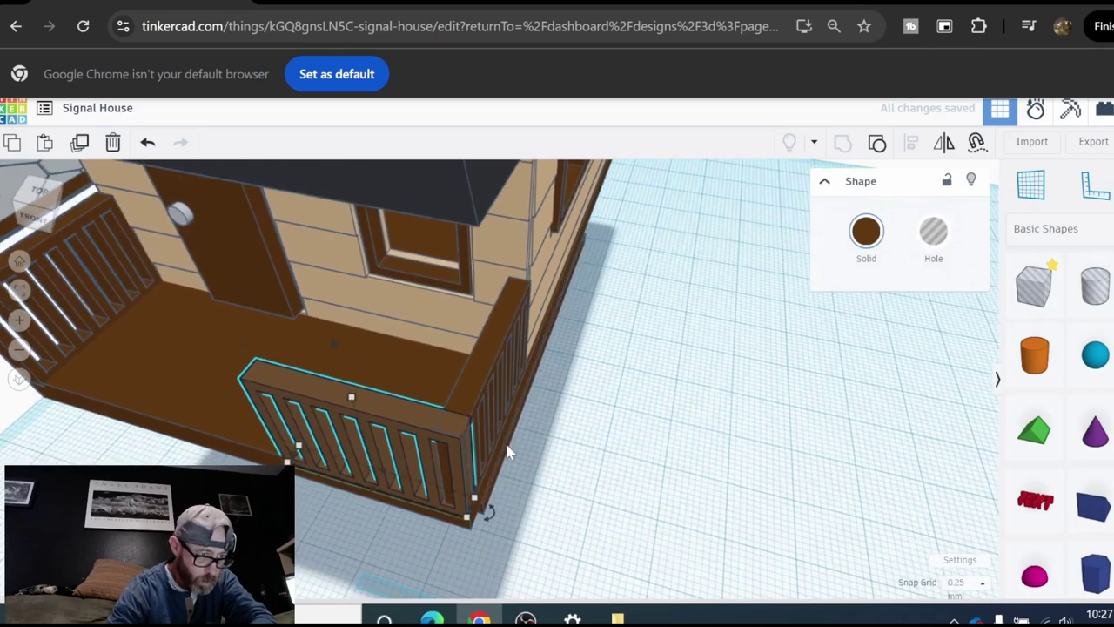
click(509, 447)
click(424, 426)
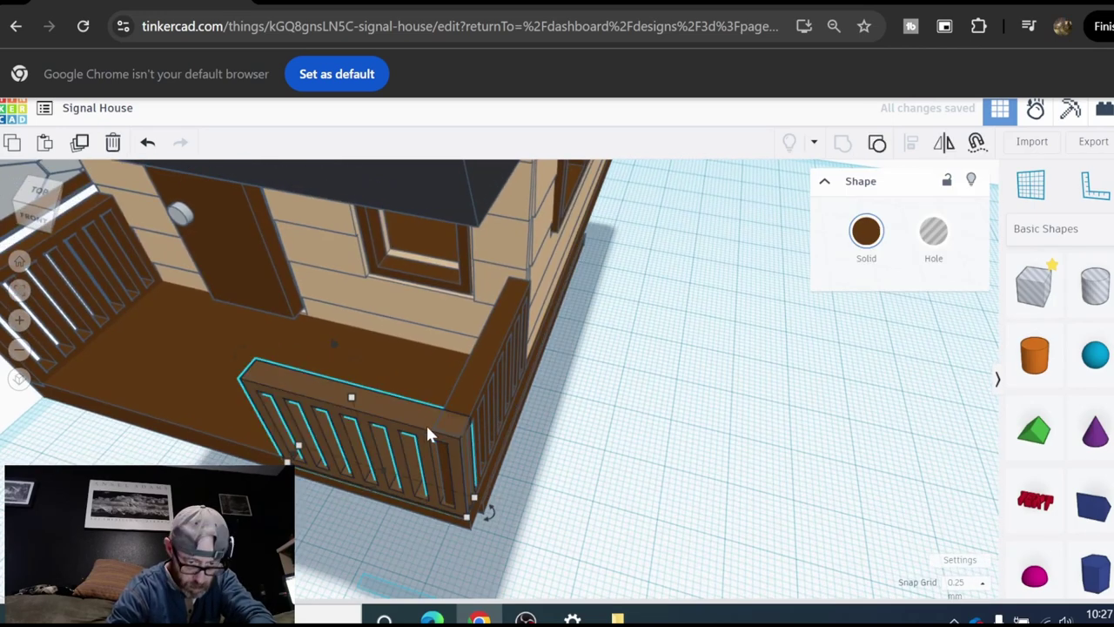
Step: Fine-tune the front railing's position with small nudges so it lines up with the right railing at the corner
click(611, 479)
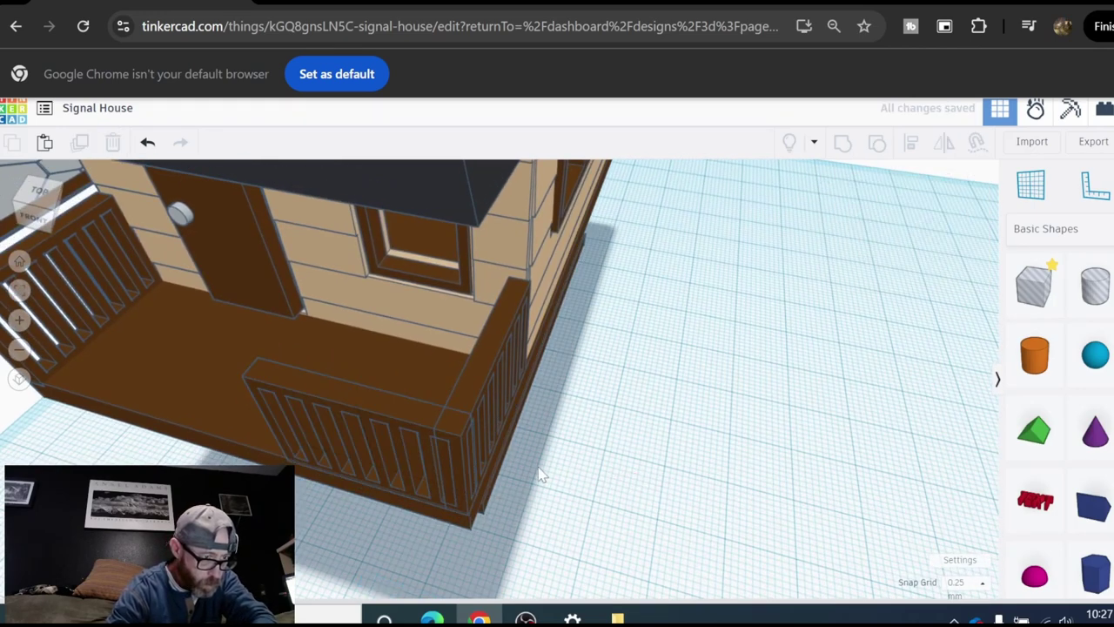
click(414, 422)
key(Left)
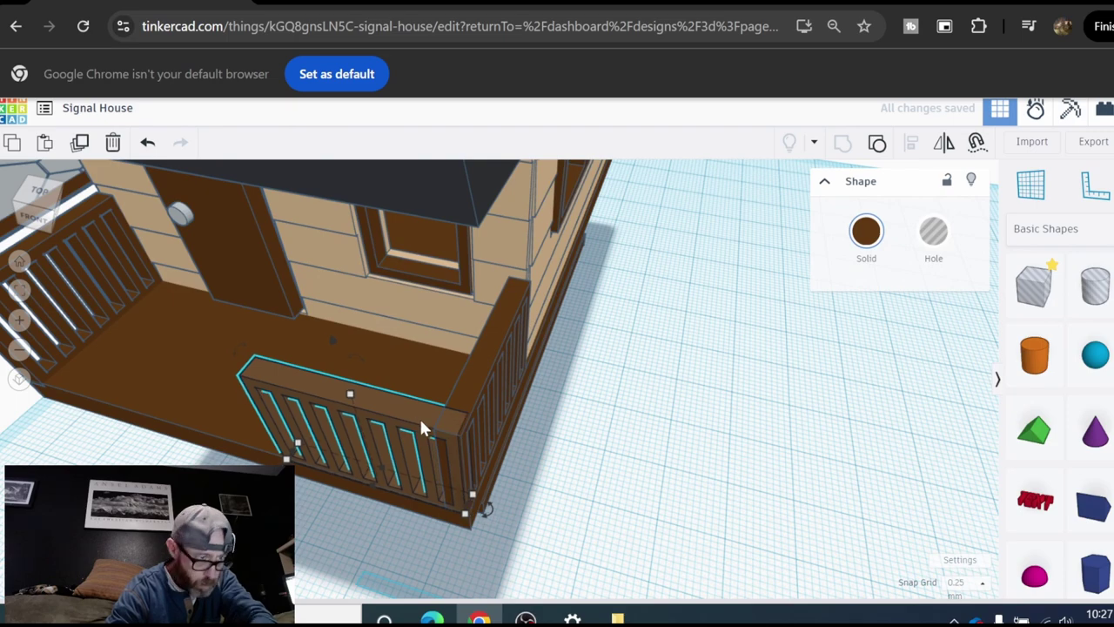
key(Right)
click(532, 478)
scroll(534, 481, down, 3)
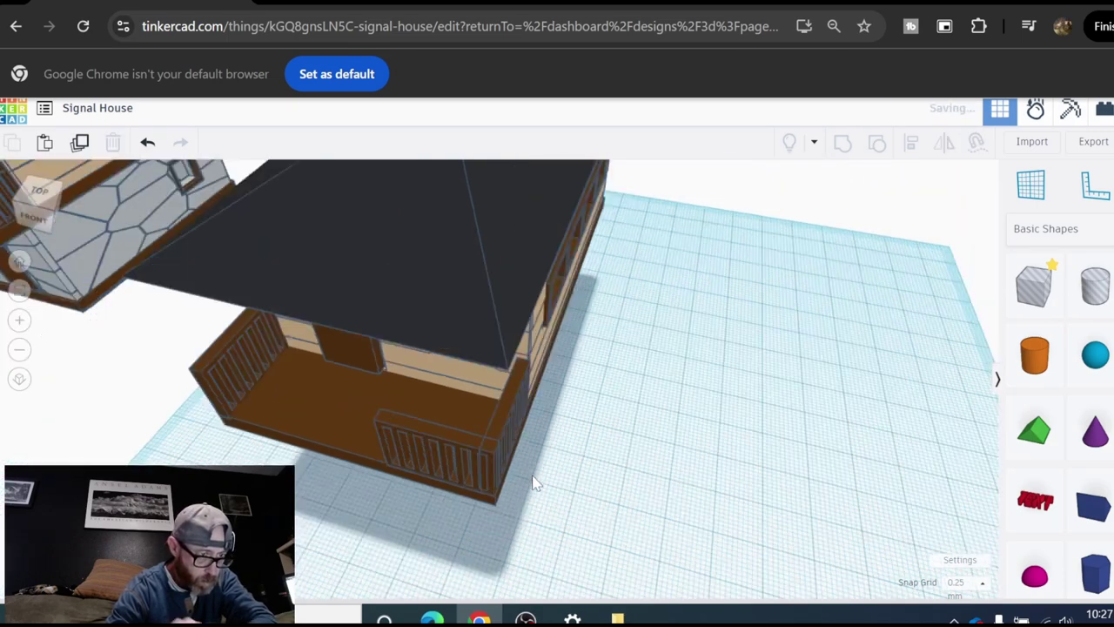
right_drag(534, 482, 607, 466)
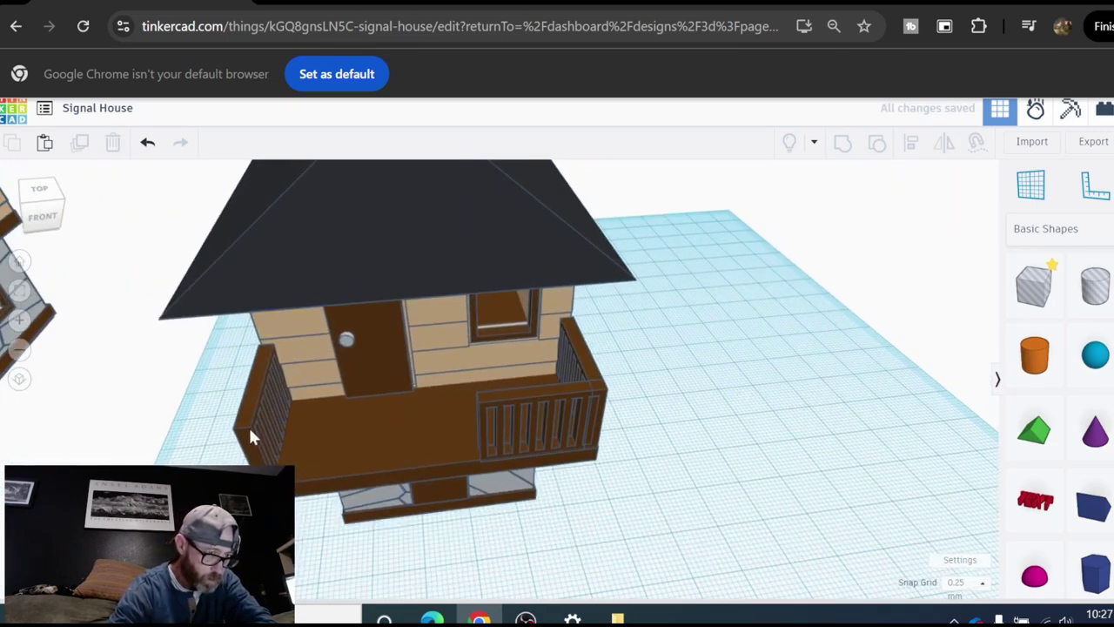
Step: Duplicate the front railing and move the copy along the balcony's front edge to the left corner, leaving a gap between the two
click(248, 426)
click(496, 402)
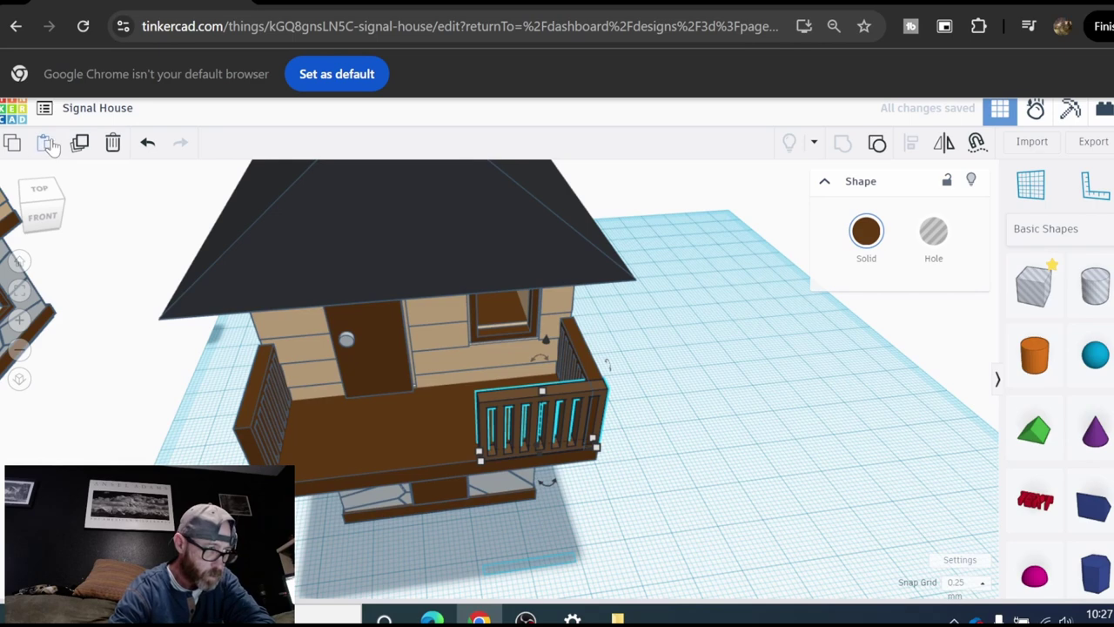
click(83, 144)
key(Left)
key(Left)
key(Left)
key(Left)
key(Left)
key(Left)
key(Left)
key(Left)
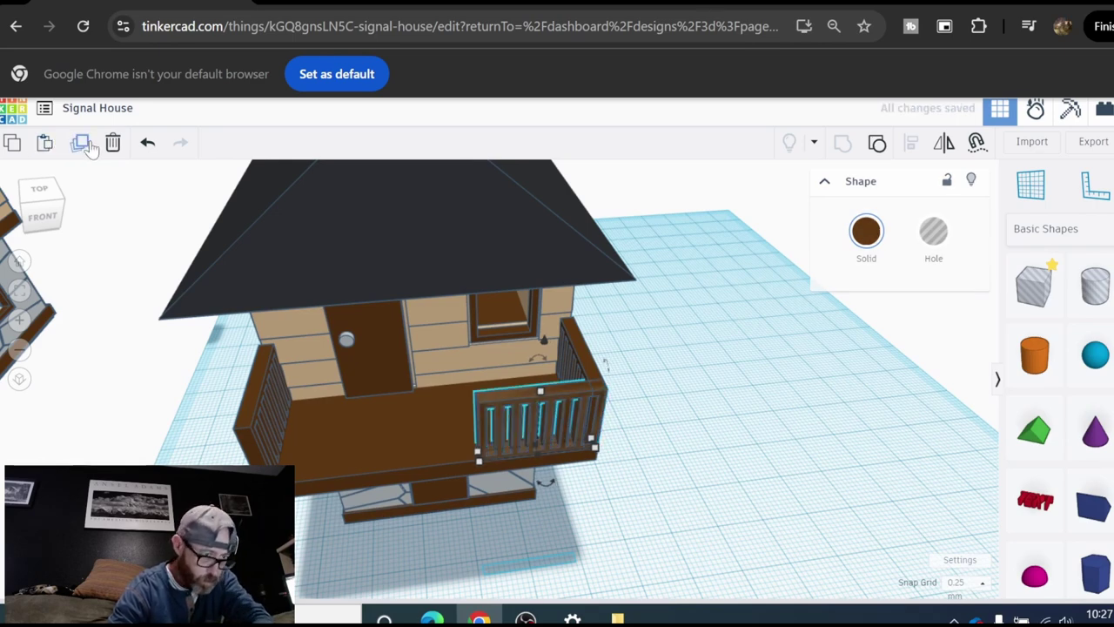
key(Left)
key(Left)
key(Left)
key(Left)
key(Left)
key(Left)
key(Left)
key(Left)
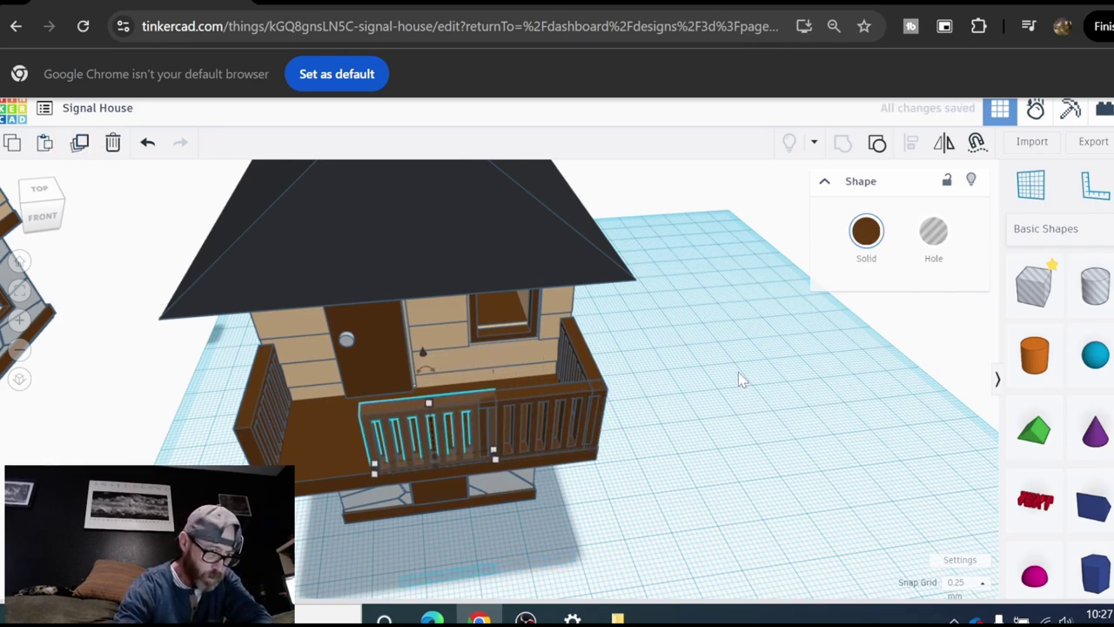
key(Left)
key(Left)
key(Left)
key(Left)
key(Left)
key(Left)
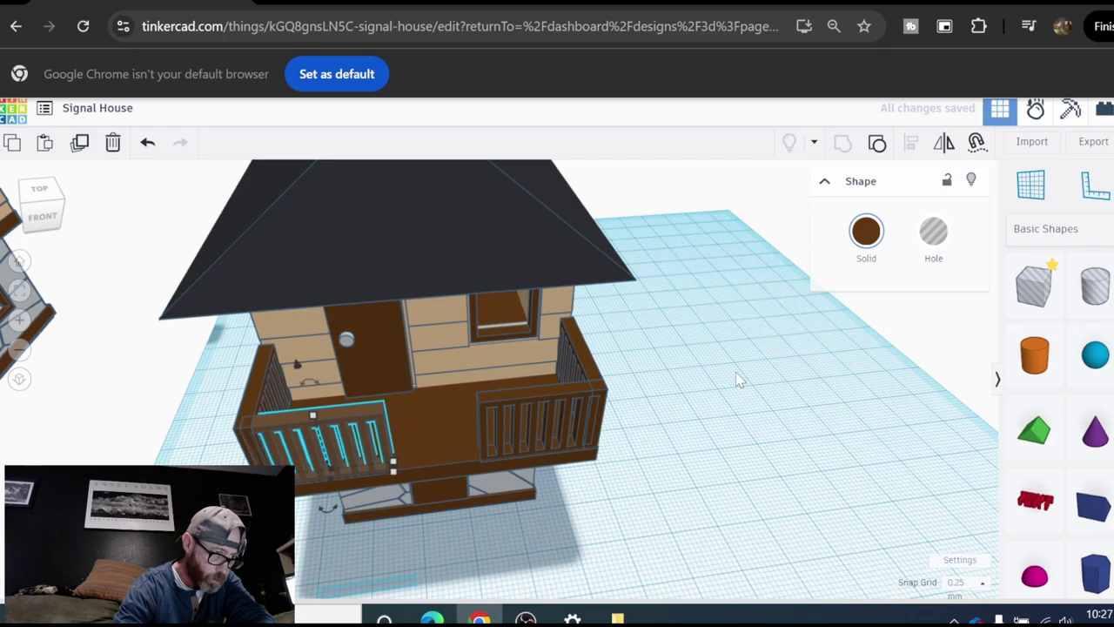
click(774, 419)
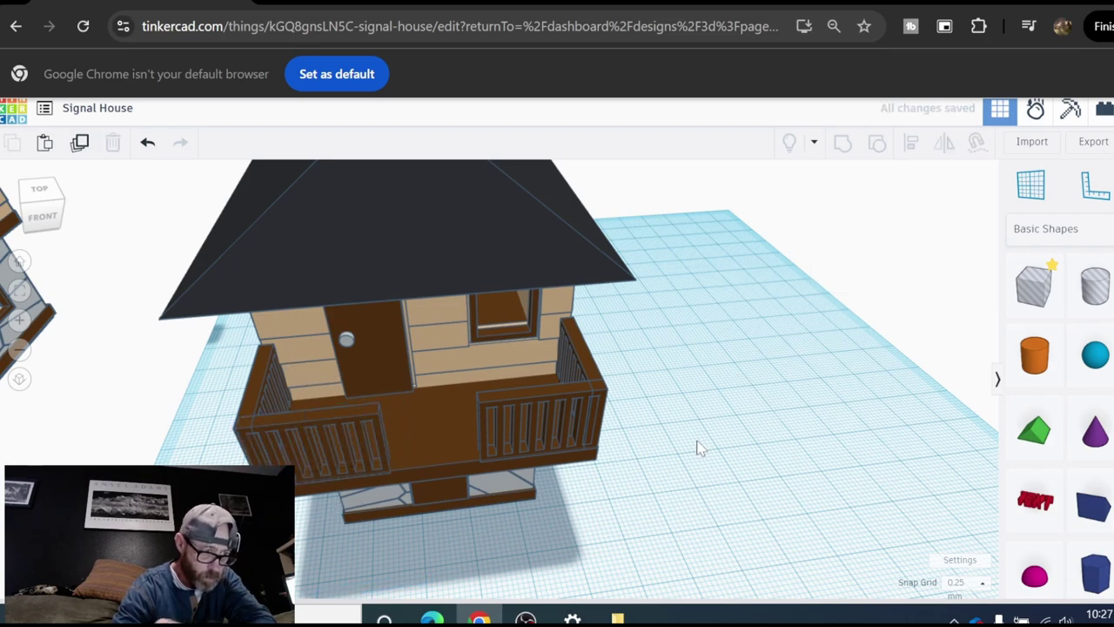
Step: Add a solid box to the workplane in front of the house and color it dark brown
scroll(699, 446, down, 3)
right_drag(719, 420, 625, 402)
scroll(732, 420, down, 2)
scroll(732, 412, down, 2)
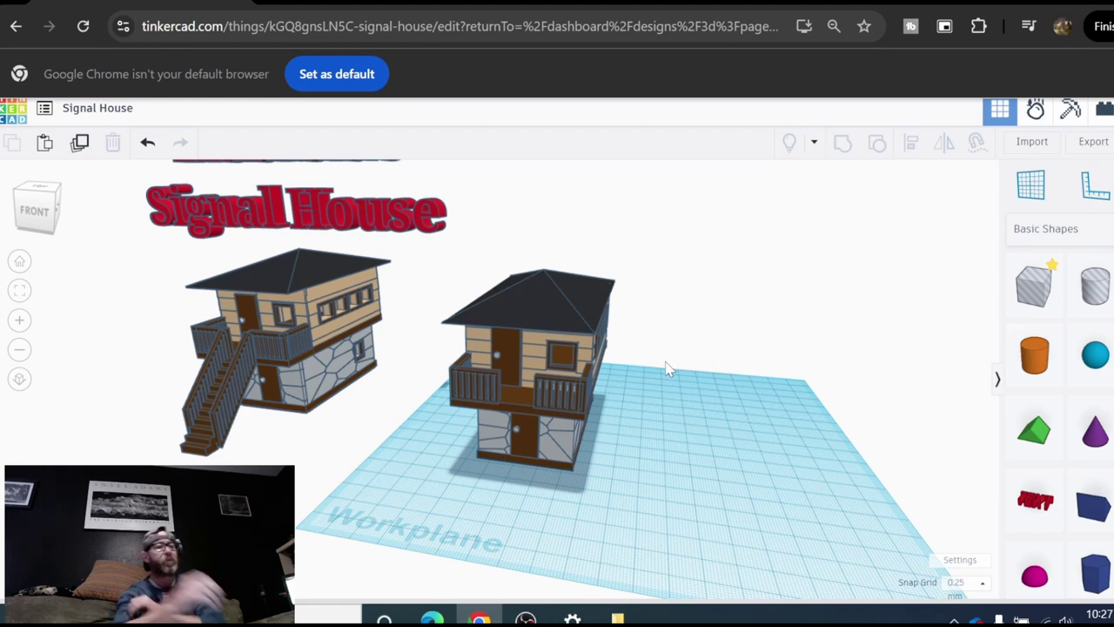
right_drag(669, 393, 727, 404)
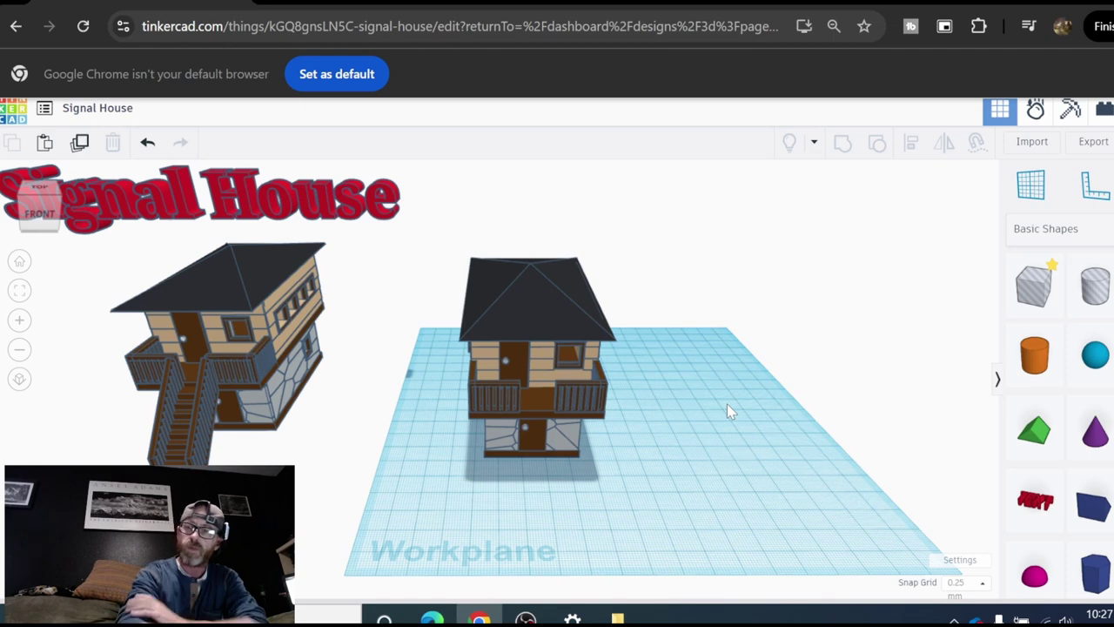
drag(1034, 286, 680, 502)
click(867, 232)
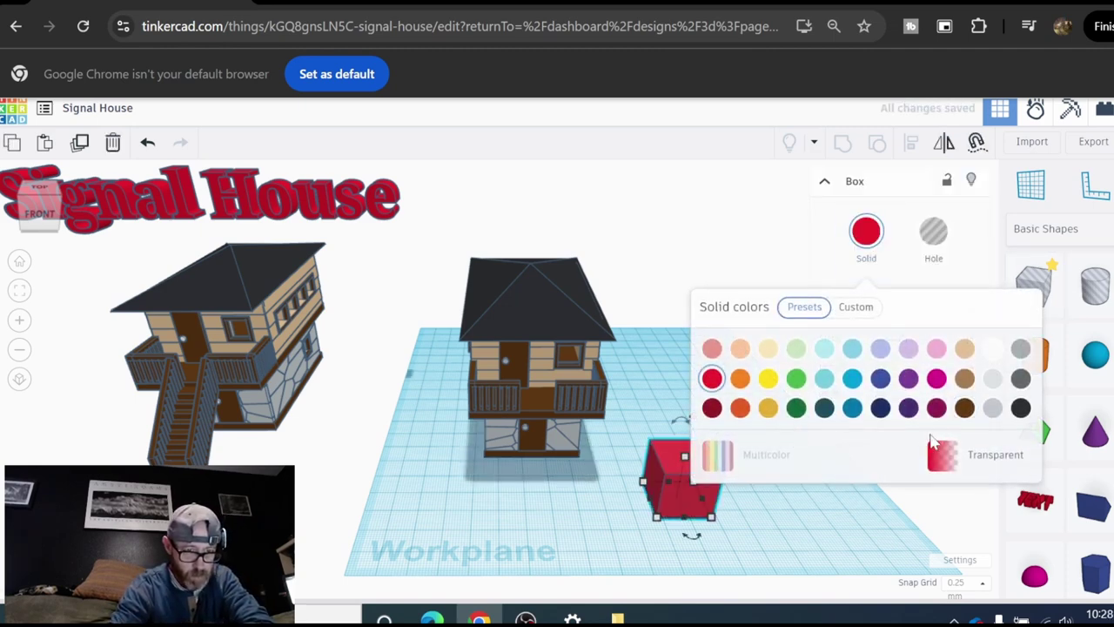
click(965, 408)
click(721, 533)
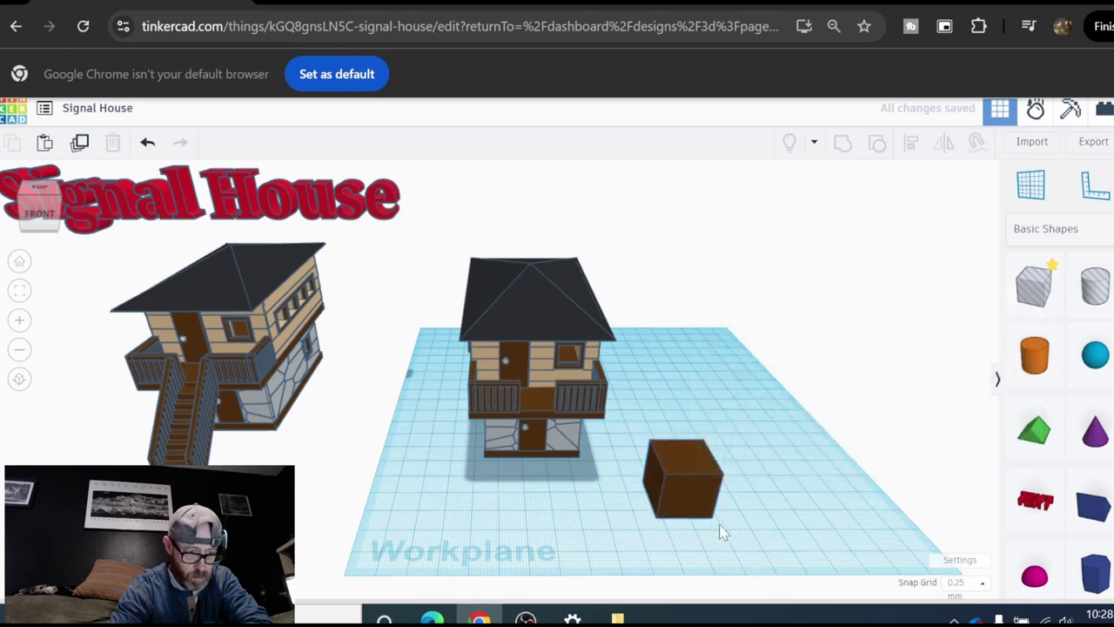
Step: Resize the brown box to 14 mm wide, 10 mm deep and 3 mm high
click(702, 496)
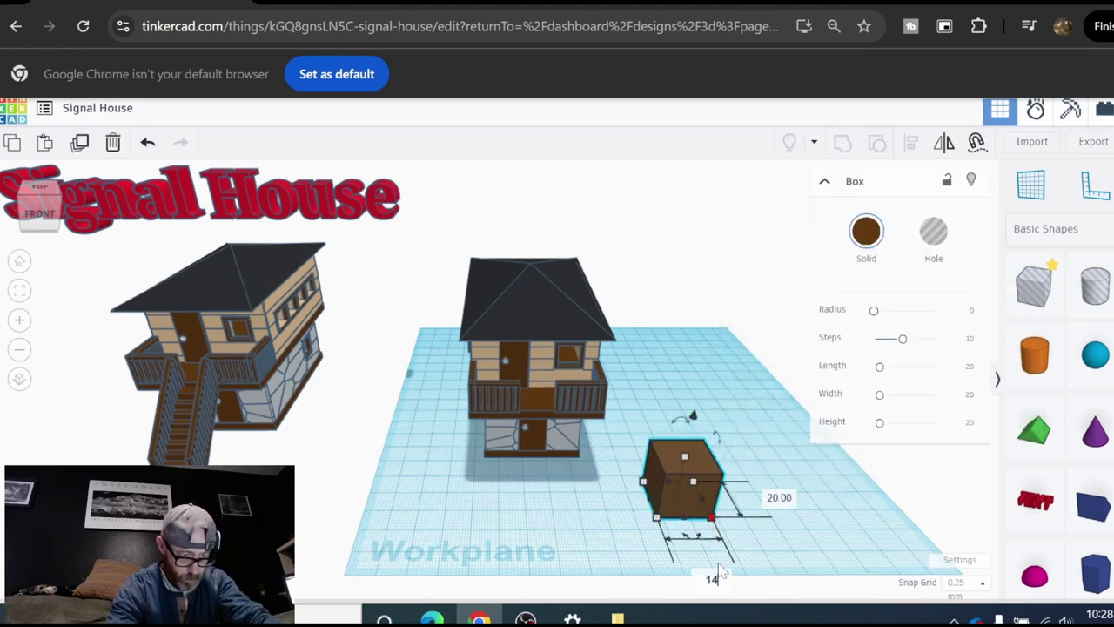
key(Return)
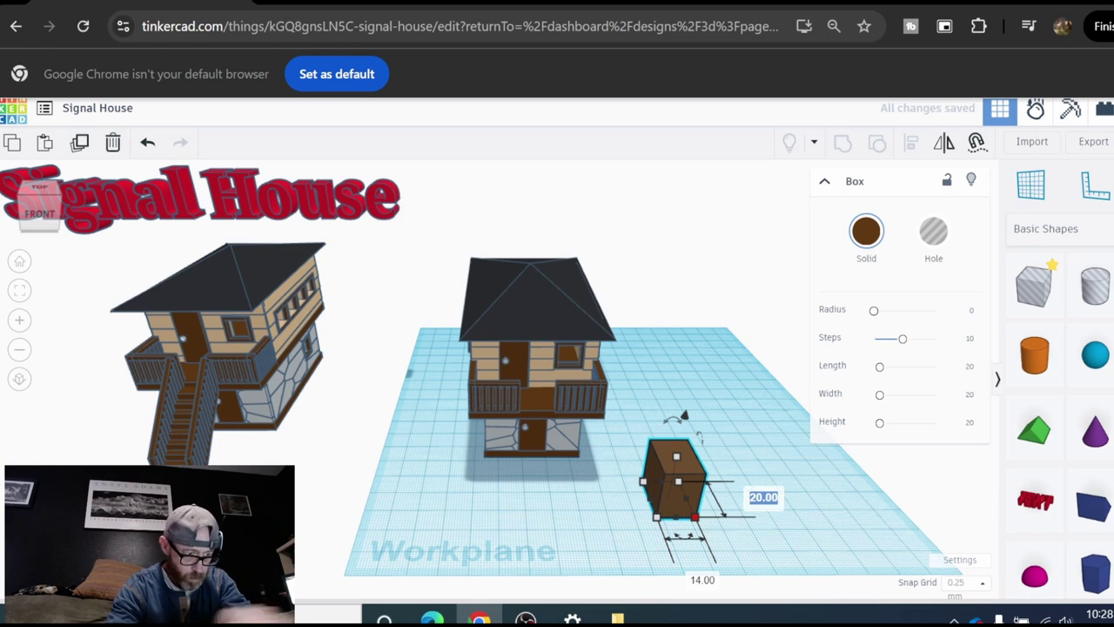
text(10)
key(Return)
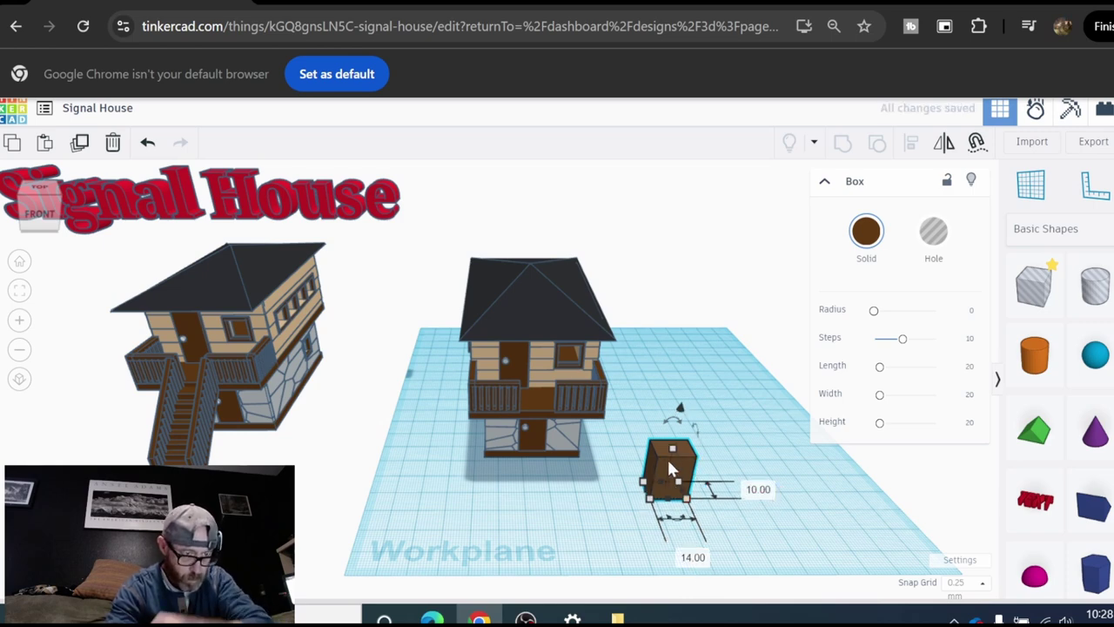
click(674, 450)
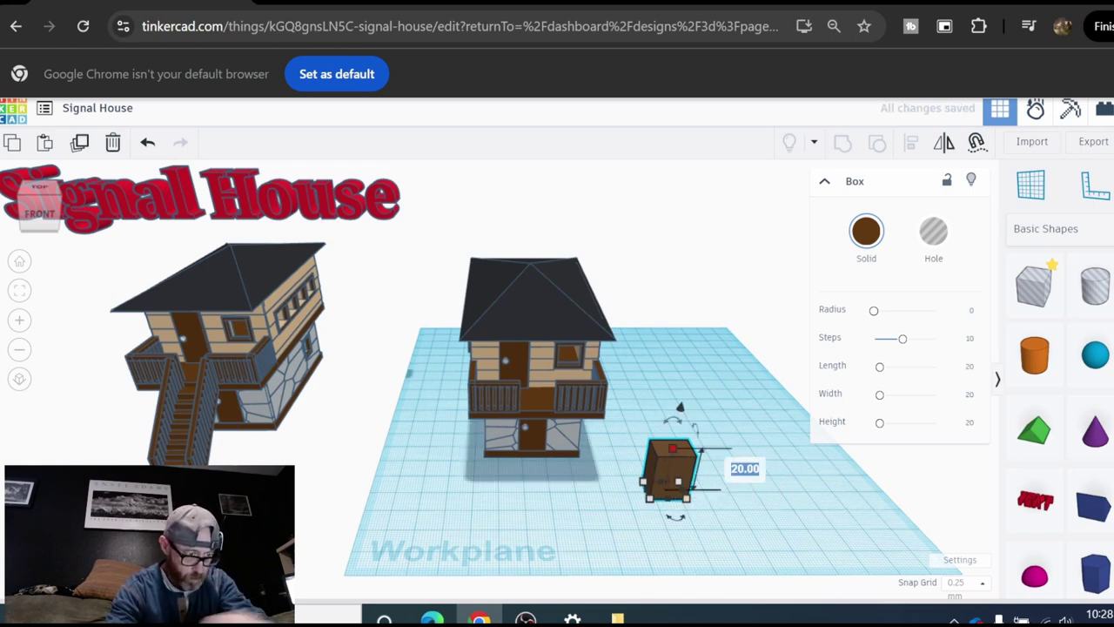
text(3)
key(Return)
click(738, 542)
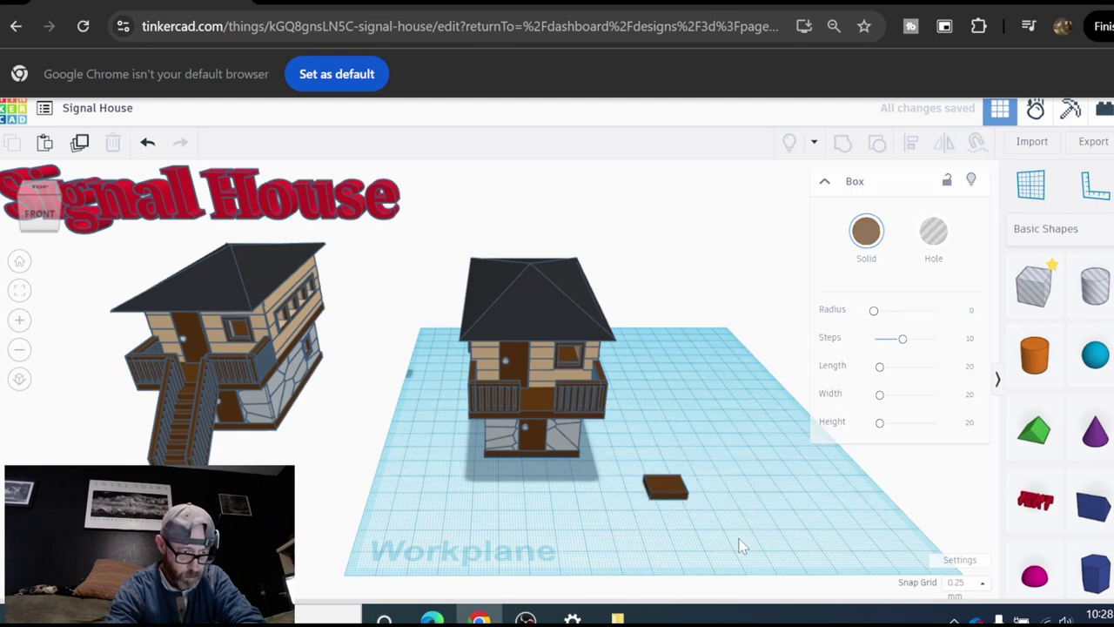
Step: Move the brown box up to the balcony's front edge at the gap between the two front railings
scroll(669, 496, up, 2)
right_drag(668, 496, 738, 426)
click(680, 453)
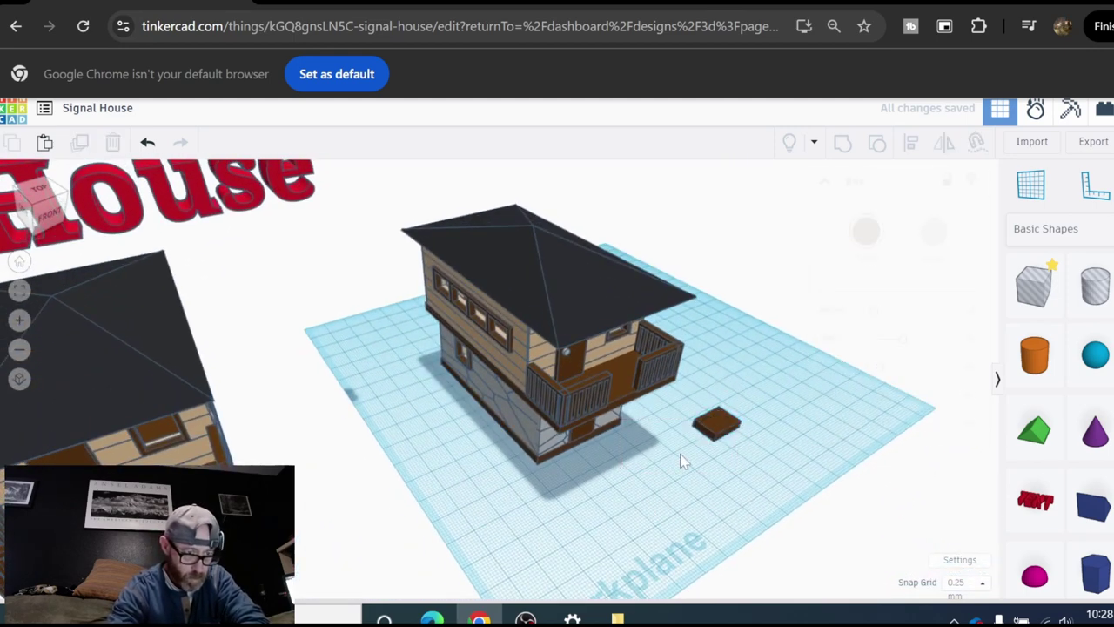
drag(702, 435, 608, 289)
scroll(640, 439, up, 3)
scroll(612, 318, up, 5)
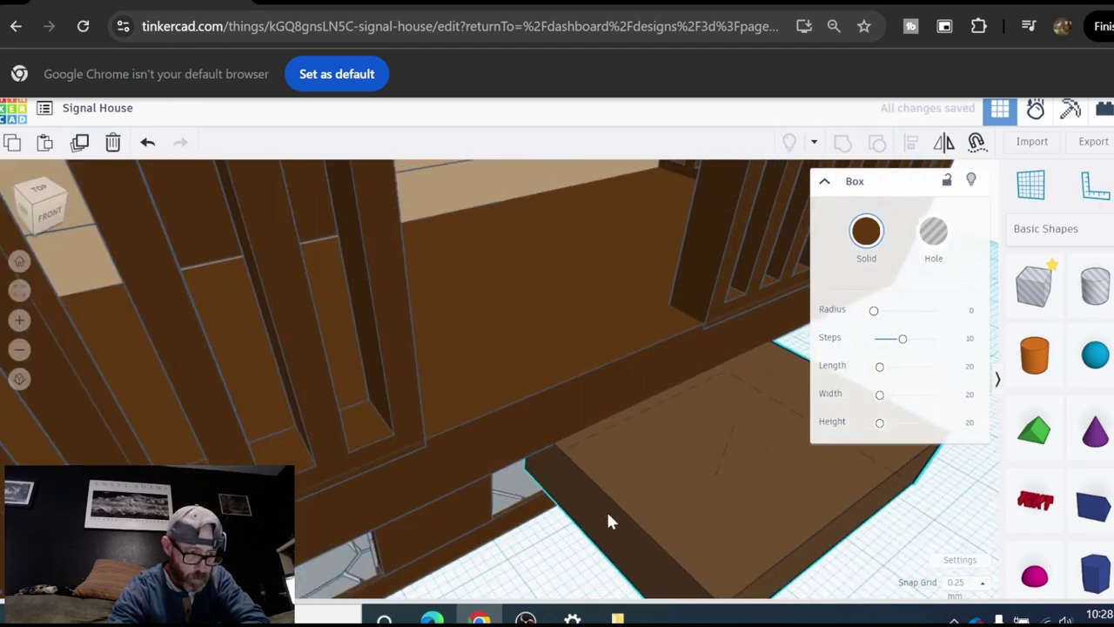
scroll(599, 524, down, 5)
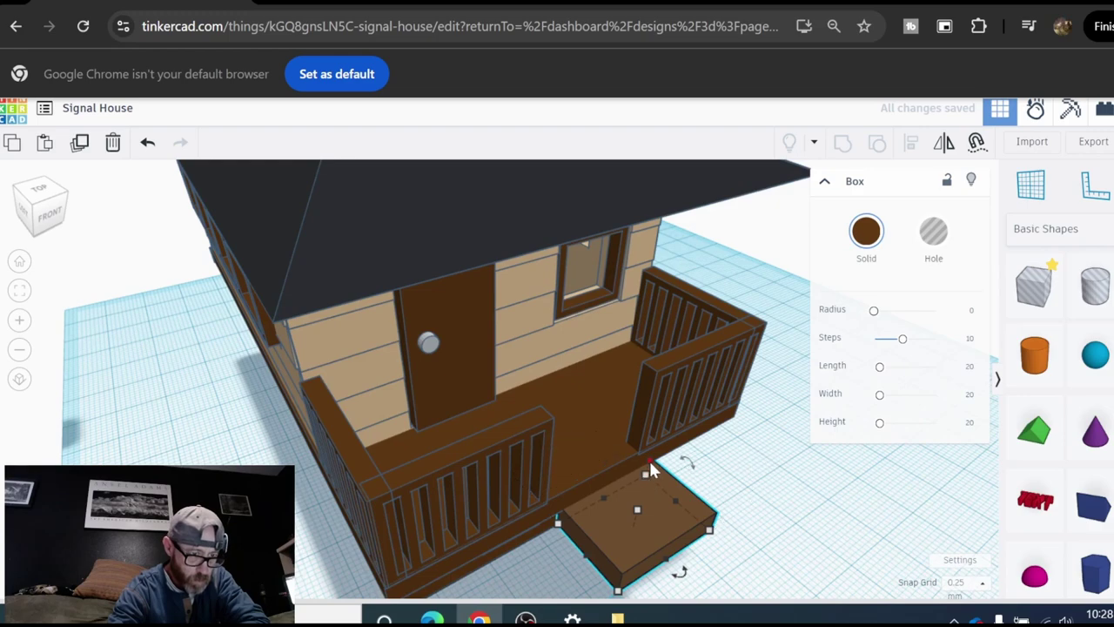
mouse_move(646, 463)
mouse_down()
mouse_move(646, 451)
mouse_move(633, 463)
mouse_up()
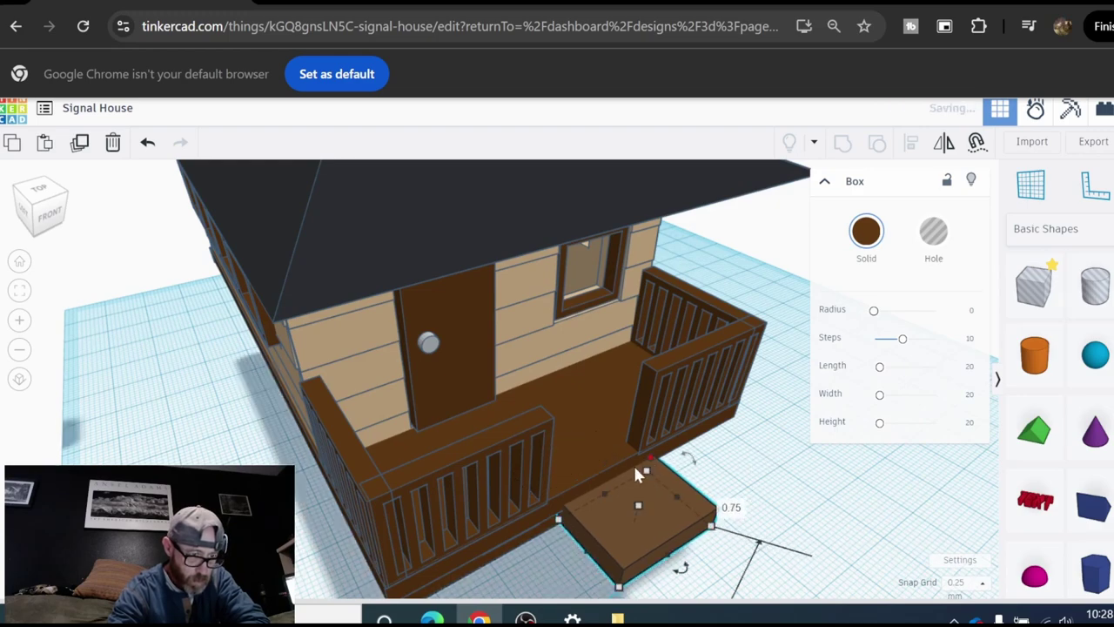
Step: Nudge the box outward along the balcony front and raise it slightly to form the top stair tread
right_drag(633, 464, 583, 462)
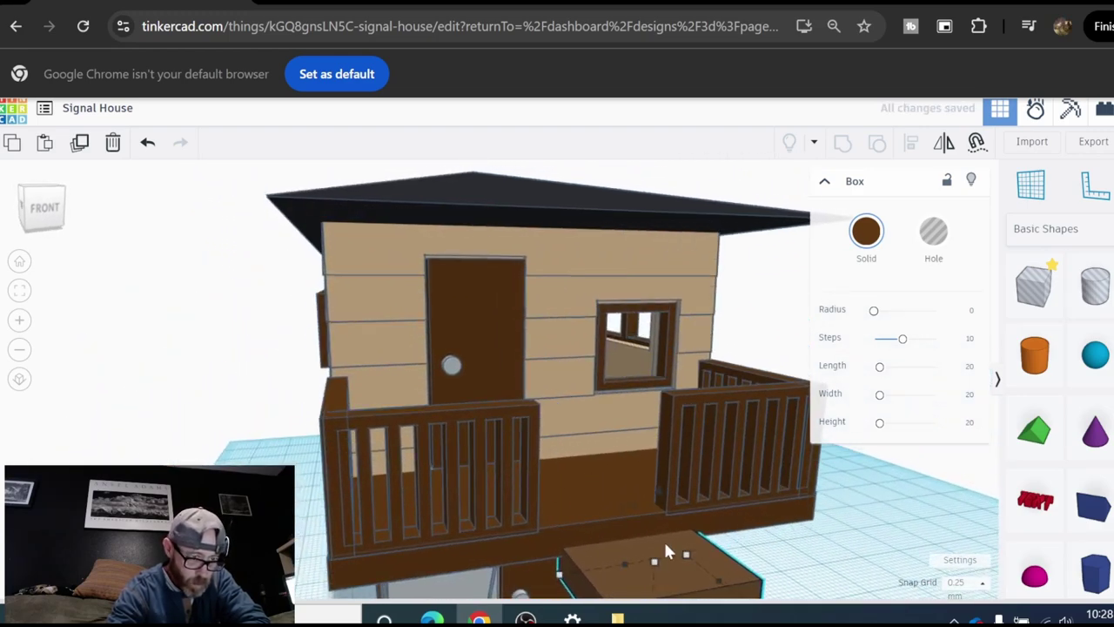
scroll(665, 544, up, 4)
right_drag(664, 544, 745, 519)
key(Right)
key(Right)
key(Right)
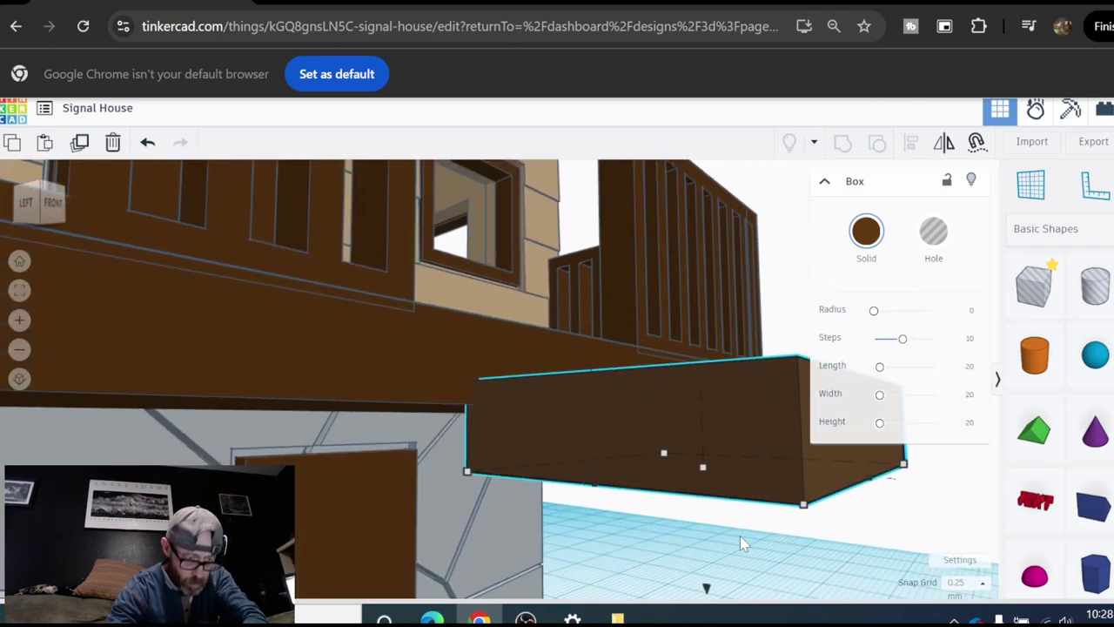
scroll(719, 523, down, 3)
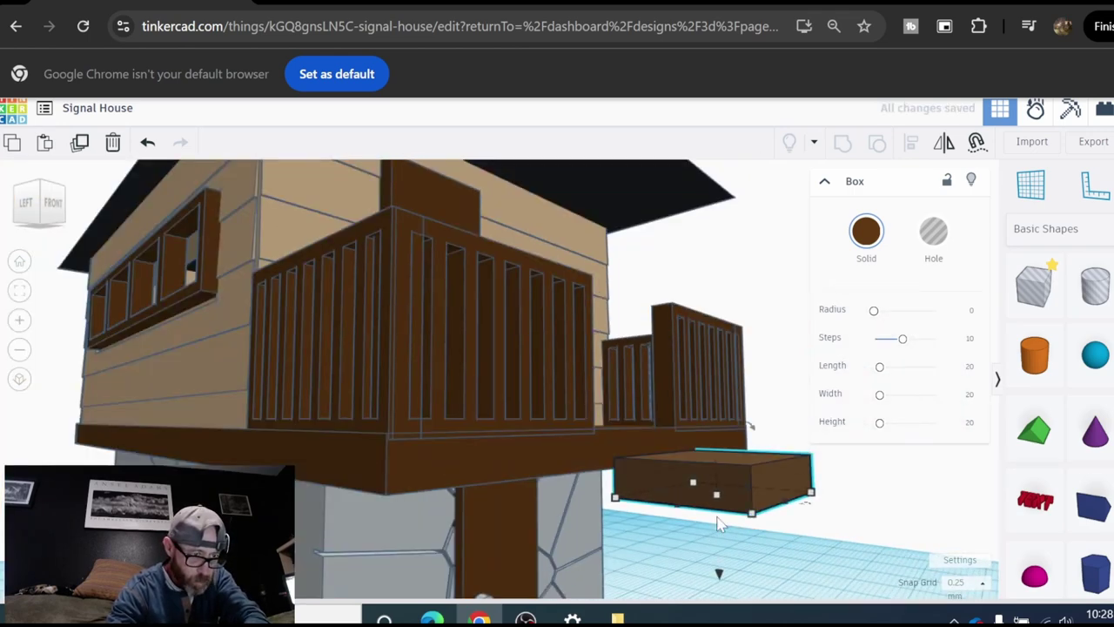
key(ctrl+Up)
key(ctrl+Up)
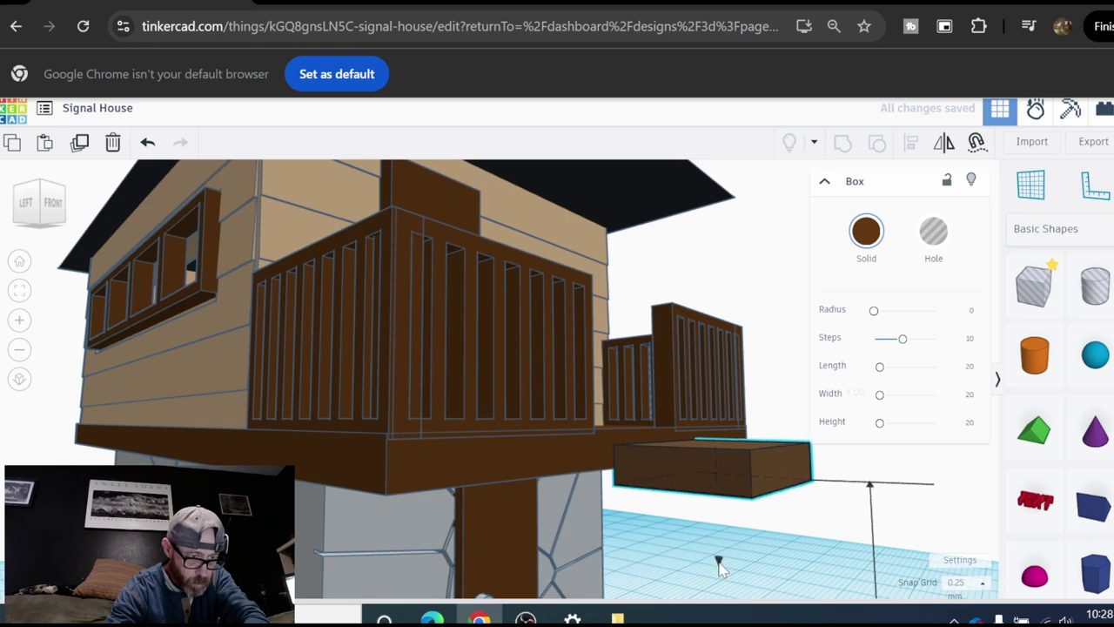
click(786, 549)
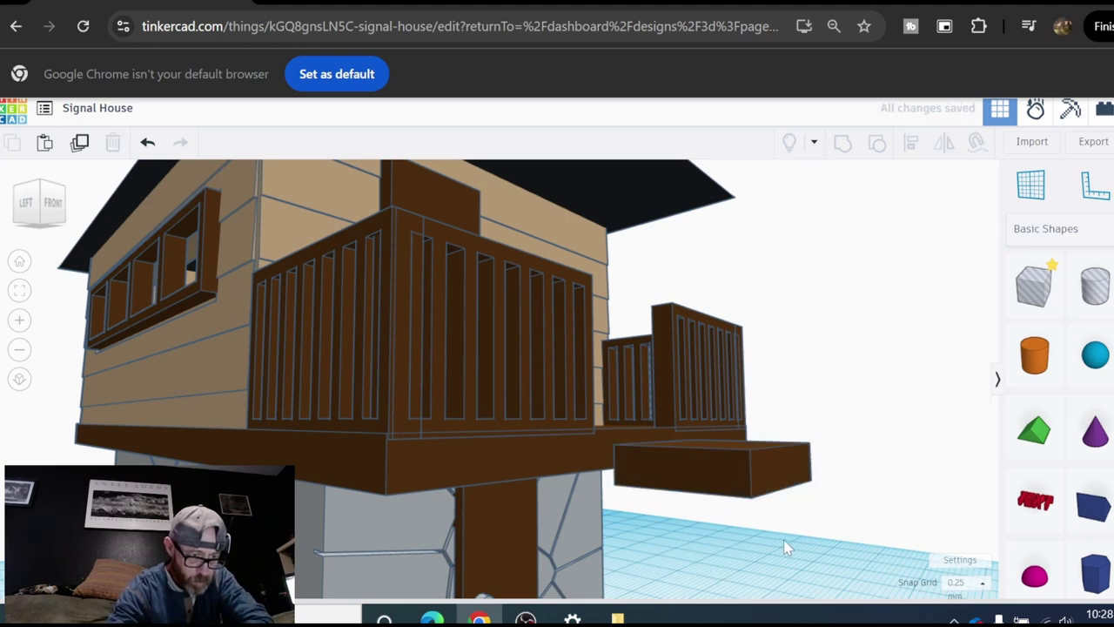
Step: Duplicate the top stair tread and lower the copy by 2.5 mm
scroll(791, 542, down, 4)
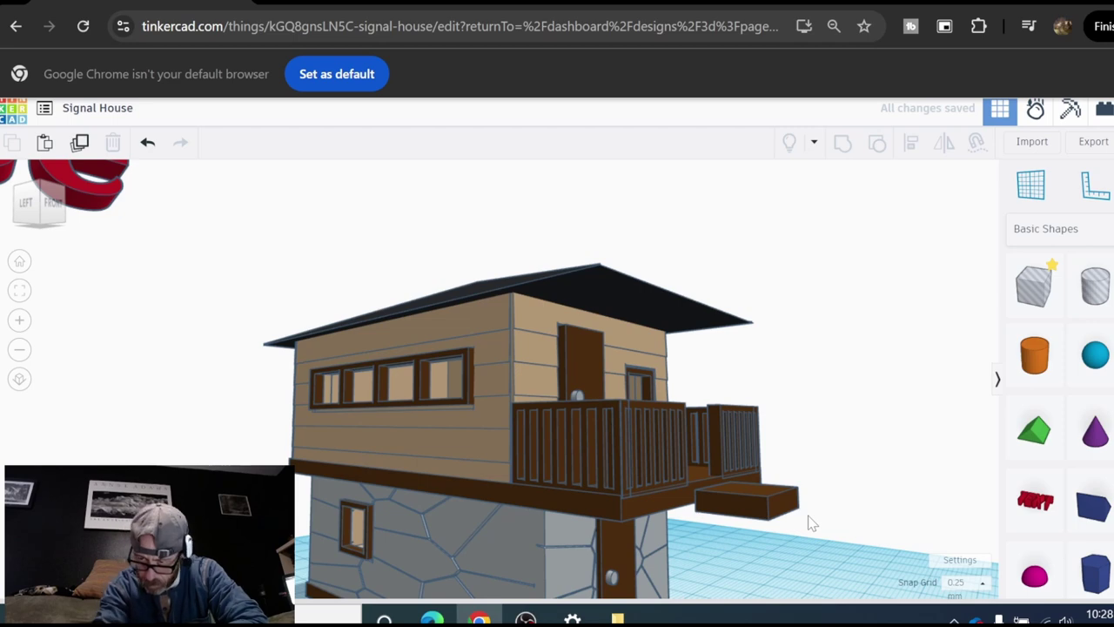
mouse_move(795, 525)
right_down()
mouse_move(830, 532)
mouse_move(778, 523)
right_up()
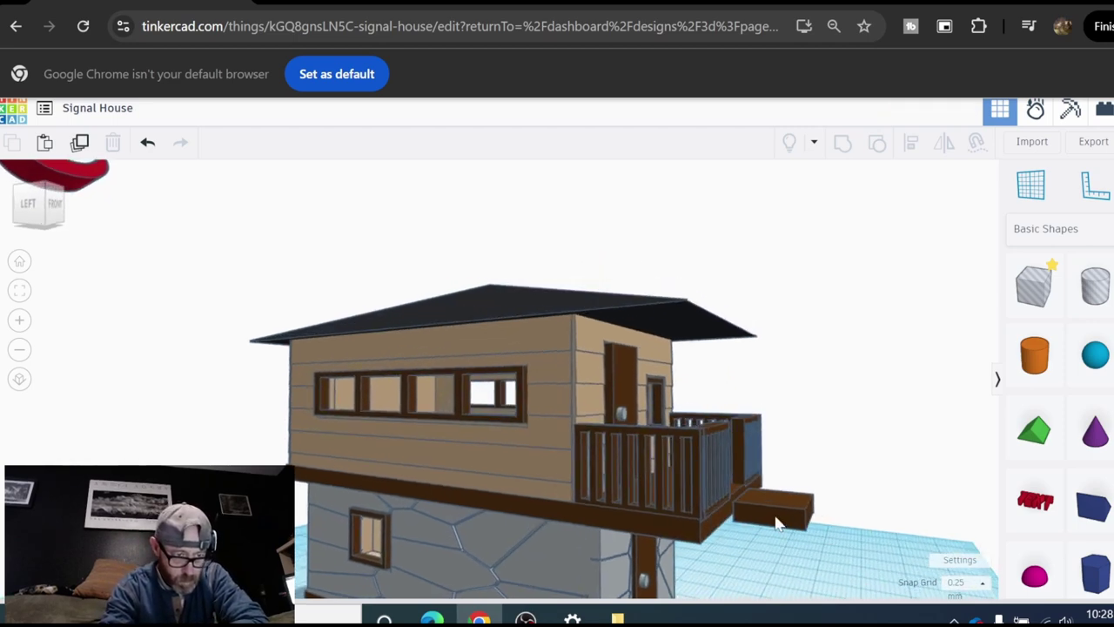
click(777, 523)
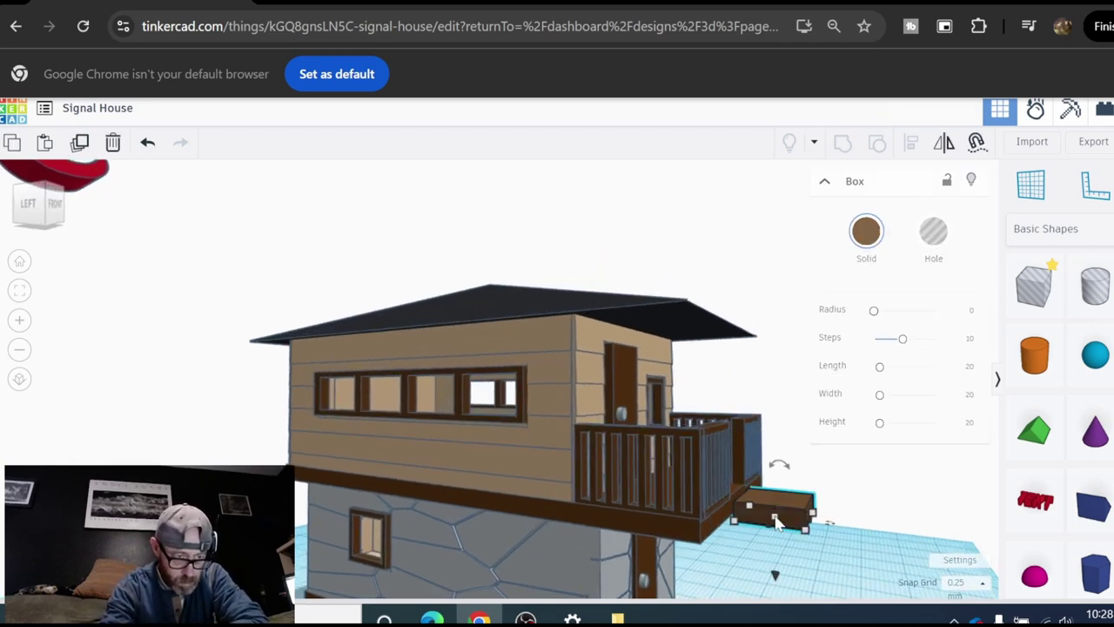
click(80, 141)
scroll(810, 540, up, 5)
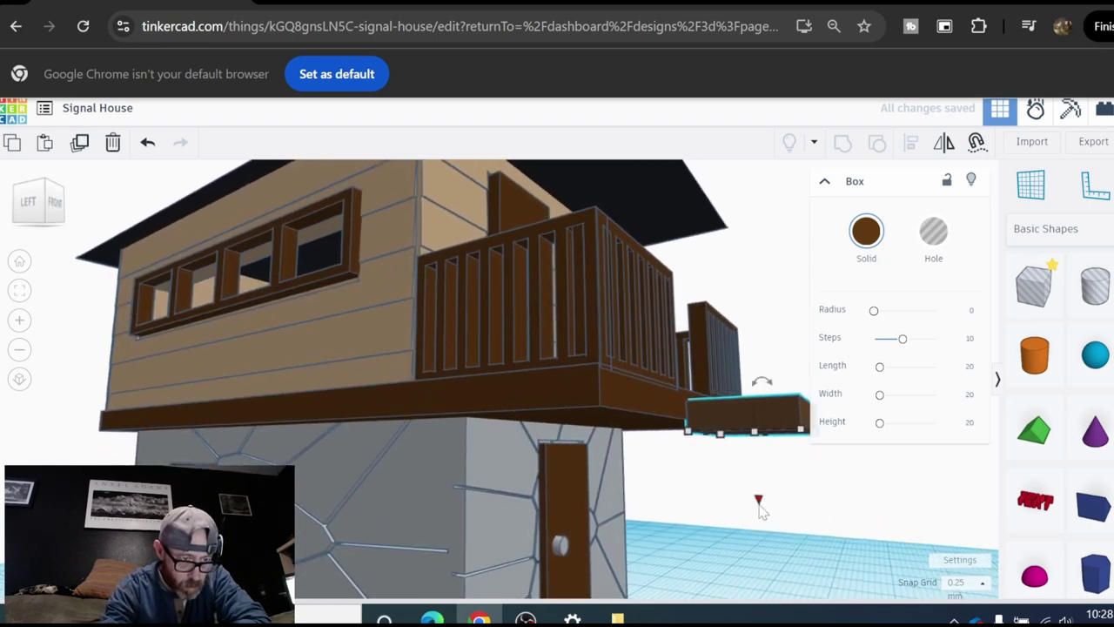
drag(758, 508, 762, 528)
key(ctrl+Down)
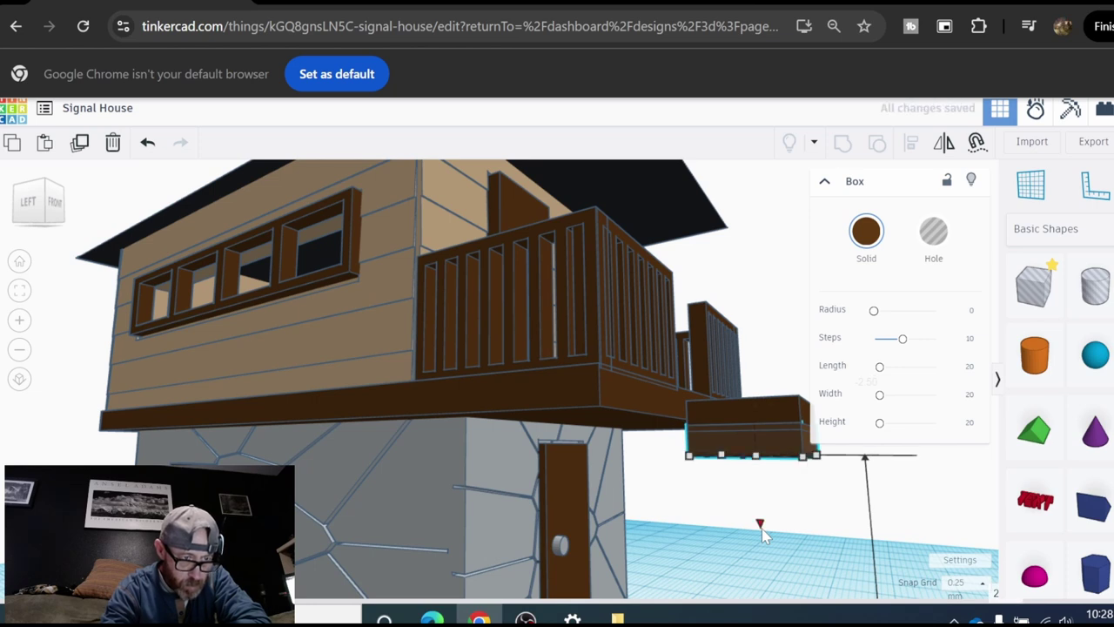
Step: Nudge the lowered tread copy outward from the balcony so it makes the second step of the staircase
scroll(766, 531, down, 2)
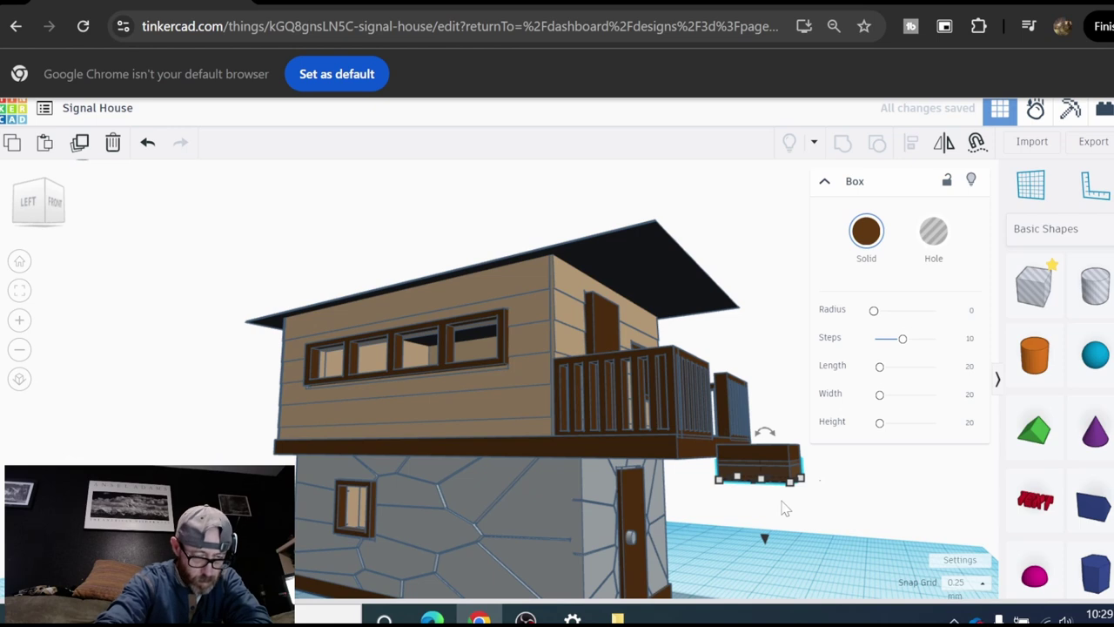
key(Right)
key(Right)
key(Right)
key(Right)
key(Right)
key(Right)
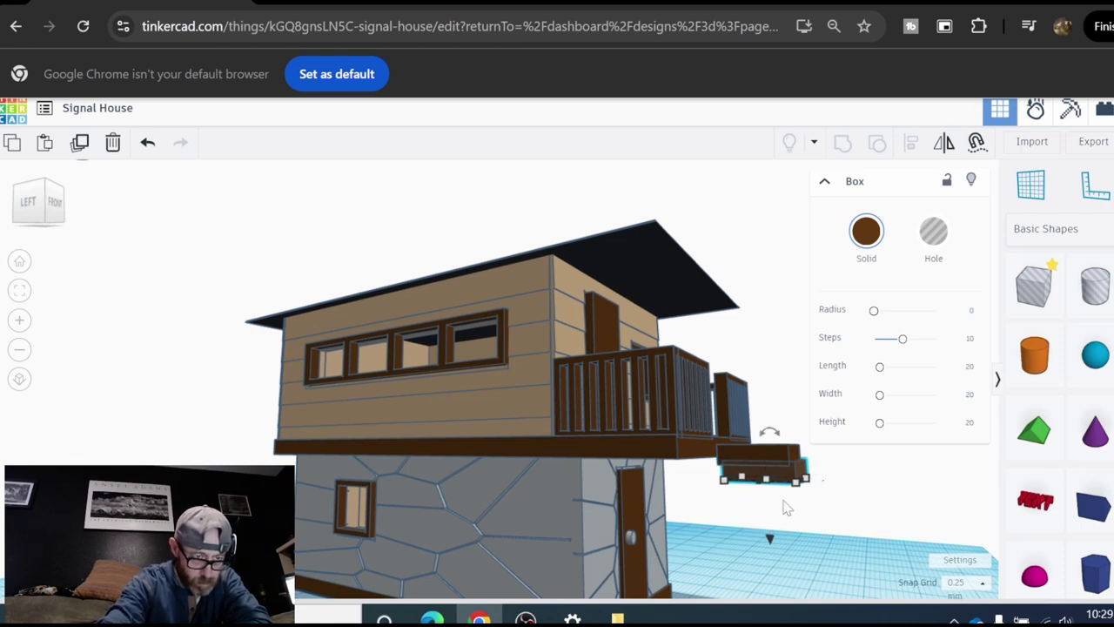
key(Right)
key(Right)
key(Right)
key(Right)
key(Right)
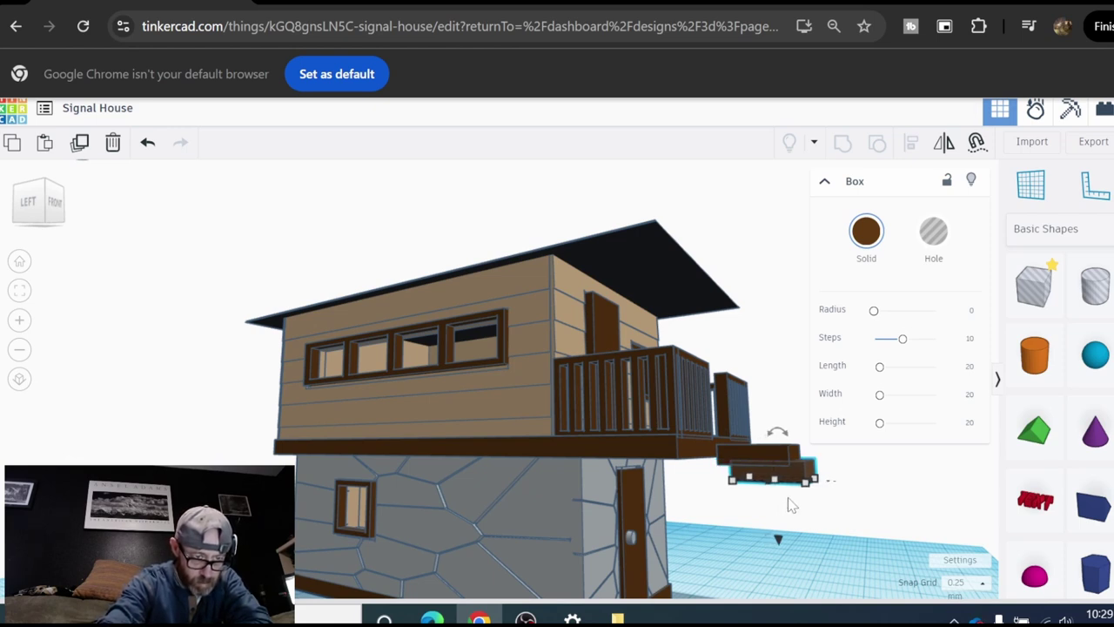
key(Right)
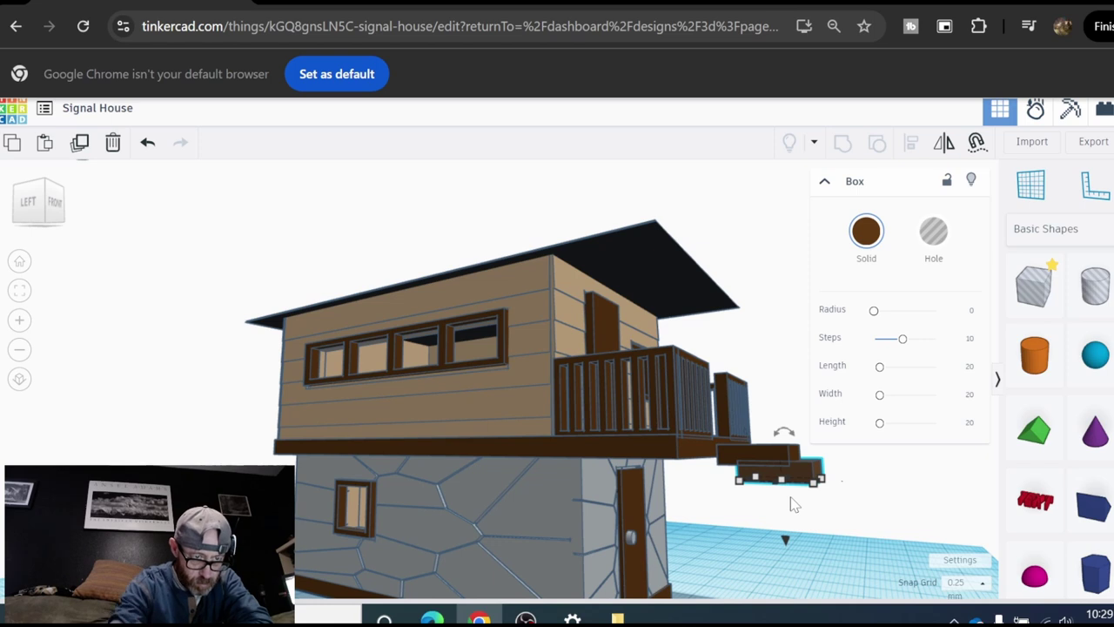
Step: Repeat the tread duplication with the same offset until the staircase descends to the workplane
click(79, 142)
click(79, 141)
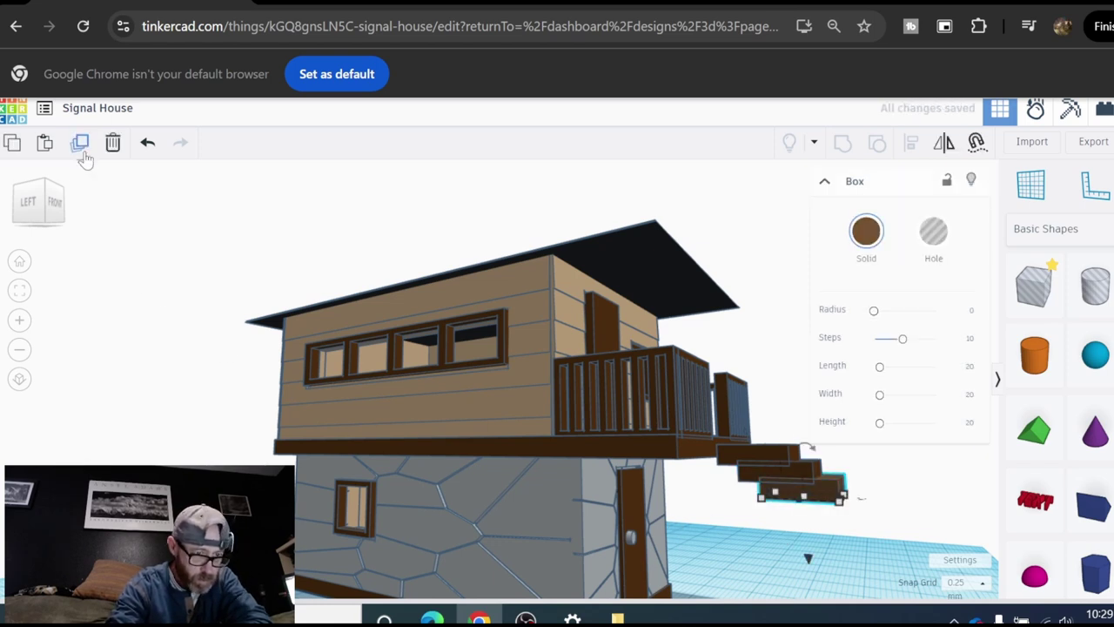
click(80, 142)
click(79, 142)
click(84, 152)
click(85, 152)
click(85, 152)
click(85, 152)
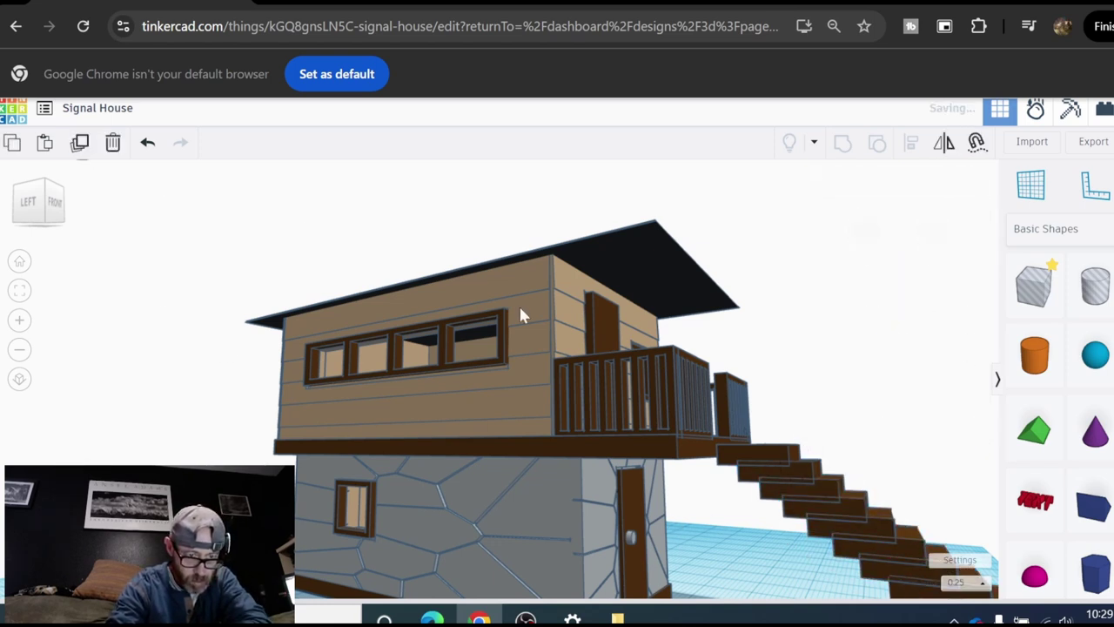
scroll(600, 361, down, 2)
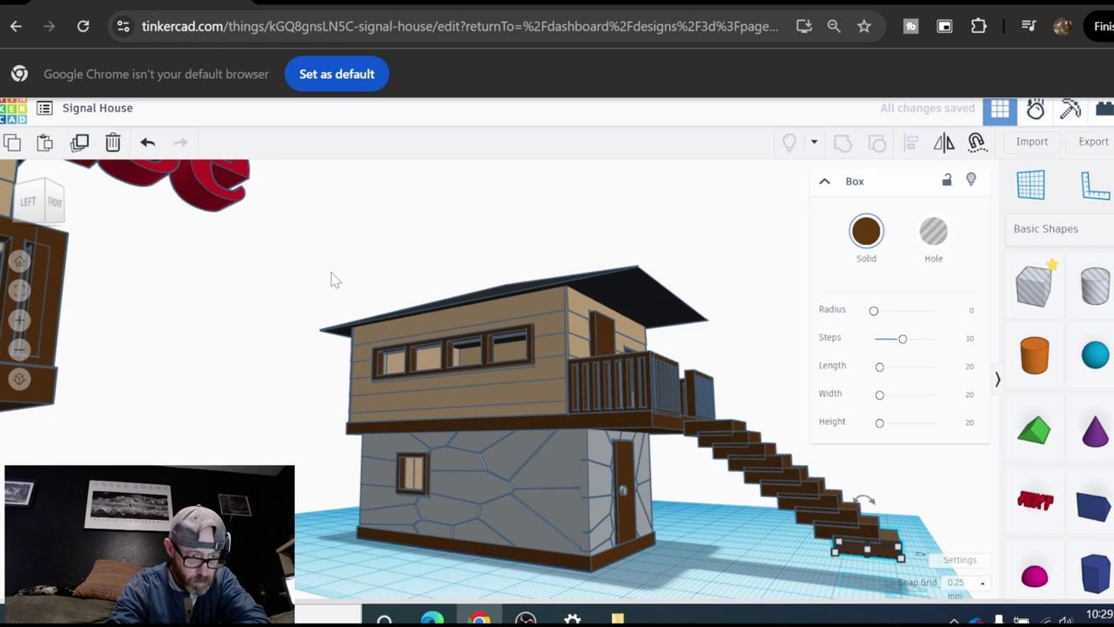
Step: Undo the repeated tread copies and the second tread's outward nudge, back to two treads stacked at the balcony opening
click(80, 142)
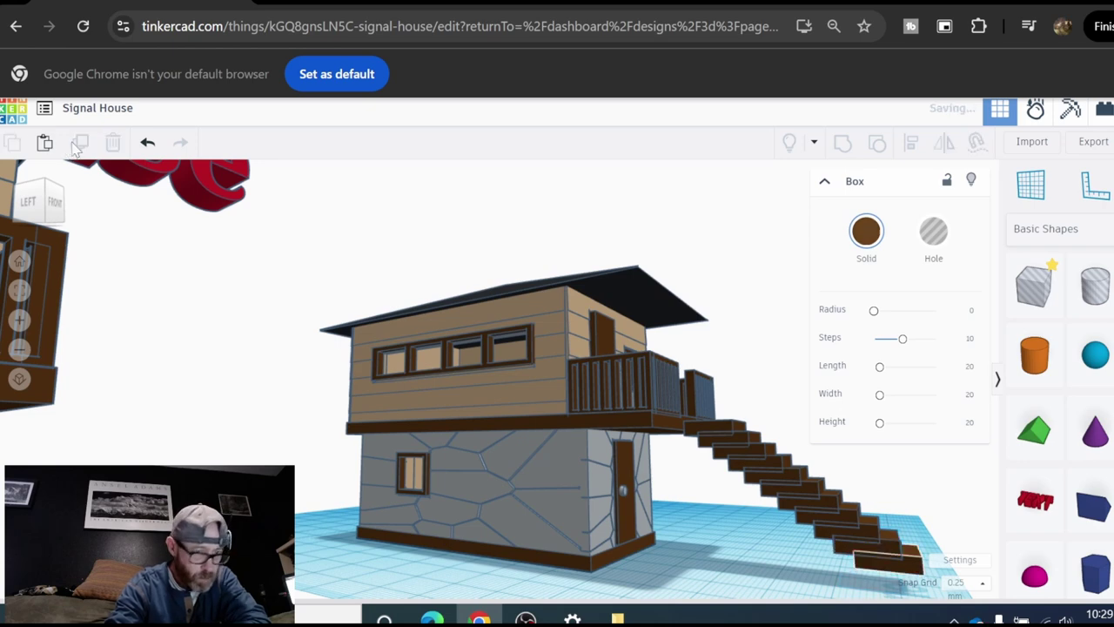
click(150, 148)
click(149, 148)
click(150, 148)
click(150, 148)
click(150, 148)
click(149, 148)
click(148, 144)
click(148, 144)
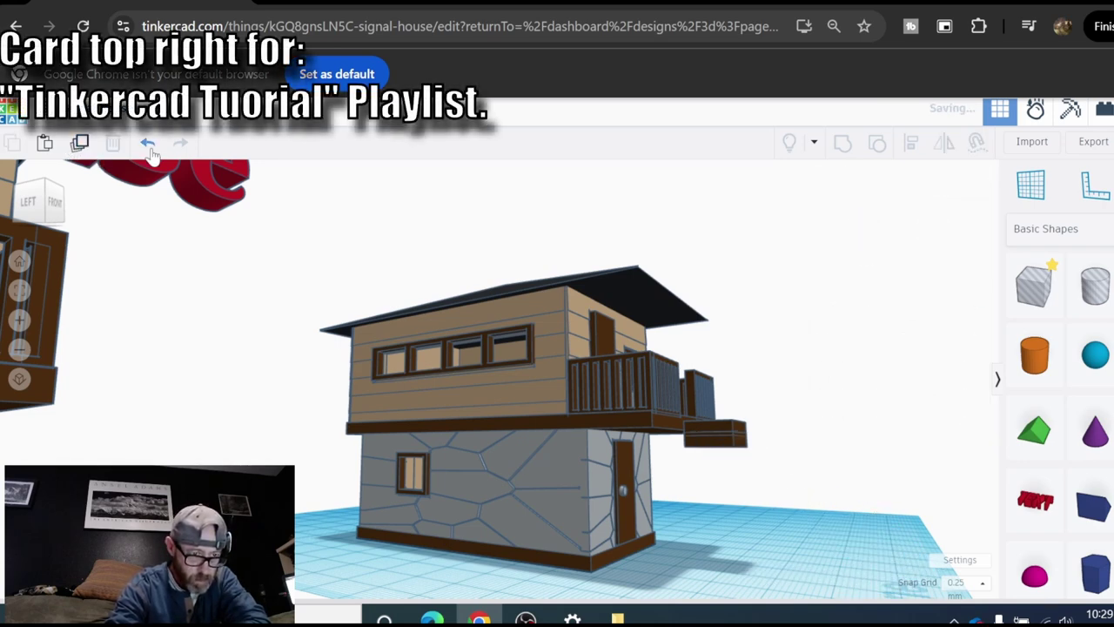
click(148, 144)
scroll(737, 443, up, 5)
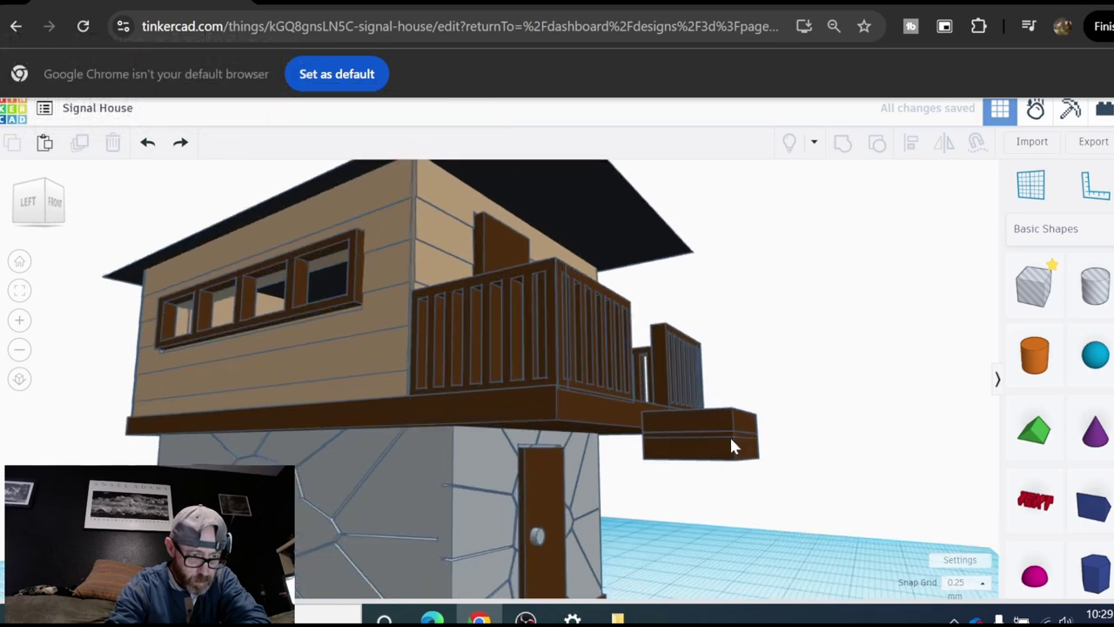
Step: Lower the second tread slightly so that it only narrowly overlaps the underside of the top tread
click(726, 450)
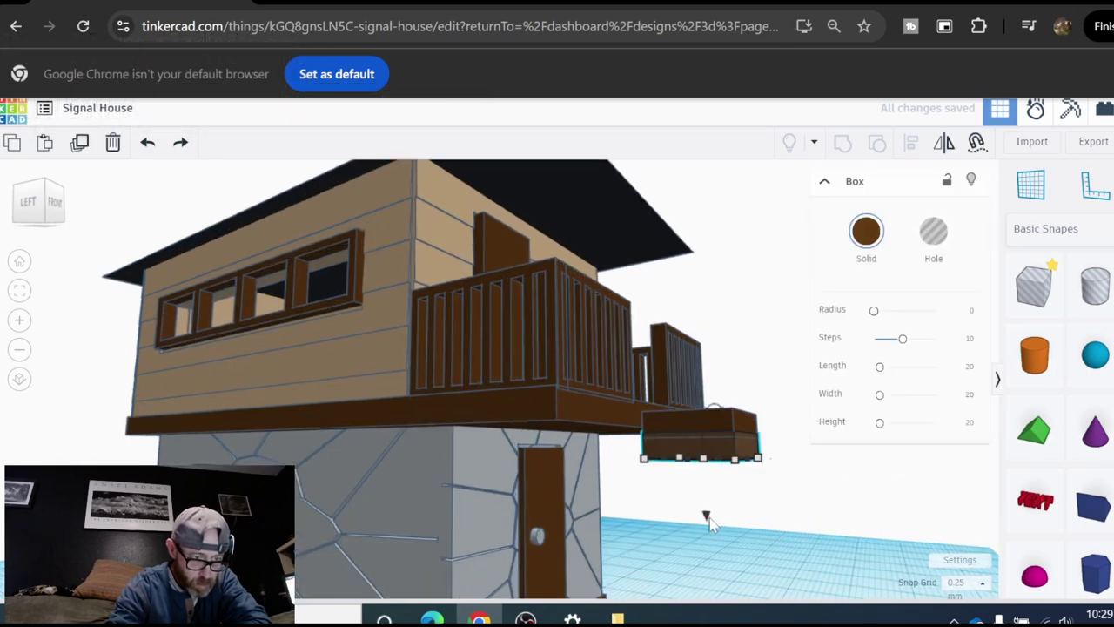
drag(709, 522, 710, 528)
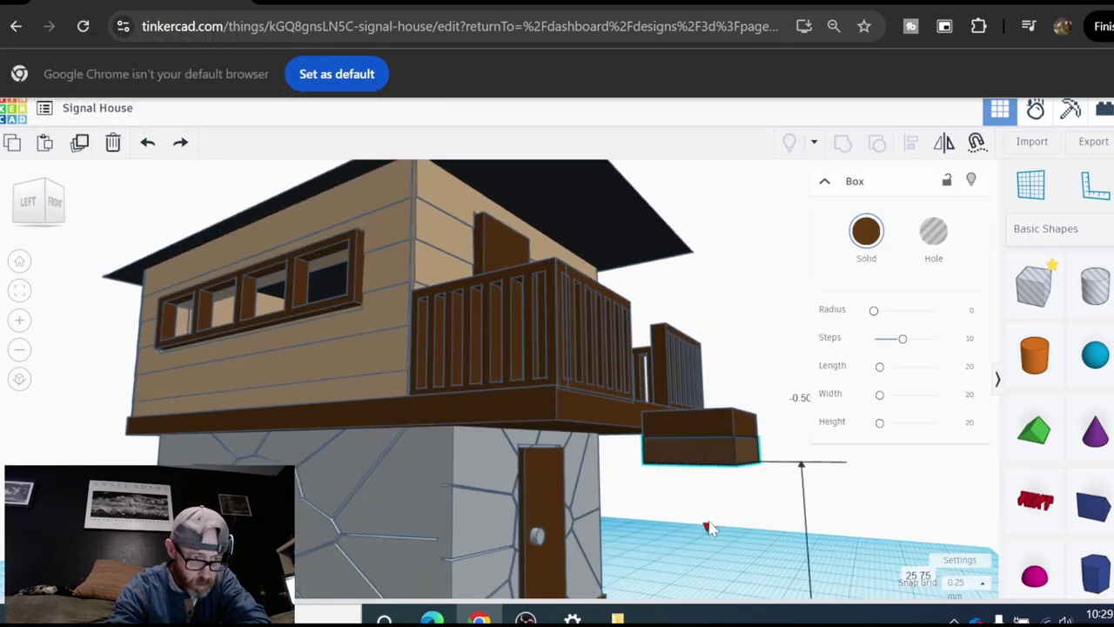
scroll(727, 507, up, 4)
right_drag(722, 500, 714, 530)
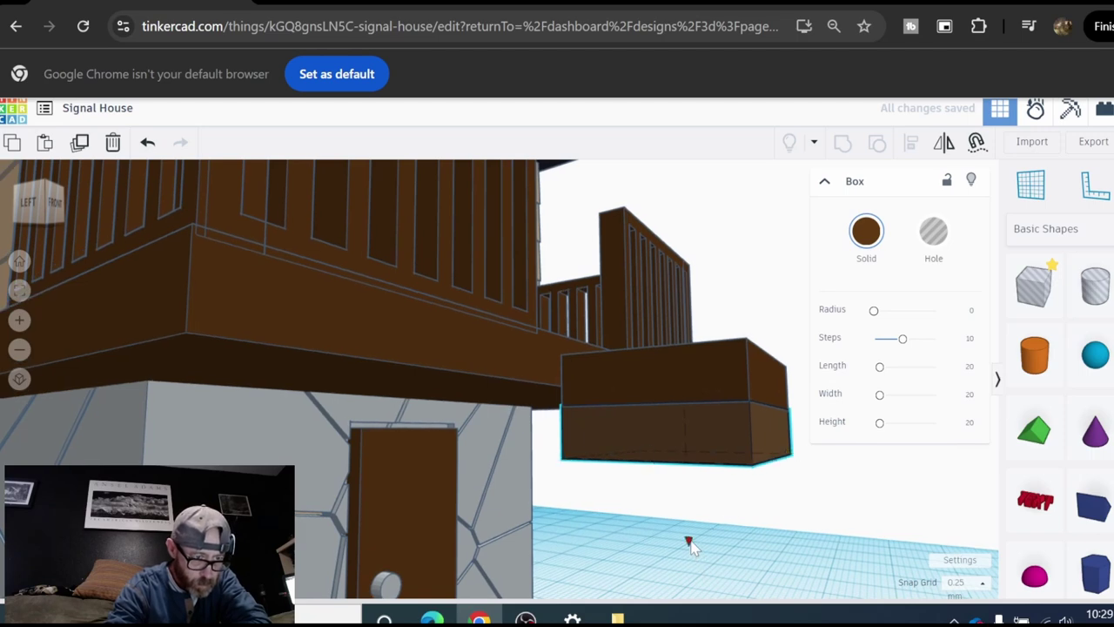
click(766, 568)
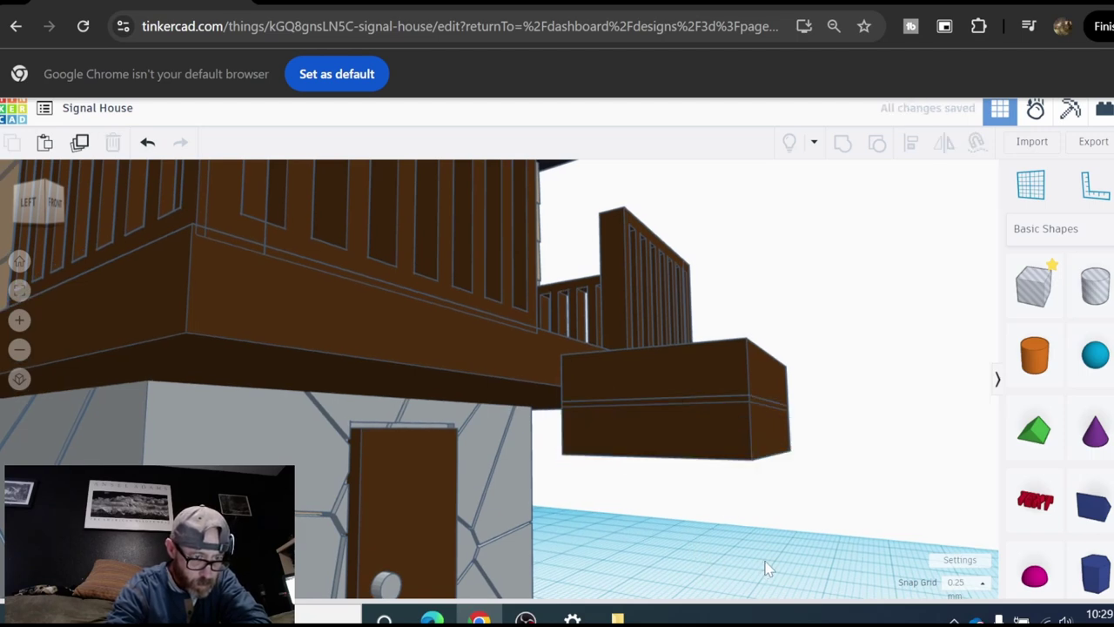
scroll(745, 533, down, 5)
click(731, 503)
click(743, 534)
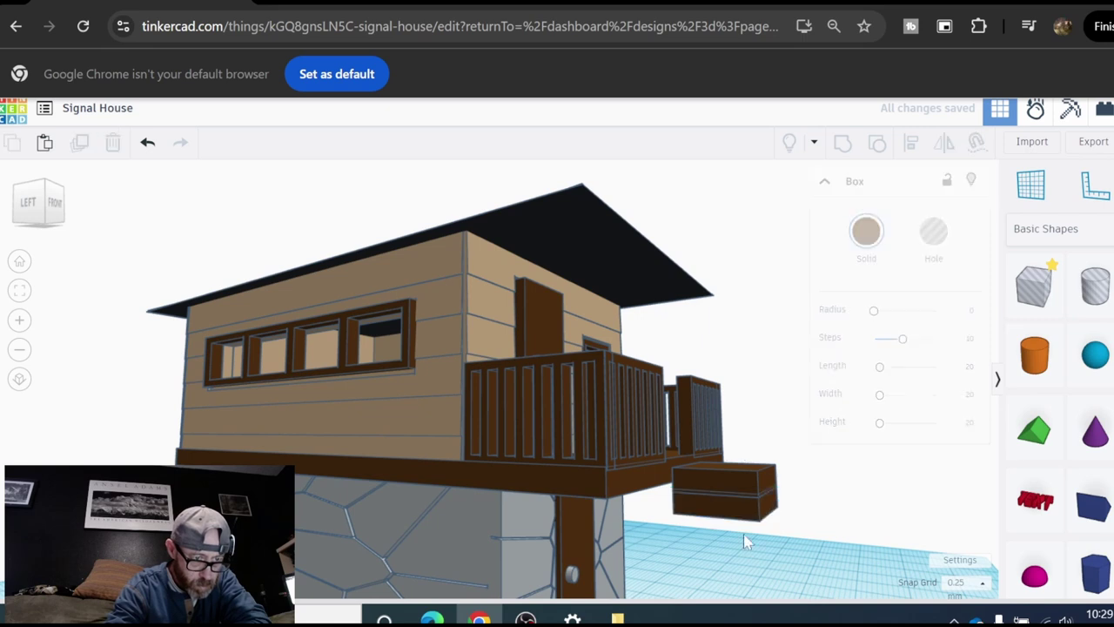
Step: Nudge the second tread outward from the balcony by 12 snap-grid steps
click(732, 515)
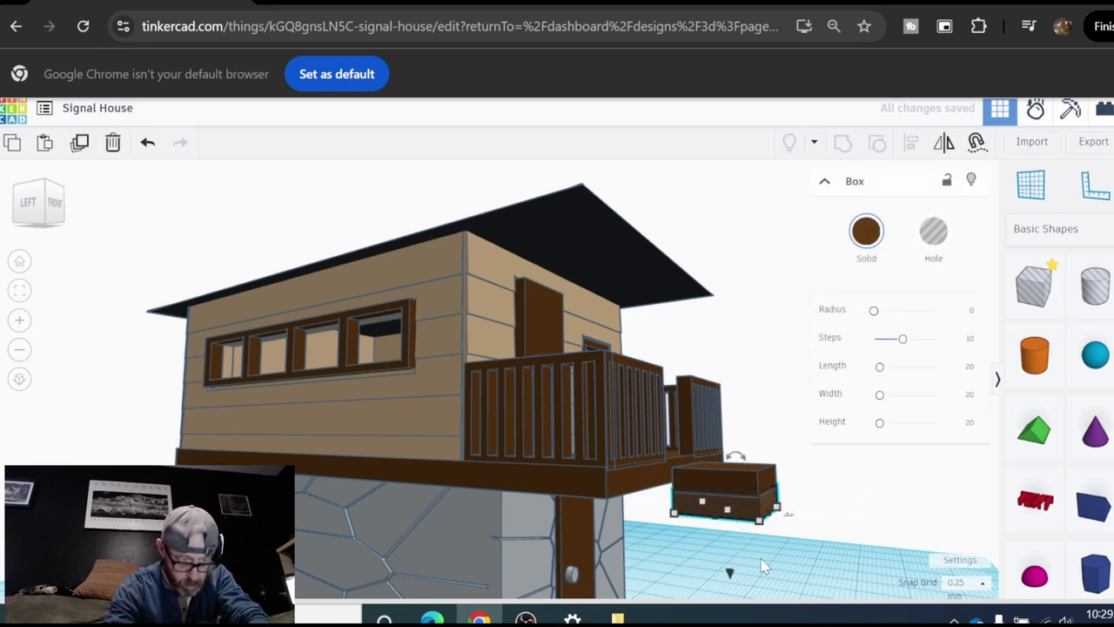
key(Right)
key(Right)
key(Right)
key(Right)
key(Right)
key(Right)
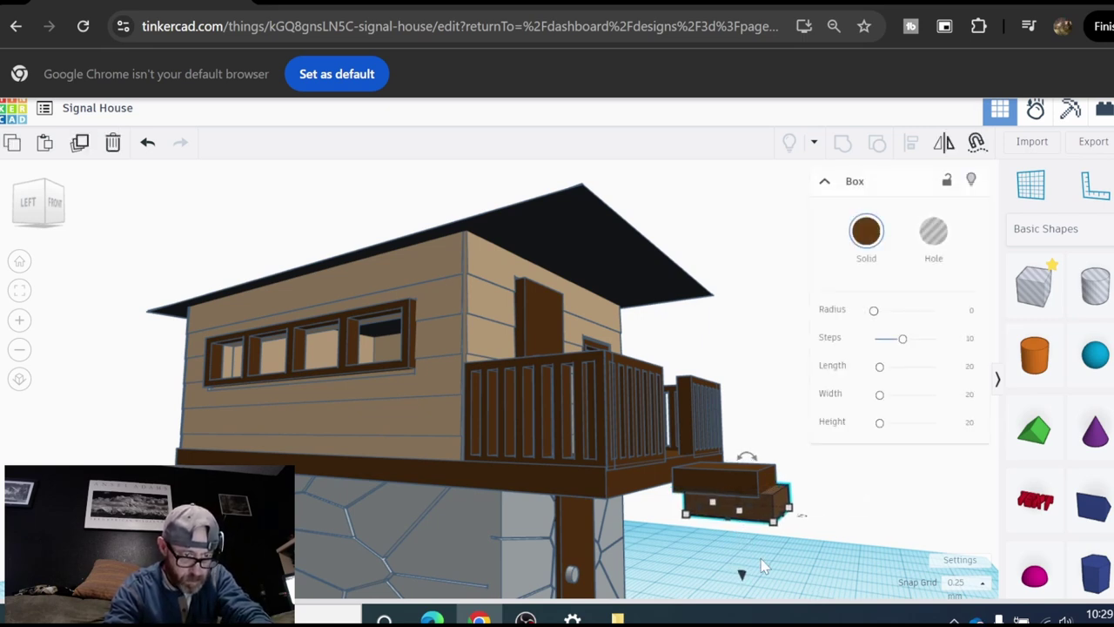
key(Right)
key(Right)
key(Right)
key(Right)
key(Right)
key(Right)
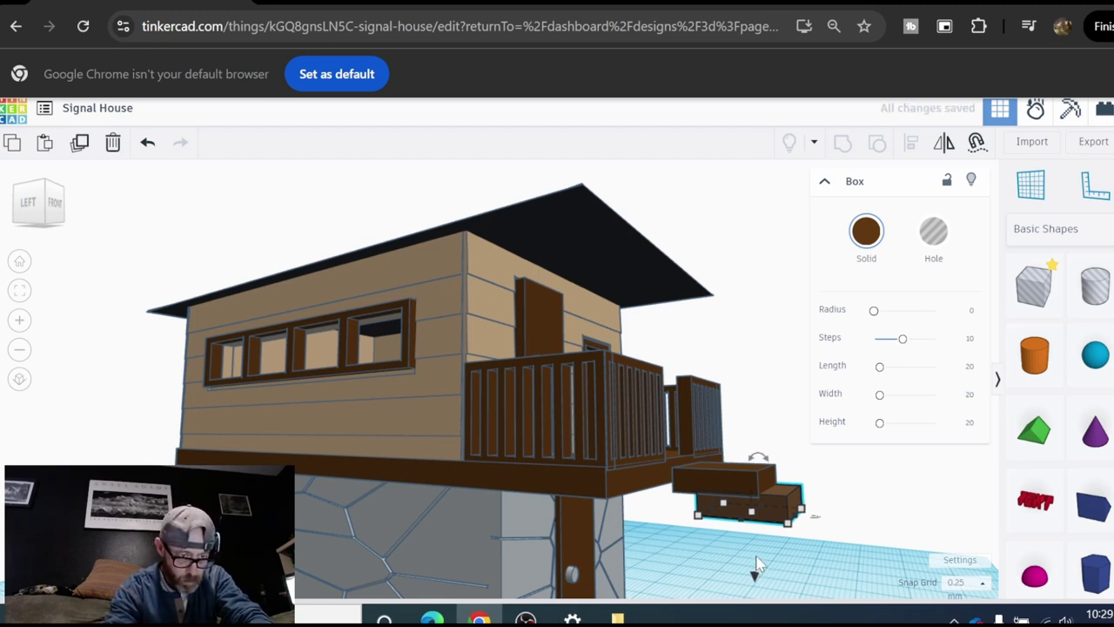
scroll(759, 560, down, 2)
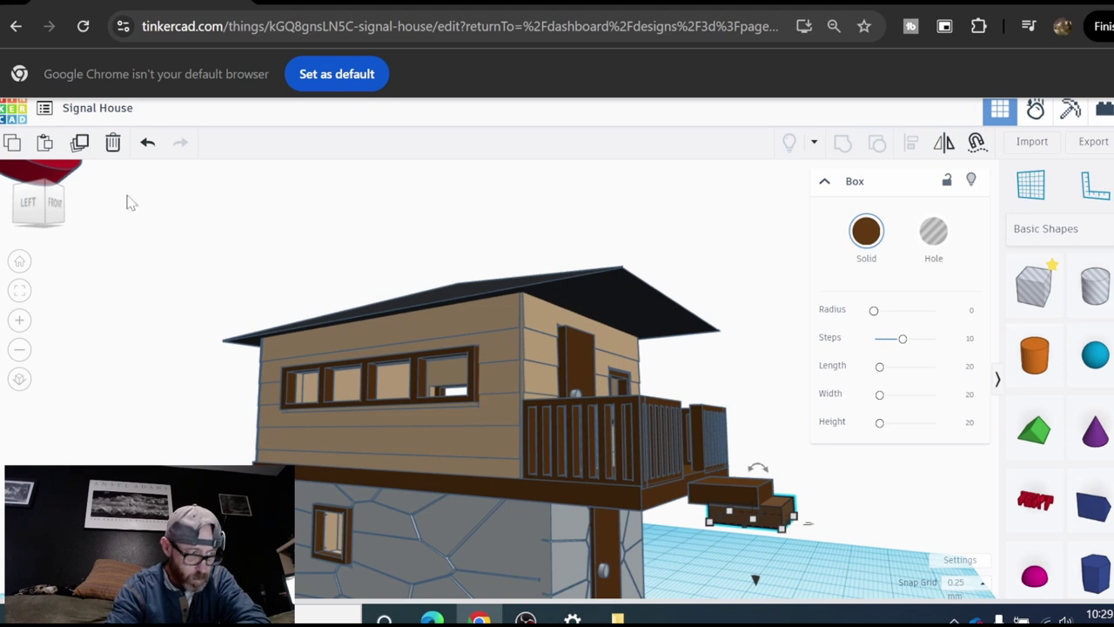
Step: Undo the second tread's adjustments and its duplication, leaving only the top tread at the balcony
click(75, 141)
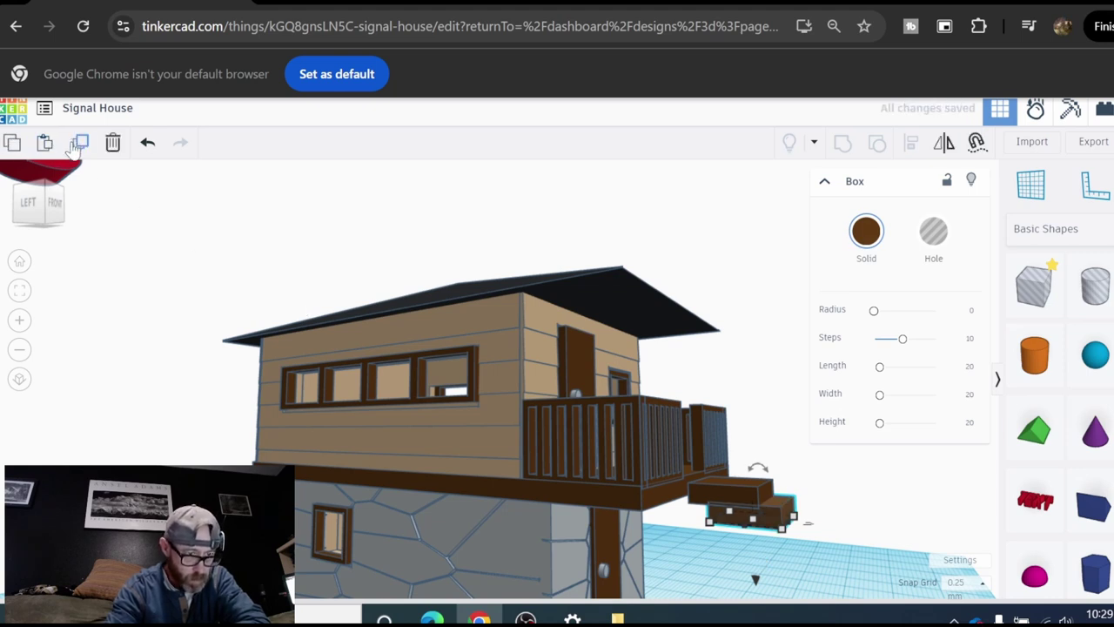
click(146, 143)
click(147, 143)
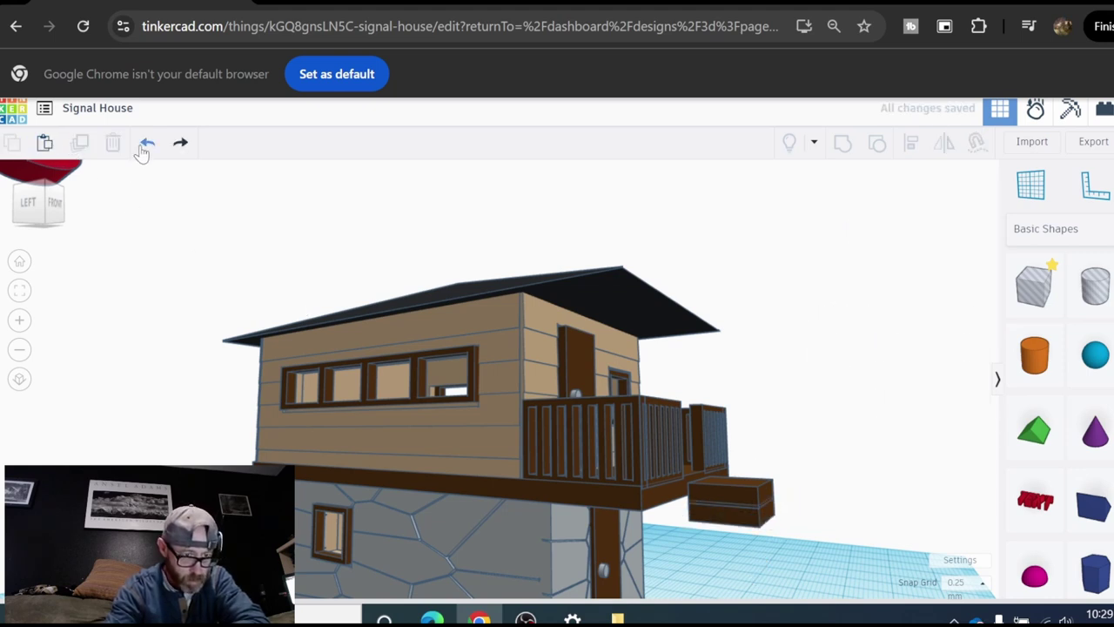
click(140, 147)
click(141, 147)
click(140, 148)
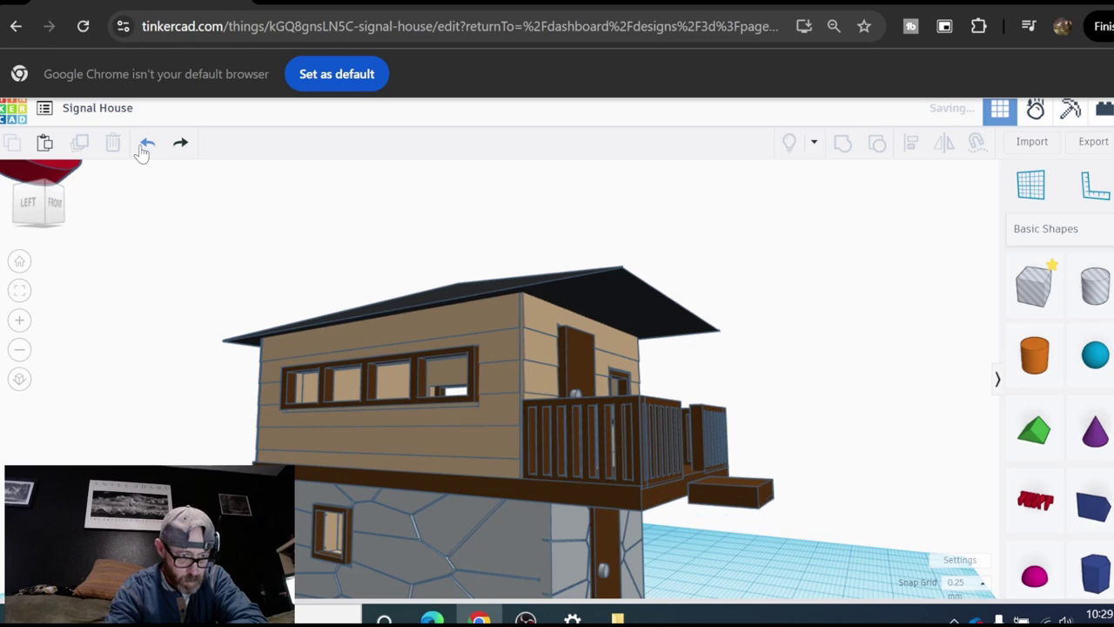
Step: Duplicate the top stair tread and lower the copy to just beneath it with a slight overlap
click(754, 497)
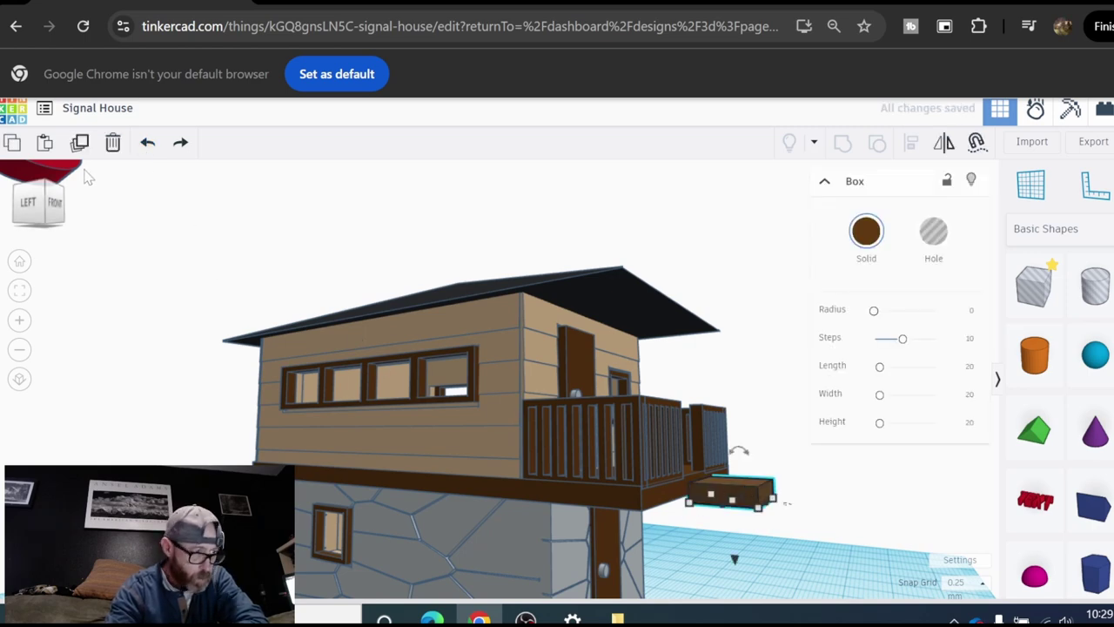
click(79, 142)
scroll(754, 570, up, 5)
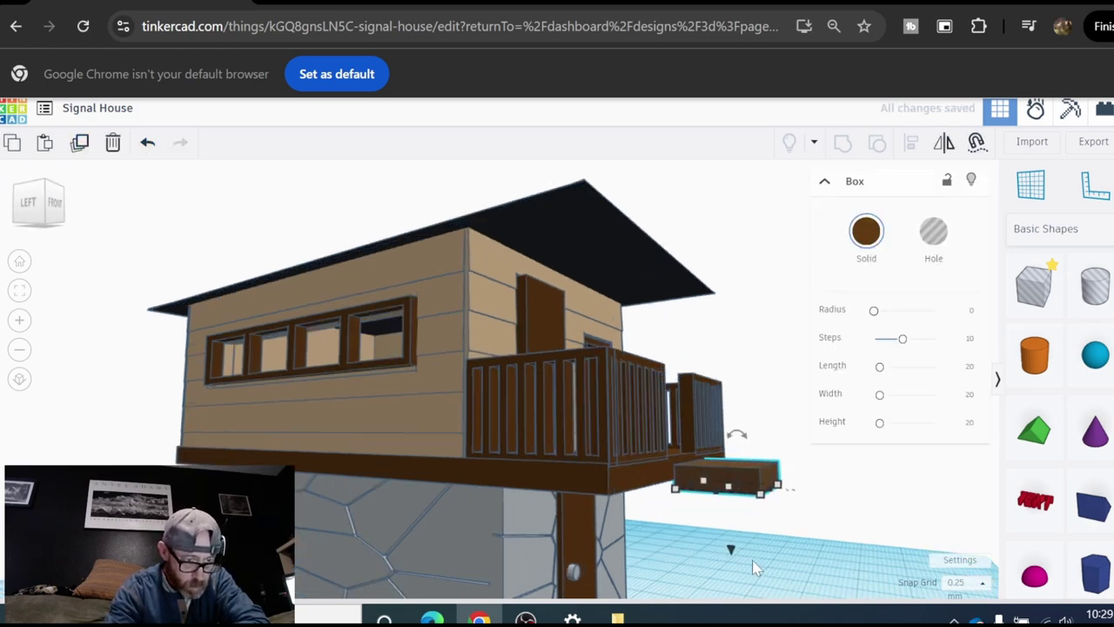
drag(727, 527, 724, 551)
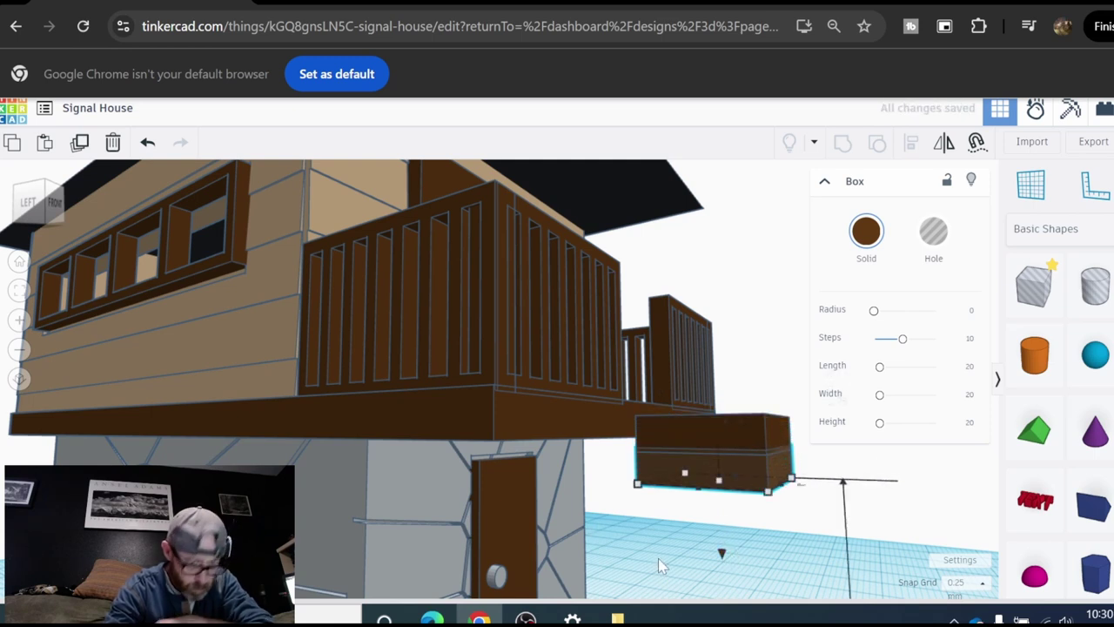
Step: Nudge the lowered tread copy outward from the balcony by 12 snap-grid steps to form the second stair
key(Right)
key(Right)
key(Right)
key(Right)
key(Right)
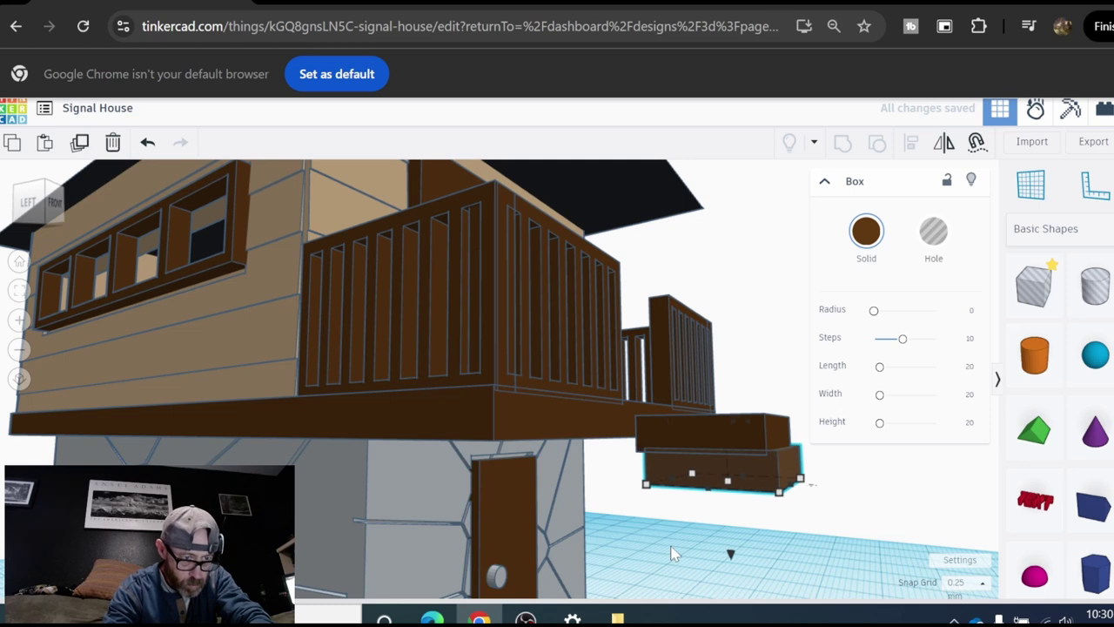
key(Right)
key(Right)
key(Right)
key(Right)
key(Right)
key(Right)
key(Right)
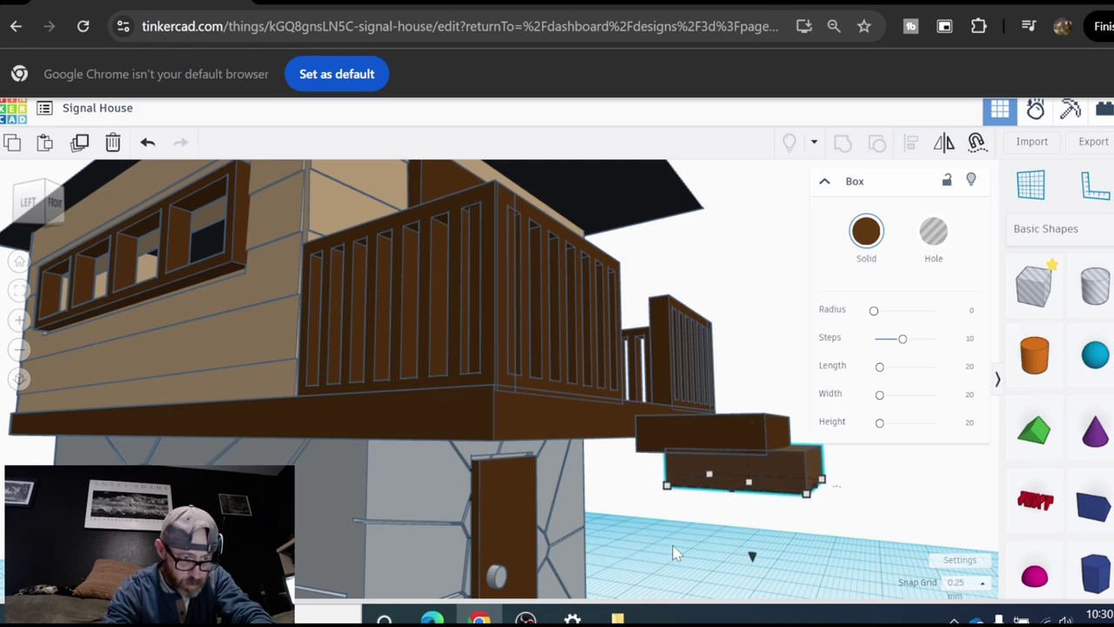
Step: Repeat the offset tread duplication until the staircase runs from the balcony down to the workplane
click(79, 143)
click(79, 143)
click(80, 142)
click(79, 143)
click(79, 143)
click(79, 142)
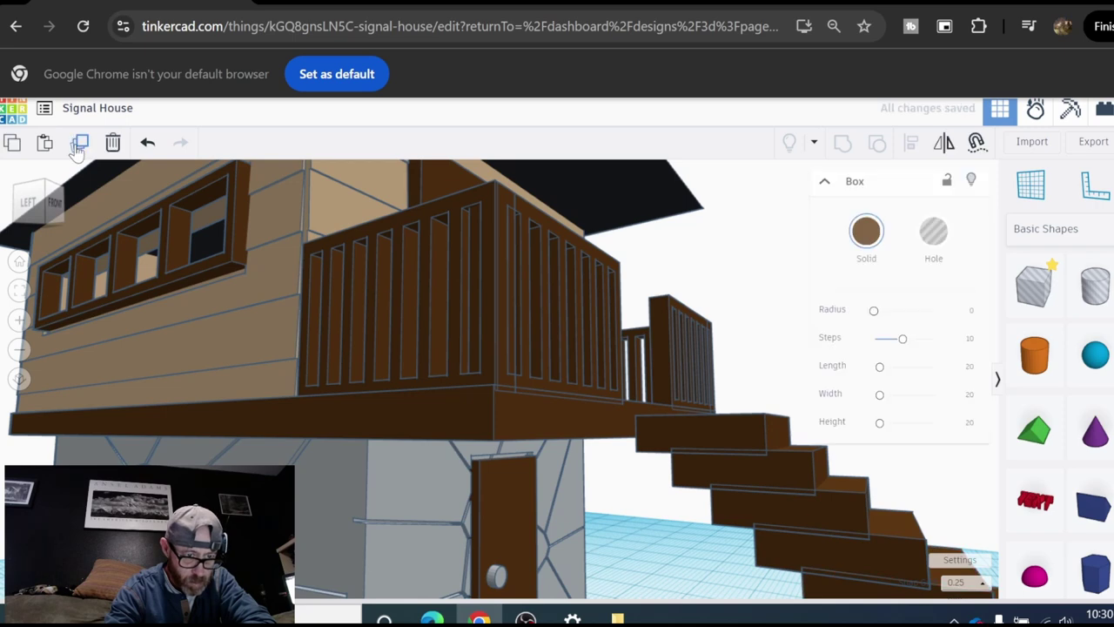
scroll(774, 529, down, 5)
scroll(781, 548, down, 2)
middle_drag(800, 536, 729, 424)
click(80, 142)
click(80, 142)
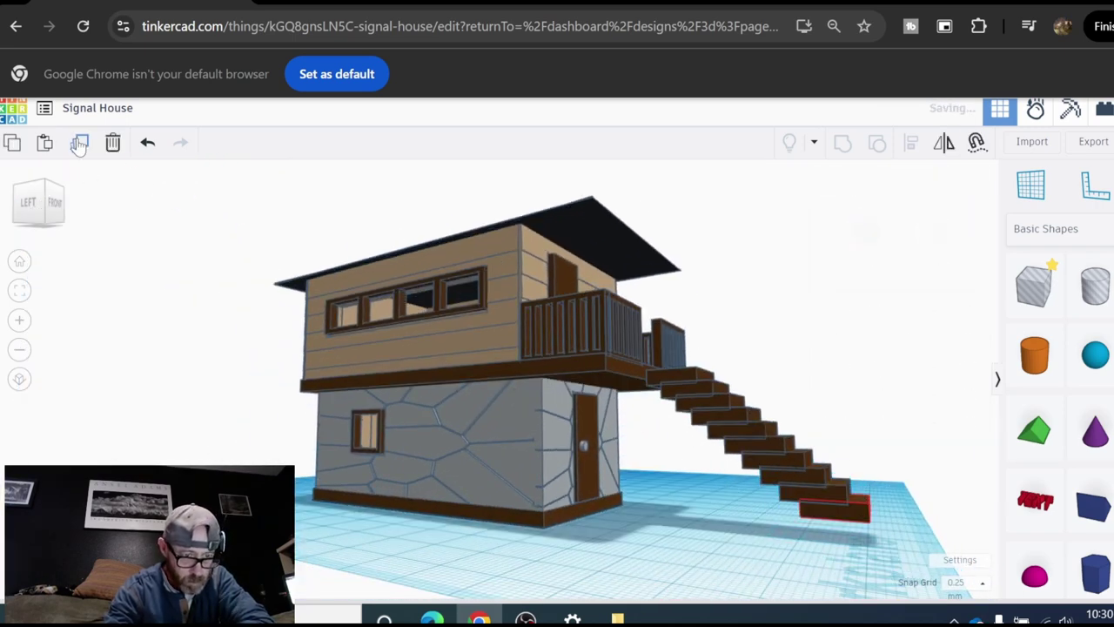
click(79, 143)
click(79, 143)
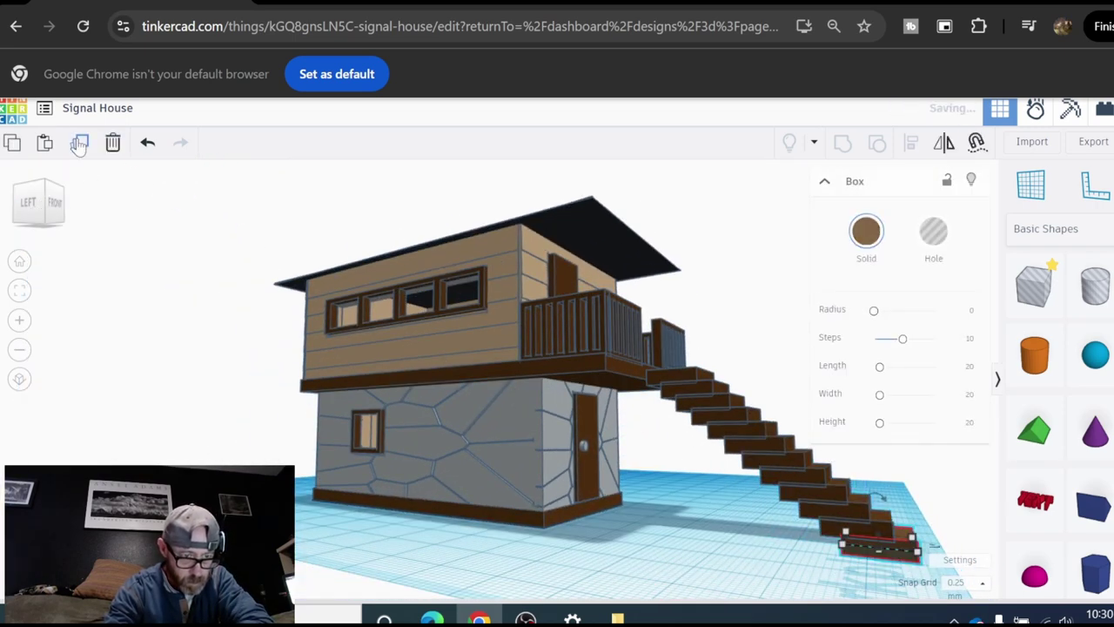
Step: Try to resize the bottom stair tread, and undo the change to its footprint
click(768, 550)
click(910, 548)
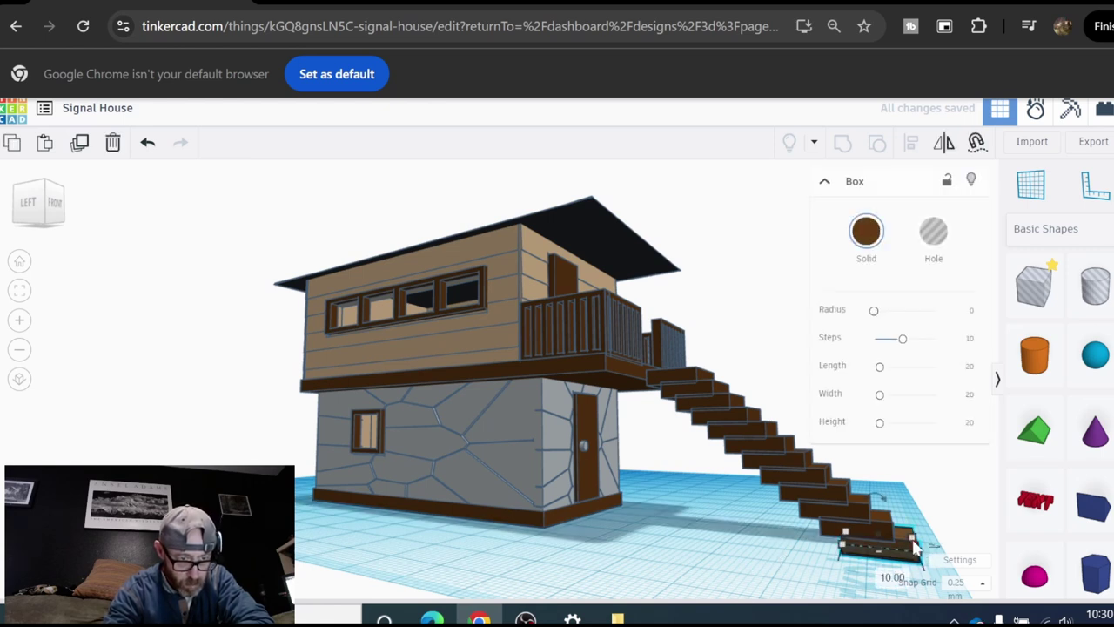
scroll(917, 556, up, 2)
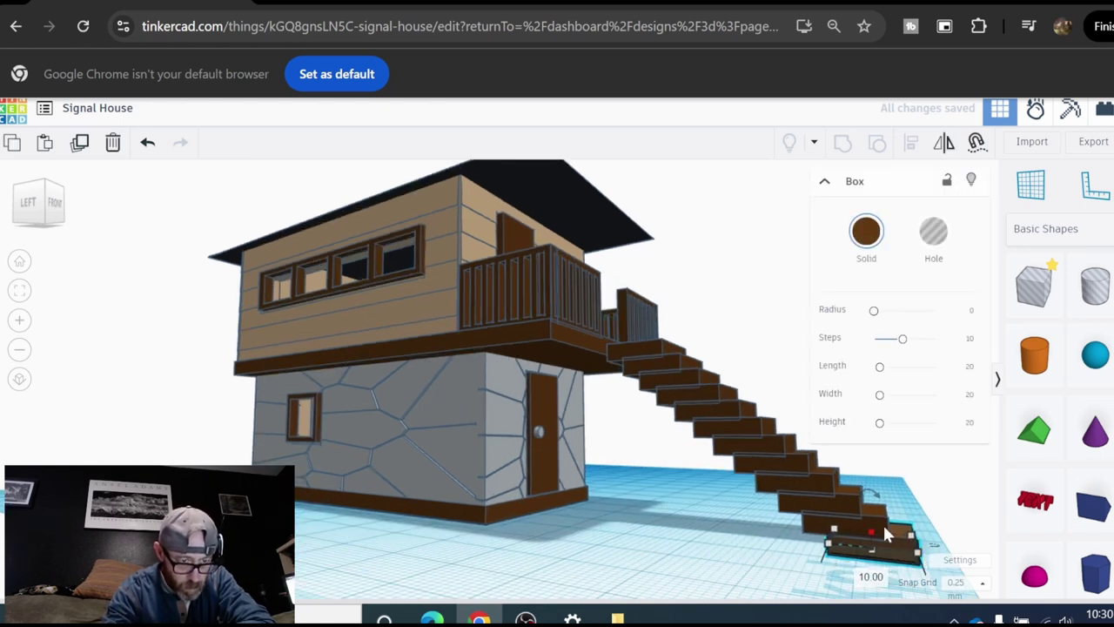
click(701, 553)
scroll(716, 552, down, 3)
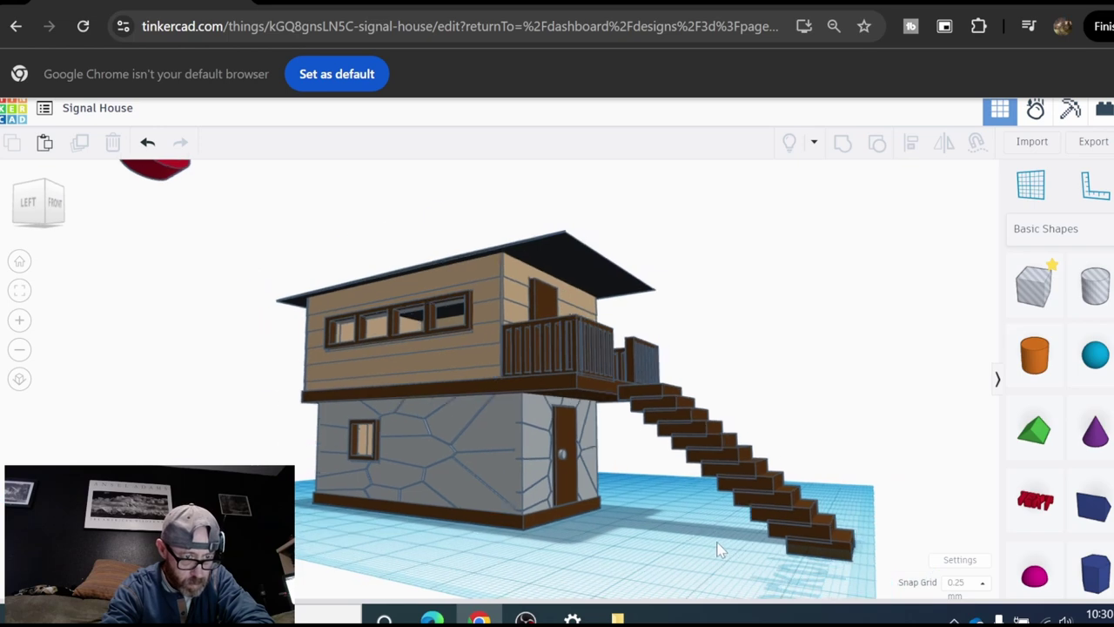
scroll(669, 529, up, 5)
click(664, 509)
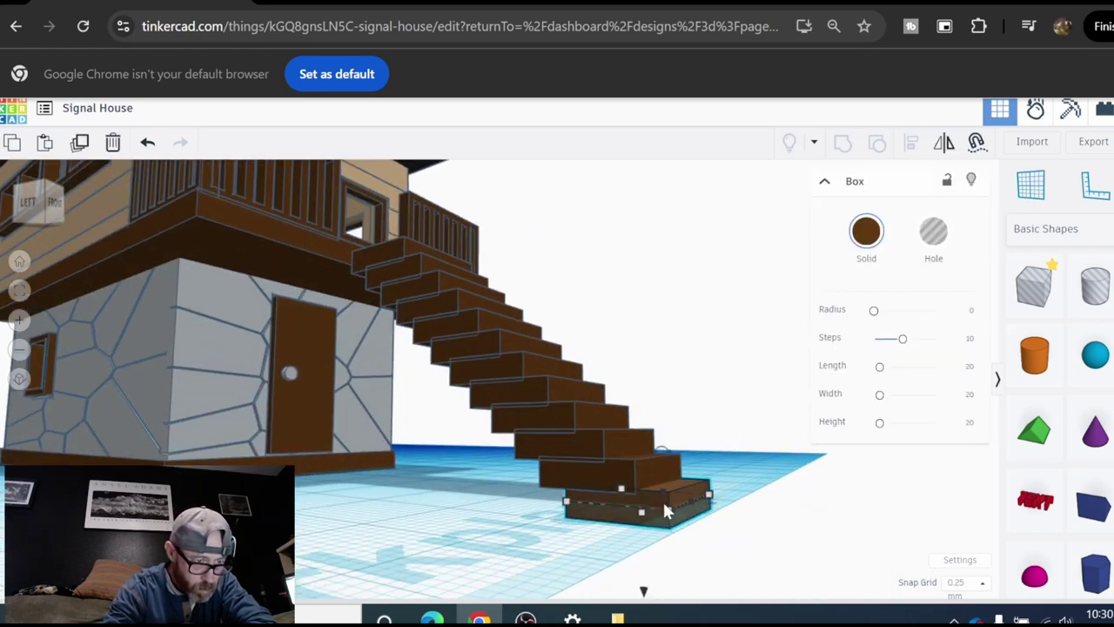
drag(621, 485, 623, 492)
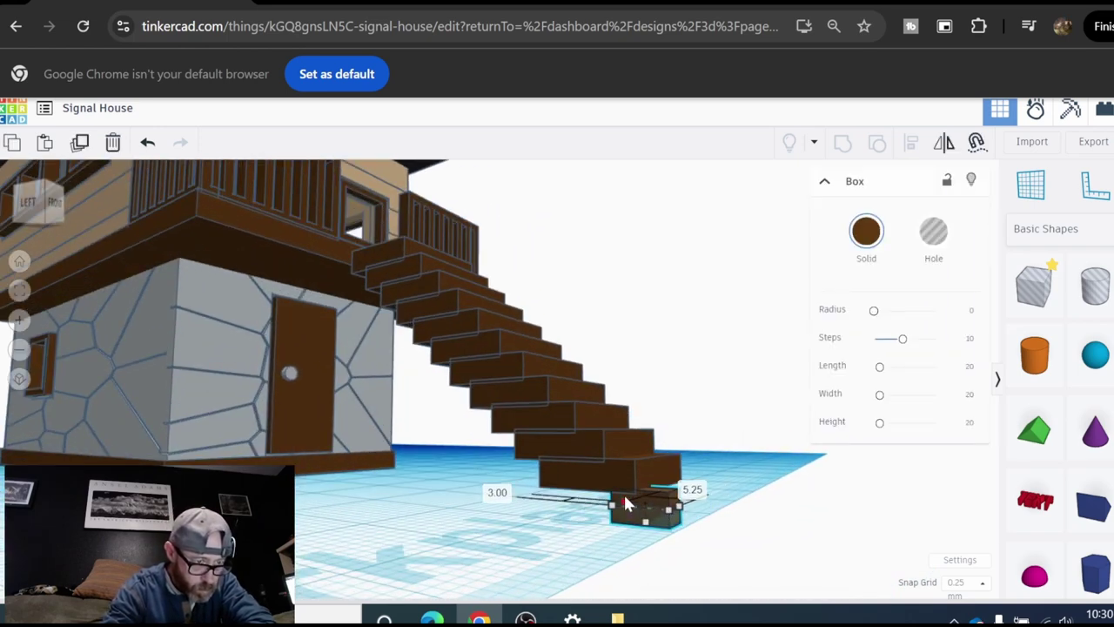
click(159, 150)
click(522, 580)
scroll(684, 531, up, 3)
right_drag(685, 532, 655, 537)
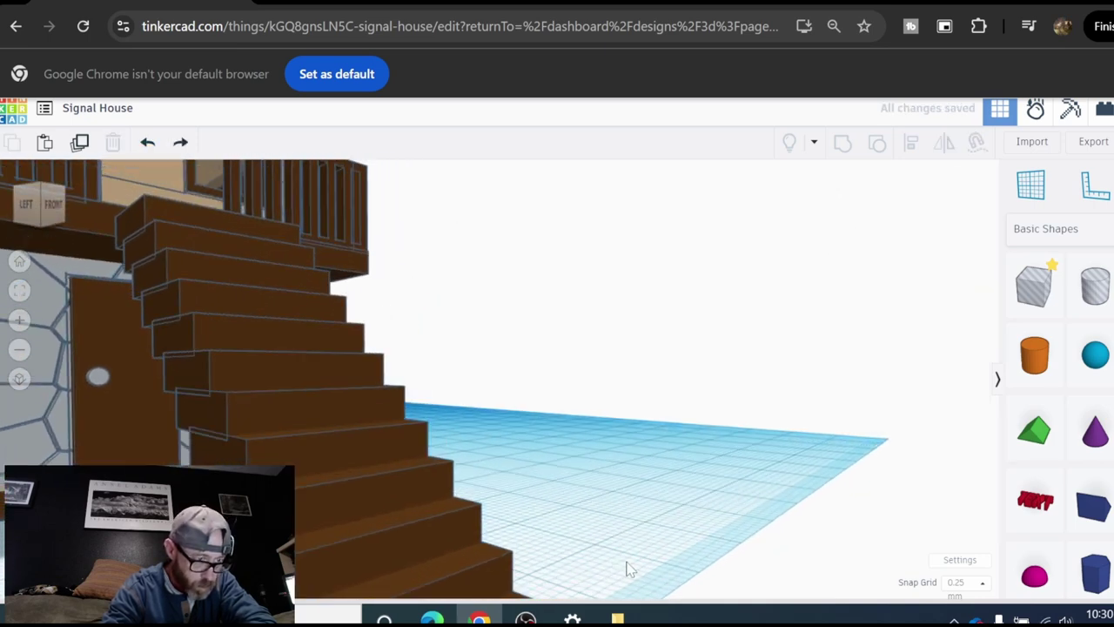
Step: Reduce the bottom tread's height to 1.75 mm and raise it to meet the tread above
scroll(626, 562, down, 3)
middle_drag(629, 559, 632, 522)
click(539, 534)
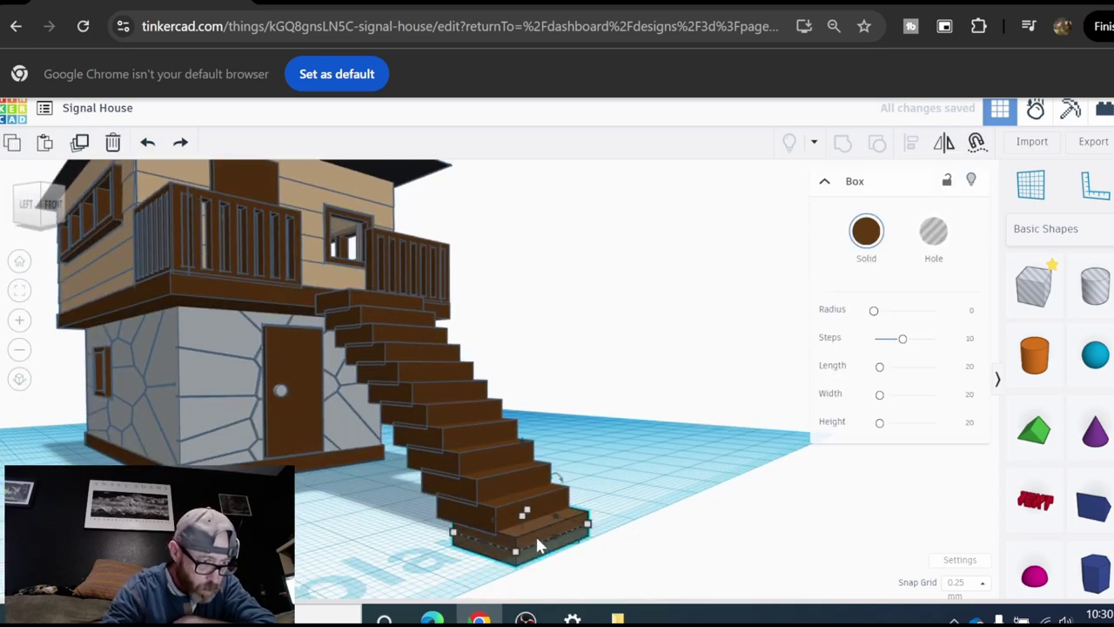
right_drag(558, 537, 427, 567)
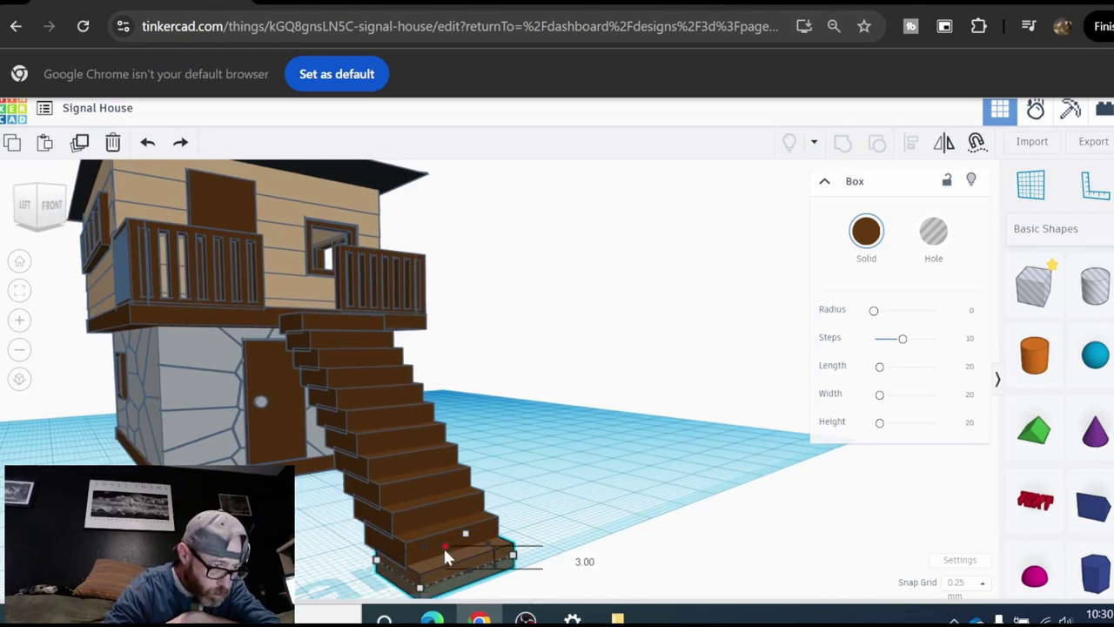
drag(447, 558, 445, 551)
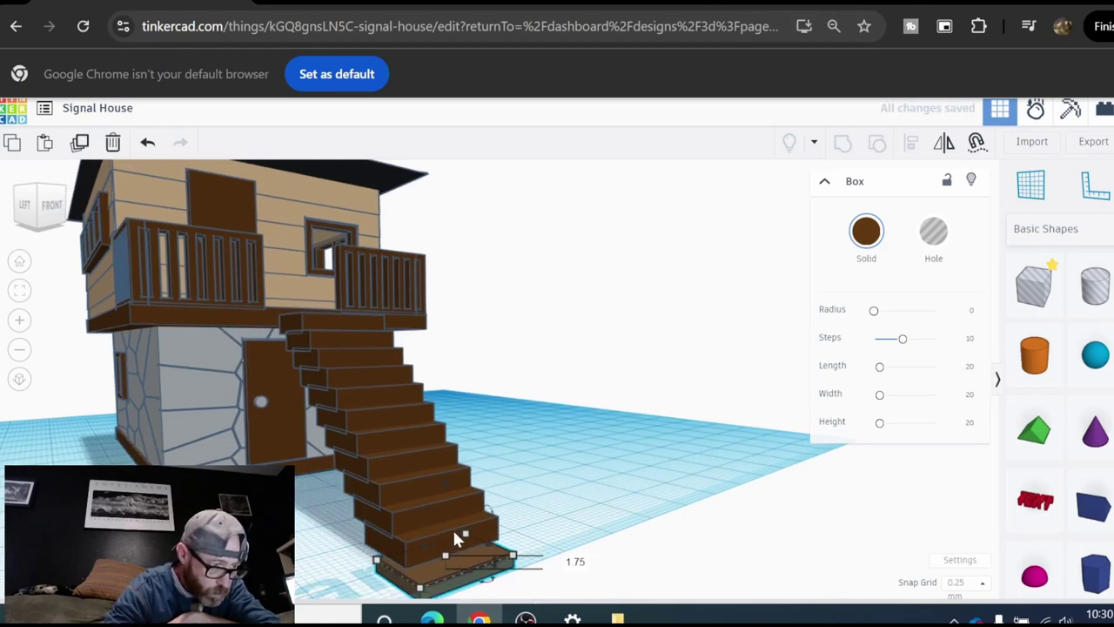
drag(450, 489, 449, 470)
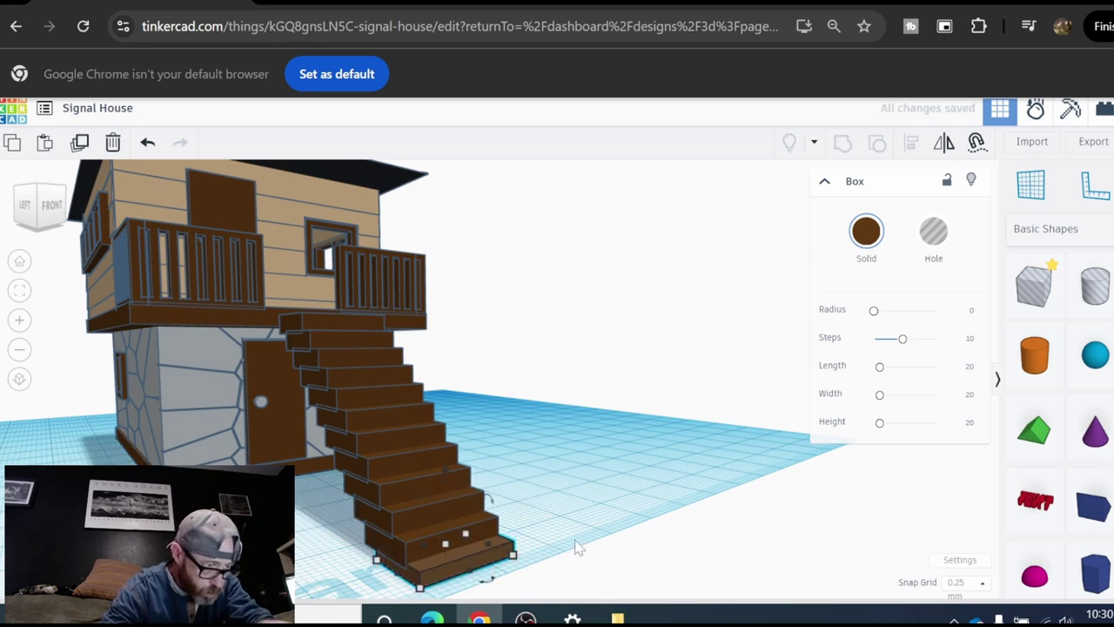
Step: Select all the stair treads and group them into a single staircase object
click(605, 508)
right_drag(598, 510, 579, 529)
right_drag(482, 301, 694, 387)
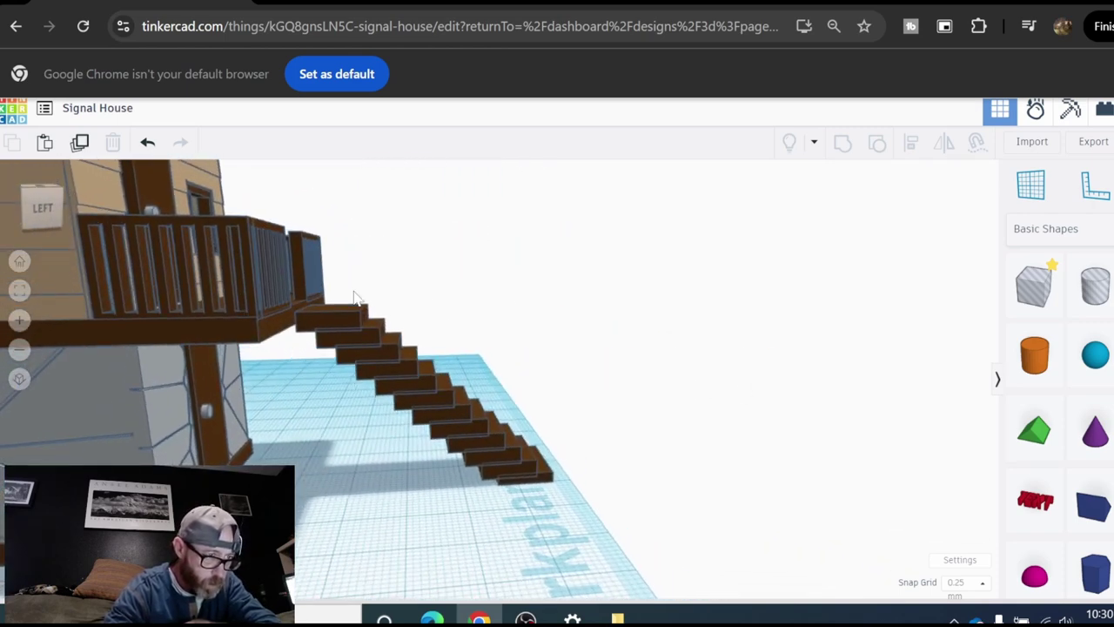
drag(353, 296, 561, 526)
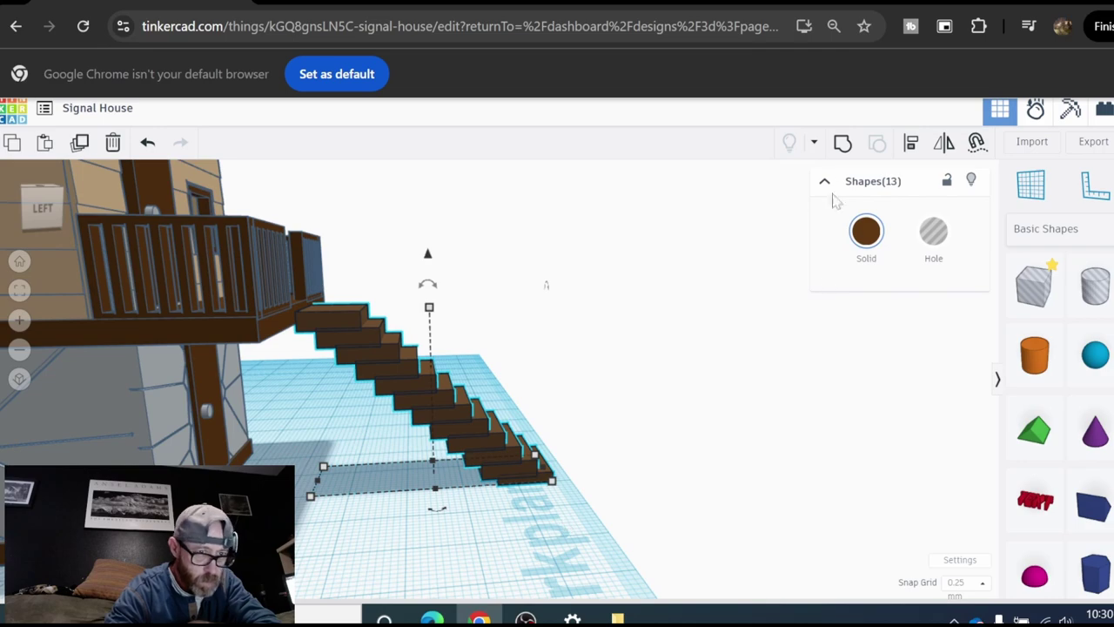
click(840, 148)
click(641, 538)
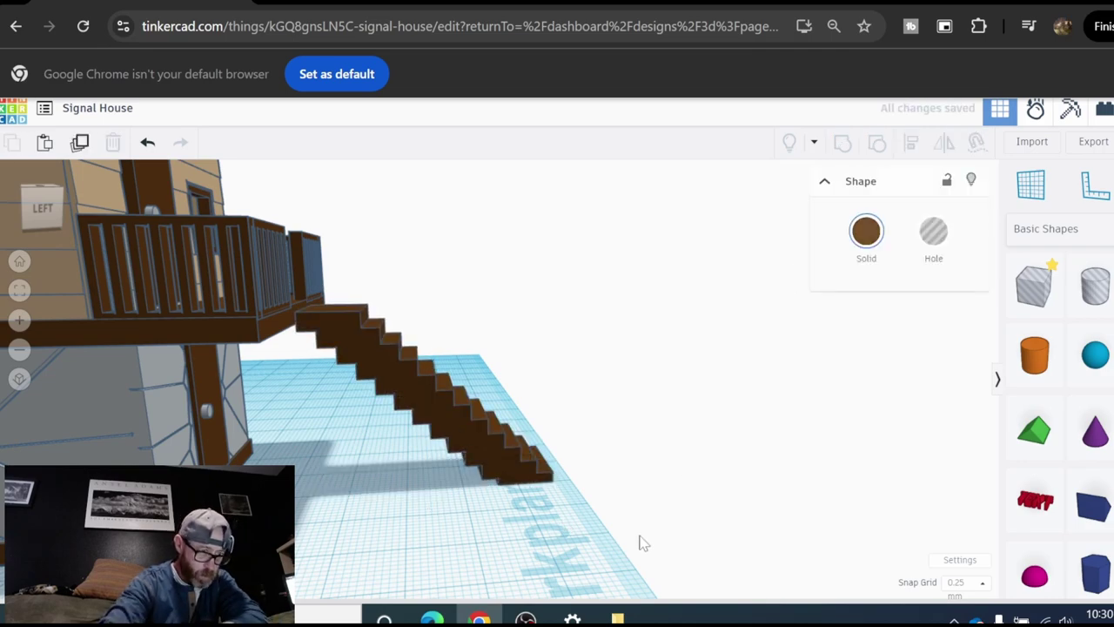
Step: Add a box to the workplane beside the staircase and set its height to 2 mm
scroll(677, 529, down, 3)
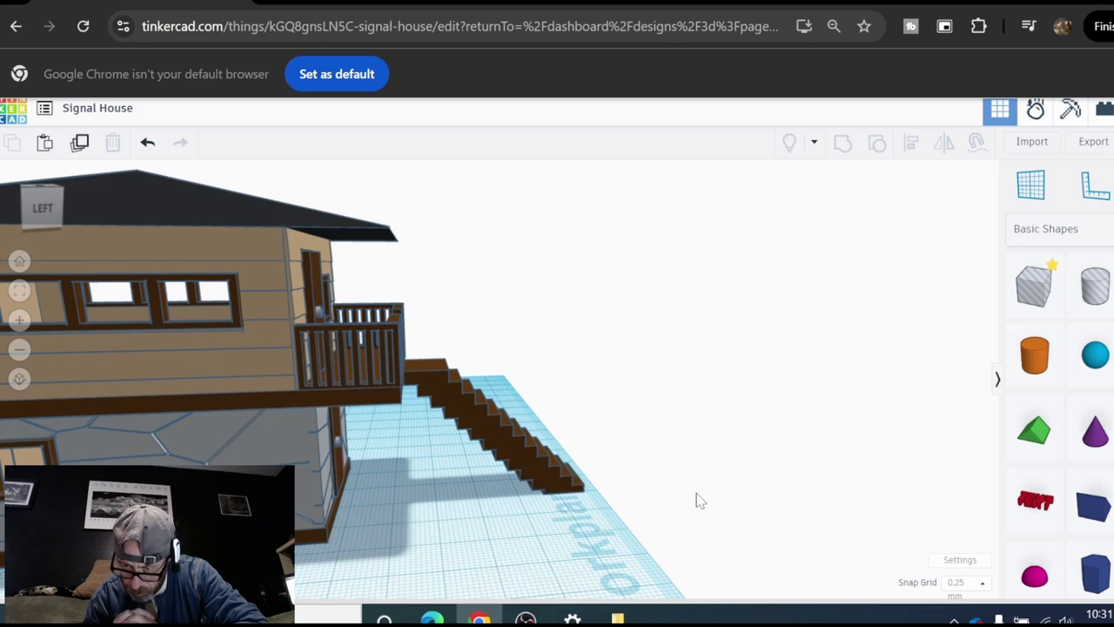
scroll(750, 525, down, 2)
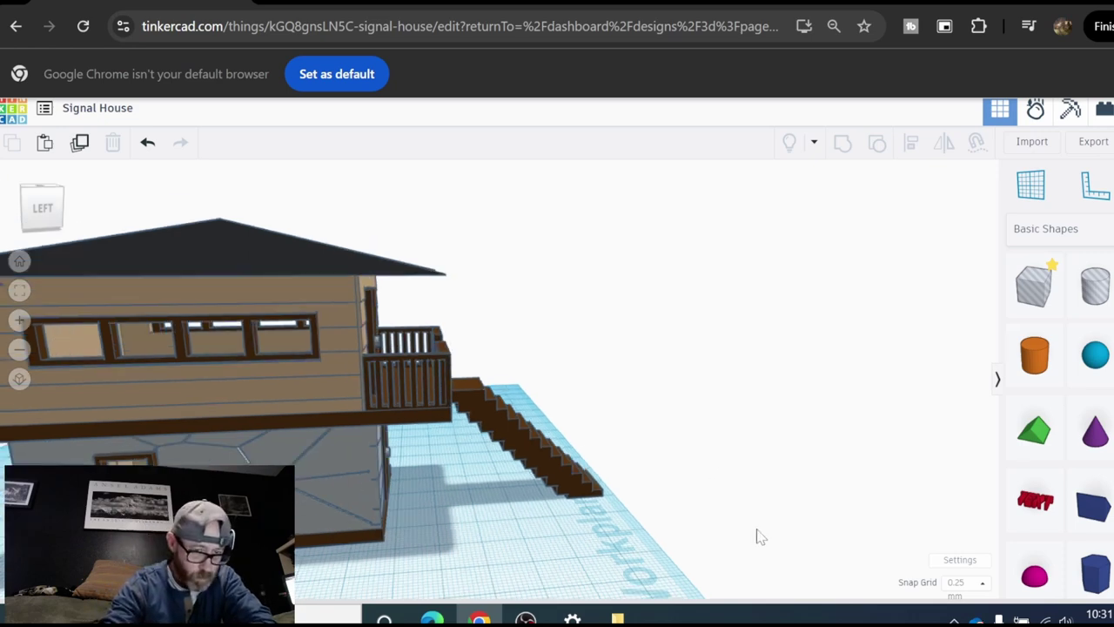
middle_drag(849, 547, 786, 490)
right_drag(787, 490, 775, 490)
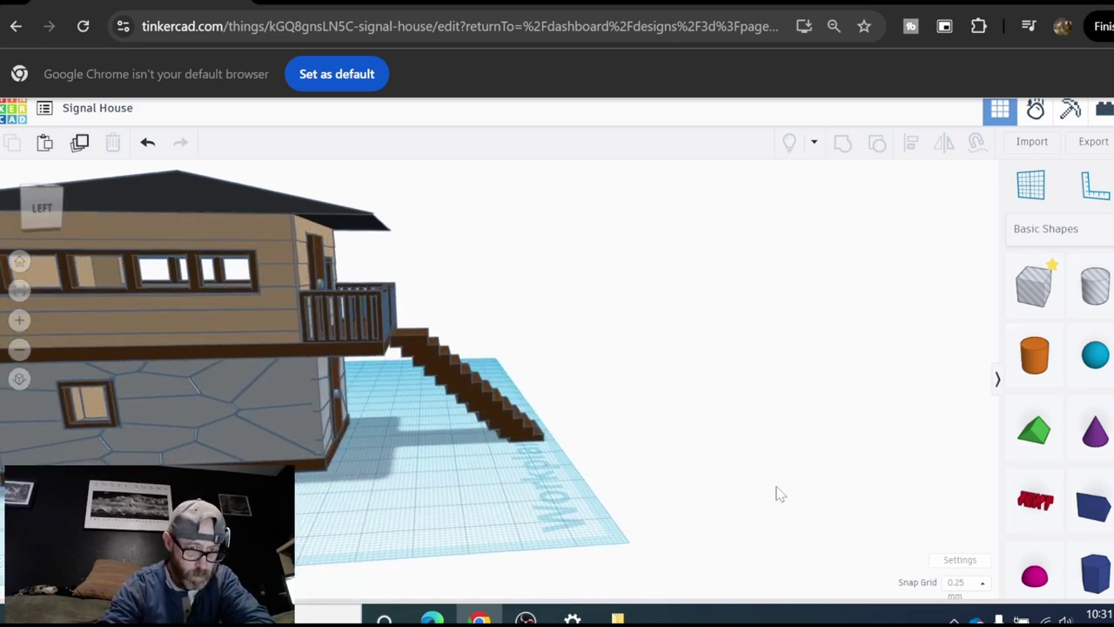
drag(1034, 285, 485, 501)
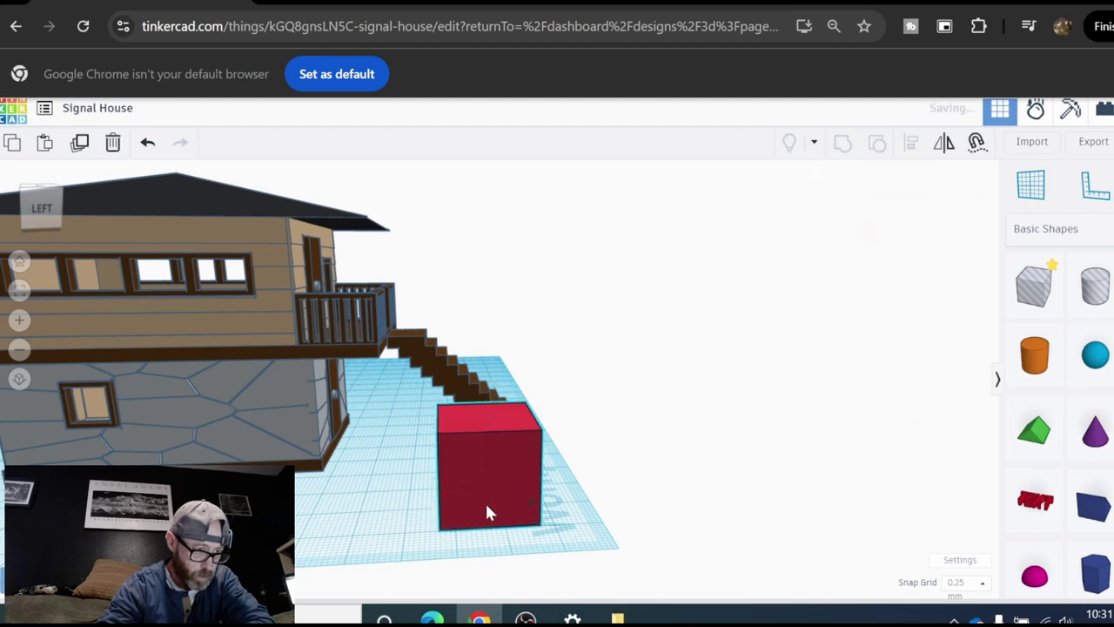
click(540, 460)
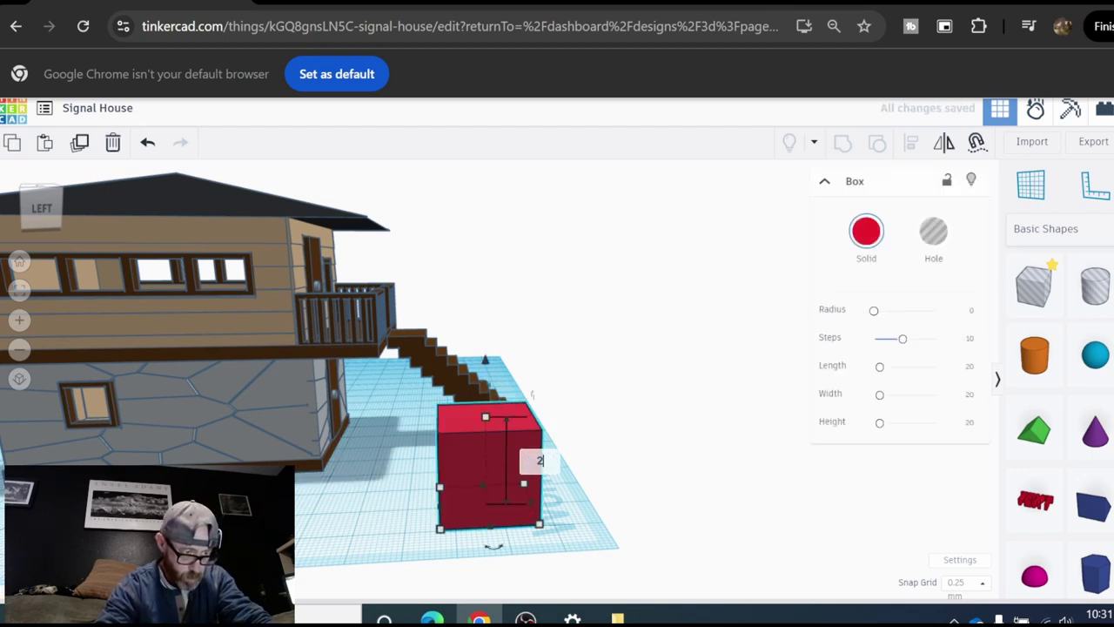
key(Return)
right_drag(643, 497, 637, 502)
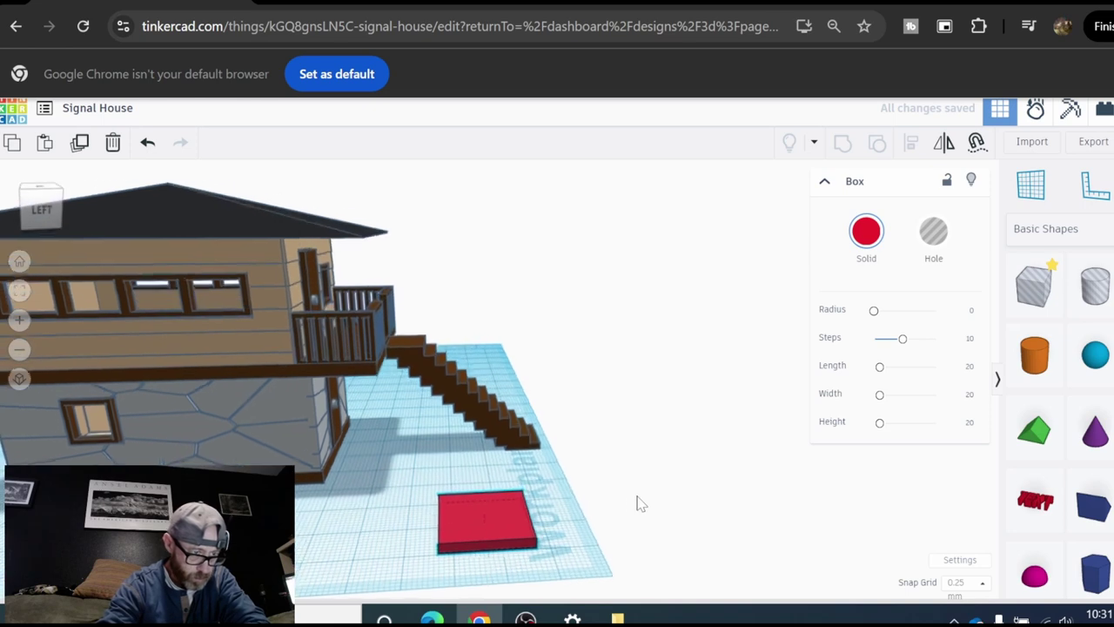
Step: Set the new box's footprint to 12 mm wide and 50 mm long to form a railing plank
click(537, 549)
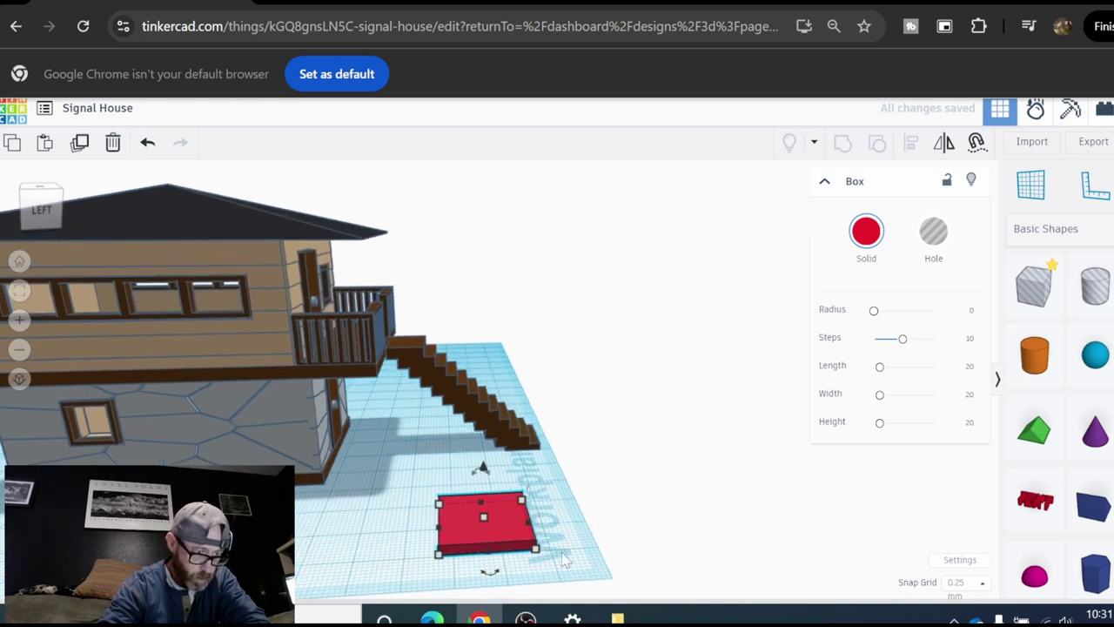
right_drag(564, 560, 564, 472)
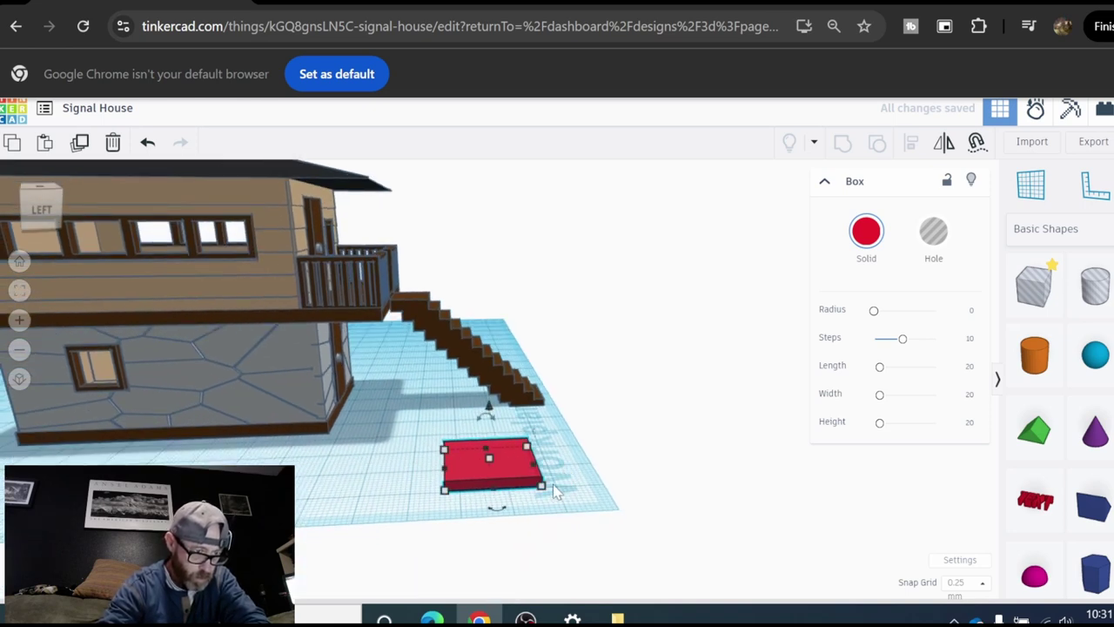
click(575, 462)
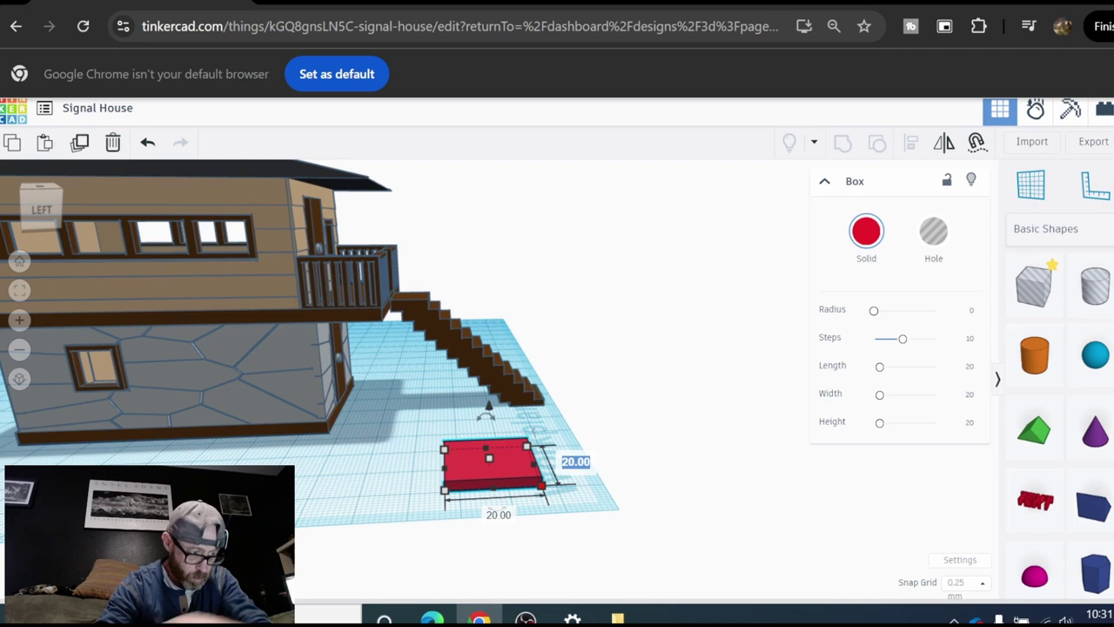
key(Return)
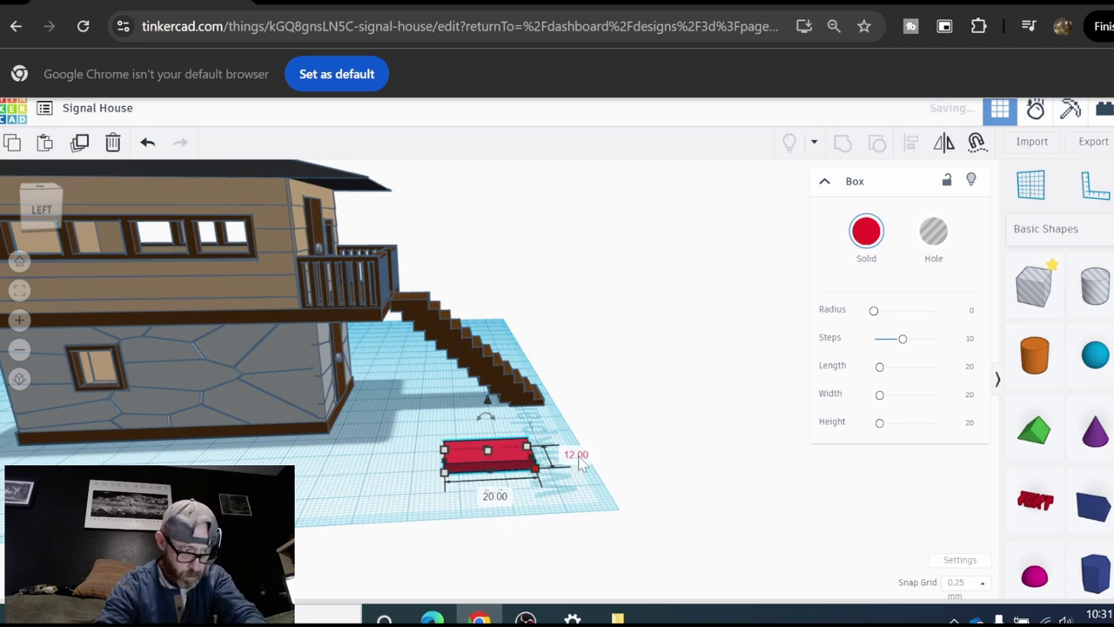
click(492, 497)
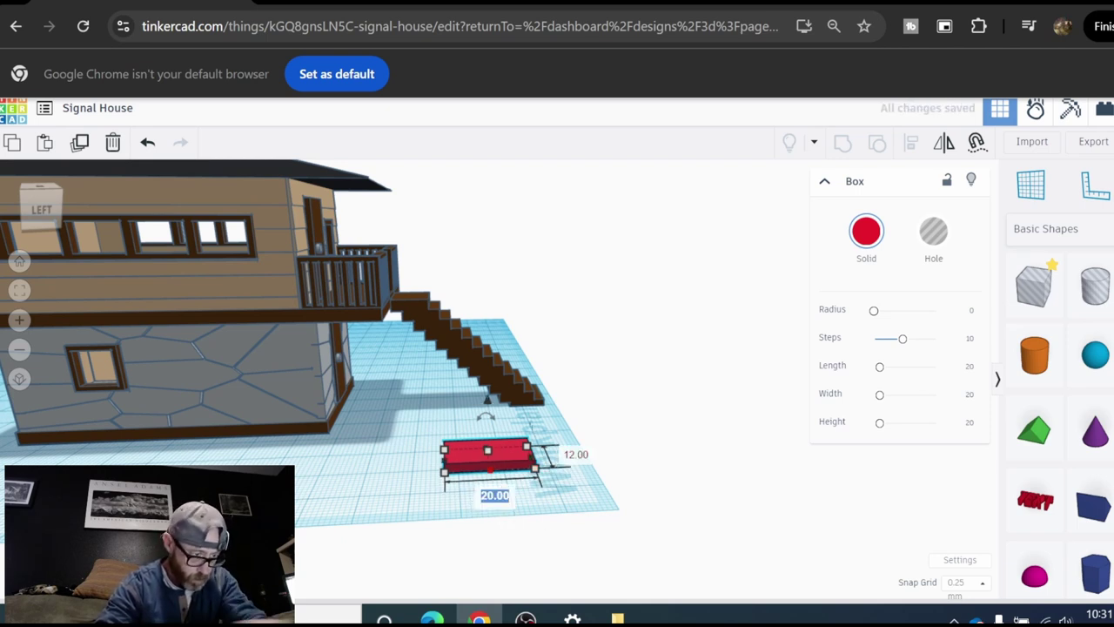
key(Return)
click(510, 500)
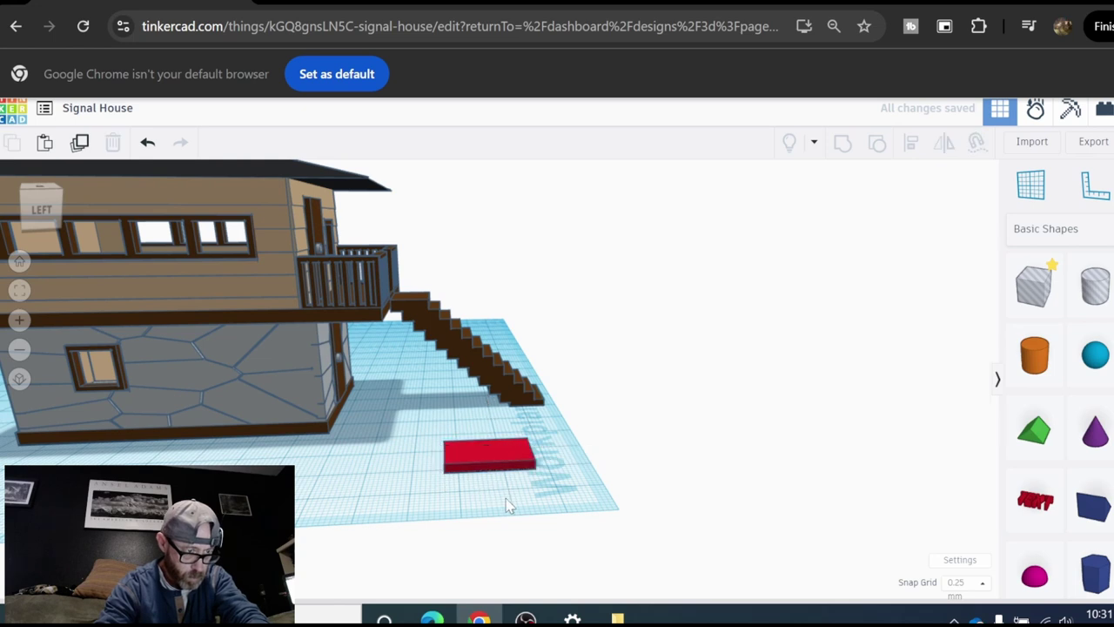
click(488, 448)
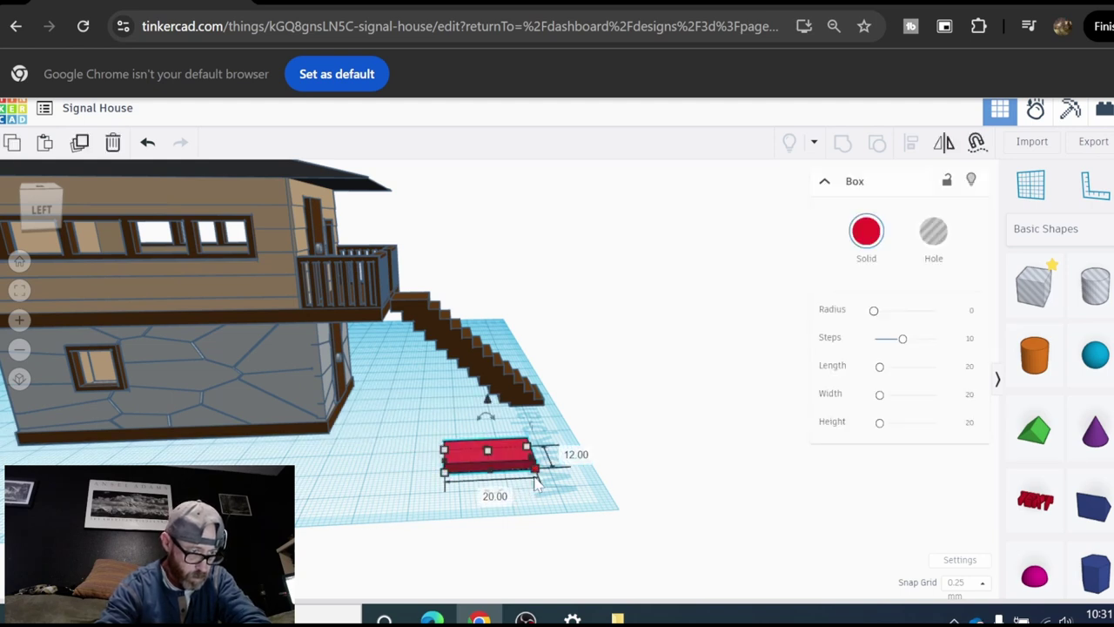
click(507, 496)
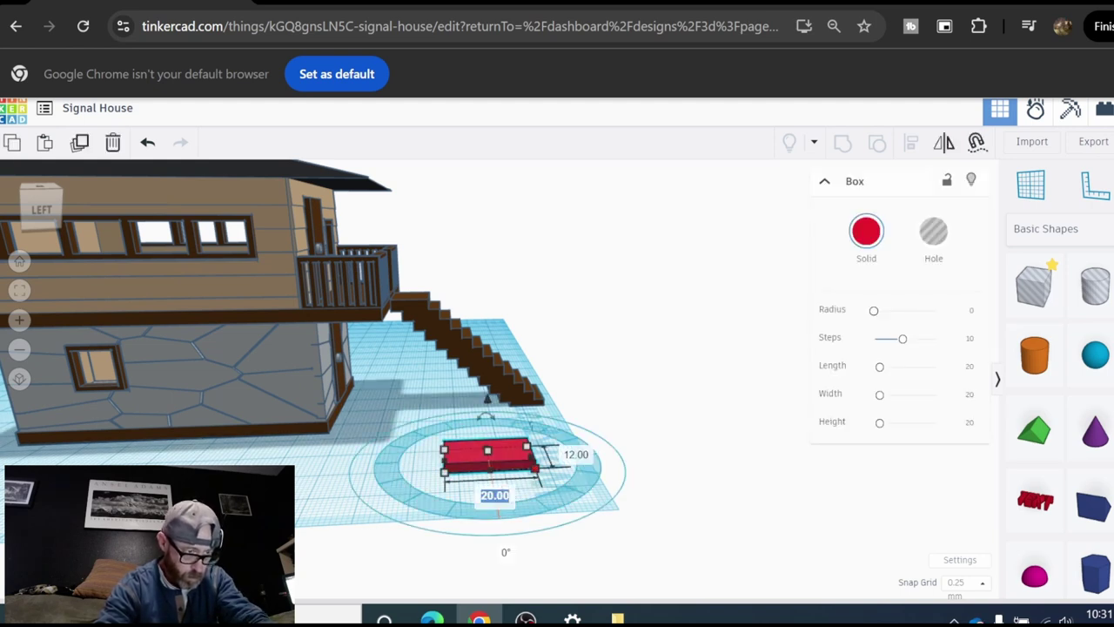
text(50)
key(Return)
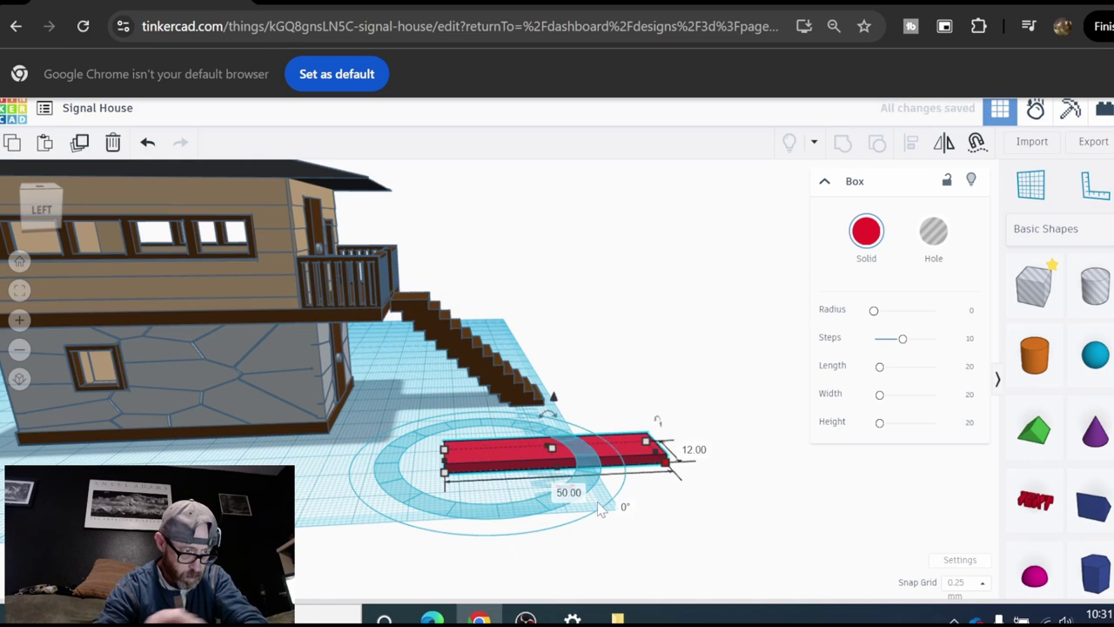
click(600, 510)
Step: Colour the railing plank the same dark brown as the staircase
right_drag(601, 510, 788, 429)
click(554, 505)
click(867, 232)
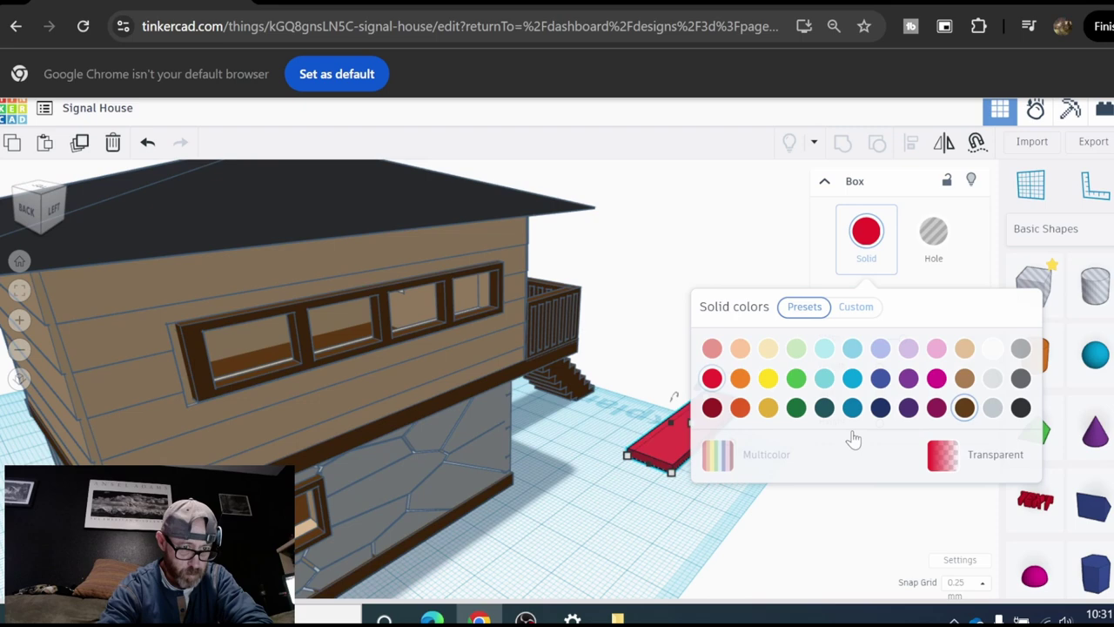
click(964, 407)
click(700, 507)
Step: Rotate the railing plank 90° about its long axis so it stands upright on edge
scroll(732, 450, down, 3)
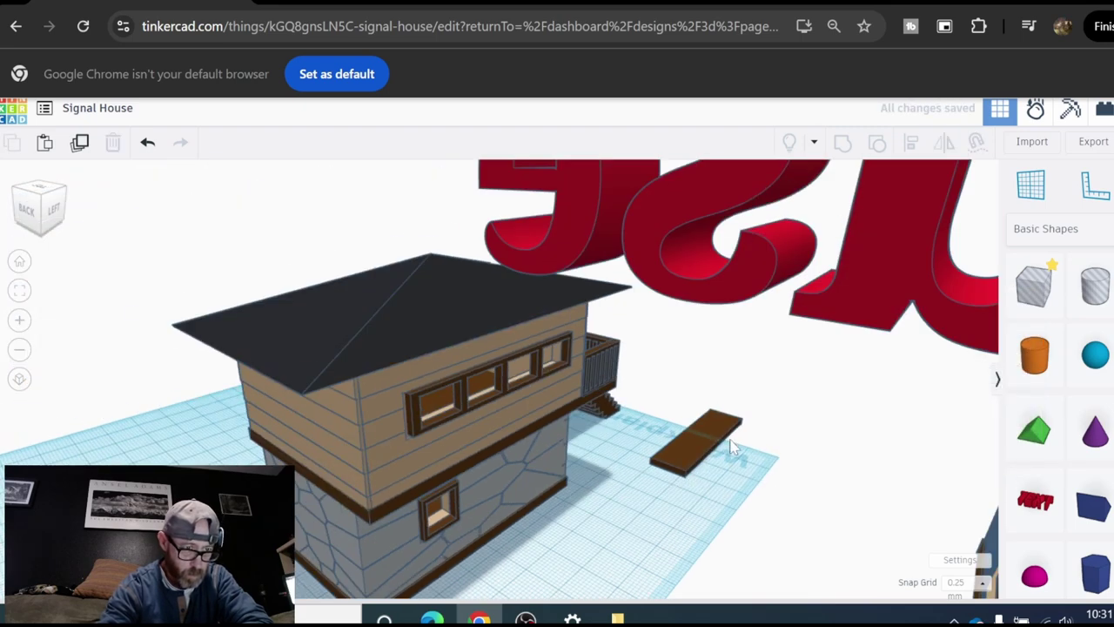
scroll(739, 440, up, 6)
scroll(781, 438, down, 2)
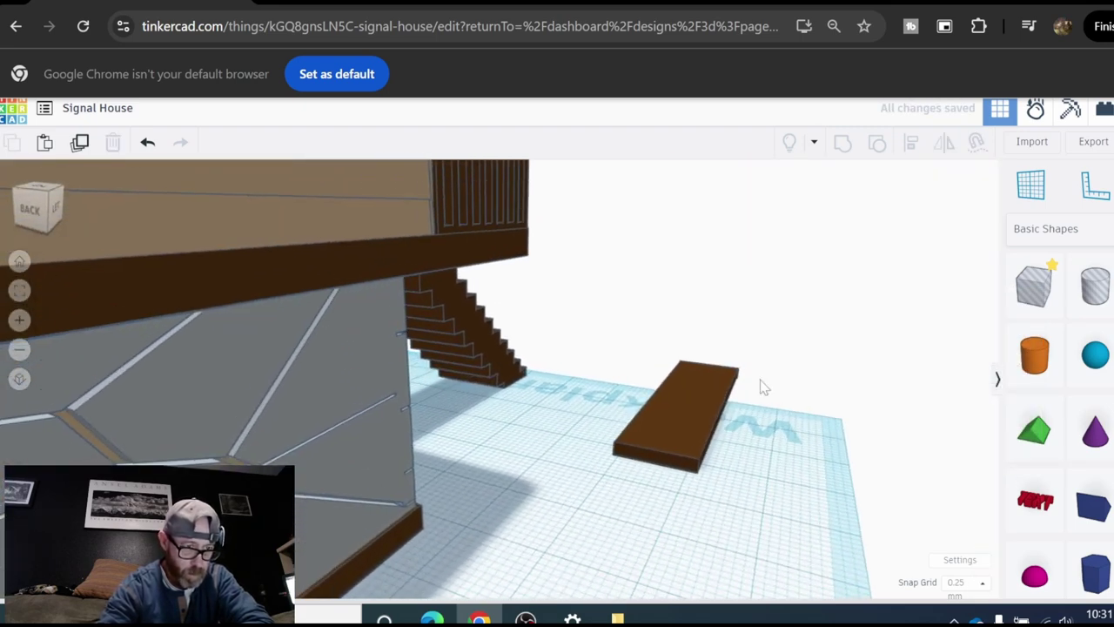
click(709, 389)
drag(712, 346, 738, 484)
click(738, 484)
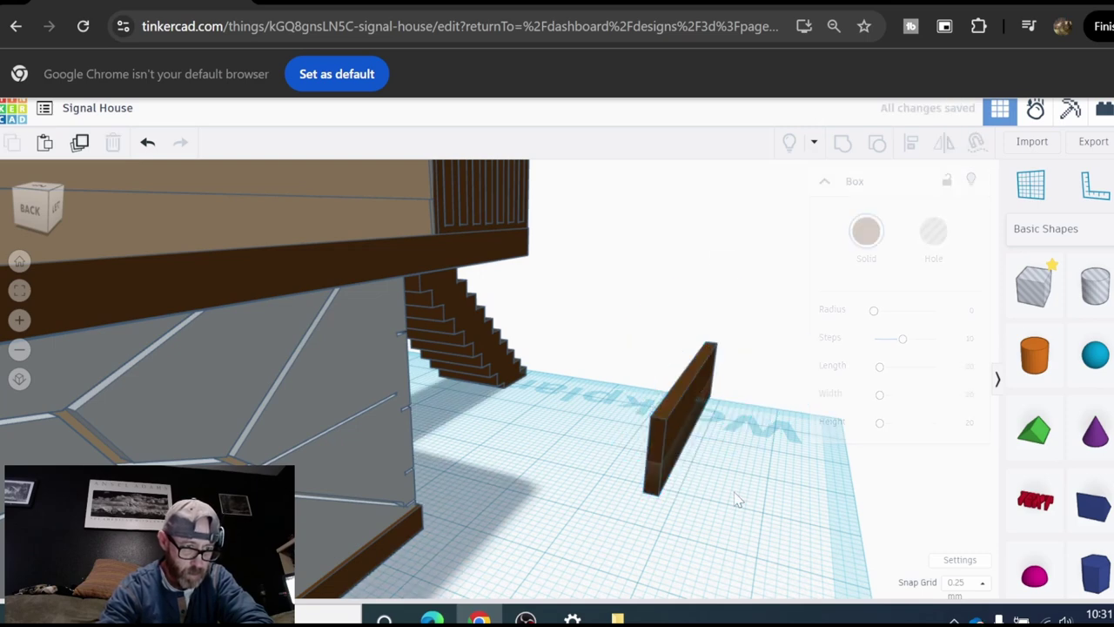
Step: Tilt the upright railing plank by -45° so it slopes down in the direction of the stairs
right_drag(737, 497, 475, 436)
click(476, 435)
drag(496, 359, 536, 315)
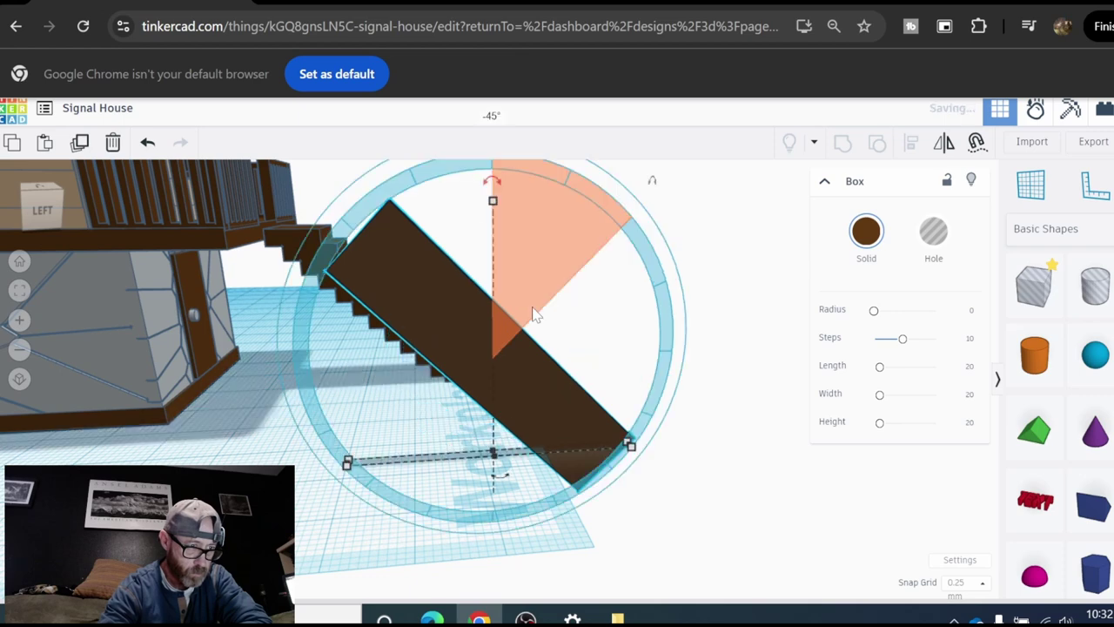
click(591, 309)
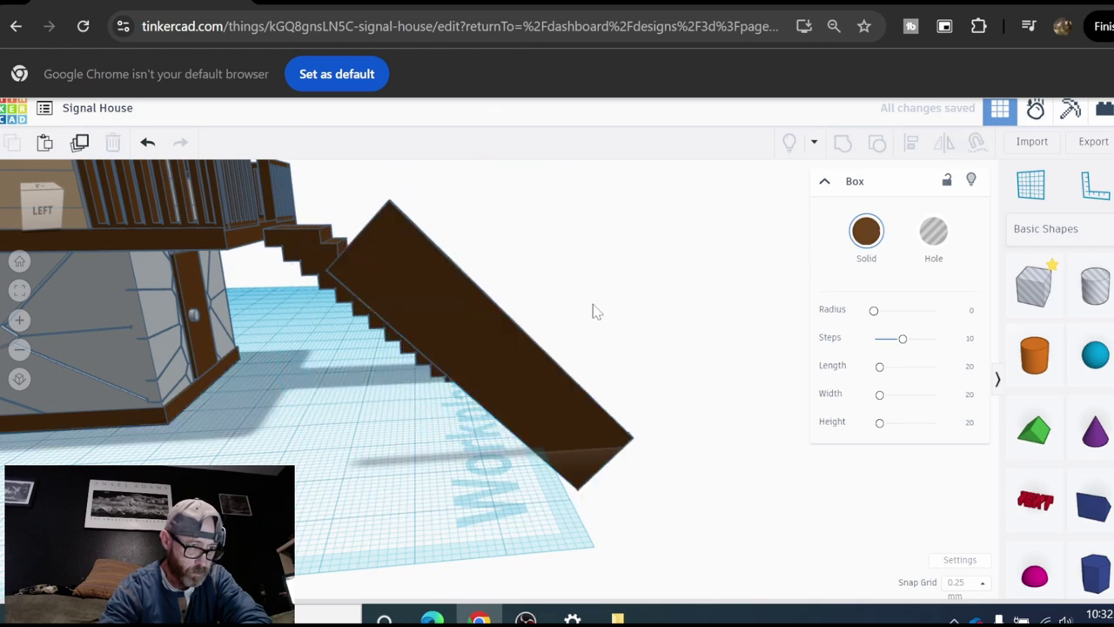
Step: Raise the slanted railing plank out of the ground and set its lowest corner on the workplane
mouse_move(459, 409)
right_down()
mouse_move(471, 372)
mouse_move(467, 392)
right_up()
click(468, 407)
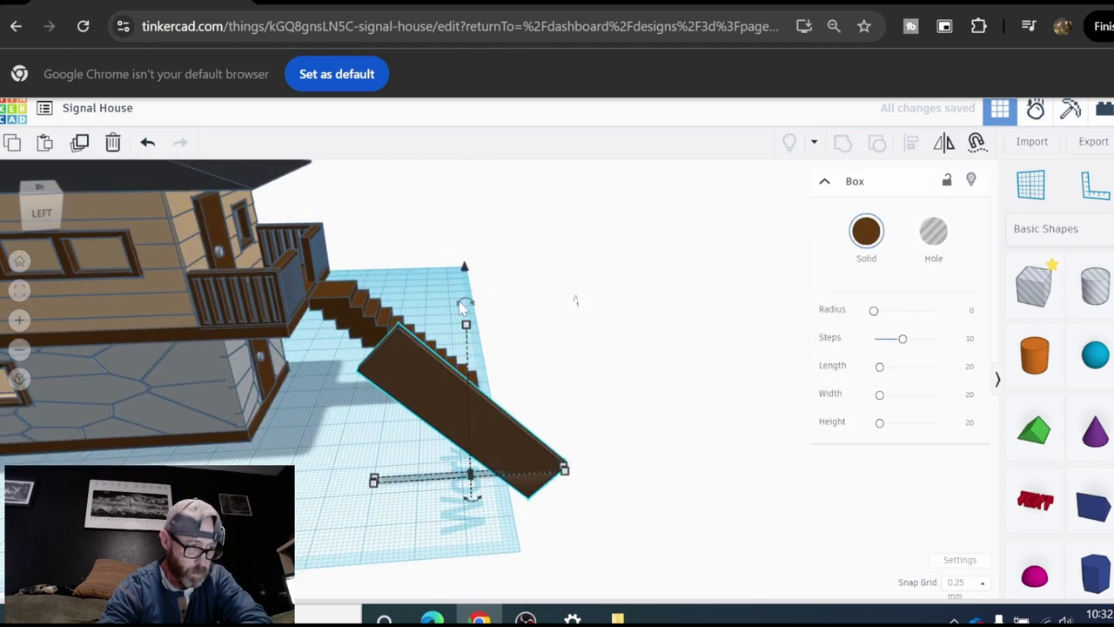
drag(464, 266, 462, 214)
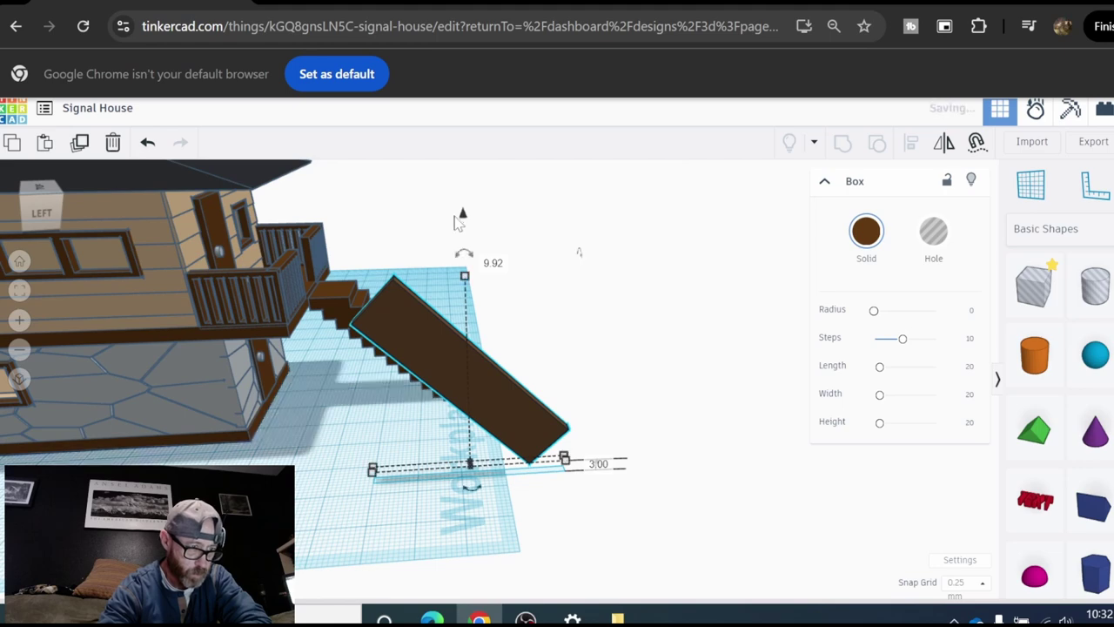
key(d)
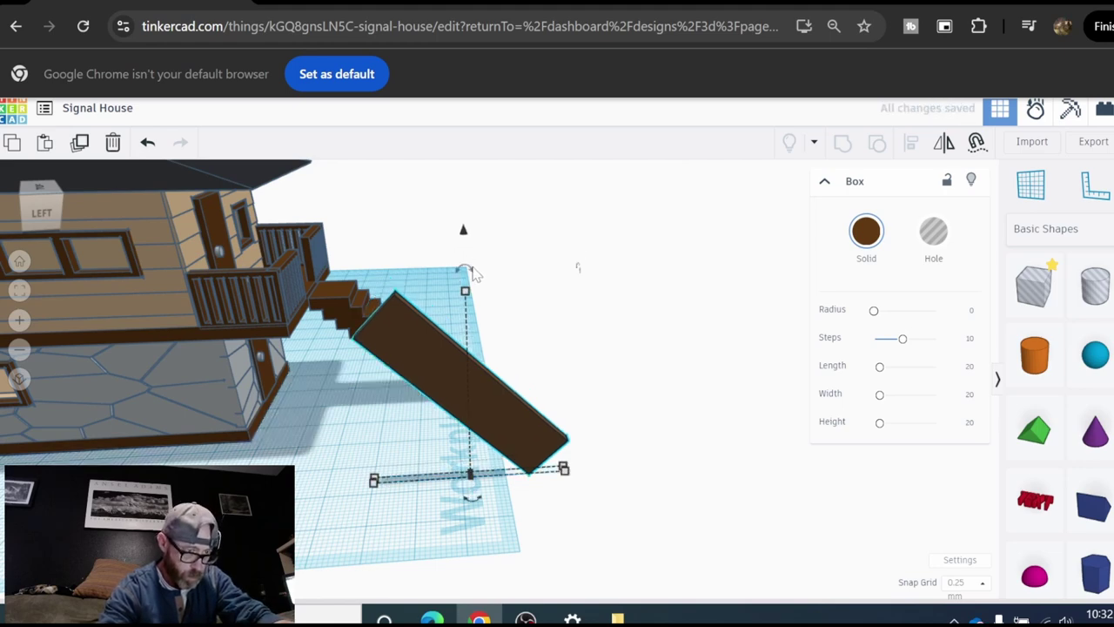
click(427, 503)
Step: Add a hole box beside the slanted plank and size it 1.5 mm wide and 12 mm high
right_drag(428, 503, 472, 495)
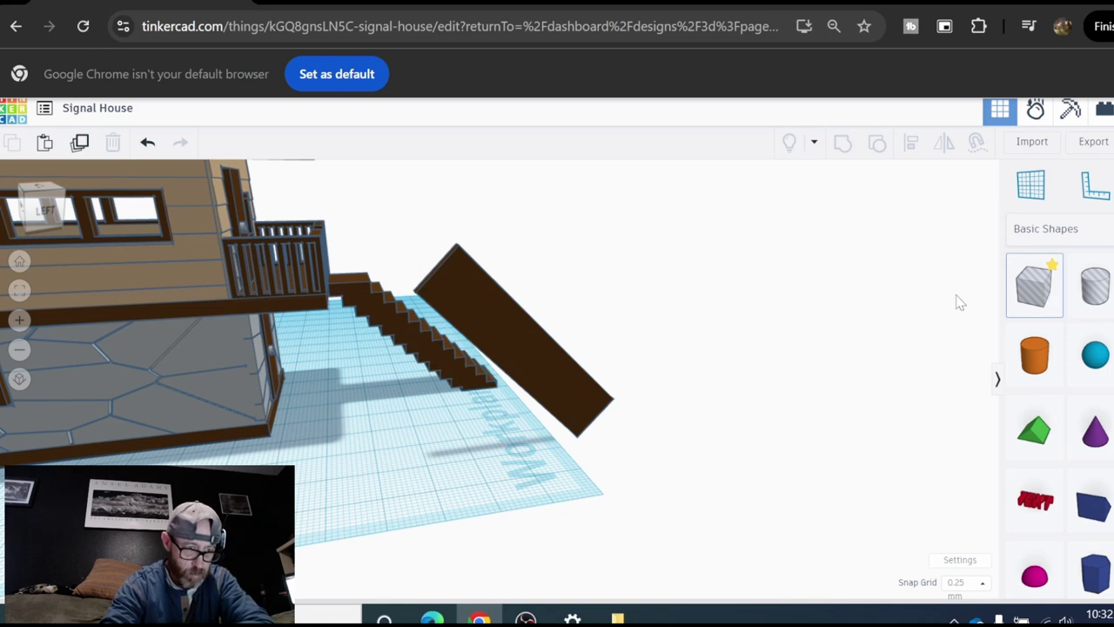
click(573, 495)
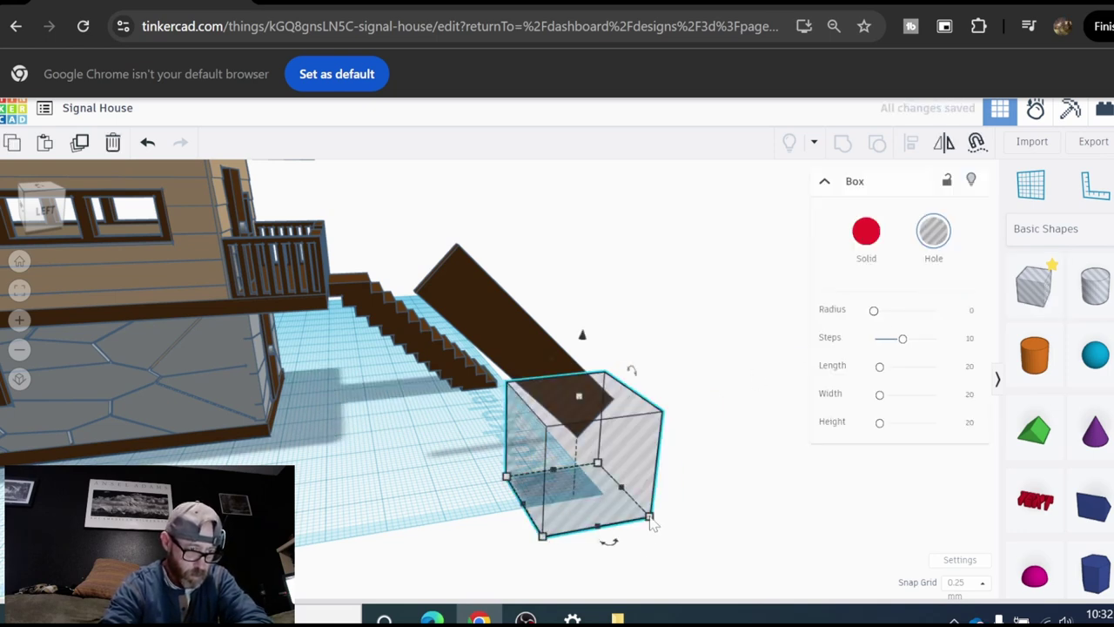
click(650, 517)
click(610, 542)
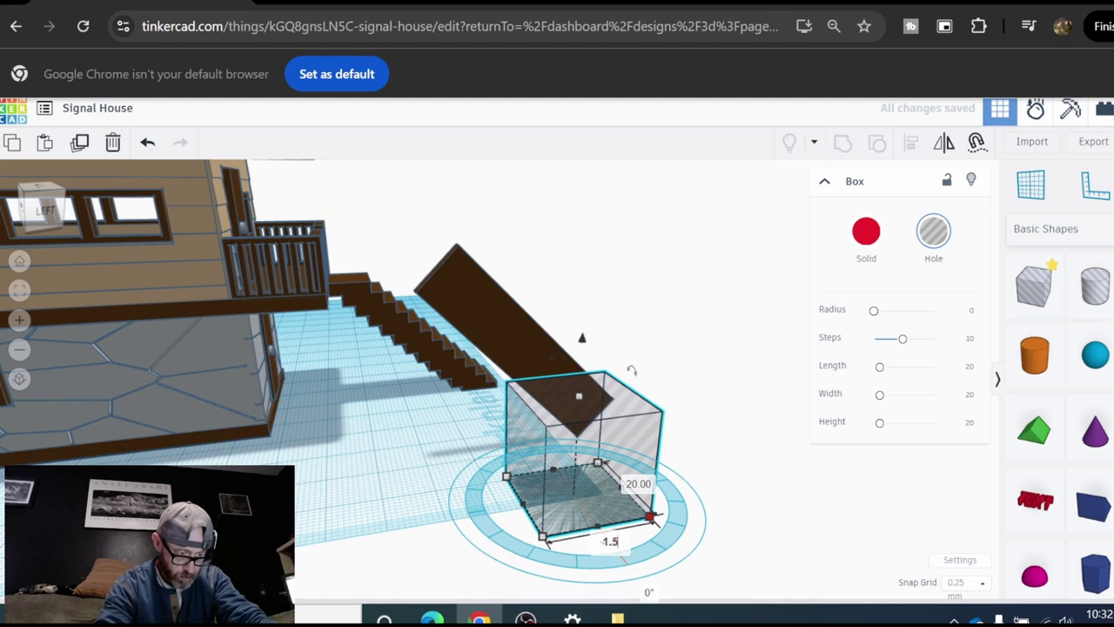
text(1.5)
key(Return)
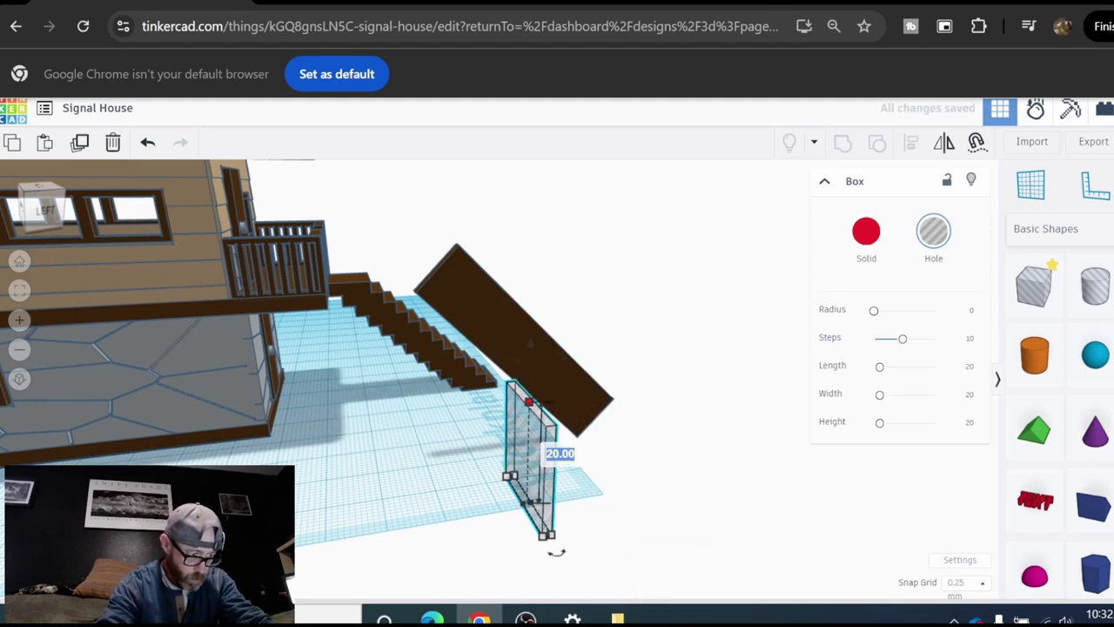
key(Return)
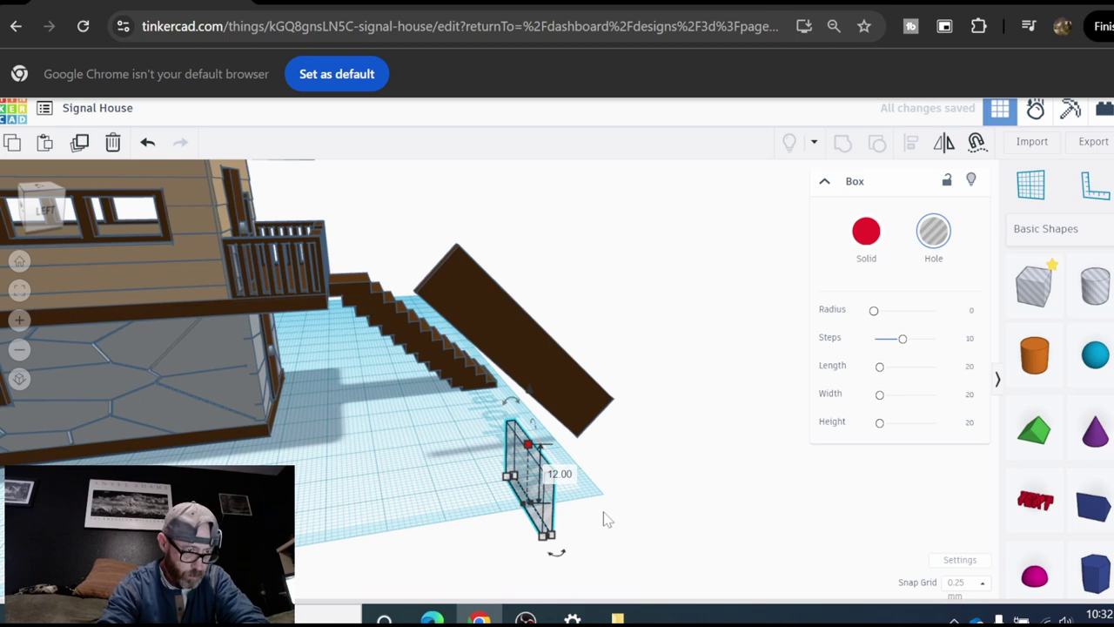
click(603, 516)
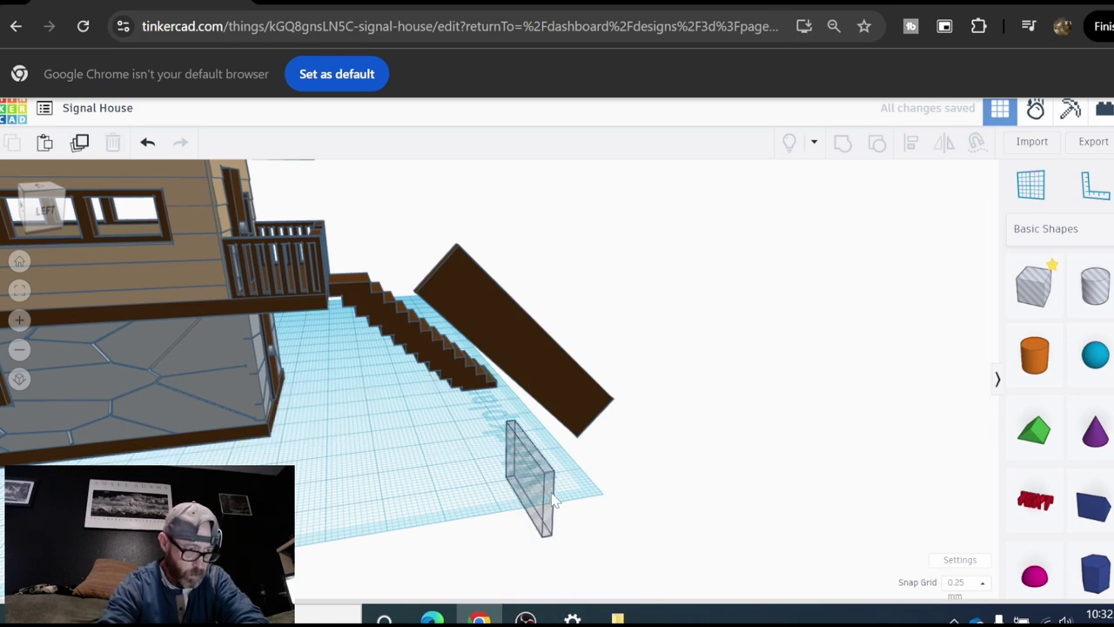
Step: Move the thin hole box to the slanted railing plank and raise it 23.75 mm
drag(554, 502, 517, 442)
right_drag(549, 438, 492, 450)
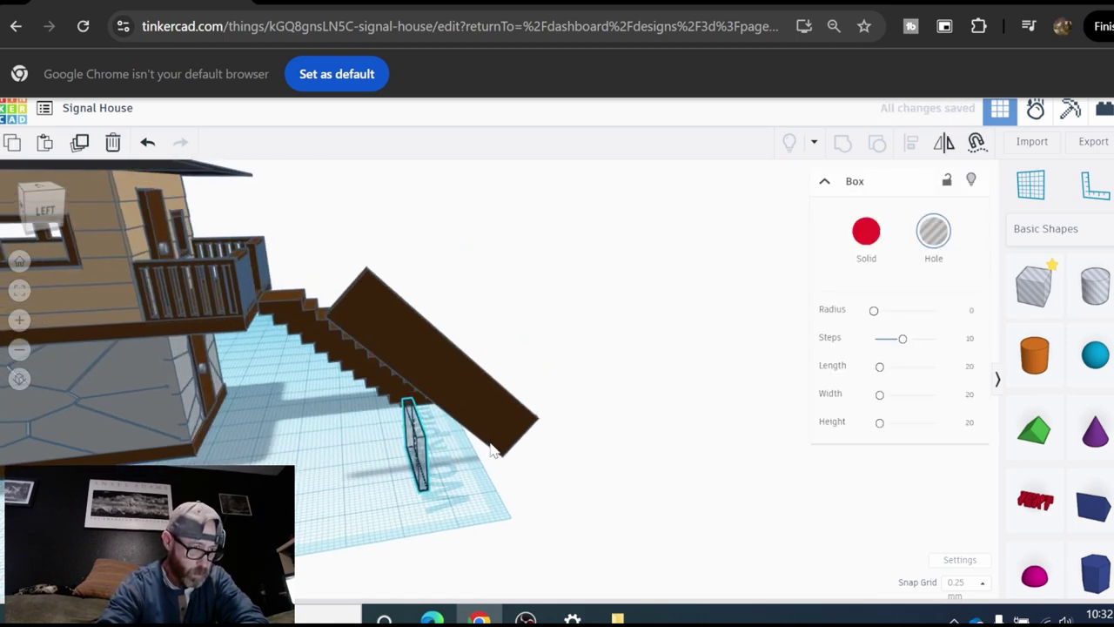
drag(409, 368, 388, 251)
scroll(407, 300, up, 3)
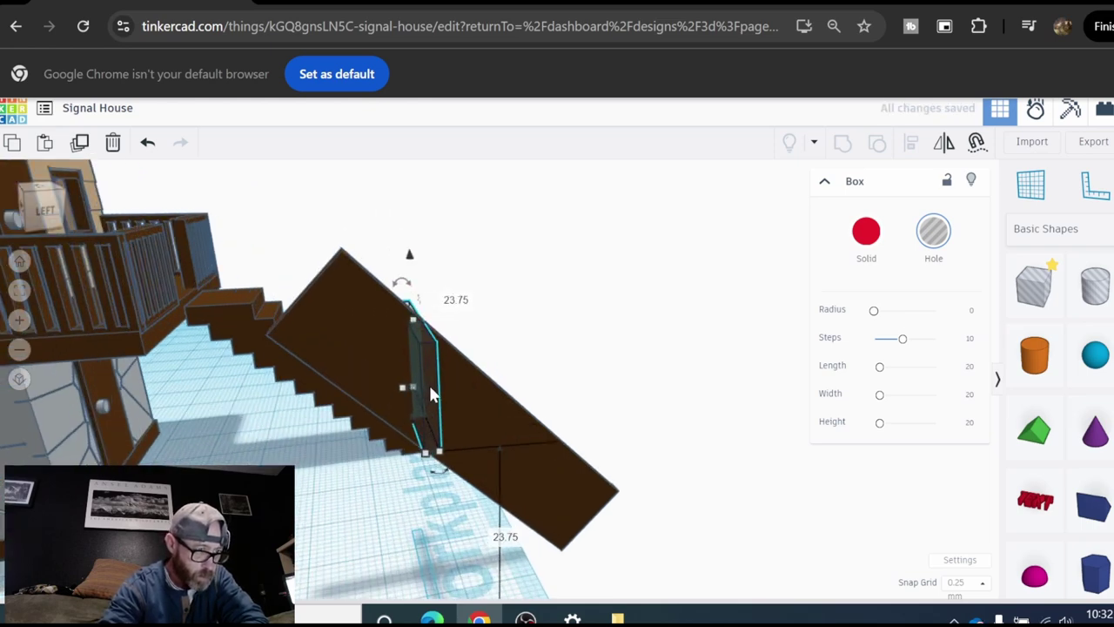
Step: Move the thin hole box to the slanted plank's upper end and raise it 5.75 mm
drag(428, 382, 355, 383)
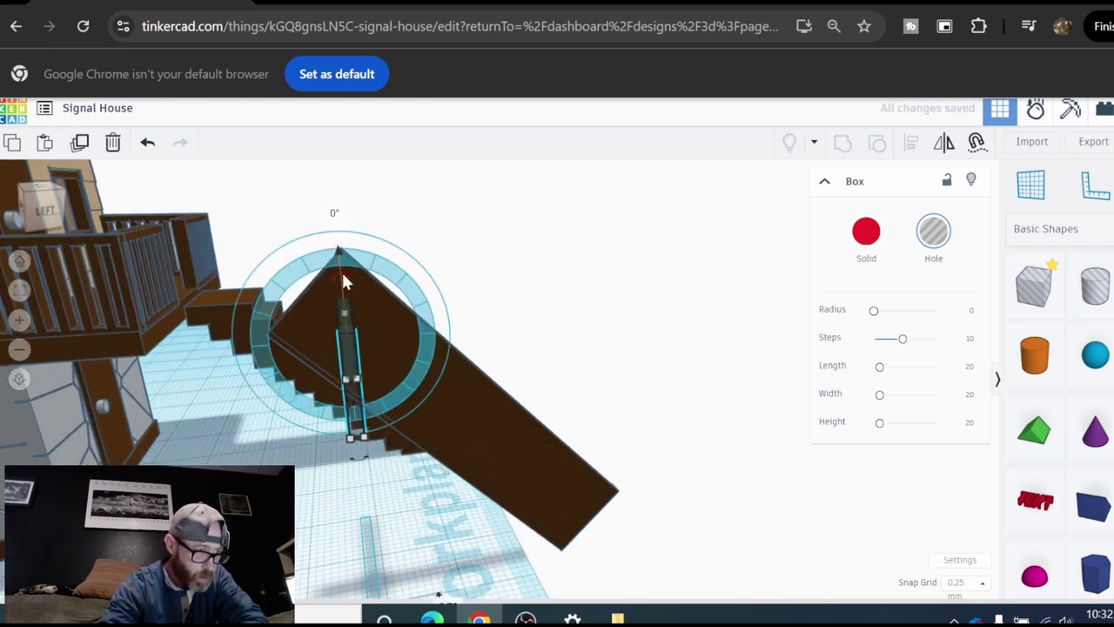
drag(345, 312, 336, 206)
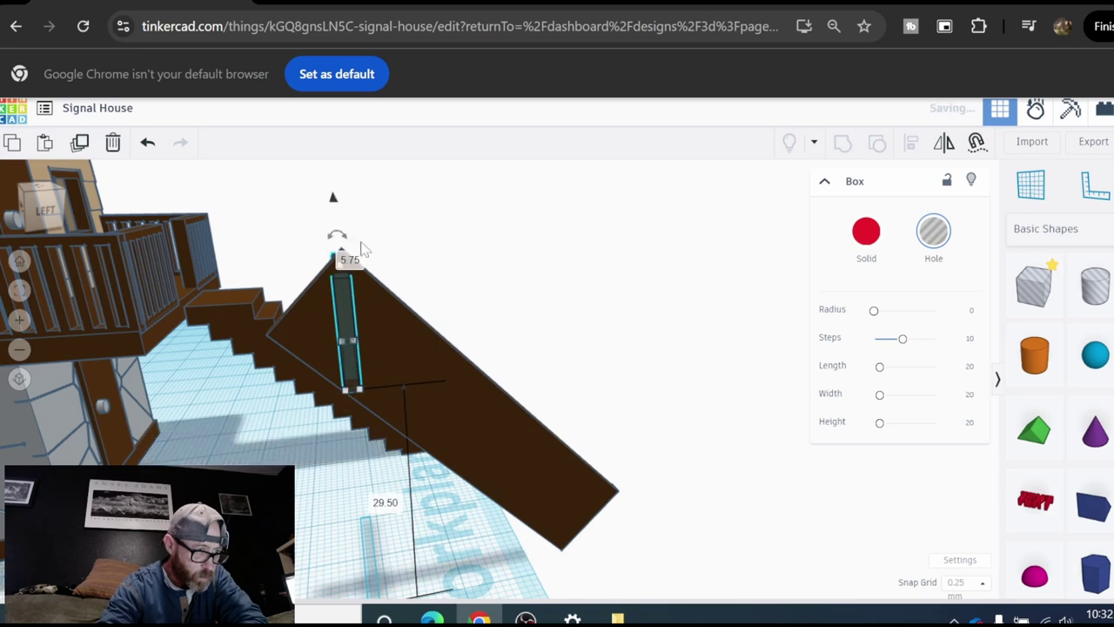
scroll(383, 287, up, 3)
right_drag(372, 331, 373, 357)
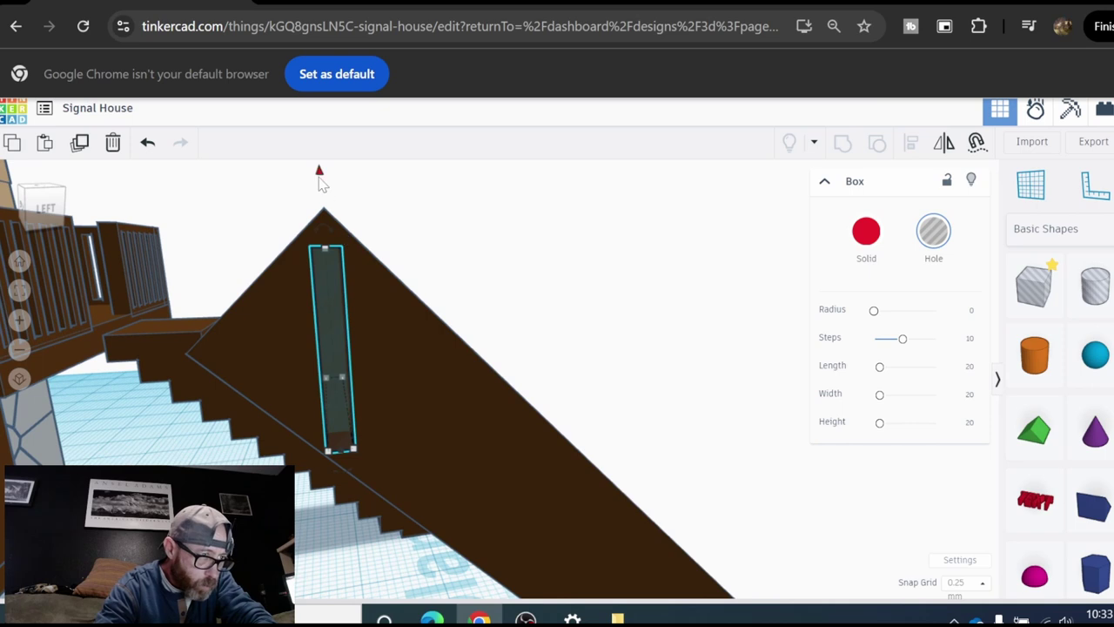
drag(320, 175, 324, 176)
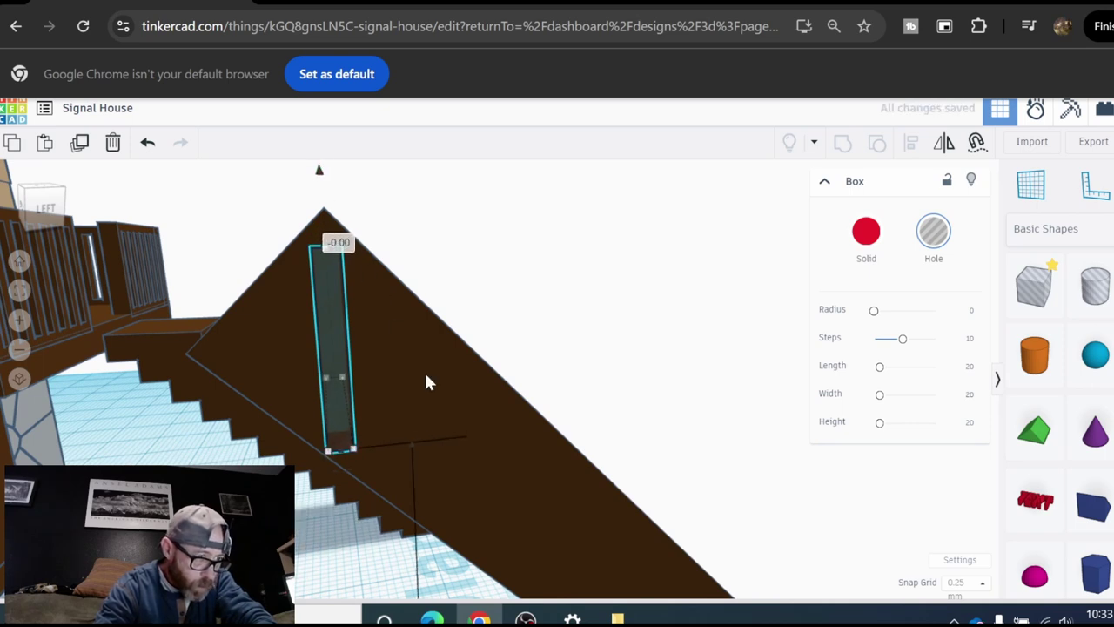
scroll(425, 374, down, 3)
click(470, 342)
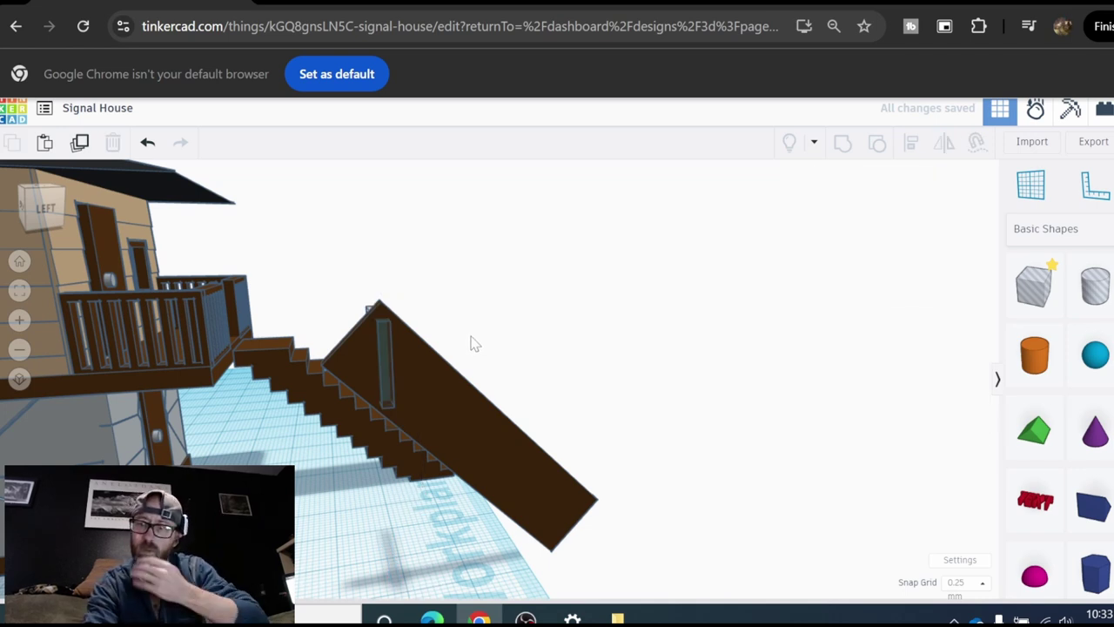
Step: Duplicate the thin hole box, lower the copy and shift it down the slope, leaving a baluster-width gap between the two
scroll(356, 361, up, 4)
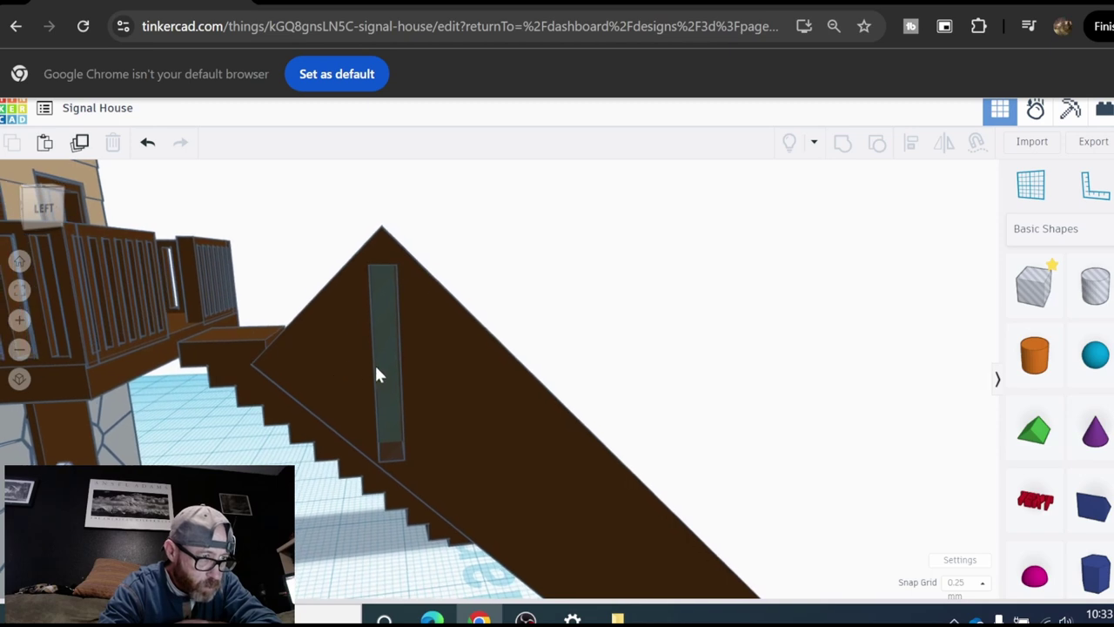
click(383, 372)
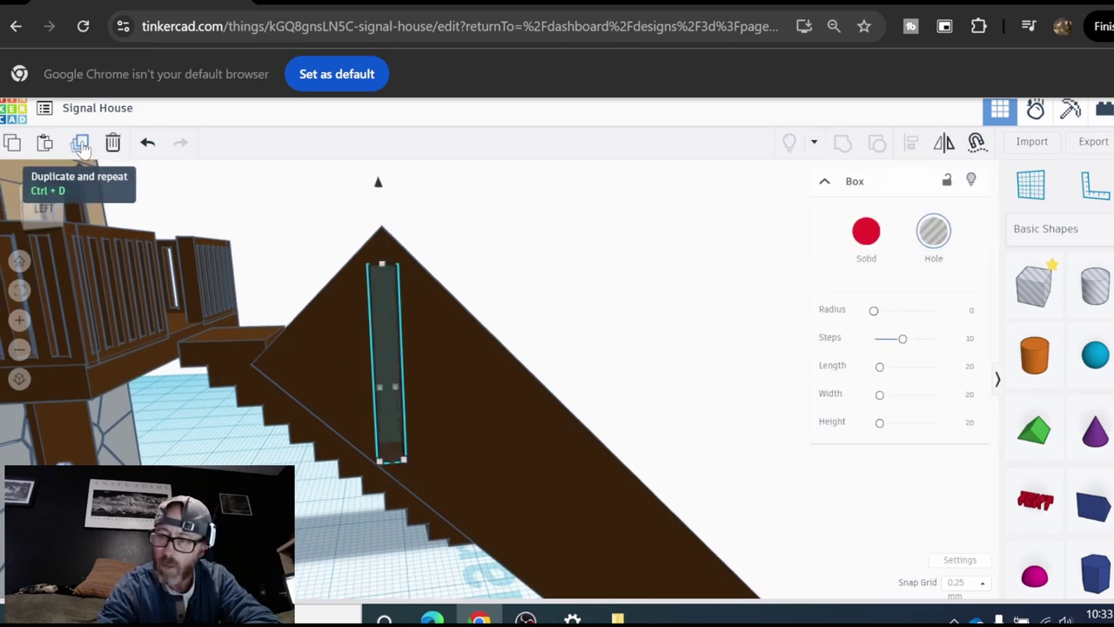
click(79, 145)
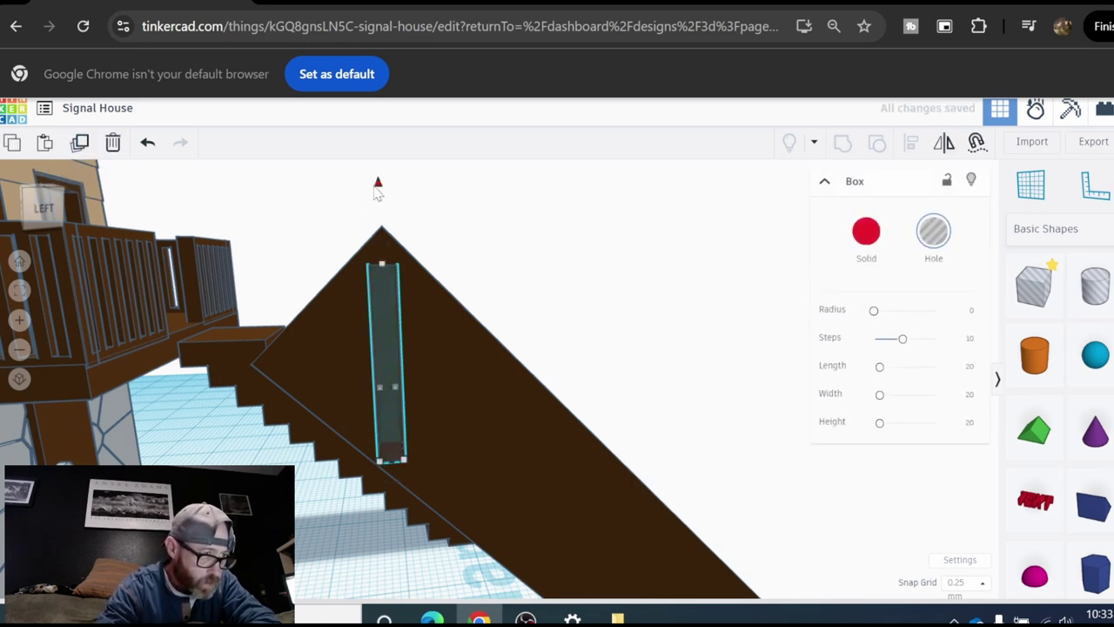
drag(378, 186, 388, 220)
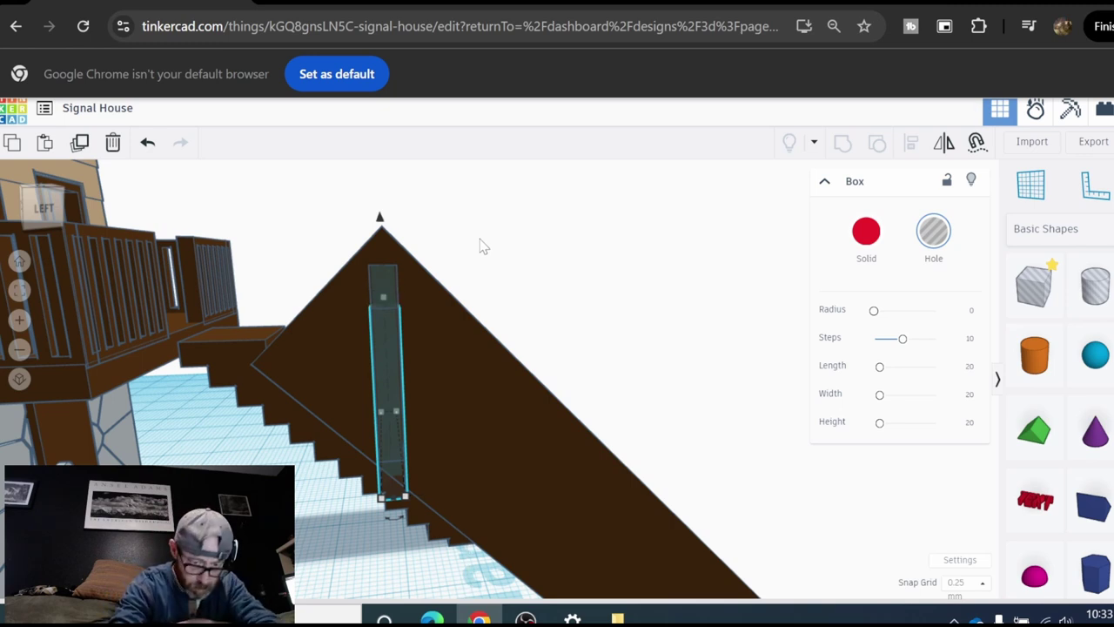
key(Right)
key(Right)
key(Right)
key(Right)
key(Right)
key(Right)
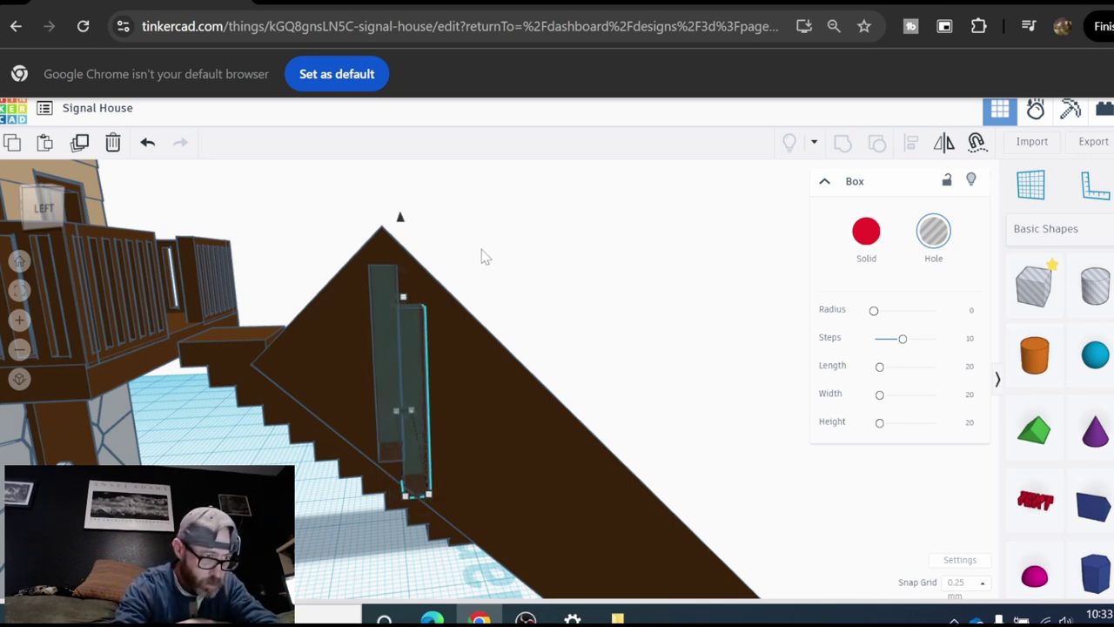
key(Right)
key(Right)
key(Right)
key(Right)
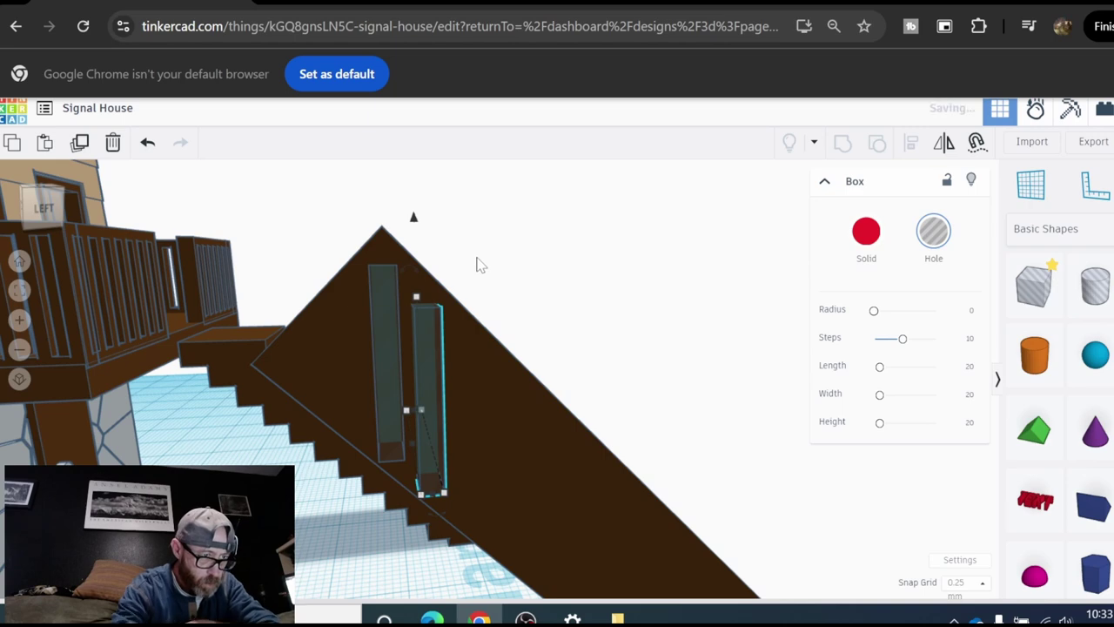
Step: Repeat the offset duplication until hole boxes run down the slanted plank to its lower end
scroll(547, 290, down, 3)
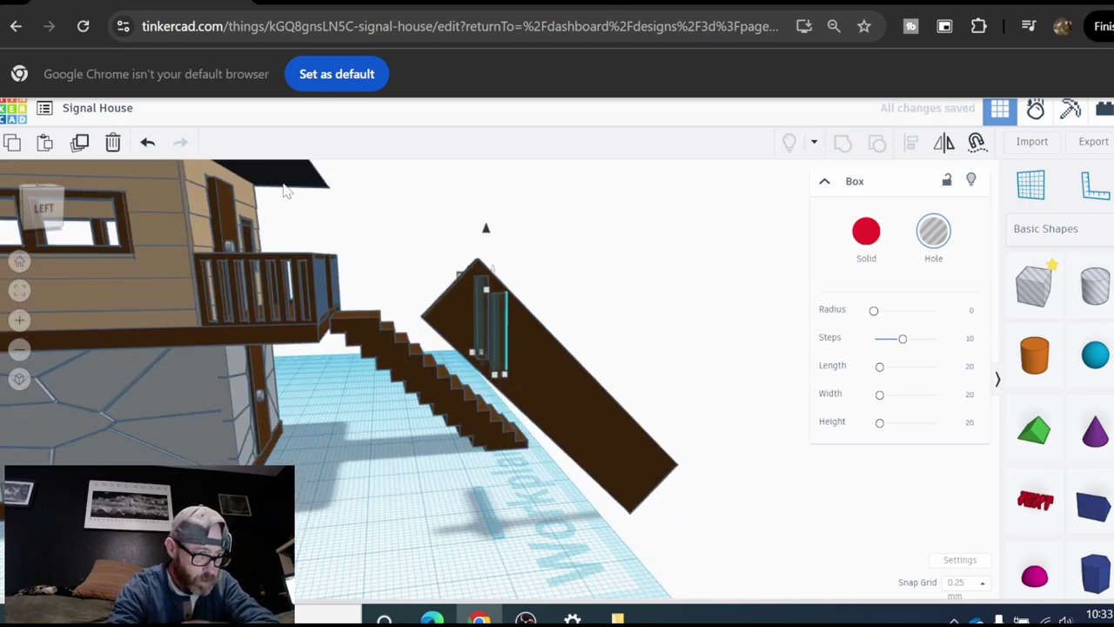
click(80, 144)
click(80, 144)
click(80, 143)
click(80, 143)
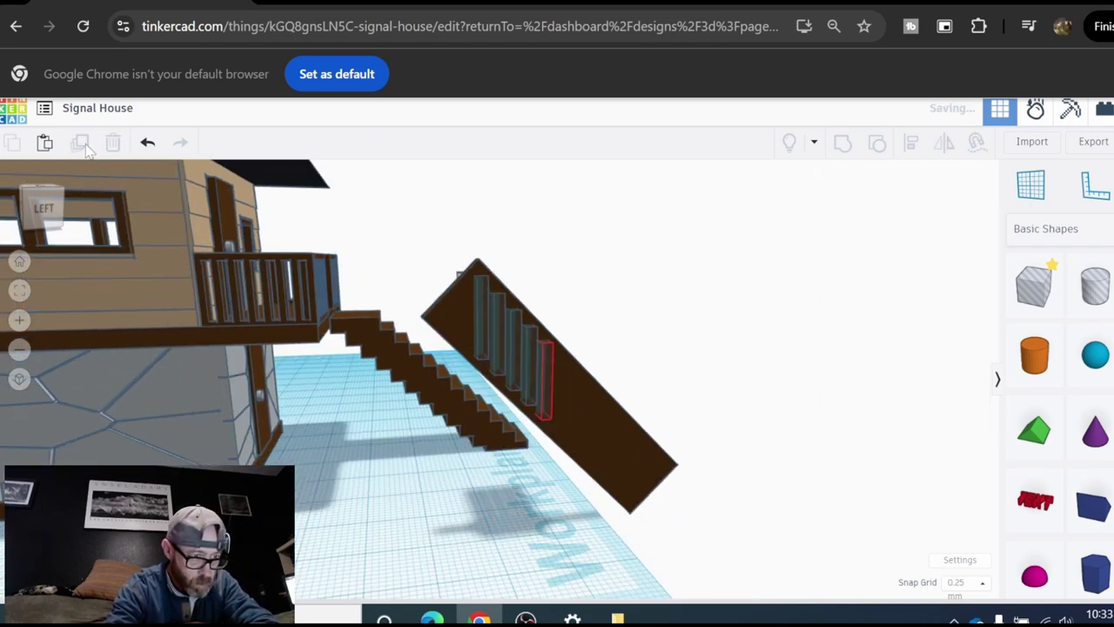
click(80, 144)
click(80, 144)
click(80, 143)
click(80, 144)
click(80, 143)
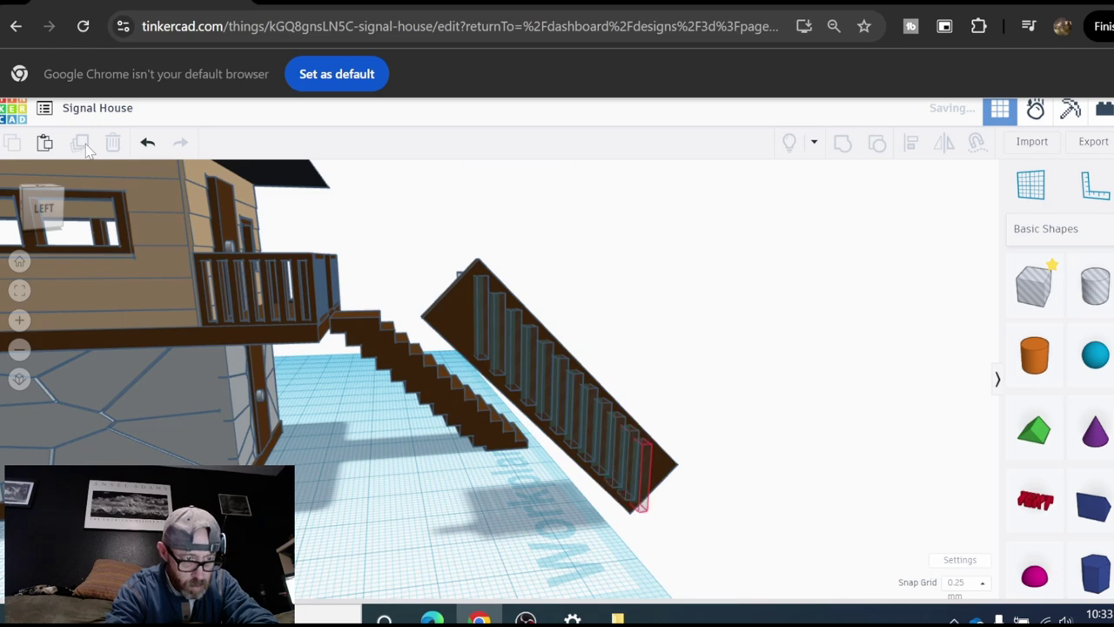
scroll(696, 498, up, 2)
scroll(684, 490, up, 3)
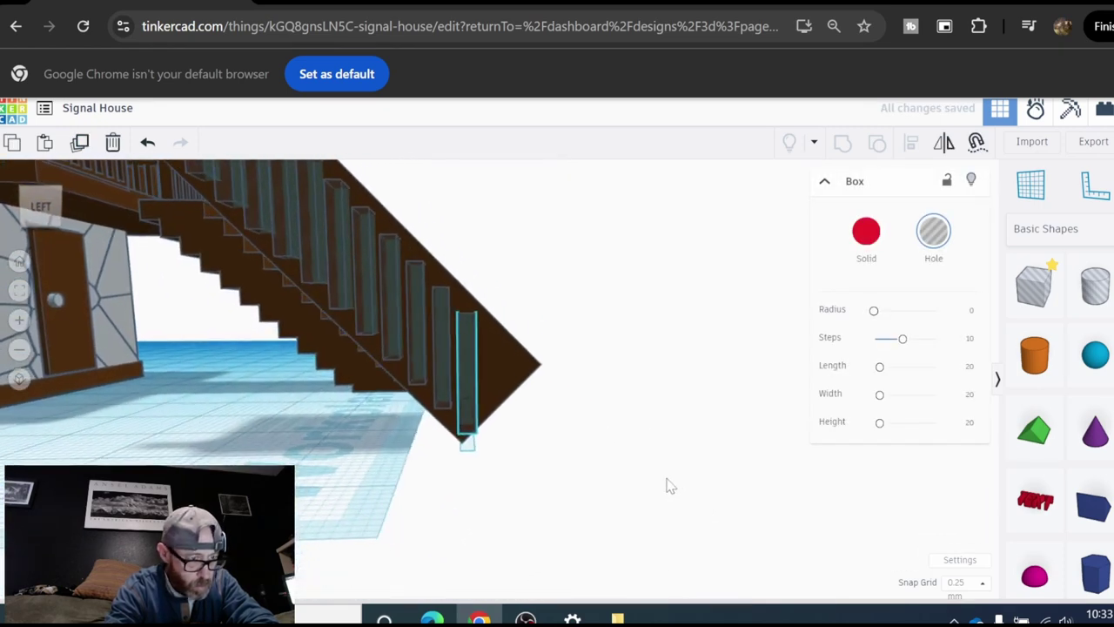
Step: Select the lowest hole box and undo the last change to the railing cutouts
click(610, 471)
click(469, 383)
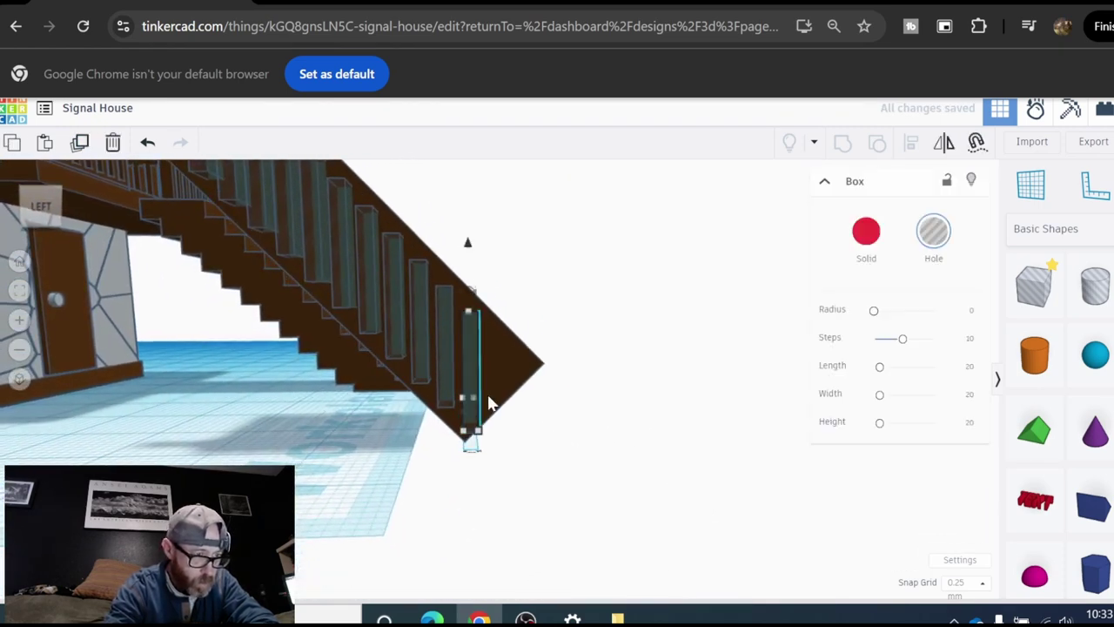
key(ctrl+z)
Step: Examine the two large hole boxes positioned to trim the slanted railing plank's upper and lower ends
right_drag(645, 480, 440, 461)
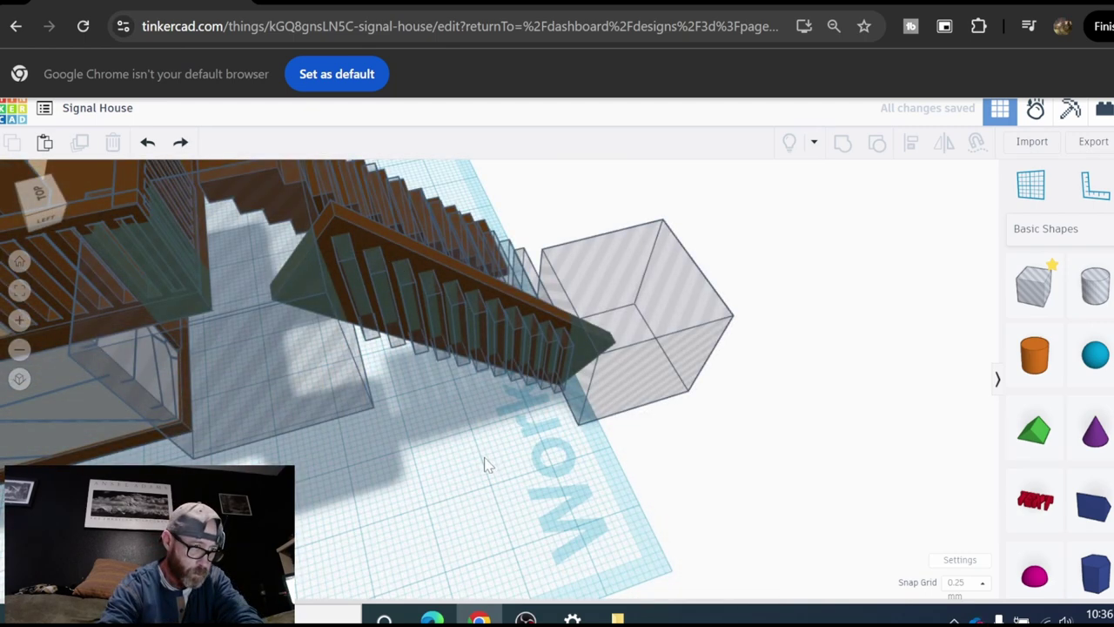
scroll(484, 461, down, 3)
click(371, 405)
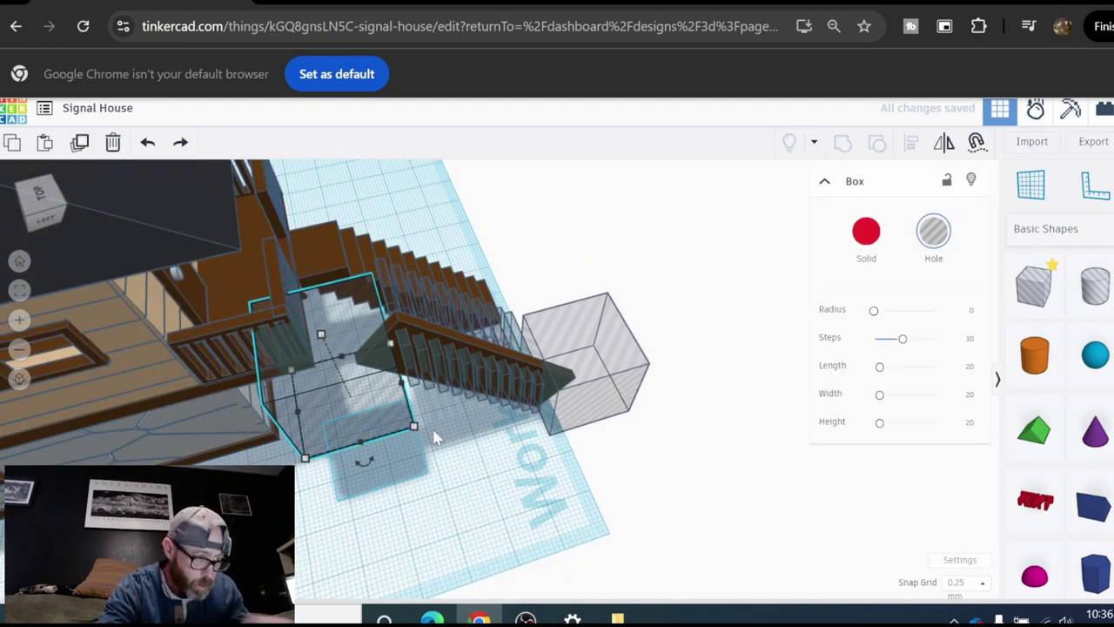
shift+click(589, 383)
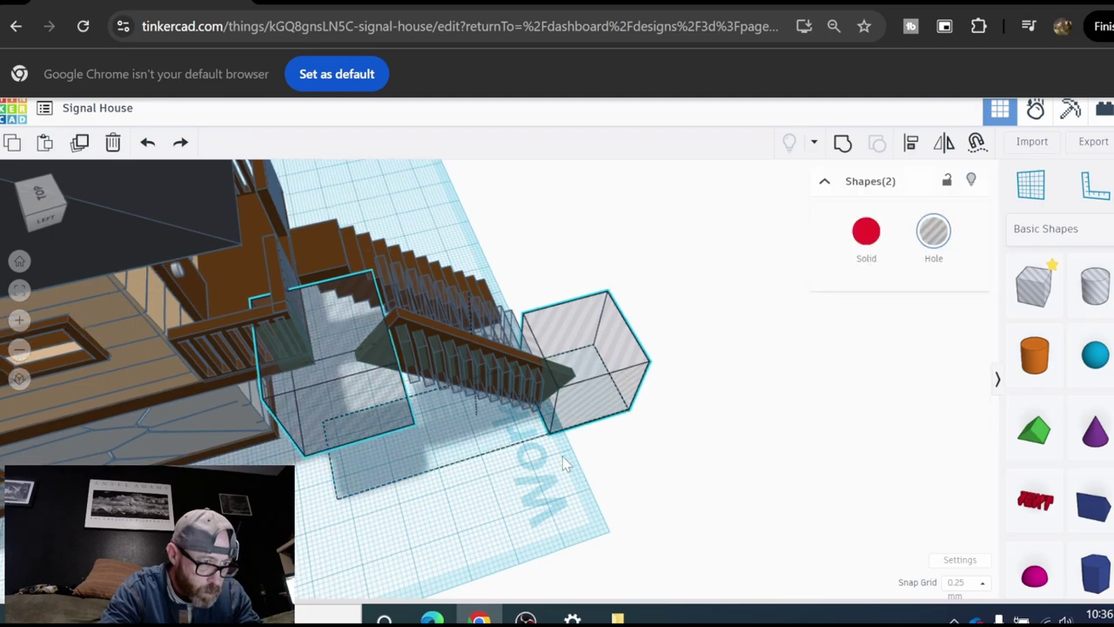
right_drag(562, 456, 623, 326)
scroll(395, 237, up, 3)
middle_drag(623, 326, 702, 515)
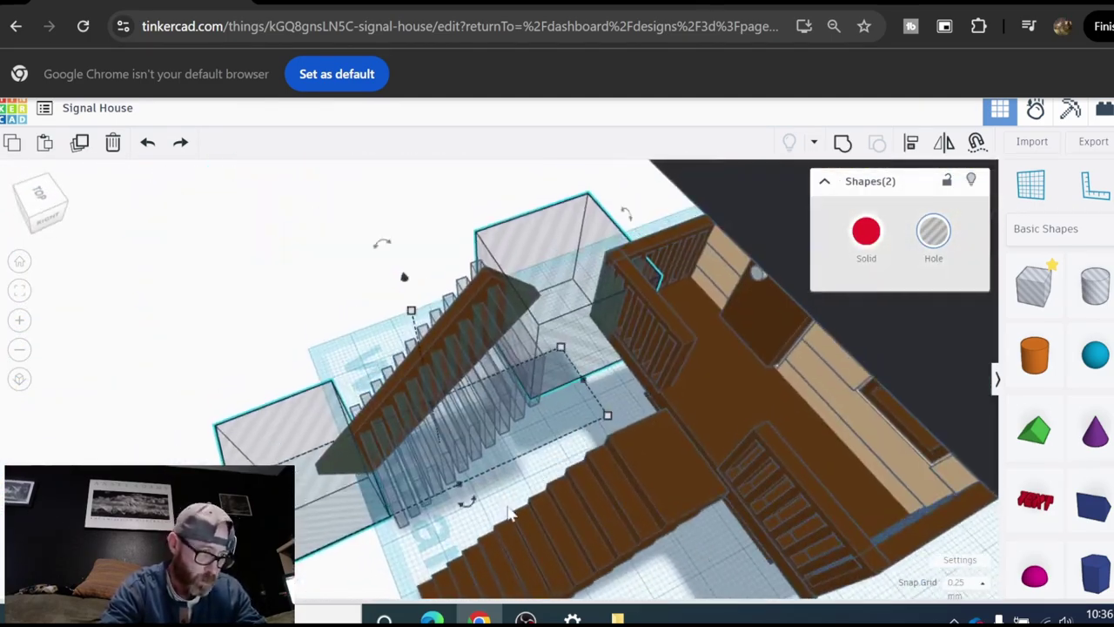
right_drag(501, 500, 583, 520)
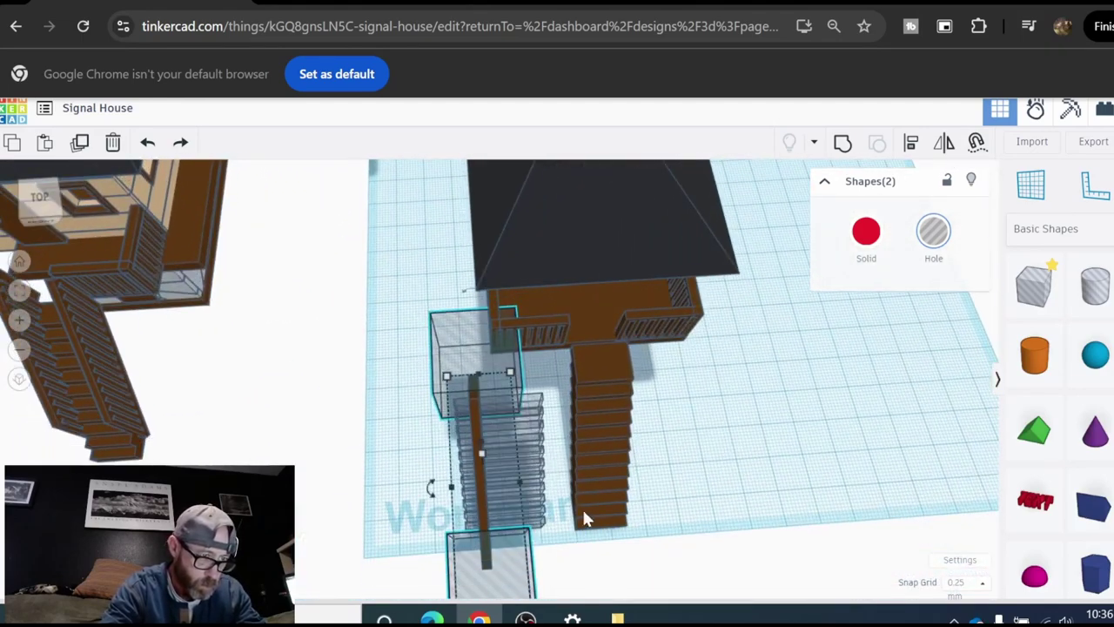
Step: Group the slanted plank with all its slot holes and both end-trimming hole boxes to cut the railing
click(395, 404)
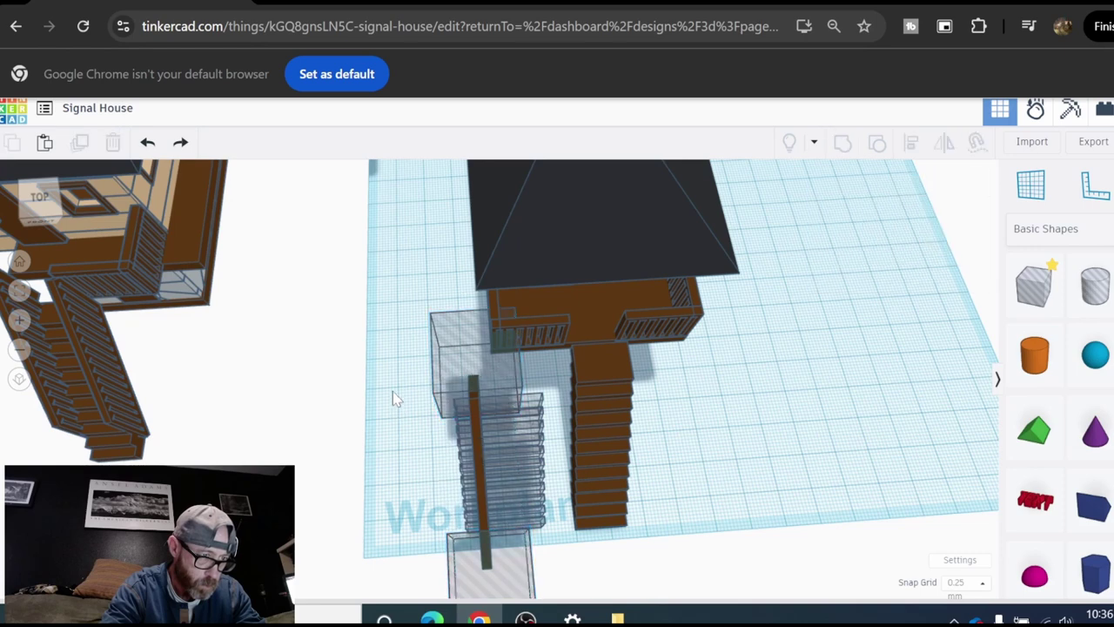
drag(524, 577, 526, 578)
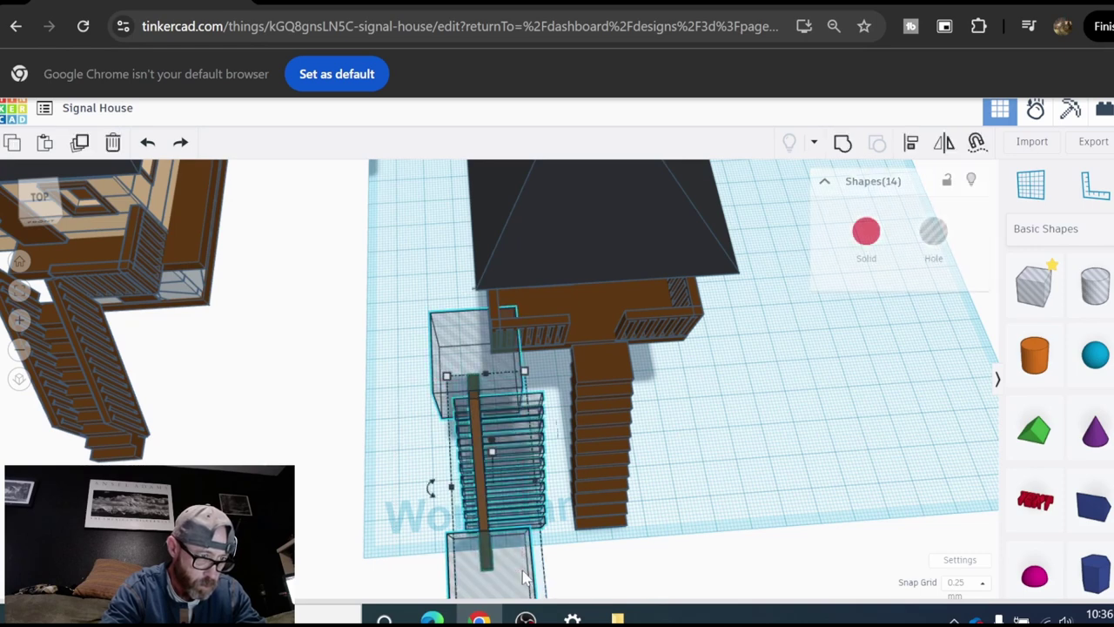
click(843, 144)
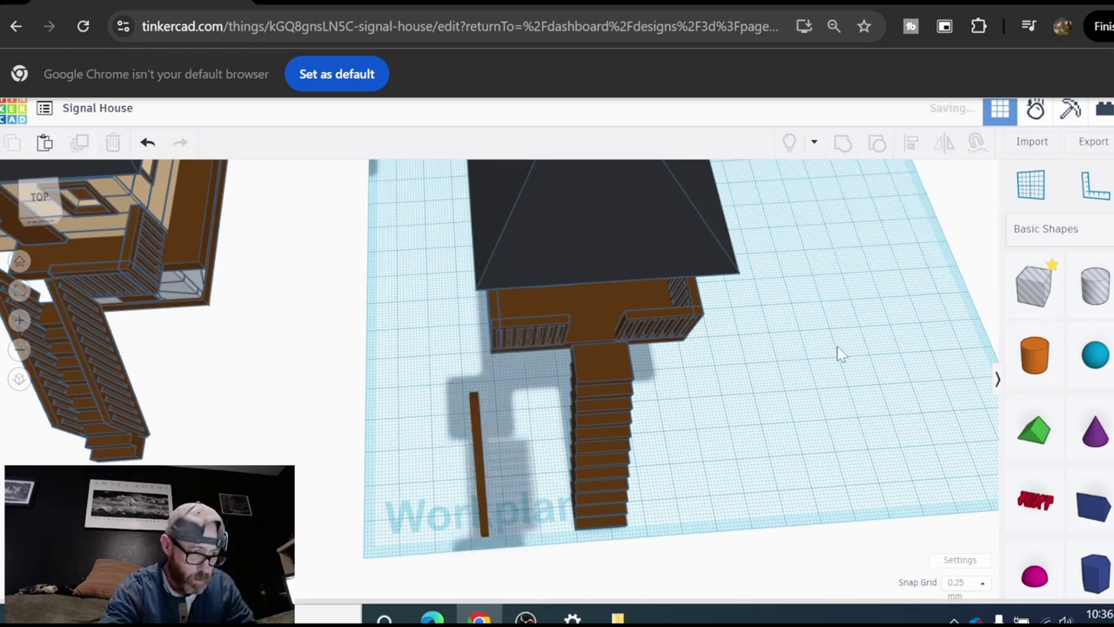
click(522, 528)
Step: Move the finished railing onto the near side of the balcony staircase and raise it 6.25 mm
scroll(521, 524, up, 2)
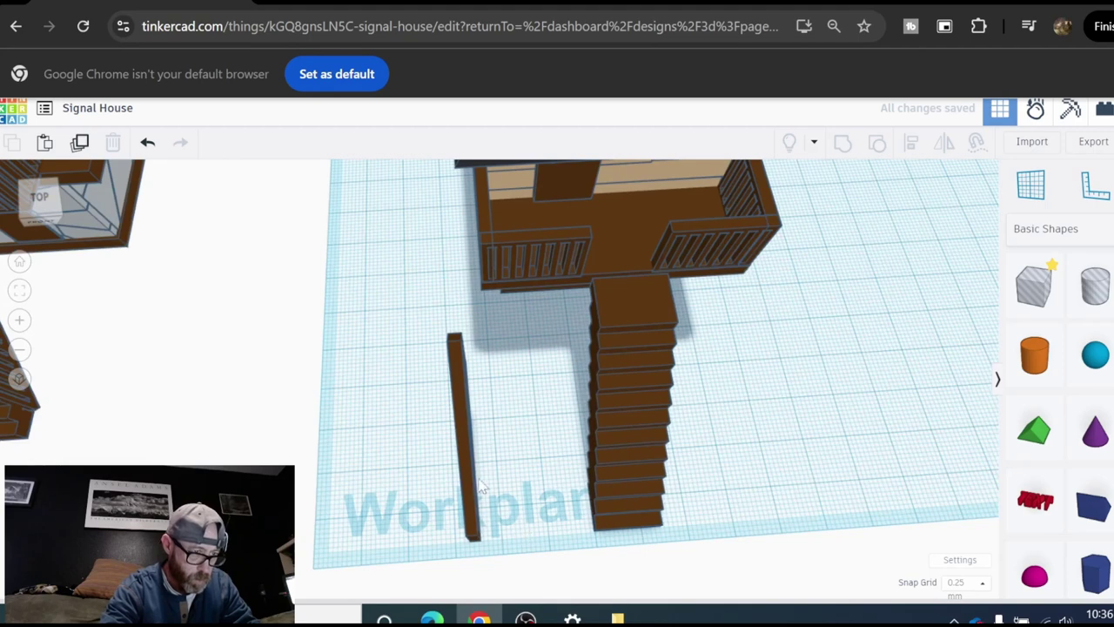
drag(485, 479, 609, 455)
right_drag(609, 456, 701, 548)
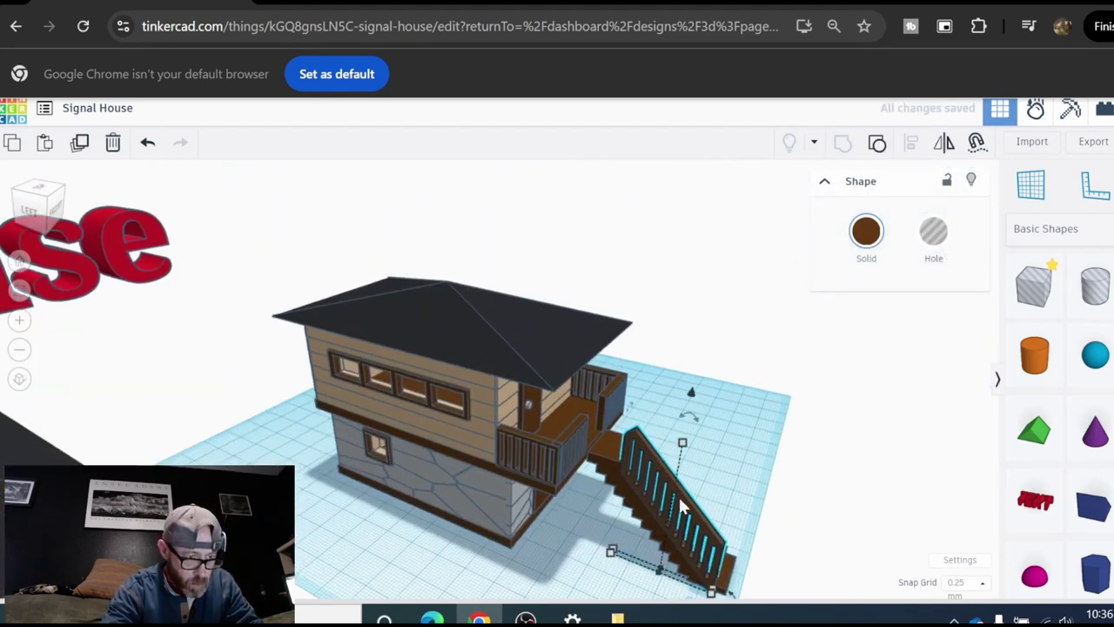
drag(680, 501, 644, 430)
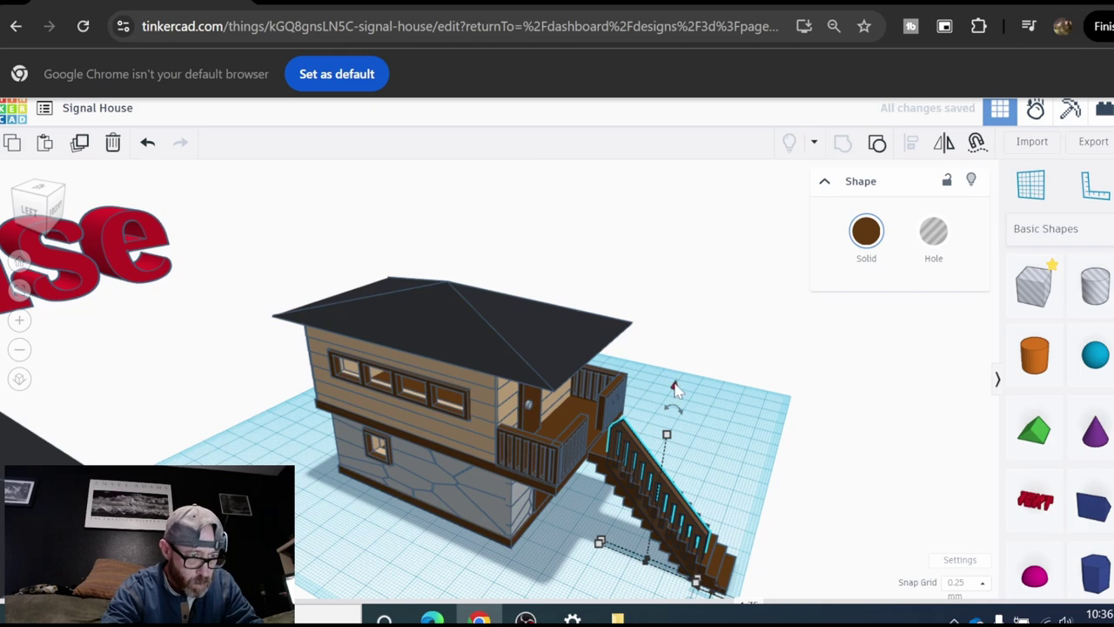
drag(677, 390, 677, 363)
Step: Shift the railing along the staircase's outer edge and lower it 1.75 mm
scroll(705, 492, up, 2)
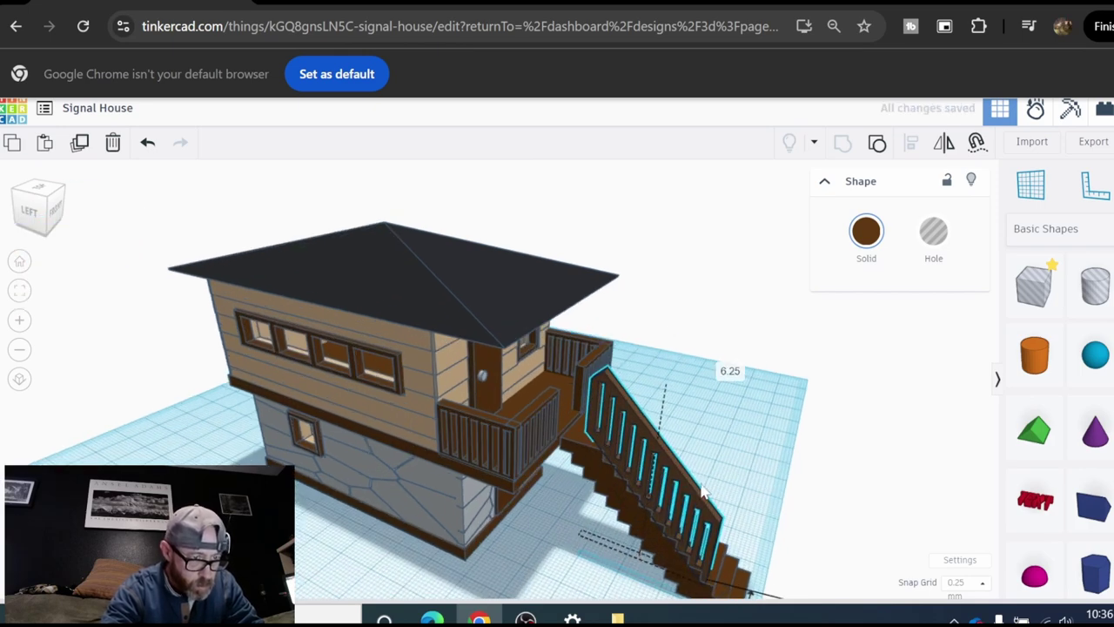
right_drag(701, 485, 666, 422)
drag(667, 422, 650, 446)
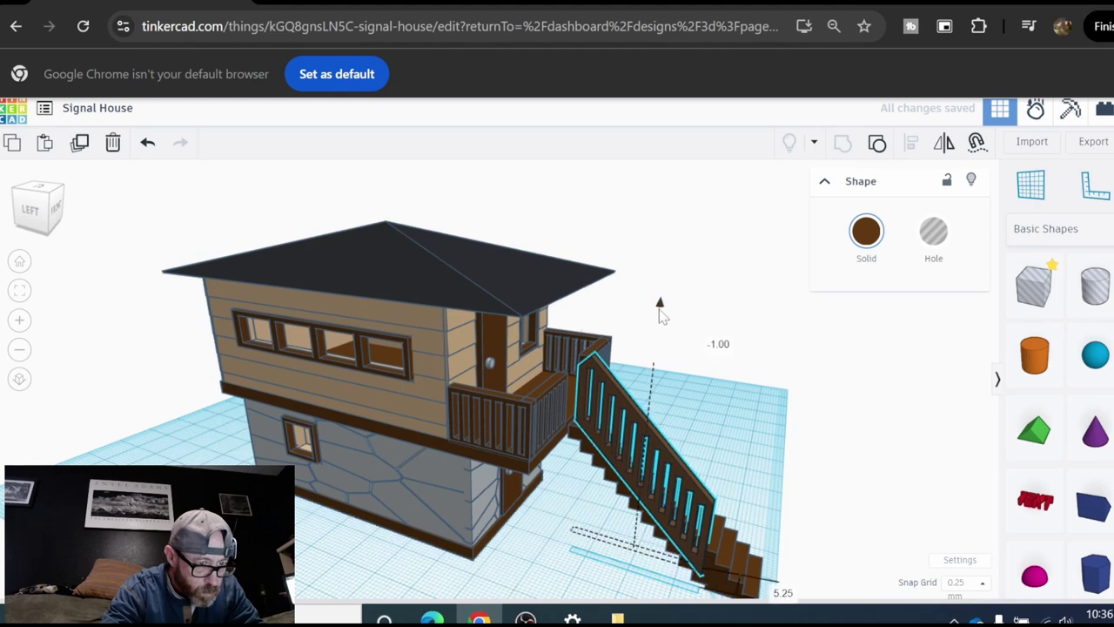
drag(660, 316, 661, 319)
scroll(637, 397, up, 5)
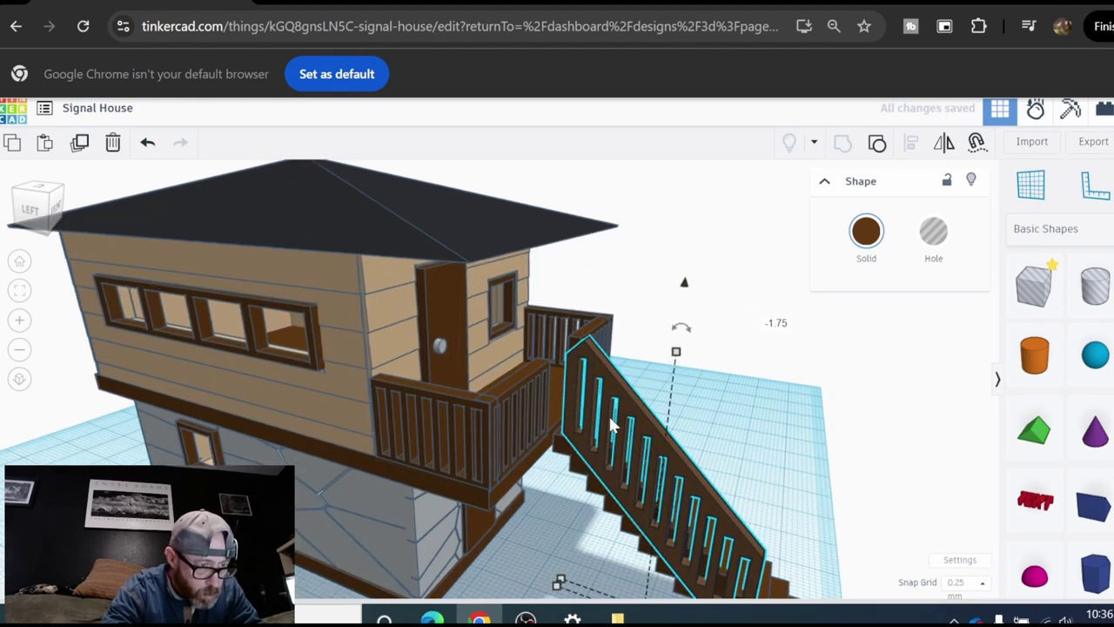
Step: Adjust the railing's height so its upper end lines up with the top of the balcony railing
right_drag(610, 424, 464, 465)
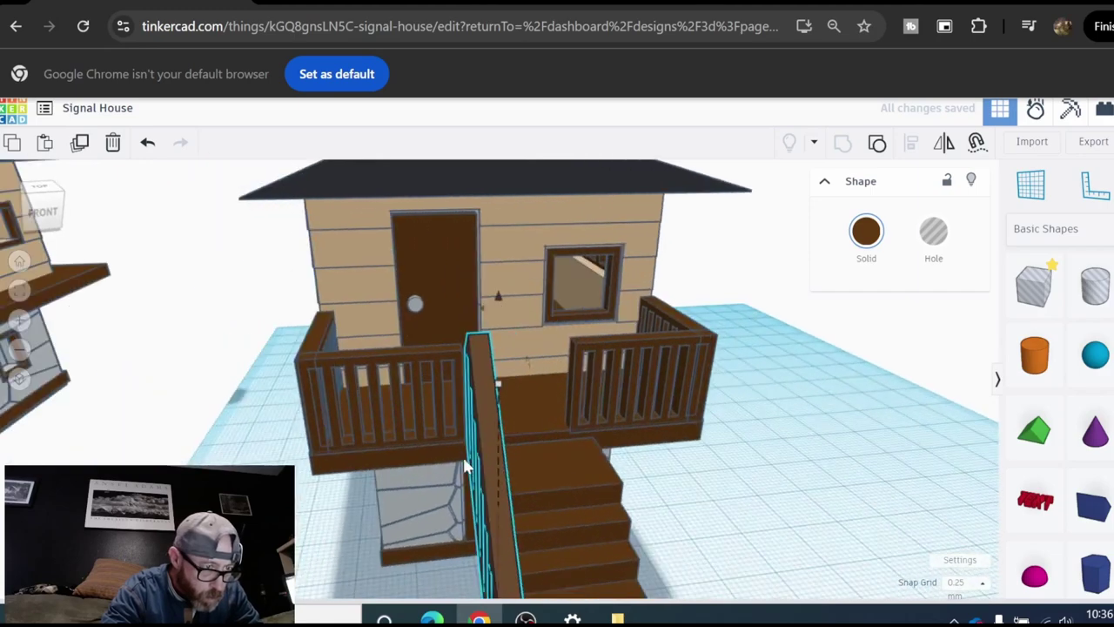
drag(508, 311, 507, 355)
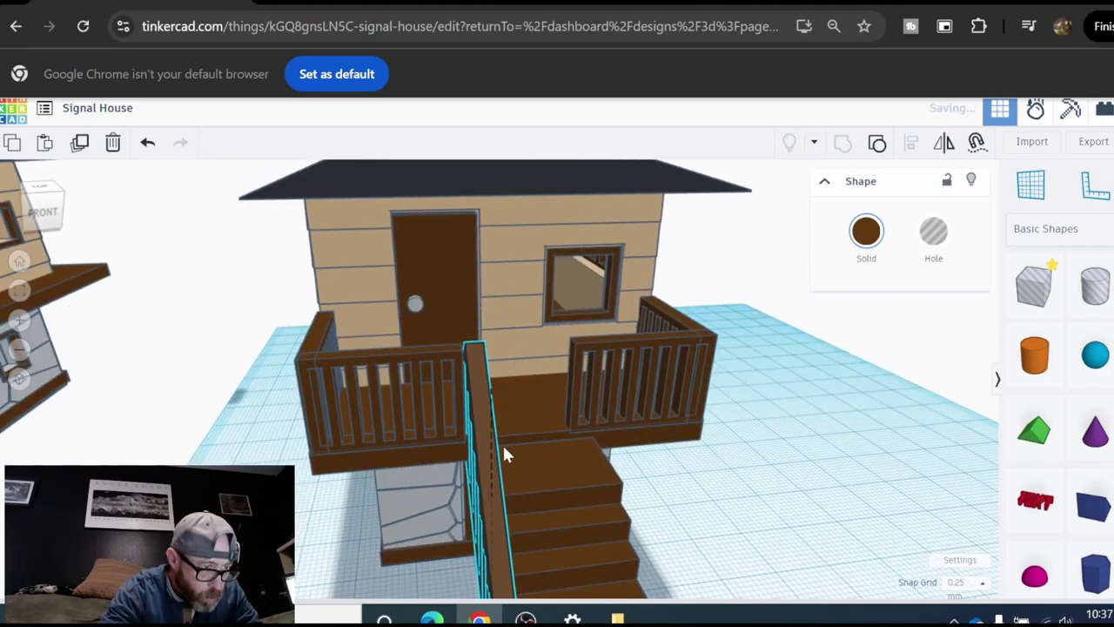
right_drag(502, 442, 349, 427)
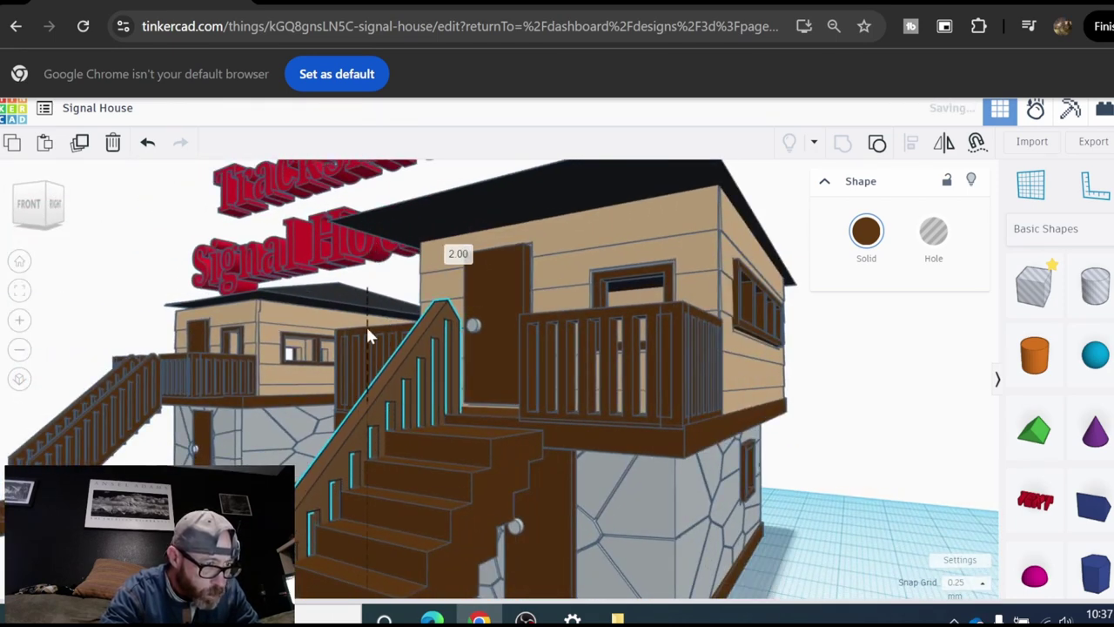
Step: Nudge the railing away from the balcony in the downhill direction of the stairs
right_drag(366, 324, 303, 355)
key(Left)
key(Left)
key(Left)
key(Left)
key(Left)
key(Left)
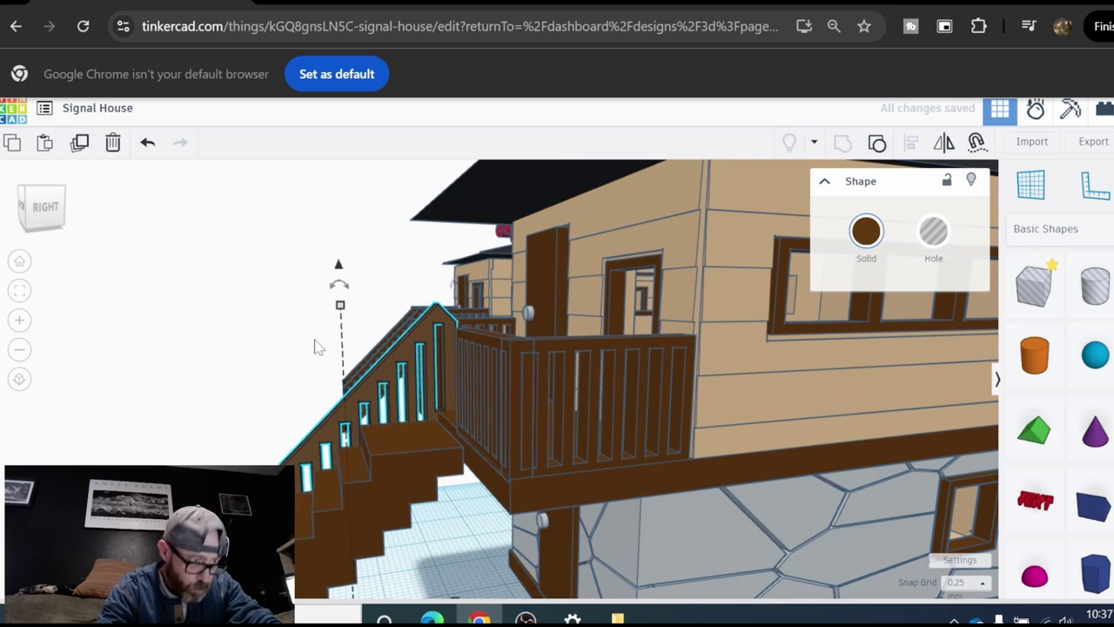
key(Left)
key(Left)
key(Left)
key(Left)
key(Left)
key(Left)
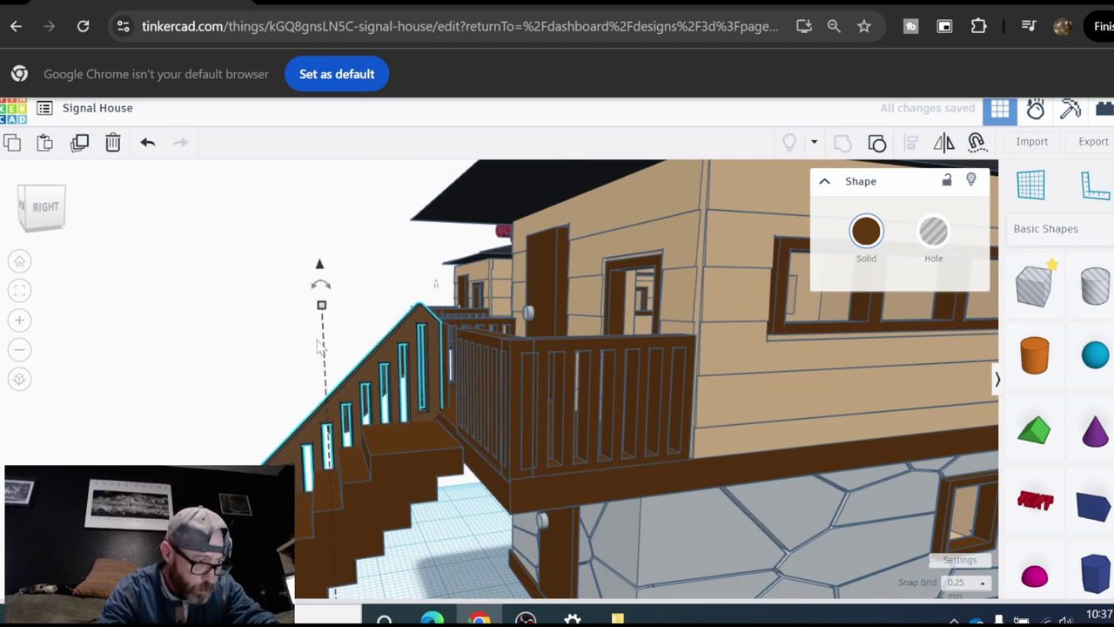
Step: Duplicate the stair railing and move the copy across to the opposite side of the staircase
click(228, 385)
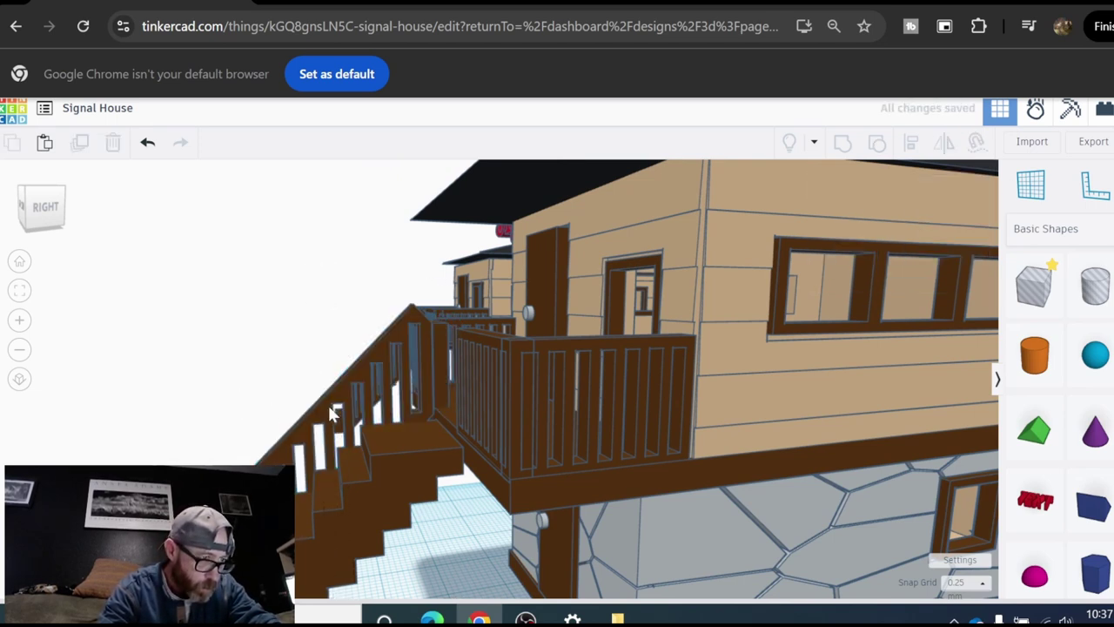
click(333, 414)
click(86, 145)
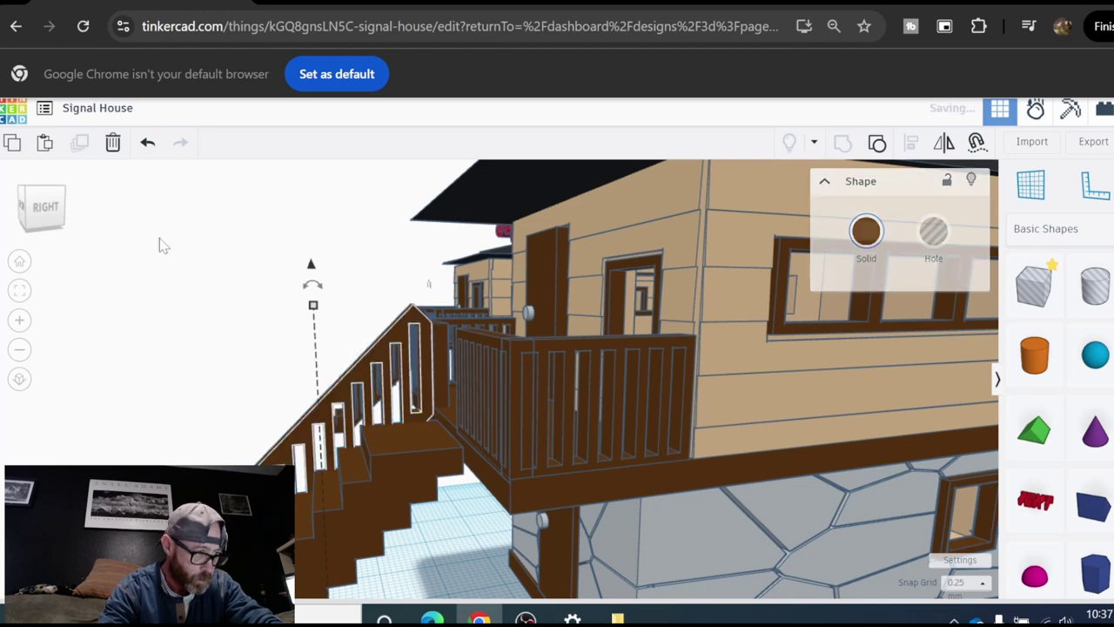
right_drag(160, 244, 515, 333)
scroll(515, 335, down, 3)
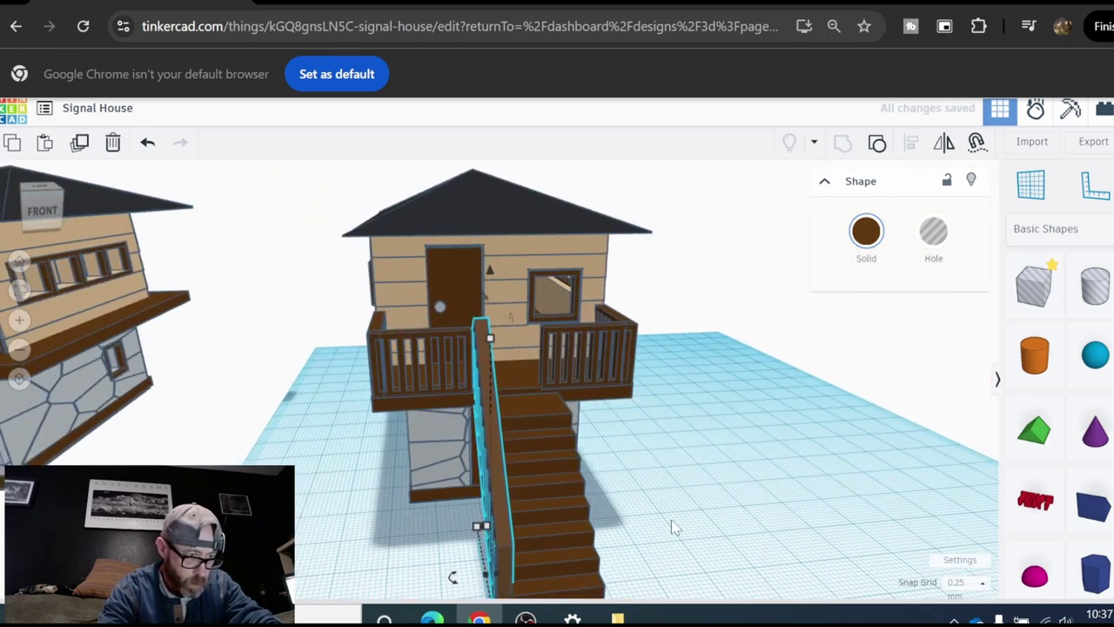
middle_drag(671, 520, 630, 448)
key(Right)
key(Right)
key(Right)
key(Right)
key(Right)
key(Right)
key(Right)
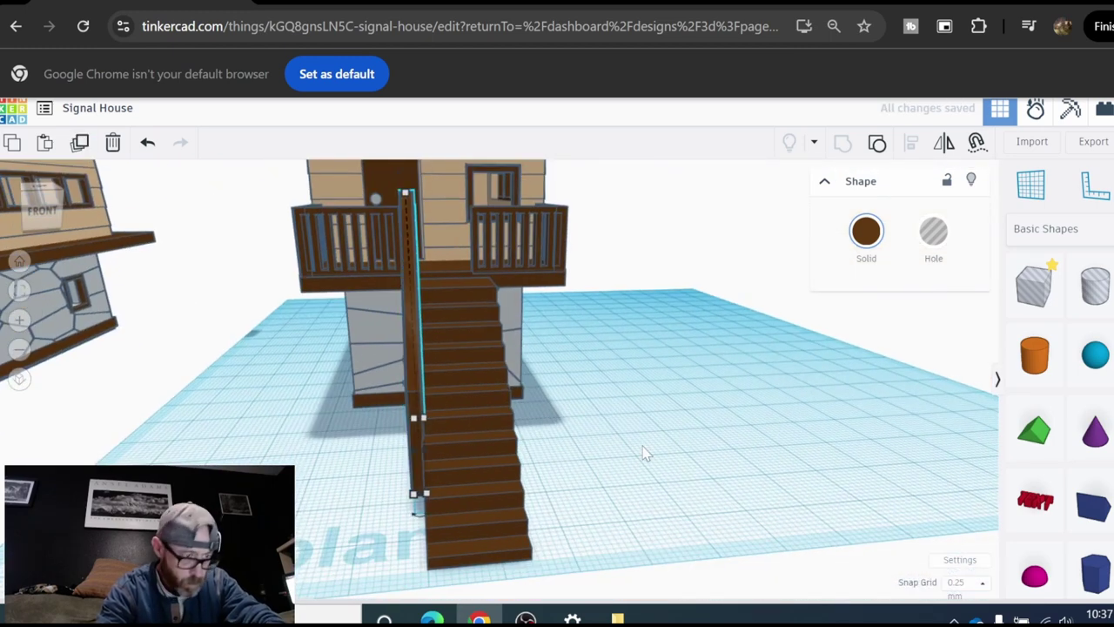
key(Right)
key(Right)
key(Right)
key(Right)
key(Right)
key(Right)
key(Right)
key(Right)
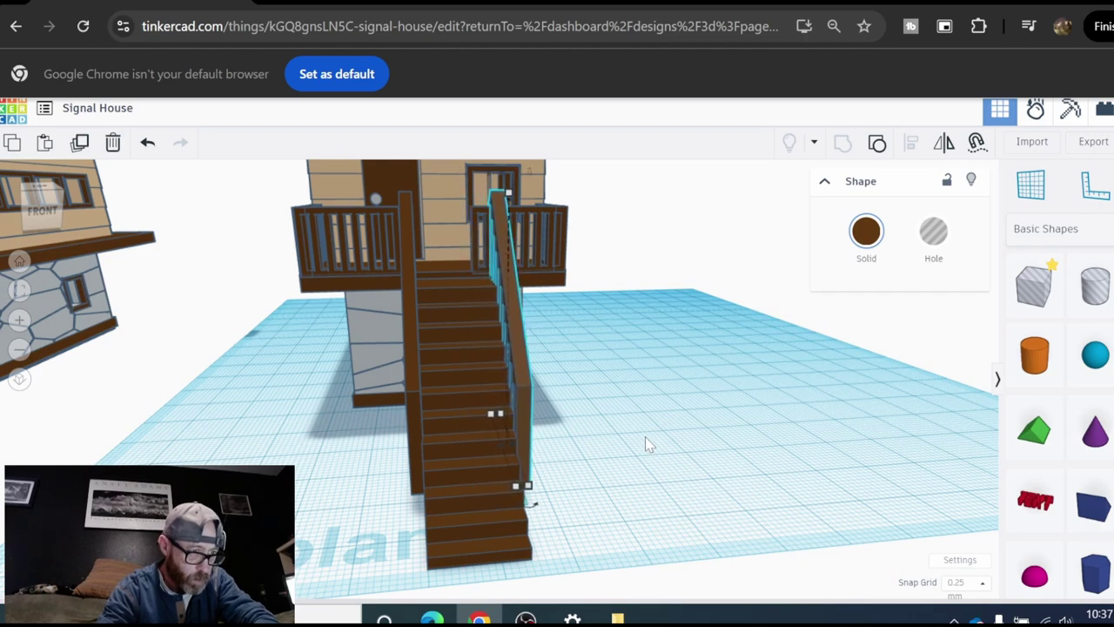
right_drag(647, 443, 652, 418)
click(607, 459)
Step: Select every part of the signal house on the workplane and duplicate the whole building
scroll(614, 456, down, 3)
scroll(558, 418, down, 3)
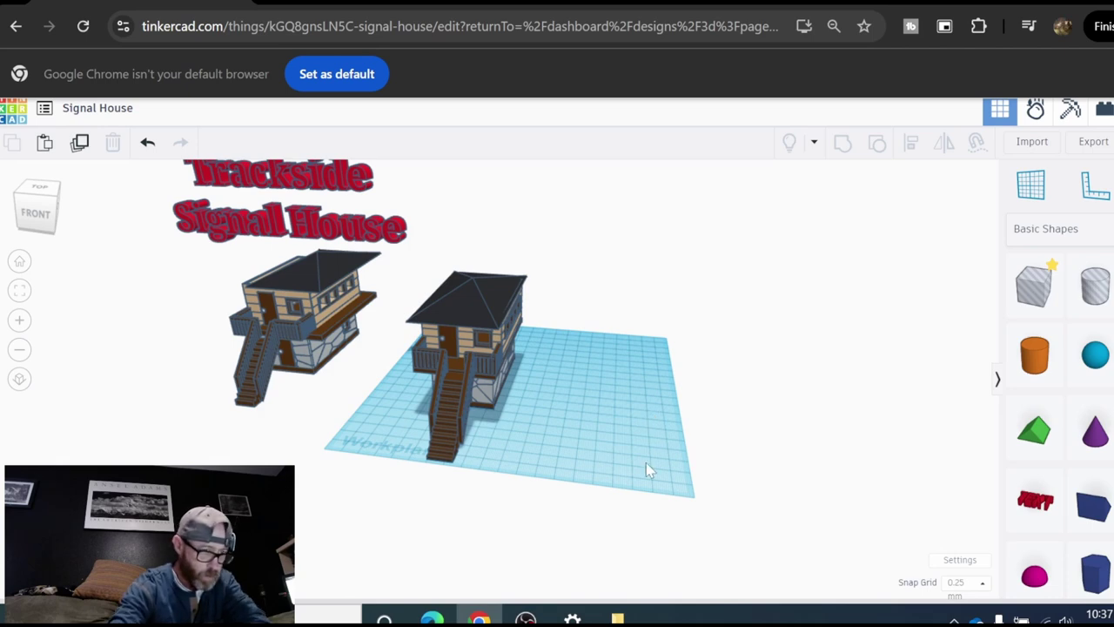
scroll(646, 462, up, 1)
right_drag(719, 187, 815, 207)
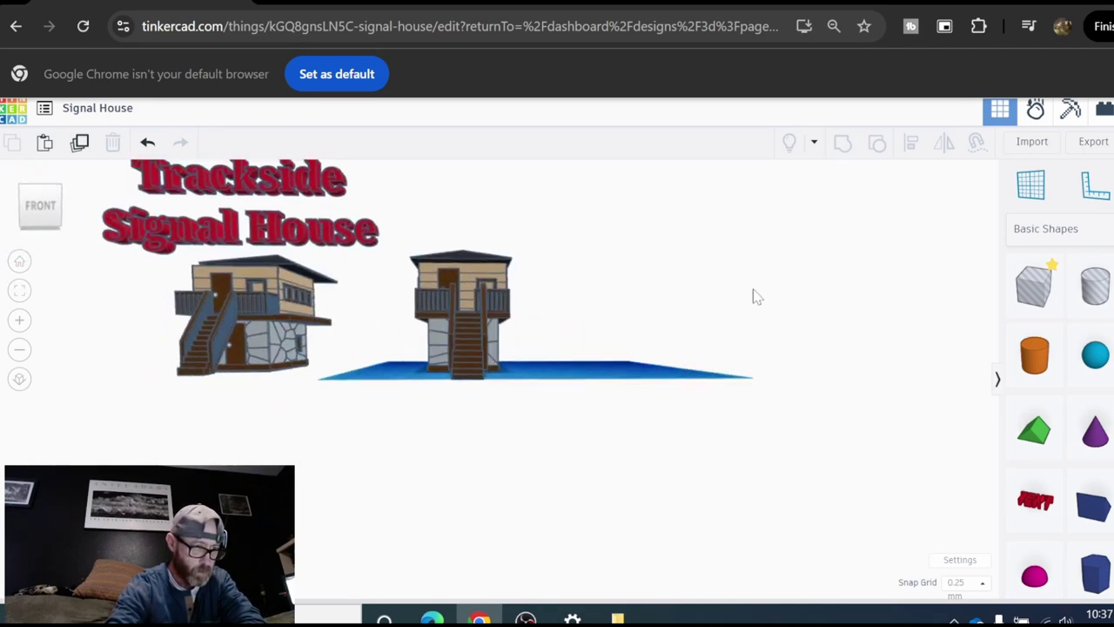
right_drag(781, 297, 756, 387)
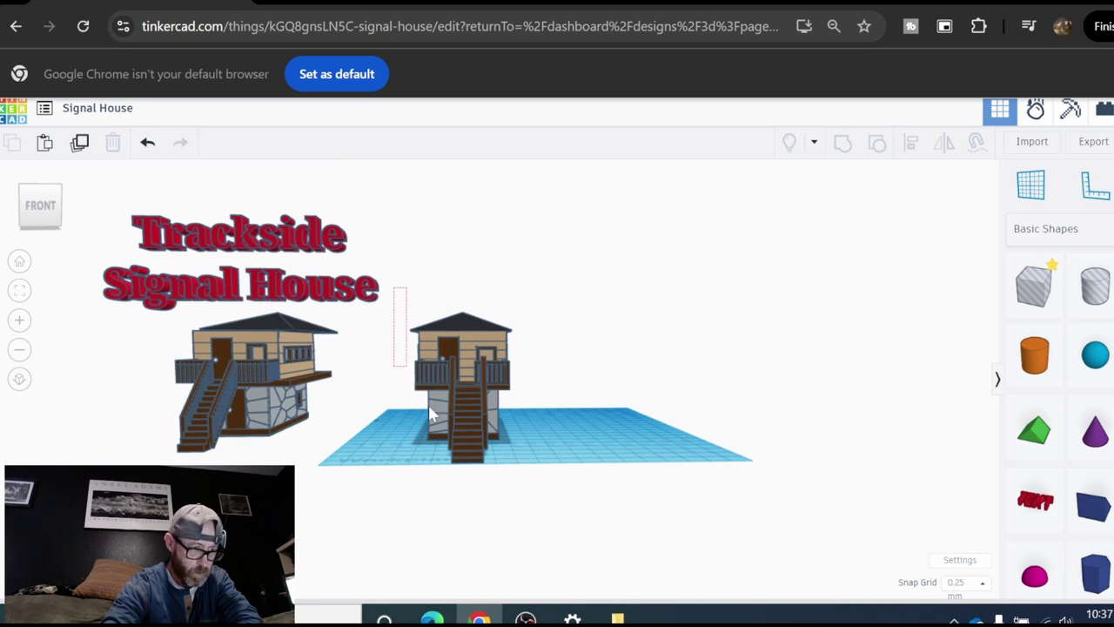
drag(431, 414, 565, 517)
click(79, 145)
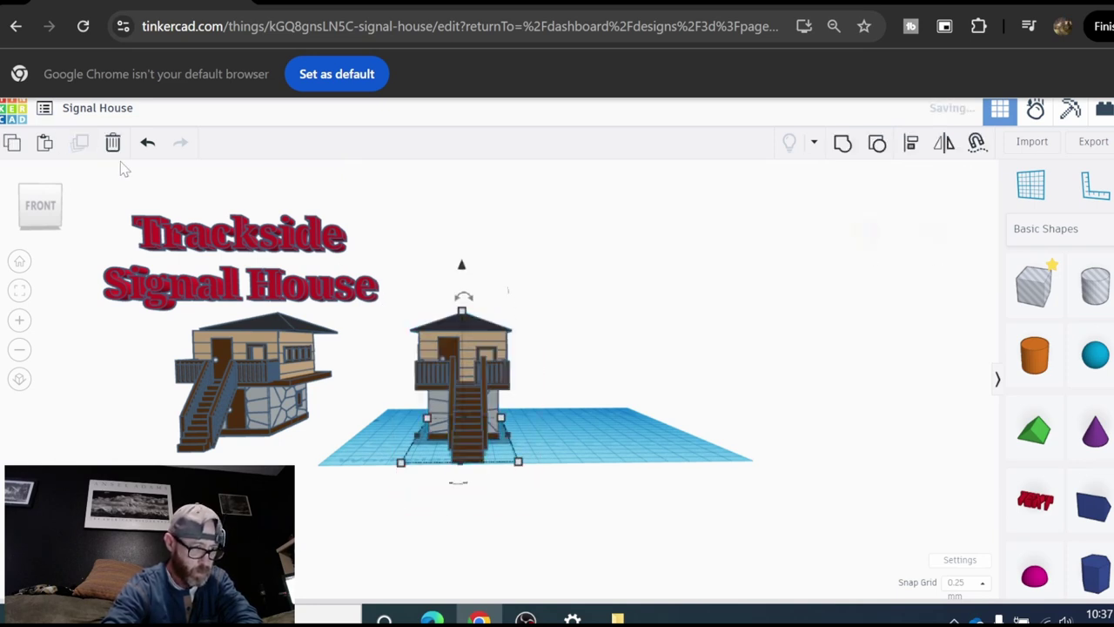
Step: Move the duplicate house sideways to the far edge of the workplane, well clear of the original
drag(462, 427, 625, 375)
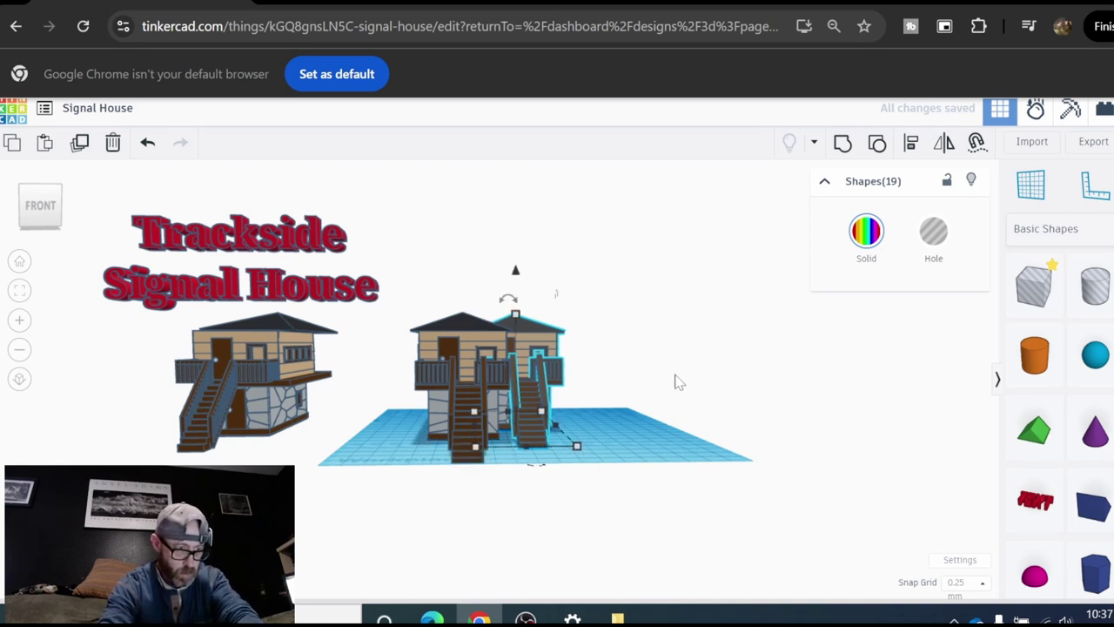
key(Right)
key(Right)
key(Right)
key(Right)
key(Right)
key(Right)
key(Right)
key(Right)
key(Right)
key(Right)
key(Right)
key(Right)
key(Right)
key(Right)
key(Right)
key(Right)
key(Right)
key(Right)
key(Right)
key(Right)
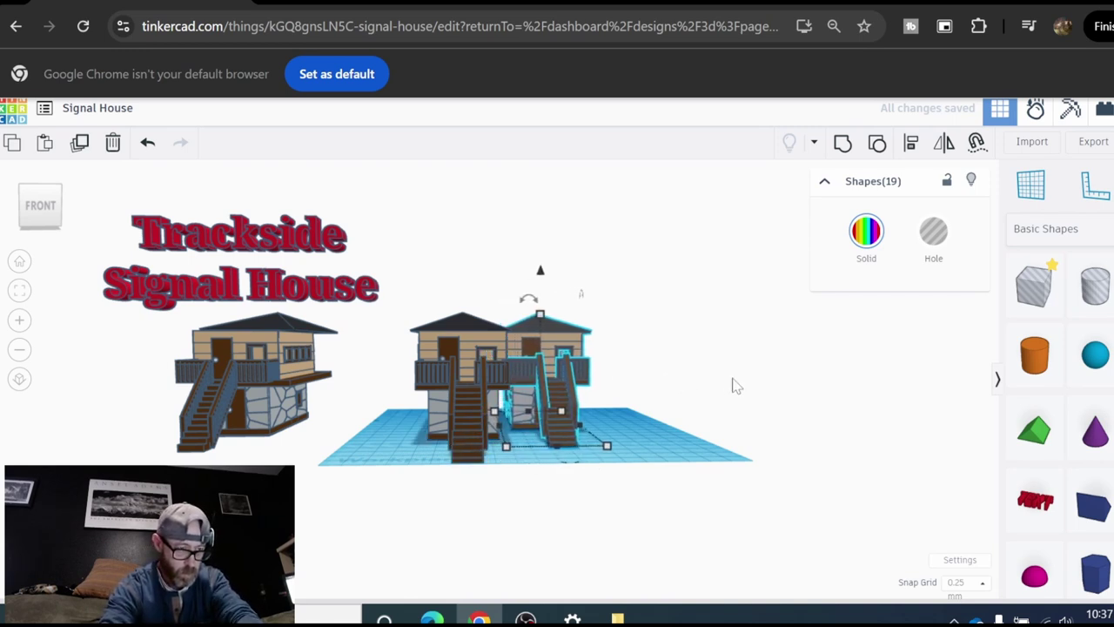
key(Right)
key(Right)
key(Right)
key(Right)
key(Right)
key(Right)
key(Right)
key(Right)
key(Right)
key(Right)
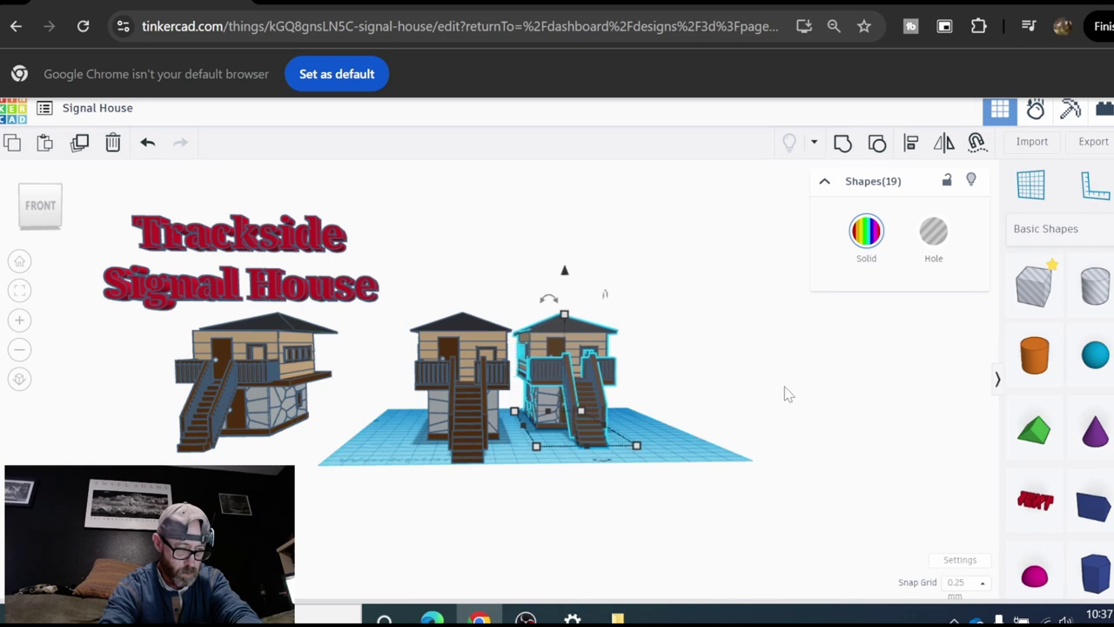
key(Right)
key(Right)
key(Right)
key(Right)
key(Right)
key(Right)
key(Right)
key(Right)
key(Right)
key(Right)
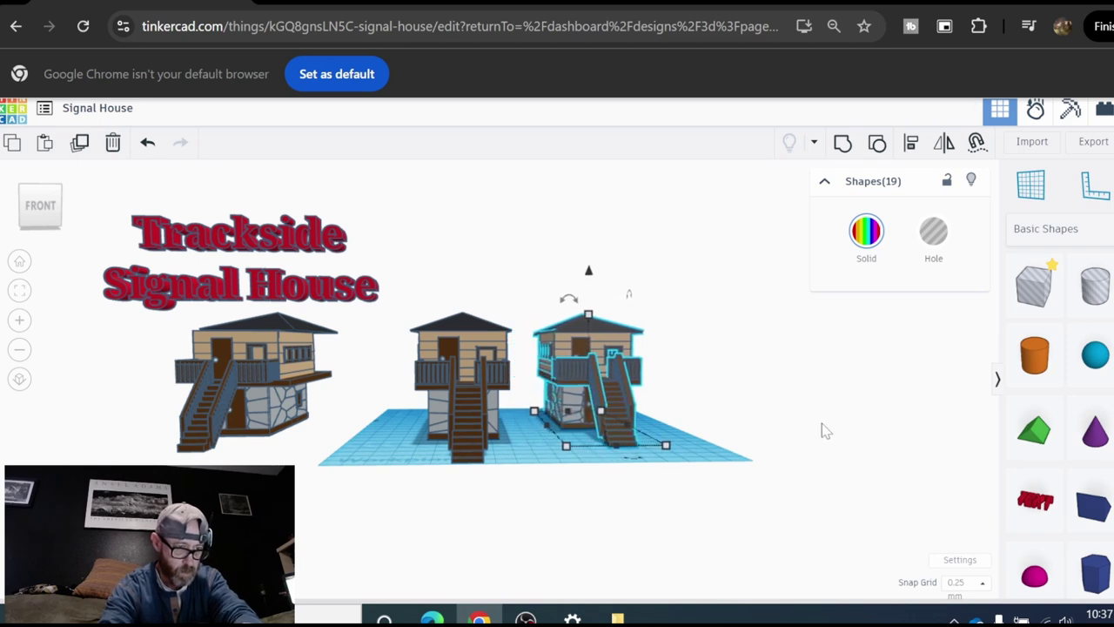
key(Right)
key(Right)
key(Right)
key(Right)
key(Right)
right_drag(798, 430, 763, 447)
key(Right)
key(Right)
key(Right)
key(Right)
key(Right)
key(Right)
key(Right)
key(Right)
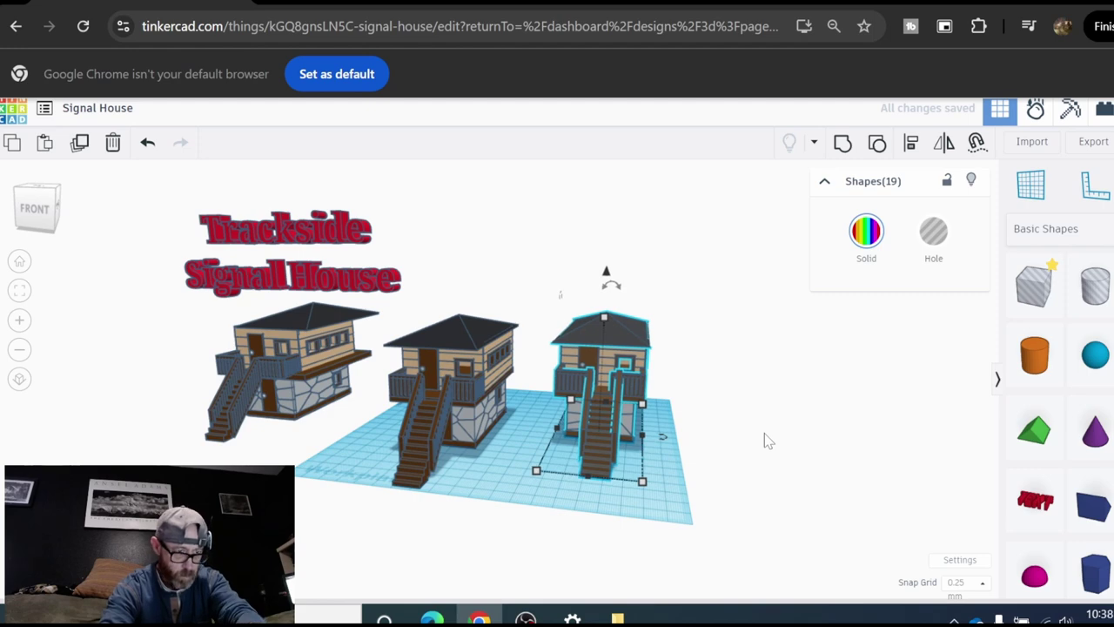
key(Right)
key(Right)
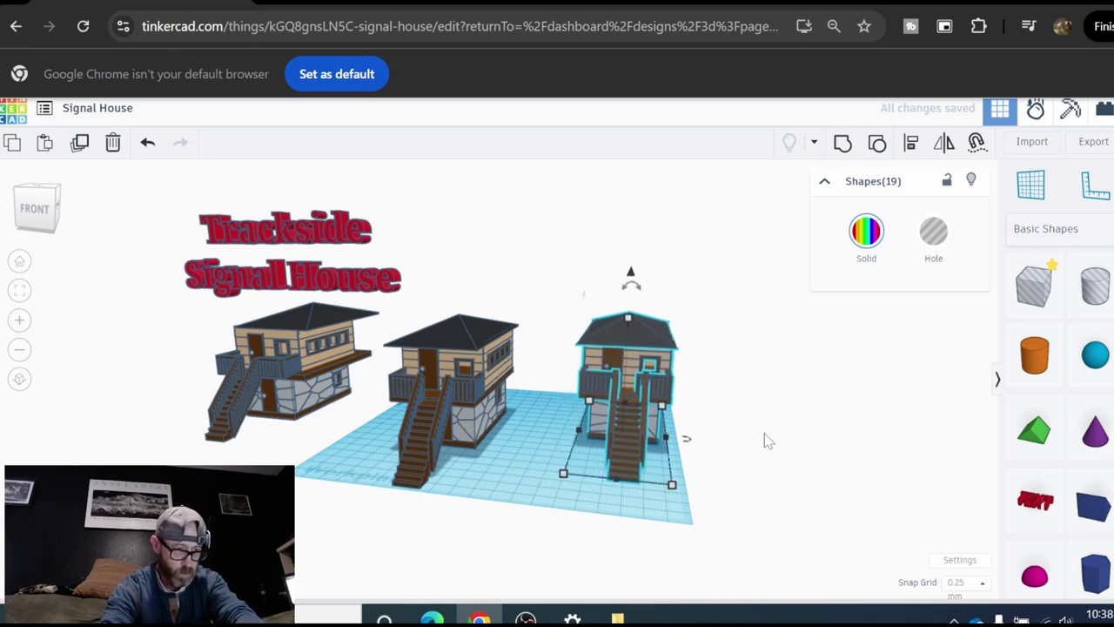
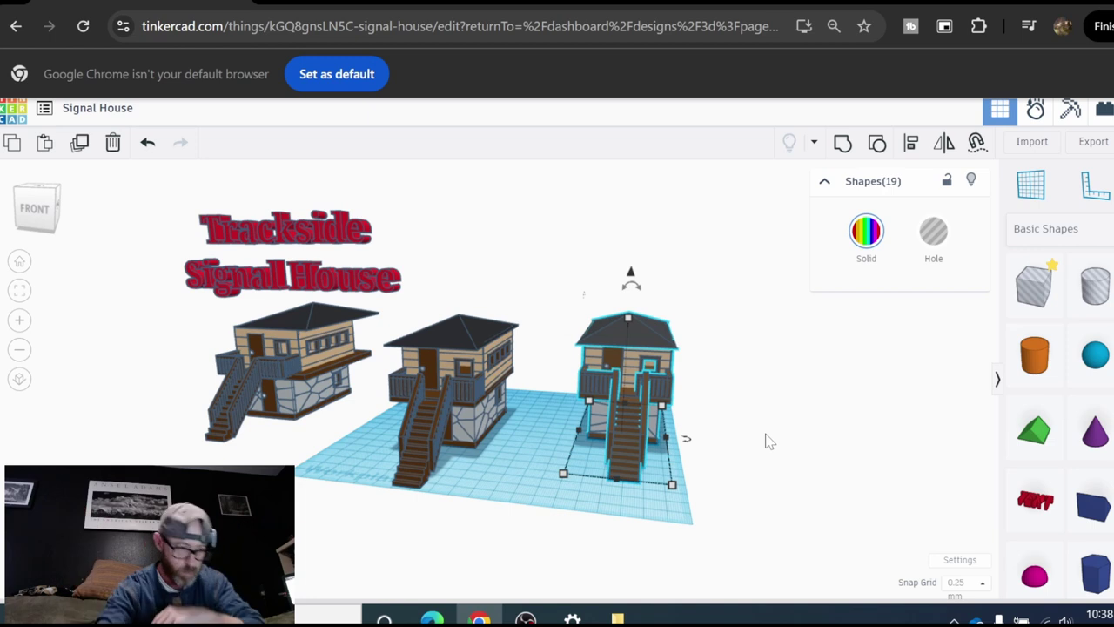
Step: Scale the duplicate house to 54% in width, length and height, making it 29.16 mm wide and 39.69 mm high
scroll(719, 520, up, 2)
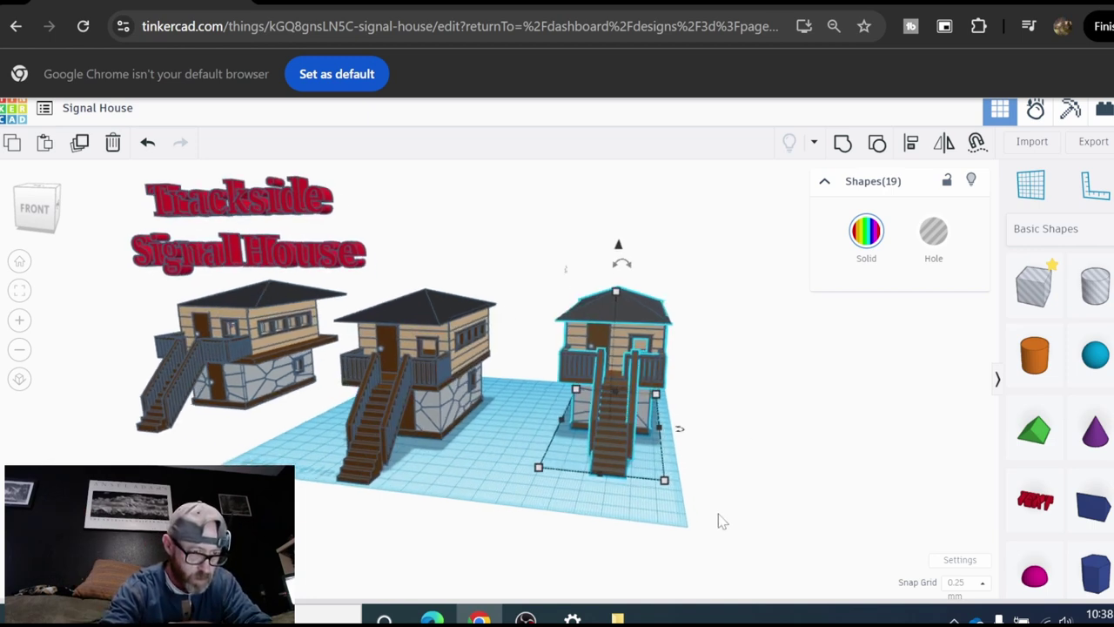
click(665, 479)
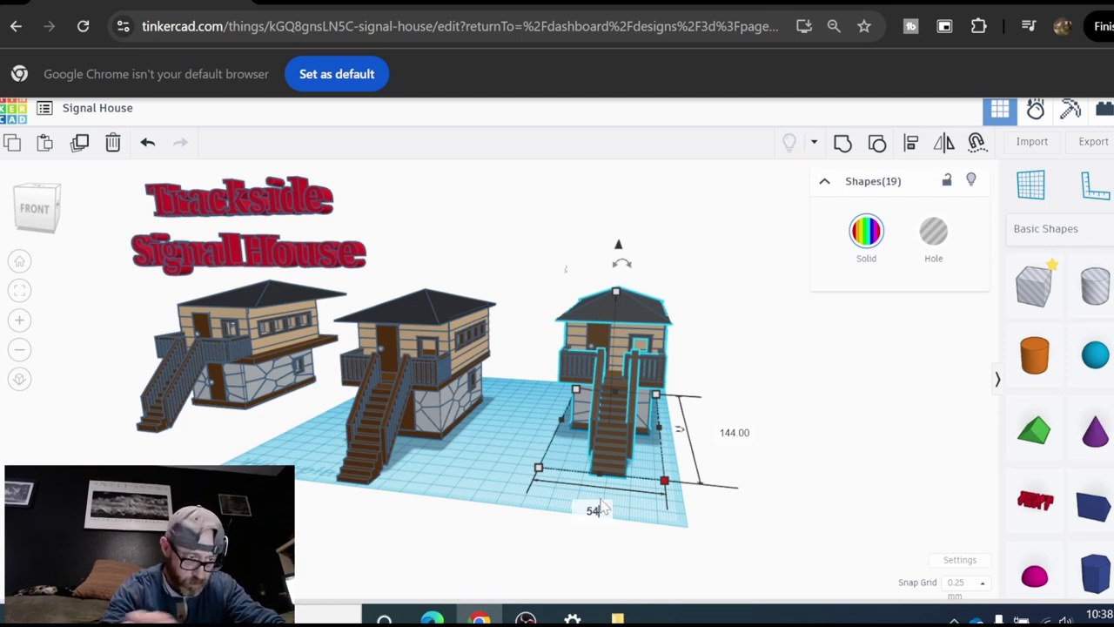
text(29.16)
key(Return)
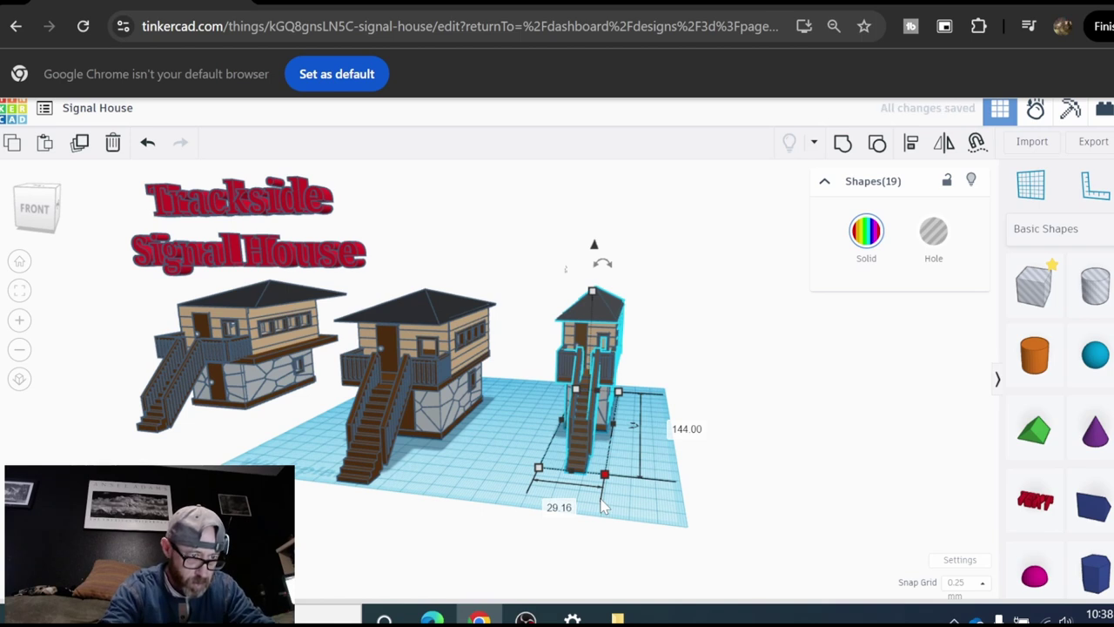
click(685, 430)
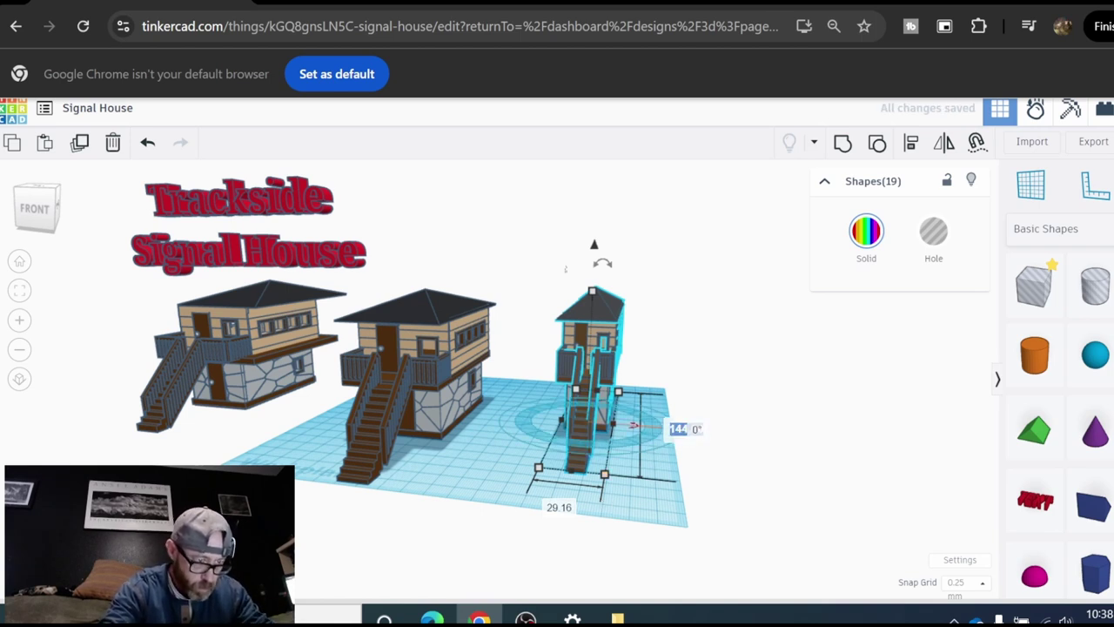
text(54%)
key(Return)
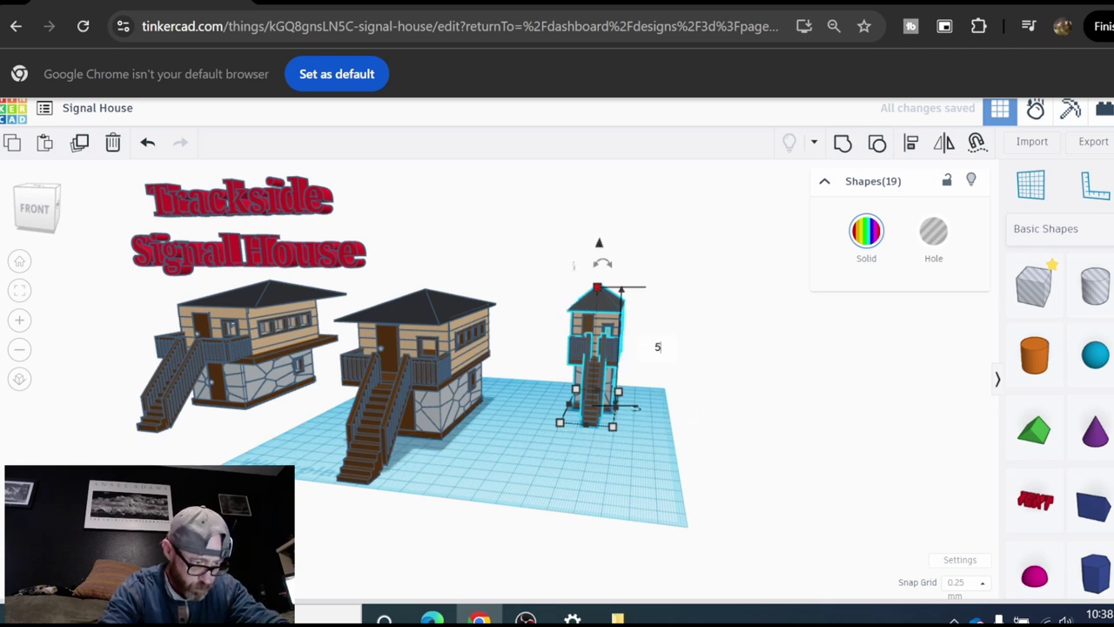
key(Return)
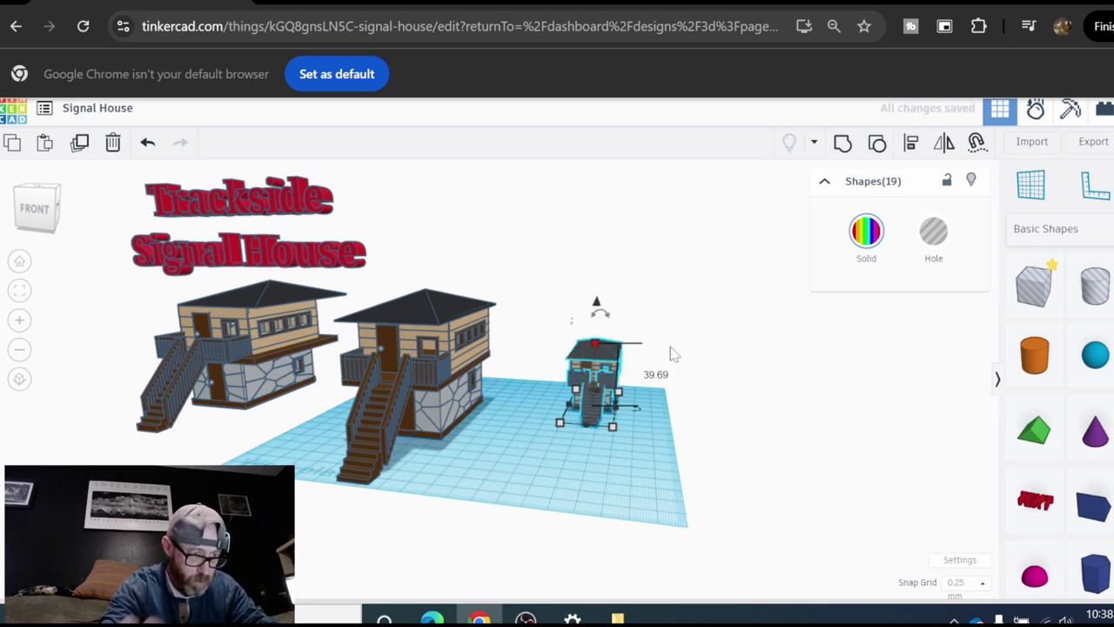
Step: Move the complete scaled-down house off the workplane into the empty space behind it
right_drag(622, 473, 589, 393)
scroll(590, 394, up, 3)
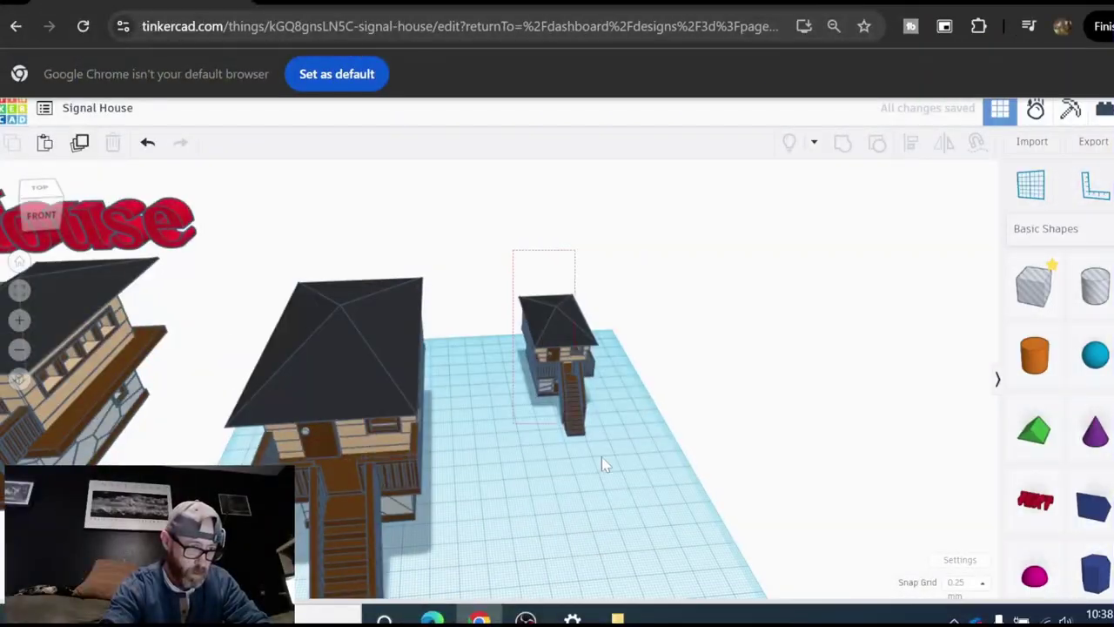
click(592, 405)
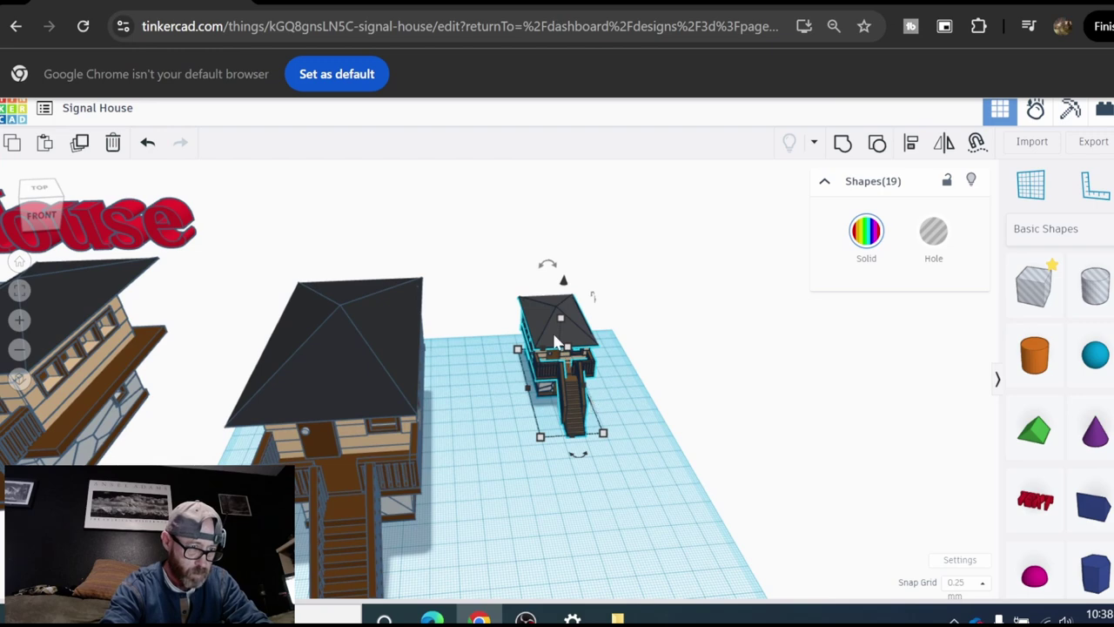
drag(554, 341, 498, 199)
click(468, 470)
Step: Take the black pyramid roof off the full-size house and drop it onto the workplane beside the building
scroll(472, 457, down, 2)
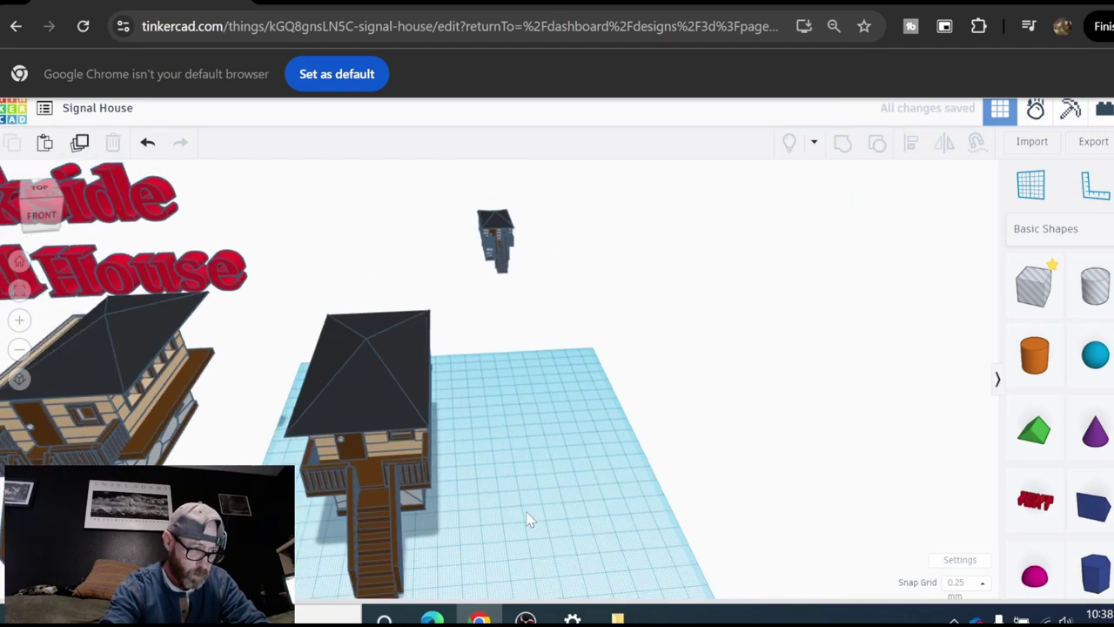
right_drag(529, 520, 522, 455)
drag(410, 312, 632, 271)
key(d)
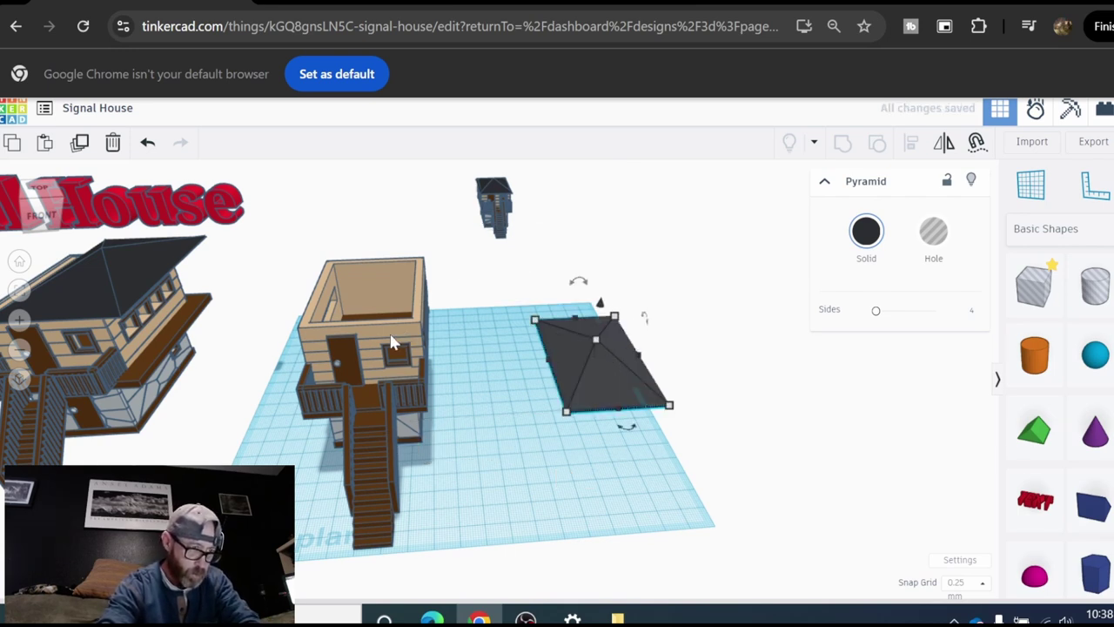
Step: Pull the wood-sided upper walls and the stone lower walls out of the house and place them between it and the roof
drag(389, 342, 515, 270)
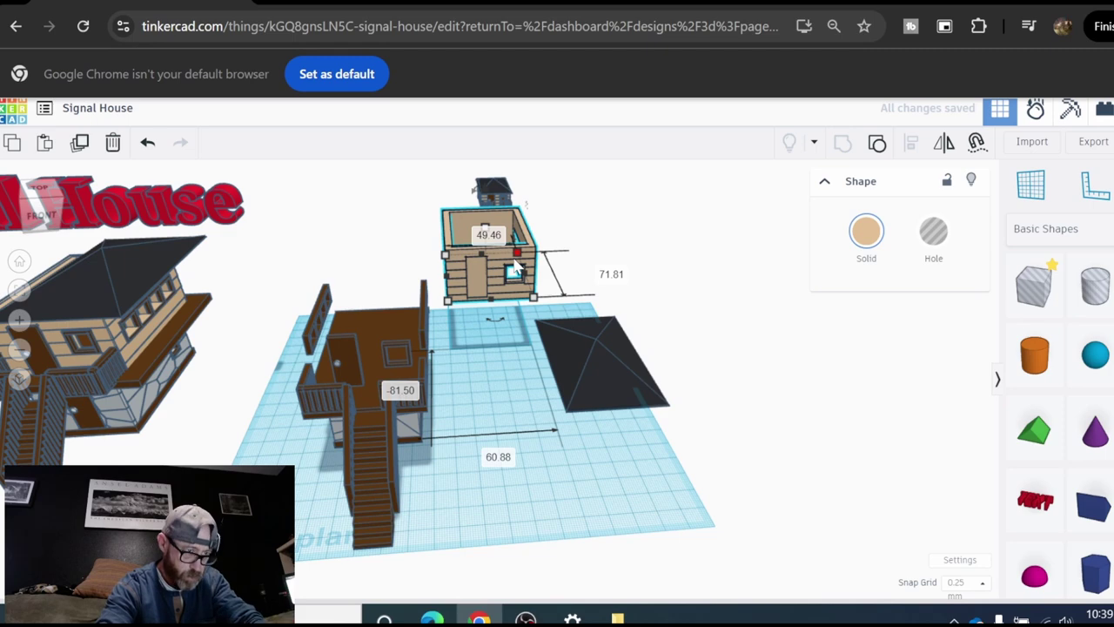
click(508, 449)
right_drag(508, 449, 484, 433)
drag(416, 412, 566, 409)
right_drag(428, 493, 573, 461)
drag(533, 460, 519, 452)
click(465, 502)
right_drag(464, 502, 597, 475)
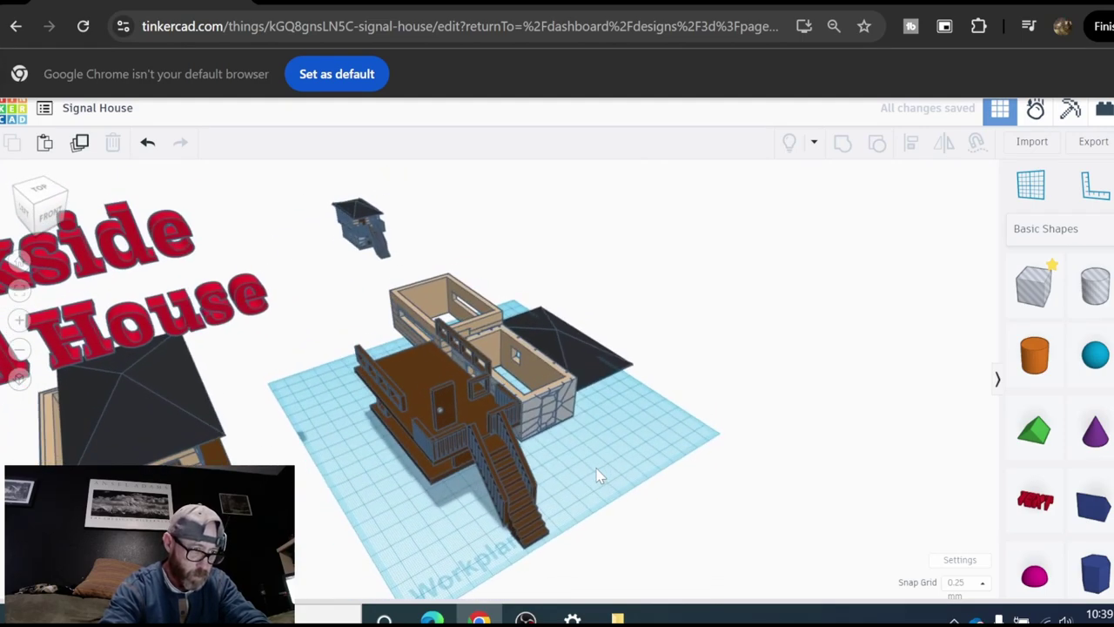
Step: Detach the staircase from the balcony, lay it on its side and place it near the workplane's front corner below the roof
scroll(471, 301, up, 4)
right_drag(507, 326, 366, 396)
scroll(364, 392, down, 3)
scroll(334, 520, up, 1)
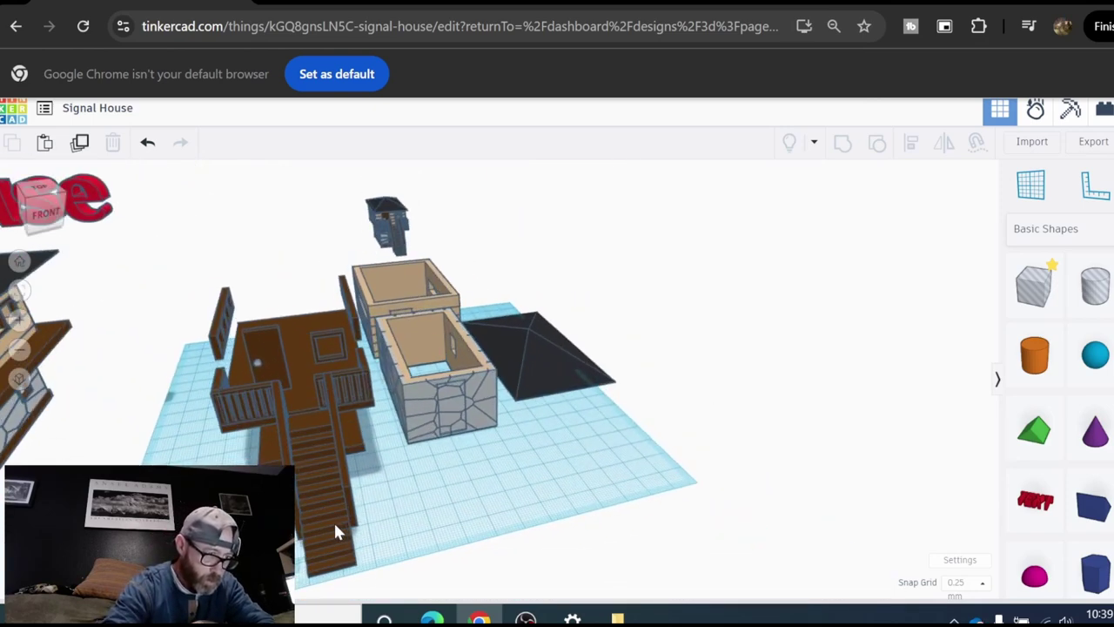
drag(334, 521, 487, 490)
drag(494, 557, 543, 460)
right_drag(543, 459, 607, 437)
drag(548, 375, 589, 460)
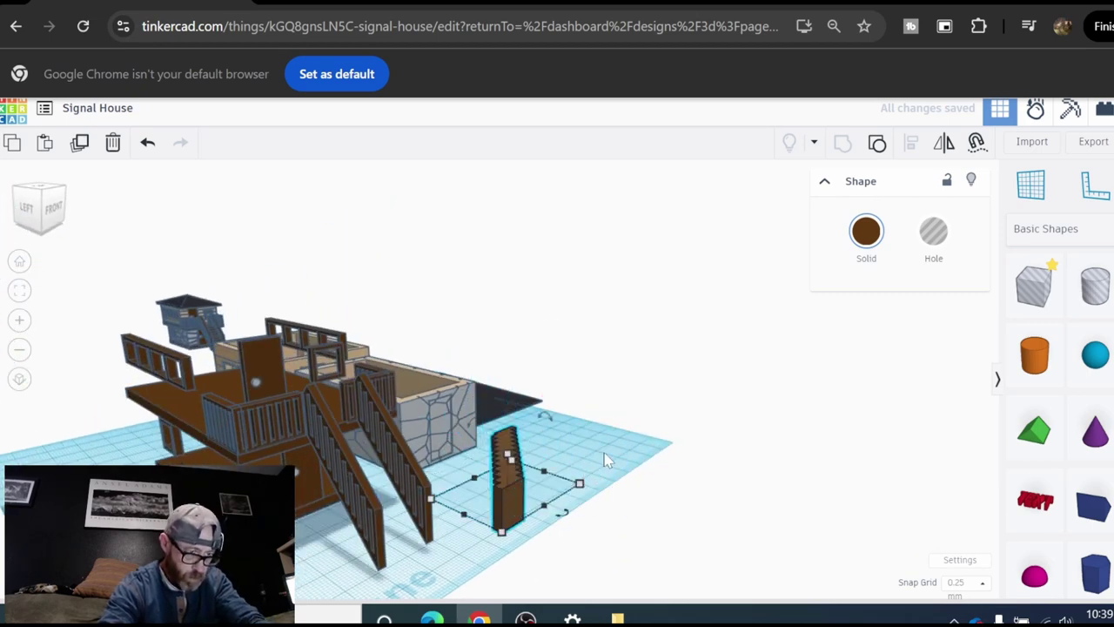
right_drag(597, 457, 589, 543)
click(589, 544)
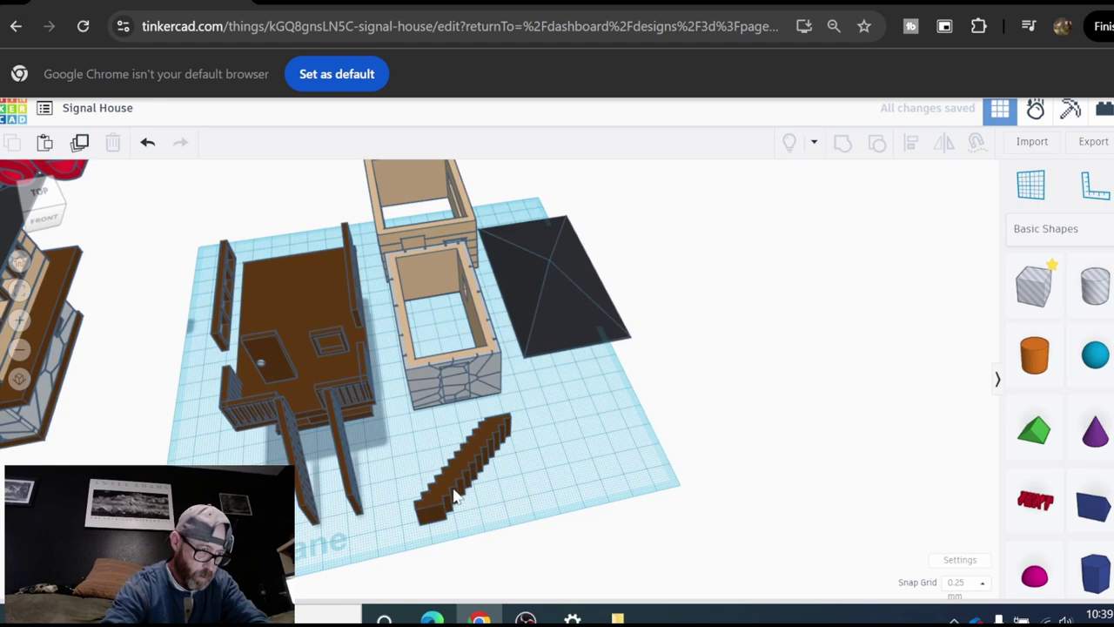
drag(455, 497, 565, 475)
click(388, 492)
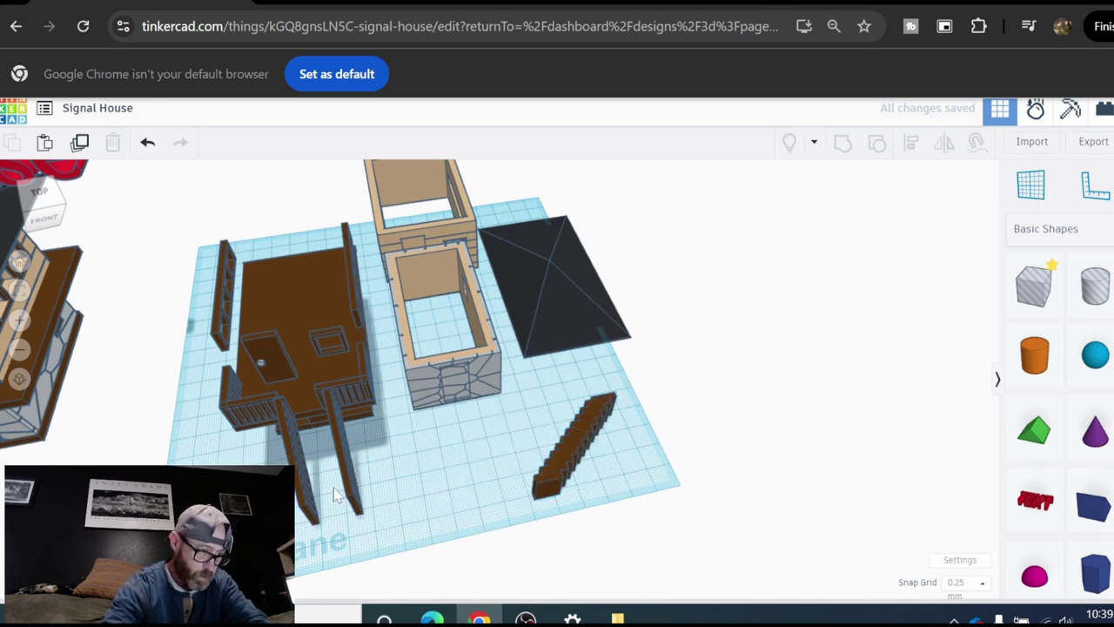
Step: Lay the stair railing nearest the stone walls flat on the workplane and move it next to the staircase
click(346, 472)
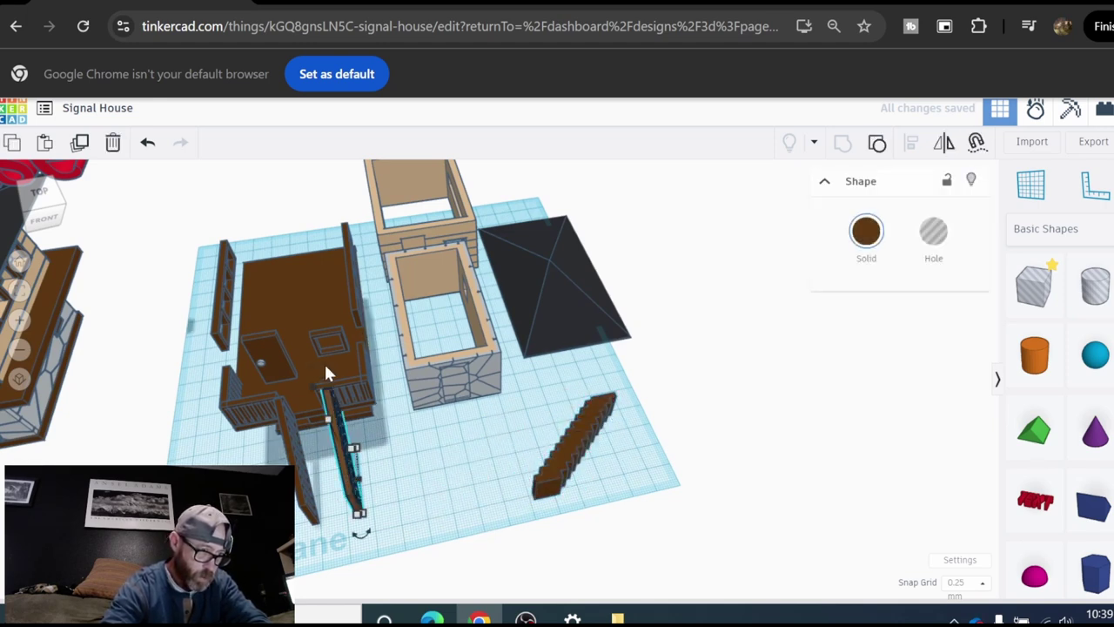
drag(329, 374, 383, 417)
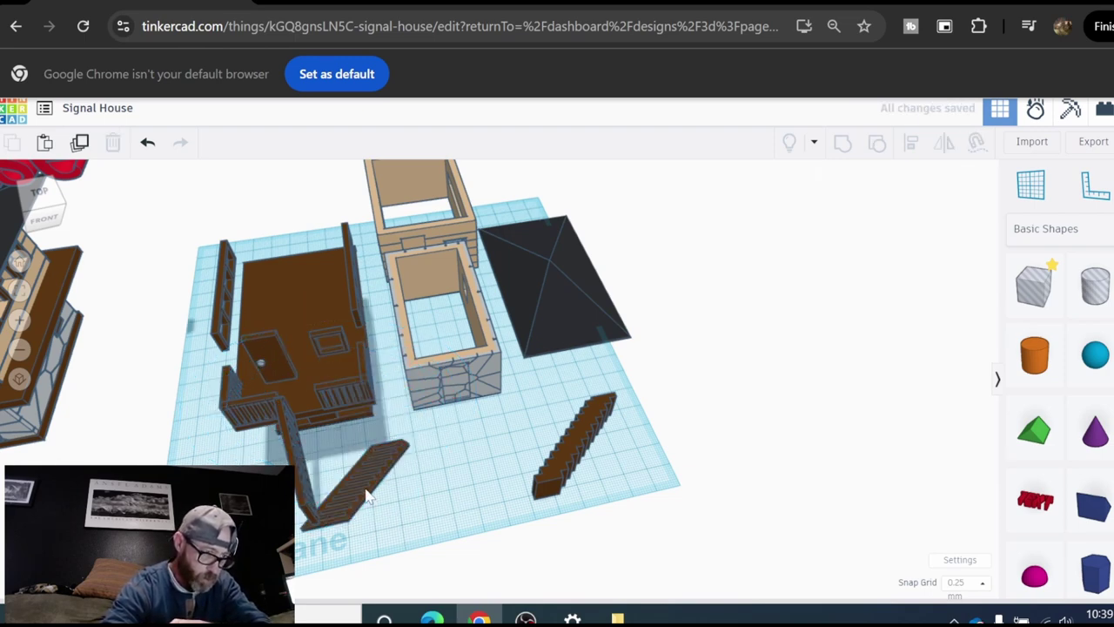
drag(368, 493, 509, 475)
click(315, 501)
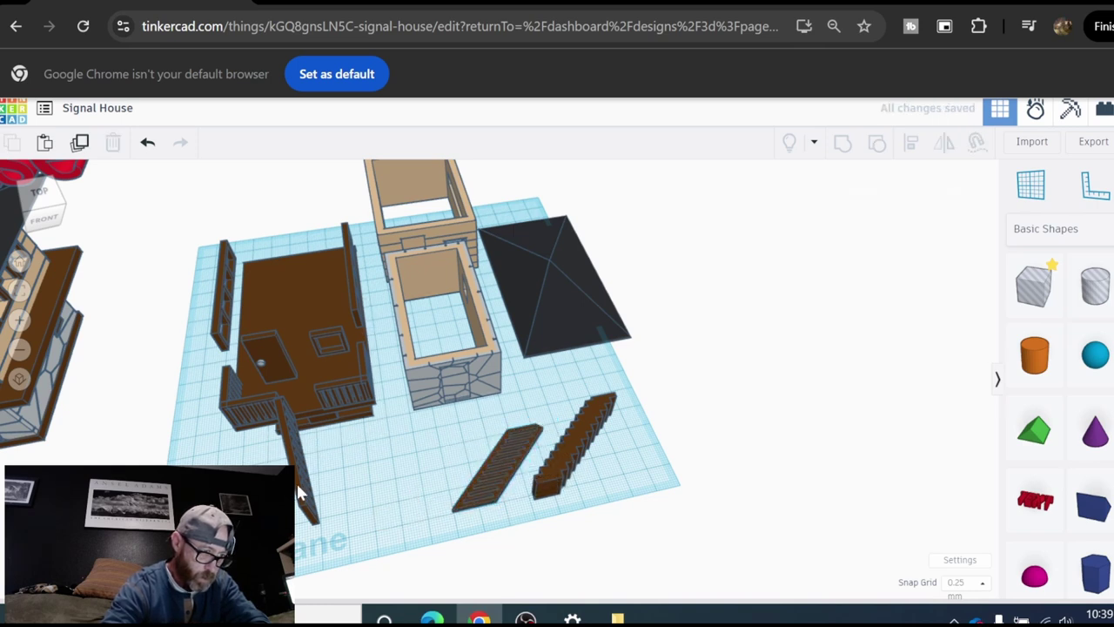
Step: Delete the stair railing still attached to the house and place a duplicate of the flat railing beside the original on the workplane
click(298, 494)
key(Delete)
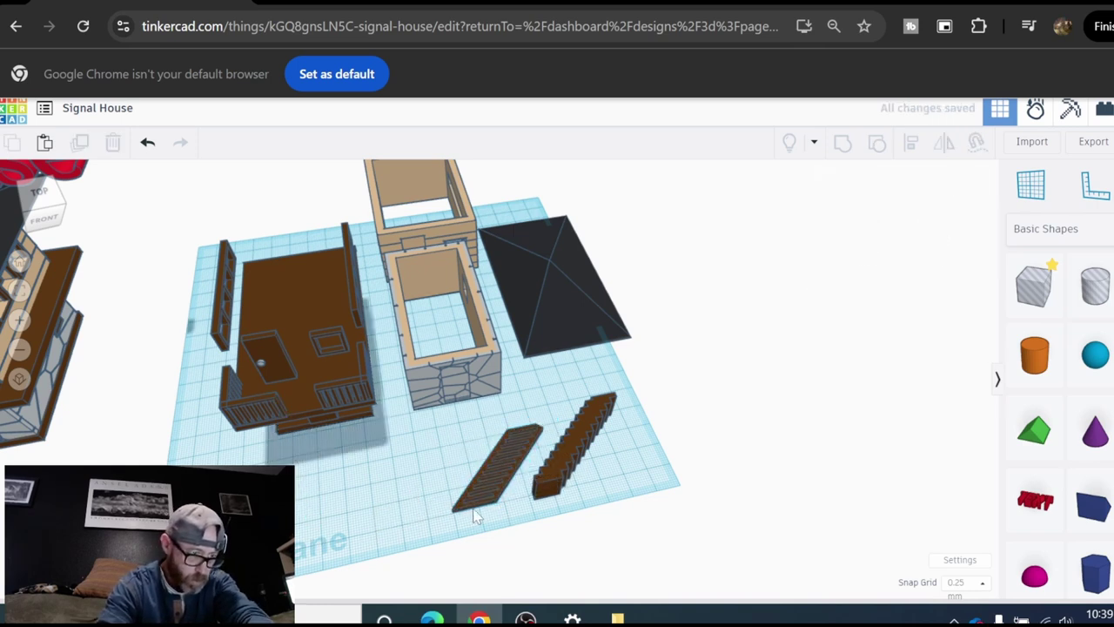
click(466, 512)
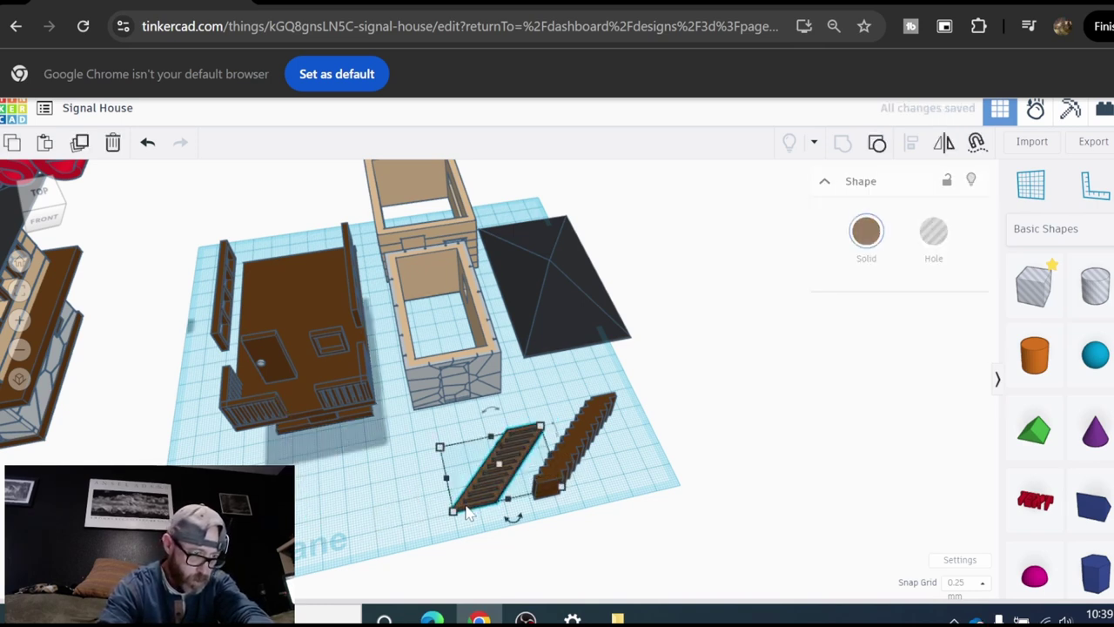
click(80, 144)
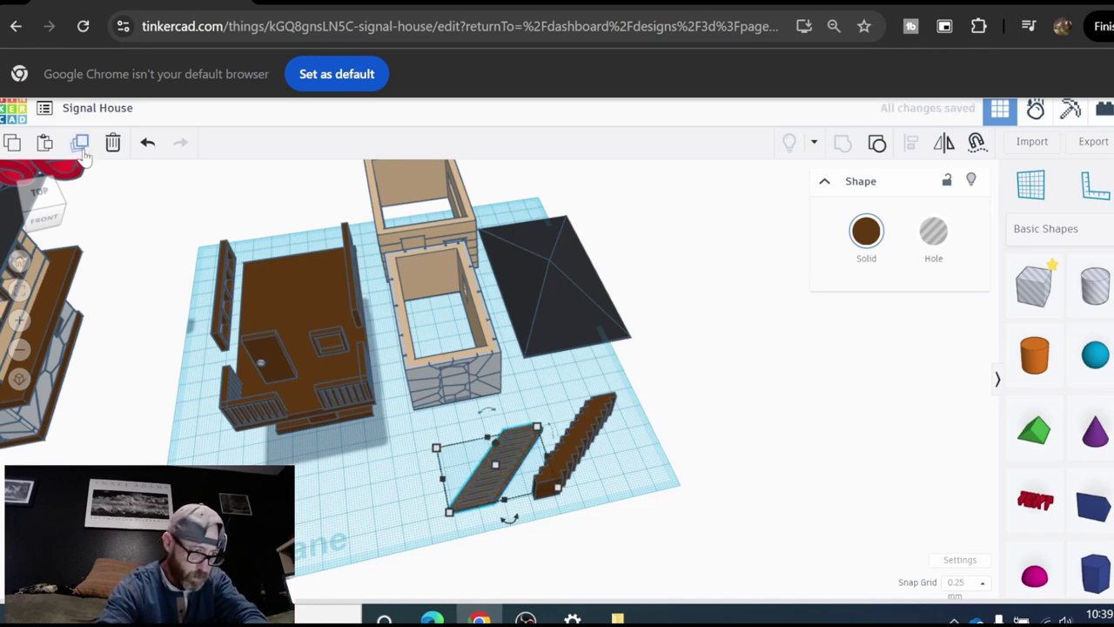
key(Left)
key(Left)
key(Left)
key(Left)
key(Left)
key(Left)
key(Left)
key(Left)
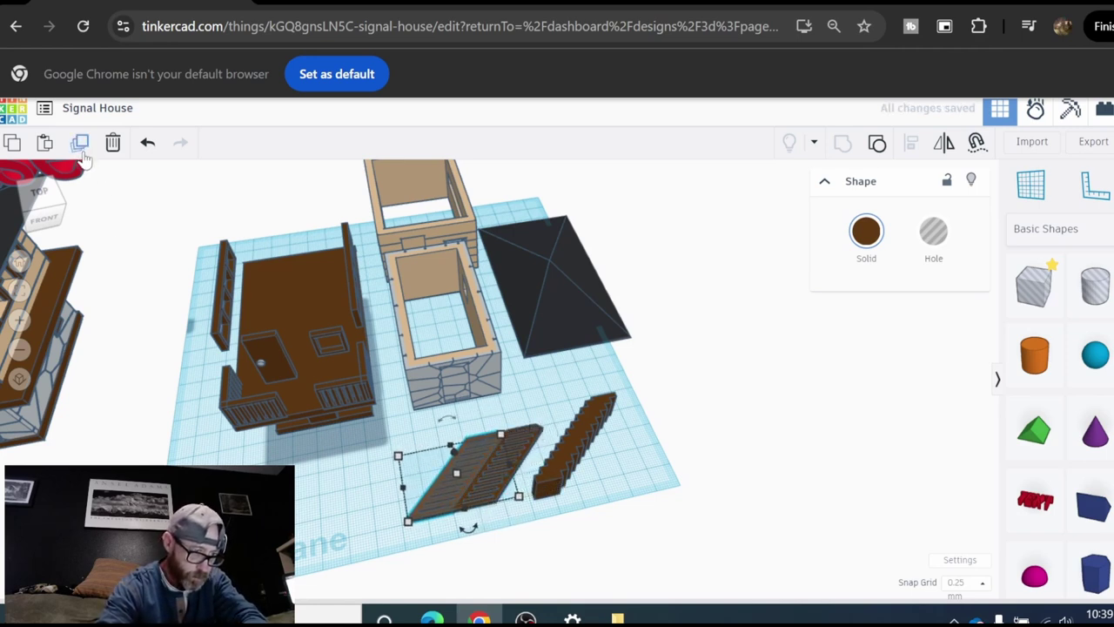
key(Left)
key(Left)
key(Left)
key(Left)
key(Left)
key(Left)
key(Left)
key(Left)
key(Left)
key(Left)
click(169, 368)
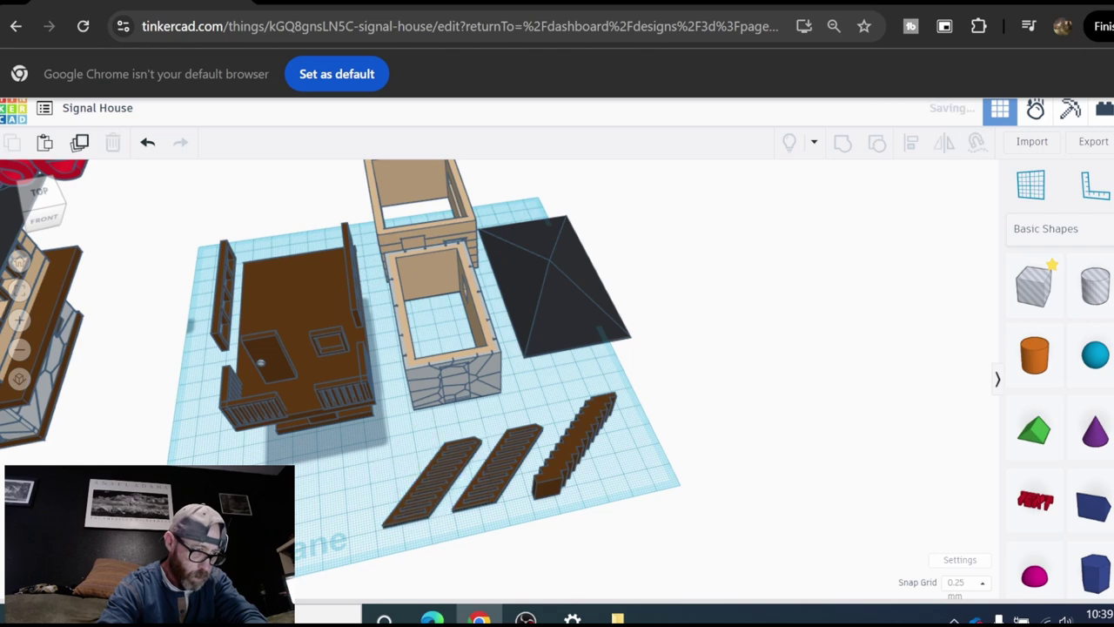
Step: Pull the balcony door out of the house and rotate it -90° to lie flat at the workplane's front edge
right_drag(213, 479, 310, 439)
drag(270, 394, 368, 494)
right_drag(368, 494, 466, 455)
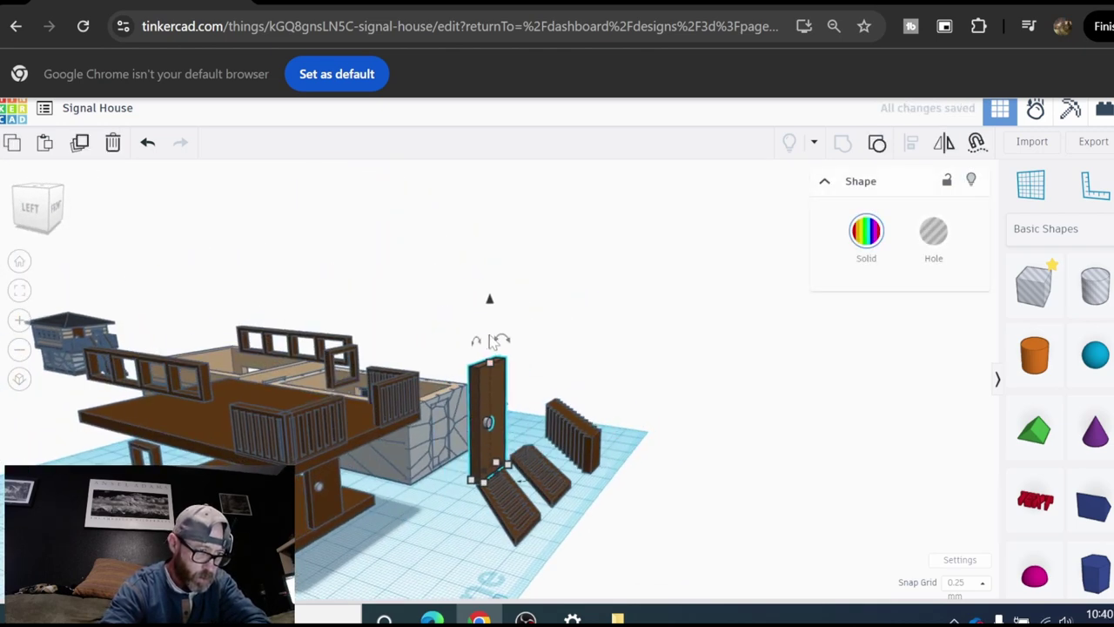
drag(502, 338, 451, 411)
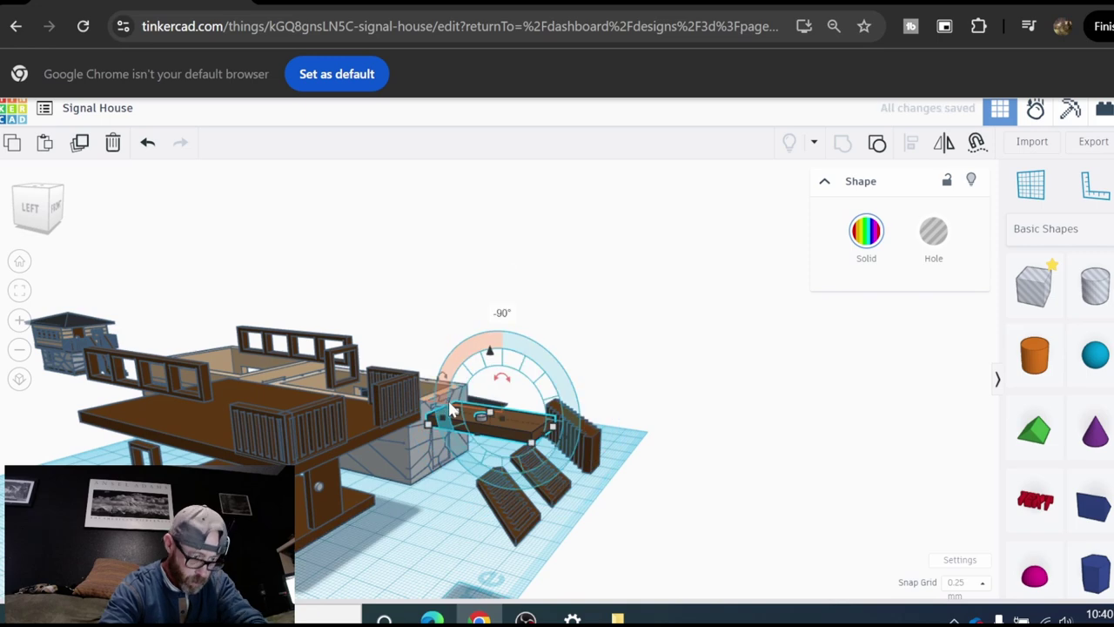
right_drag(539, 478, 388, 446)
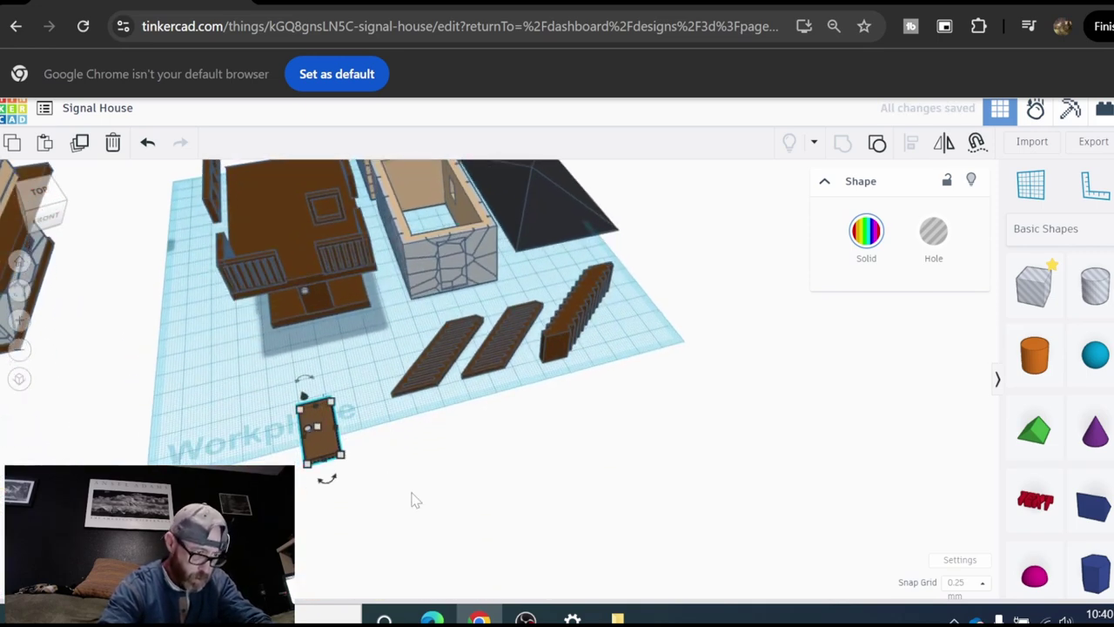
Step: Place a duplicate of the flat door next to it and remove the lower-storey door from the house
click(323, 471)
click(324, 453)
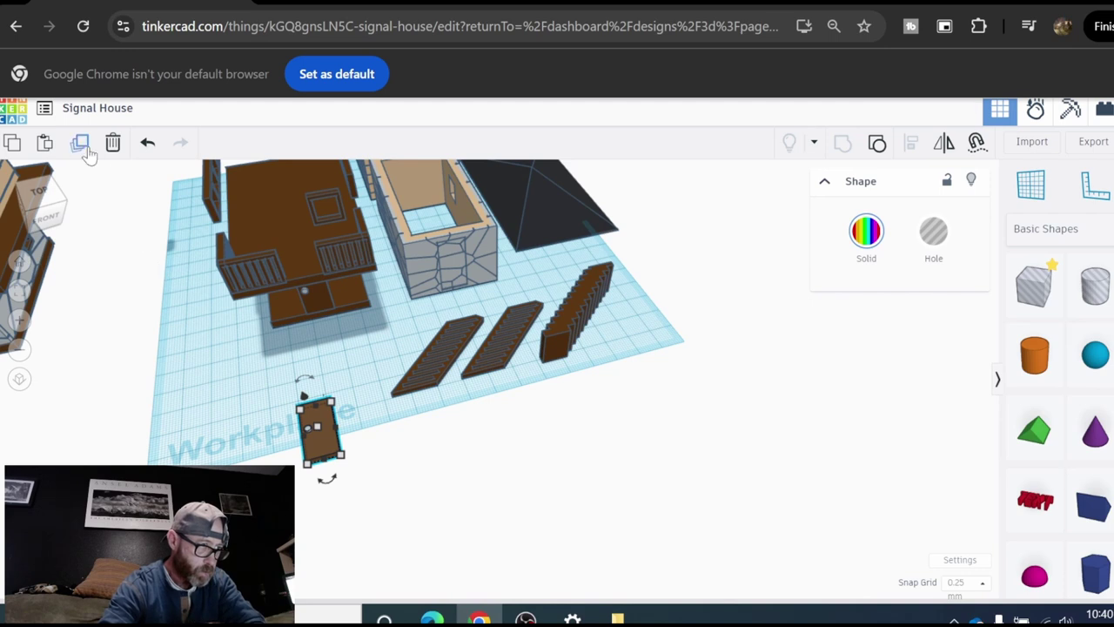
click(357, 451)
alt+drag(329, 439, 378, 427)
click(333, 335)
click(324, 312)
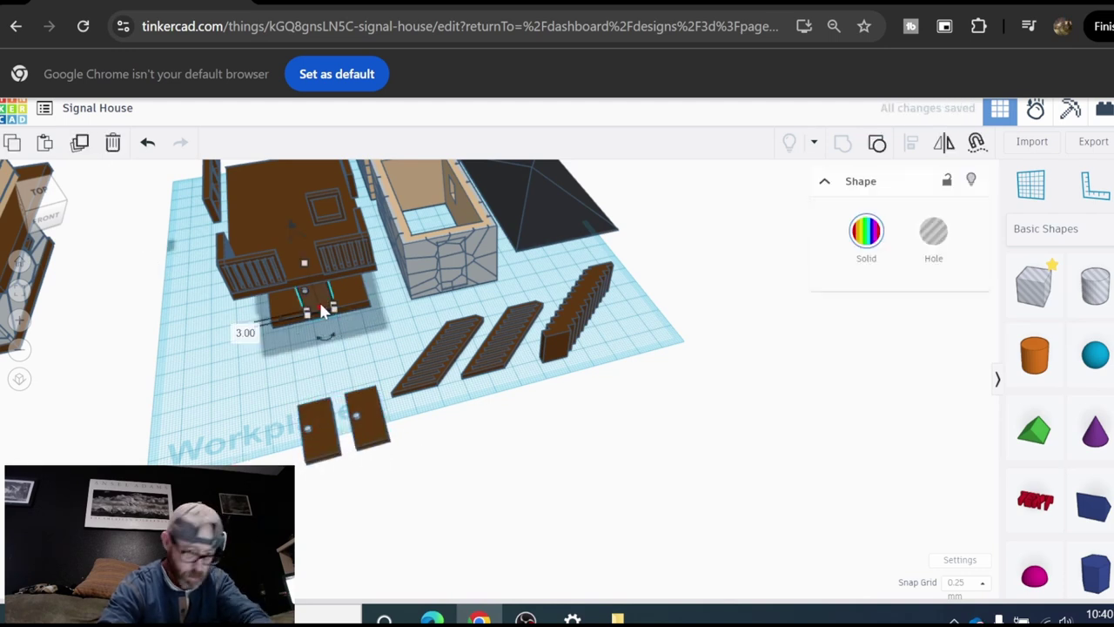
key(Escape)
right_drag(329, 315, 220, 358)
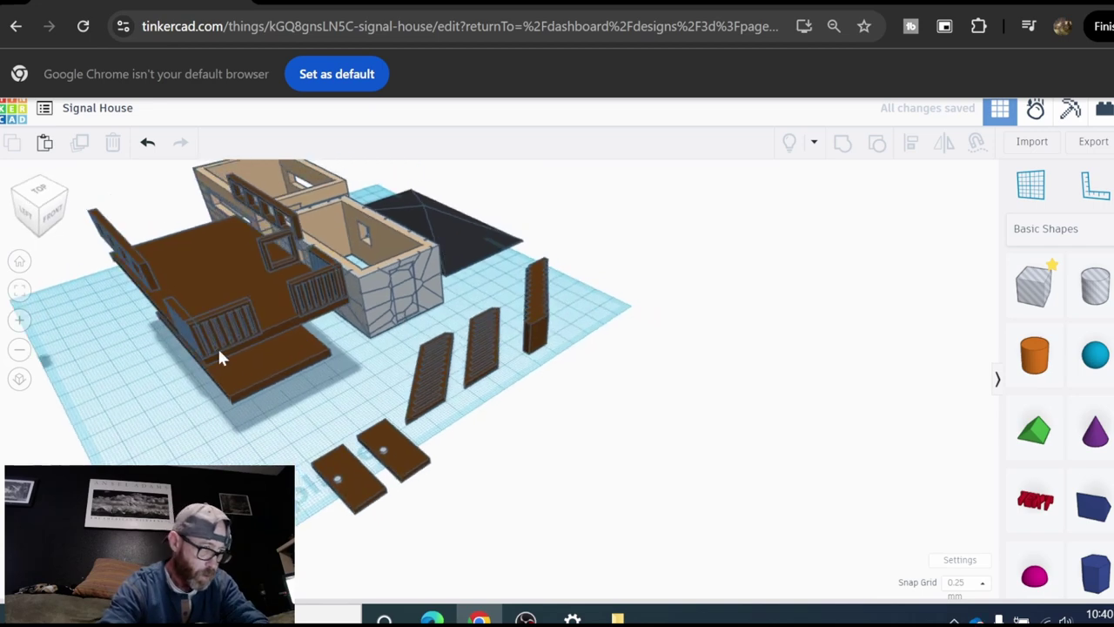
Step: Pull the outer four-pane window frame off the house and lay it flat near the two doors
drag(145, 273, 339, 391)
right_drag(339, 390, 517, 334)
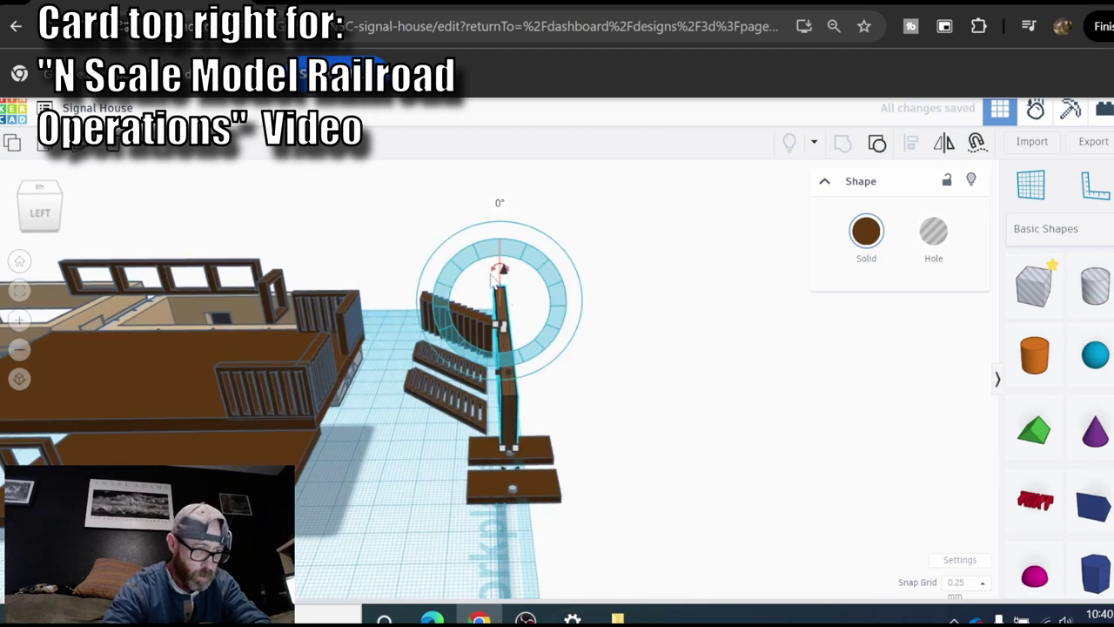
drag(498, 270, 489, 357)
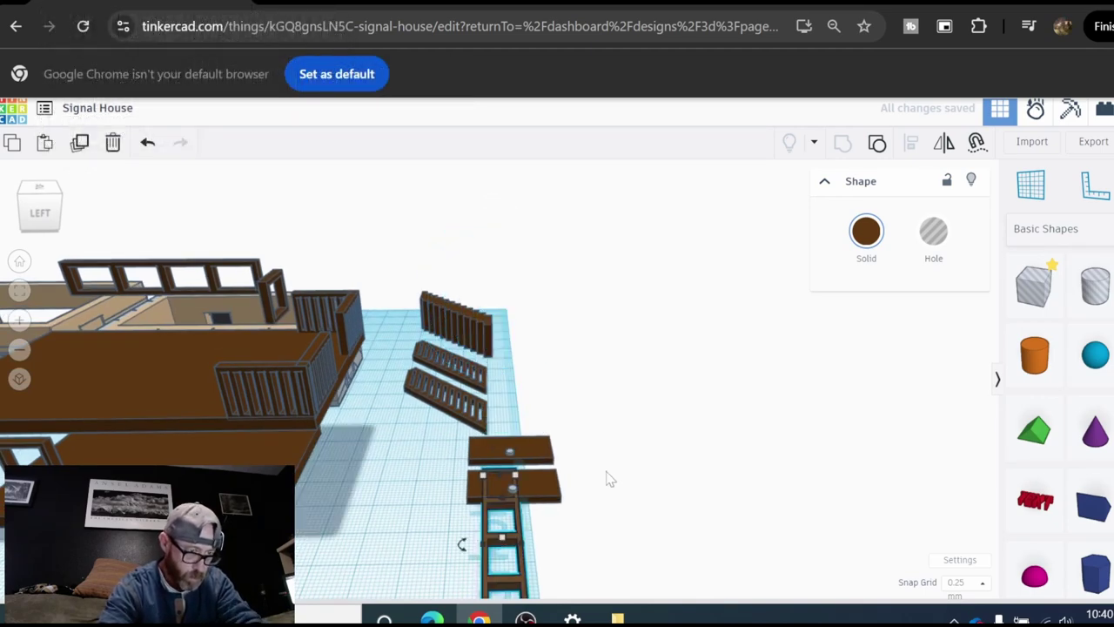
scroll(609, 479, down, 1)
right_drag(636, 505, 622, 438)
scroll(622, 435, down, 1)
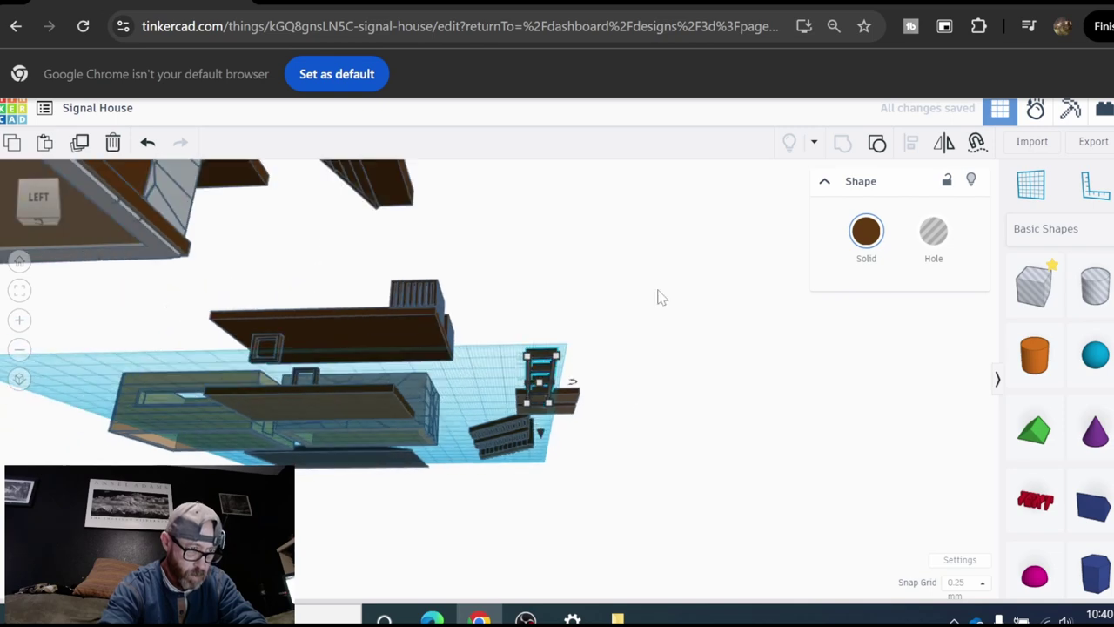
right_drag(659, 298, 662, 512)
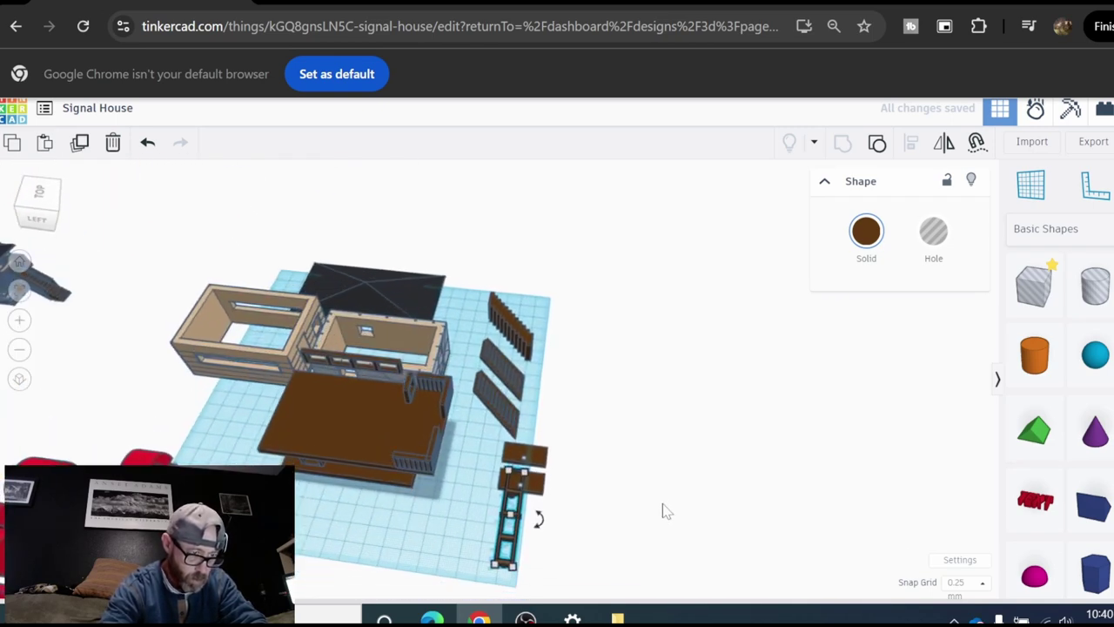
Step: Move the flat four-pane window frame clear of the doors, towards the house side of the workplane
scroll(524, 557, up, 1)
click(480, 555)
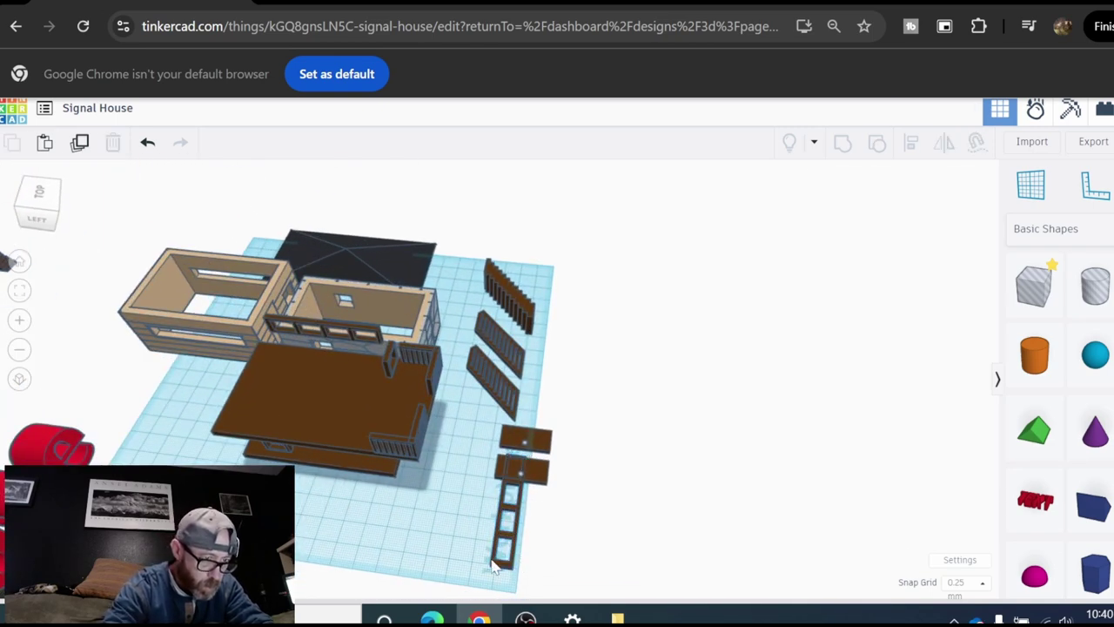
drag(453, 561, 542, 581)
click(508, 557)
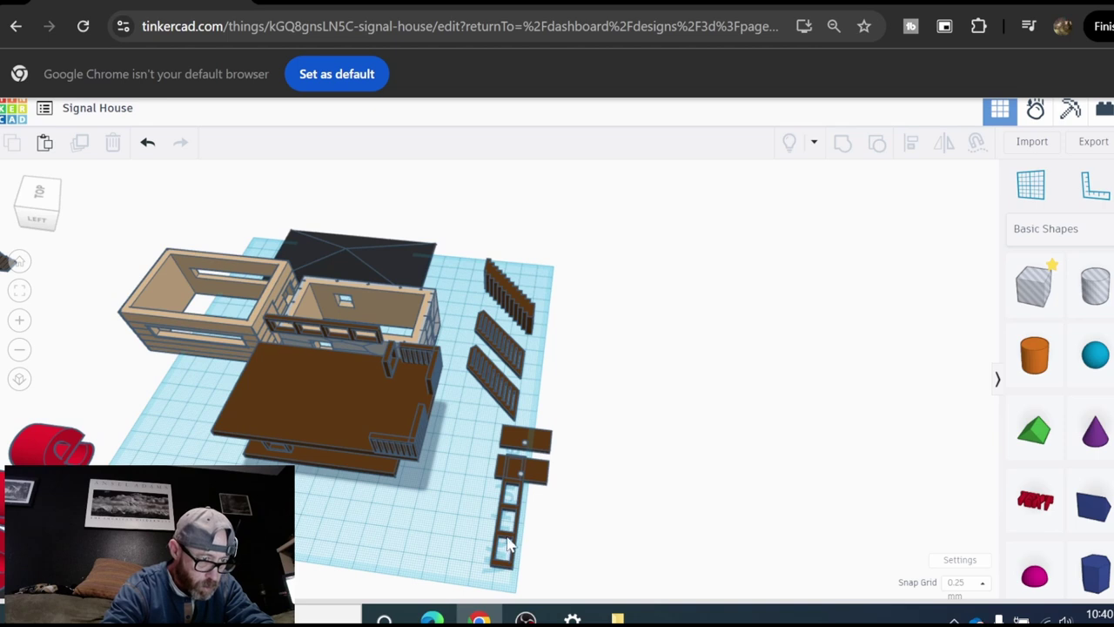
drag(509, 546, 444, 582)
middle_drag(652, 513, 644, 423)
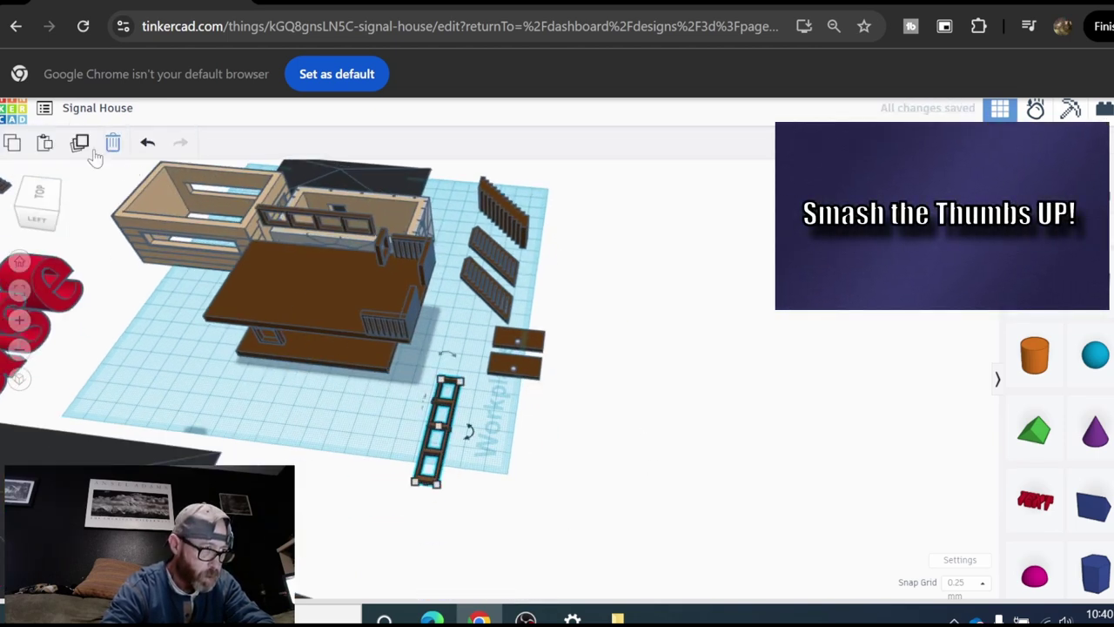
Step: Place a duplicate of the flat four-pane window frame parallel to the first one
click(580, 490)
scroll(478, 467, up, 3)
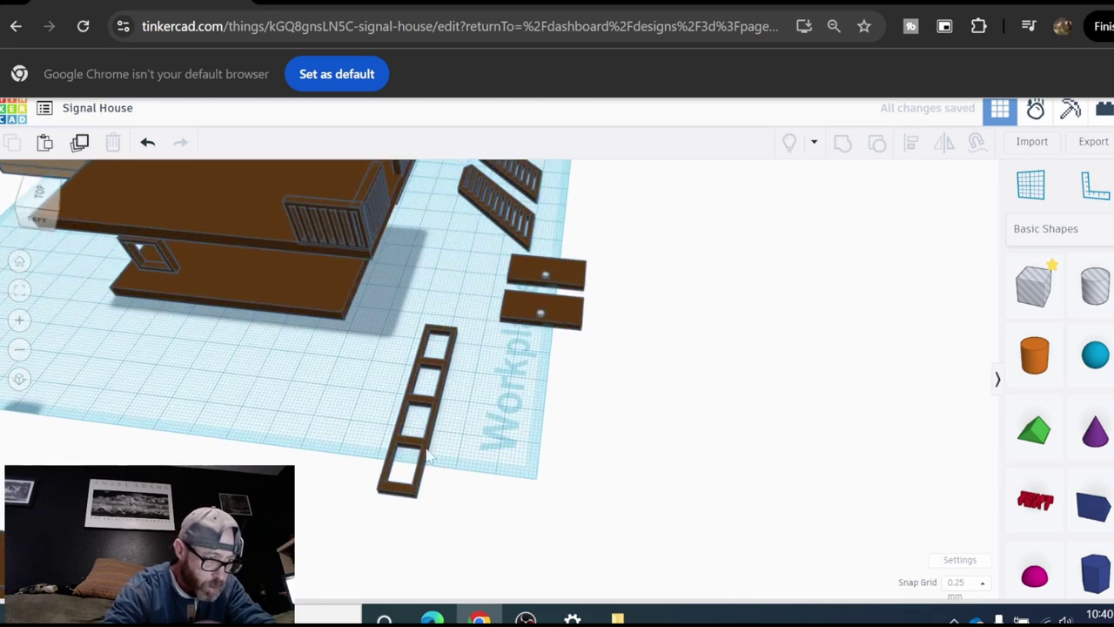
alt+drag(416, 445, 497, 449)
click(589, 455)
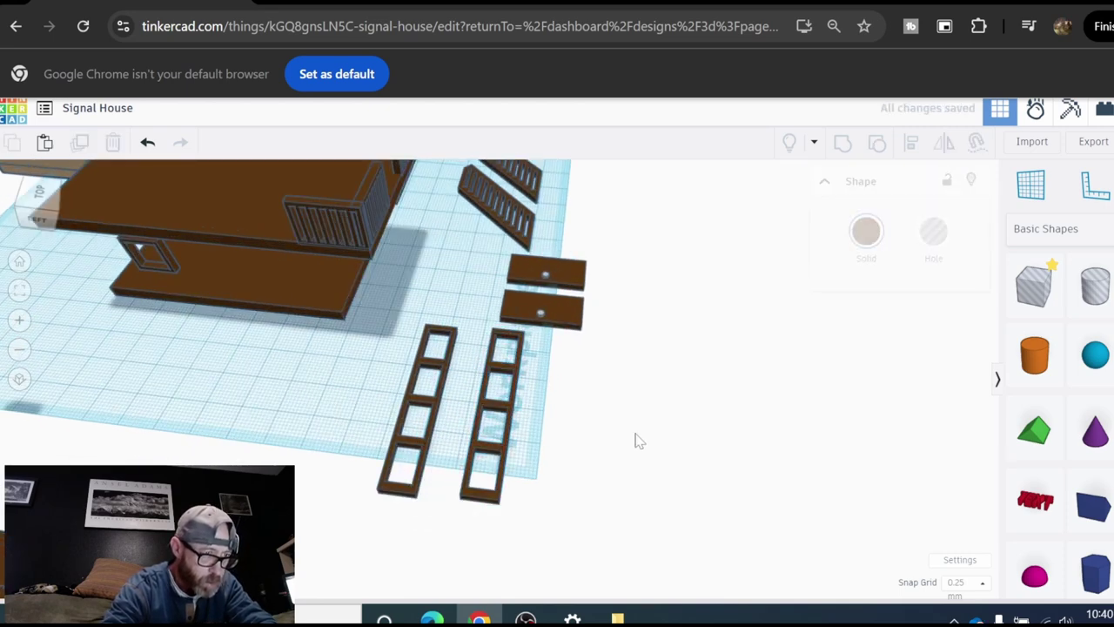
Step: Delete the four-pane window frame still standing above the balcony floor beside the stone walls
scroll(637, 426, down, 2)
right_drag(704, 341, 565, 357)
scroll(614, 326, down, 1)
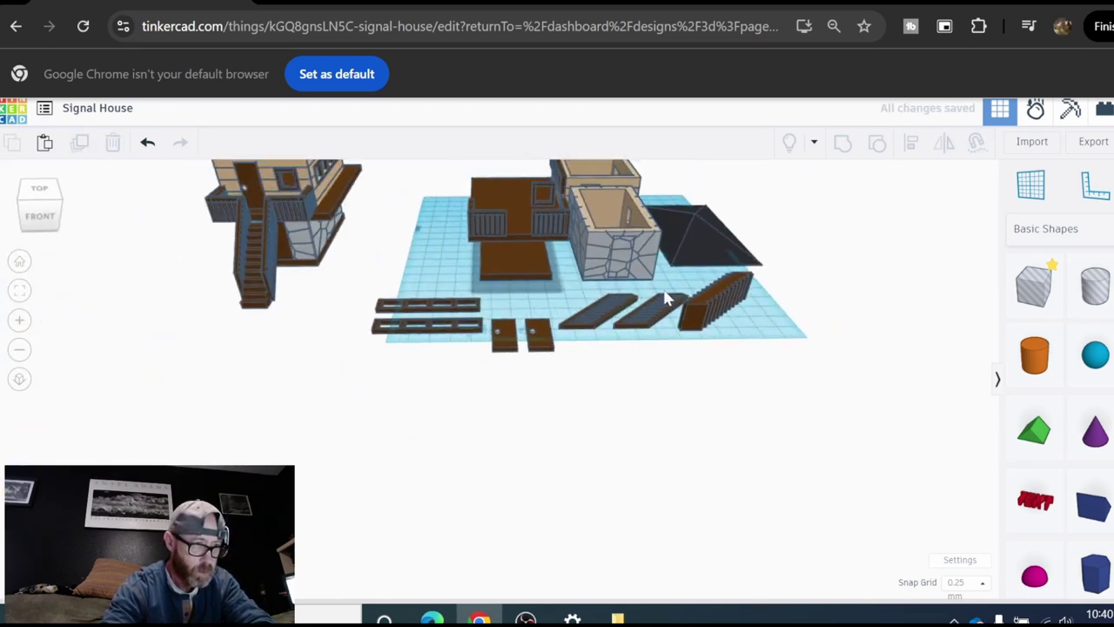
middle_drag(667, 296, 588, 470)
right_drag(586, 470, 480, 392)
click(470, 383)
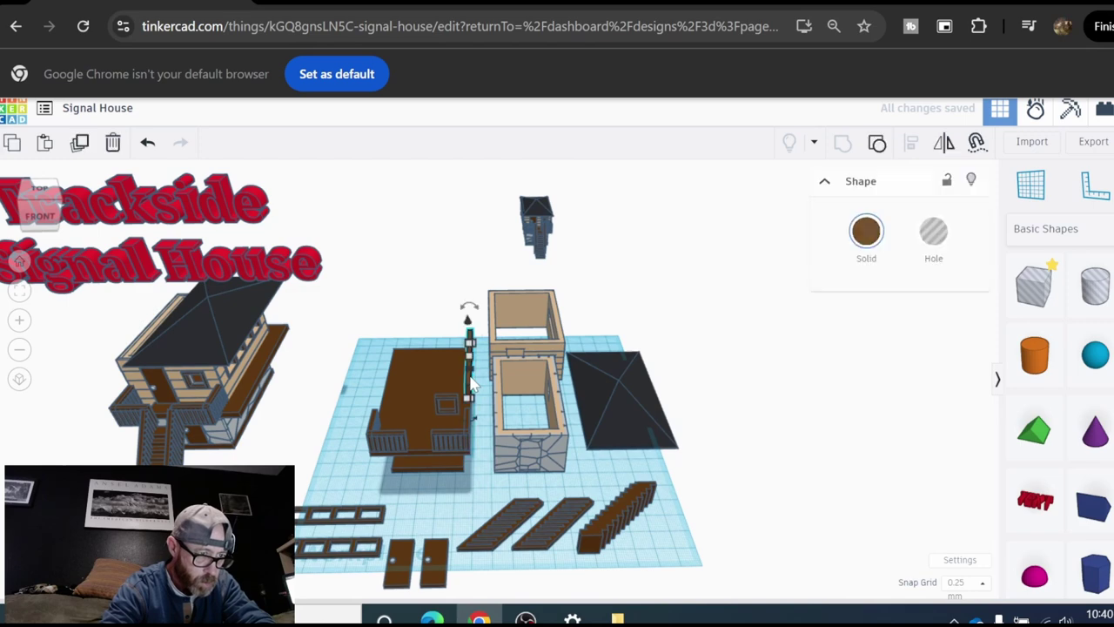
key(Delete)
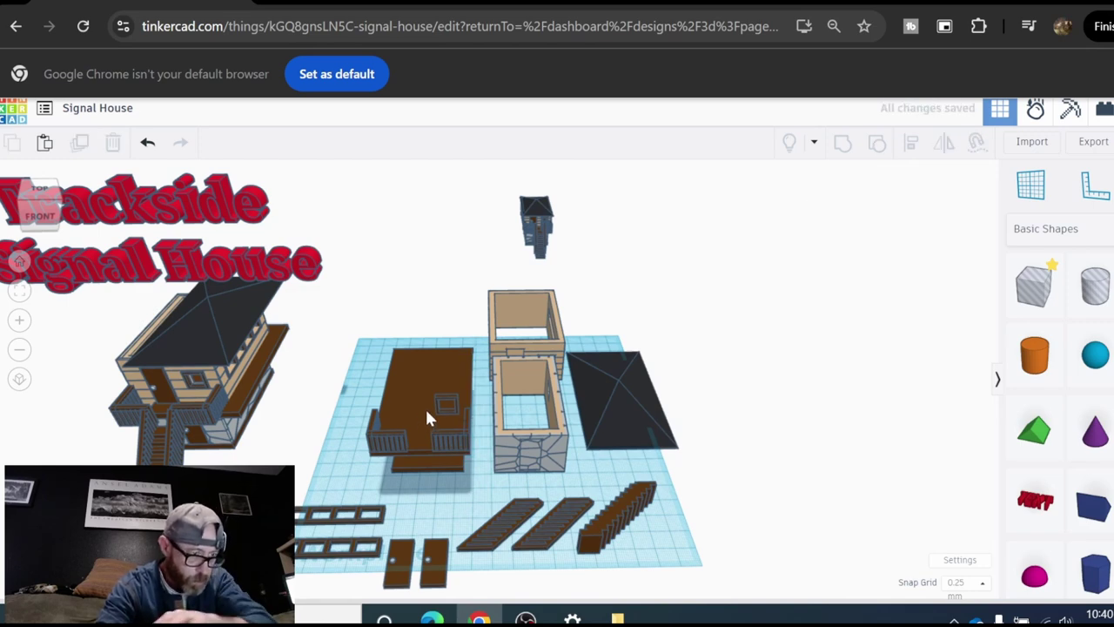
Step: Pull the square window frame away from the balcony floor and rotate it -90° so it lies flat
scroll(438, 400, up, 3)
drag(438, 397, 228, 456)
scroll(218, 409, down, 2)
right_drag(356, 420, 517, 415)
drag(593, 402, 550, 440)
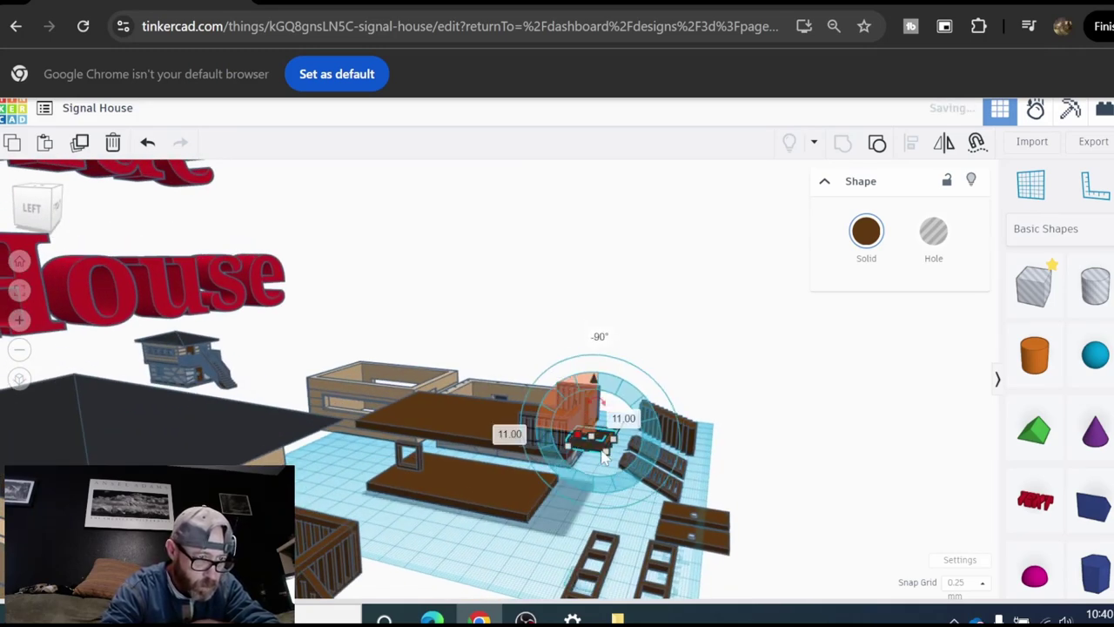
right_drag(550, 440, 363, 553)
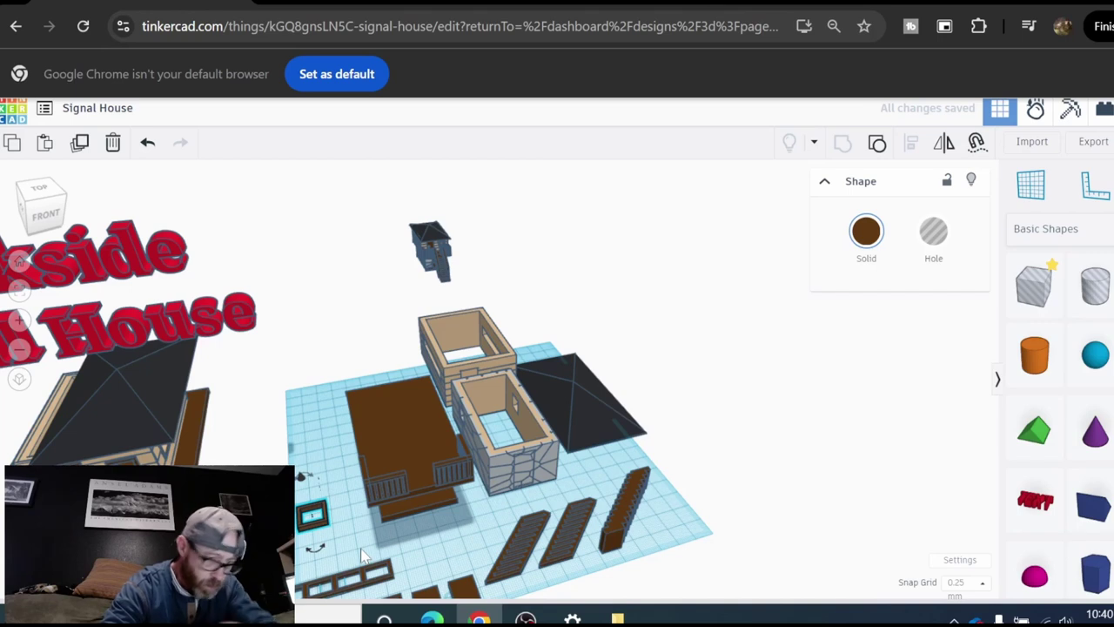
Step: Adjust the square window frame's height and drop it onto the workplane behind the long window frames
key(ctrl+Up)
key(ctrl+Up)
key(ctrl+Up)
key(ctrl+Up)
key(ctrl+Up)
key(ctrl+Up)
key(ctrl+Up)
key(ctrl+Up)
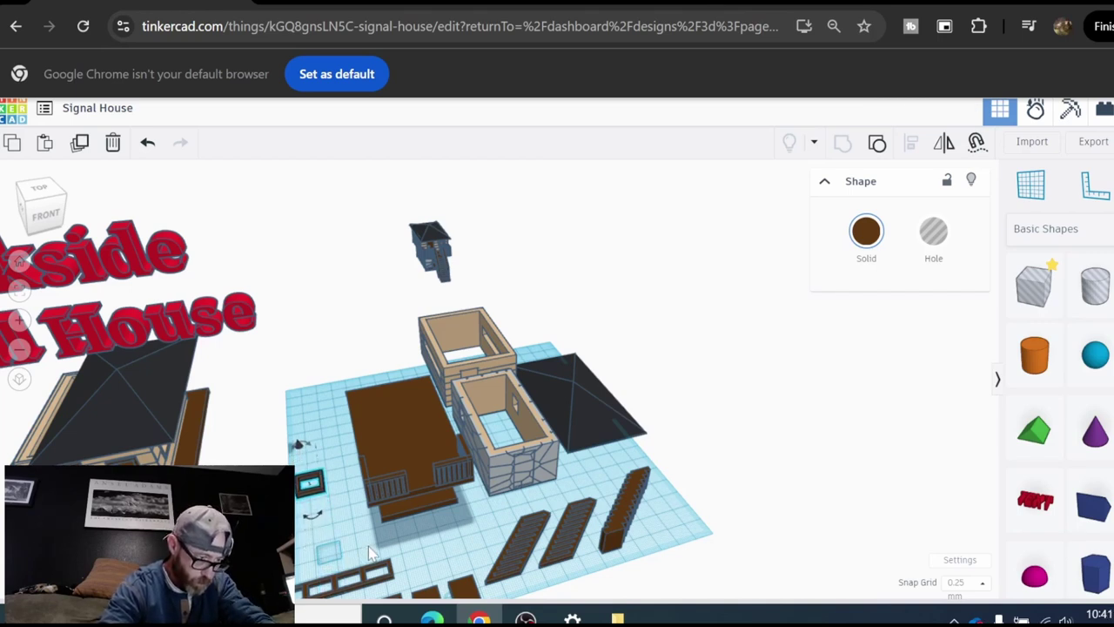
key(d)
Step: Duplicate the square window frame twice to form an evenly spaced row of three
click(83, 150)
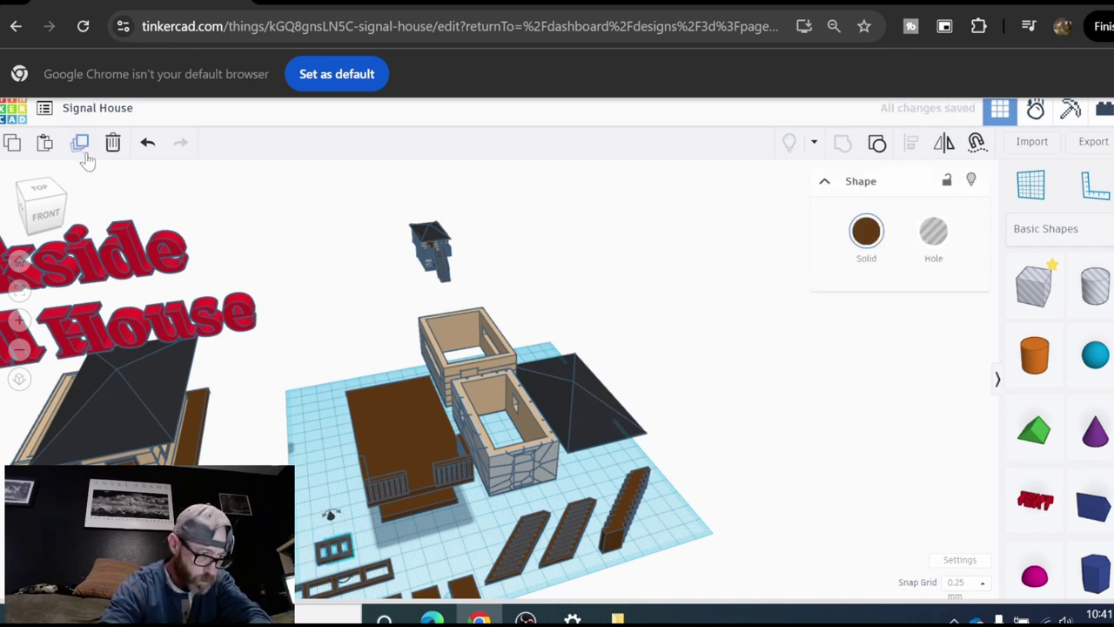
key(Right)
key(Right)
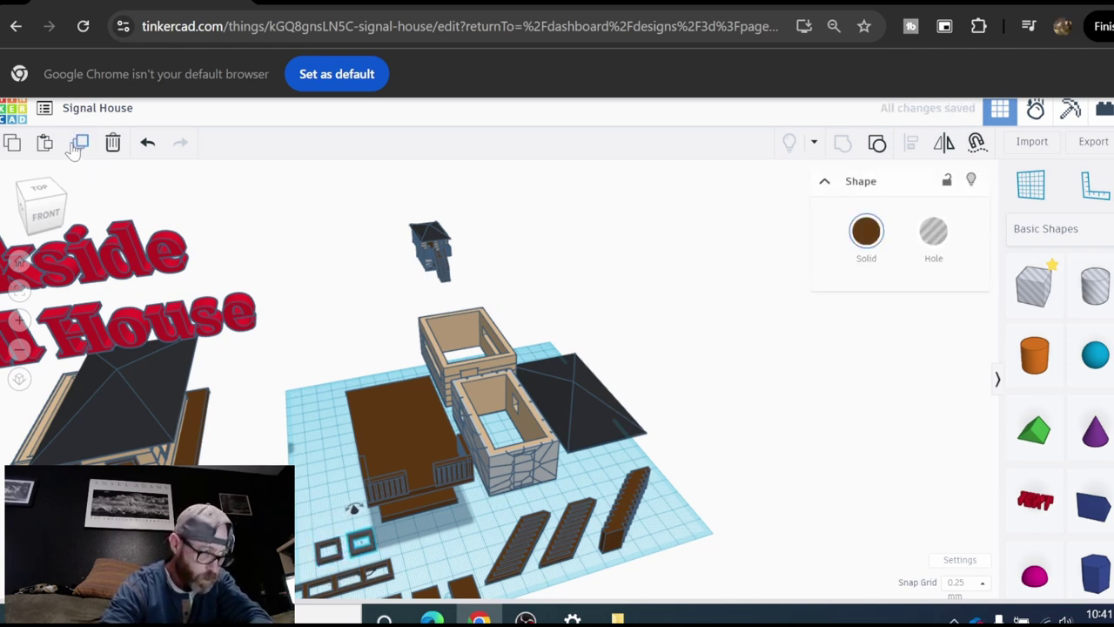
click(76, 148)
key(Escape)
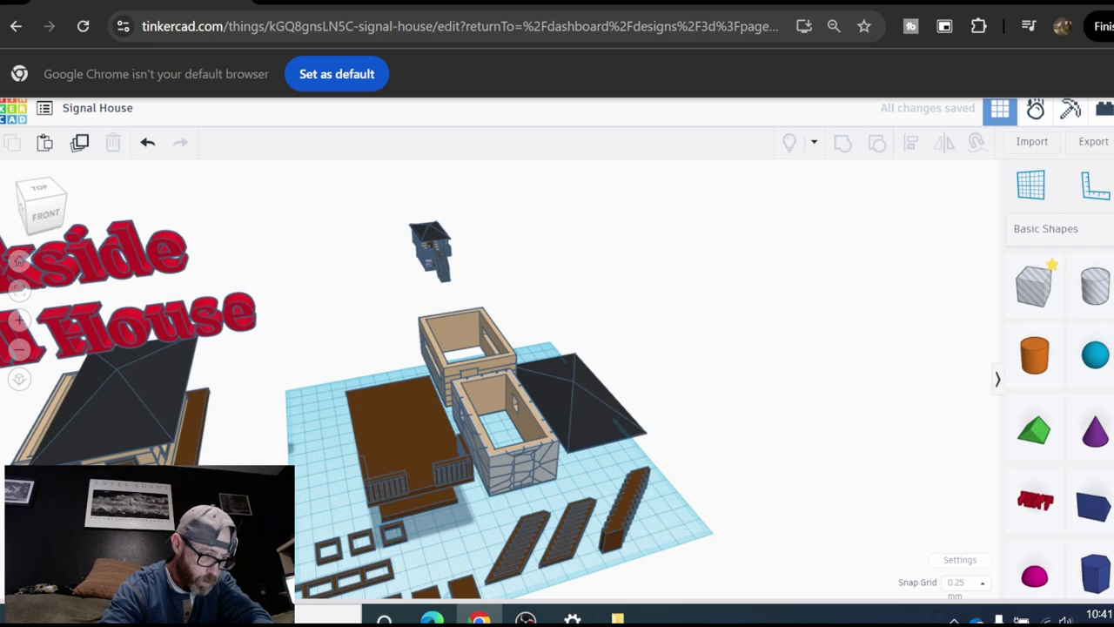
Step: Slide the two brown floor slabs away from the balcony railings, placing one beyond the workplane's back corner
scroll(289, 414, down, 2)
mouse_move(397, 470)
right_down()
mouse_move(357, 520)
mouse_move(399, 472)
right_up()
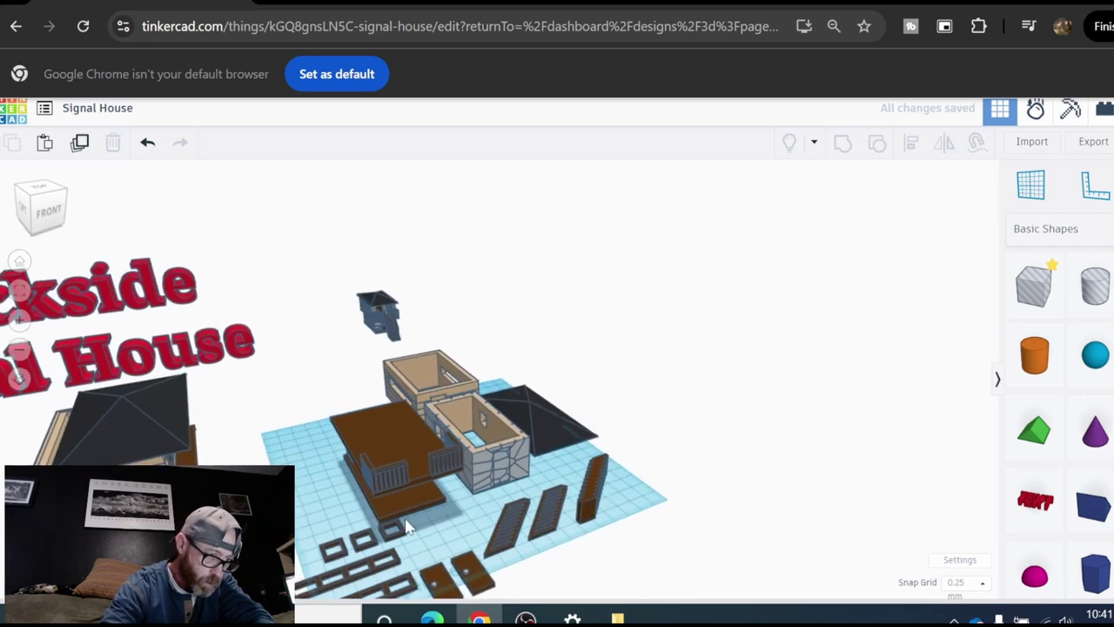
drag(403, 510, 339, 513)
drag(344, 358, 280, 380)
right_drag(429, 481, 403, 481)
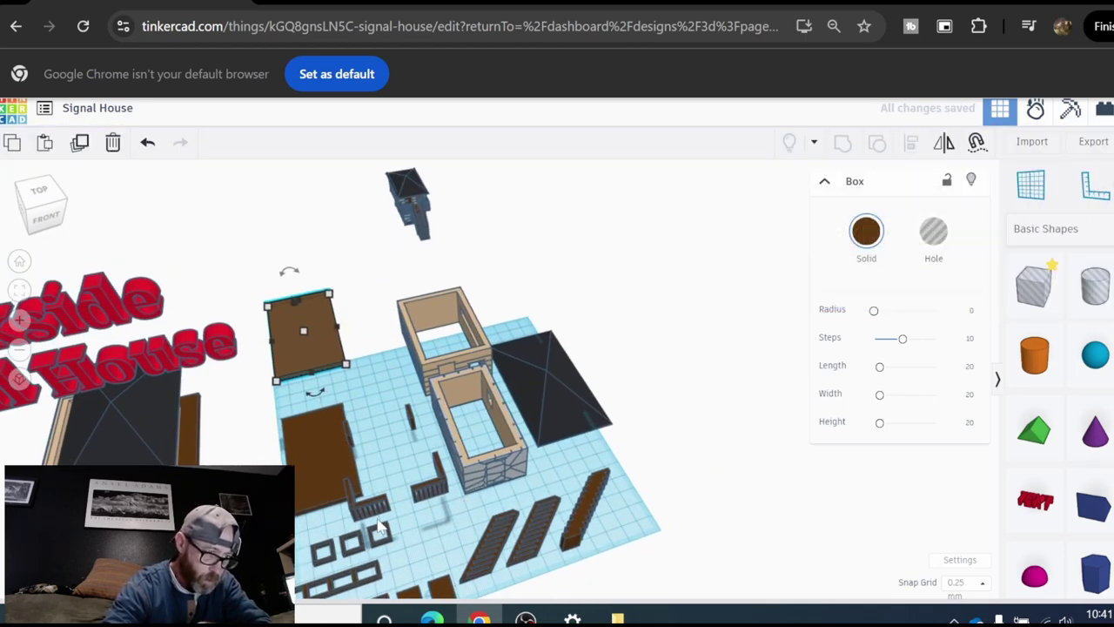
Step: Delete the two leftover upright window frames, one beside the floor slab and one near the stone walls
right_drag(383, 522, 357, 446)
click(355, 439)
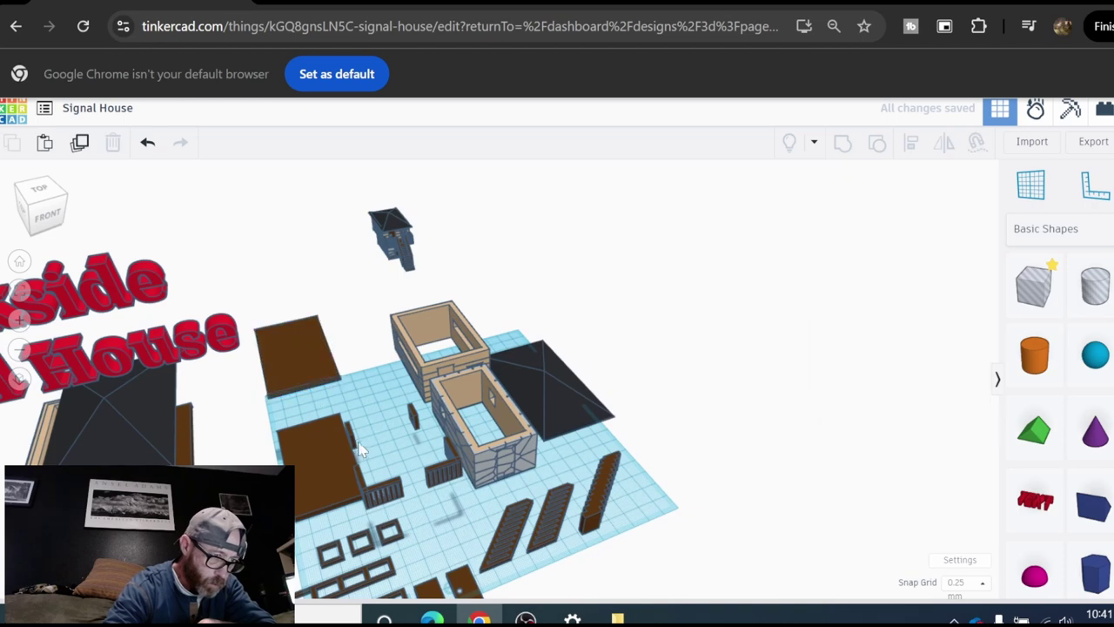
click(353, 440)
scroll(360, 445, up, 2)
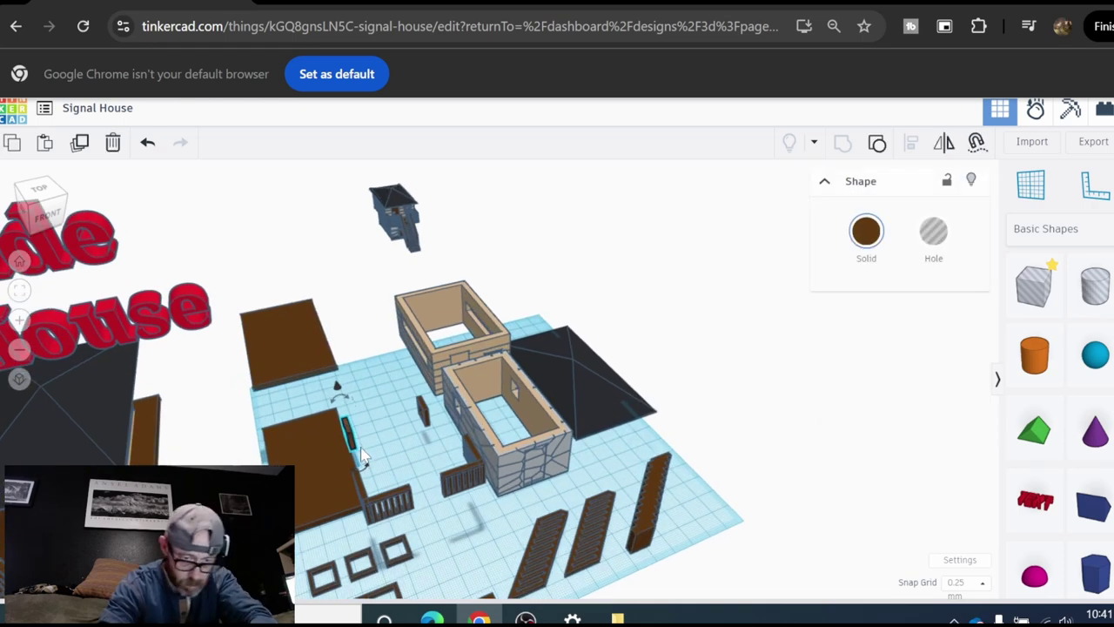
key(Delete)
click(422, 411)
key(Delete)
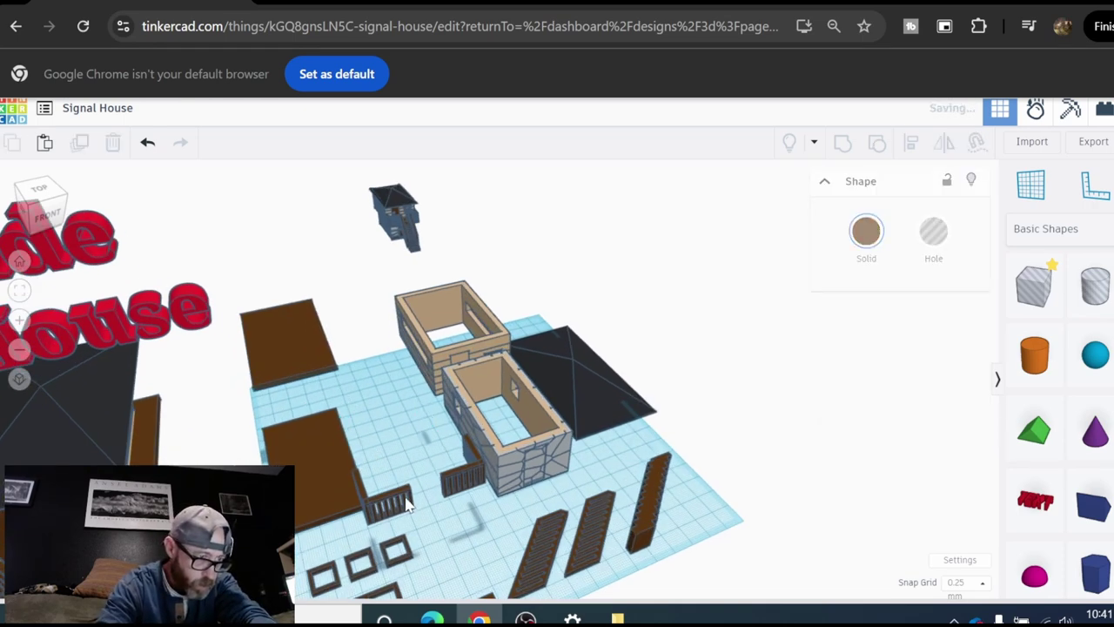
scroll(406, 497, up, 3)
right_drag(406, 497, 420, 487)
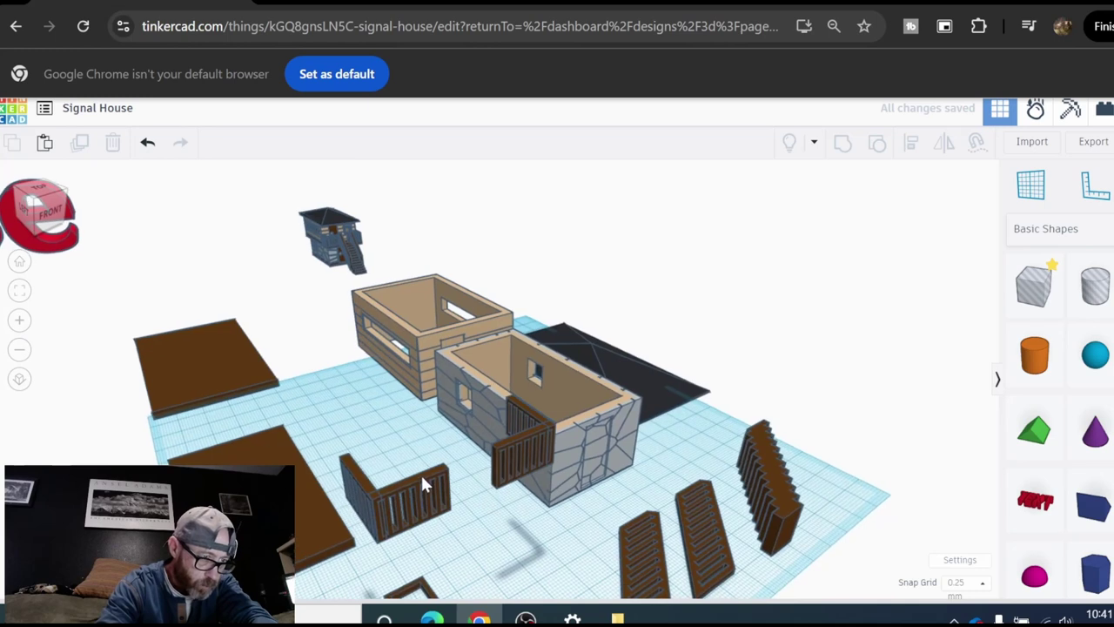
Step: Delete the surplus upright balcony railing panels, keeping only the single panel nearest the floor slab
click(420, 476)
drag(420, 475, 523, 411)
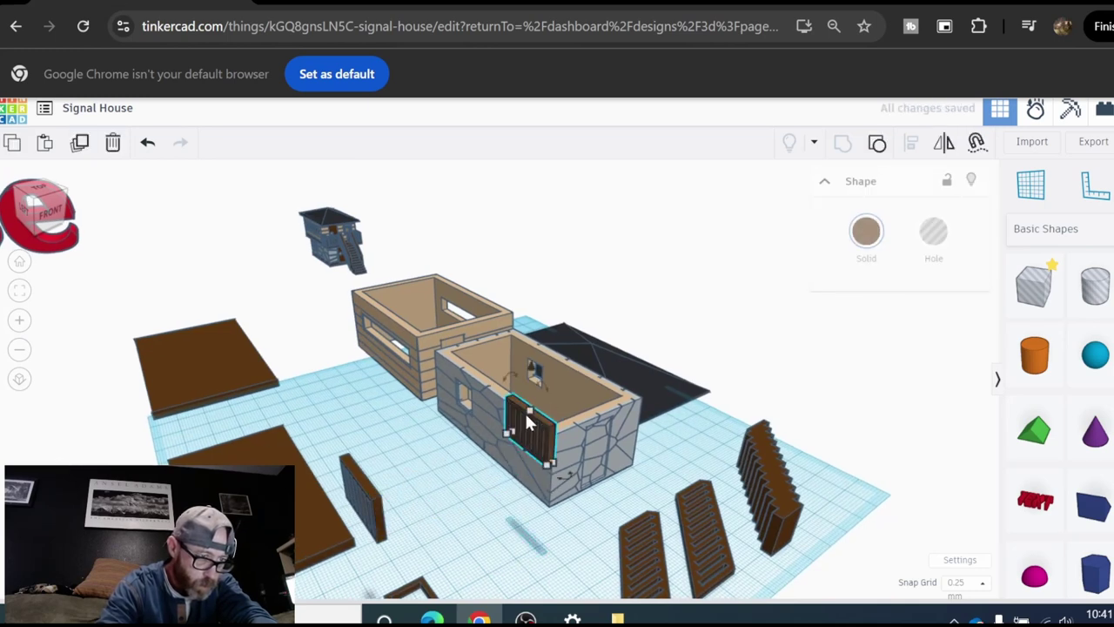
click(402, 498)
Step: Rotate the remaining railing panel to lie flat and drop it onto the workplane beside the square window frames
click(364, 494)
drag(402, 563, 417, 496)
right_drag(416, 496, 478, 486)
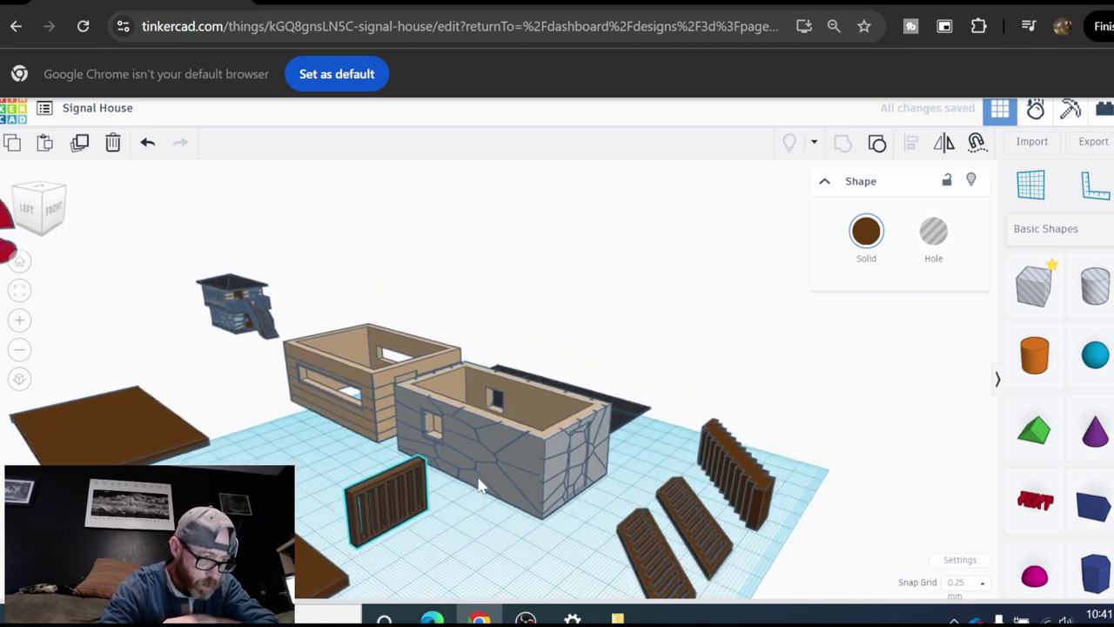
drag(421, 441, 405, 481)
key(d)
scroll(428, 491, down, 2)
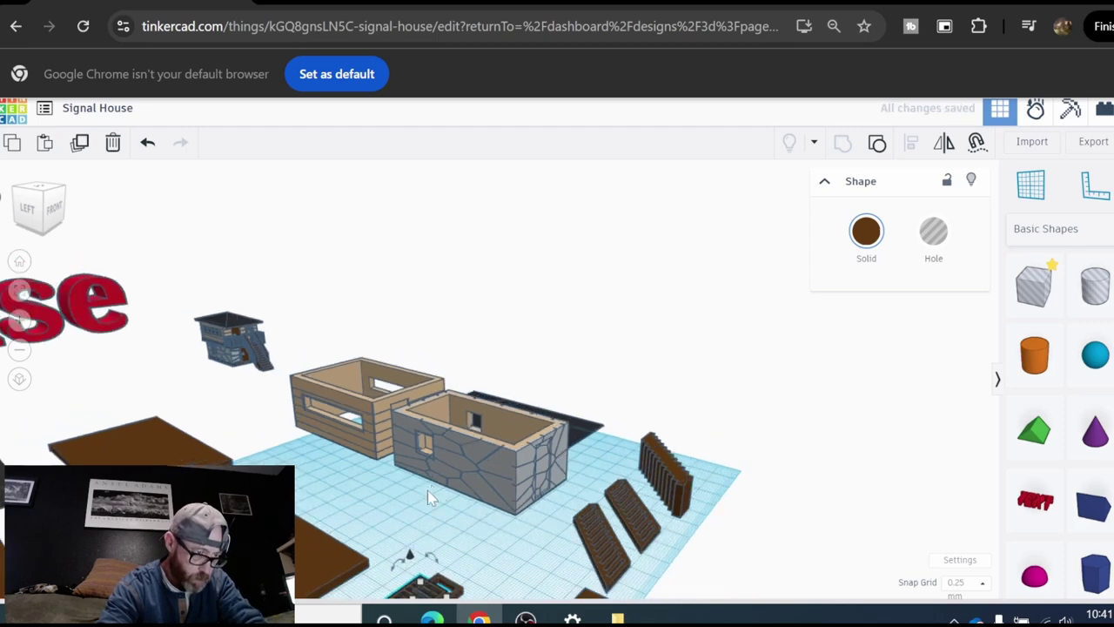
scroll(428, 490, down, 3)
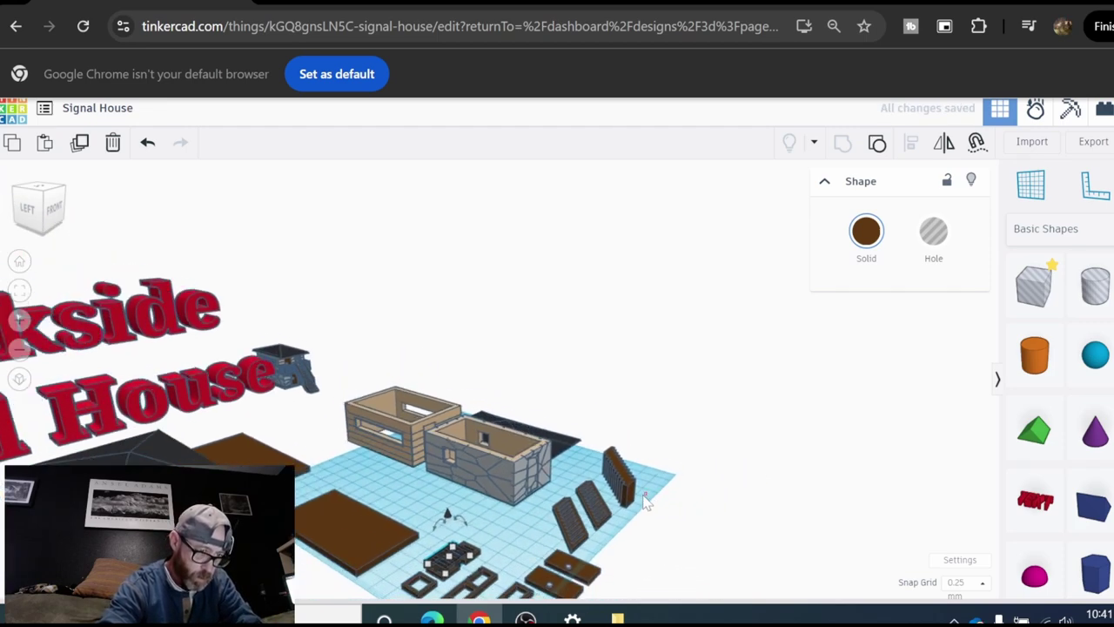
Step: Move the full-size roof, the timber upper walls and the stone lower walls off the workplane's right side
click(644, 495)
right_drag(645, 494, 449, 548)
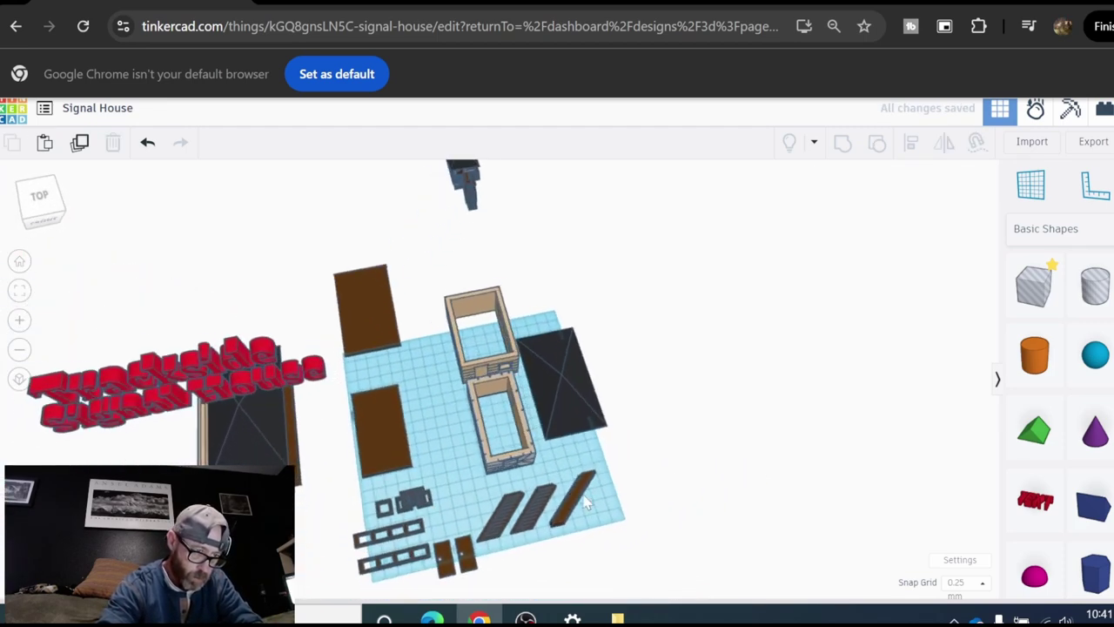
drag(550, 402, 681, 304)
click(528, 383)
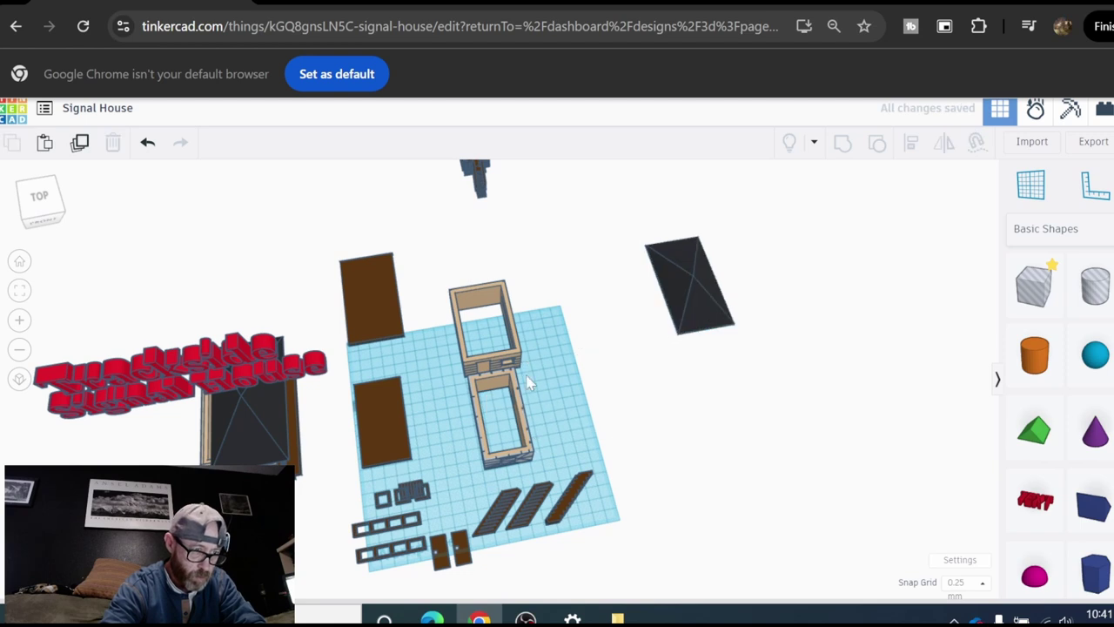
drag(509, 366, 616, 300)
drag(540, 453, 668, 425)
click(683, 429)
Step: Move the two doors into the open workplane area behind the stair parts, standing them side by side
scroll(618, 396, up, 3)
right_drag(668, 425, 512, 420)
click(458, 460)
right_drag(458, 461, 453, 500)
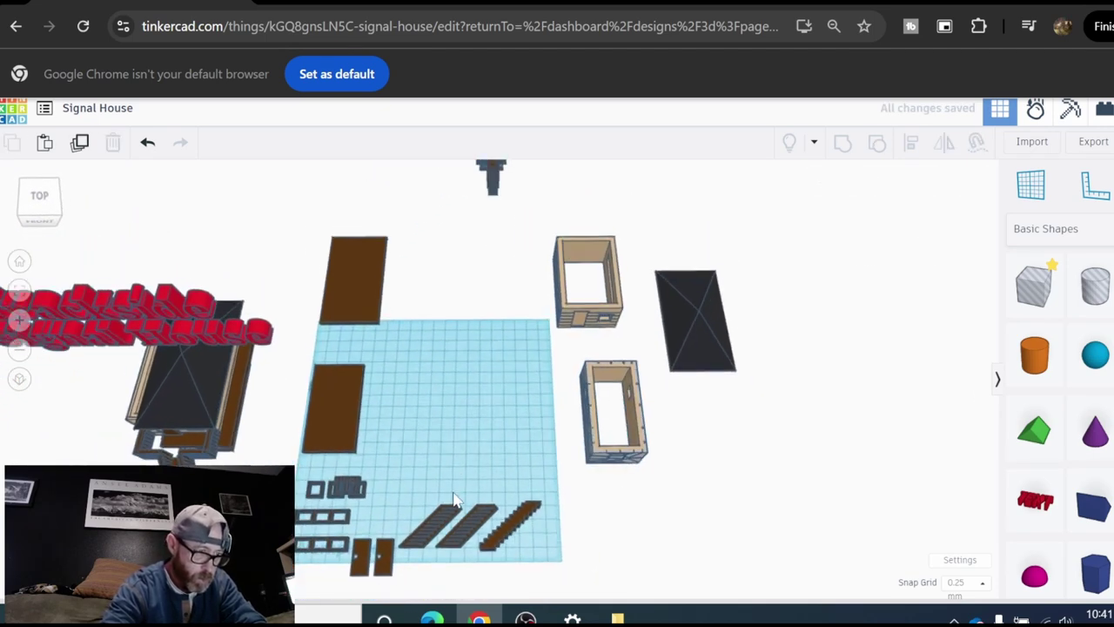
drag(383, 566, 509, 470)
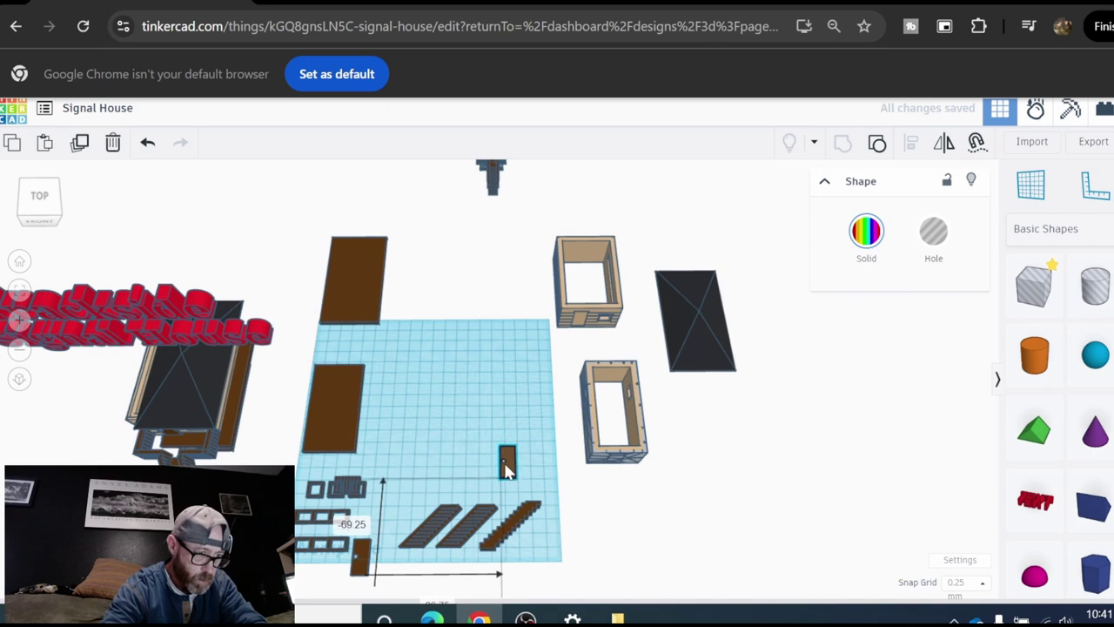
click(375, 586)
drag(366, 572, 474, 485)
click(330, 329)
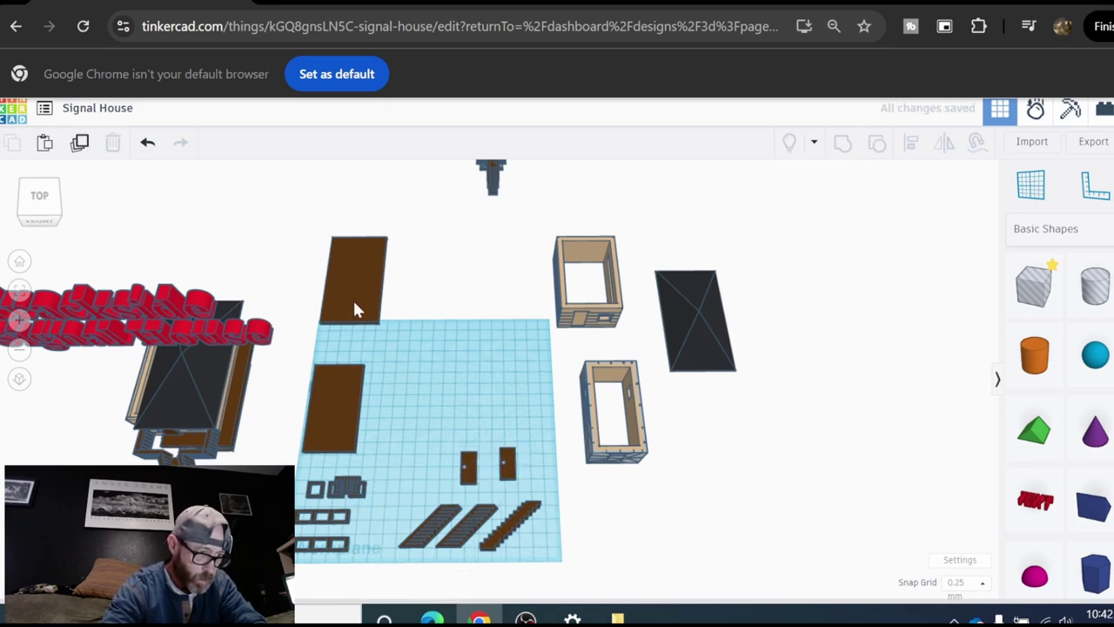
Step: Place the two brown floor slabs side by side on the workplane behind the doors
drag(354, 310, 520, 406)
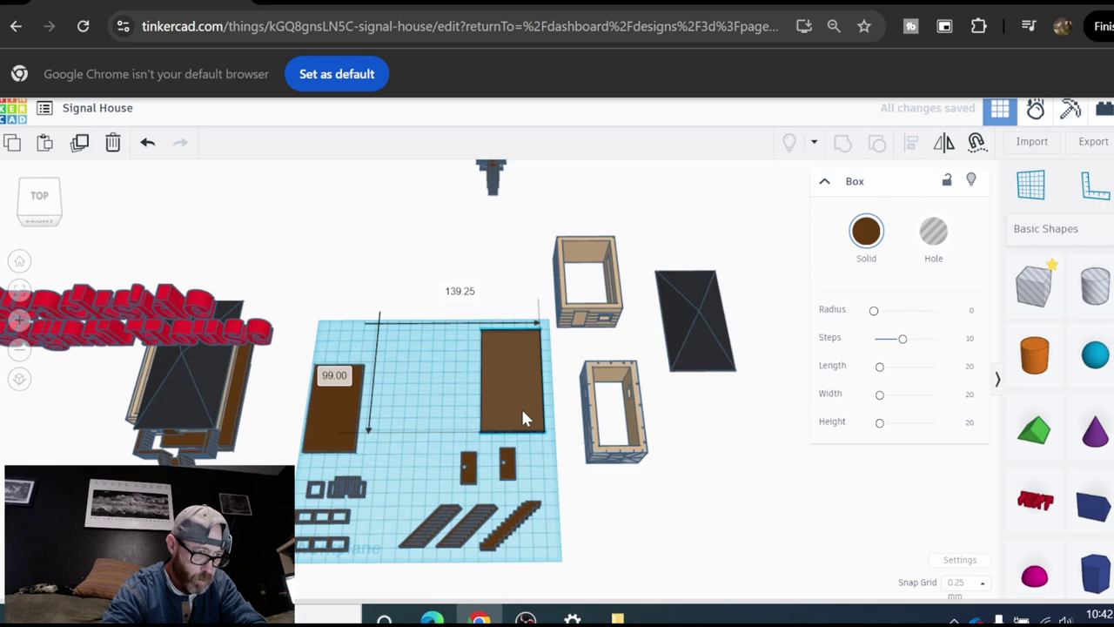
click(383, 409)
drag(341, 418, 448, 393)
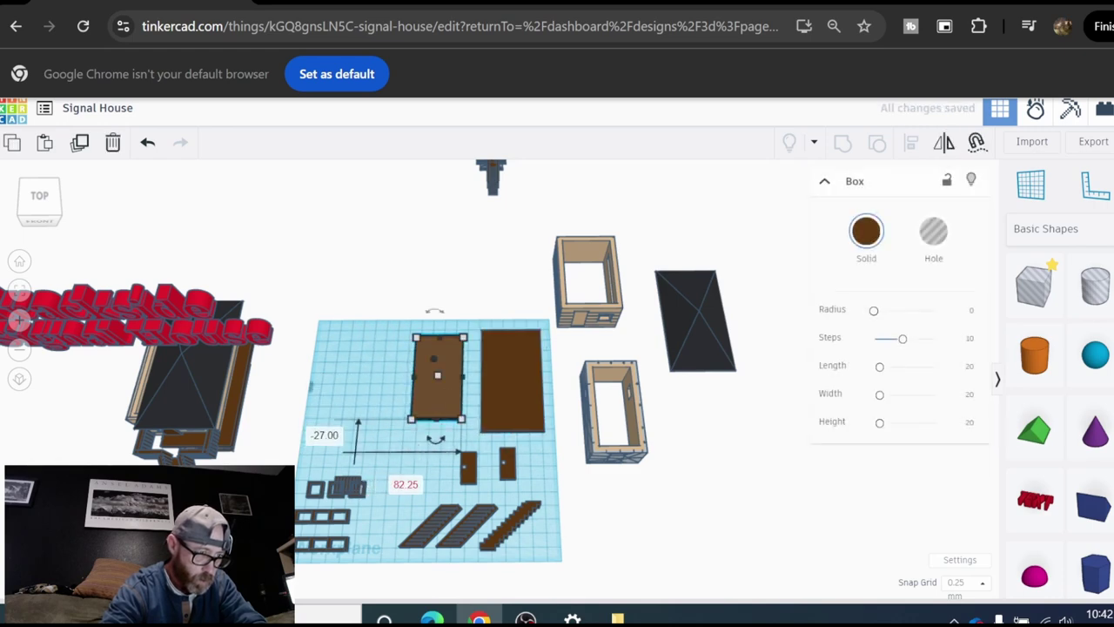
Step: Move the two long window frames behind the square frames and set the railing panel between the two groups
scroll(330, 518, up, 1)
drag(292, 504, 352, 308)
scroll(327, 562, up, 3)
click(371, 514)
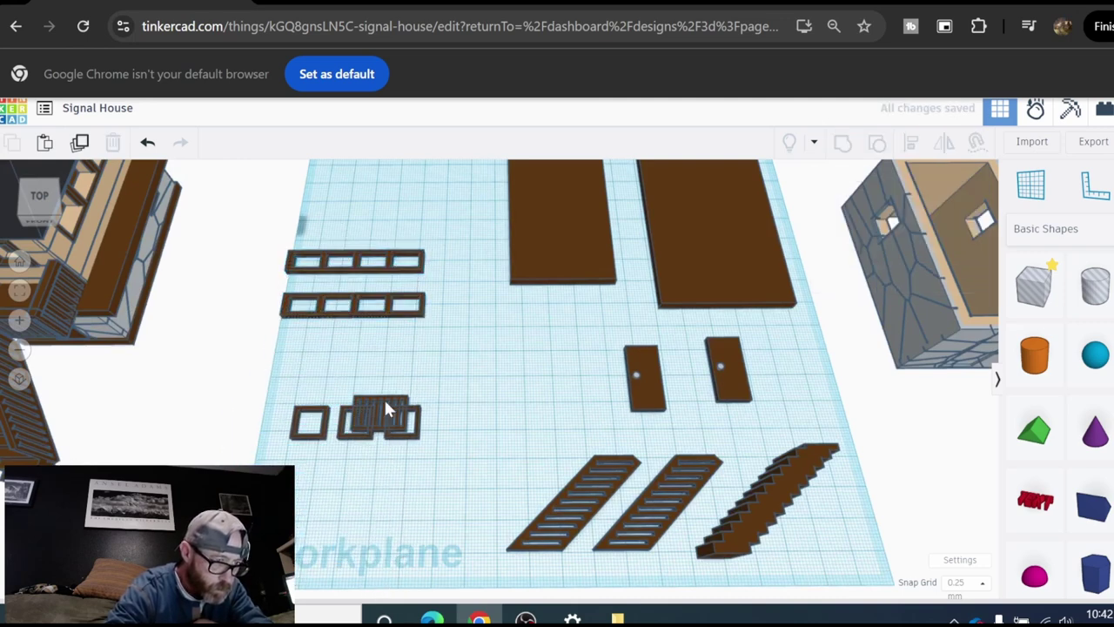
drag(383, 406, 337, 351)
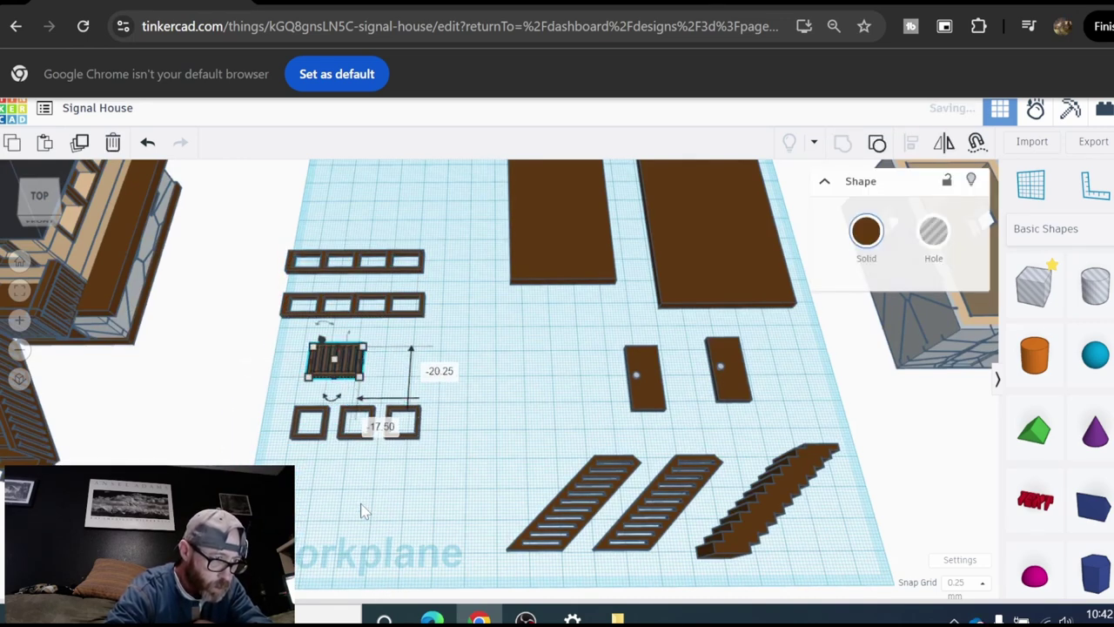
click(364, 512)
Step: Duplicate the flat railing panel three times to form an evenly spaced row of four
click(330, 365)
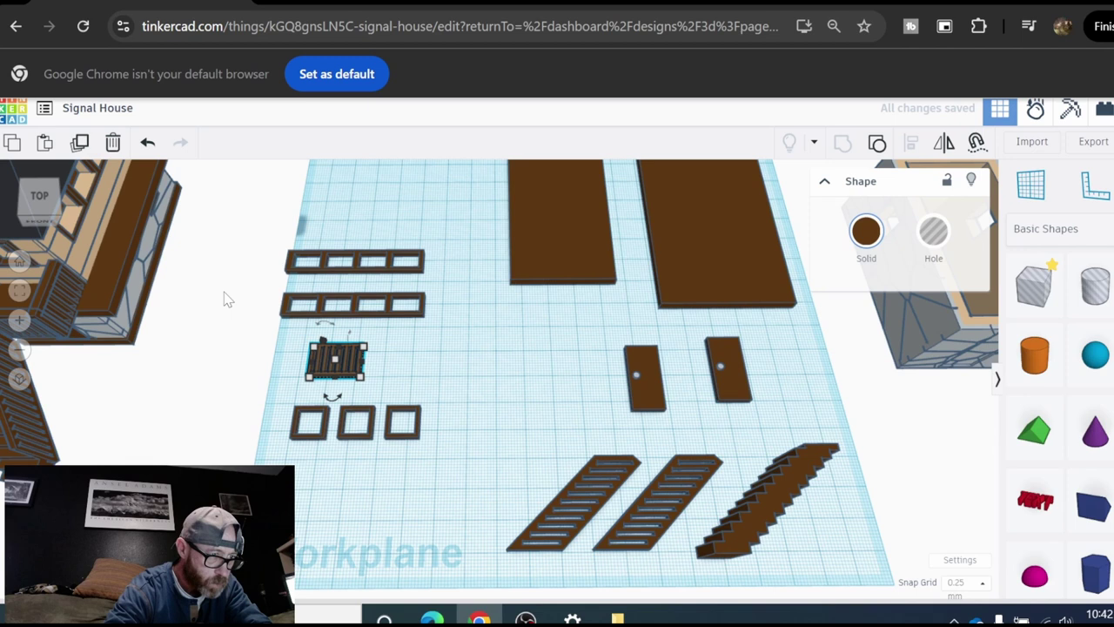
click(81, 142)
key(shift+Right)
key(shift+Right)
key(shift+Right)
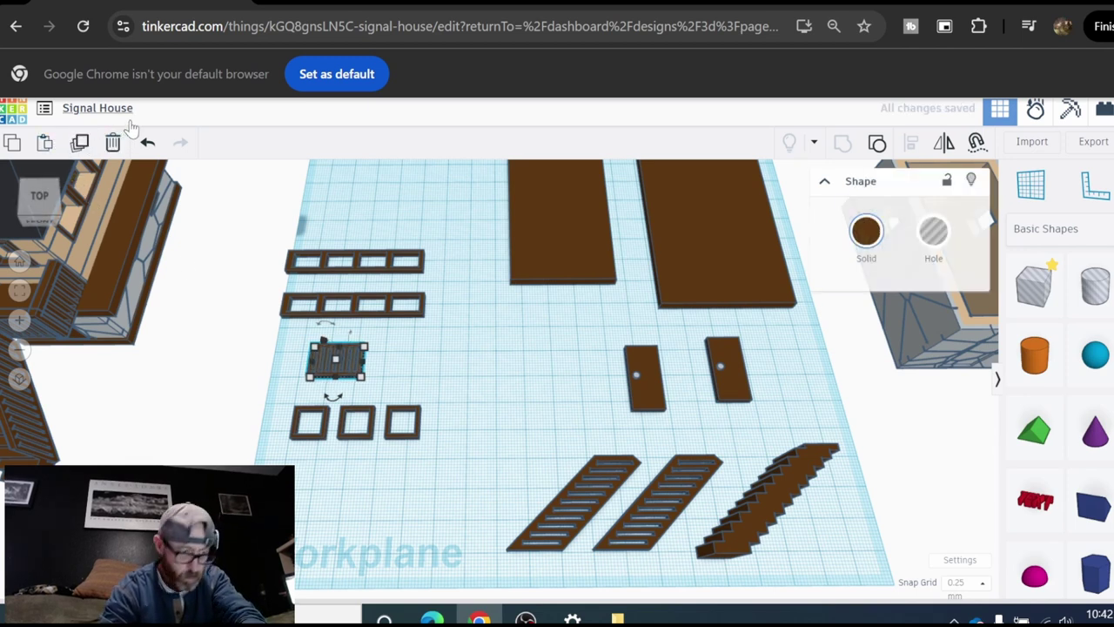
key(Right)
key(Right)
key(Right)
key(Right)
key(Right)
key(Right)
key(Right)
key(Right)
key(Right)
key(Right)
key(Right)
key(Right)
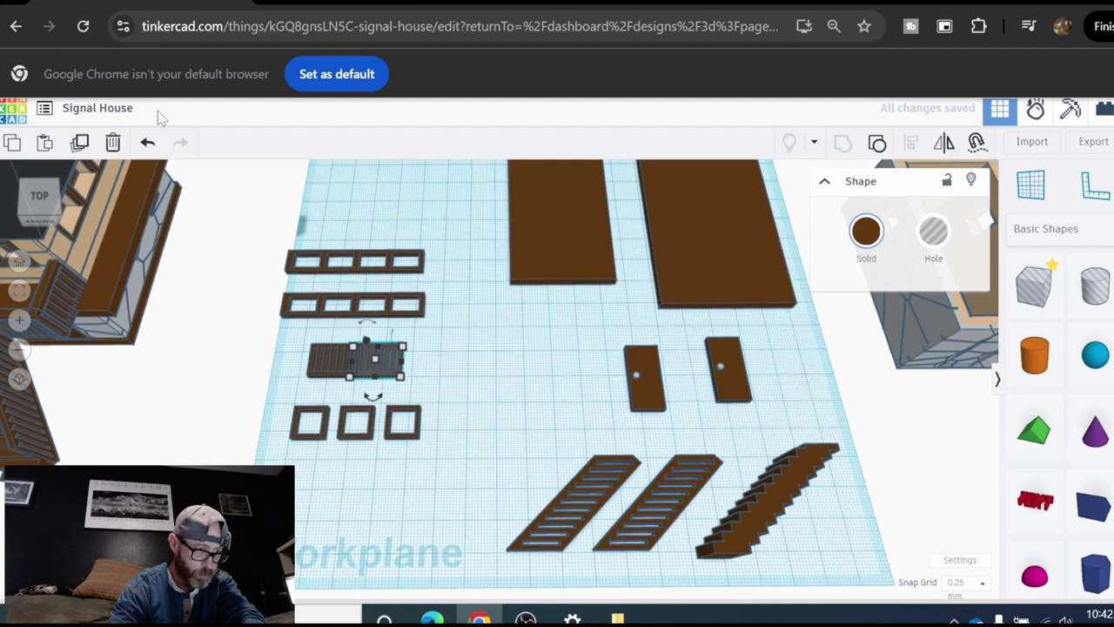
click(79, 142)
click(79, 142)
click(447, 431)
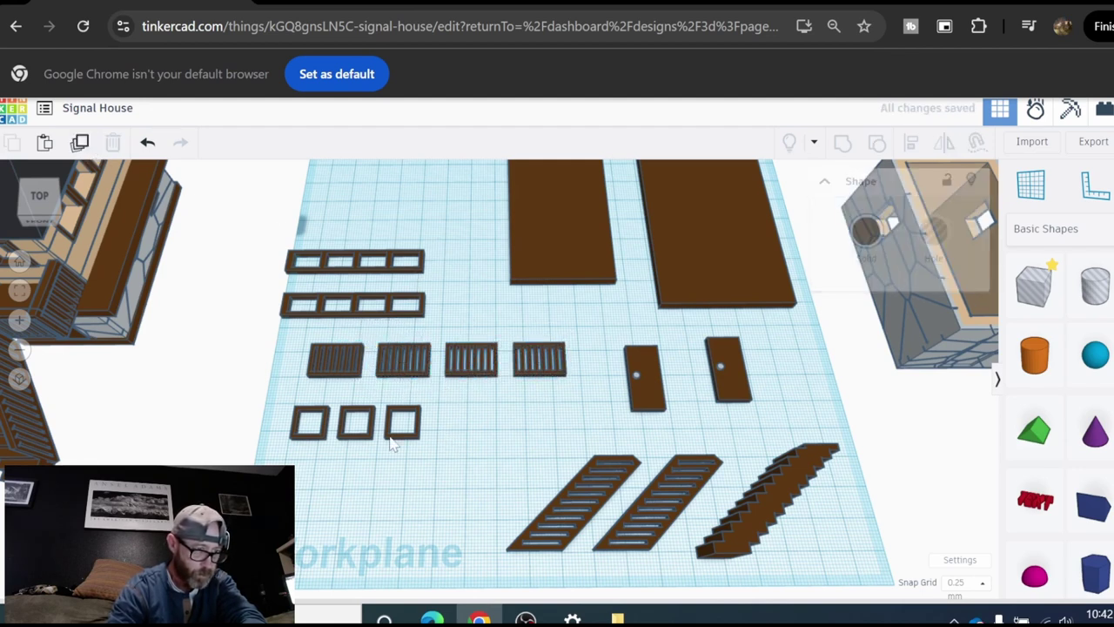
Step: Shift the three square window frames in front of the railing row's middle and move the long frames inward from the workplane's edge
drag(413, 473, 469, 445)
click(341, 225)
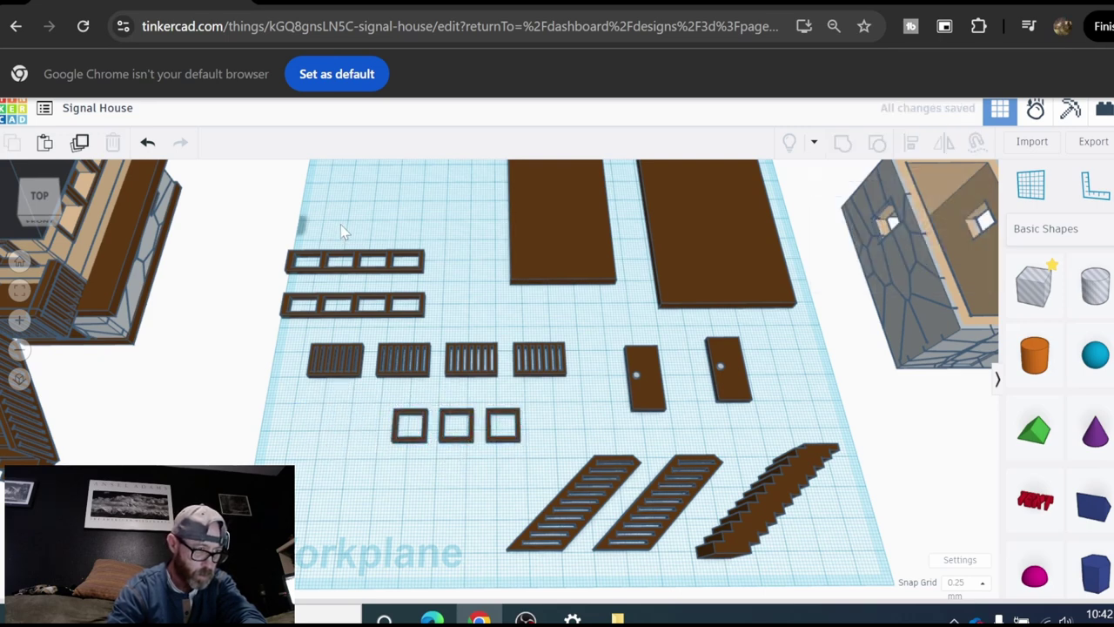
drag(341, 225, 431, 302)
click(414, 473)
Step: Review the laid-out parts together with the assembled signal house, its title text and the small scale copy from several angles
scroll(415, 473, down, 5)
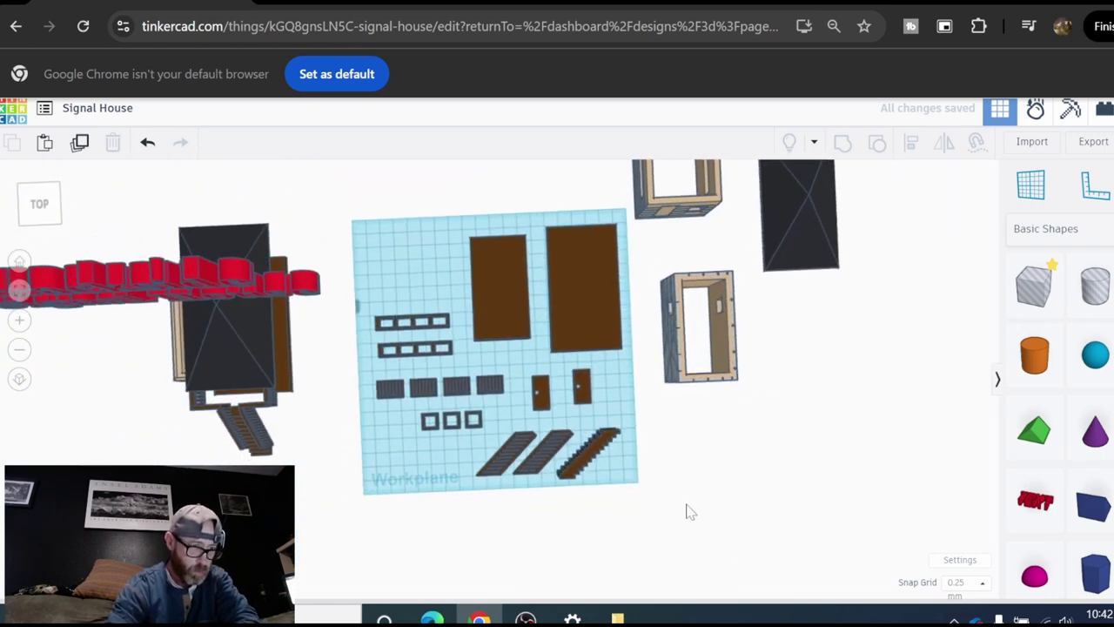
right_drag(684, 515, 688, 421)
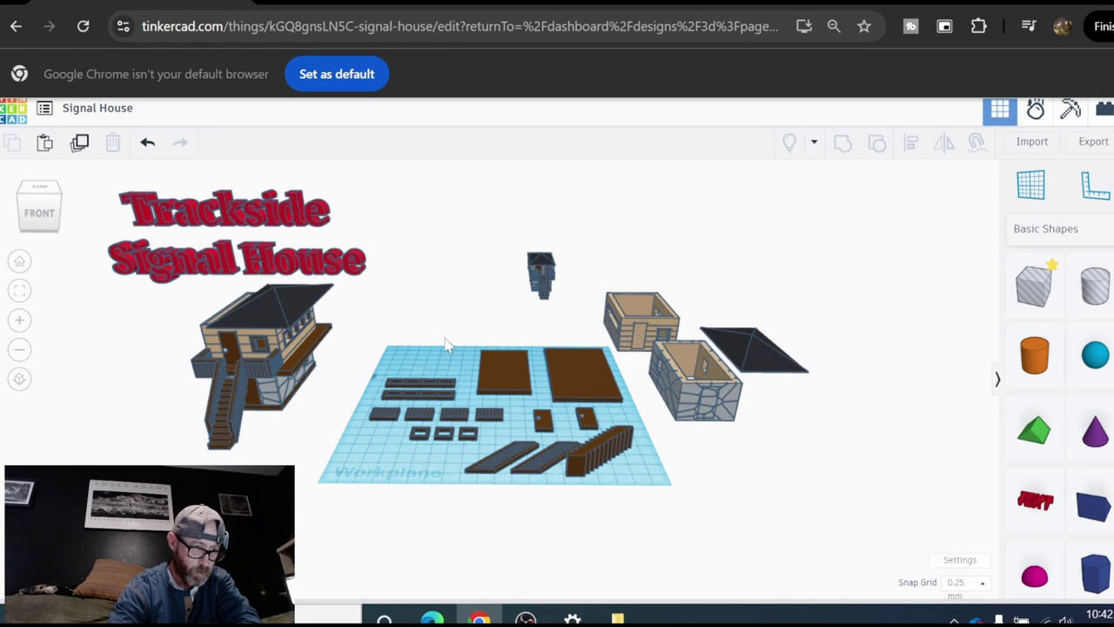
right_drag(445, 344, 438, 439)
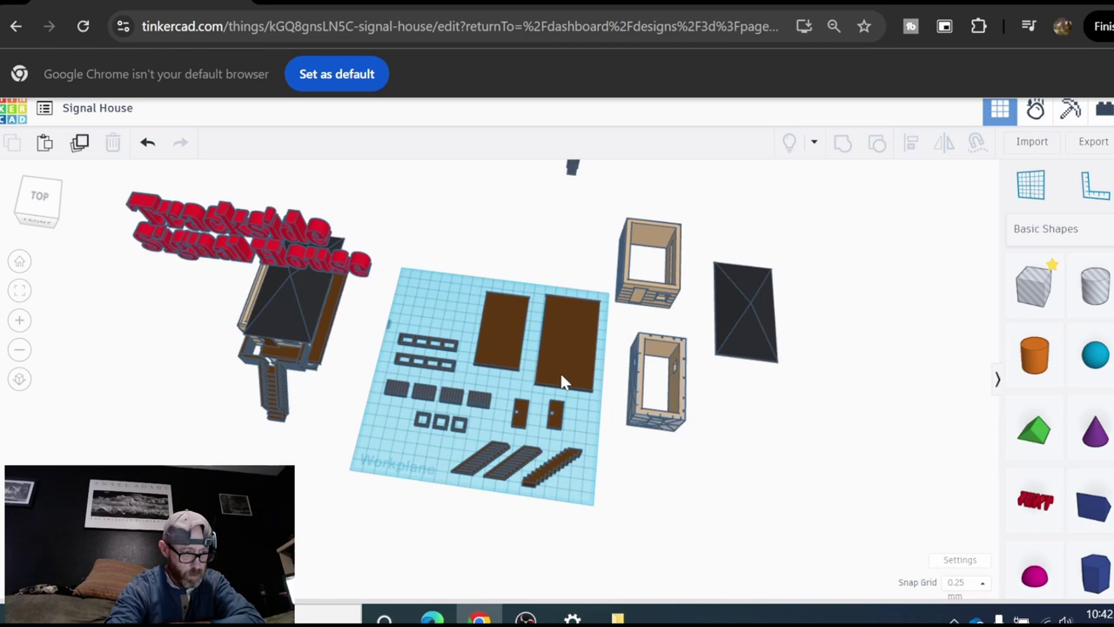
scroll(379, 398, up, 3)
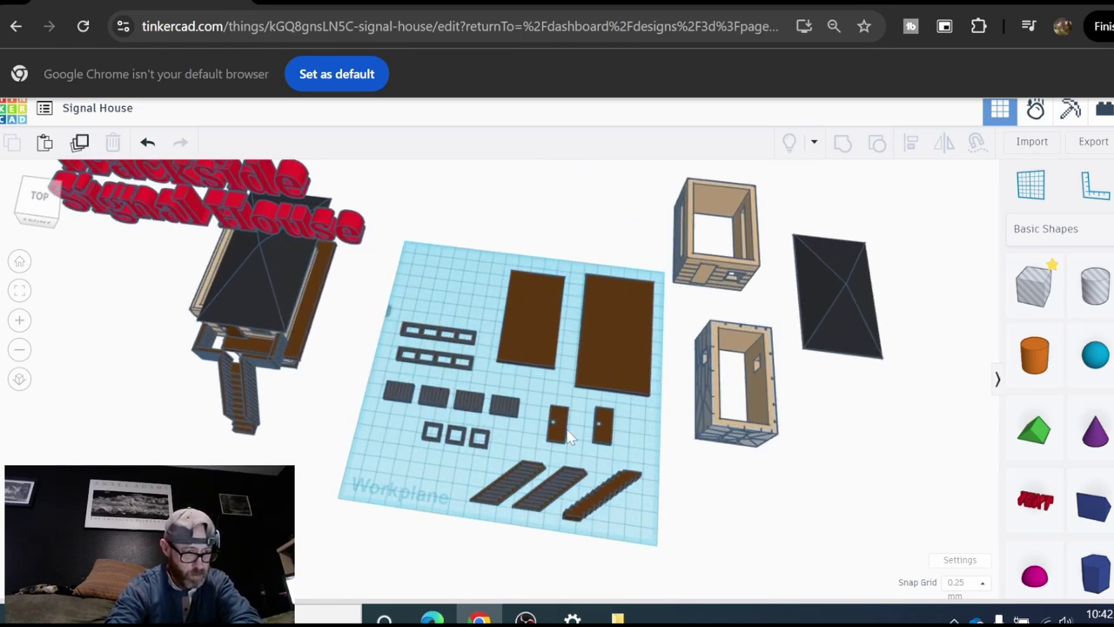
scroll(710, 453, down, 3)
right_drag(706, 447, 759, 389)
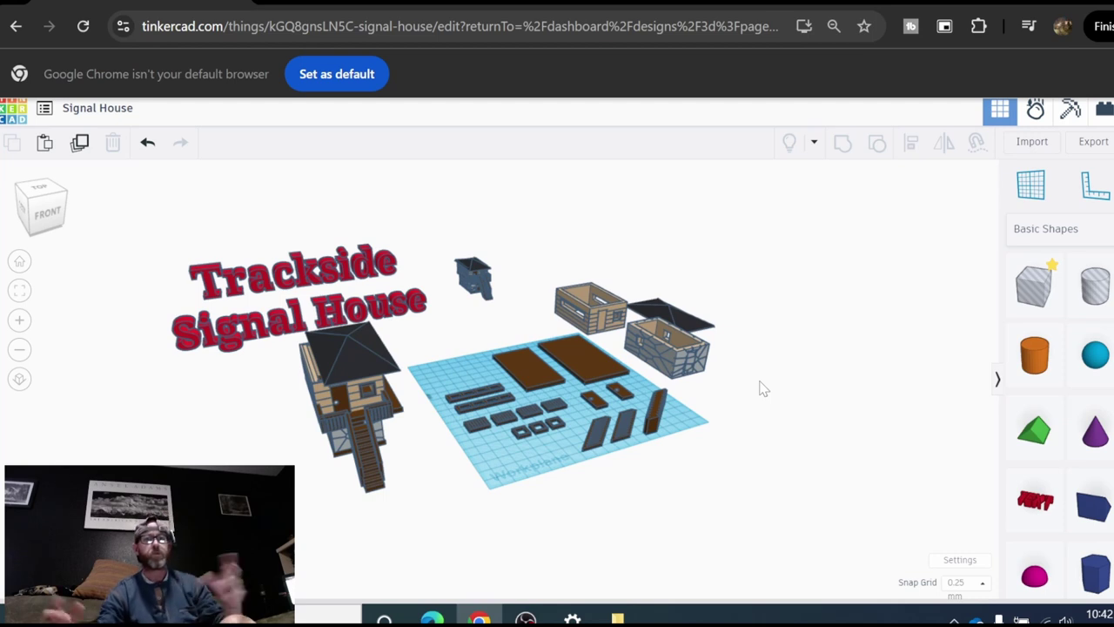